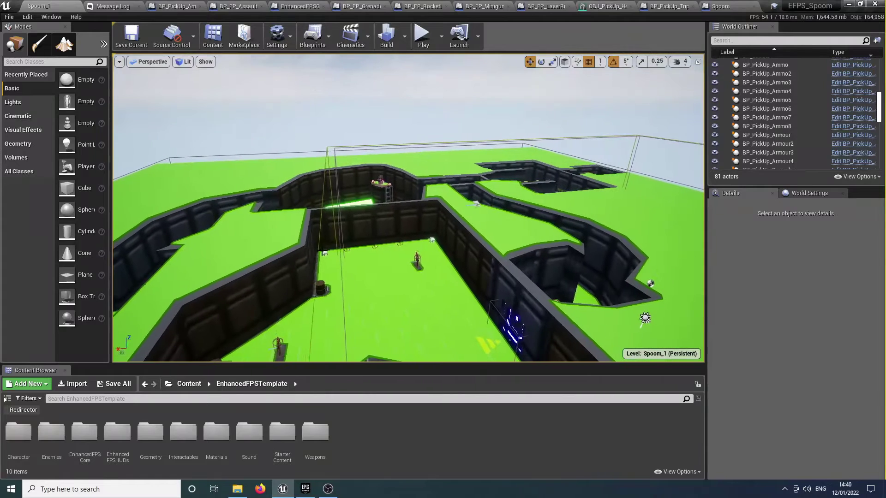
Step: Open the EnhancedFPSHUD widget from the InGameHUDS folder, review its in-game HUD layout and return to the level
{"action": "double_click", "coordinate": [116, 426]}
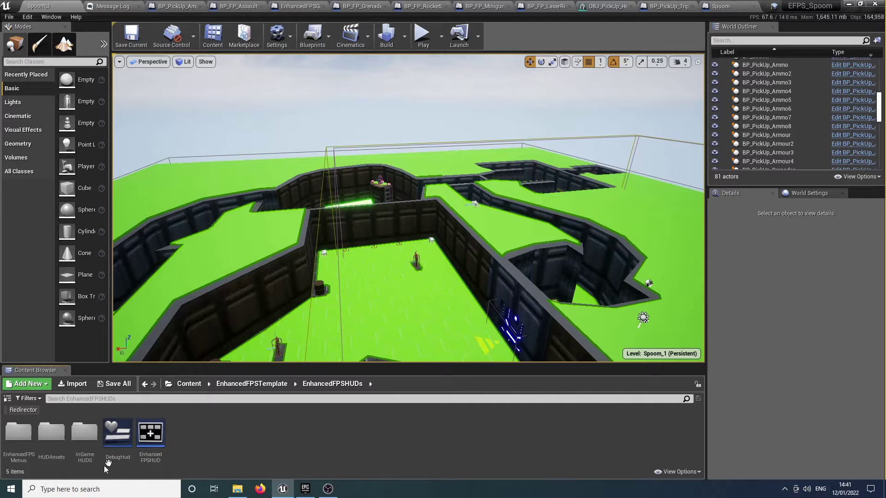
{"action": "double_click", "coordinate": [85, 438]}
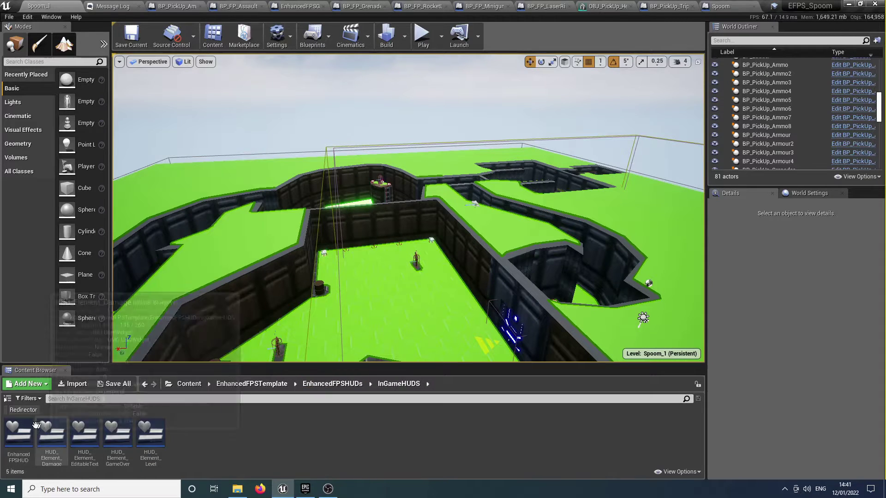
{"action": "double_click", "coordinate": [20, 432]}
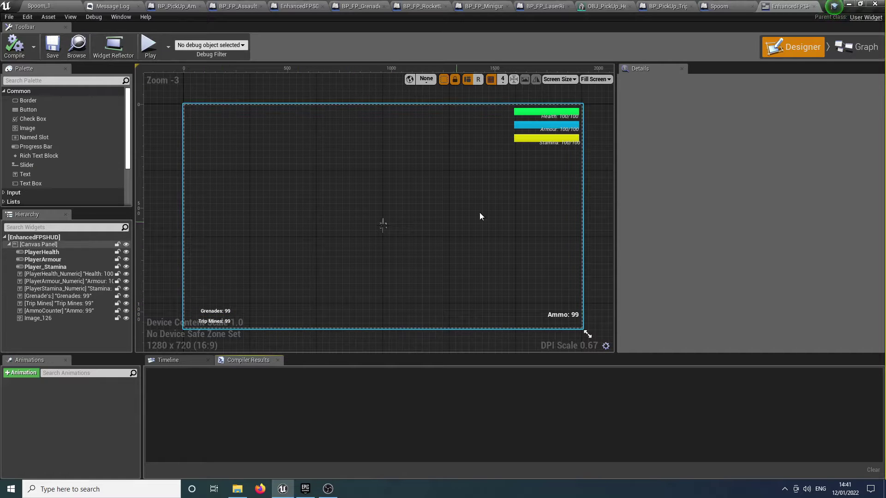
{"action": "left_click", "coordinate": [64, 4]}
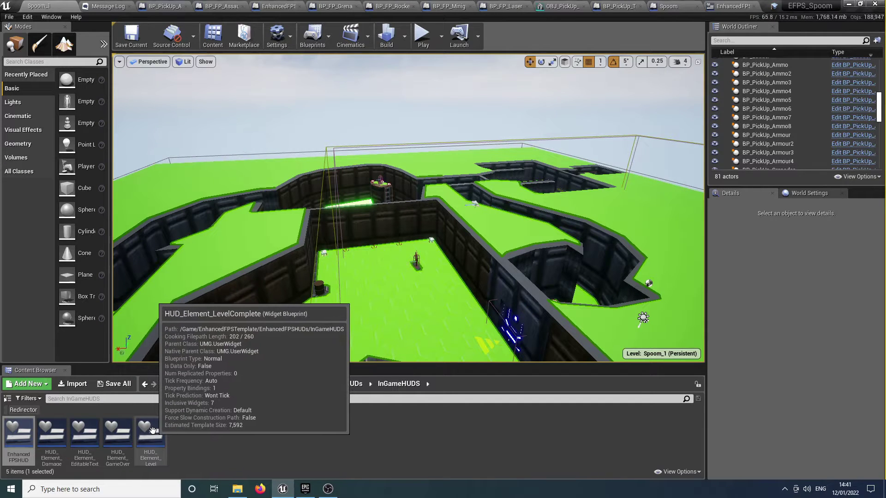
Step: Return to the EnhancedFPSHUDs folder and examine the background images in the SpoomAssets UI folder on disk
{"action": "left_click", "coordinate": [325, 384]}
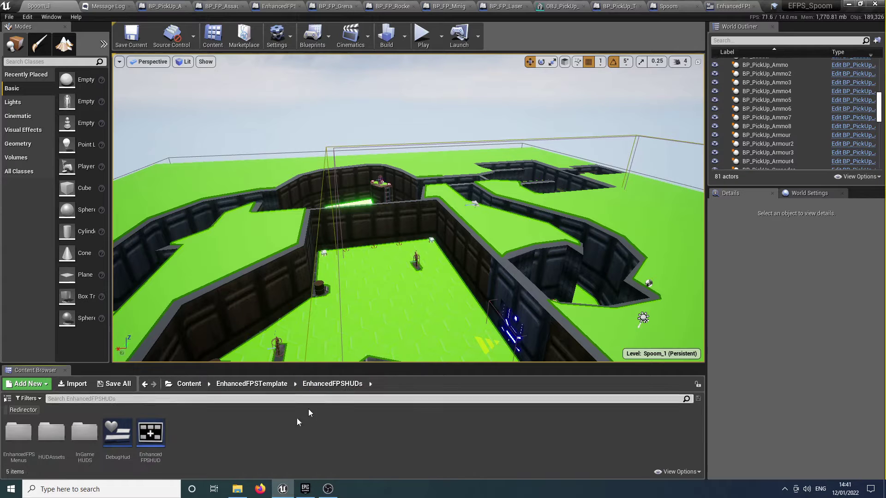
{"action": "left_click", "coordinate": [237, 489]}
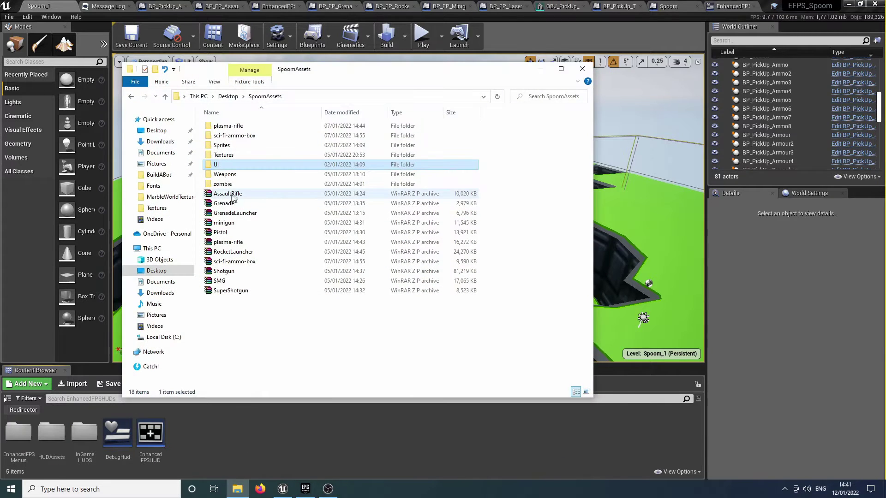
{"action": "double_click", "coordinate": [231, 164]}
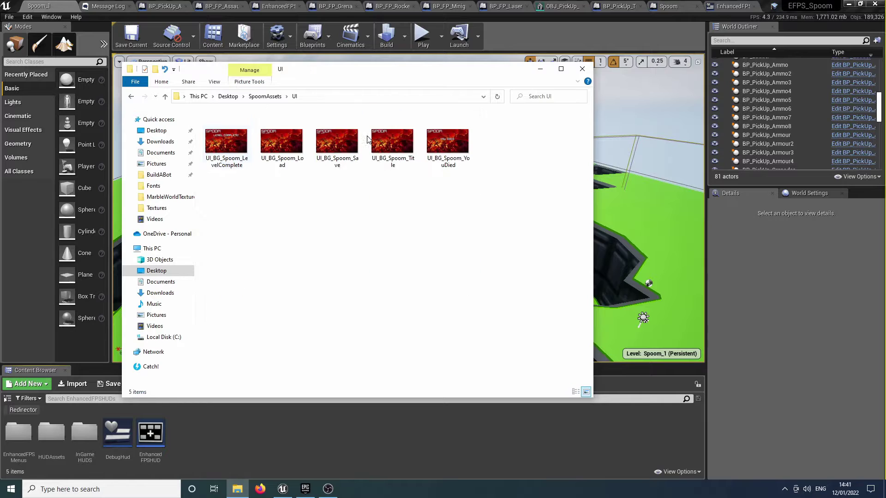
{"action": "left_click", "coordinate": [359, 433]}
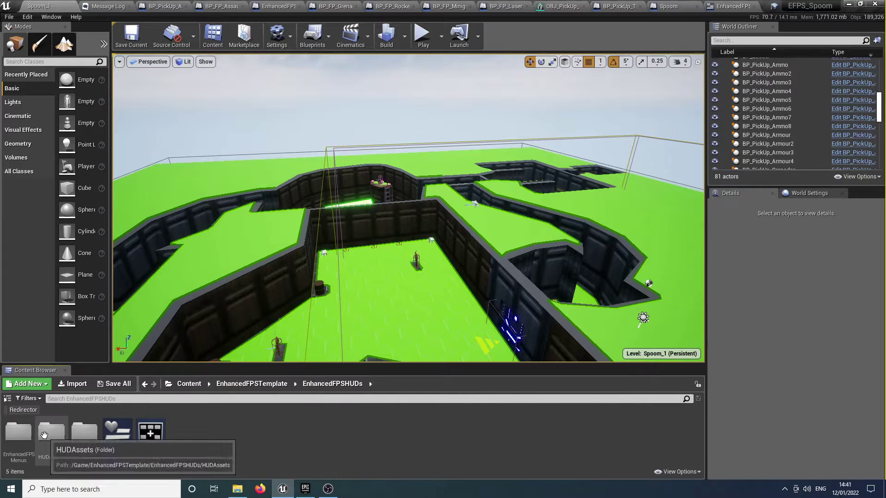
Step: Open the HUD_Menu_Title widget from the EnhancedFPSMenus folder and delete its "Your Game Name Here" text
{"action": "double_click", "coordinate": [18, 432]}
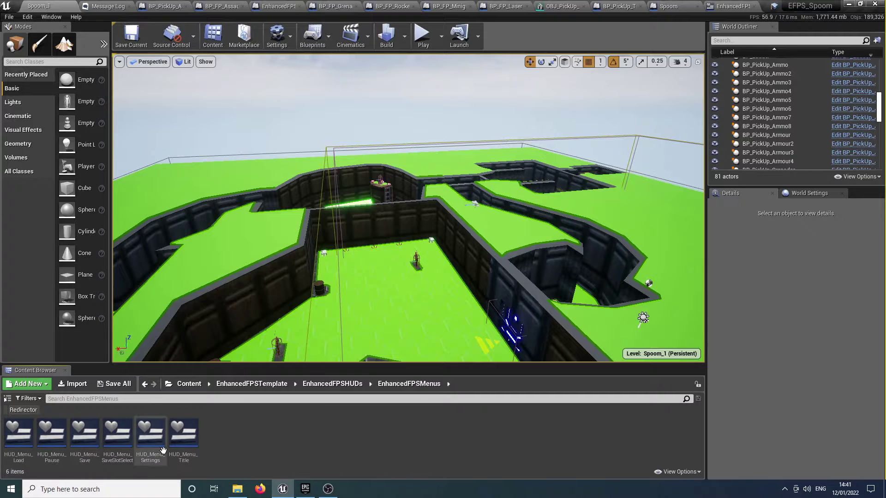
{"action": "left_click", "coordinate": [192, 438]}
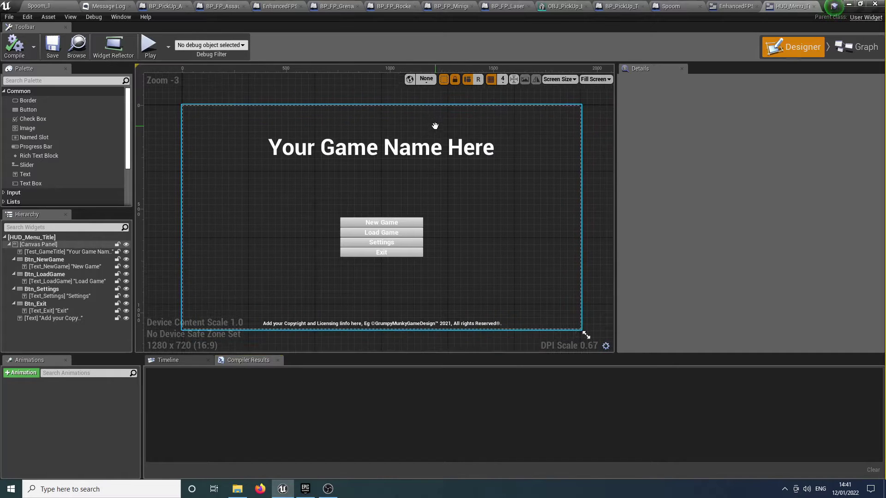
{"action": "left_click", "coordinate": [430, 150]}
{"action": "key", "text": "Delete"}
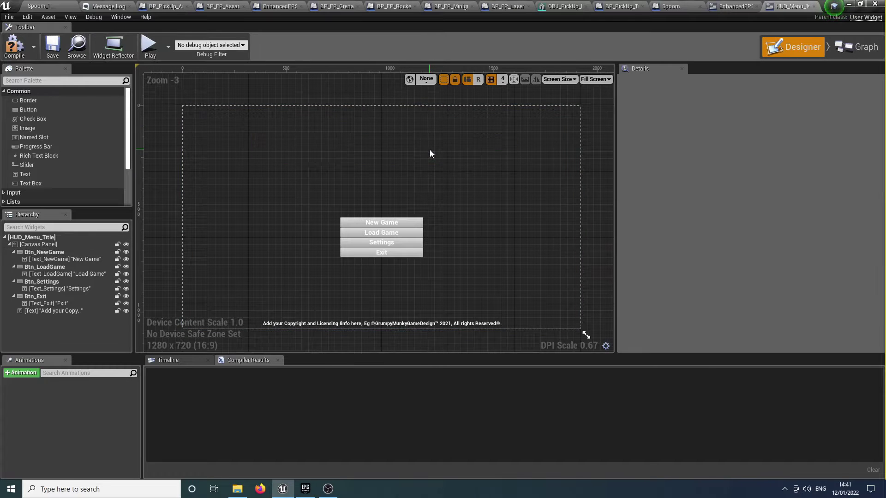
Step: Add an Image widget to the title menu canvas and set its anchors to stretch across the full screen
{"action": "left_click_drag", "start_coordinate": [37, 129], "coordinate": [239, 169]}
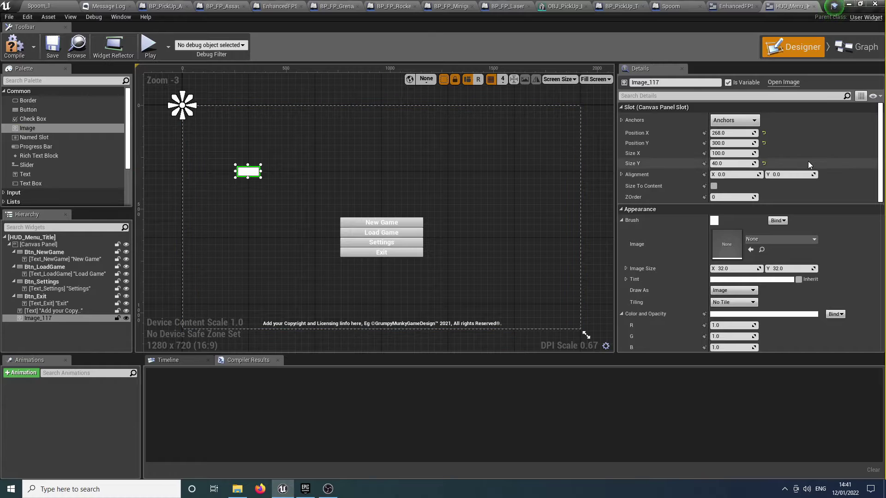
{"action": "left_click", "coordinate": [723, 122]}
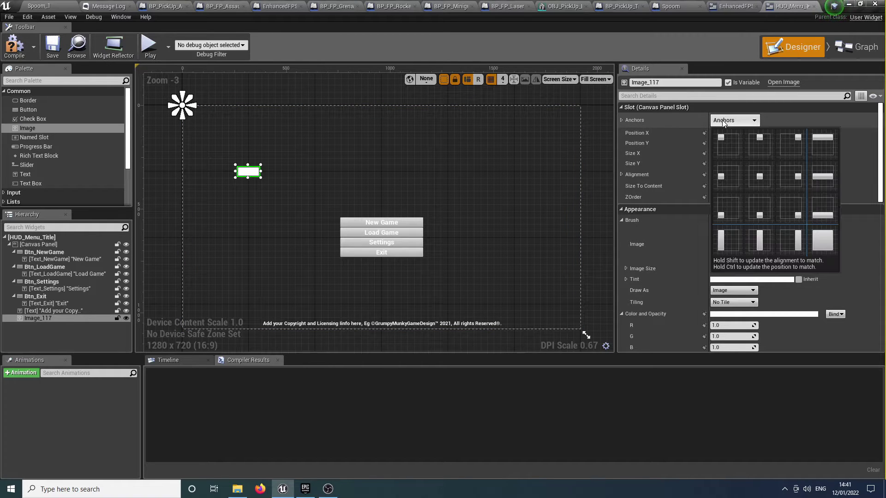
{"action": "left_click", "coordinate": [829, 237]}
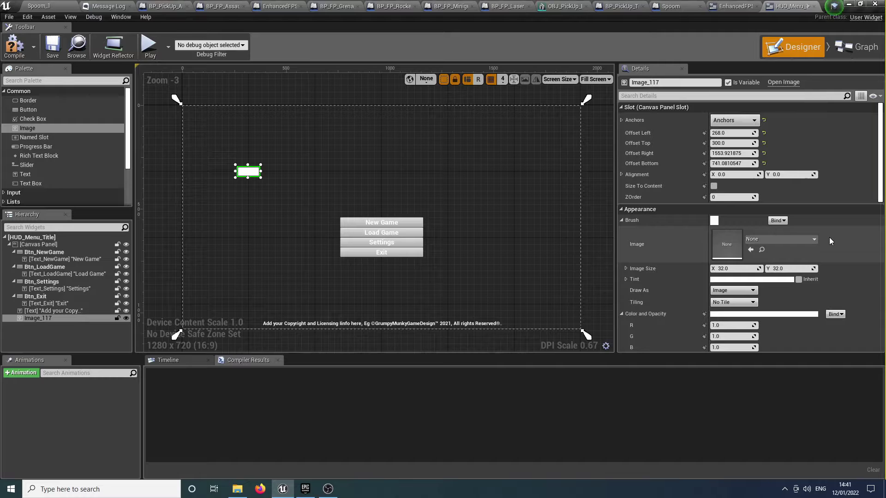
Step: Import UI_BG_Spoom_Title from the UI folder into HUDAssets and assign it as the new image widget's brush image
{"action": "left_click", "coordinate": [795, 240]}
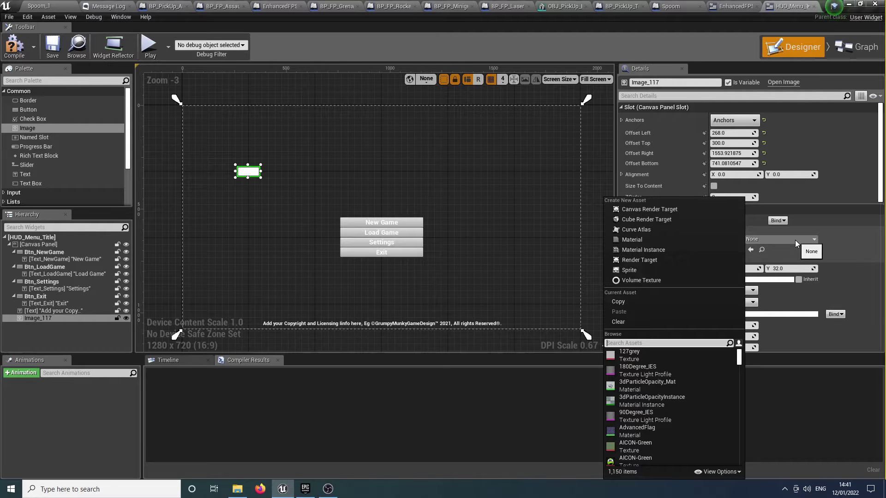
{"action": "left_click", "coordinate": [42, 6]}
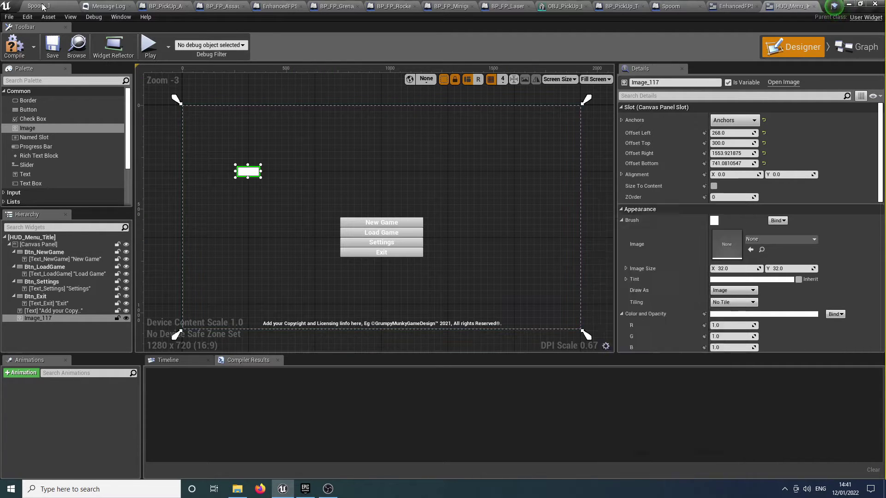
{"action": "left_click", "coordinate": [345, 383]}
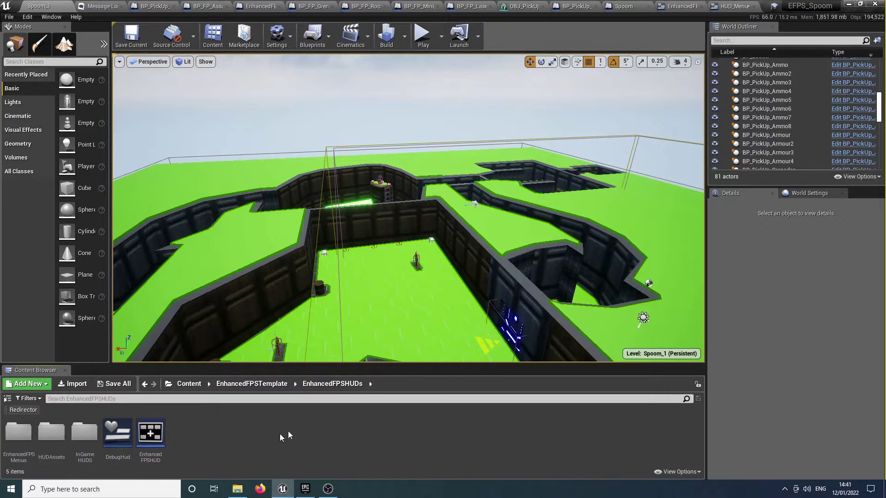
{"action": "double_click", "coordinate": [51, 433]}
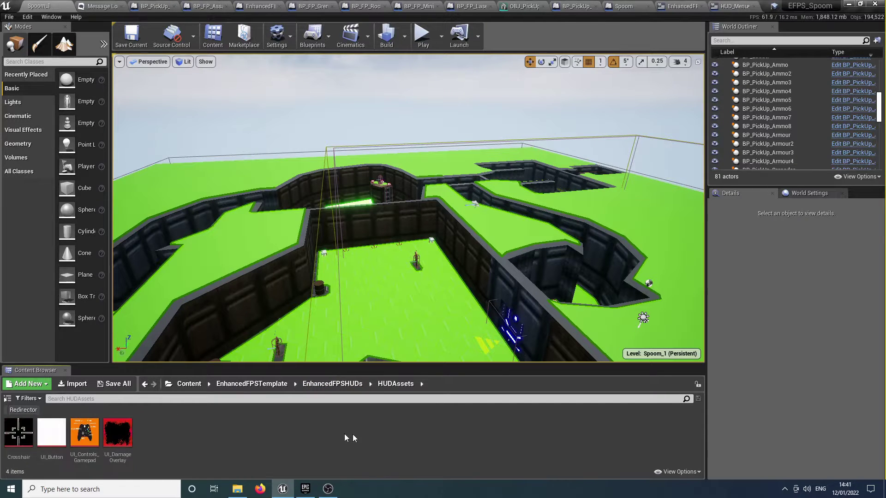
{"action": "left_click", "coordinate": [238, 489]}
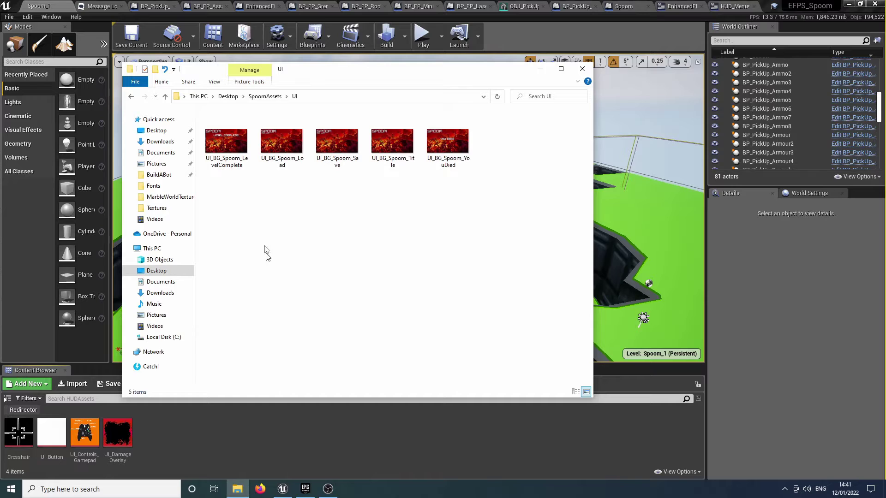
{"action": "left_click_drag", "start_coordinate": [418, 146], "coordinate": [230, 444]}
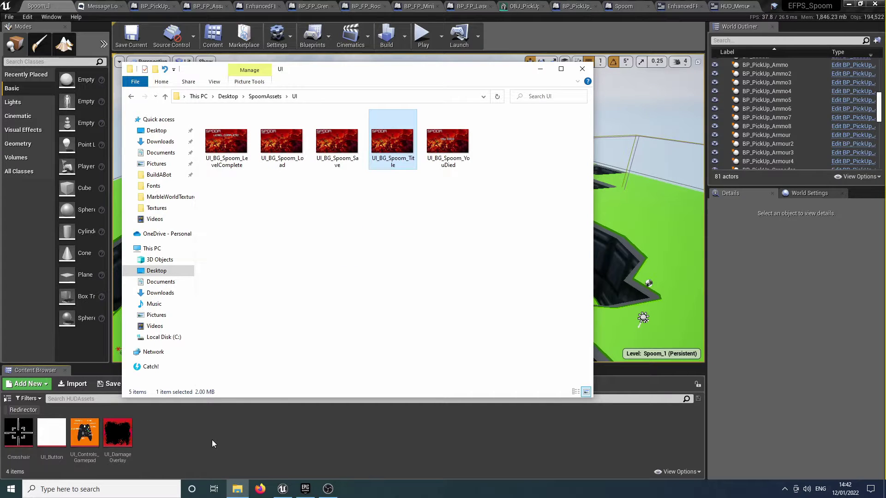
{"action": "left_click", "coordinate": [541, 69]}
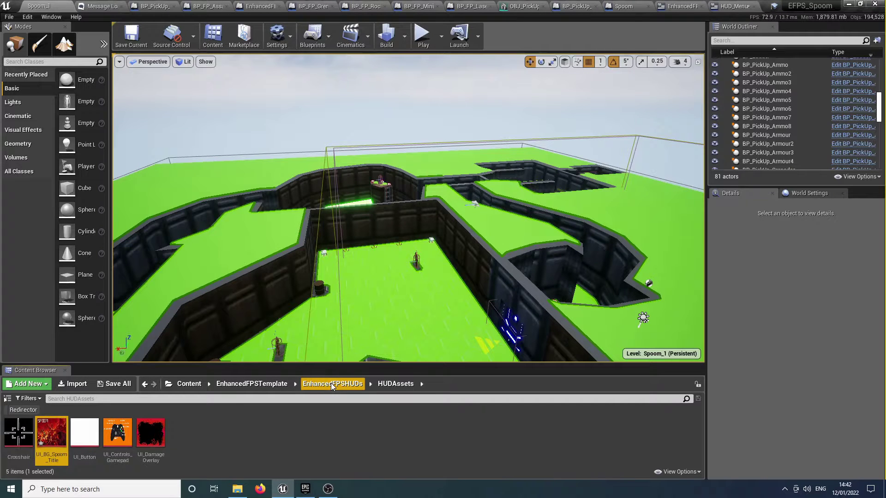
{"action": "left_click", "coordinate": [734, 6]}
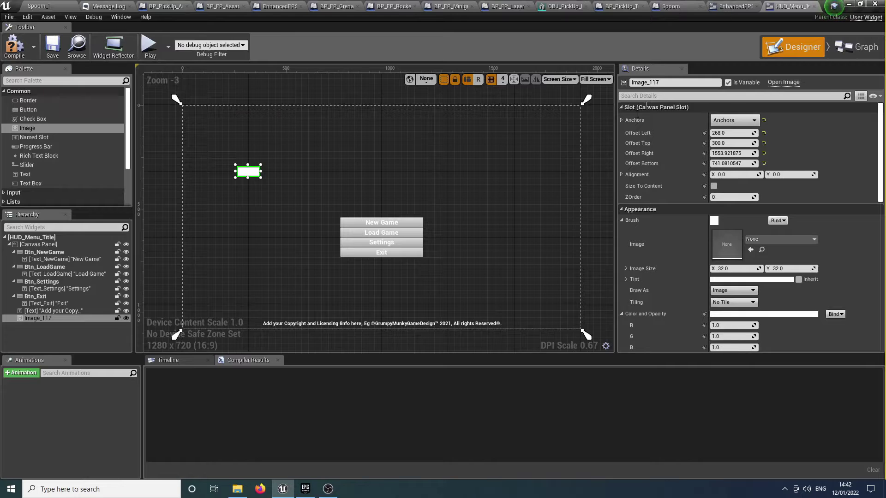
{"action": "left_click", "coordinate": [751, 250]}
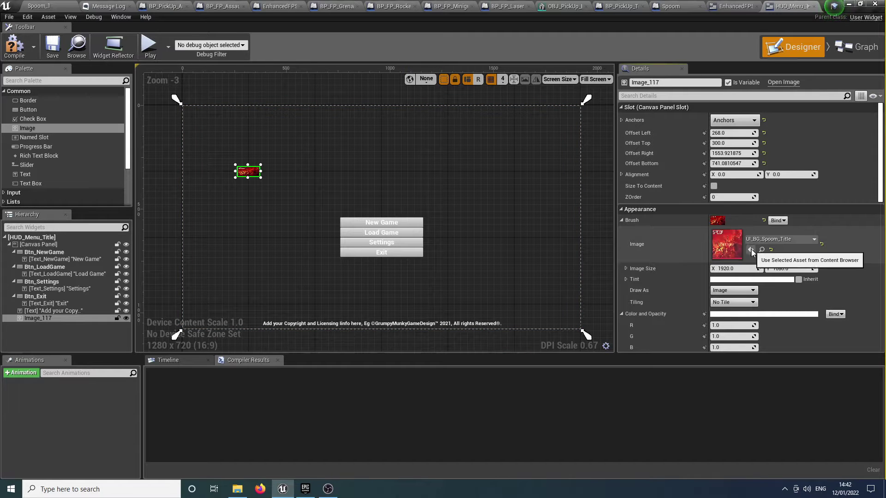
Step: Enable Size To Content on the image while it is anchored top-left, and set its anchors back to full-screen stretch
{"action": "left_click", "coordinate": [714, 186]}
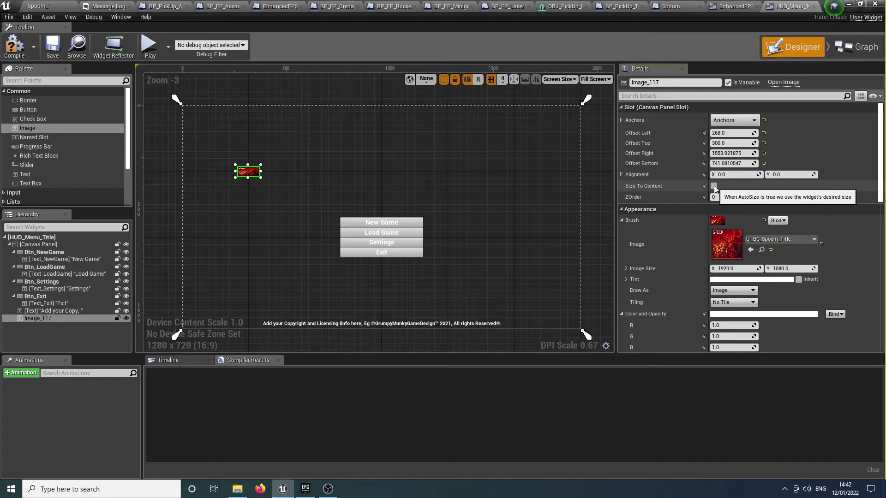
{"action": "left_click", "coordinate": [754, 120]}
{"action": "left_click", "coordinate": [728, 144]}
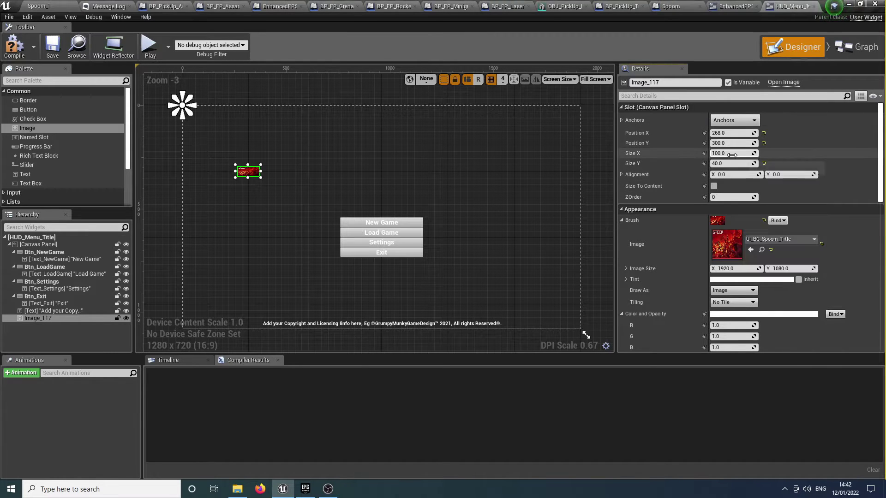
{"action": "left_click", "coordinate": [714, 186]}
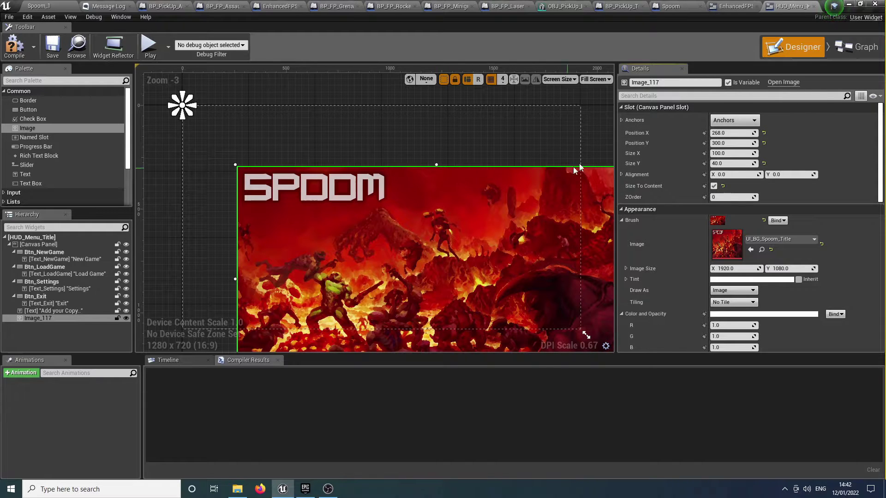
{"action": "left_click", "coordinate": [733, 120]}
{"action": "left_click", "coordinate": [815, 238]}
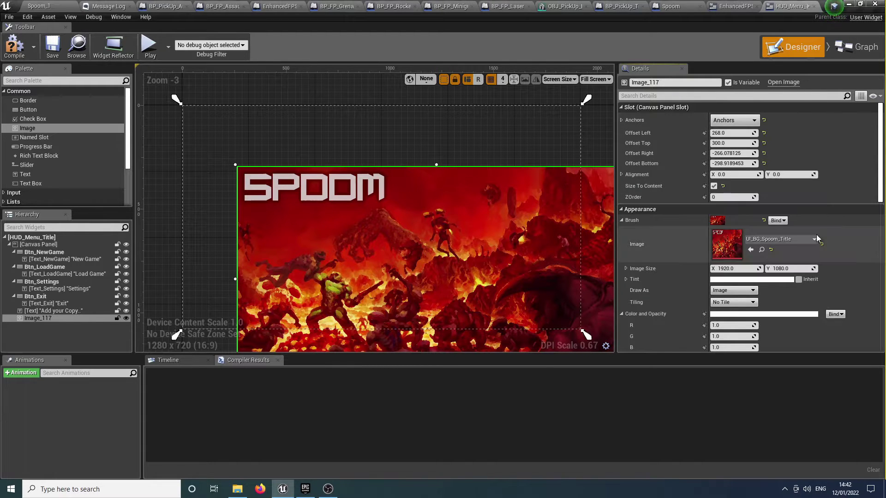
Step: Align the background image with the canvas and set its left, top, right and bottom offsets to 0
{"action": "left_click_drag", "start_coordinate": [452, 245], "coordinate": [398, 184]}
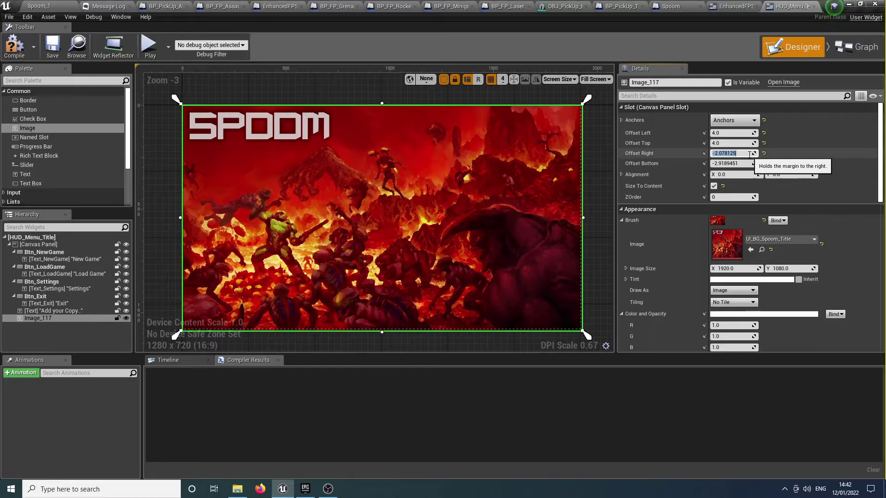
{"action": "type", "text": "0"}
{"action": "key", "text": "Tab"}
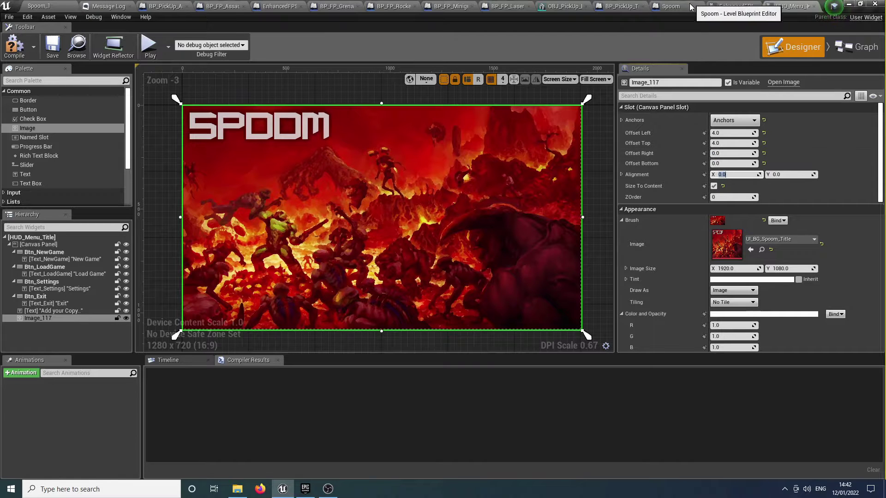
{"action": "left_click", "coordinate": [739, 134]}
{"action": "type", "text": "0"}
{"action": "key", "text": "Tab"}
{"action": "type", "text": "0"}
{"action": "key", "text": "Tab"}
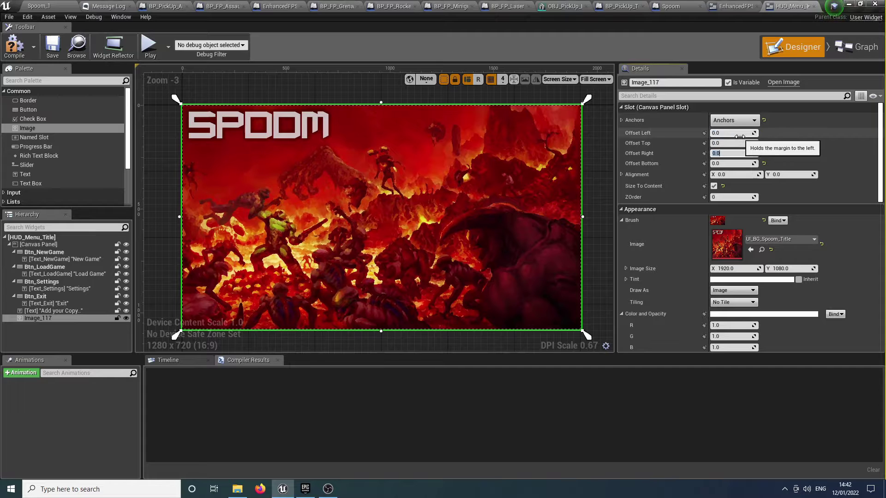
Step: Compile the title menu widget and play-test the game through to the title screen to check the new background
{"action": "right_click_drag", "start_coordinate": [497, 233], "coordinate": [666, 331]}
{"action": "scroll", "coordinate": [472, 187], "scroll_direction": "up", "scroll_amount": 4}
{"action": "scroll", "coordinate": [664, 330], "scroll_direction": "down", "scroll_amount": 3}
{"action": "scroll", "coordinate": [559, 285], "scroll_direction": "down", "scroll_amount": 4}
{"action": "right_click_drag", "start_coordinate": [558, 284], "coordinate": [337, 289]}
{"action": "left_click", "coordinate": [20, 54]}
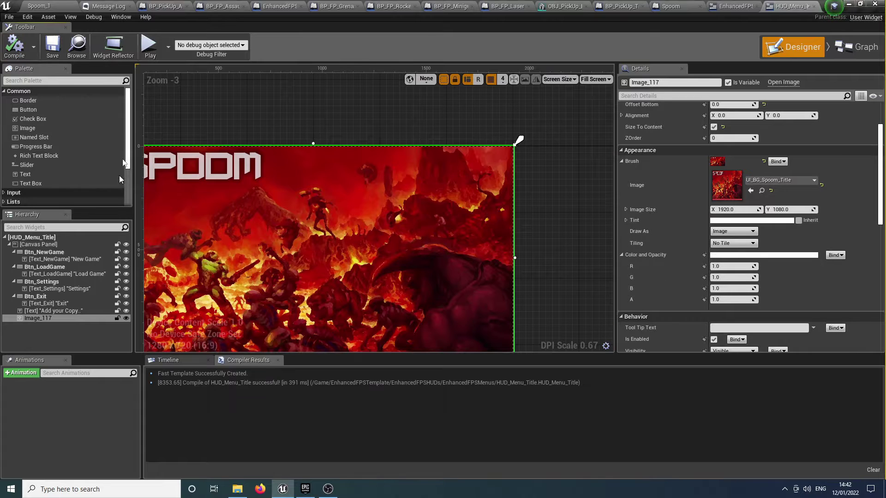
{"action": "left_click", "coordinate": [150, 45]}
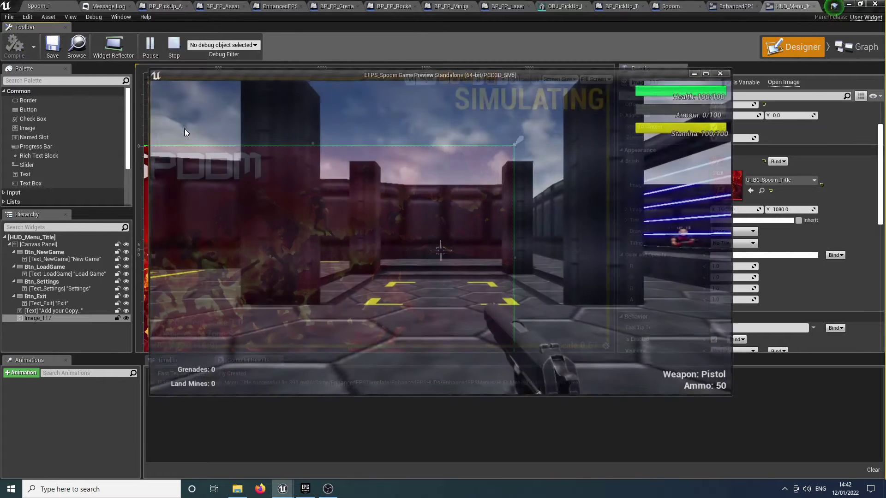
{"action": "key", "text": "Escape"}
{"action": "left_click", "coordinate": [188, 170]}
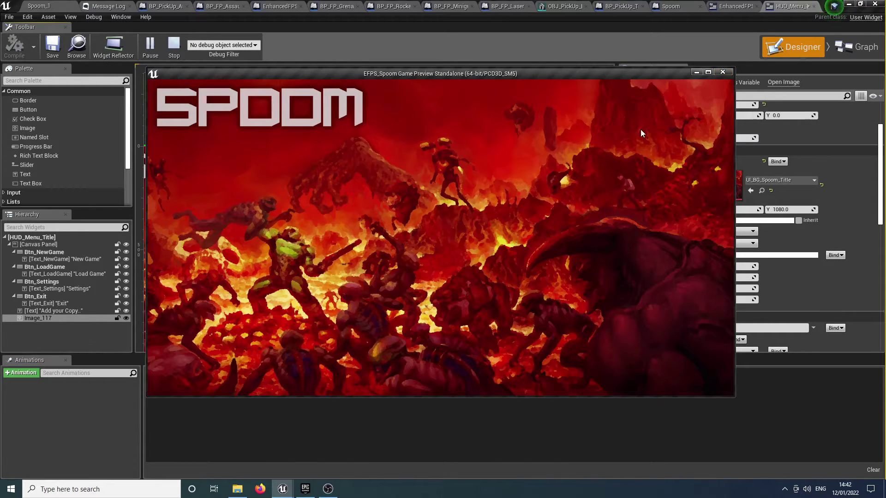
{"action": "left_click", "coordinate": [723, 72]}
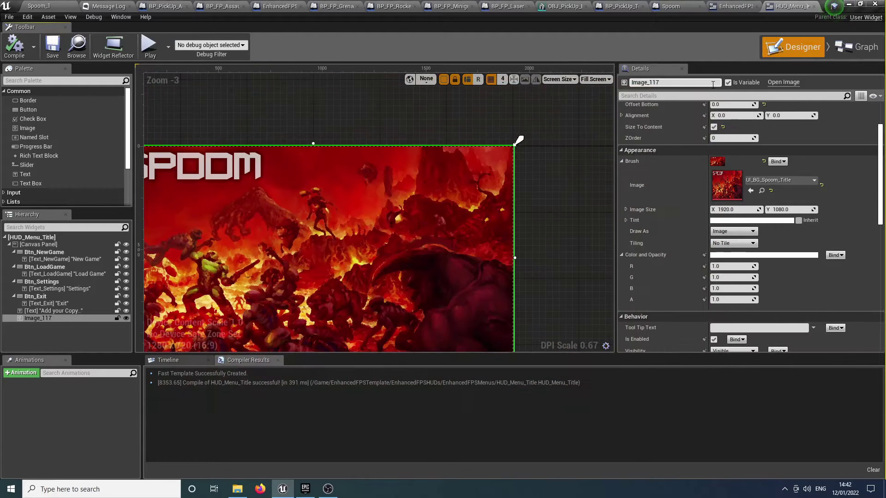
{"action": "key", "text": "Home"}
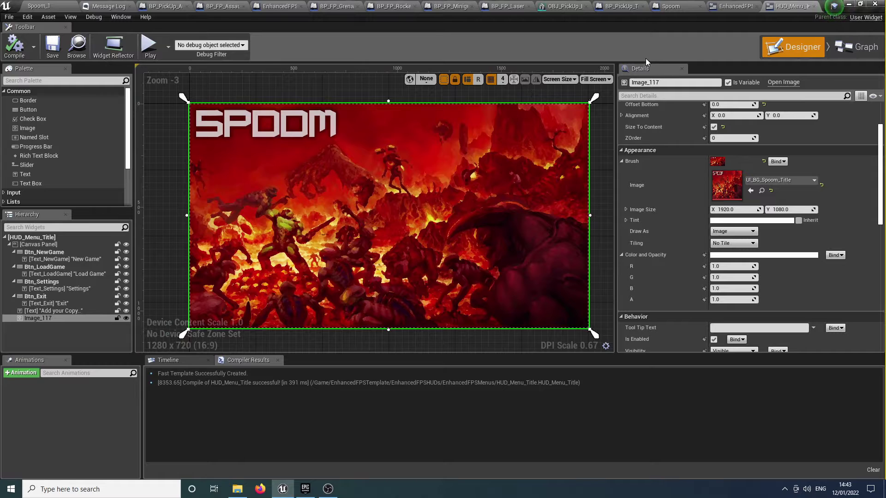
Step: Set the background image's ZOrder to -10 so it sits behind the title menu buttons, and compile the widget
{"action": "left_click", "coordinate": [731, 138]}
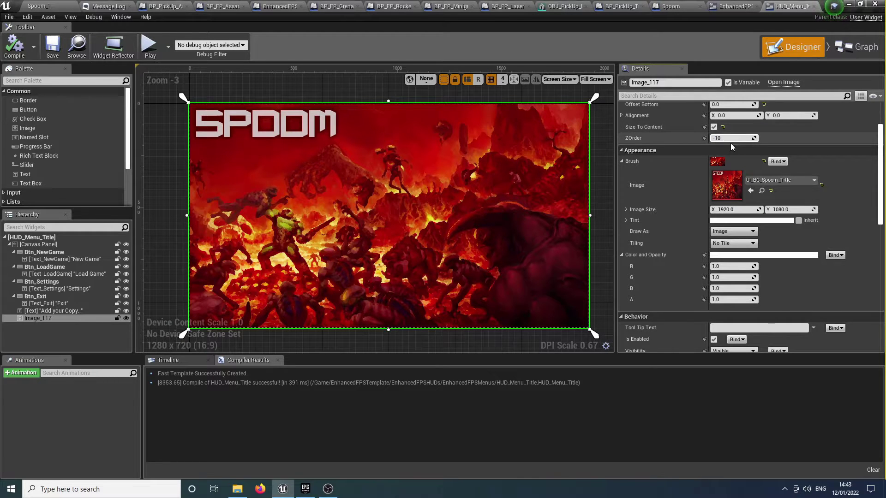
{"action": "type", "text": "-10"}
{"action": "key", "text": "Return"}
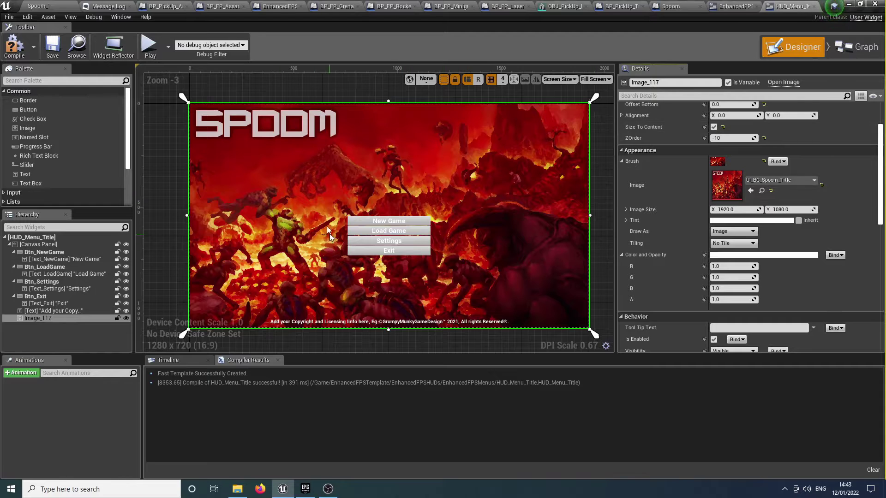
{"action": "left_click", "coordinate": [389, 232]}
{"action": "right_click_drag", "start_coordinate": [389, 232], "coordinate": [420, 207]}
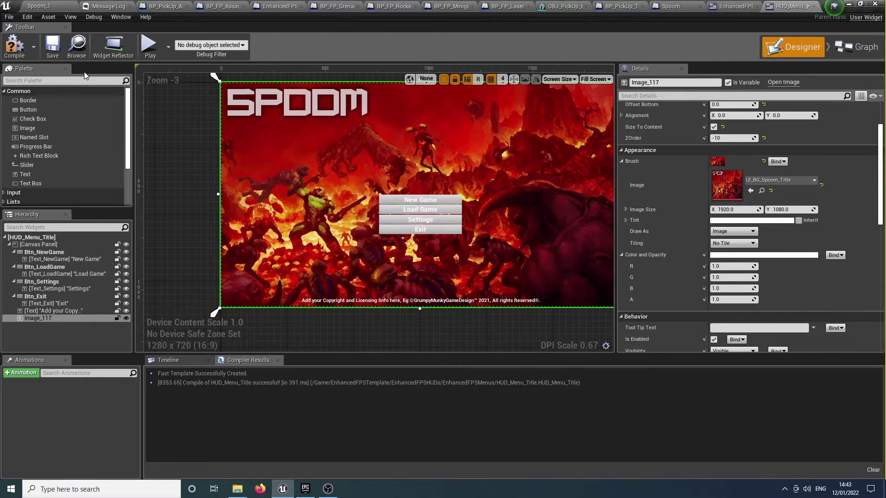
{"action": "left_click", "coordinate": [14, 46]}
Step: Move the New Game, Load Game, Settings and Exit buttons together as one stack directly beneath the SPOOM logo
{"action": "right_click_drag", "start_coordinate": [391, 152], "coordinate": [335, 162]}
{"action": "scroll", "coordinate": [331, 214], "scroll_direction": "up", "scroll_amount": 5}
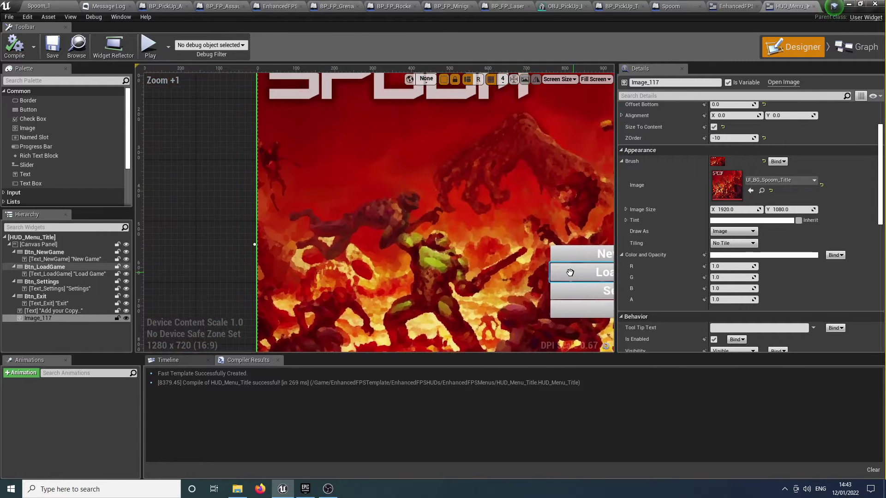
{"action": "scroll", "coordinate": [467, 289], "scroll_direction": "down", "scroll_amount": 2}
{"action": "left_click_drag", "start_coordinate": [470, 275], "coordinate": [187, 143]}
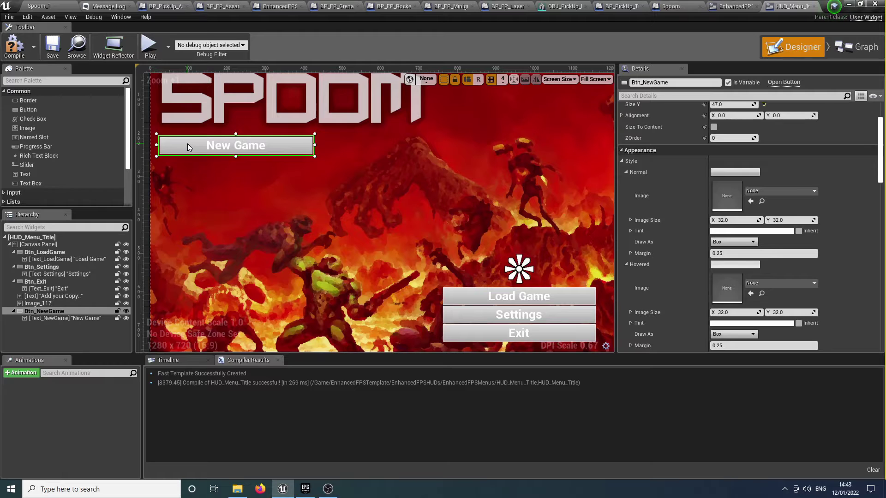
{"action": "key", "text": "ctrl+z"}
{"action": "left_click", "coordinate": [466, 293], "text": "ctrl"}
{"action": "left_click", "coordinate": [466, 319], "text": "ctrl"}
{"action": "left_click", "coordinate": [465, 325], "text": "ctrl"}
{"action": "left_click_drag", "start_coordinate": [456, 286], "coordinate": [176, 140]}
{"action": "right_click_drag", "start_coordinate": [252, 133], "coordinate": [387, 179]}
Step: Review the text and font settings of the New Game button's label, and compile the title menu widget
{"action": "left_click", "coordinate": [386, 178]}
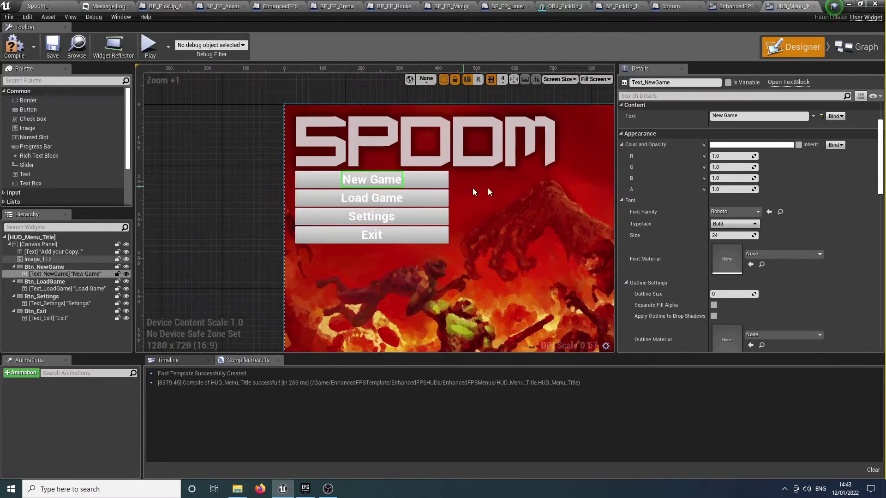
{"action": "scroll", "coordinate": [764, 222], "scroll_direction": "down", "scroll_amount": 2}
{"action": "scroll", "coordinate": [765, 223], "scroll_direction": "down", "scroll_amount": 5}
{"action": "scroll", "coordinate": [765, 222], "scroll_direction": "up", "scroll_amount": 3}
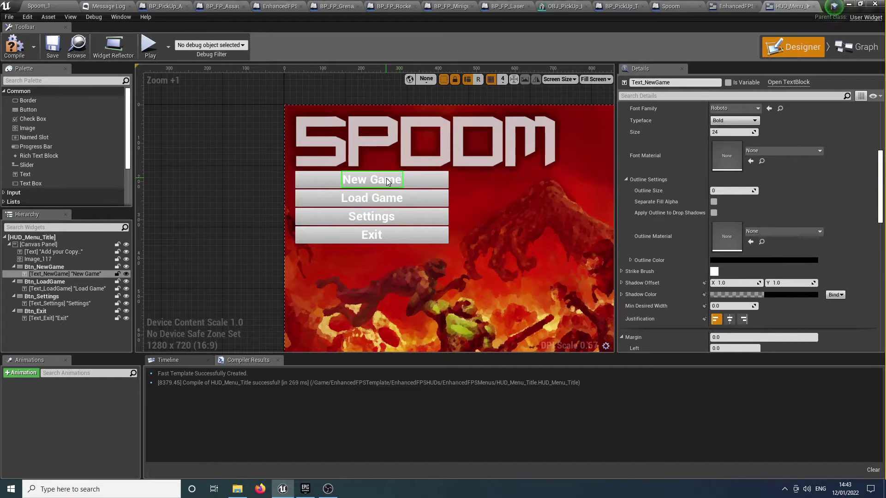
{"action": "scroll", "coordinate": [765, 207], "scroll_direction": "up", "scroll_amount": 2}
{"action": "scroll", "coordinate": [765, 208], "scroll_direction": "up", "scroll_amount": 5}
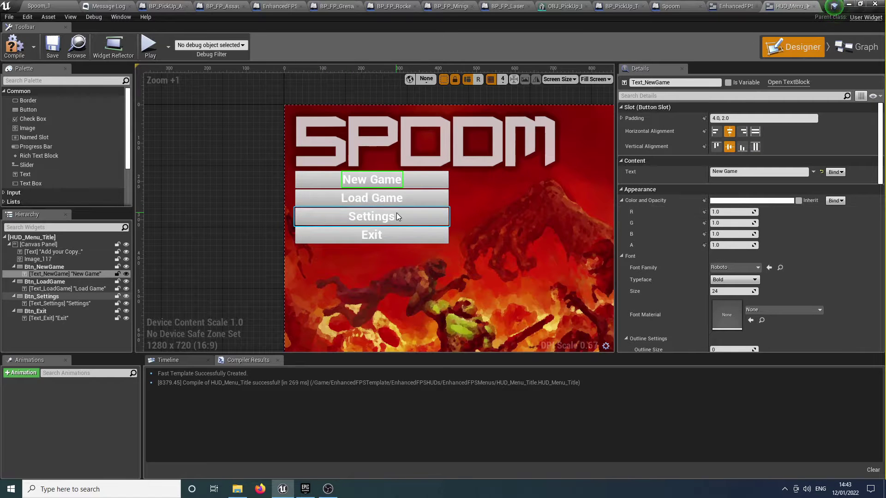
{"action": "scroll", "coordinate": [397, 213], "scroll_direction": "down", "scroll_amount": 2}
{"action": "left_click", "coordinate": [21, 51]}
{"action": "right_click_drag", "start_coordinate": [416, 204], "coordinate": [309, 168]}
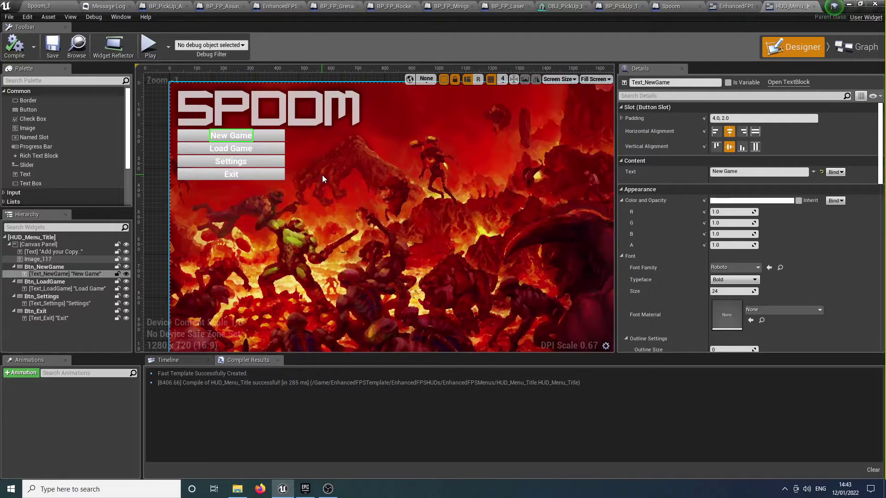
{"action": "scroll", "coordinate": [322, 175], "scroll_direction": "down", "scroll_amount": 3}
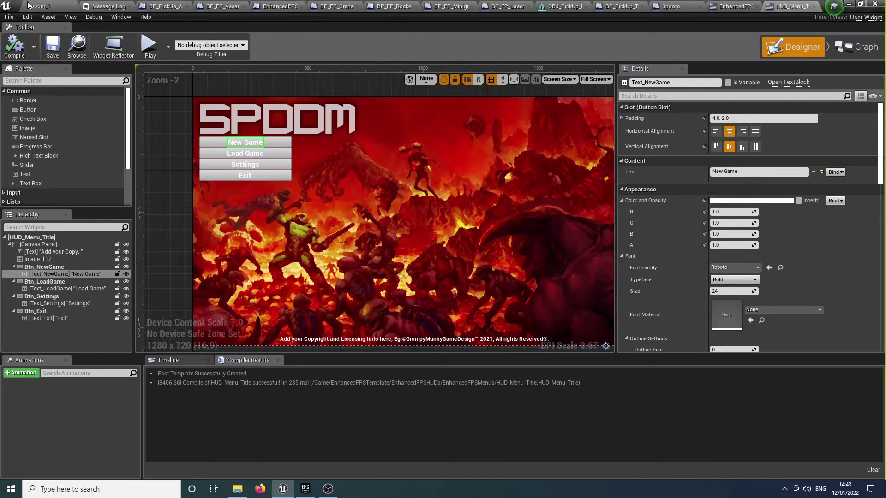
Step: Create a folder named Fonts inside HUDAssets in the Spoom_1 level's content browser and open it
{"action": "left_click", "coordinate": [28, 5]}
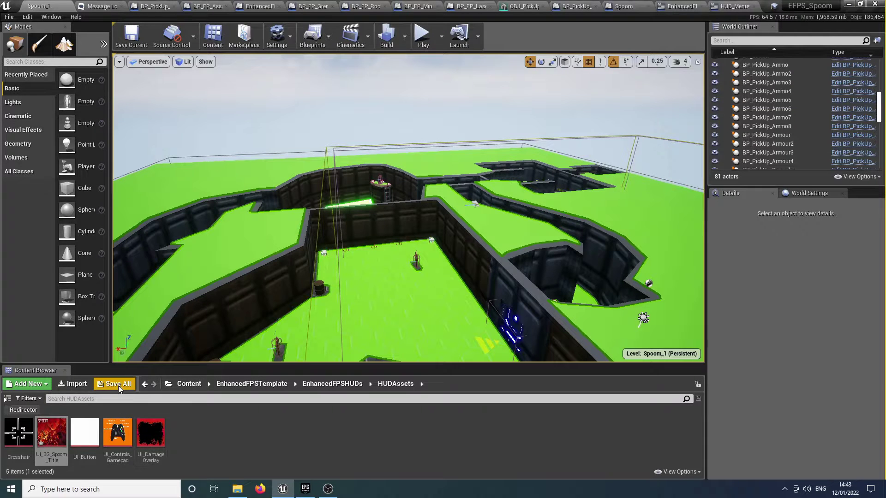
{"action": "left_click", "coordinate": [28, 384]}
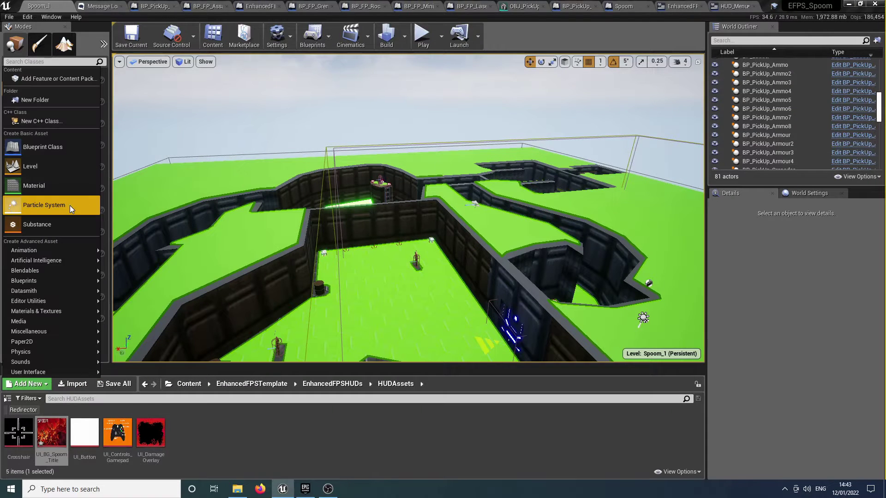
{"action": "left_click", "coordinate": [63, 101]}
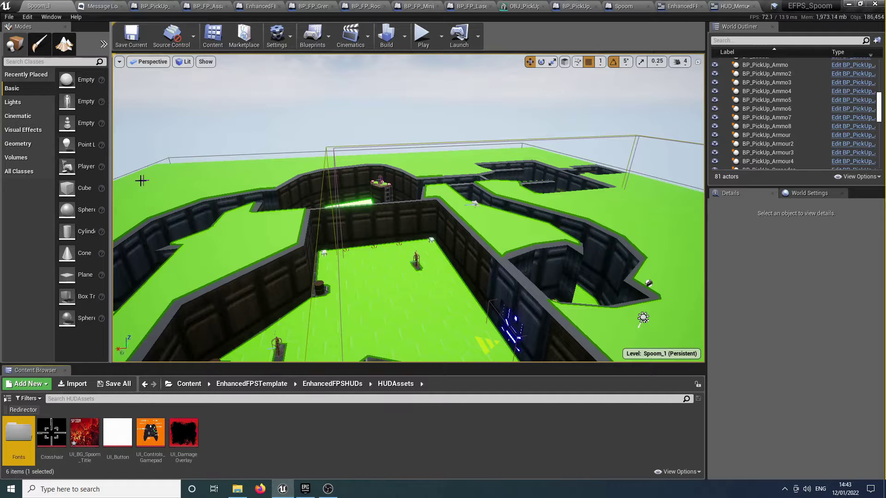
{"action": "double_click", "coordinate": [23, 456]}
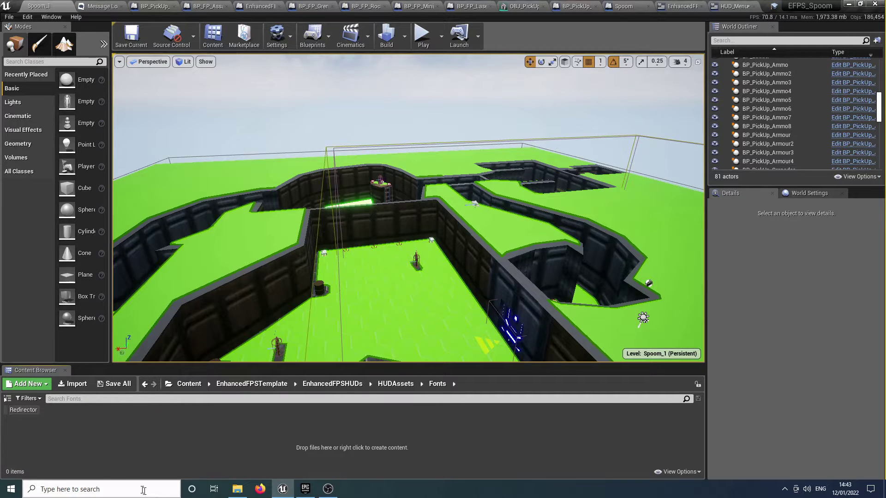
Step: Import the ZOMBIE TrueType font from the SpoomAssets zombie folder into Fonts, creating a new Font asset from it
{"action": "left_click", "coordinate": [236, 491]}
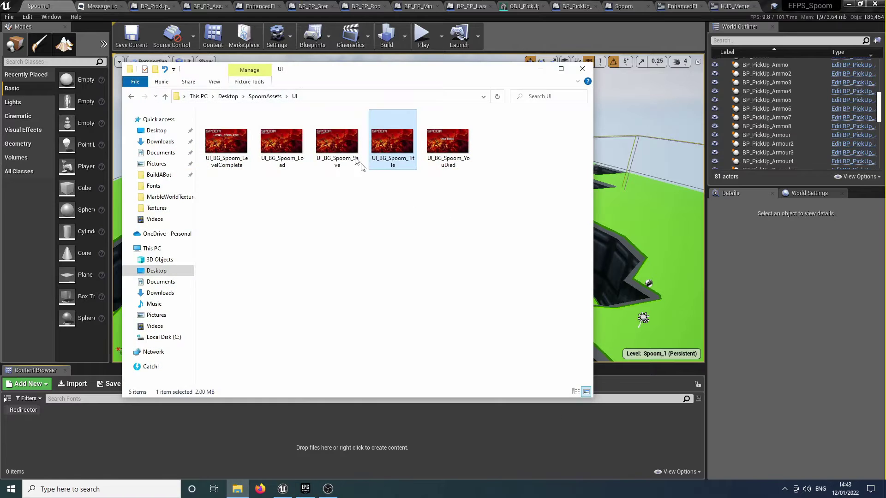
{"action": "left_click", "coordinate": [265, 96]}
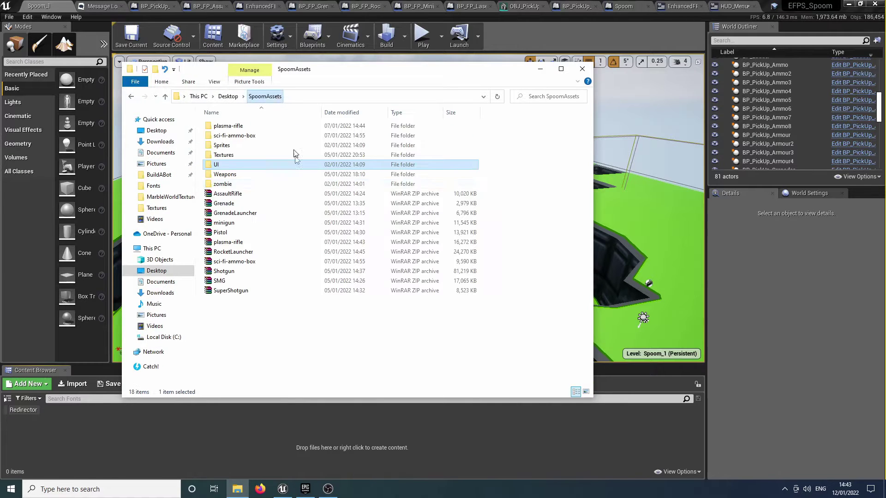
{"action": "double_click", "coordinate": [222, 184]}
{"action": "left_click_drag", "start_coordinate": [235, 132], "coordinate": [204, 447]}
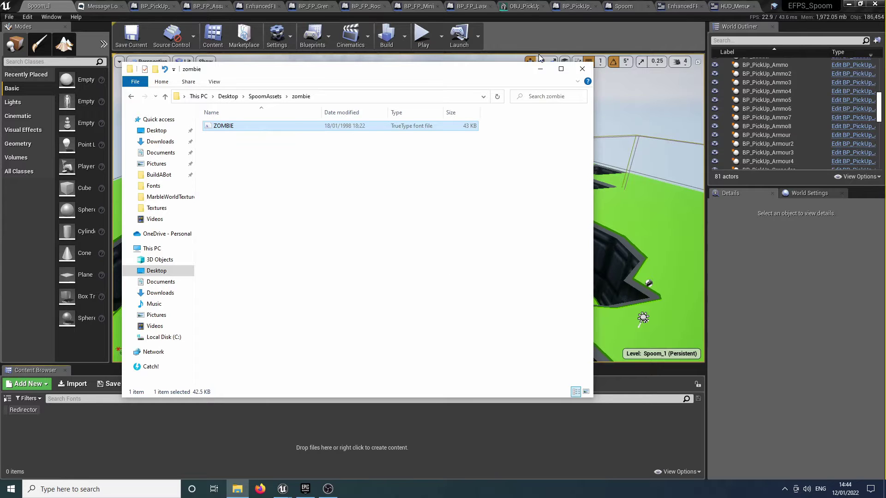
{"action": "left_click", "coordinate": [541, 66]}
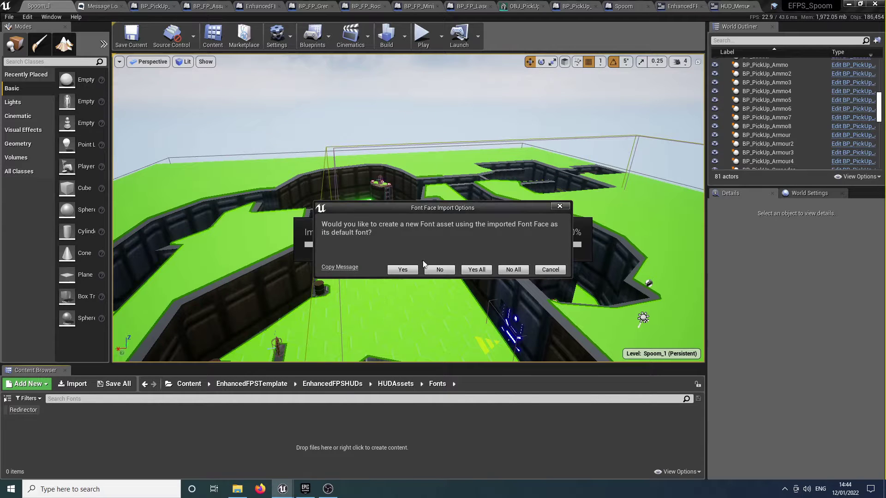
{"action": "left_click", "coordinate": [410, 271]}
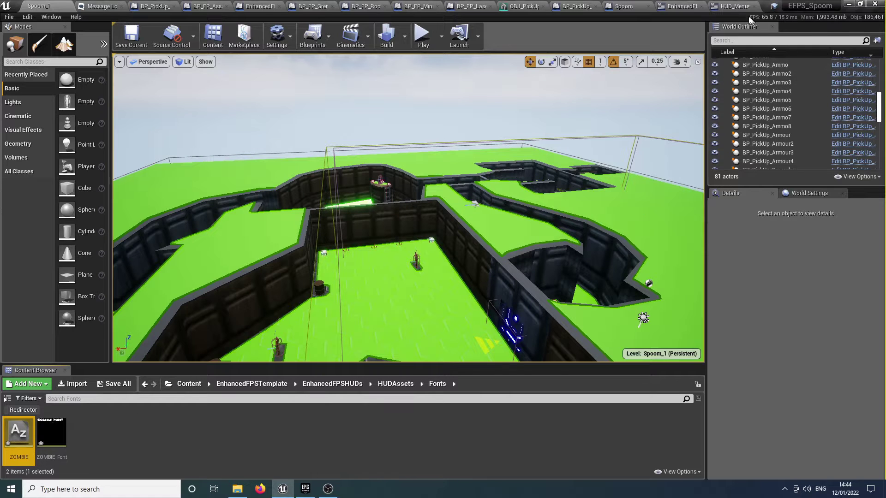
Step: Set the font family of all four title menu button labels to ZOMBIE_Font in HUD_Menu_Title
{"action": "left_click", "coordinate": [736, 6]}
{"action": "left_click", "coordinate": [260, 154], "text": "ctrl"}
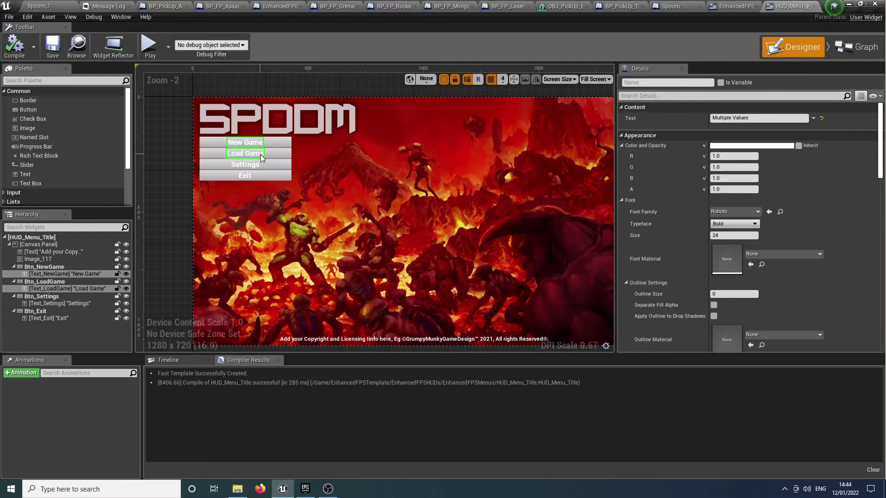
{"action": "left_click", "coordinate": [256, 165], "text": "ctrl"}
{"action": "left_click", "coordinate": [242, 177], "text": "ctrl"}
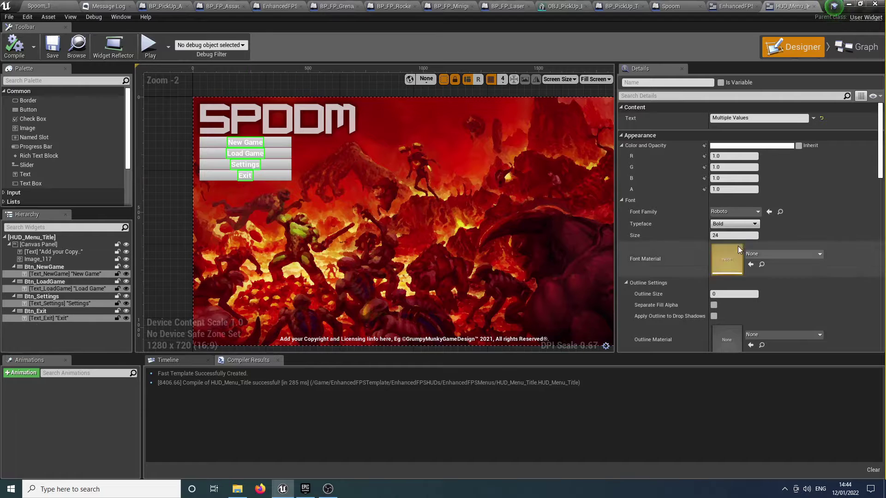
{"action": "left_click", "coordinate": [748, 212]}
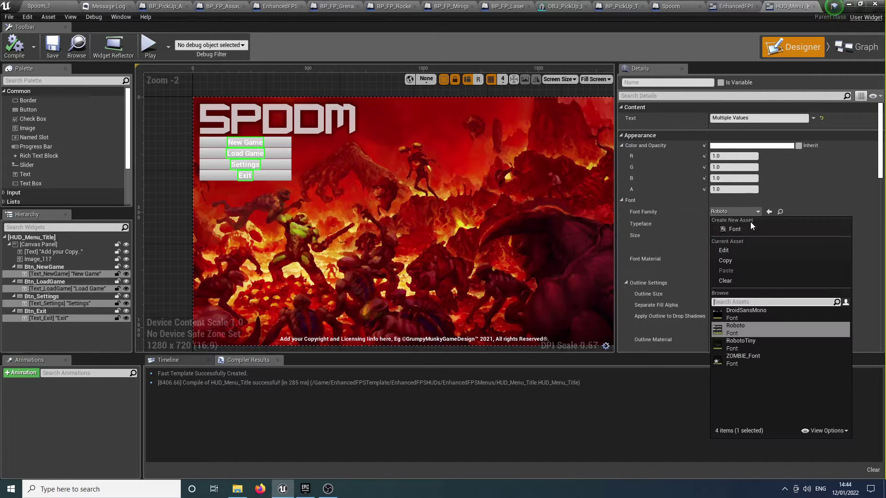
{"action": "left_click", "coordinate": [747, 356]}
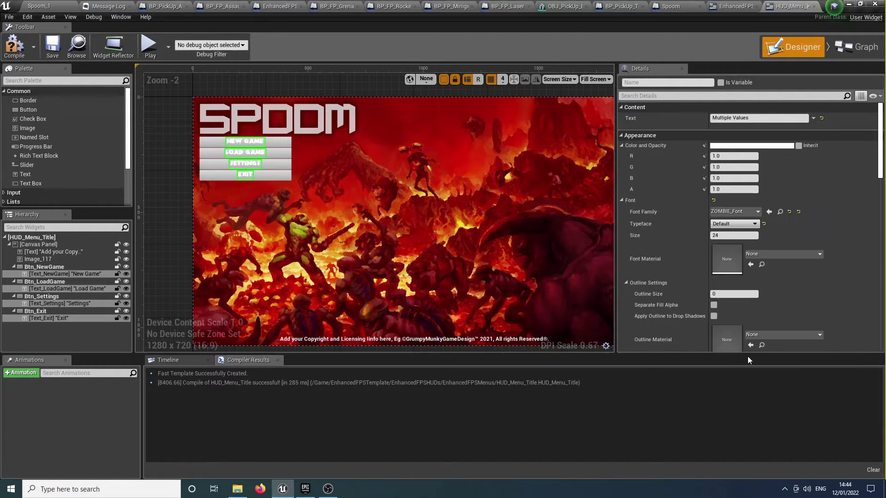
Step: Change the colour of the four button labels to pure red (R 1.0, G 0.0, B 0.0)
{"action": "scroll", "coordinate": [267, 164], "scroll_direction": "up", "scroll_amount": 5}
{"action": "right_click_drag", "start_coordinate": [266, 164], "coordinate": [437, 223]}
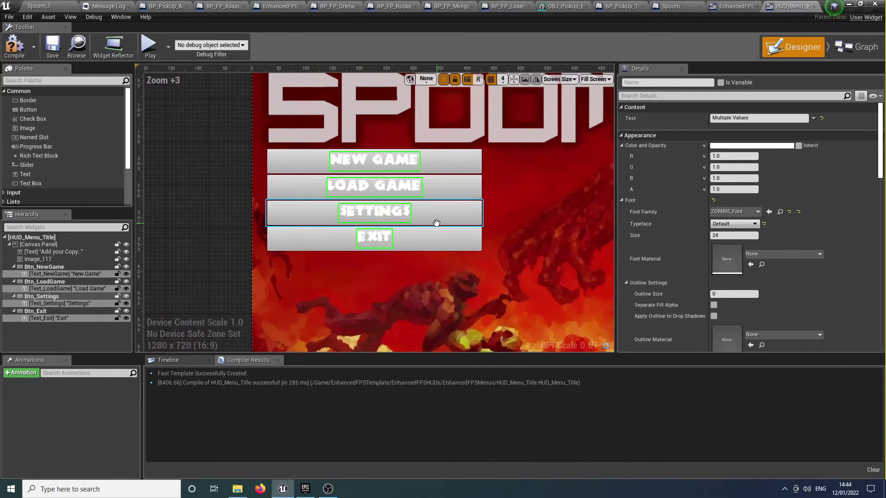
{"action": "left_click", "coordinate": [748, 146]}
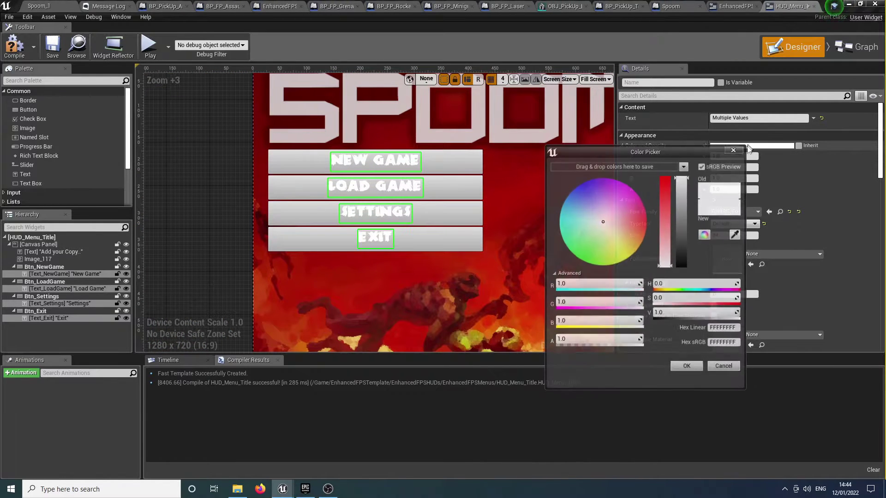
{"action": "left_click_drag", "start_coordinate": [614, 199], "coordinate": [654, 223]}
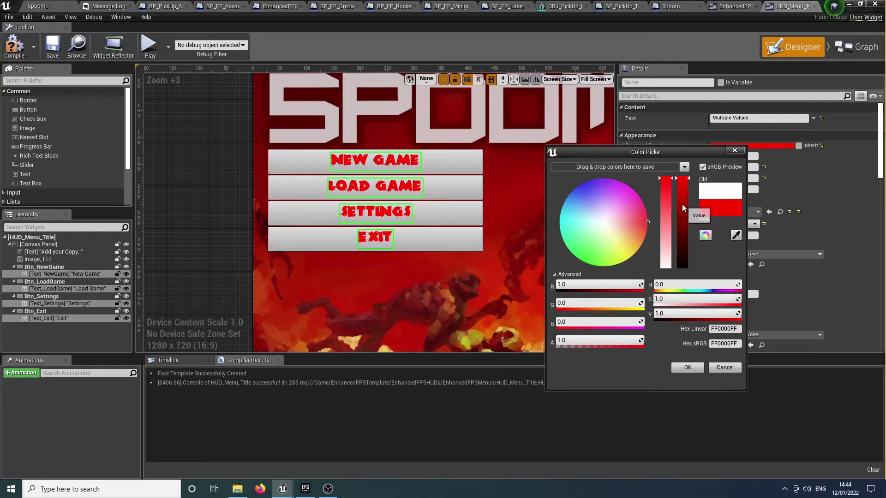
{"action": "left_click", "coordinate": [686, 368]}
Step: Give the four button labels a black outline, trying size 2 and settling on size 3
{"action": "scroll", "coordinate": [744, 196], "scroll_direction": "down", "scroll_amount": 5}
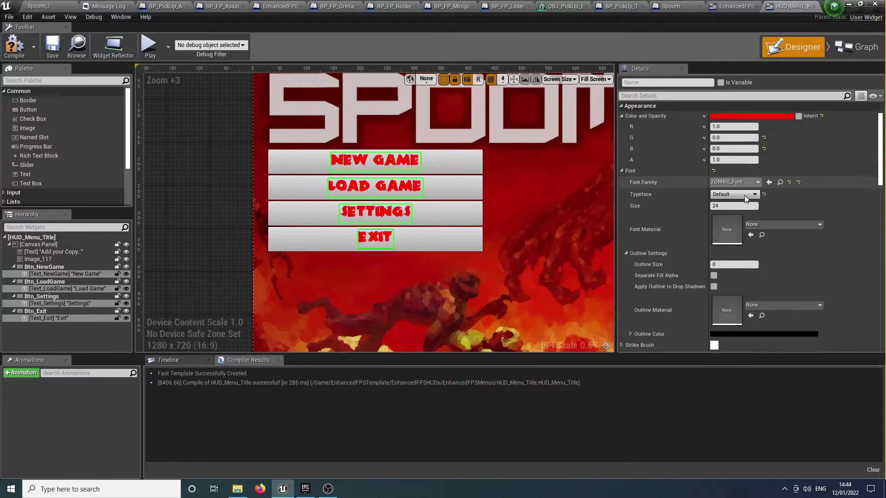
{"action": "scroll", "coordinate": [744, 195], "scroll_direction": "down", "scroll_amount": 2}
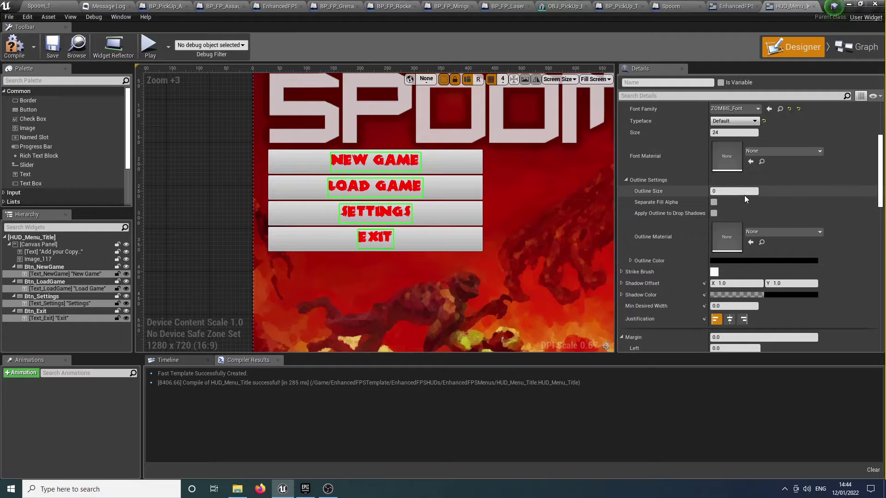
{"action": "left_click", "coordinate": [733, 192]}
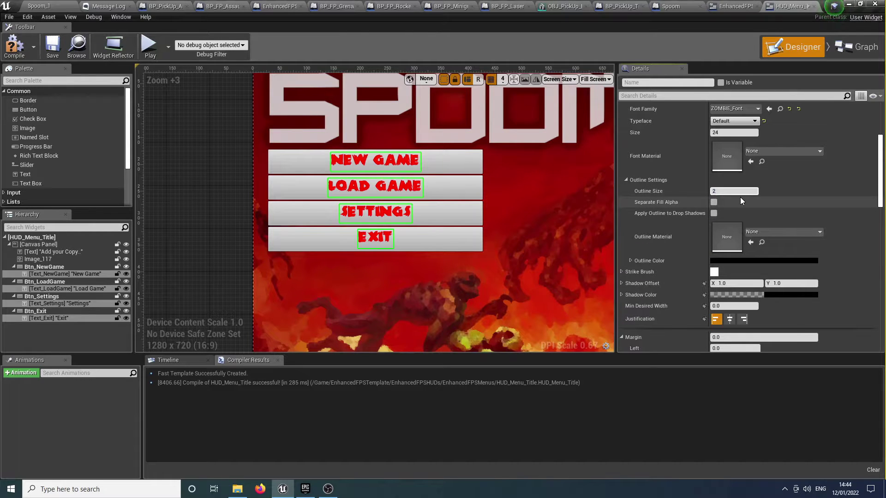
{"action": "type", "text": "2"}
{"action": "key", "text": "Return"}
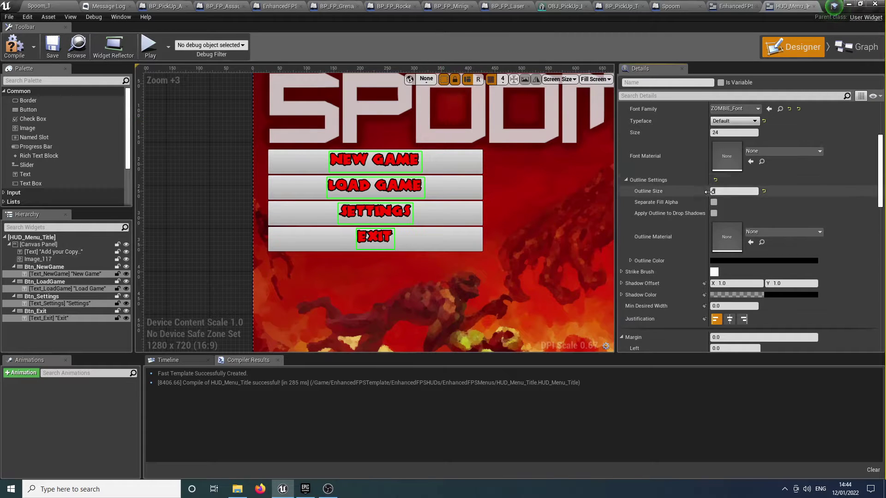
{"action": "type", "text": "3"}
{"action": "key", "text": "Return"}
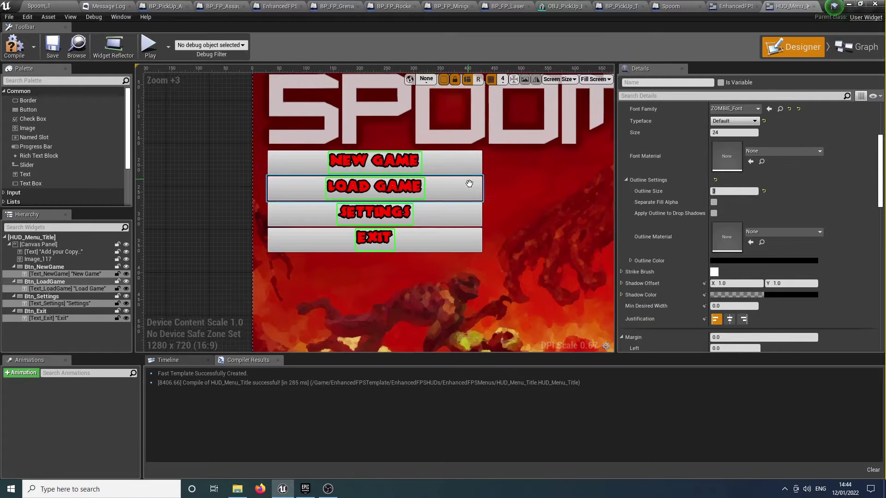
Step: Try the DroidSansMono font family on the four button labels and replace it with RobotoTiny
{"action": "right_click_drag", "start_coordinate": [467, 182], "coordinate": [476, 205]}
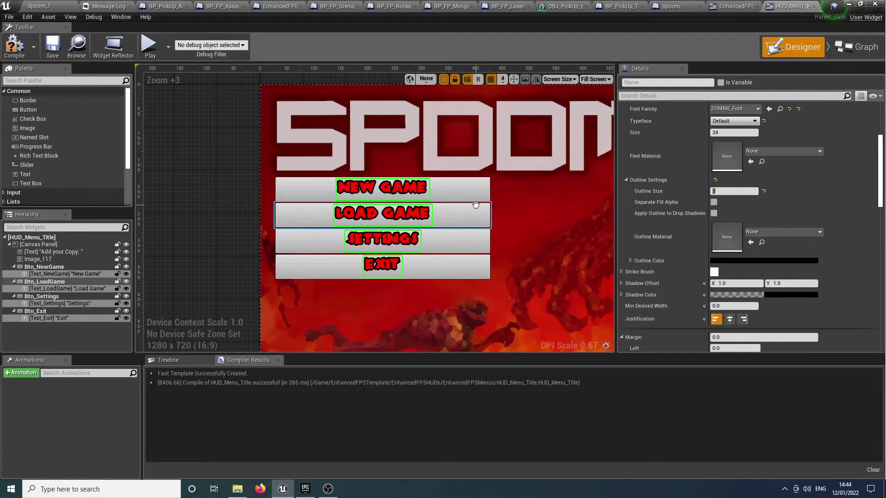
{"action": "left_click", "coordinate": [748, 110]}
{"action": "left_click", "coordinate": [749, 212]}
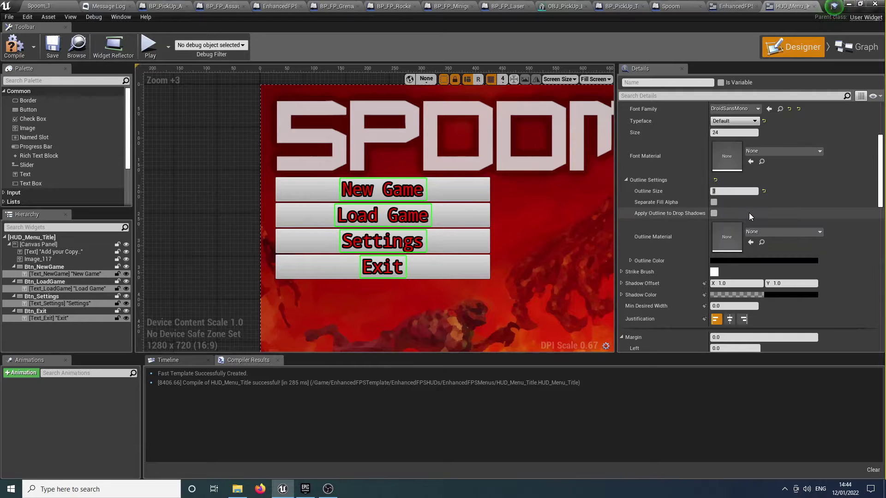
{"action": "left_click", "coordinate": [745, 109]}
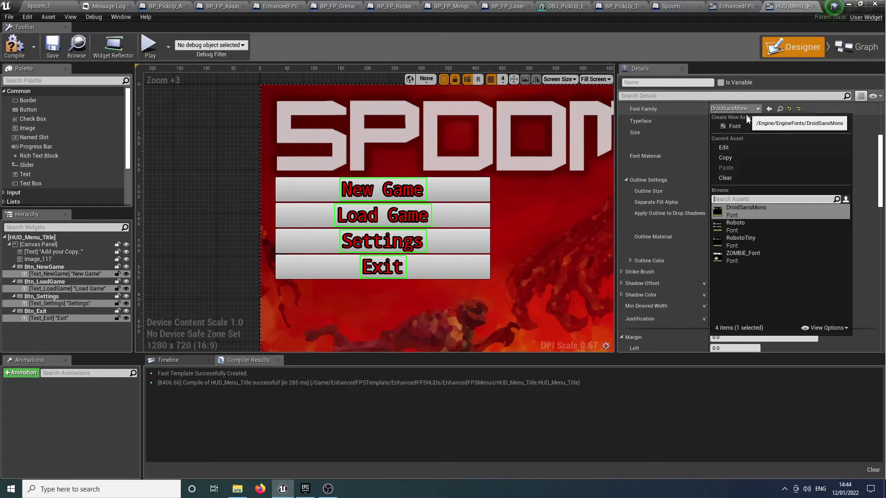
{"action": "left_click", "coordinate": [748, 234]}
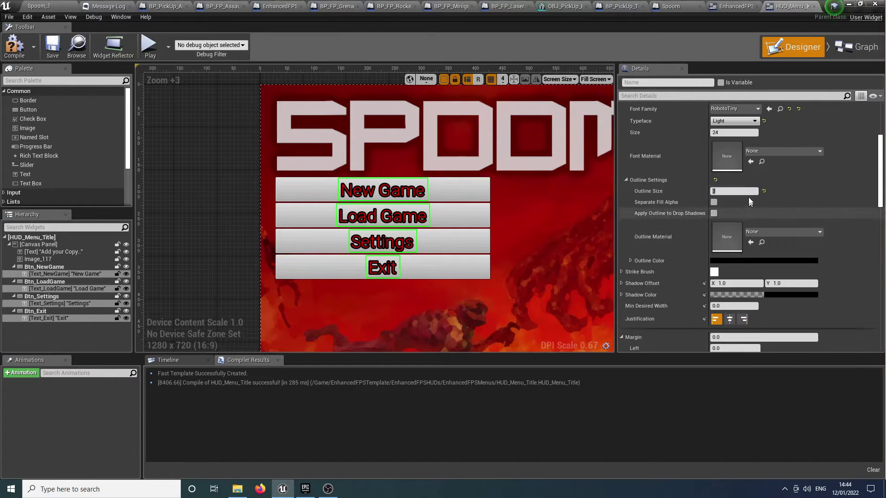
Step: Set the font family of the four button labels back to ZOMBIE_Font
{"action": "left_click", "coordinate": [750, 109]}
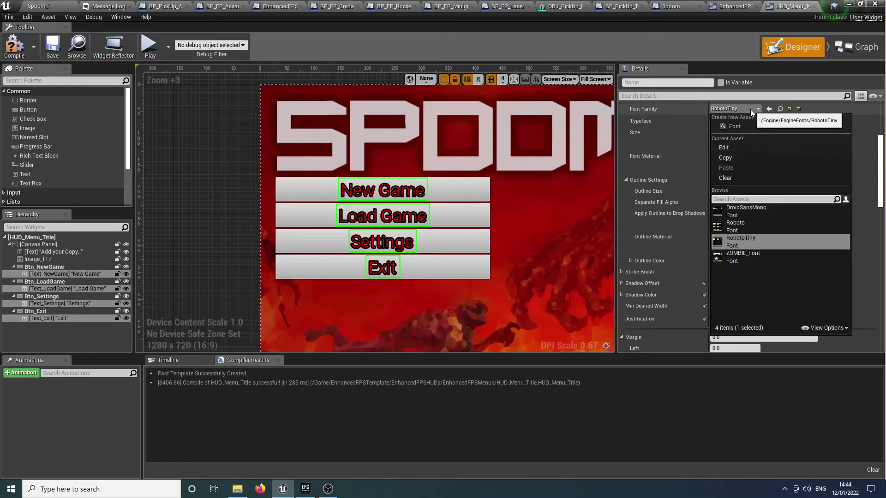
{"action": "left_click", "coordinate": [752, 260]}
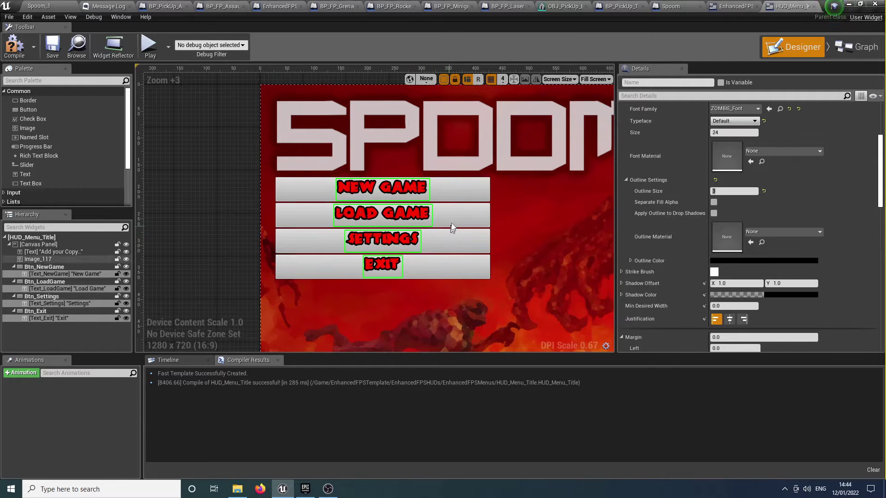
{"action": "scroll", "coordinate": [371, 196], "scroll_direction": "up", "scroll_amount": 4}
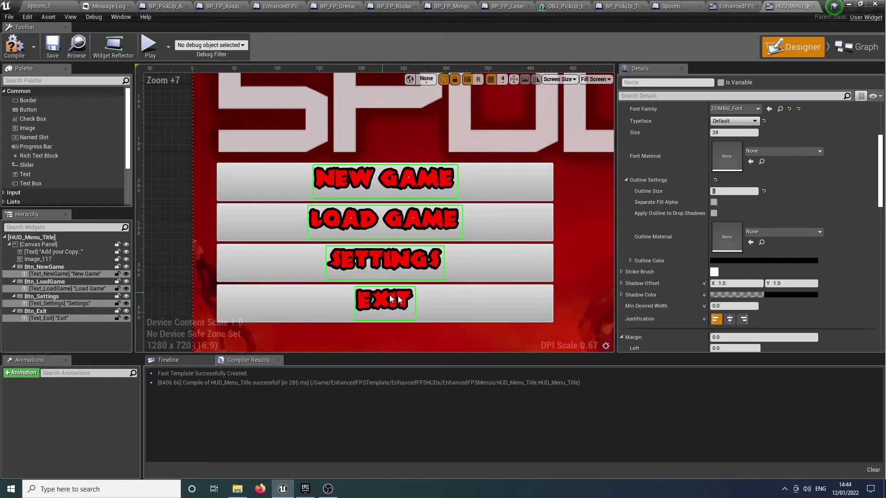
{"action": "scroll", "coordinate": [442, 281], "scroll_direction": "down", "scroll_amount": 7}
{"action": "right_click_drag", "start_coordinate": [515, 281], "coordinate": [416, 207]}
{"action": "right_click_drag", "start_coordinate": [465, 250], "coordinate": [392, 244]}
{"action": "left_click", "coordinate": [300, 200]}
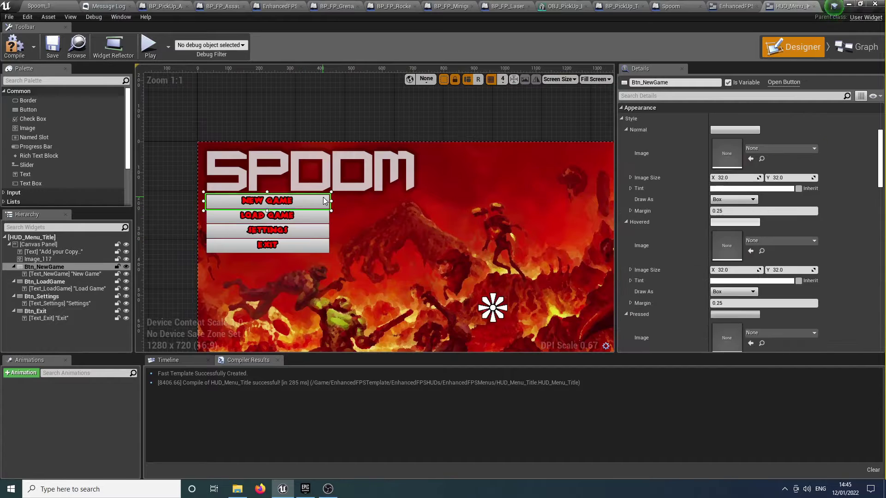
{"action": "left_click", "coordinate": [323, 222], "text": "ctrl"}
{"action": "left_click", "coordinate": [323, 234], "text": "ctrl"}
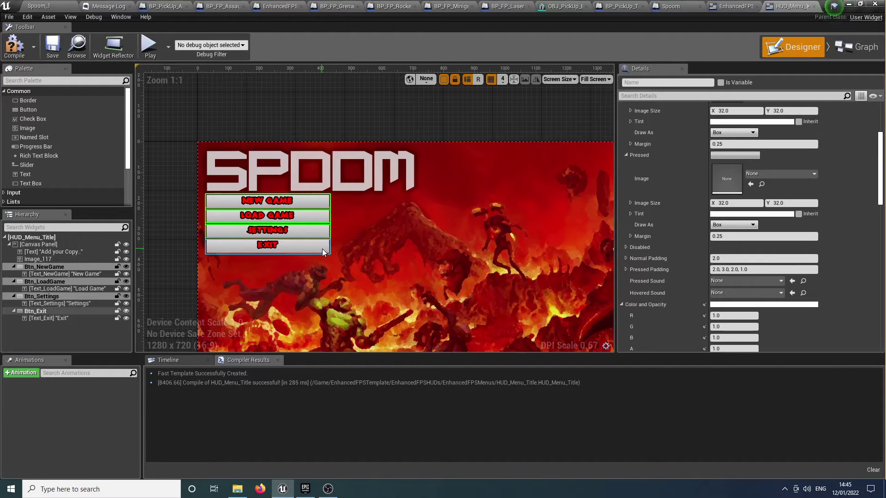
{"action": "left_click", "coordinate": [322, 248], "text": "ctrl"}
{"action": "left_click", "coordinate": [306, 260]}
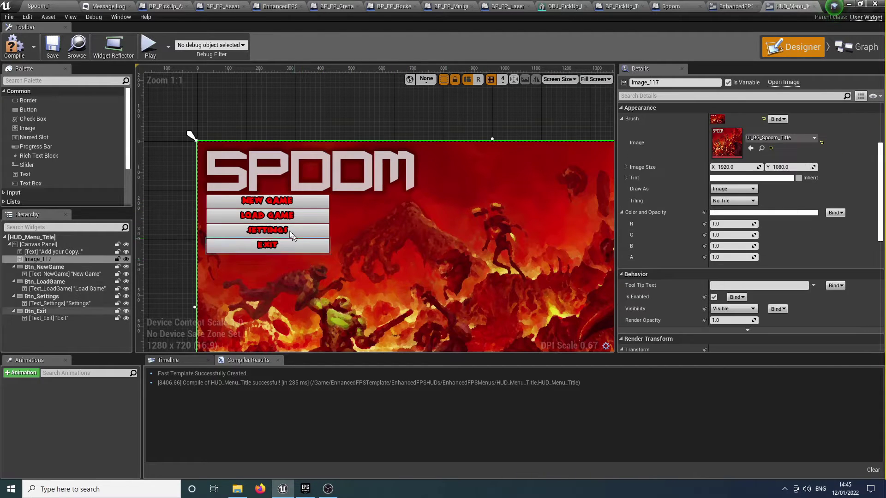
Step: Shrink the New Game button around its label and set its size to X 190 and Y 40
{"action": "scroll", "coordinate": [299, 210], "scroll_direction": "up", "scroll_amount": 4}
{"action": "left_click", "coordinate": [259, 212]}
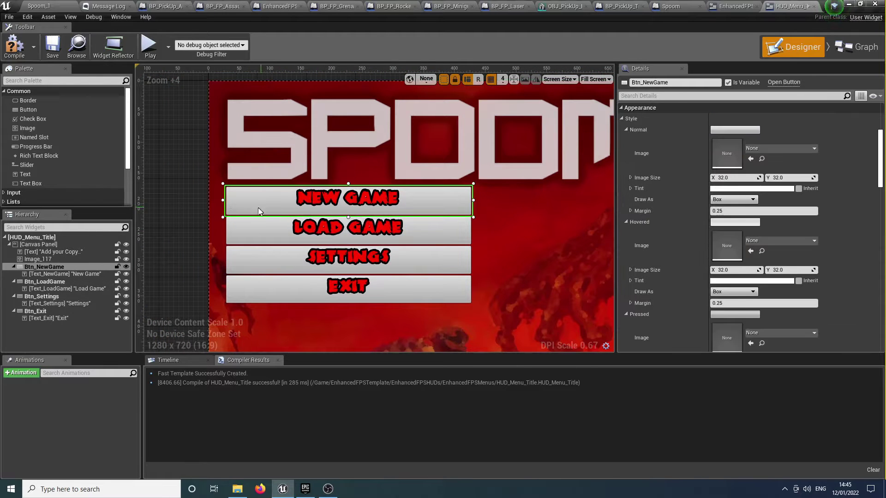
{"action": "left_click_drag", "start_coordinate": [474, 201], "coordinate": [346, 209]}
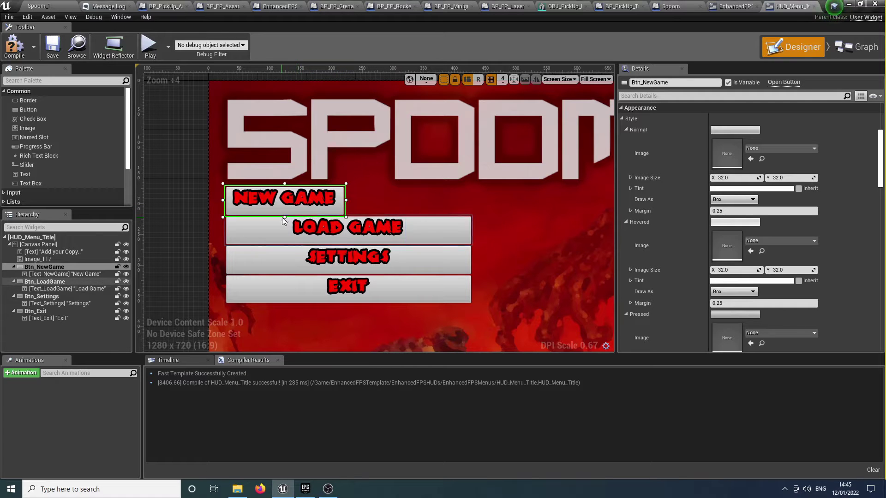
{"action": "left_click_drag", "start_coordinate": [284, 217], "coordinate": [286, 210]}
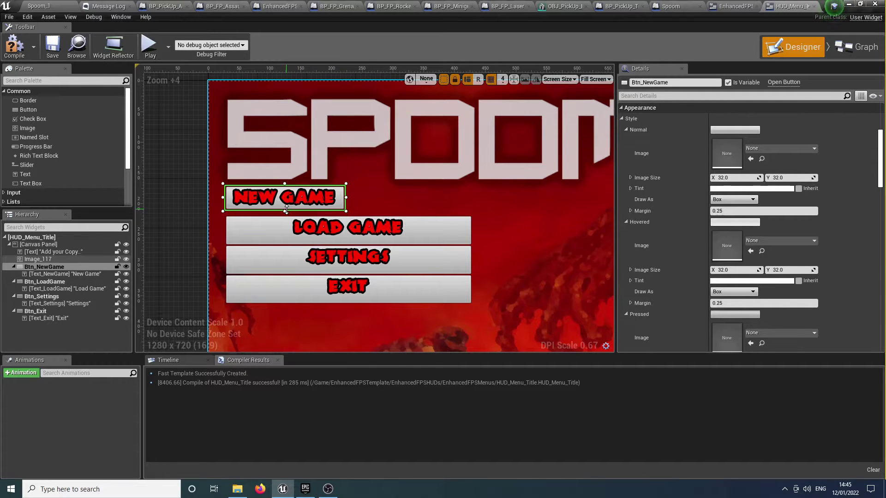
{"action": "scroll", "coordinate": [705, 213], "scroll_direction": "up", "scroll_amount": 3}
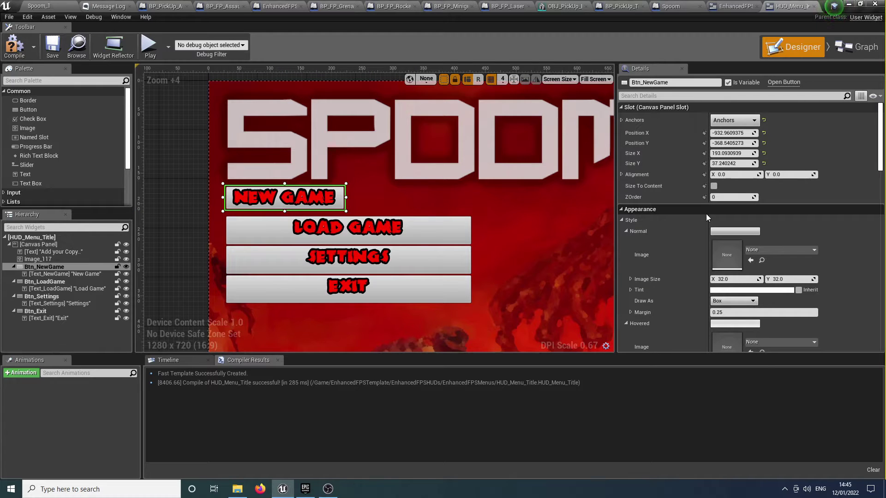
{"action": "left_click", "coordinate": [744, 153]}
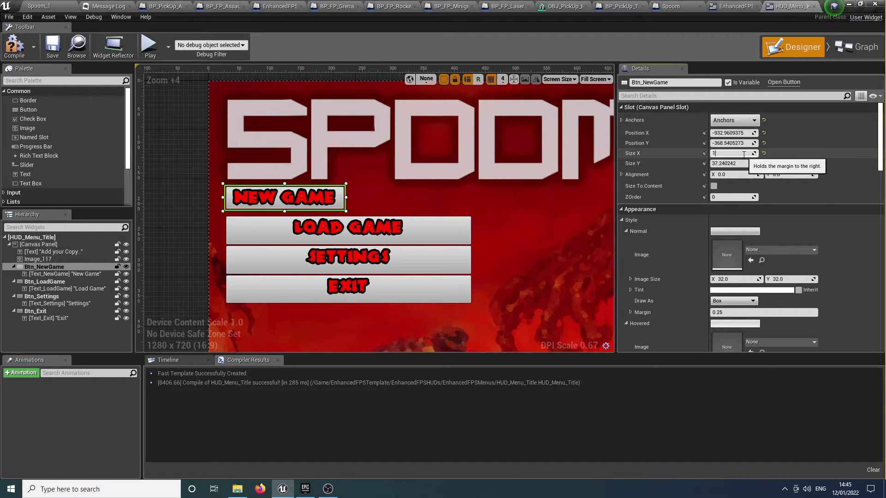
{"action": "type", "text": "190"}
{"action": "key", "text": "Tab"}
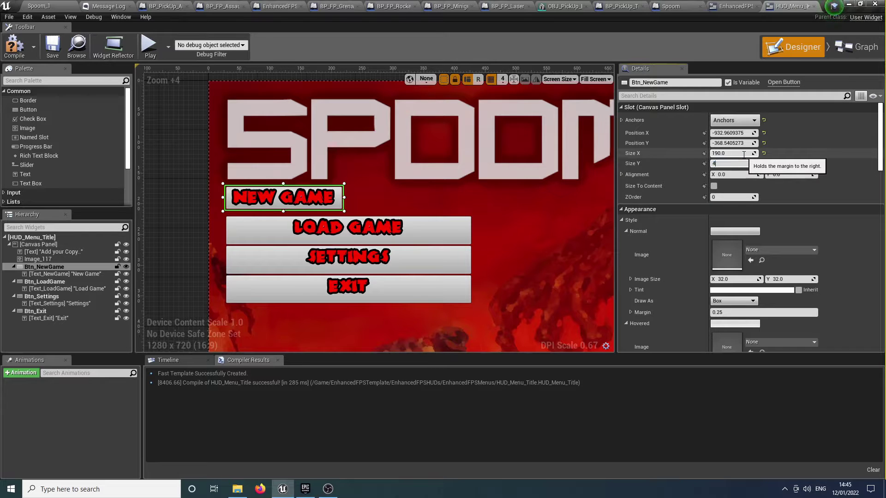
{"action": "key", "text": "Tab"}
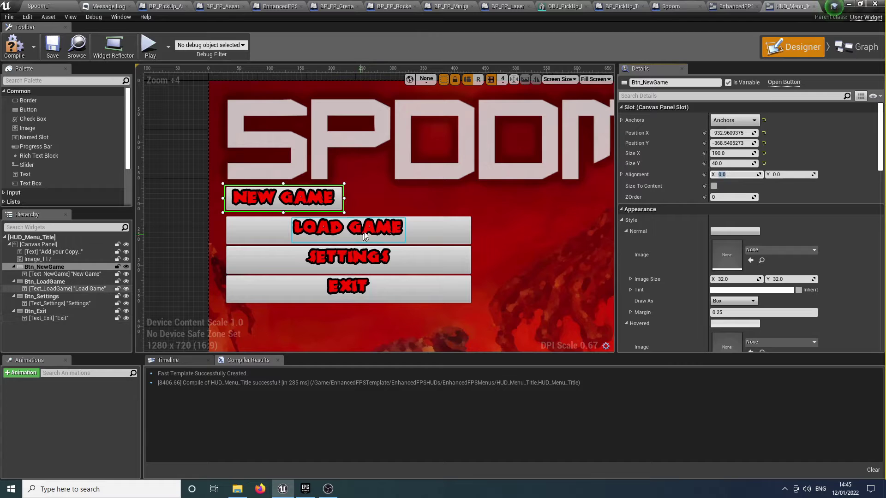
Step: Resize the Load Game button to Size X 190 and Size Y 40
{"action": "left_click", "coordinate": [406, 228]}
{"action": "left_click", "coordinate": [741, 153]}
{"action": "type", "text": "19"}
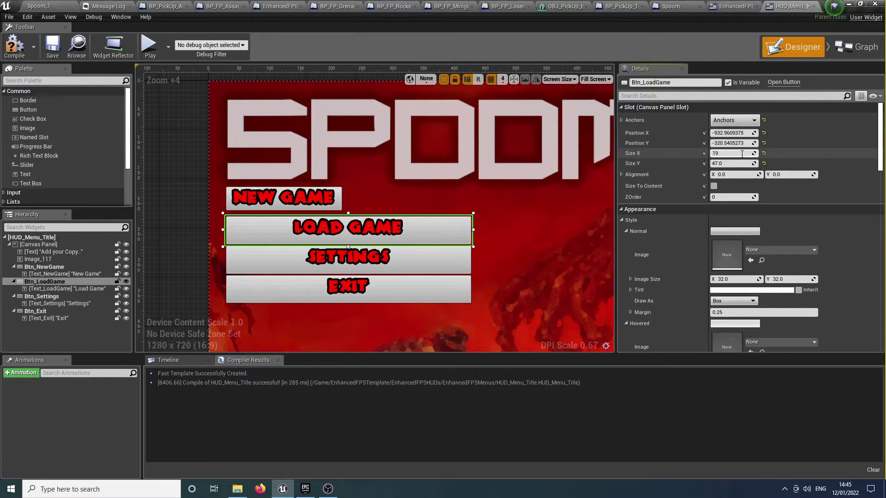
{"action": "type", "text": "0"}
{"action": "key", "text": "Tab"}
{"action": "key", "text": "Return"}
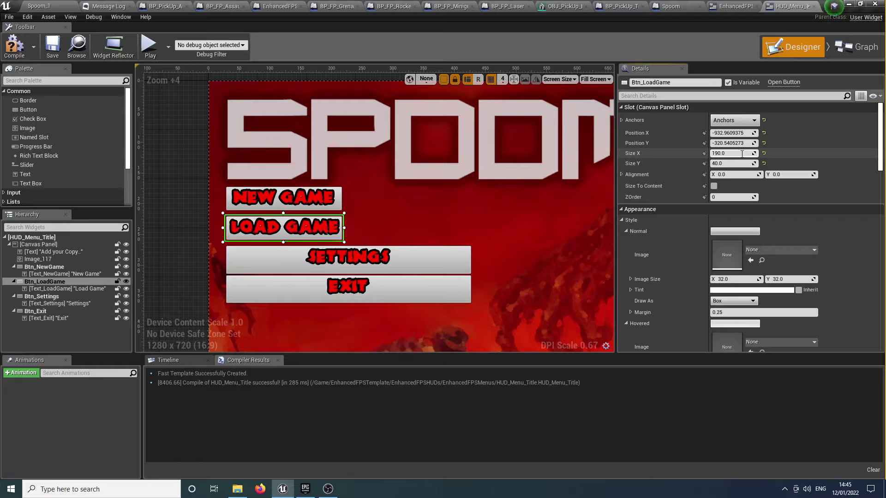
Step: Resize the Settings button to Size X 190 and Size Y 40
{"action": "left_click", "coordinate": [463, 262]}
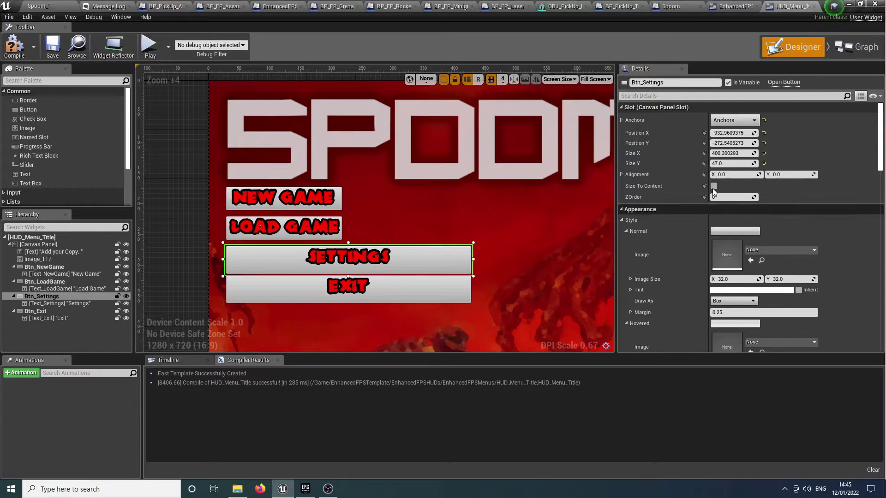
{"action": "left_click", "coordinate": [731, 164]}
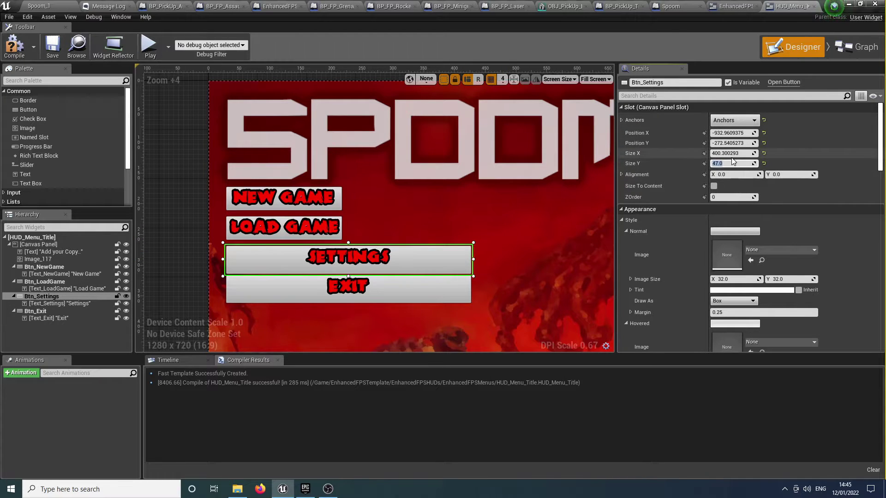
{"action": "left_click", "coordinate": [731, 154]}
{"action": "type", "text": "190"}
{"action": "key", "text": "Tab"}
{"action": "type", "text": "40"}
{"action": "key", "text": "Tab"}
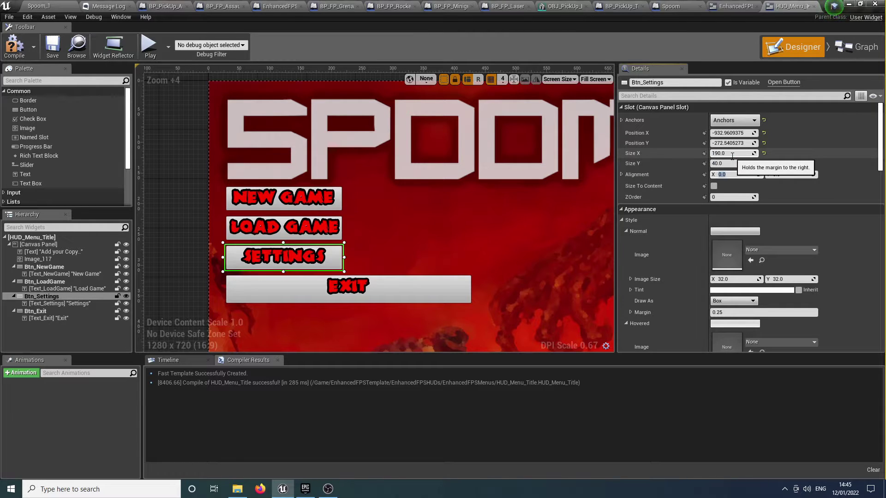
Step: Resize the Exit button to Size X 190 and Size Y 35
{"action": "left_click", "coordinate": [424, 295]}
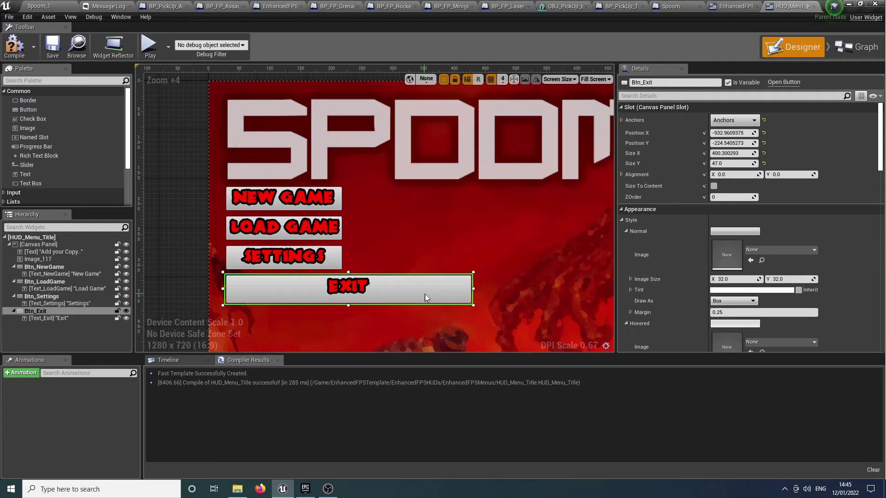
{"action": "left_click", "coordinate": [736, 154]}
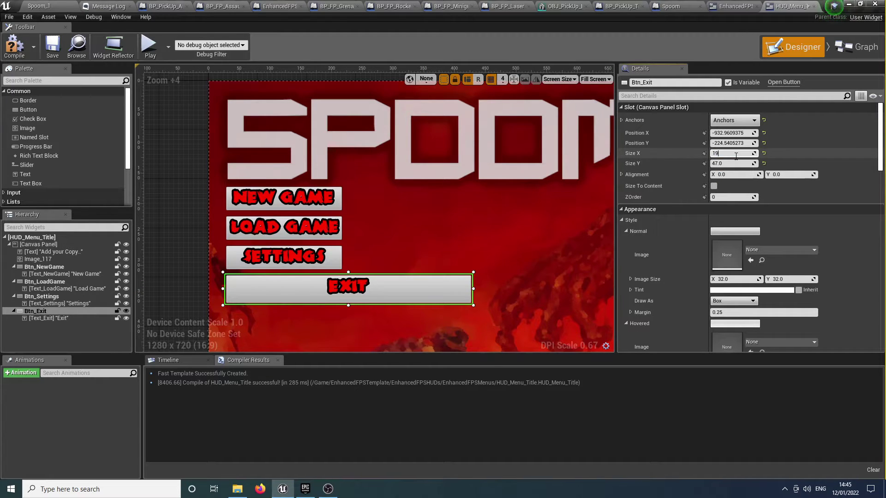
{"action": "key", "text": "Tab"}
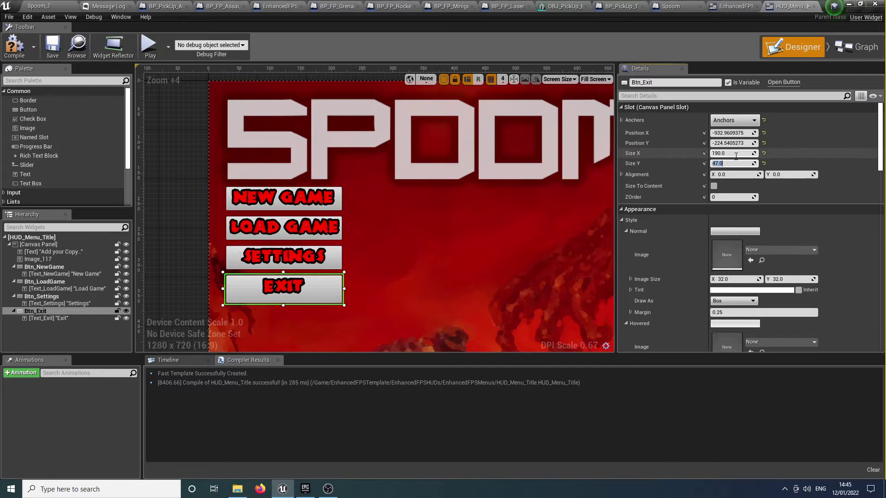
{"action": "key", "text": "Return"}
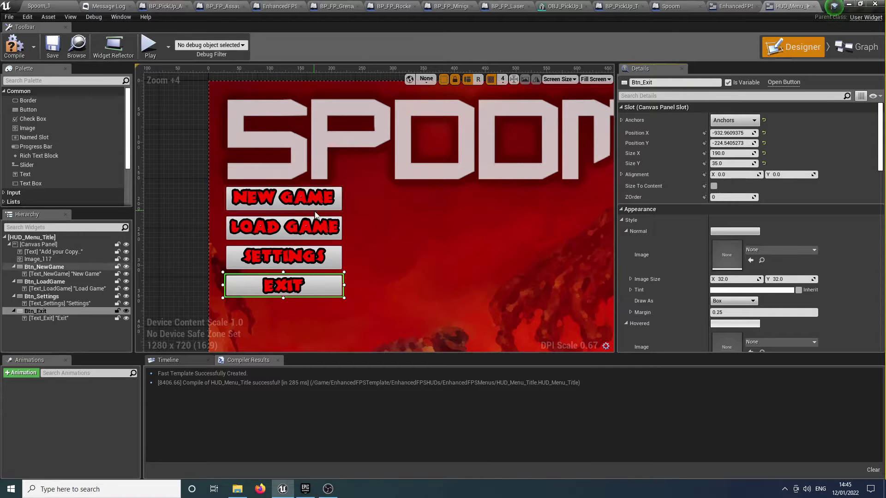
{"action": "left_click", "coordinate": [342, 261]}
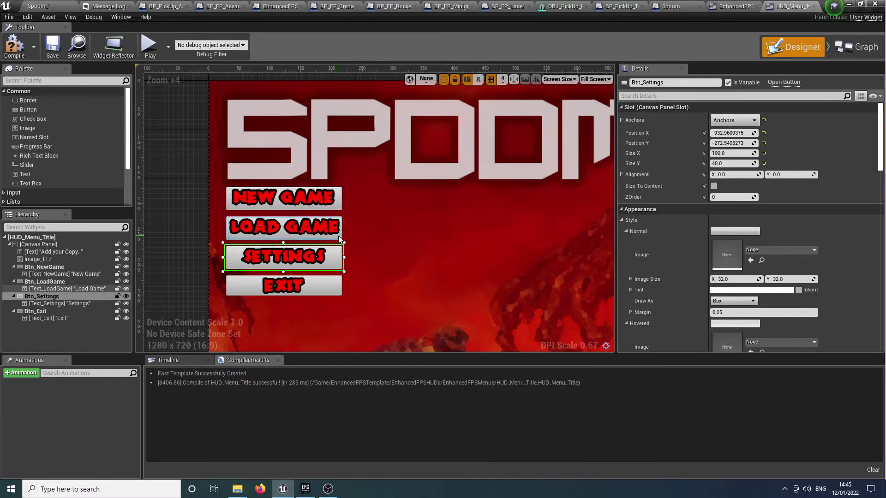
{"action": "left_click", "coordinate": [338, 236], "text": "ctrl"}
{"action": "left_click", "coordinate": [341, 208], "text": "ctrl"}
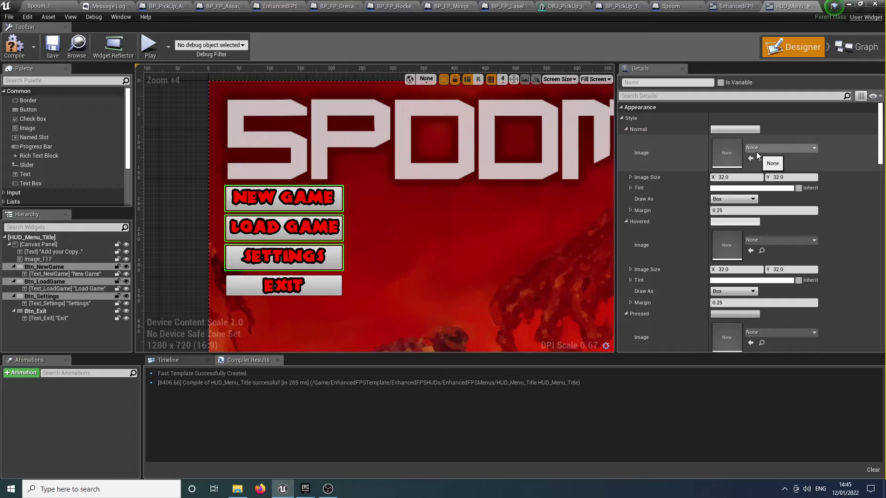
{"action": "scroll", "coordinate": [747, 198], "scroll_direction": "down", "scroll_amount": 2}
{"action": "scroll", "coordinate": [746, 205], "scroll_direction": "up", "scroll_amount": 2}
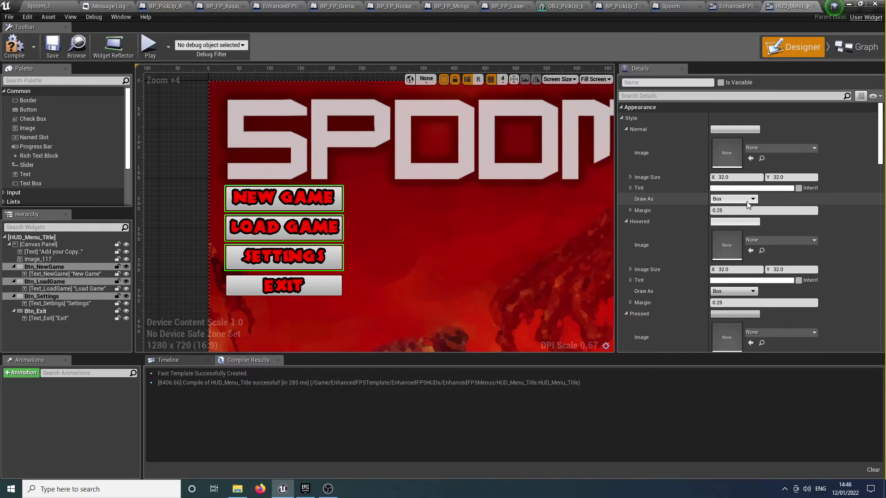
{"action": "scroll", "coordinate": [747, 201], "scroll_direction": "down", "scroll_amount": 10}
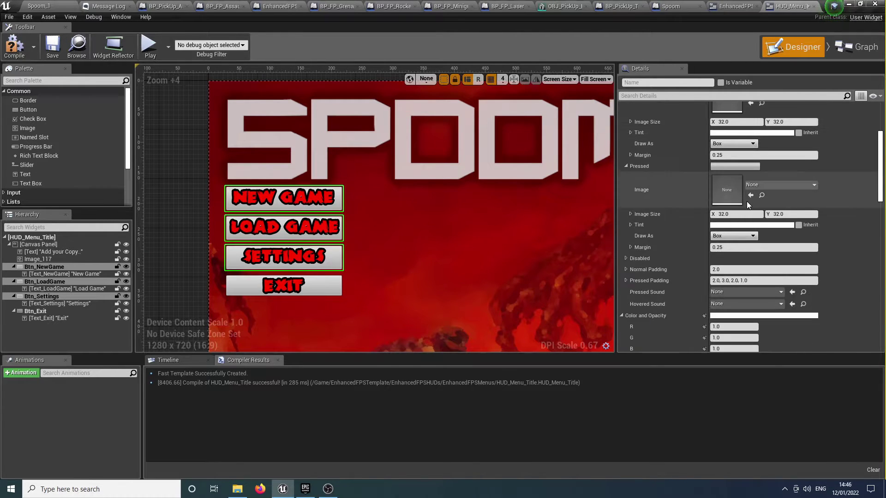
{"action": "scroll", "coordinate": [747, 201], "scroll_direction": "up", "scroll_amount": 2}
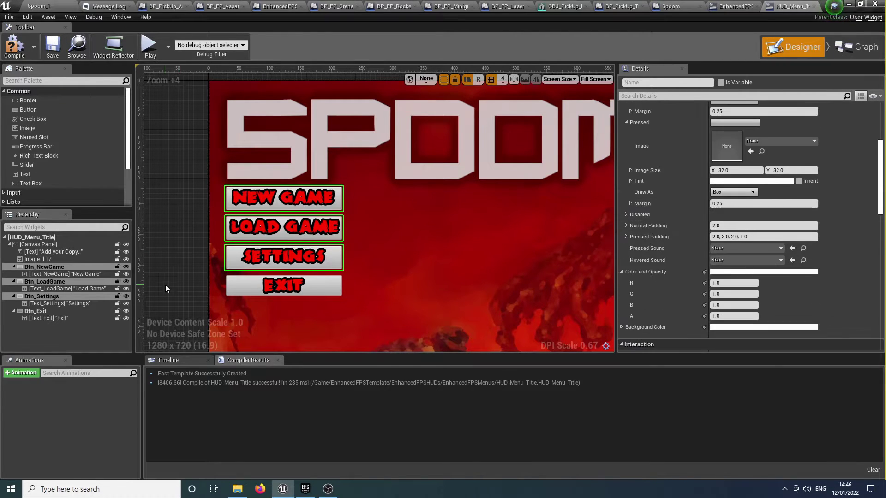
Step: Reduce the Settings button's height to Size Y 35
{"action": "left_click", "coordinate": [335, 263]}
{"action": "scroll", "coordinate": [704, 197], "scroll_direction": "up", "scroll_amount": 5}
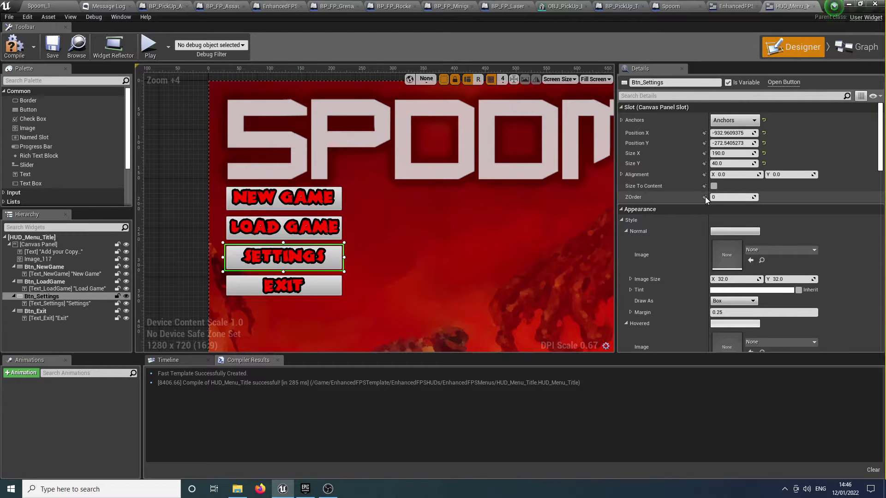
{"action": "left_click", "coordinate": [723, 164]}
{"action": "type", "text": "35"}
{"action": "key", "text": "Return"}
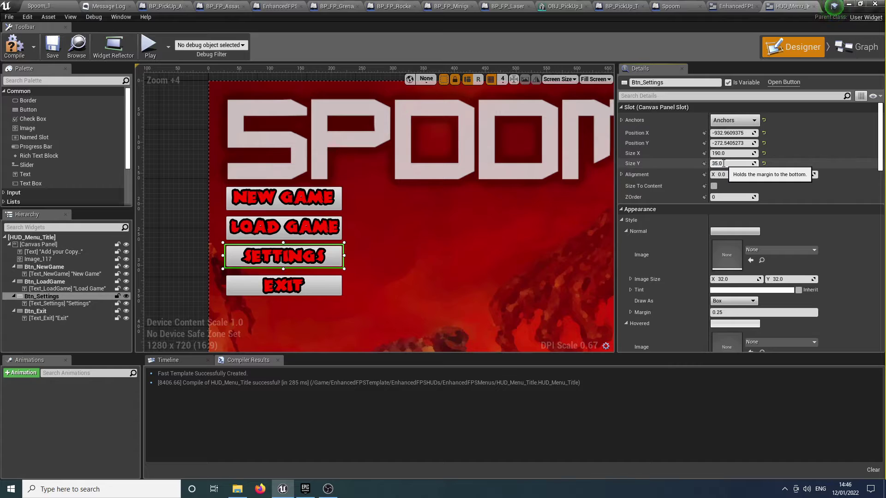
Step: Reduce the Load Game button's height to Size Y 35
{"action": "left_click", "coordinate": [333, 238]}
{"action": "left_click", "coordinate": [340, 239]}
{"action": "left_click", "coordinate": [752, 164]}
{"action": "type", "text": "35"}
{"action": "key", "text": "Return"}
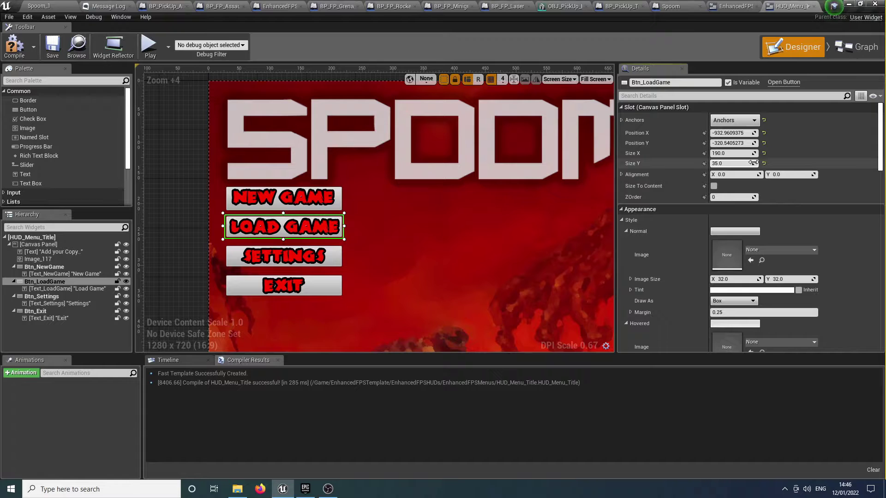
Step: Reduce the New Game button's height to Size Y 35
{"action": "left_click", "coordinate": [340, 207]}
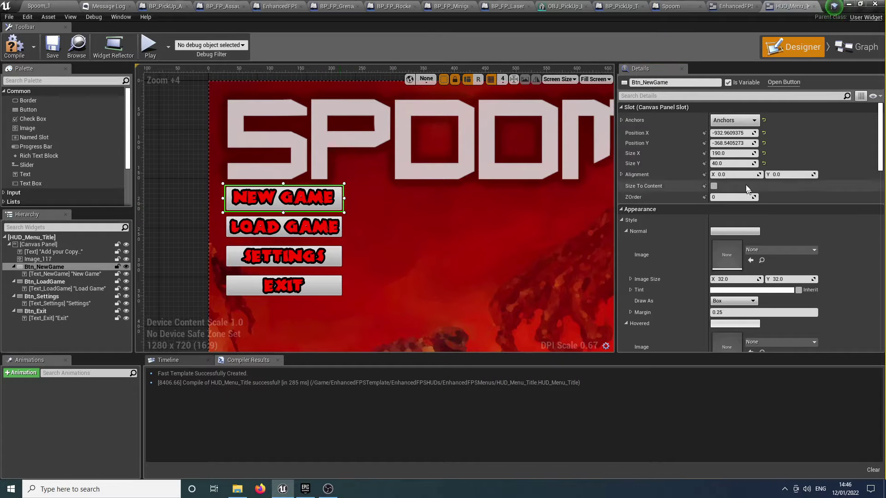
{"action": "left_click", "coordinate": [742, 164]}
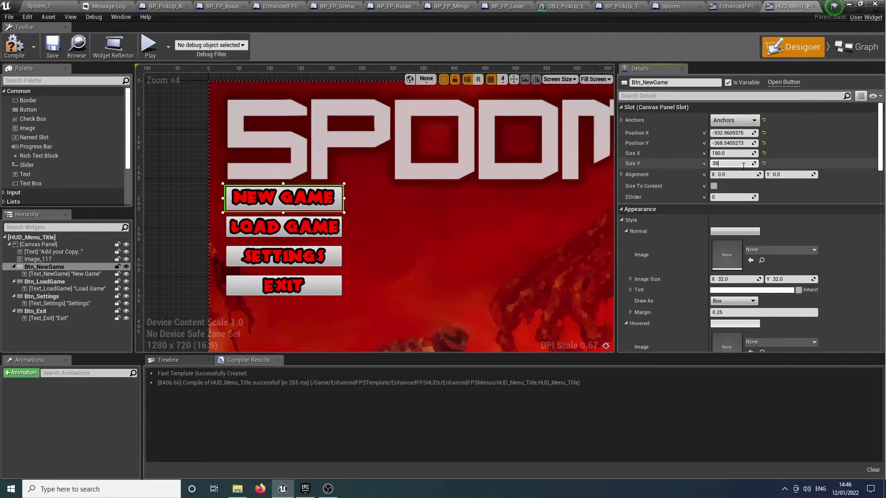
{"action": "key", "text": "Return"}
Step: Close the gaps between the New Game, Load Game, Settings and Exit buttons so they form a tight vertical stack
{"action": "right_click_drag", "start_coordinate": [436, 231], "coordinate": [472, 174]}
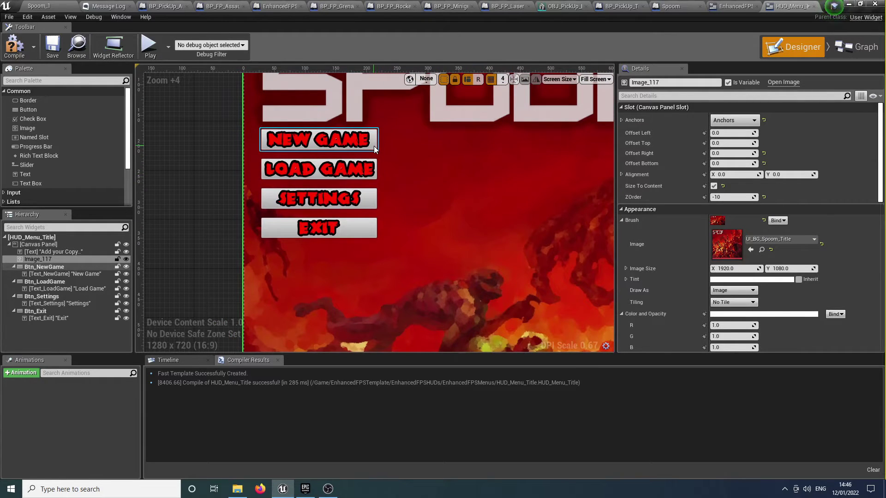
{"action": "left_click", "coordinate": [374, 146]}
{"action": "left_click", "coordinate": [372, 178]}
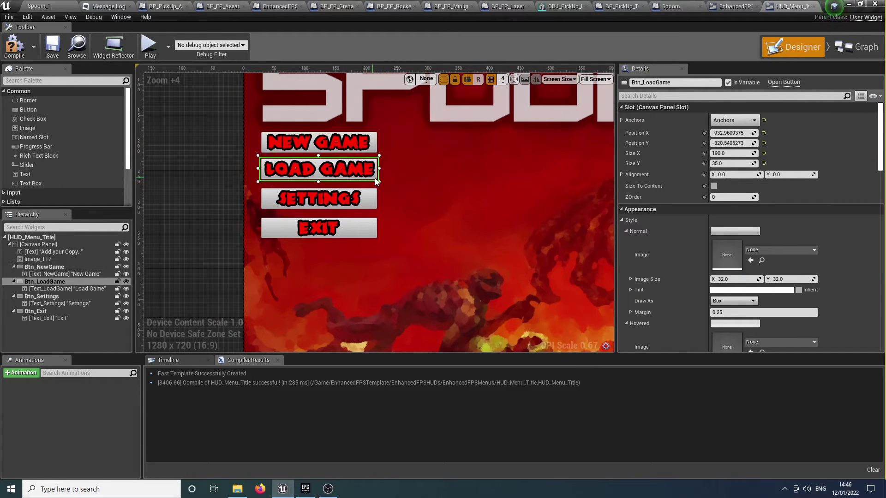
{"action": "left_click_drag", "start_coordinate": [374, 178], "coordinate": [381, 177]}
{"action": "left_click_drag", "start_coordinate": [378, 208], "coordinate": [377, 229]}
{"action": "left_click_drag", "start_coordinate": [375, 196], "coordinate": [361, 215]}
{"action": "left_click", "coordinate": [406, 196]}
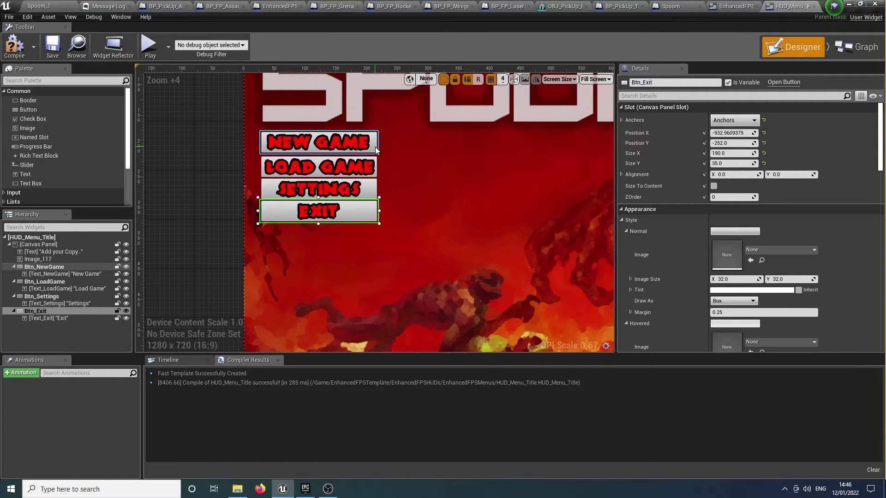
{"action": "left_click_drag", "start_coordinate": [375, 147], "coordinate": [375, 149]}
{"action": "left_click", "coordinate": [428, 211]}
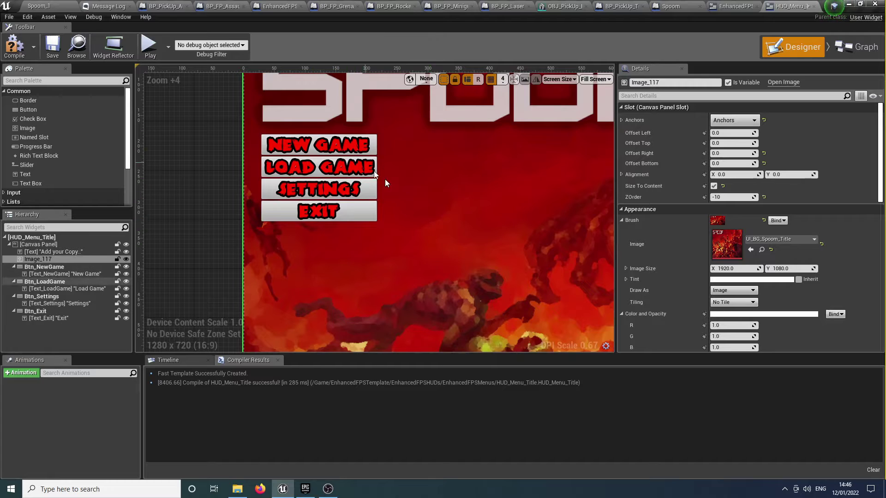
Step: Examine the shared style and layout properties of the four title menu buttons
{"action": "left_click", "coordinate": [338, 147]}
{"action": "left_click", "coordinate": [339, 167]}
{"action": "left_click", "coordinate": [339, 191]}
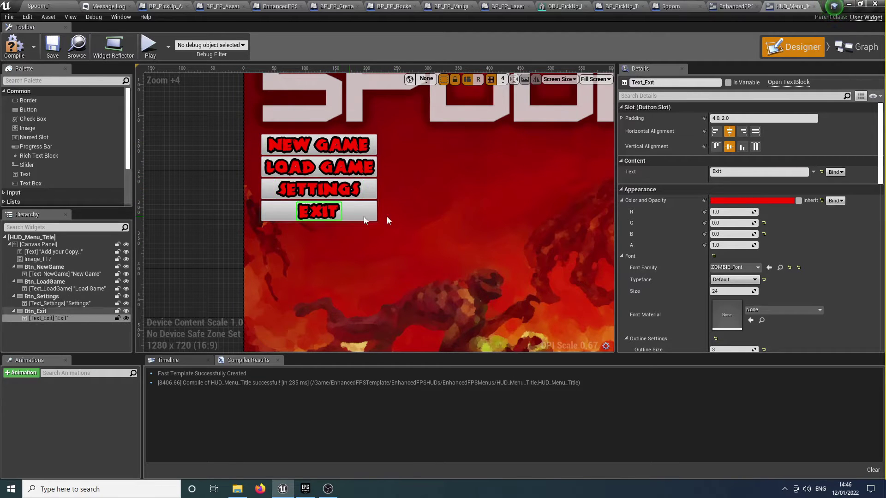
{"action": "left_click", "coordinate": [375, 208]}
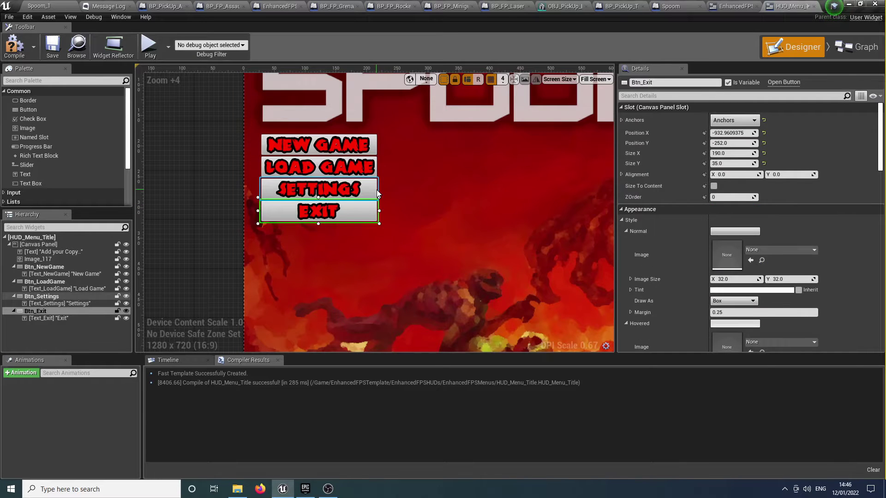
{"action": "left_click", "coordinate": [376, 189], "text": "ctrl"}
{"action": "left_click", "coordinate": [378, 157], "text": "ctrl"}
{"action": "left_click", "coordinate": [378, 151], "text": "ctrl"}
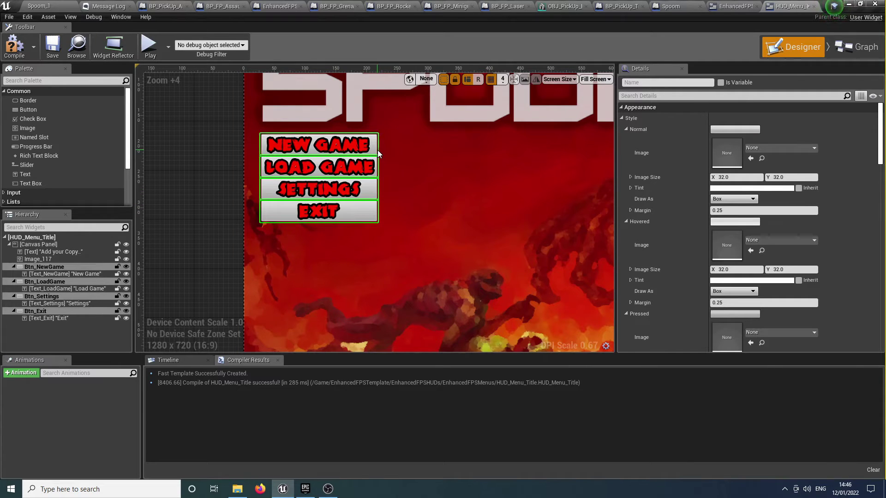
{"action": "scroll", "coordinate": [837, 238], "scroll_direction": "down", "scroll_amount": 3}
{"action": "scroll", "coordinate": [837, 238], "scroll_direction": "down", "scroll_amount": 2}
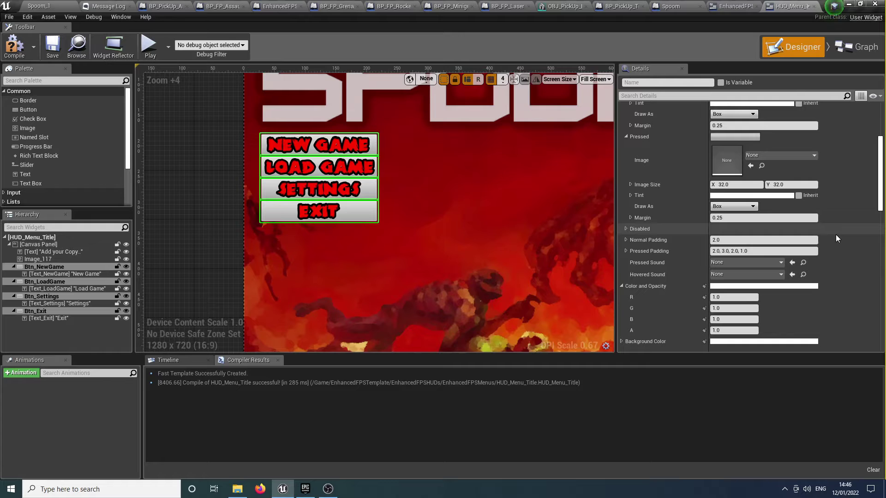
{"action": "scroll", "coordinate": [836, 238], "scroll_direction": "down", "scroll_amount": 3}
{"action": "scroll", "coordinate": [837, 238], "scroll_direction": "up", "scroll_amount": 8}
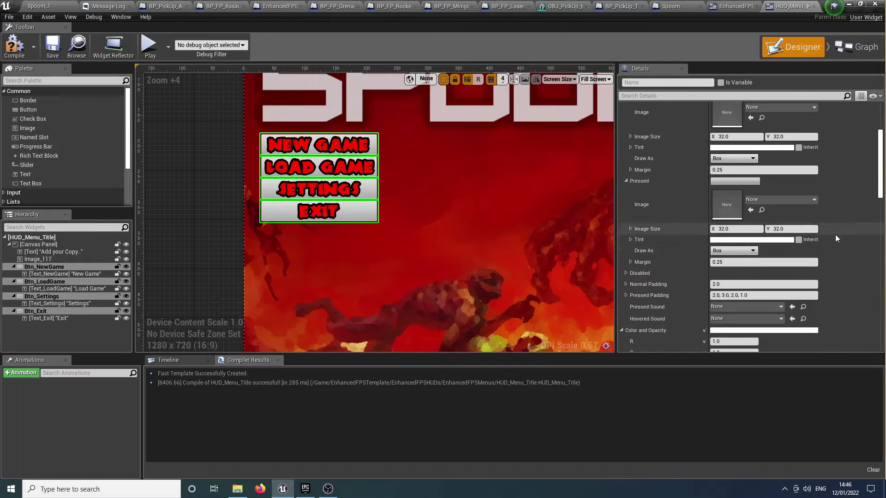
{"action": "scroll", "coordinate": [836, 238], "scroll_direction": "down", "scroll_amount": 8}
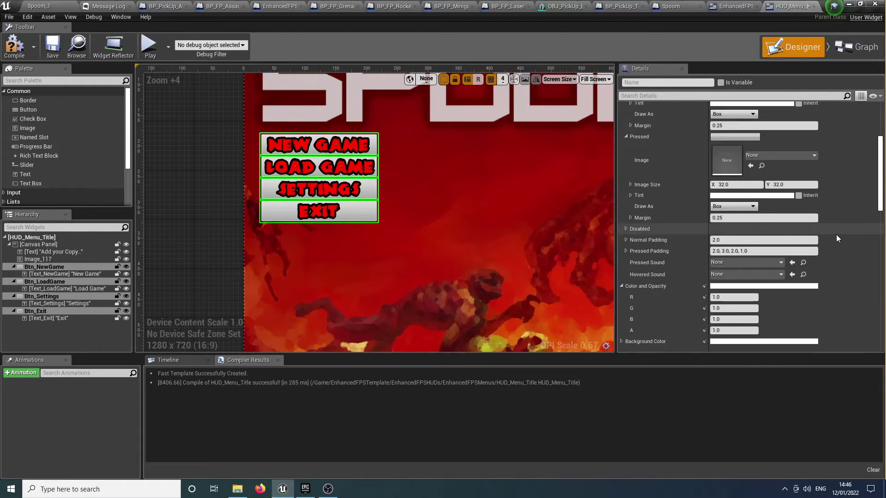
{"action": "left_click", "coordinate": [397, 148]}
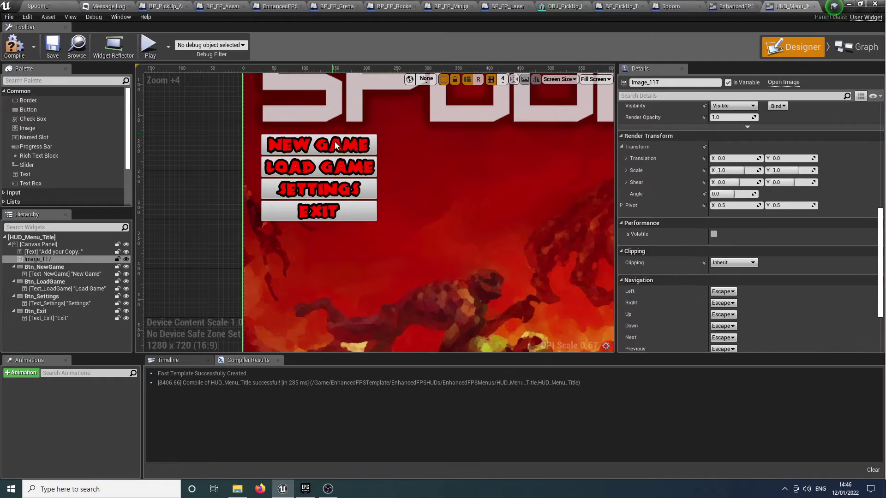
Step: Set the horizontal alignment of the New Game, Load Game, Settings and Exit text labels to left
{"action": "left_click", "coordinate": [319, 145]}
{"action": "left_click", "coordinate": [339, 174], "text": "ctrl"}
{"action": "left_click", "coordinate": [318, 189], "text": "ctrl"}
{"action": "left_click", "coordinate": [318, 211], "text": "ctrl"}
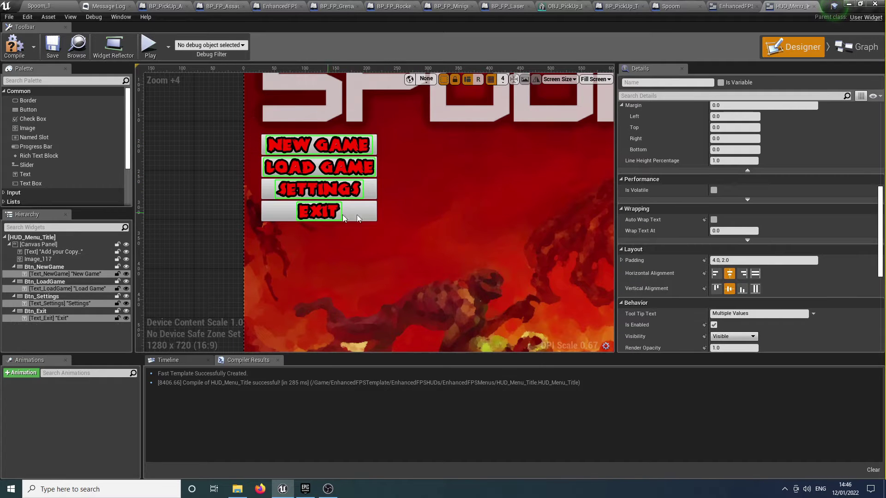
{"action": "left_click", "coordinate": [716, 273]}
{"action": "left_click", "coordinate": [433, 280]}
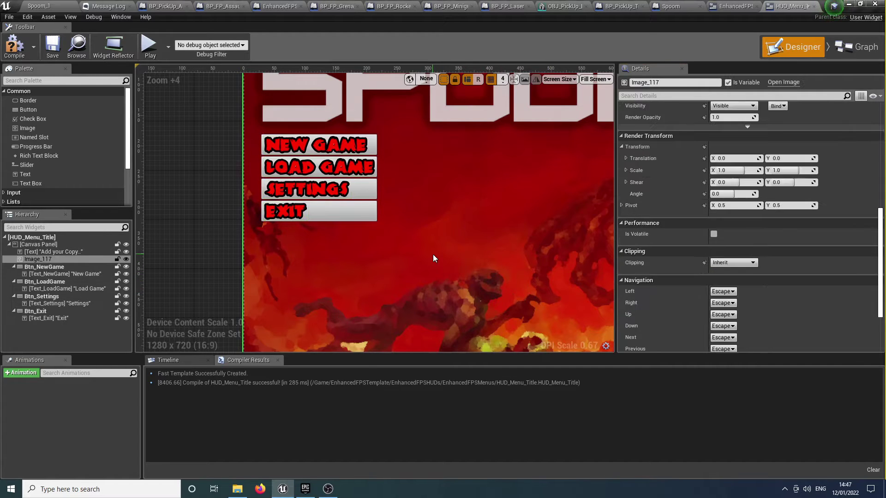
{"action": "left_click", "coordinate": [325, 188]}
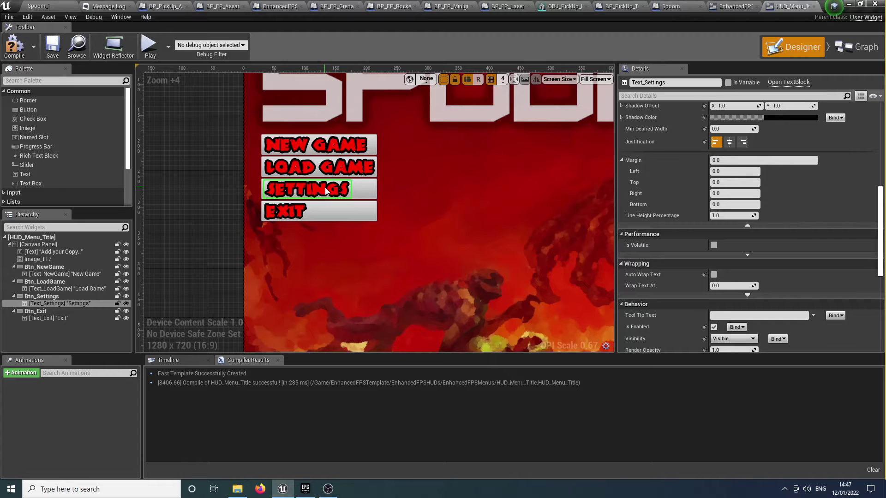
{"action": "scroll", "coordinate": [754, 191], "scroll_direction": "up", "scroll_amount": 5}
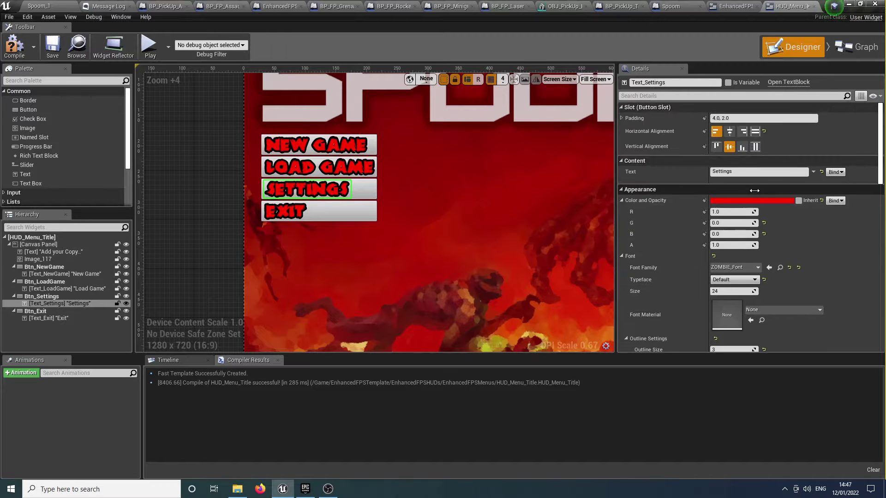
{"action": "left_click", "coordinate": [743, 174]}
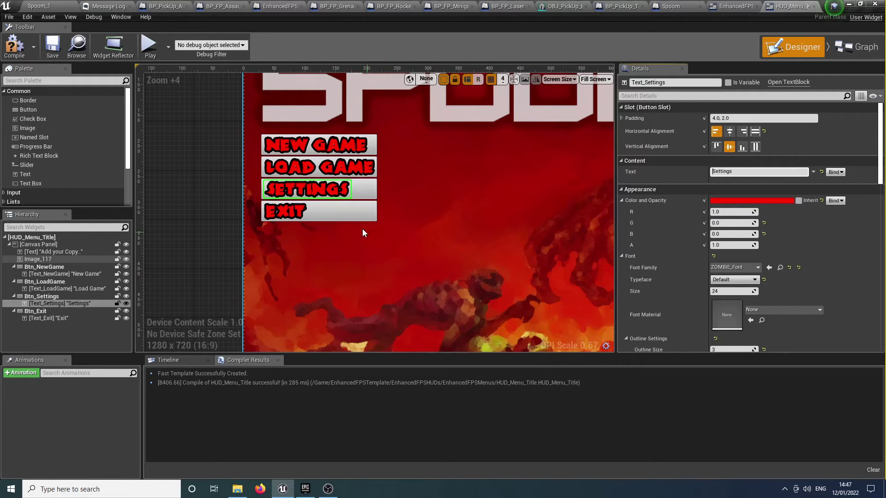
{"action": "left_click", "coordinate": [330, 202]}
{"action": "left_click", "coordinate": [298, 215]}
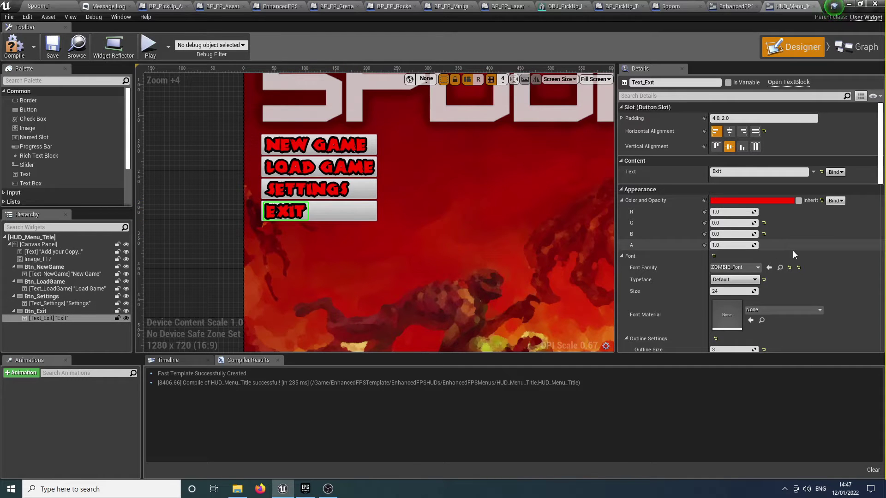
{"action": "left_click", "coordinate": [555, 270]}
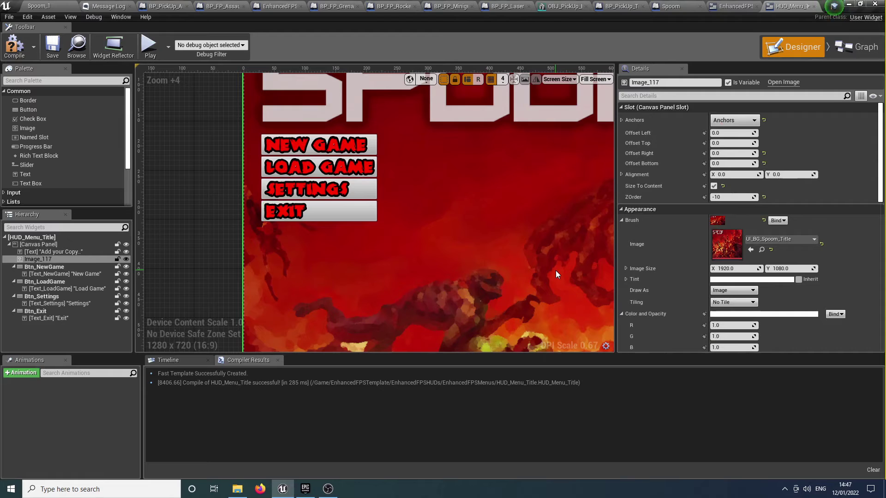
Step: Set the Normal style's Draw As to None for all four title menu buttons
{"action": "left_click", "coordinate": [377, 144]}
{"action": "left_click", "coordinate": [365, 167], "text": "ctrl"}
{"action": "left_click", "coordinate": [355, 189], "text": "ctrl"}
{"action": "left_click", "coordinate": [350, 211], "text": "ctrl"}
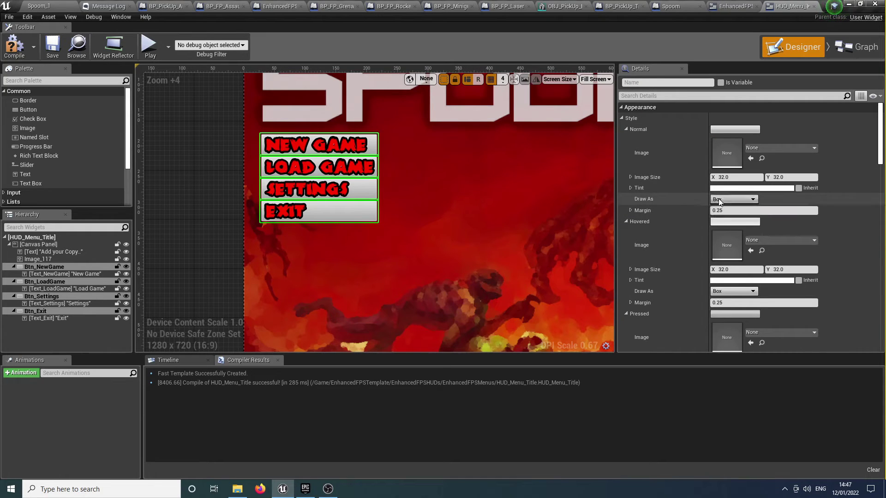
{"action": "left_click", "coordinate": [734, 199]}
{"action": "left_click", "coordinate": [731, 206]}
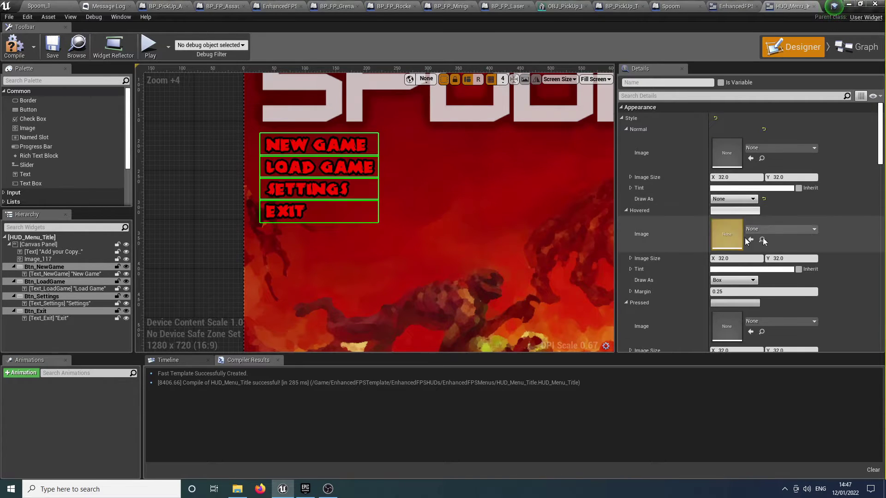
Step: Set the Pressed style's Draw As to None for the four buttons and compile the widget
{"action": "scroll", "coordinate": [811, 236], "scroll_direction": "down", "scroll_amount": 2}
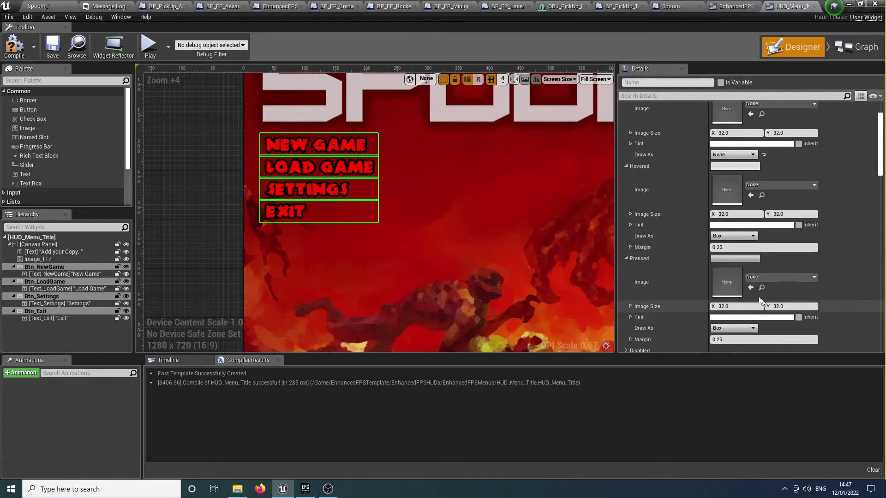
{"action": "left_click", "coordinate": [745, 329]}
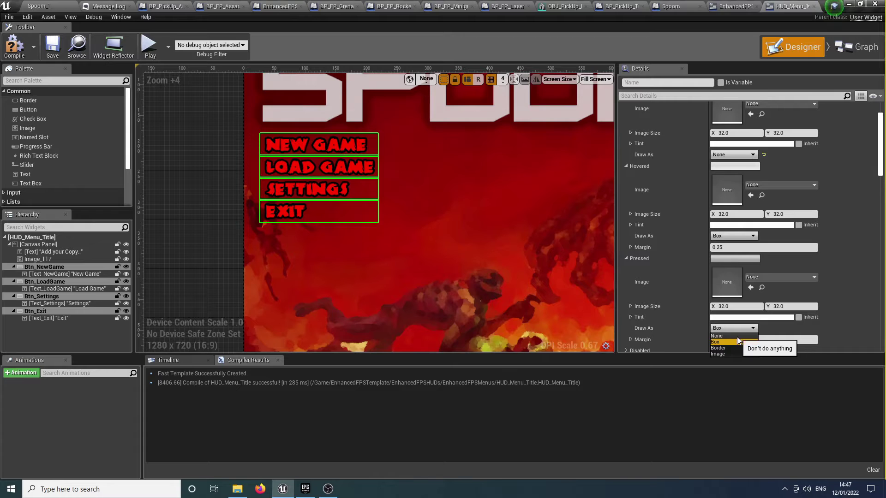
{"action": "left_click", "coordinate": [737, 337]}
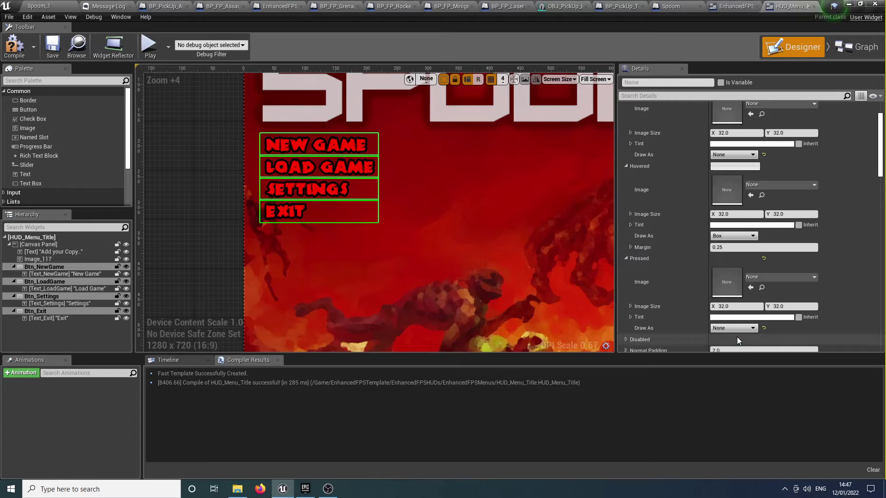
{"action": "left_click", "coordinate": [14, 44]}
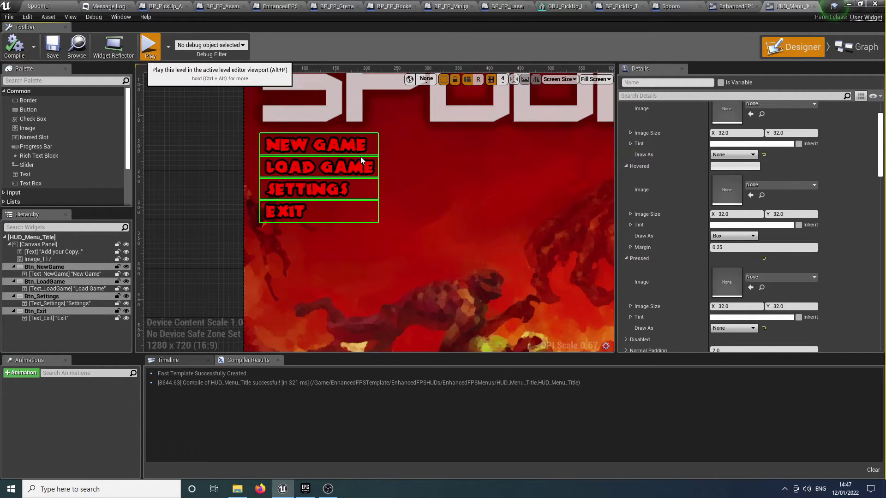
Step: Play the level, go to the title menu from the pause menu to check the restyled buttons, and exit the game
{"action": "key", "text": "Escape"}
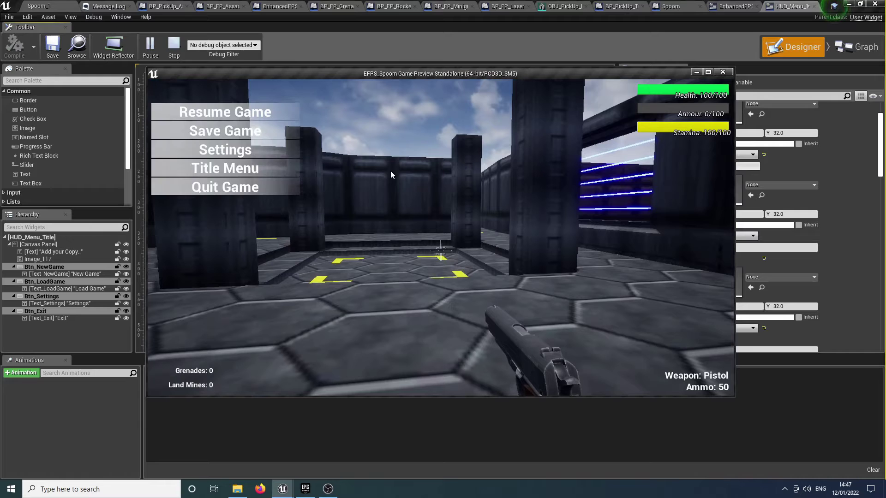
{"action": "left_click", "coordinate": [270, 169]}
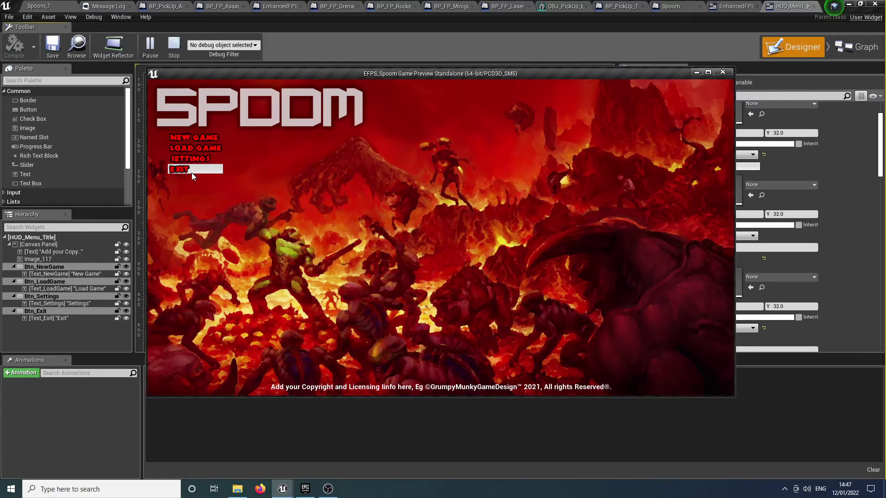
{"action": "left_click", "coordinate": [195, 169]}
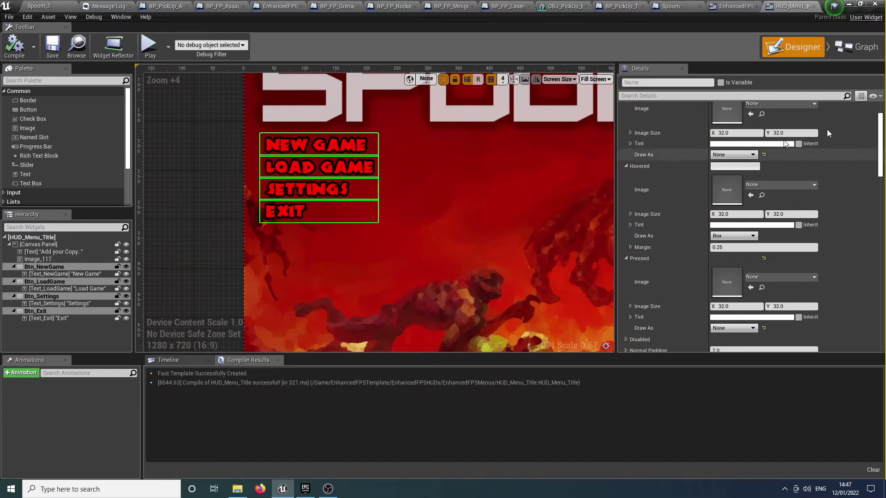
Step: Anchor the four title menu buttons to the left edge with vertical stretch and compile the widget
{"action": "scroll", "coordinate": [824, 141], "scroll_direction": "up", "scroll_amount": 2}
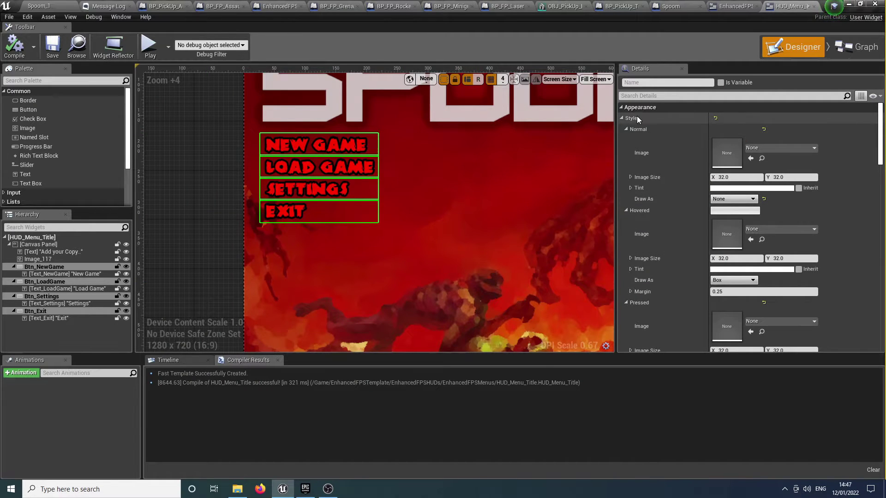
{"action": "scroll", "coordinate": [695, 152], "scroll_direction": "down", "scroll_amount": 8}
{"action": "scroll", "coordinate": [695, 156], "scroll_direction": "down", "scroll_amount": 8}
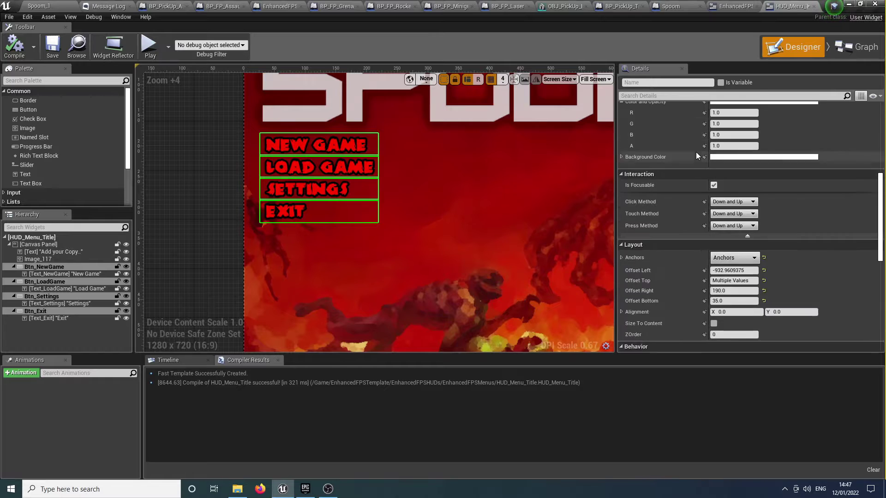
{"action": "left_click", "coordinate": [747, 140]}
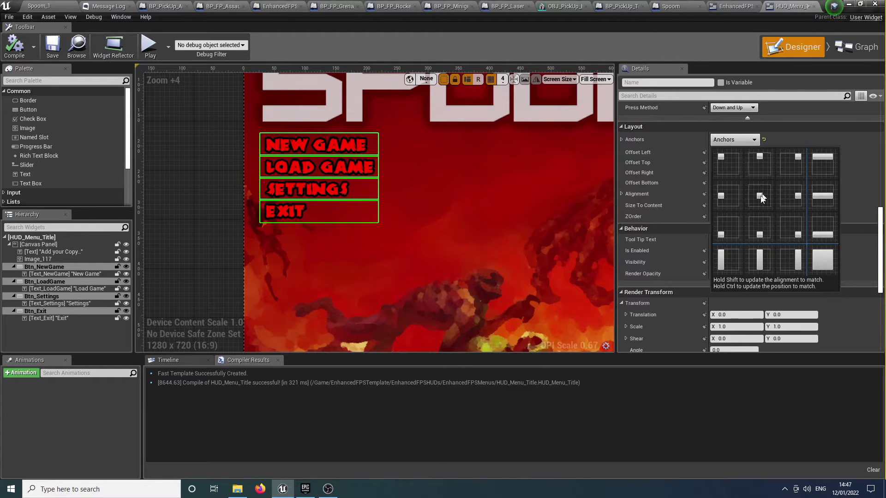
{"action": "left_click", "coordinate": [726, 254]}
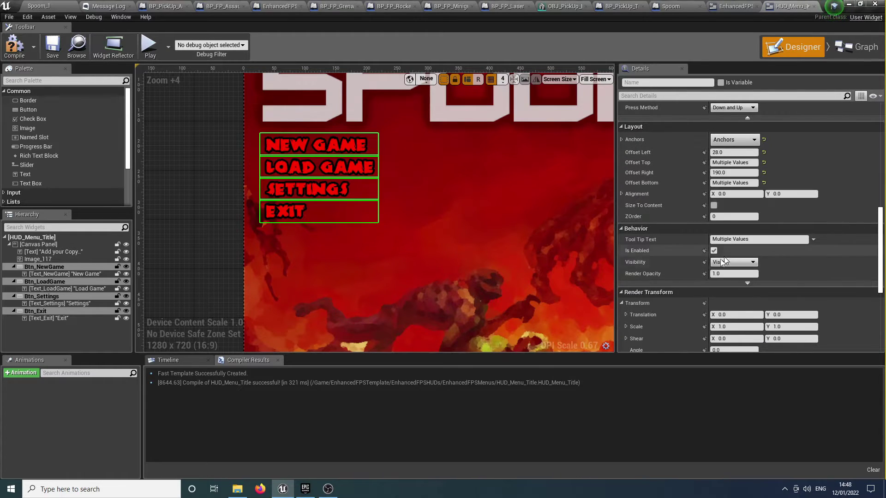
{"action": "left_click", "coordinate": [19, 50]}
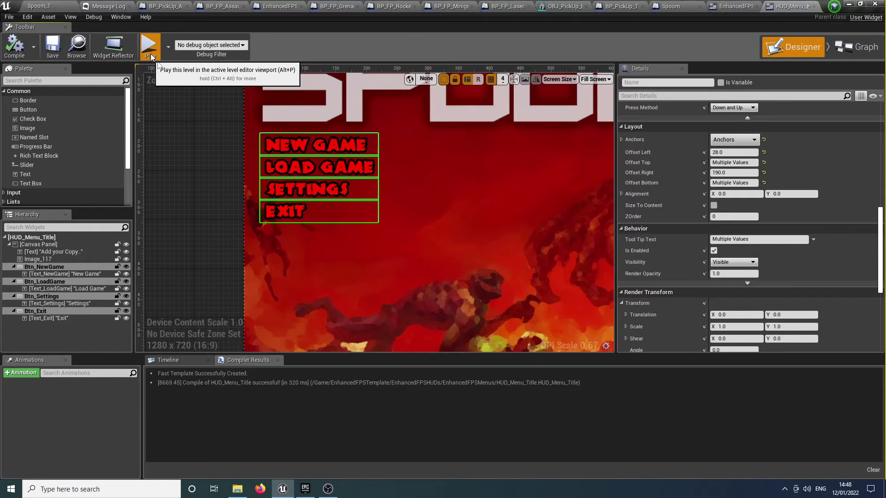
Step: Play the level again, go to the title menu to check the button positions, and start a new game
{"action": "left_click", "coordinate": [149, 44]}
{"action": "key", "text": "Escape"}
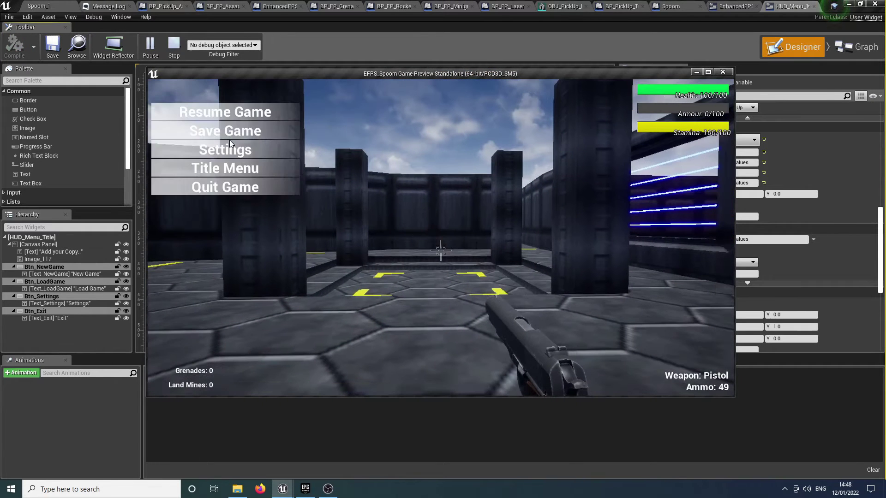
{"action": "left_click", "coordinate": [255, 169]}
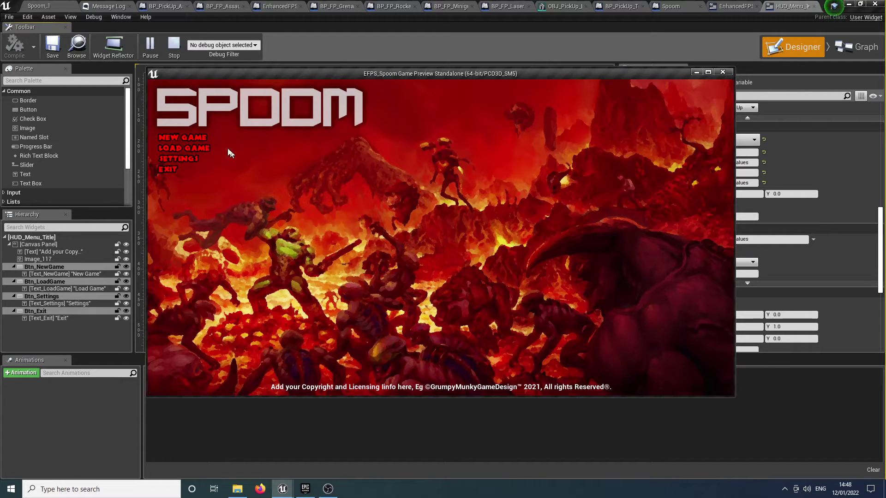
{"action": "left_click", "coordinate": [190, 141]}
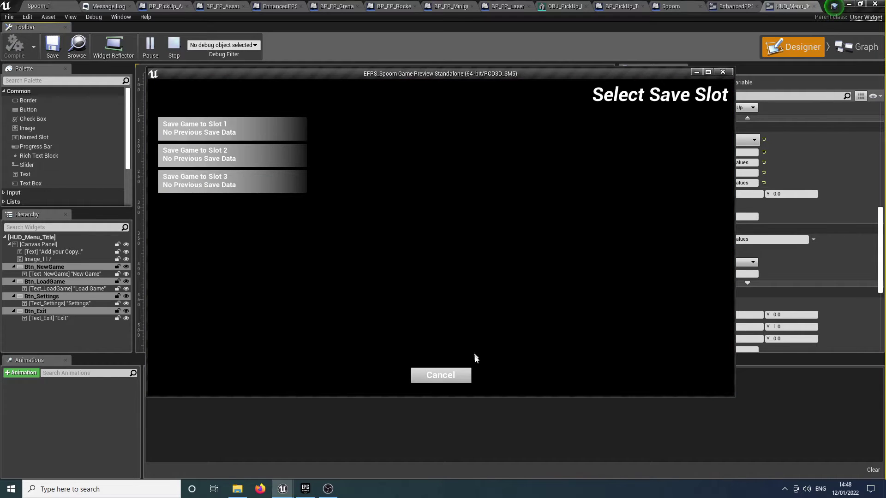
Step: Cancel the save slot selection, check the Settings screen from the title menu, and close the game preview
{"action": "left_click", "coordinate": [466, 377]}
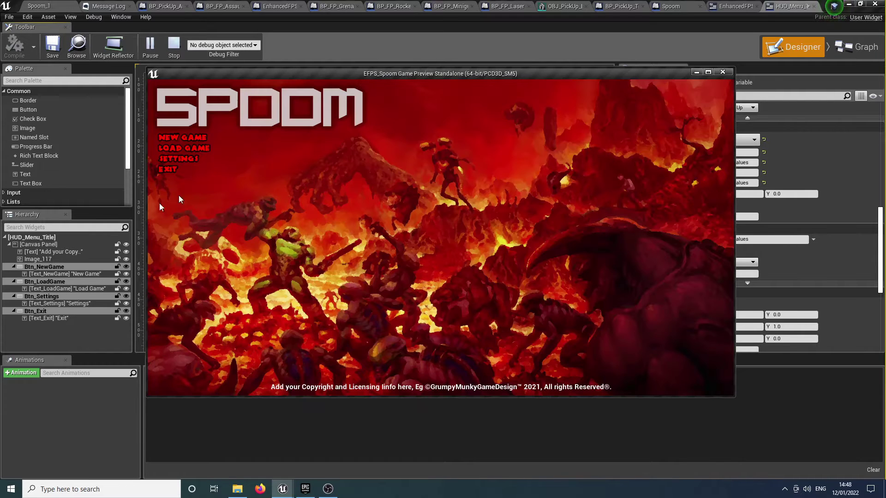
{"action": "left_click", "coordinate": [171, 159]}
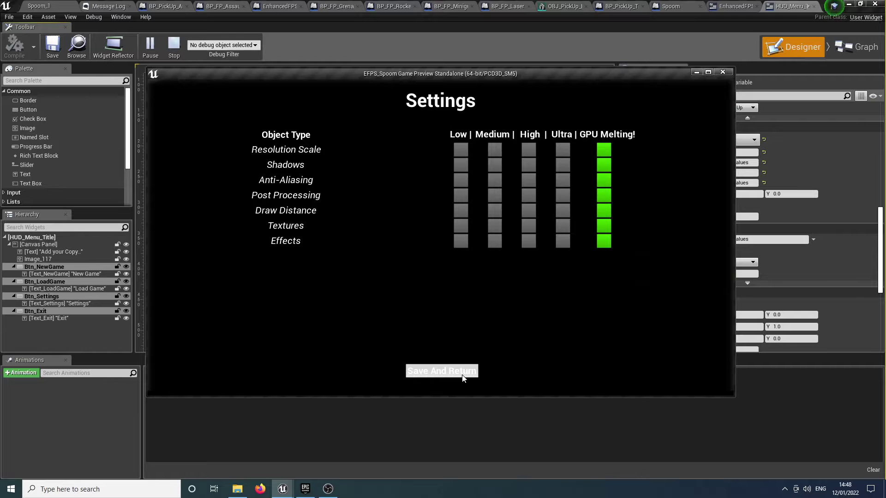
{"action": "left_click", "coordinate": [462, 376]}
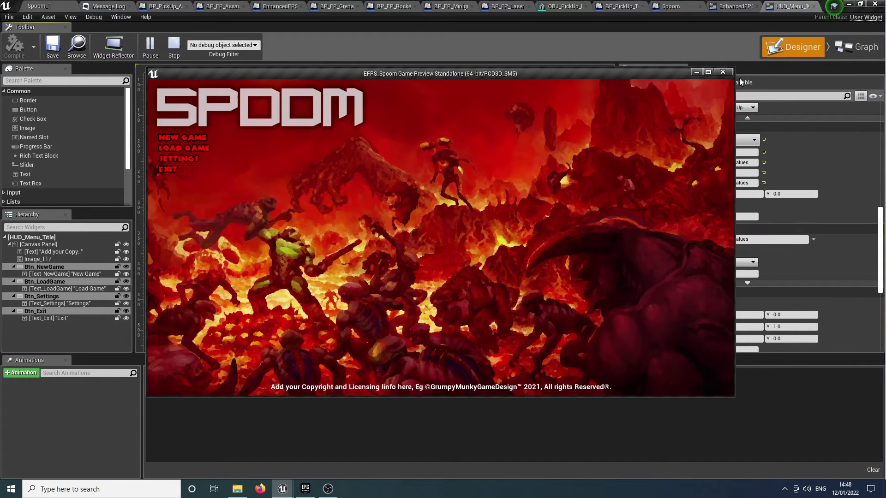
{"action": "left_click", "coordinate": [728, 73]}
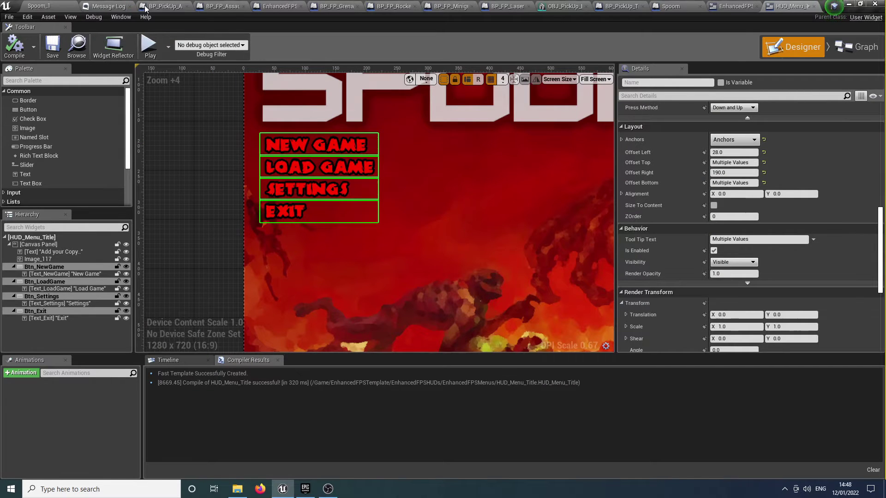
Step: Close the open weapon, pickup, character and Spoom level blueprint editors, keeping EnhancedFPSHUD and HUD_Menu_Title open
{"action": "left_click", "coordinate": [188, 7]}
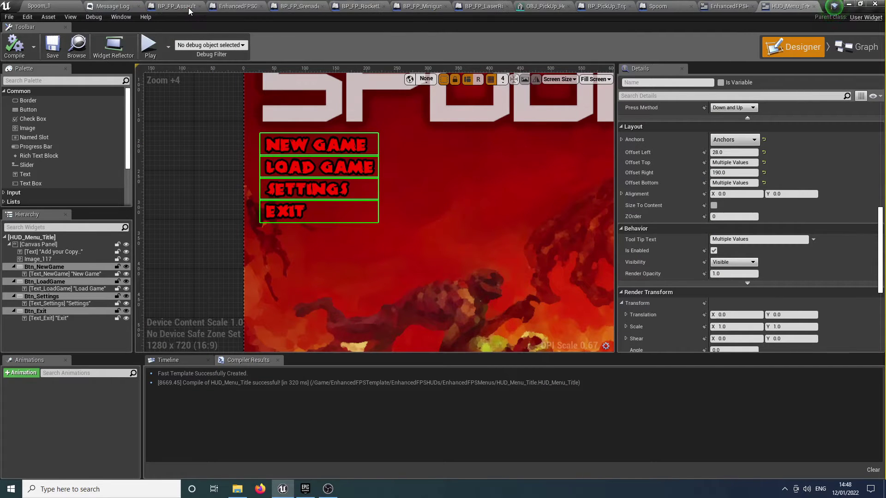
{"action": "left_click", "coordinate": [201, 6]}
{"action": "left_click", "coordinate": [215, 7]}
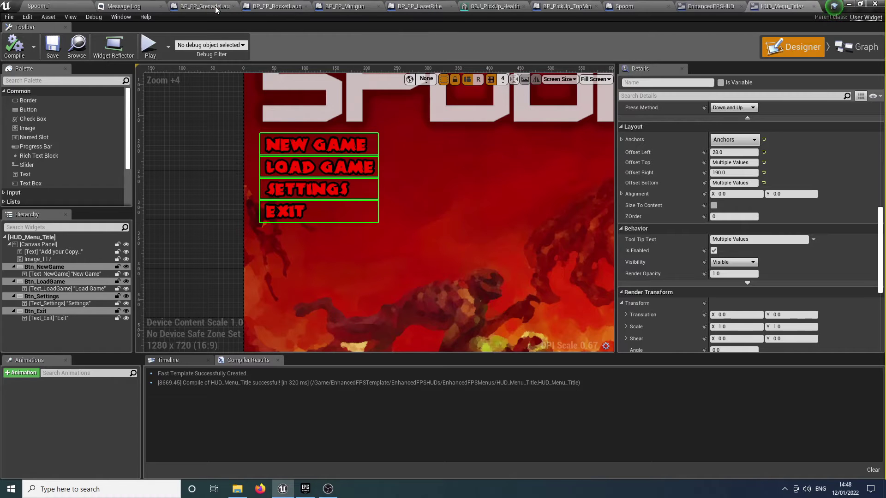
{"action": "left_click", "coordinate": [215, 7]}
{"action": "left_click", "coordinate": [234, 7]}
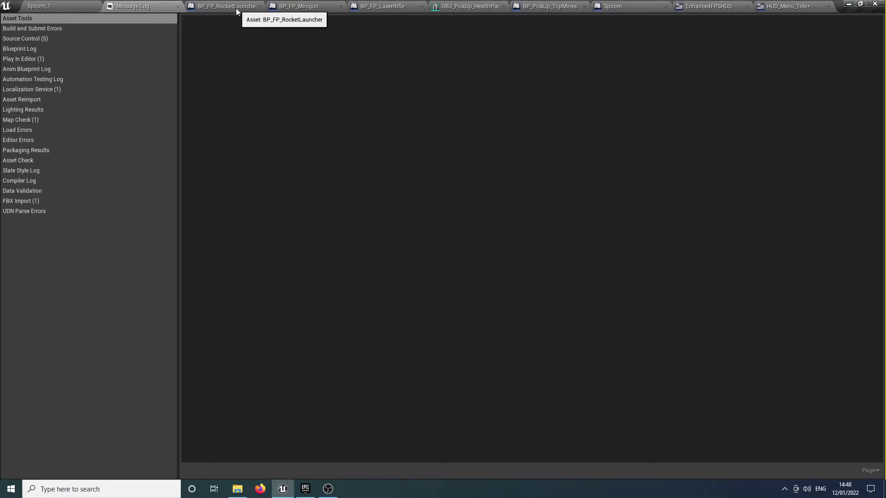
{"action": "left_click", "coordinate": [260, 6]}
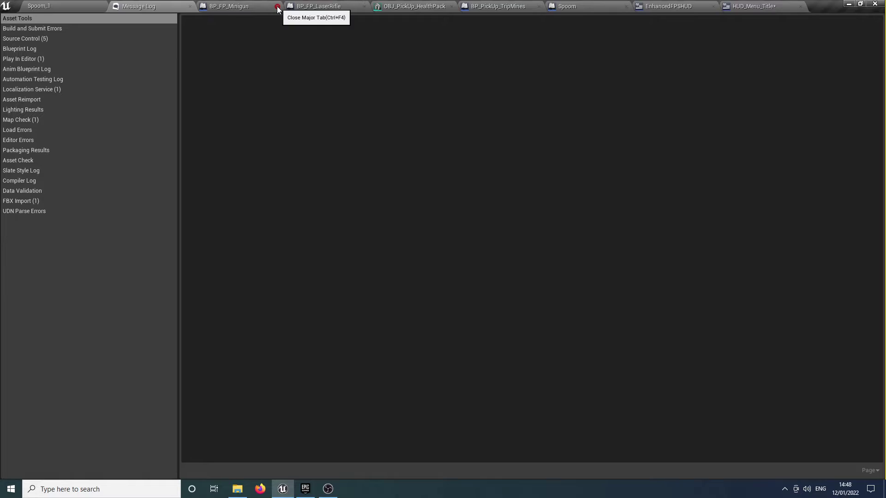
{"action": "left_click", "coordinate": [277, 6]}
{"action": "left_click", "coordinate": [277, 6]}
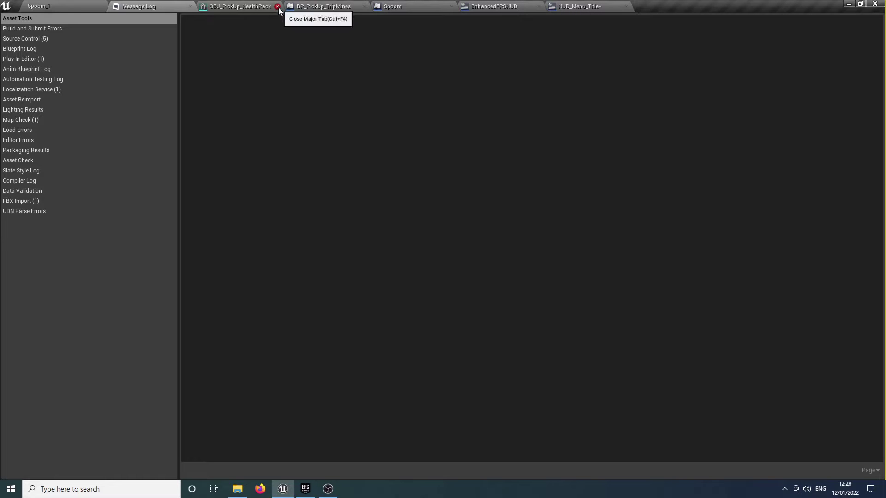
{"action": "left_click", "coordinate": [277, 7]}
{"action": "left_click", "coordinate": [277, 6]}
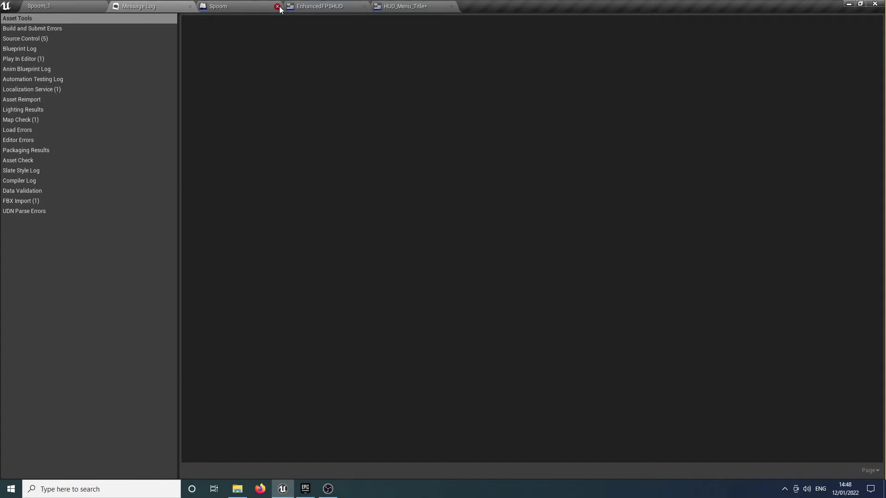
{"action": "left_click", "coordinate": [255, 7]}
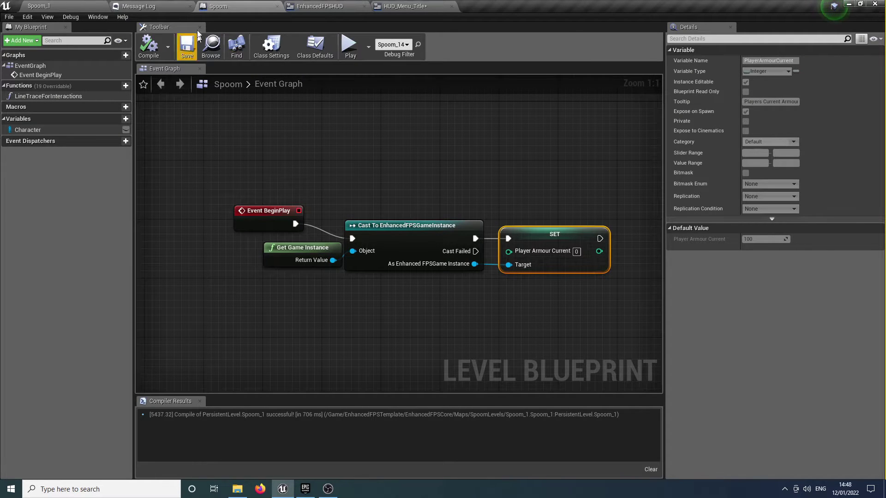
{"action": "left_click", "coordinate": [276, 6]}
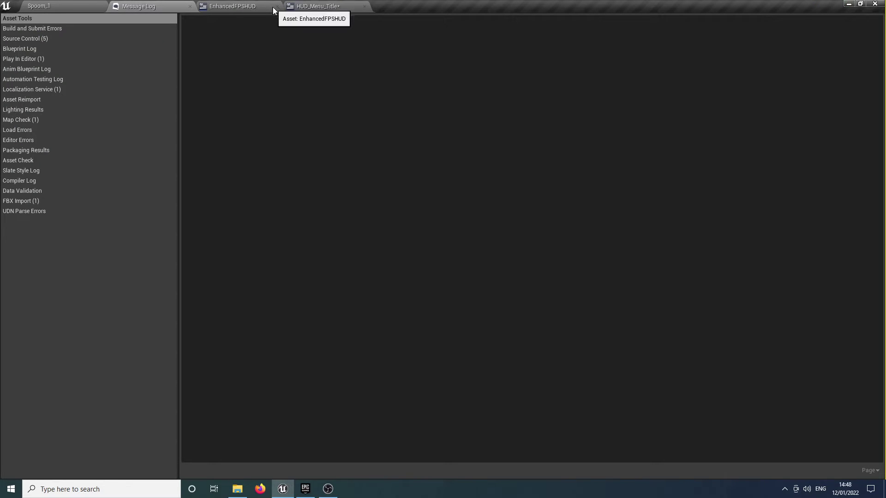
Step: Return to the Spoom_1 level editor and open HUD_Menu_Pause from the EnhancedFPSMenus folder
{"action": "left_click", "coordinate": [237, 6]}
{"action": "left_click", "coordinate": [322, 7]}
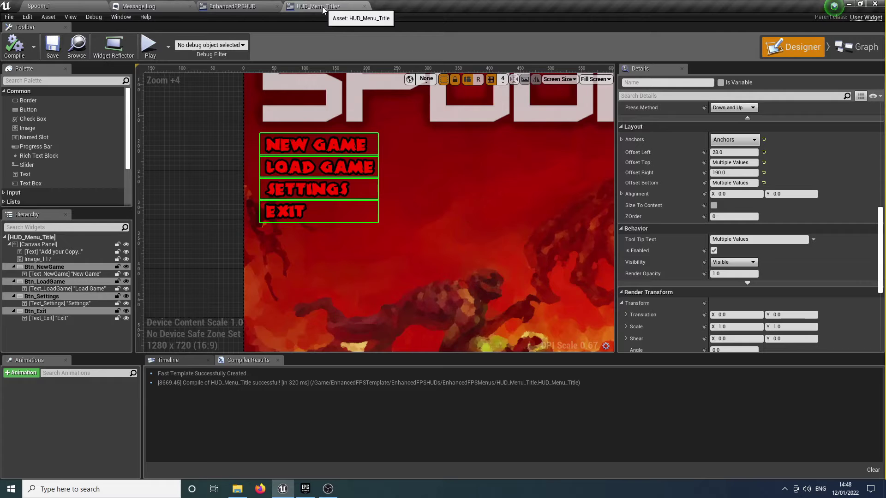
{"action": "left_click", "coordinate": [54, 6]}
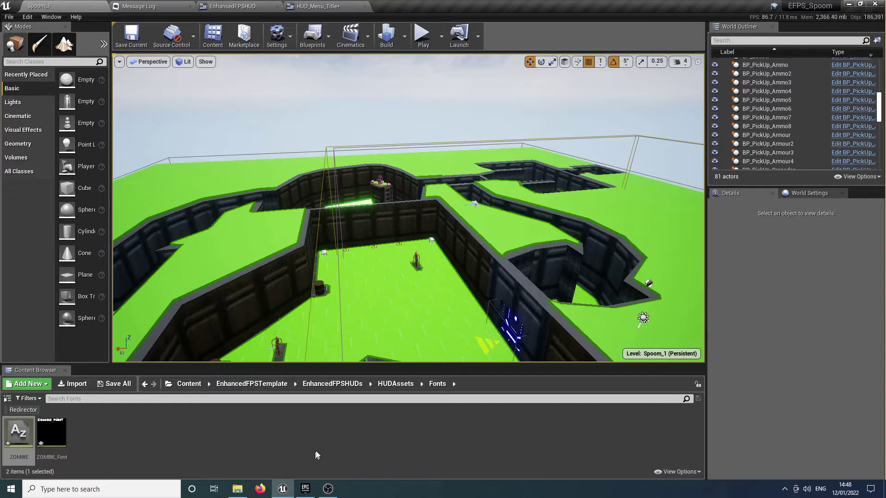
{"action": "left_click", "coordinate": [333, 384]}
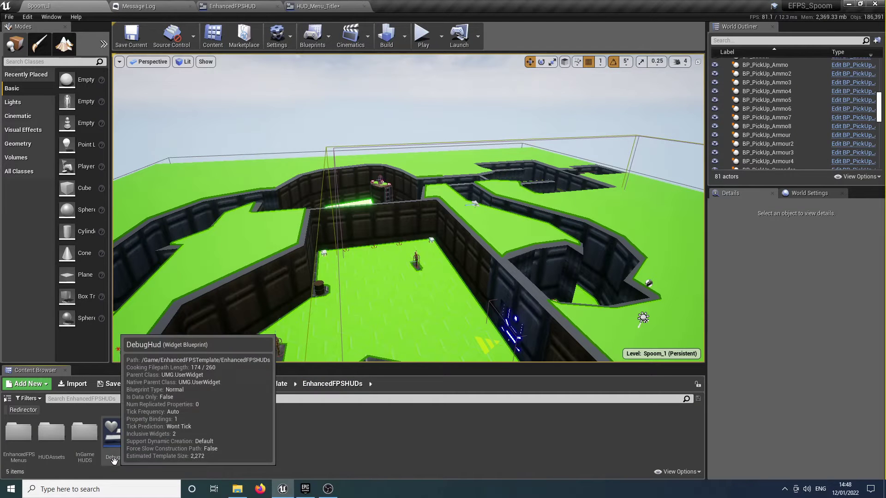
{"action": "double_click", "coordinate": [19, 433]}
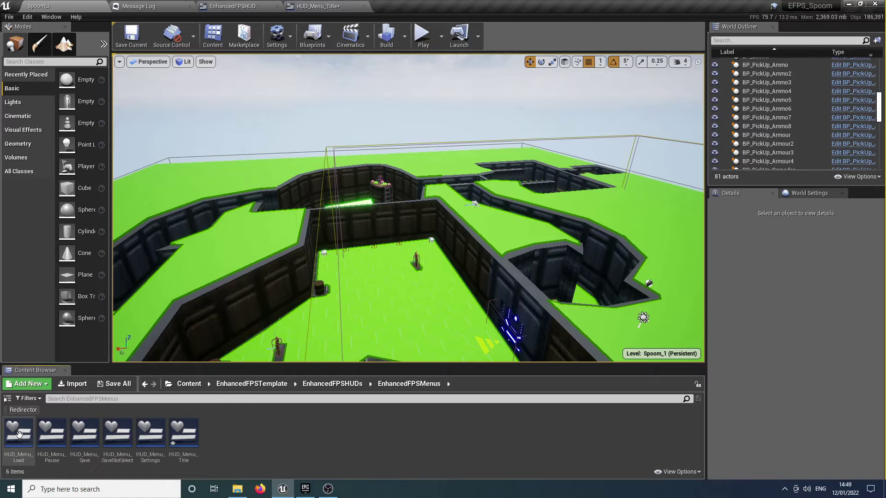
{"action": "double_click", "coordinate": [53, 443]}
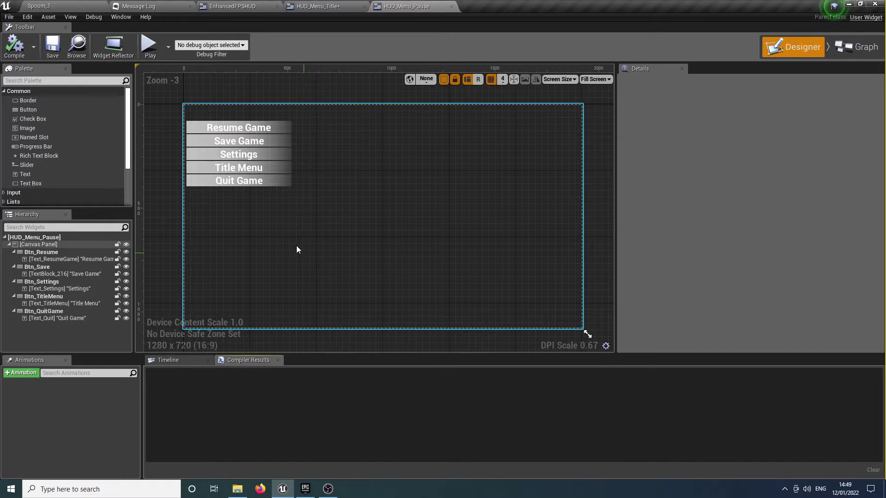
Step: Add an Image widget to the pause menu canvas and check the background pictures in the SpoomAssets UI folder
{"action": "left_click_drag", "start_coordinate": [43, 128], "coordinate": [360, 215]}
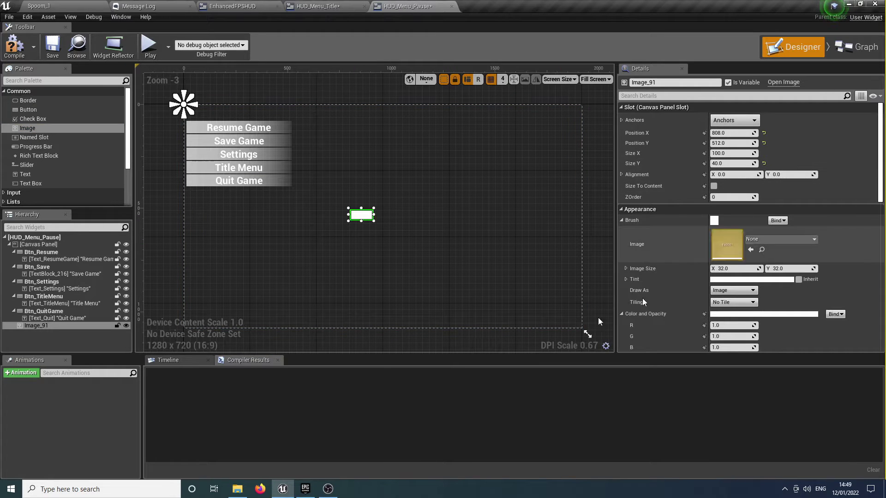
{"action": "left_click", "coordinate": [238, 488]}
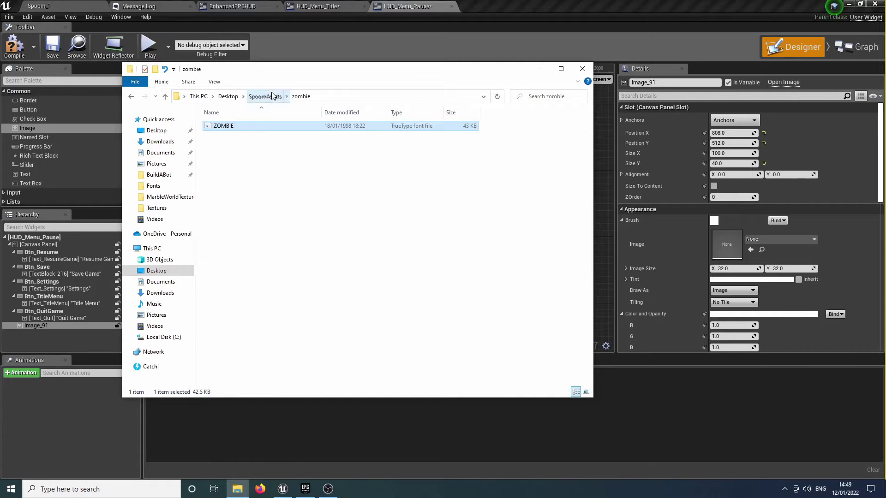
{"action": "left_click", "coordinate": [271, 94]}
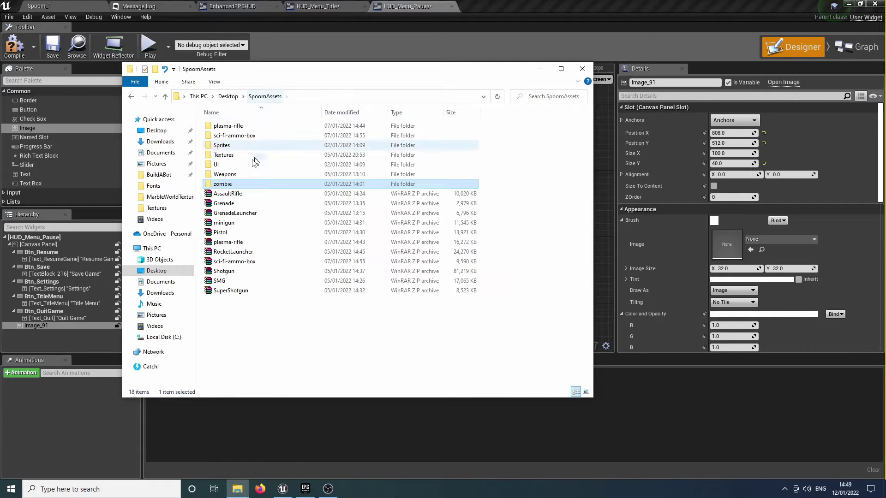
{"action": "double_click", "coordinate": [230, 165]}
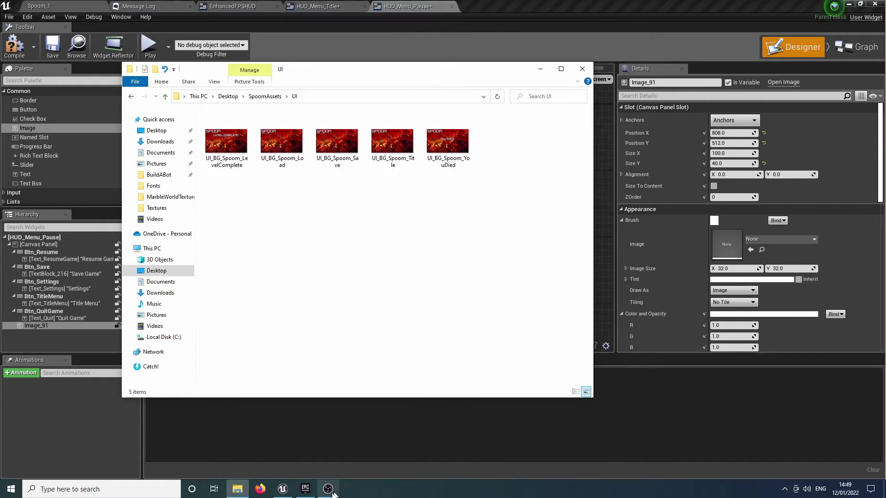
{"action": "left_click", "coordinate": [283, 489]}
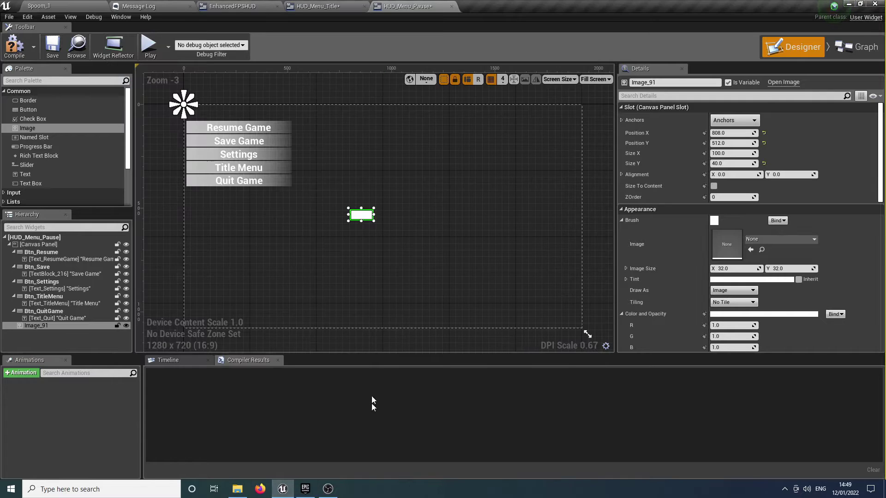
Step: Assign the UI_BG_Spoom_Title texture to the new image's brush
{"action": "left_click", "coordinate": [784, 239]}
{"action": "type", "text": "spoom"}
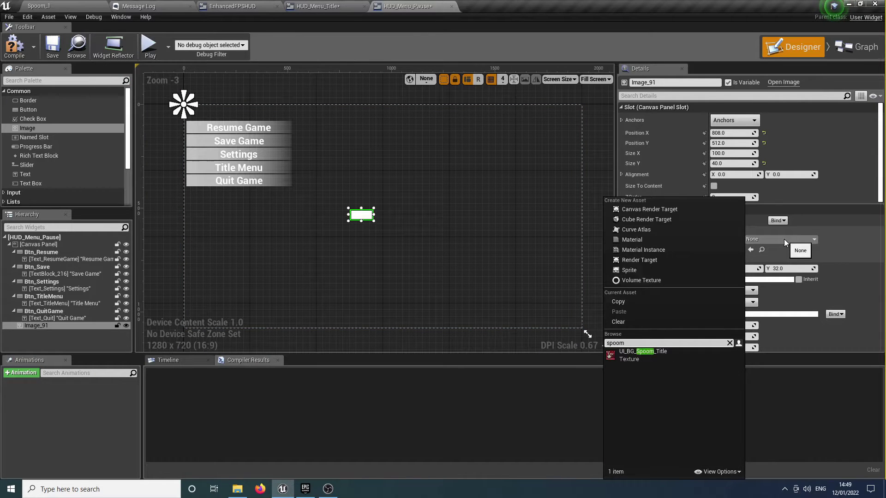
{"action": "key", "text": "Down"}
{"action": "key", "text": "Return"}
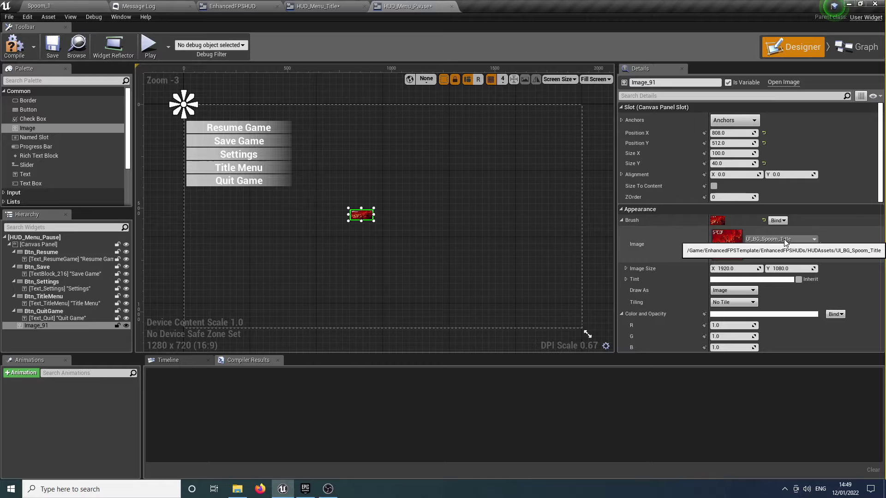
Step: Enable Size To Content for the background image and set its position to X 0, Y 0
{"action": "left_click", "coordinate": [714, 186]}
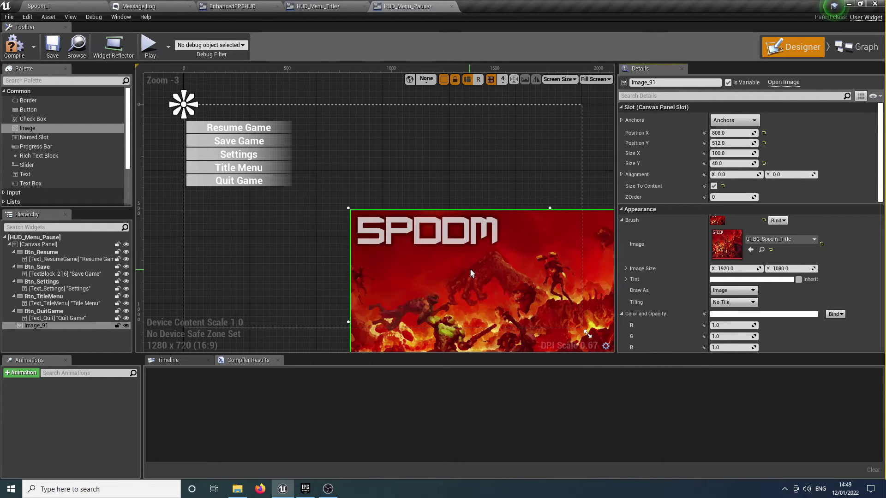
{"action": "left_click", "coordinate": [741, 133]}
{"action": "type", "text": "0"}
{"action": "key", "text": "Tab"}
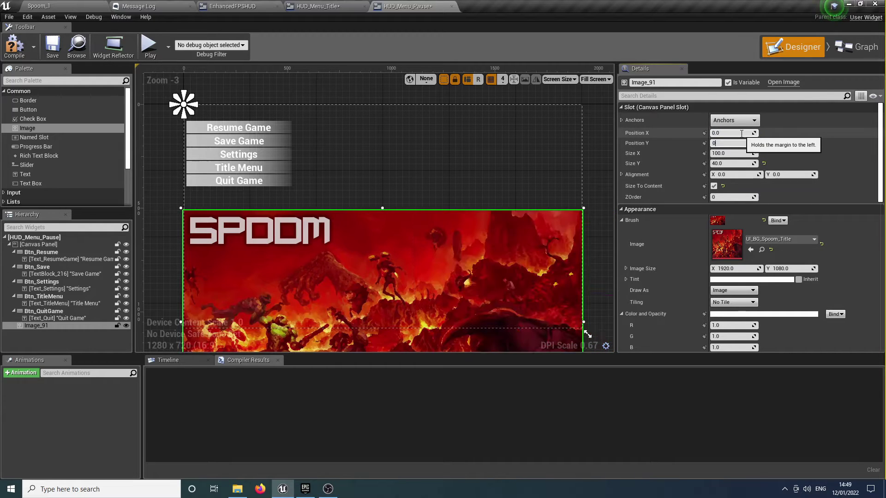
{"action": "type", "text": "0"}
{"action": "key", "text": "Tab"}
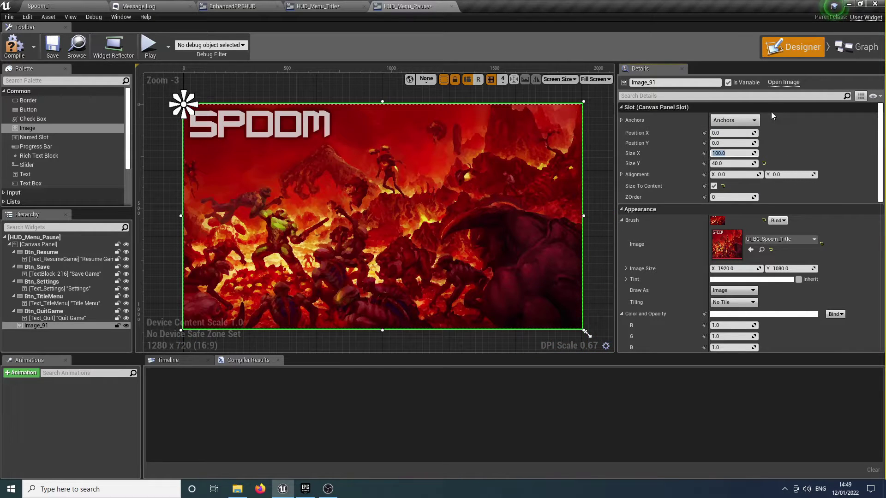
Step: Anchor the background image to stretch across the whole canvas and compile the widget
{"action": "left_click", "coordinate": [754, 120]}
{"action": "left_click", "coordinate": [821, 236]}
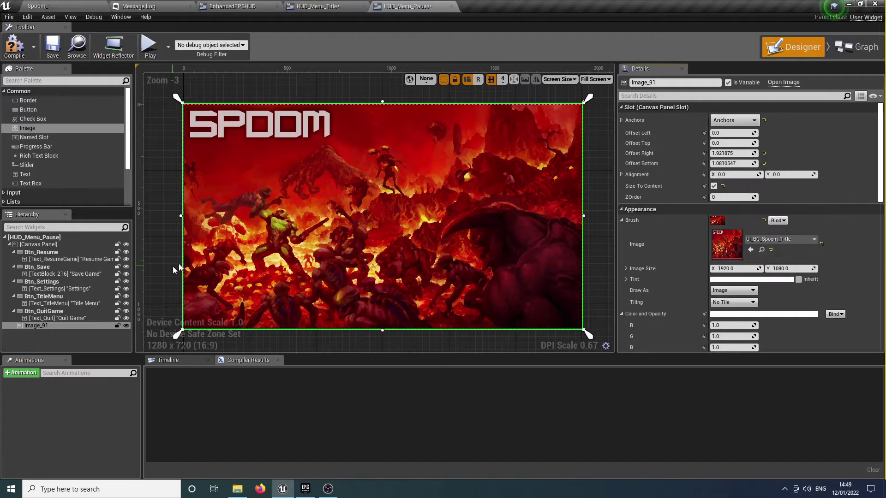
{"action": "left_click", "coordinate": [20, 52]}
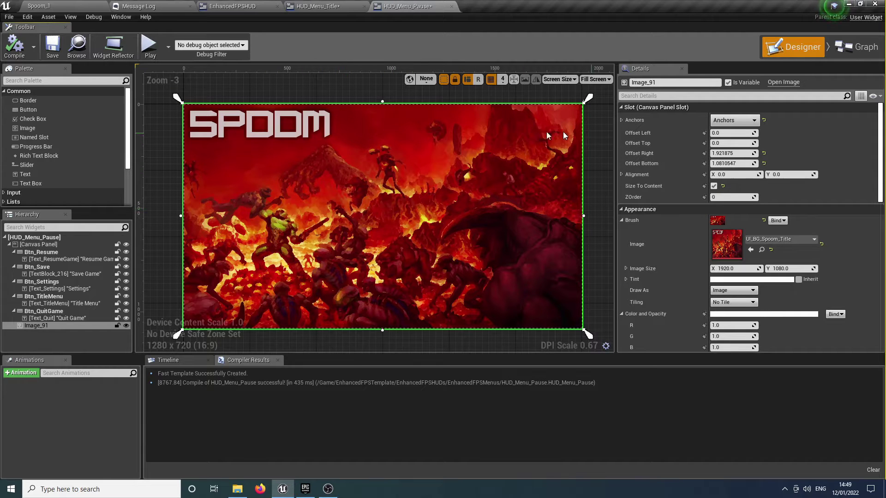
Step: Set the background image's ZOrder to -10 so it sits behind the pause menu buttons
{"action": "left_click", "coordinate": [738, 196]}
{"action": "type", "text": "-10"}
{"action": "key", "text": "Return"}
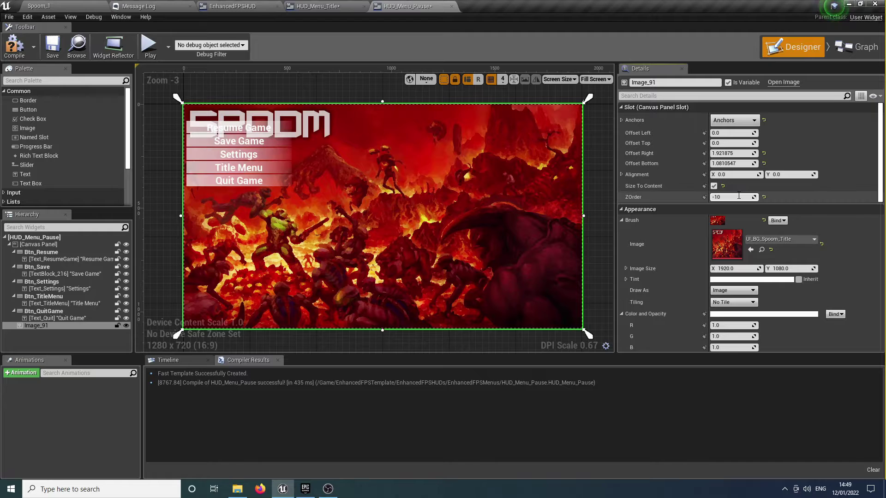
Step: Move the five pause menu buttons together down the canvas until they sit just below the SPOOM logo
{"action": "left_click", "coordinate": [275, 128]}
{"action": "left_click", "coordinate": [280, 141], "text": "ctrl"}
{"action": "left_click", "coordinate": [281, 154], "text": "ctrl"}
{"action": "left_click", "coordinate": [286, 168], "text": "ctrl"}
{"action": "left_click", "coordinate": [286, 181], "text": "ctrl"}
{"action": "key", "text": "Down"}
{"action": "key", "text": "Down"}
{"action": "key", "text": "Down"}
{"action": "key", "text": "Down"}
{"action": "key", "text": "Down"}
{"action": "key", "text": "Down"}
{"action": "key", "text": "Down"}
{"action": "key", "text": "Down"}
{"action": "key", "text": "Down"}
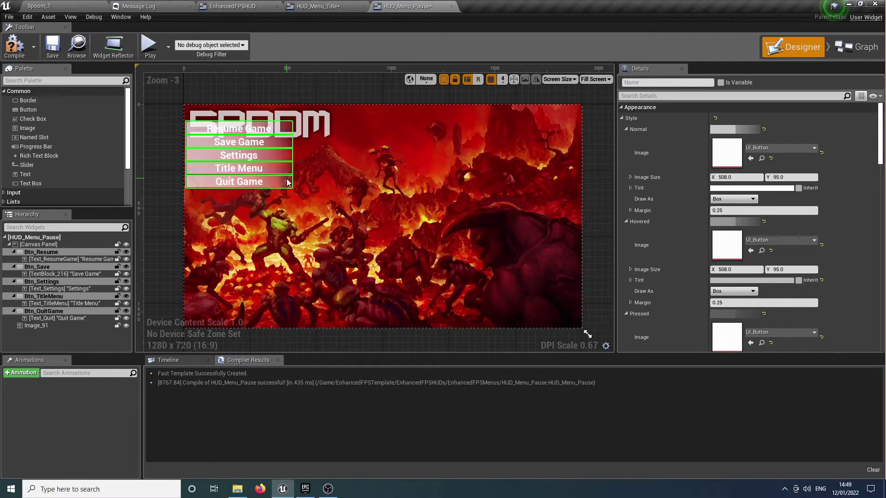
{"action": "key", "text": "Down"}
{"action": "key", "text": "Down"}
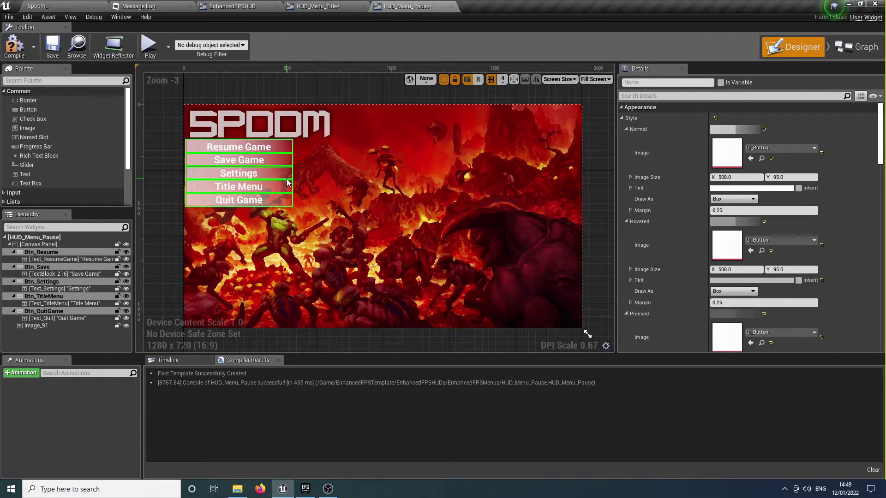
{"action": "key", "text": "Down"}
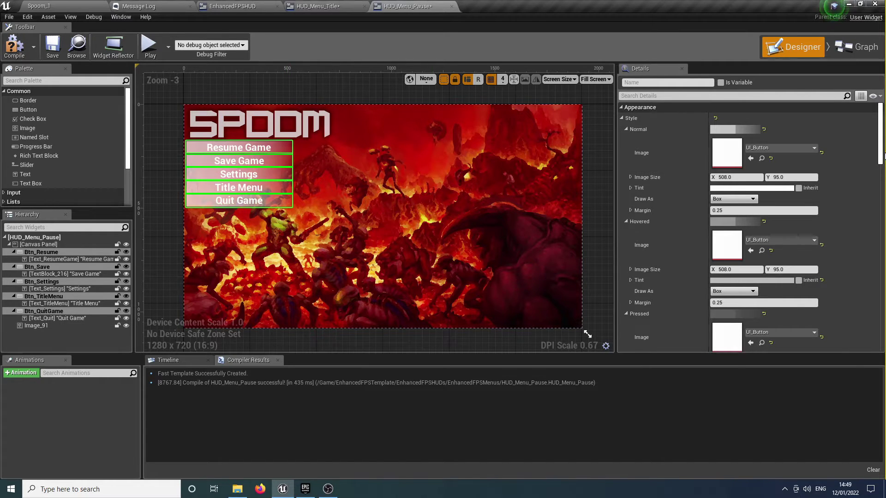
Step: Anchor the five pause menu buttons to the middle-left of the canvas and compile the widget
{"action": "scroll", "coordinate": [843, 168], "scroll_direction": "down", "scroll_amount": 10}
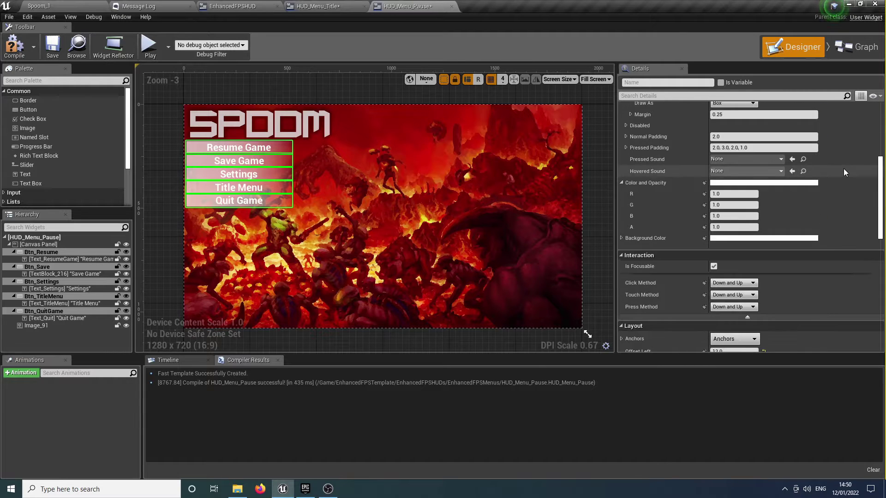
{"action": "scroll", "coordinate": [844, 168], "scroll_direction": "down", "scroll_amount": 3}
{"action": "left_click", "coordinate": [732, 220]}
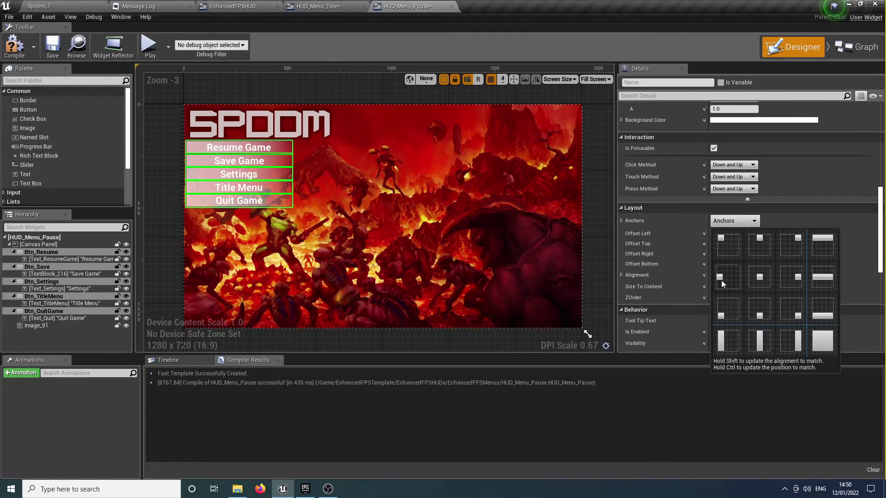
{"action": "left_click", "coordinate": [722, 280]}
{"action": "left_click", "coordinate": [14, 46]}
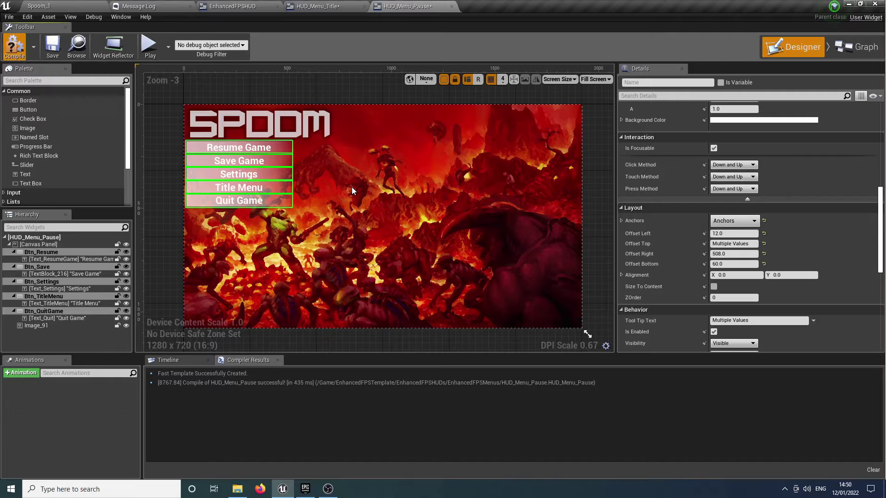
Step: Set the horizontal alignment of all five pause menu button labels to left within their buttons
{"action": "scroll", "coordinate": [280, 168], "scroll_direction": "up", "scroll_amount": 3}
{"action": "left_click", "coordinate": [257, 146]}
{"action": "left_click", "coordinate": [251, 166], "text": "ctrl"}
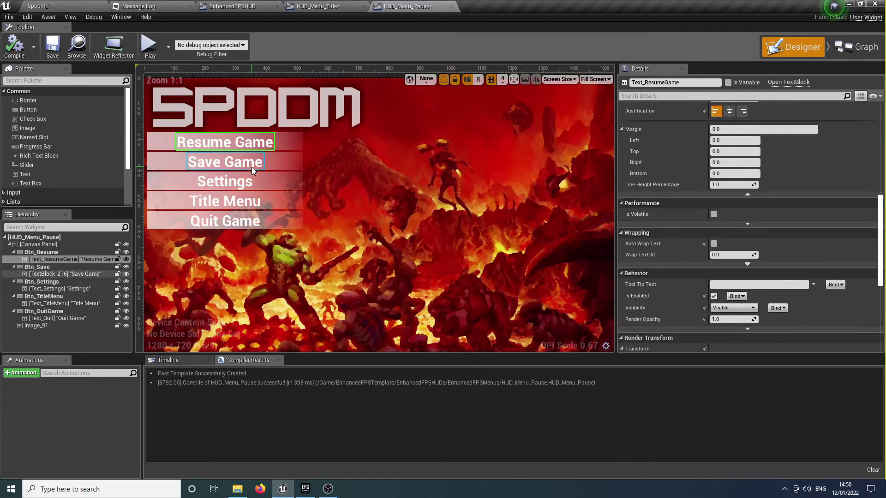
{"action": "left_click", "coordinate": [249, 180], "text": "ctrl"}
{"action": "left_click", "coordinate": [205, 201], "text": "ctrl"}
{"action": "left_click", "coordinate": [226, 220], "text": "ctrl"}
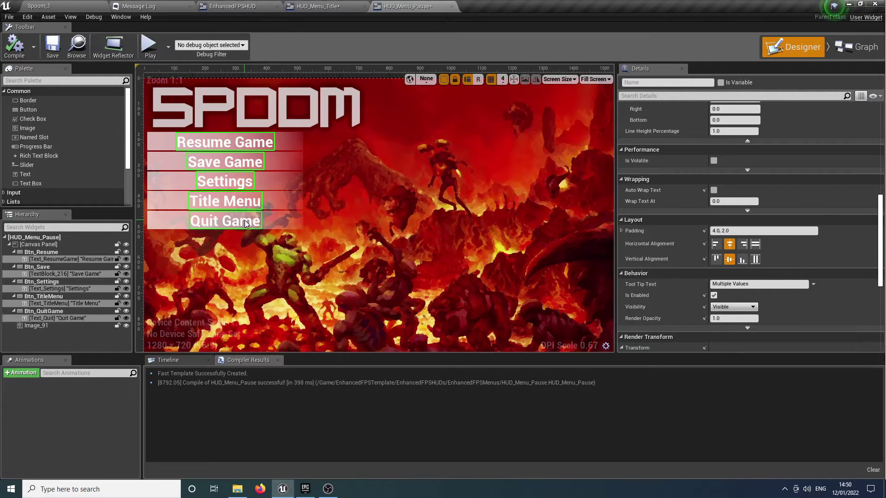
{"action": "scroll", "coordinate": [765, 141], "scroll_direction": "up", "scroll_amount": 5}
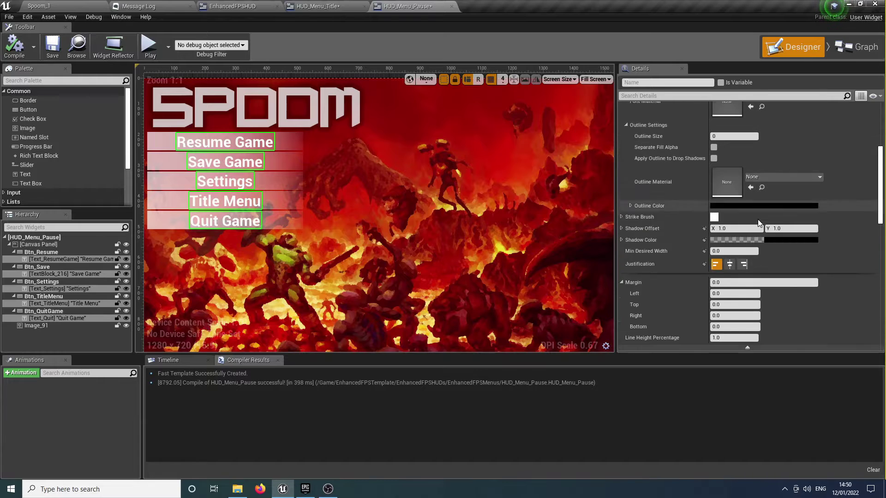
{"action": "scroll", "coordinate": [757, 220], "scroll_direction": "down", "scroll_amount": 3}
{"action": "scroll", "coordinate": [768, 198], "scroll_direction": "down", "scroll_amount": 2}
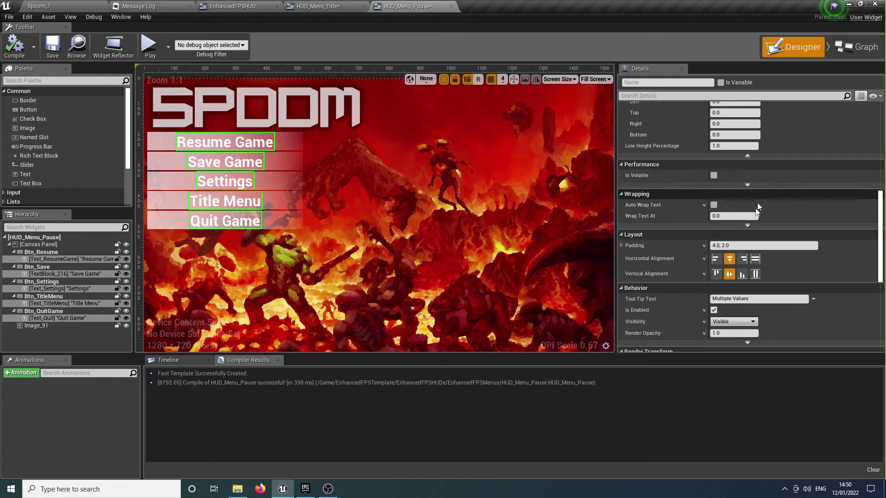
{"action": "left_click", "coordinate": [715, 260]}
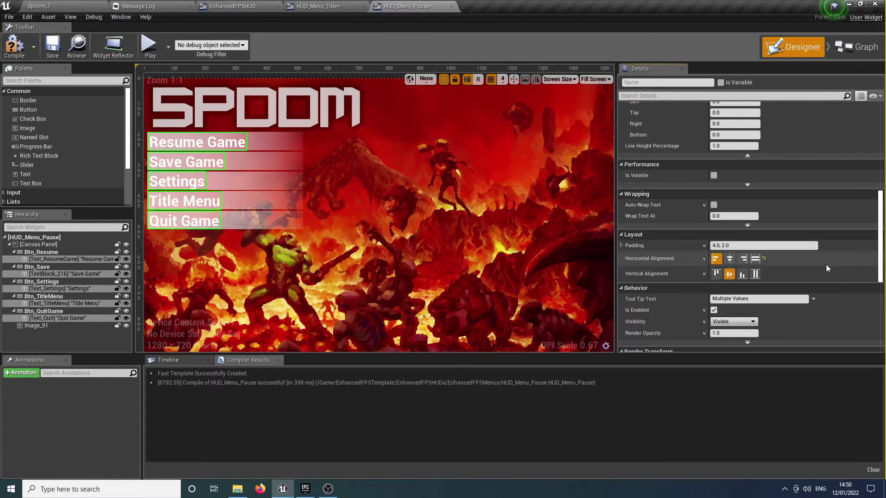
Step: Give the five button labels an outline size of 2 and change their font family to ZOMBIE_Font
{"action": "scroll", "coordinate": [783, 230], "scroll_direction": "up", "scroll_amount": 5}
{"action": "scroll", "coordinate": [785, 226], "scroll_direction": "up", "scroll_amount": 10}
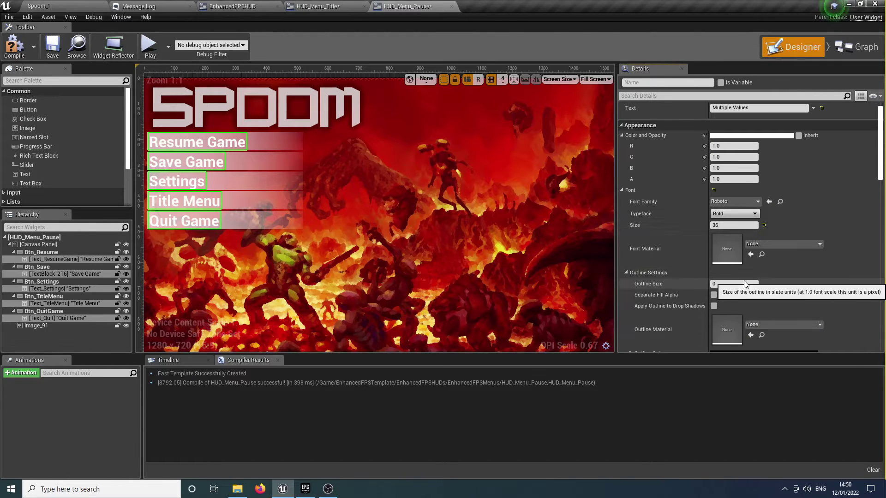
{"action": "left_click", "coordinate": [745, 281]}
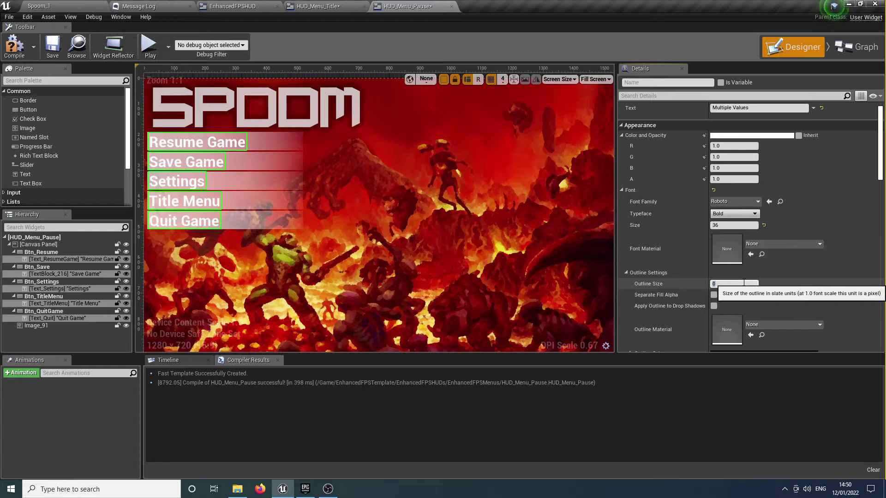
{"action": "type", "text": "2"}
{"action": "key", "text": "Return"}
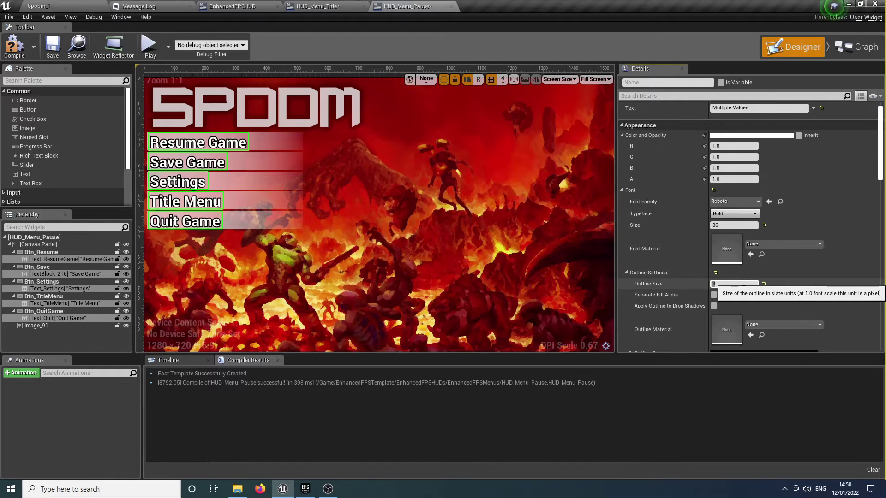
{"action": "left_click", "coordinate": [746, 199]}
{"action": "left_click", "coordinate": [736, 349]}
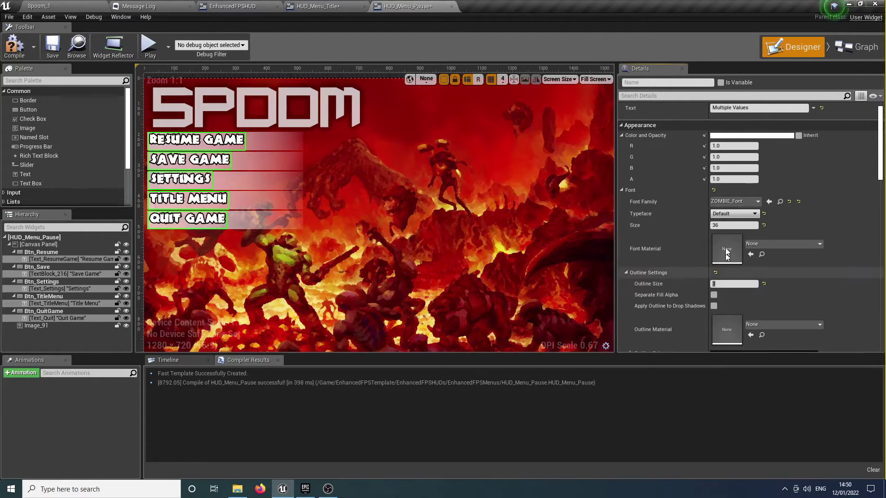
Step: Change the colour of the five button labels to pure red, FF0000FF
{"action": "left_click", "coordinate": [750, 136]}
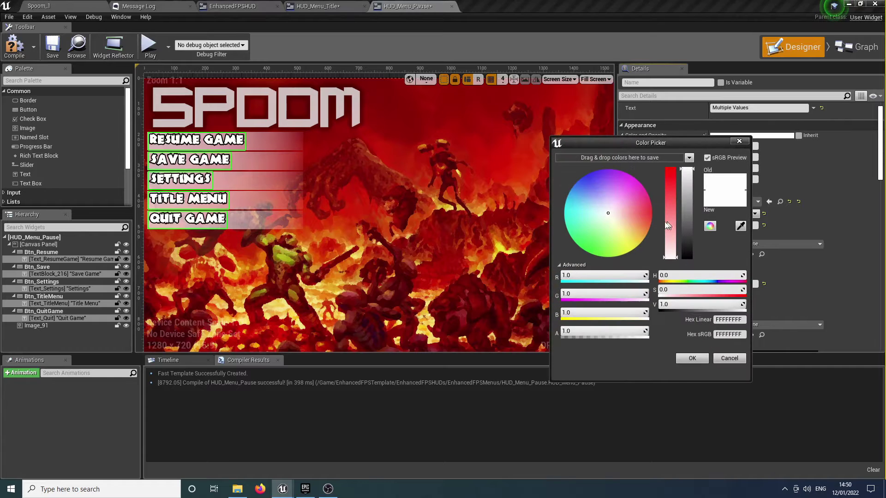
{"action": "left_click_drag", "start_coordinate": [667, 226], "coordinate": [677, 146]}
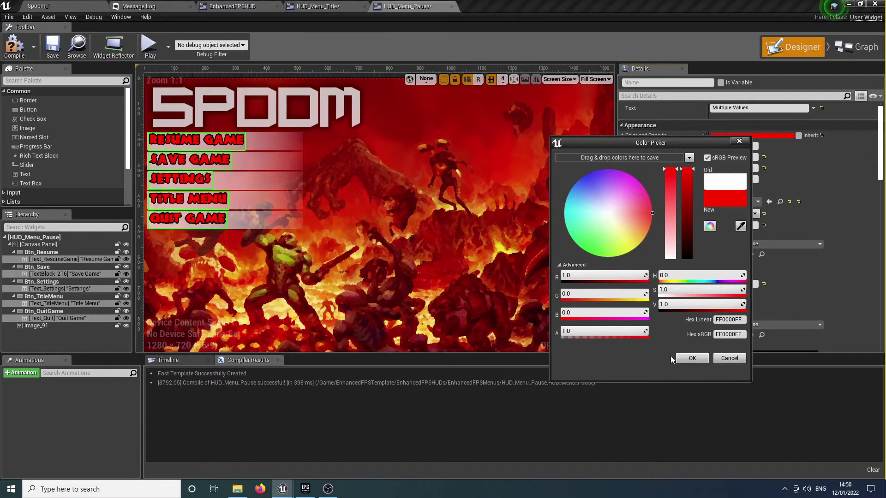
{"action": "left_click", "coordinate": [692, 359]}
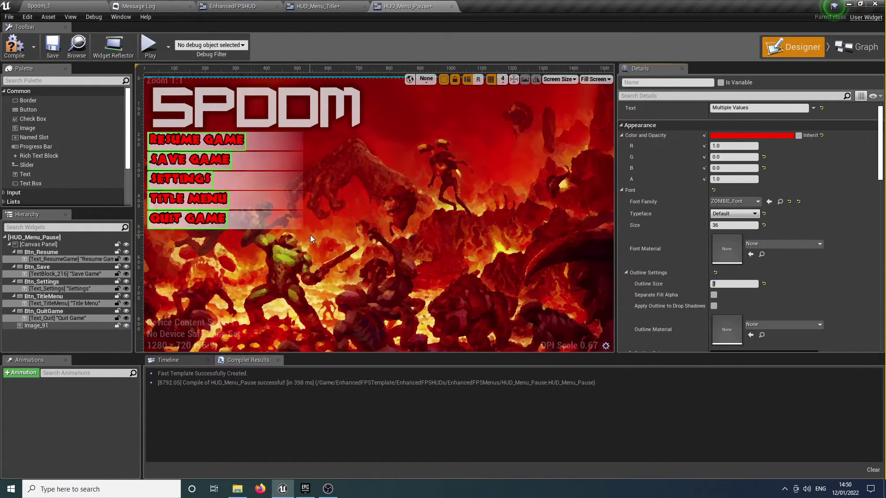
Step: Reduce the height of the Quit Game button by setting its Size Y to 50
{"action": "right_click_drag", "start_coordinate": [311, 237], "coordinate": [404, 251]}
{"action": "scroll", "coordinate": [342, 231], "scroll_direction": "up", "scroll_amount": 4}
{"action": "left_click", "coordinate": [350, 242]}
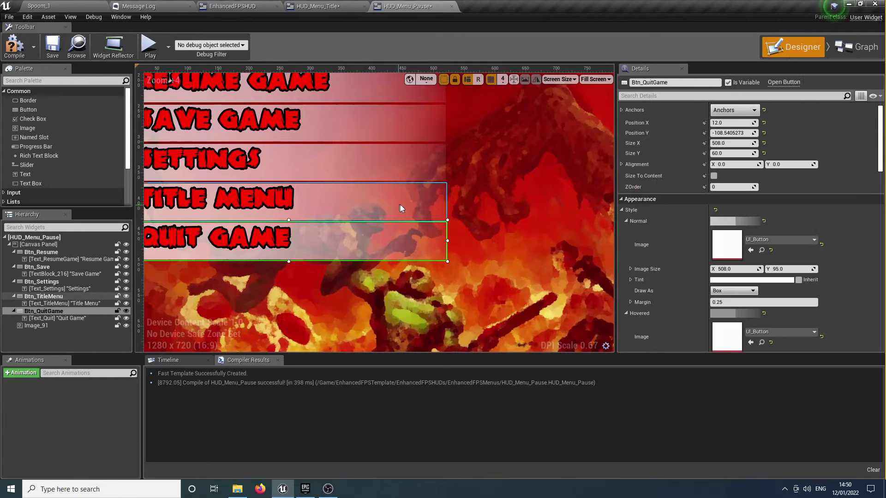
{"action": "scroll", "coordinate": [687, 240], "scroll_direction": "up", "scroll_amount": 1}
{"action": "left_click", "coordinate": [746, 163]}
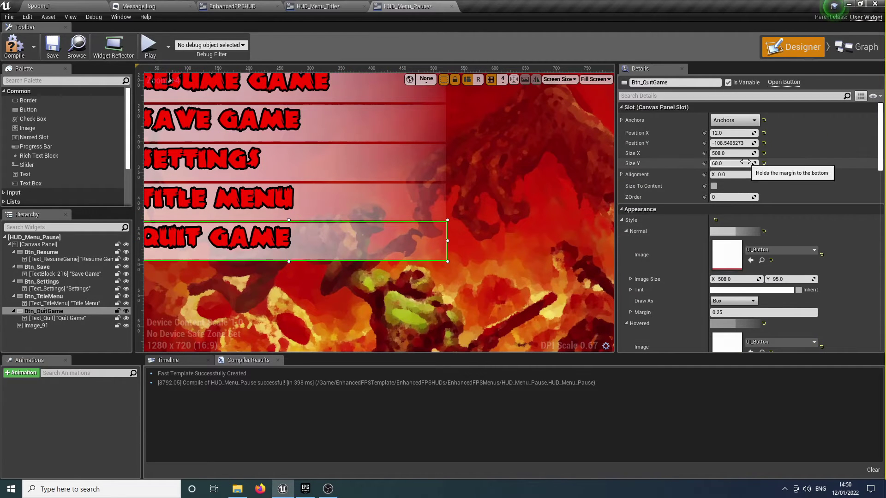
{"action": "key", "text": "Return"}
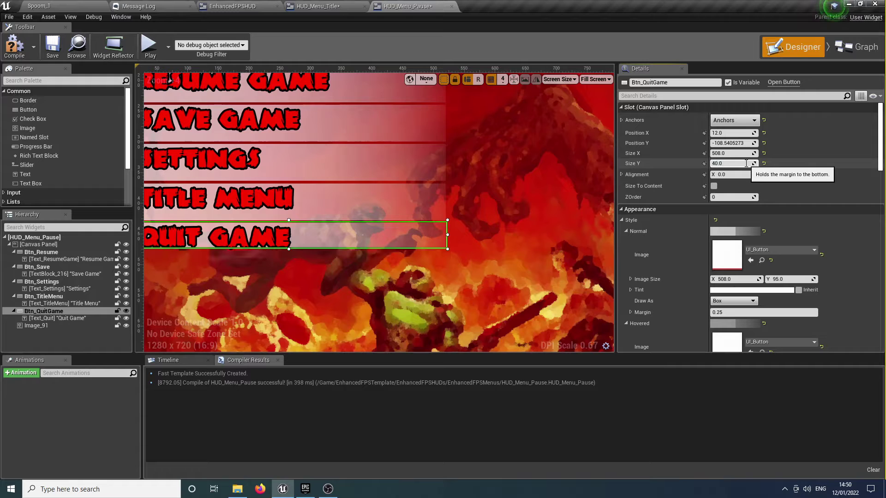
{"action": "left_click", "coordinate": [745, 164]}
{"action": "type", "text": "50"}
{"action": "key", "text": "Return"}
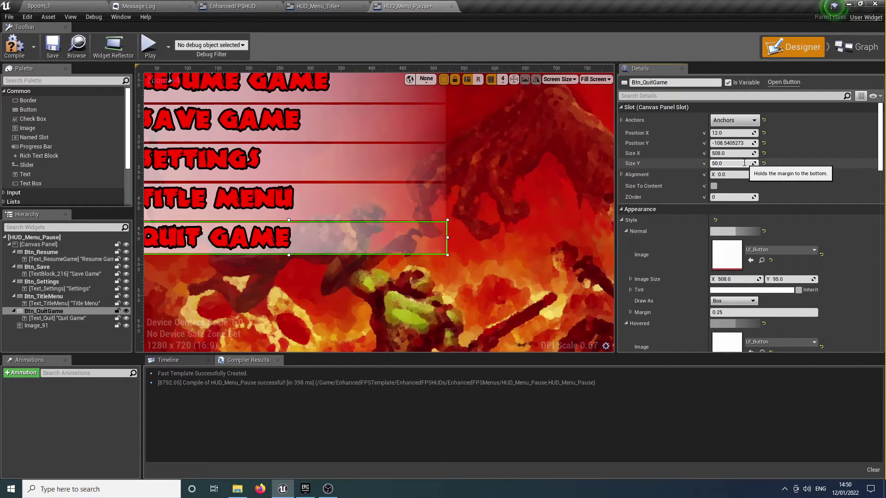
Step: Set the Title Menu button's Size Y to 50
{"action": "right_click_drag", "start_coordinate": [430, 252], "coordinate": [582, 276]}
{"action": "left_click", "coordinate": [583, 242]}
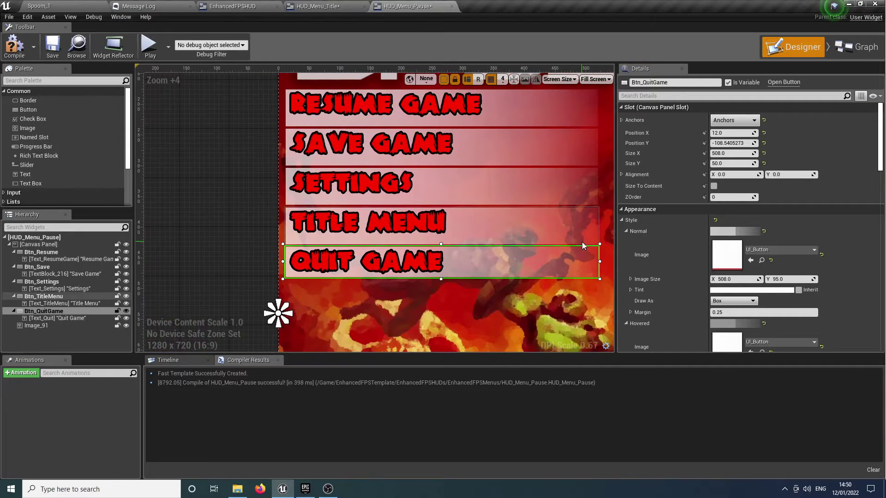
{"action": "left_click", "coordinate": [723, 164]}
{"action": "type", "text": "50"}
{"action": "key", "text": "Return"}
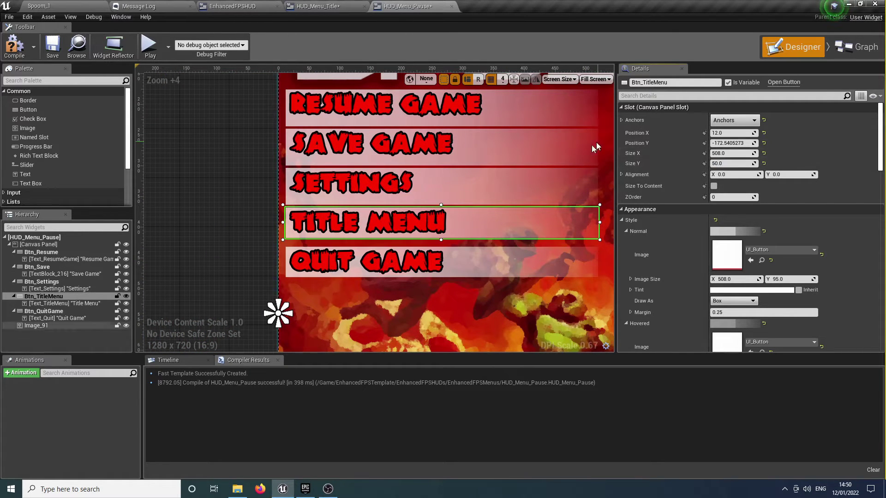
Step: Set Size Y to 50 for the Settings button and the Save Game button
{"action": "left_click", "coordinate": [589, 179]}
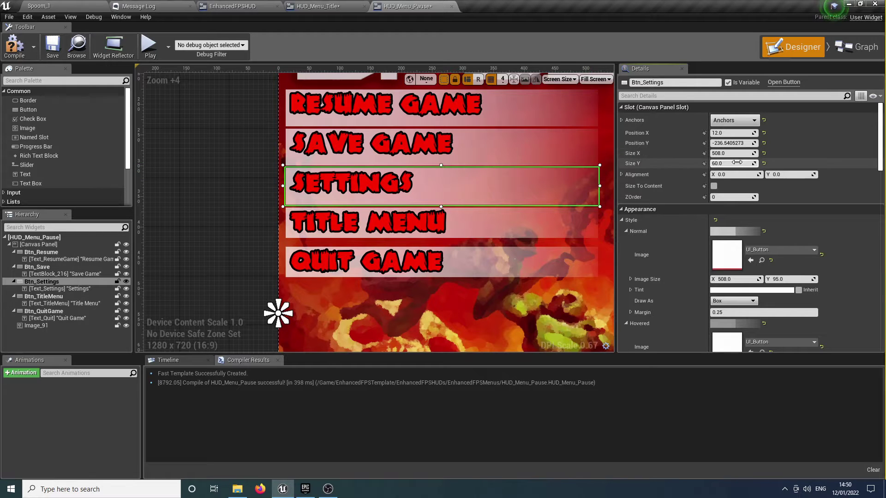
{"action": "left_click", "coordinate": [738, 163]}
{"action": "key", "text": "Return"}
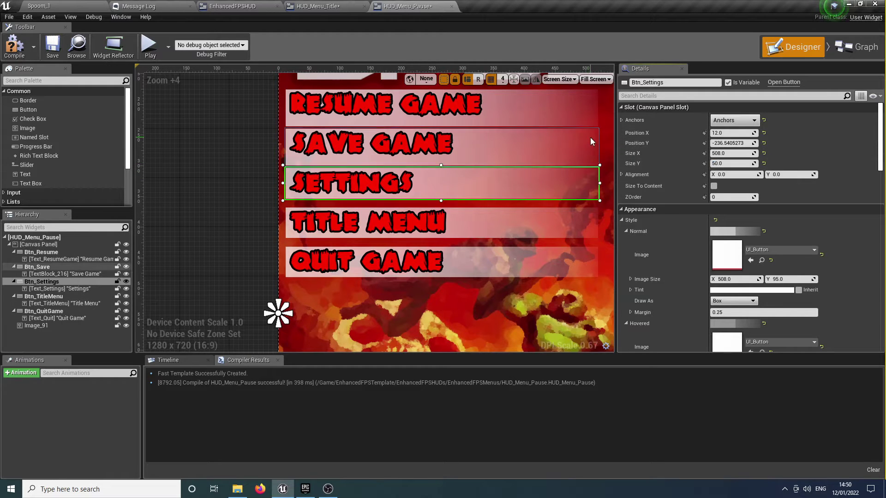
{"action": "left_click", "coordinate": [37, 266]}
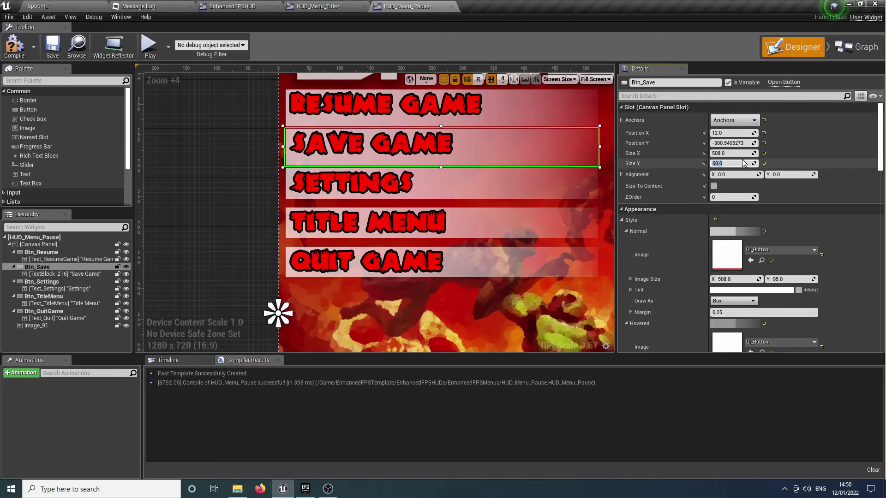
{"action": "type", "text": "50"}
{"action": "key", "text": "Return"}
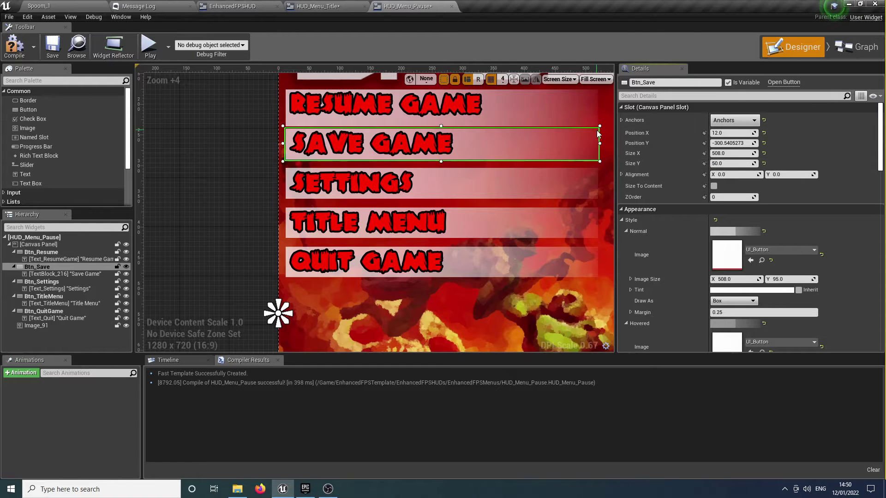
Step: Set the Resume Game button's Size Y to 50
{"action": "left_click", "coordinate": [560, 114]}
{"action": "left_click", "coordinate": [751, 164]}
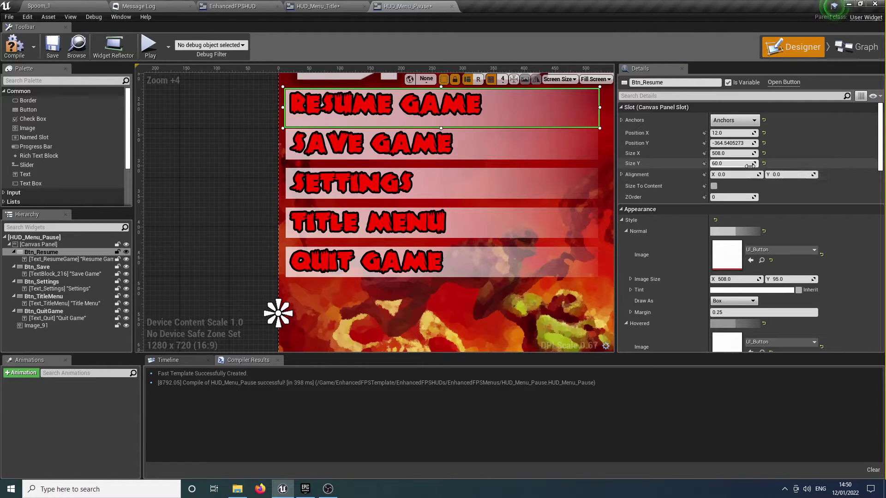
{"action": "type", "text": "50"}
{"action": "key", "text": "Return"}
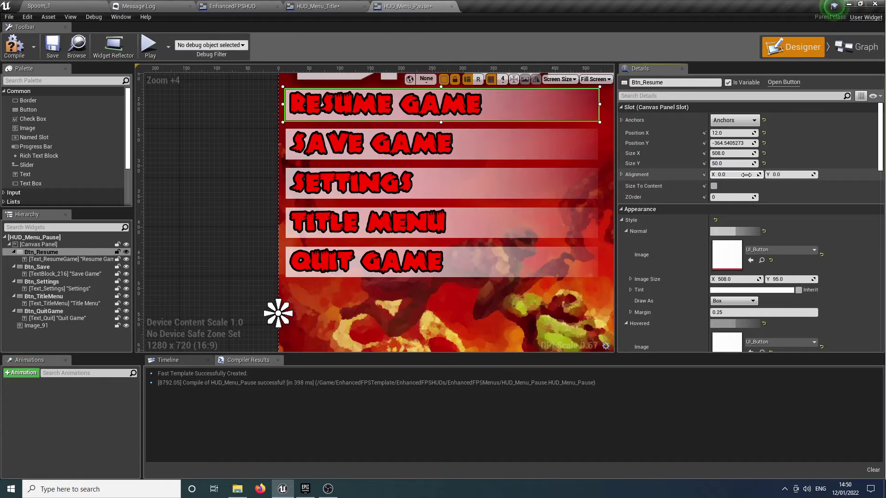
Step: Nudge the five pause menu buttons together to the right until they line up with the SPOOM logo's left edge, and compile the widget
{"action": "right_click_drag", "start_coordinate": [432, 197], "coordinate": [292, 283]}
{"action": "scroll", "coordinate": [292, 283], "scroll_direction": "down", "scroll_amount": 3}
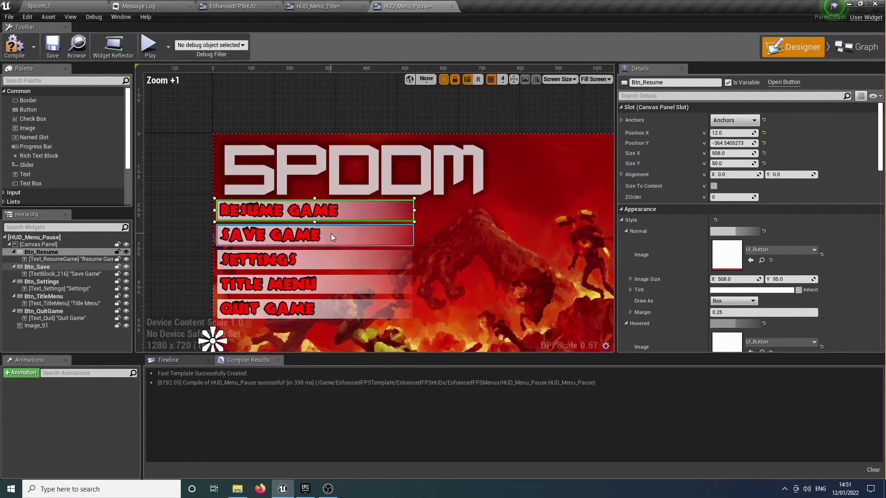
{"action": "right_click_drag", "start_coordinate": [356, 232], "coordinate": [363, 202]}
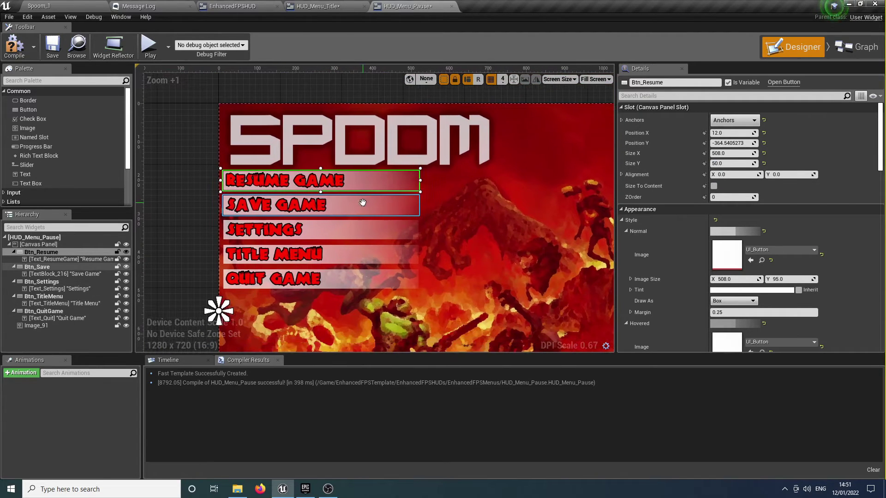
{"action": "left_click", "coordinate": [411, 209], "text": "ctrl"}
{"action": "left_click", "coordinate": [405, 239], "text": "ctrl"}
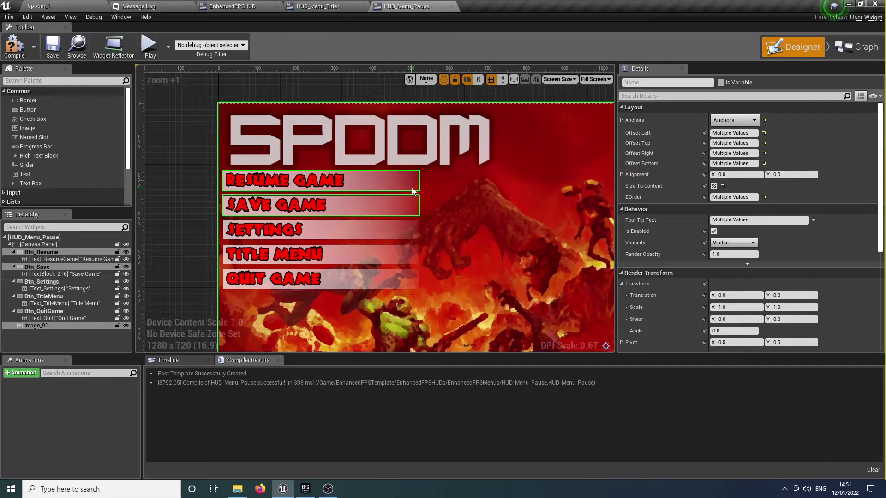
{"action": "left_click", "coordinate": [411, 193], "text": "ctrl"}
{"action": "left_click", "coordinate": [409, 228], "text": "ctrl"}
{"action": "left_click", "coordinate": [407, 252], "text": "ctrl"}
{"action": "left_click", "coordinate": [405, 279], "text": "ctrl"}
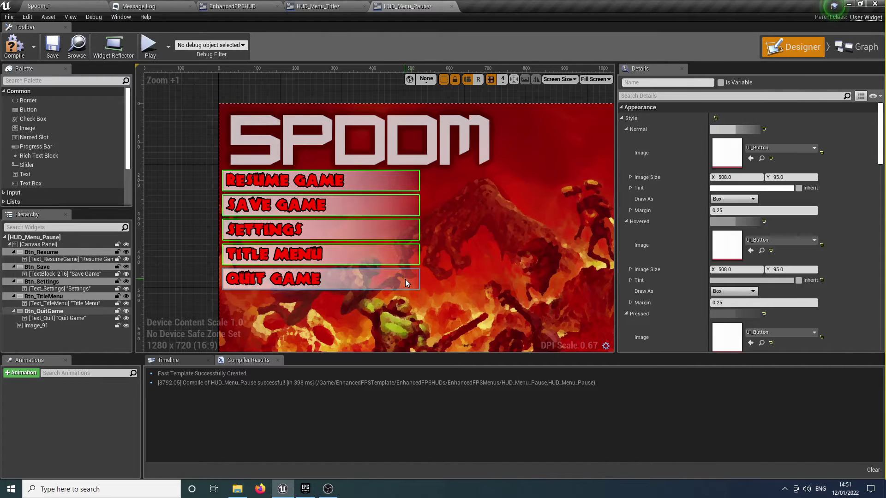
{"action": "key", "text": "Right"}
{"action": "key", "text": "Right"}
{"action": "key", "text": "Right"}
{"action": "key", "text": "Right"}
{"action": "key", "text": "Right"}
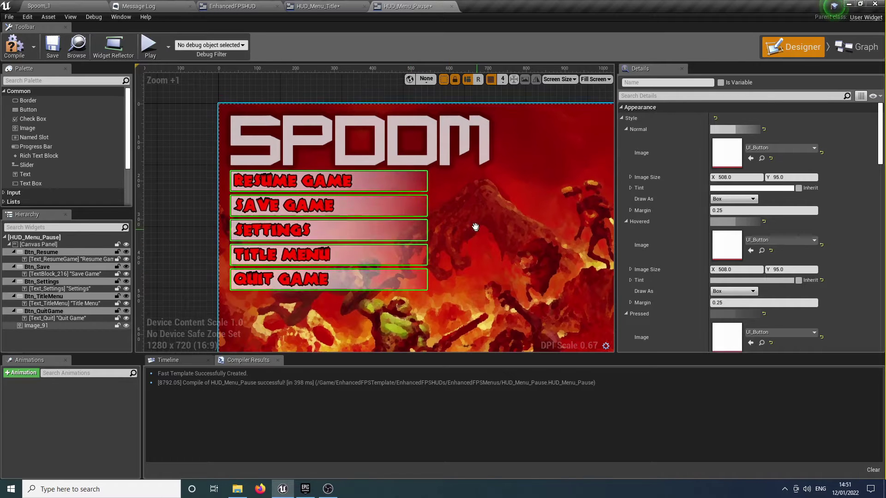
{"action": "right_click_drag", "start_coordinate": [476, 230], "coordinate": [473, 193]}
{"action": "left_click", "coordinate": [15, 45]}
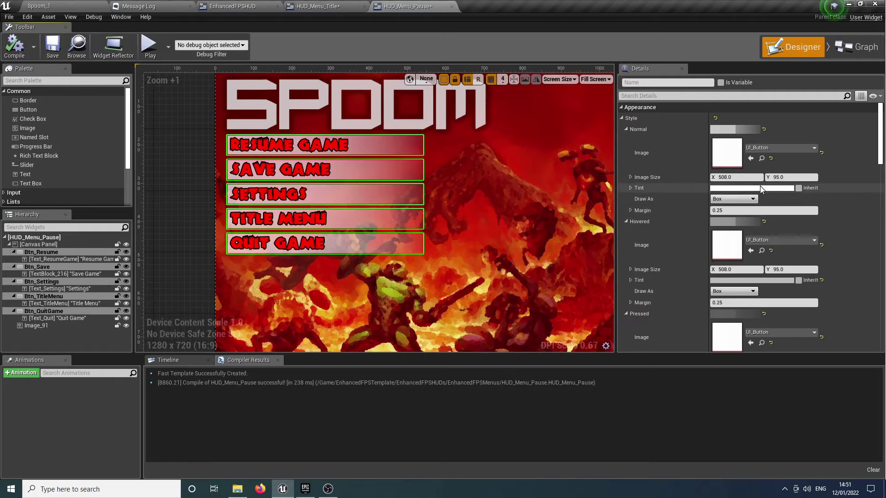
Step: Set Draw As to None for the Normal style of the five pause menu buttons
{"action": "left_click", "coordinate": [743, 200]}
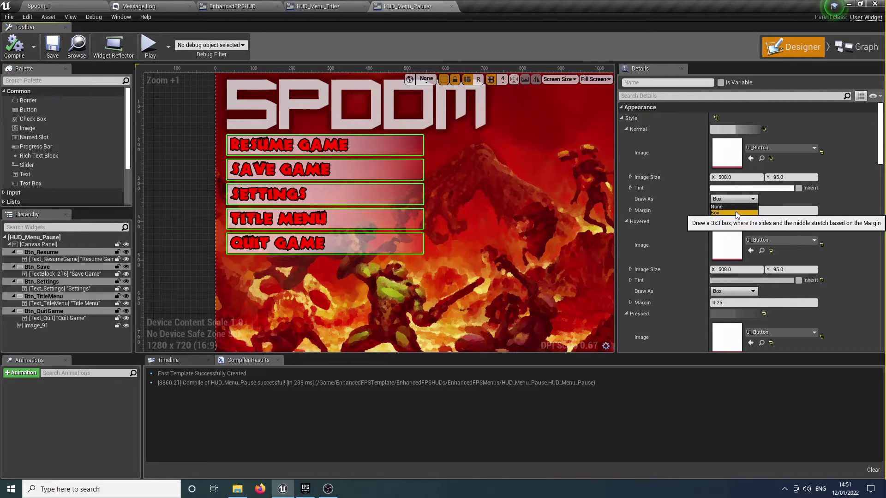
{"action": "left_click", "coordinate": [736, 210]}
{"action": "scroll", "coordinate": [781, 206], "scroll_direction": "down", "scroll_amount": 5}
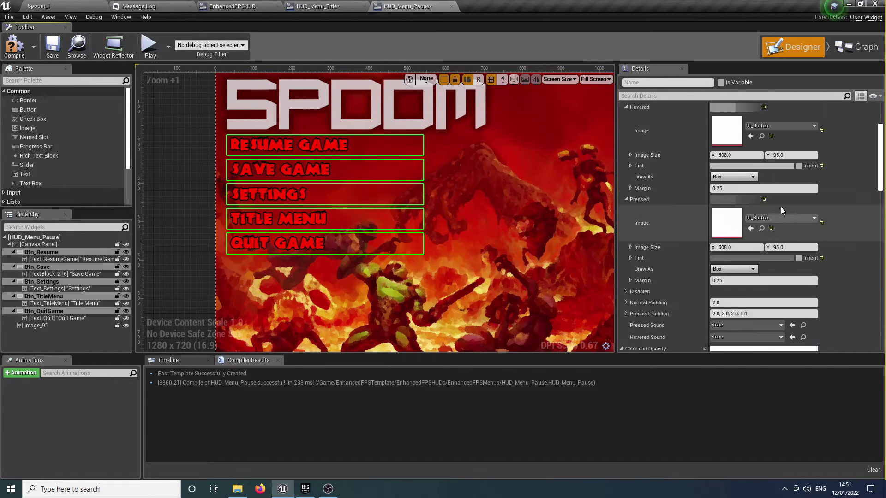
Step: Set Draw As to None for the Pressed style of the five pause menu buttons and compile the widget
{"action": "left_click", "coordinate": [733, 269]}
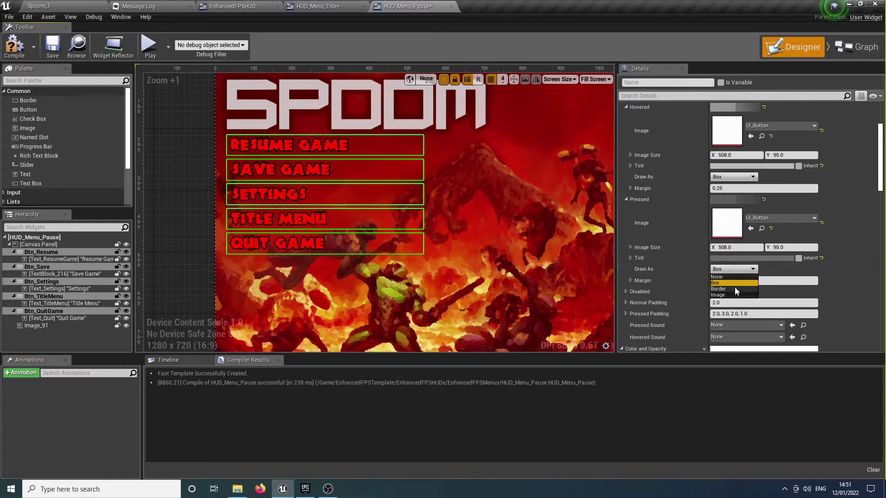
{"action": "left_click", "coordinate": [733, 277]}
{"action": "left_click", "coordinate": [14, 48]}
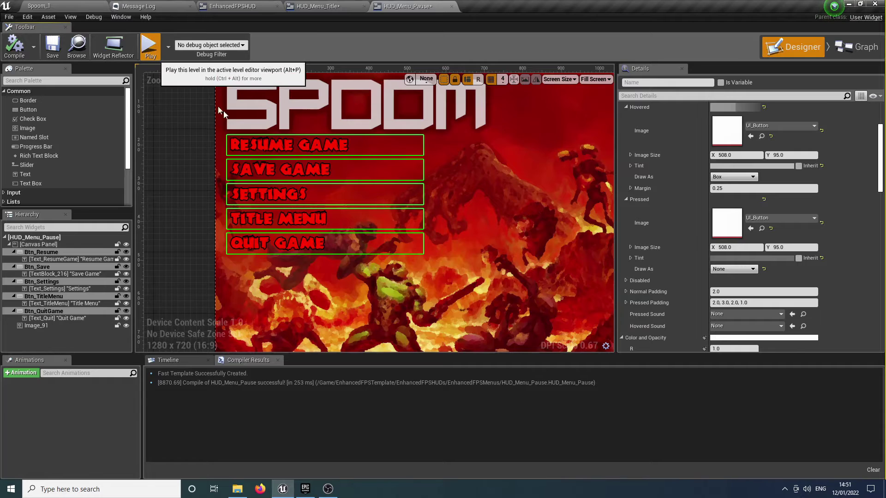
Step: Run the game preview, check the pause menu buttons, open the title menu from there, and end the preview
{"action": "left_click", "coordinate": [151, 46]}
{"action": "key", "text": "p"}
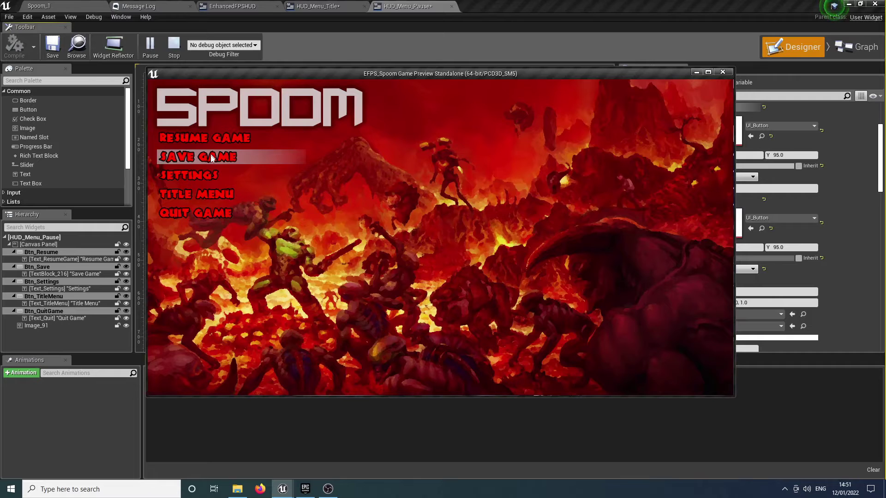
{"action": "left_click", "coordinate": [217, 194]}
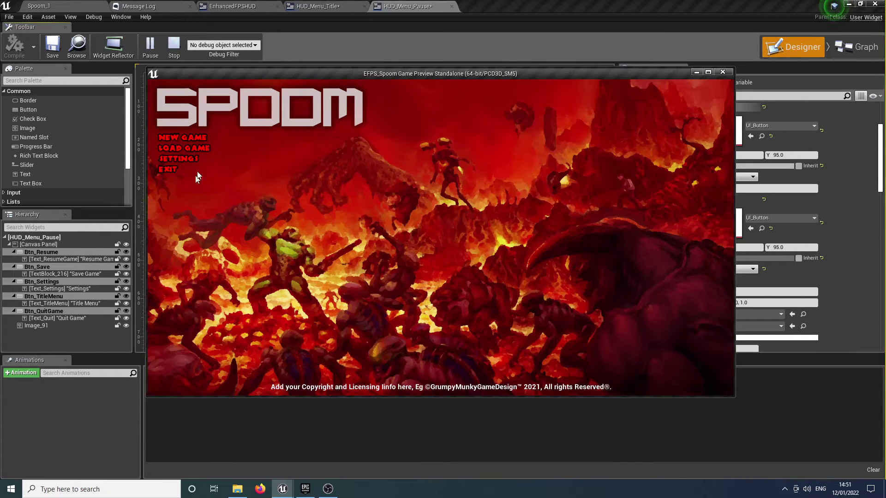
{"action": "key", "text": "Escape"}
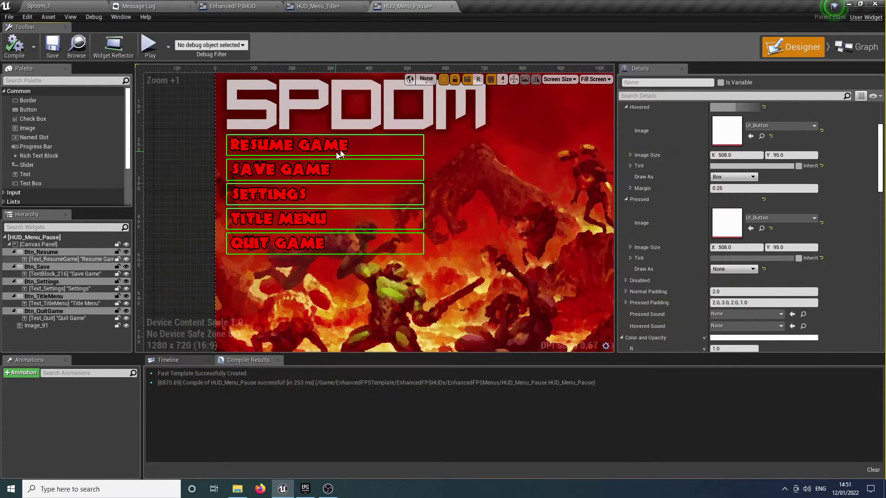
Step: In HUD_Menu_Title, set the font size of the New Game, Load Game, Settings and Exit labels to 36
{"action": "left_click", "coordinate": [333, 6]}
{"action": "scroll", "coordinate": [804, 227], "scroll_direction": "down", "scroll_amount": 3}
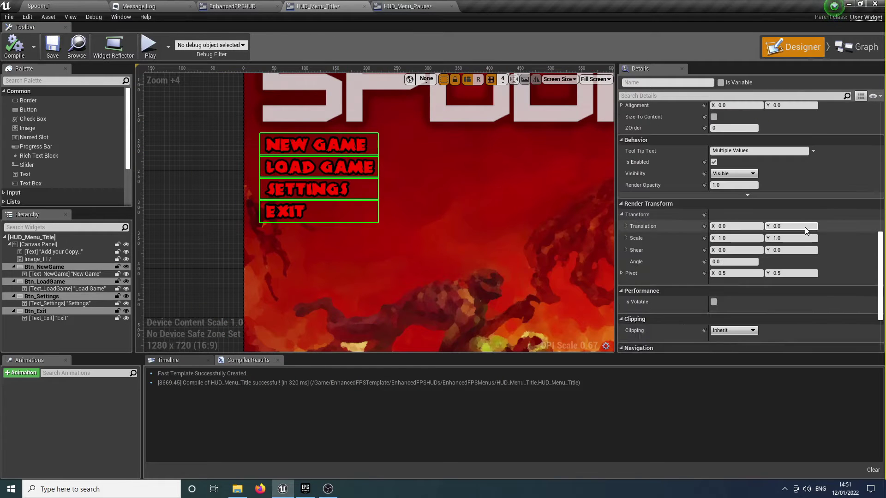
{"action": "scroll", "coordinate": [804, 227], "scroll_direction": "up", "scroll_amount": 5}
{"action": "scroll", "coordinate": [804, 226], "scroll_direction": "up", "scroll_amount": 6}
{"action": "scroll", "coordinate": [805, 226], "scroll_direction": "up", "scroll_amount": 6}
{"action": "scroll", "coordinate": [804, 226], "scroll_direction": "down", "scroll_amount": 10}
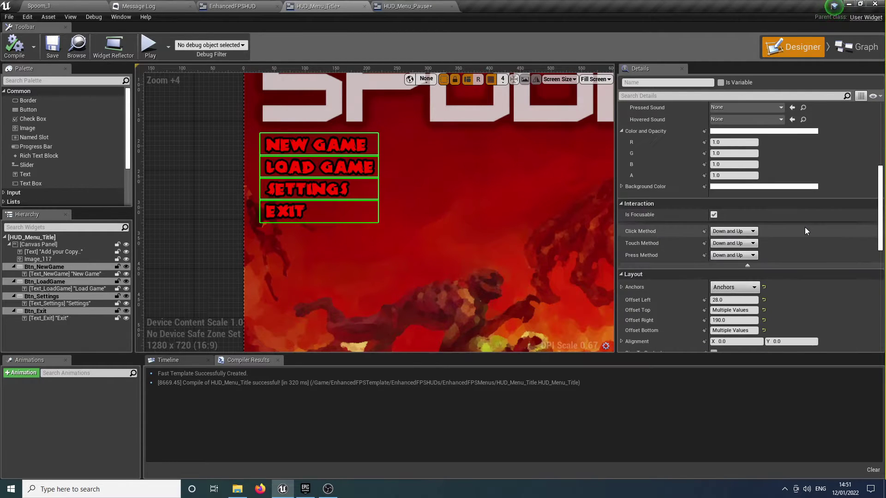
{"action": "left_click", "coordinate": [44, 274]}
{"action": "left_click", "coordinate": [63, 288], "text": "ctrl"}
{"action": "left_click", "coordinate": [66, 303], "text": "ctrl"}
{"action": "left_click", "coordinate": [64, 319], "text": "ctrl"}
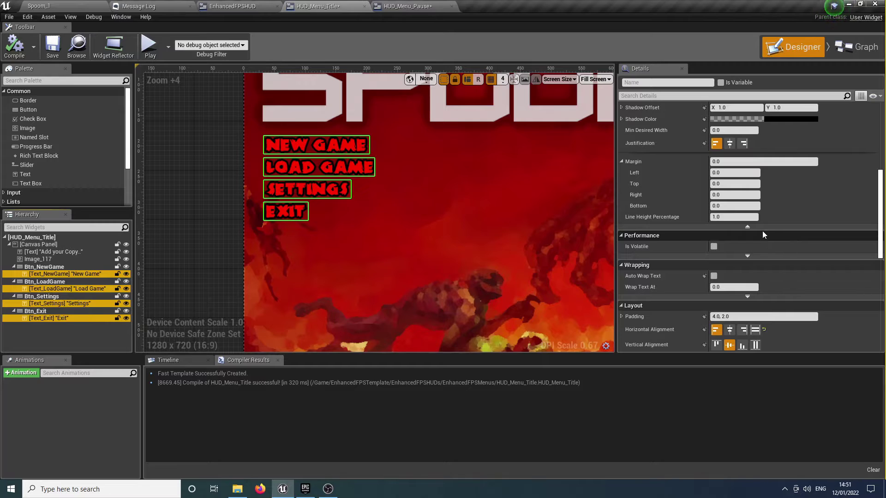
{"action": "scroll", "coordinate": [762, 228], "scroll_direction": "up", "scroll_amount": 15}
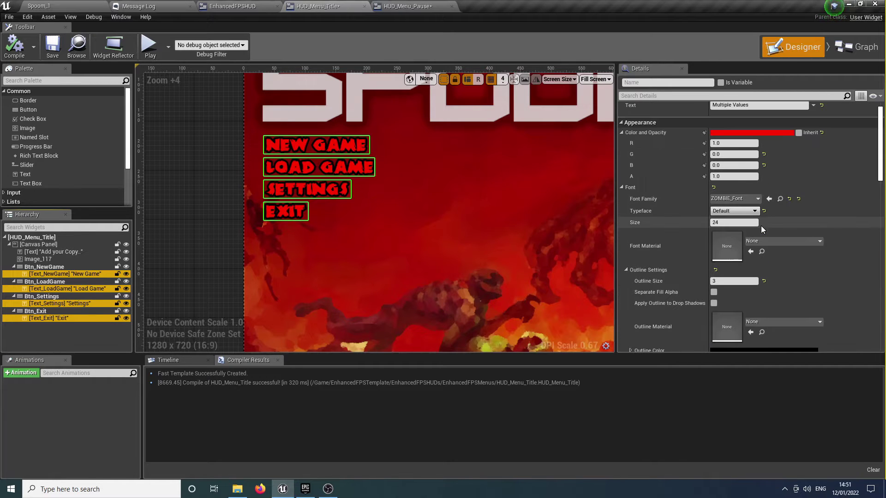
{"action": "left_click", "coordinate": [749, 225]}
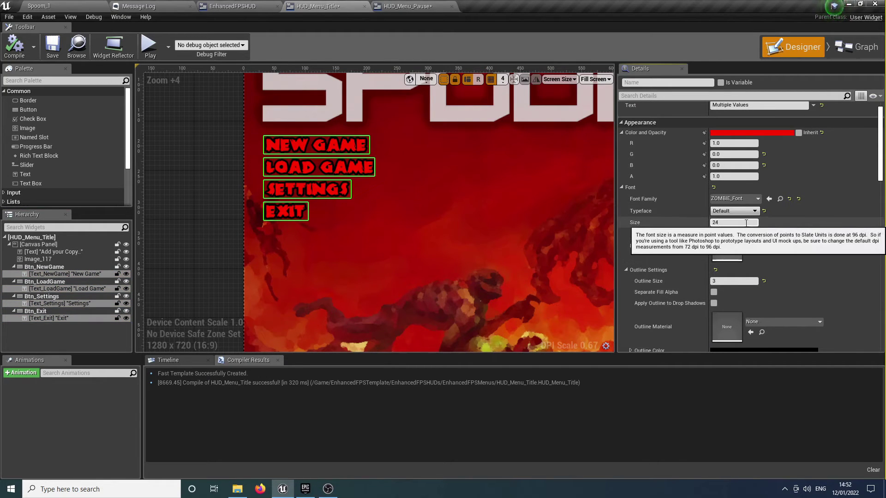
{"action": "type", "text": "36"}
{"action": "key", "text": "Return"}
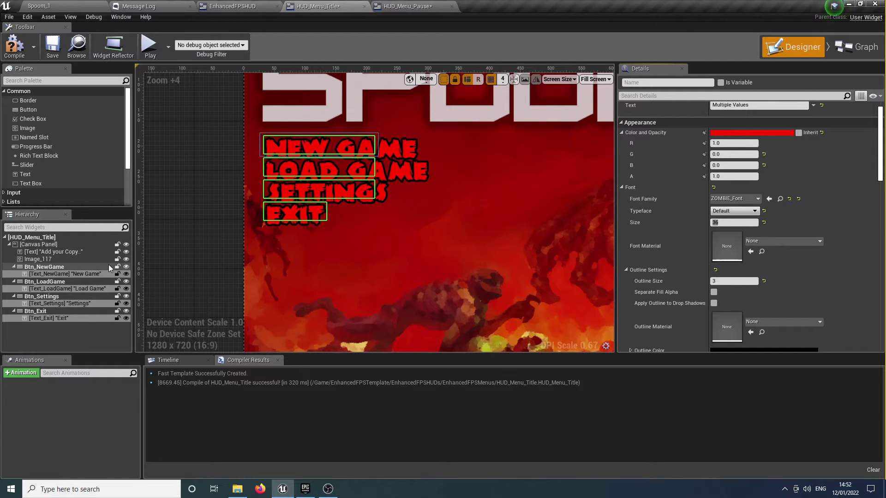
{"action": "left_click", "coordinate": [96, 280]}
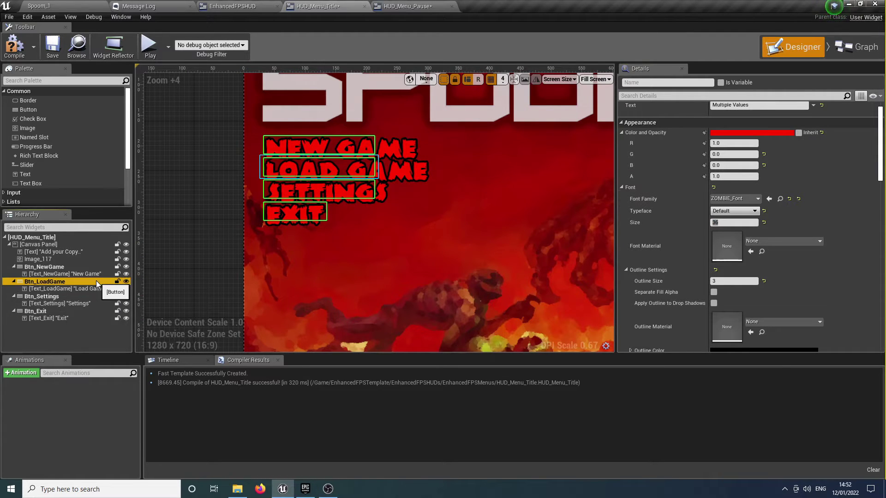
{"action": "left_click", "coordinate": [81, 296], "text": "ctrl"}
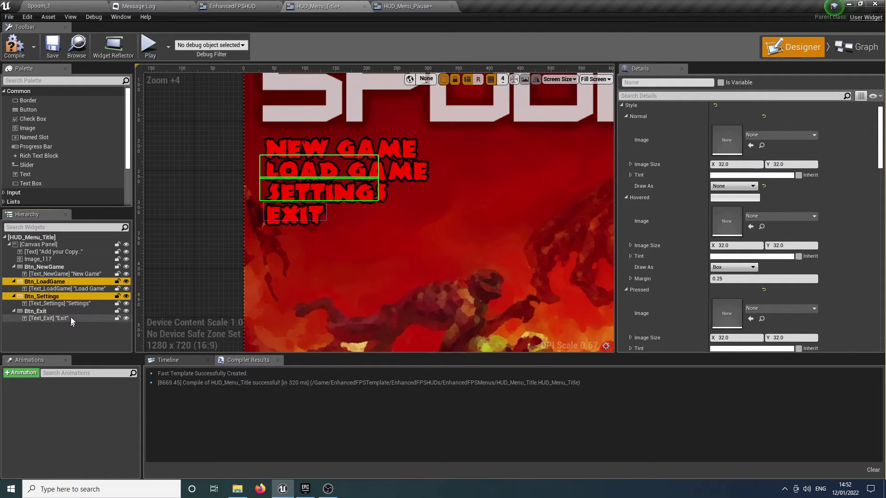
{"action": "left_click", "coordinate": [71, 311], "text": "ctrl"}
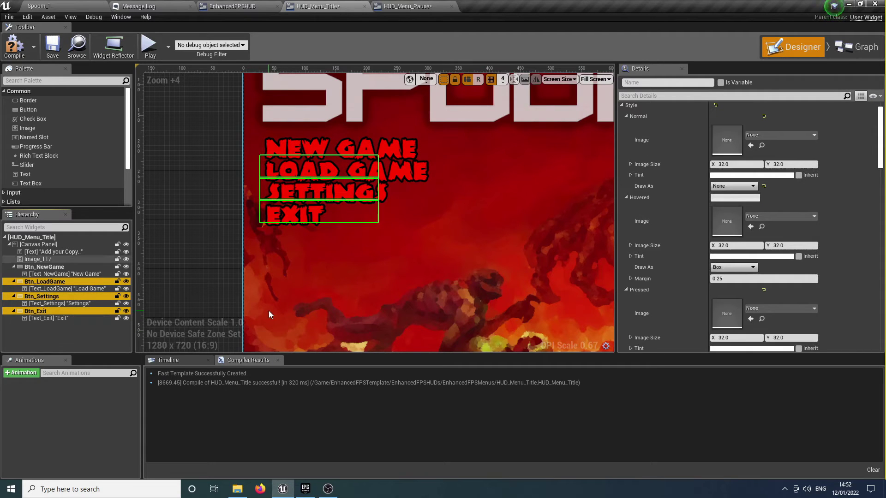
{"action": "key", "text": "Down"}
{"action": "left_click", "coordinate": [79, 312]}
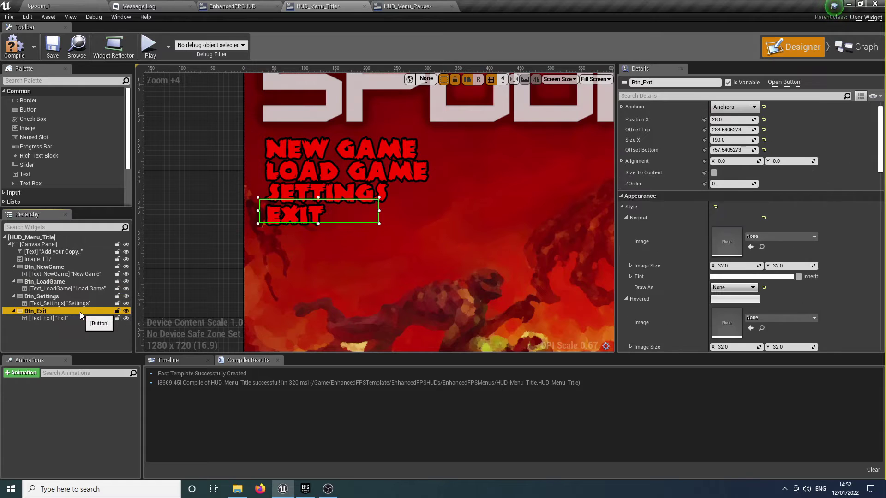
{"action": "left_click", "coordinate": [76, 295], "text": "ctrl"}
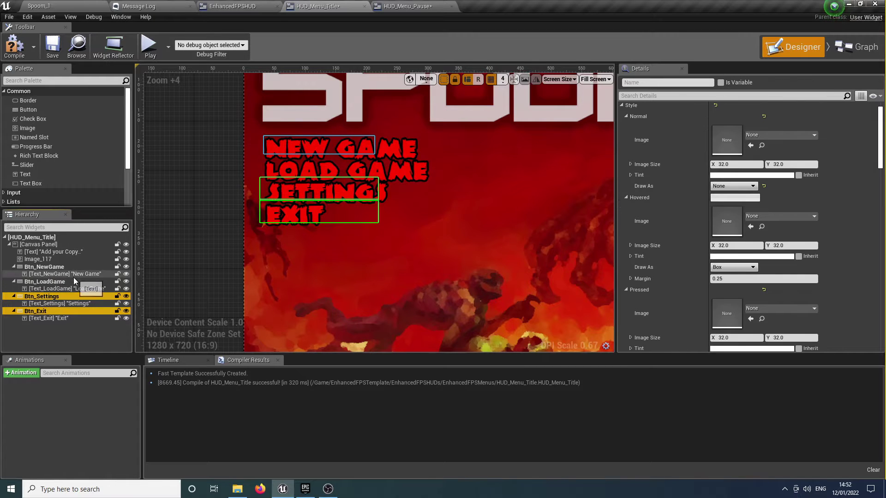
{"action": "left_click", "coordinate": [69, 281], "text": "ctrl"}
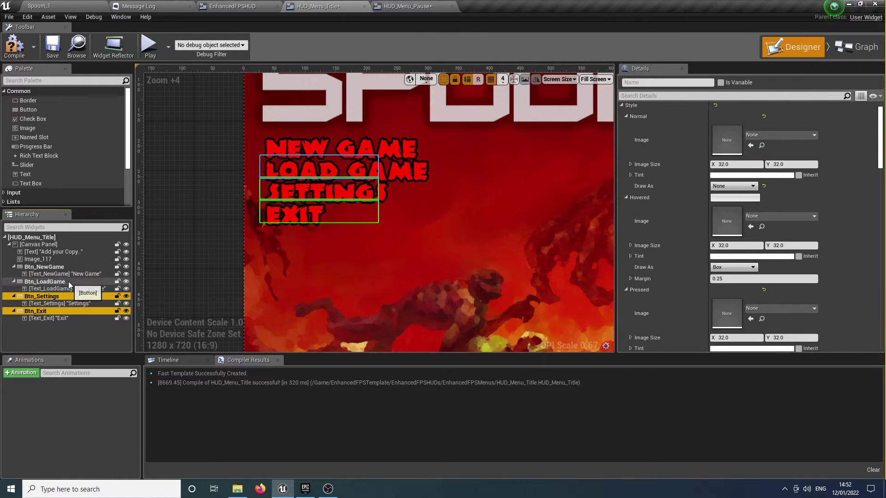
{"action": "left_click", "coordinate": [67, 267], "text": "ctrl"}
{"action": "right_click_drag", "start_coordinate": [438, 265], "coordinate": [383, 284]}
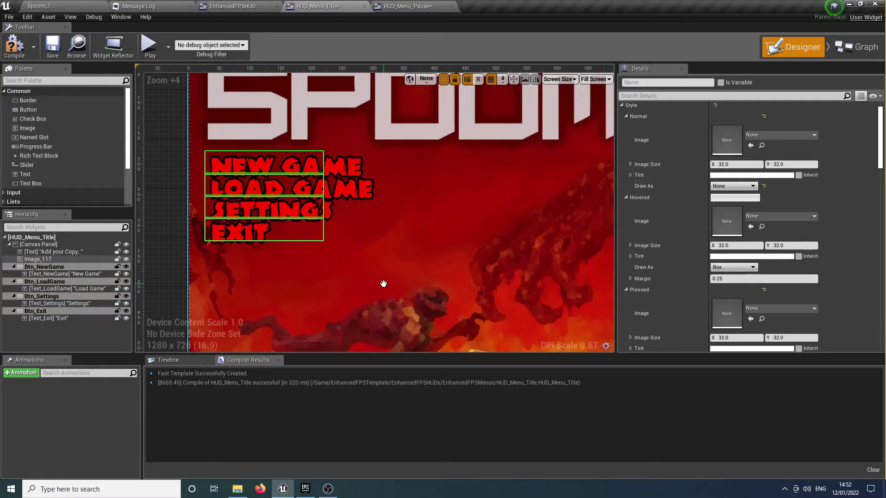
{"action": "left_click", "coordinate": [77, 267], "text": "ctrl"}
{"action": "left_click", "coordinate": [368, 260]}
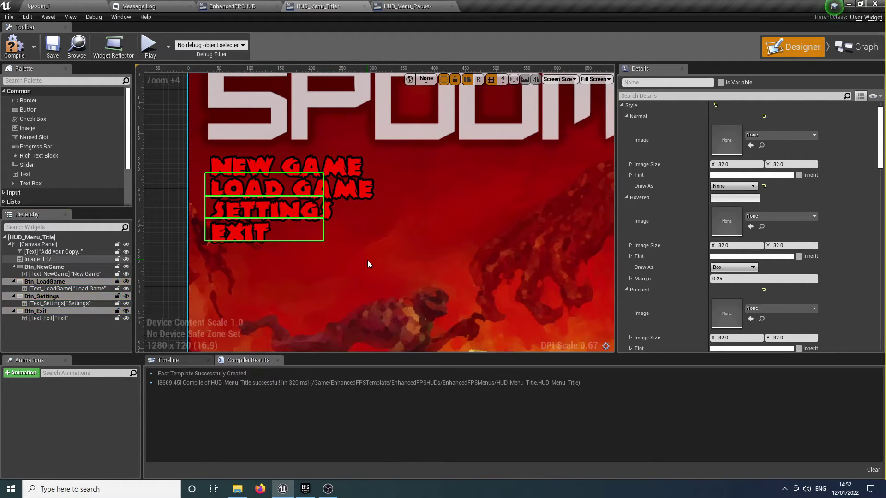
{"action": "right_click", "coordinate": [367, 261]}
{"action": "right_click_drag", "start_coordinate": [297, 246], "coordinate": [334, 226]}
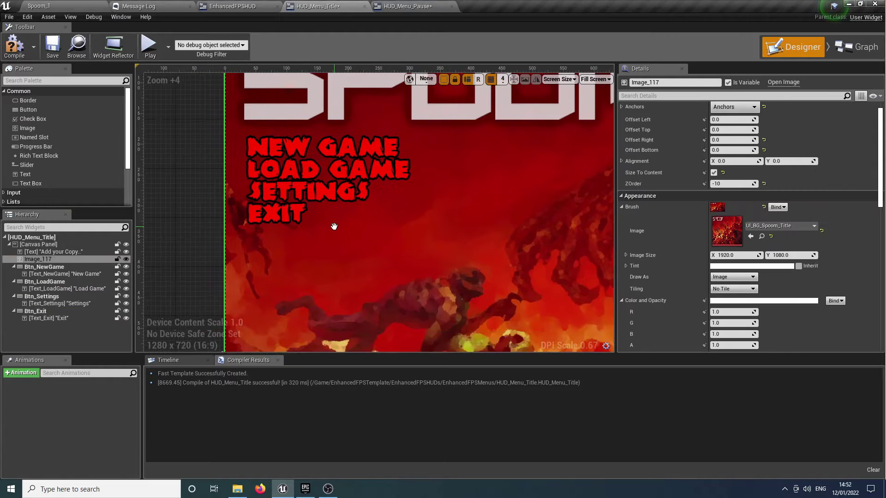
{"action": "left_click", "coordinate": [322, 173]}
{"action": "left_click", "coordinate": [330, 198], "text": "ctrl"}
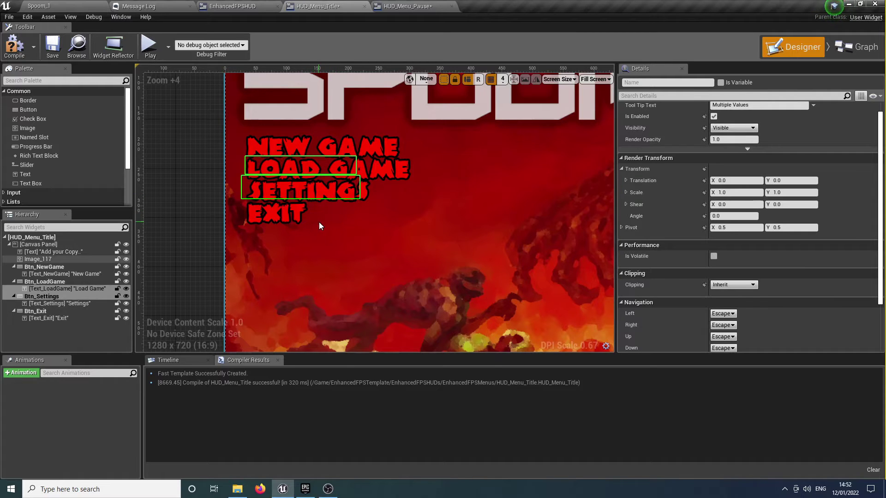
Step: Space out the Load Game, Settings and Exit buttons downward, placing Load Game at Offset Top 228
{"action": "left_click", "coordinate": [56, 282]}
{"action": "left_click", "coordinate": [58, 296], "text": "ctrl"}
{"action": "left_click", "coordinate": [51, 311], "text": "ctrl"}
{"action": "right_click_drag", "start_coordinate": [251, 274], "coordinate": [254, 300]}
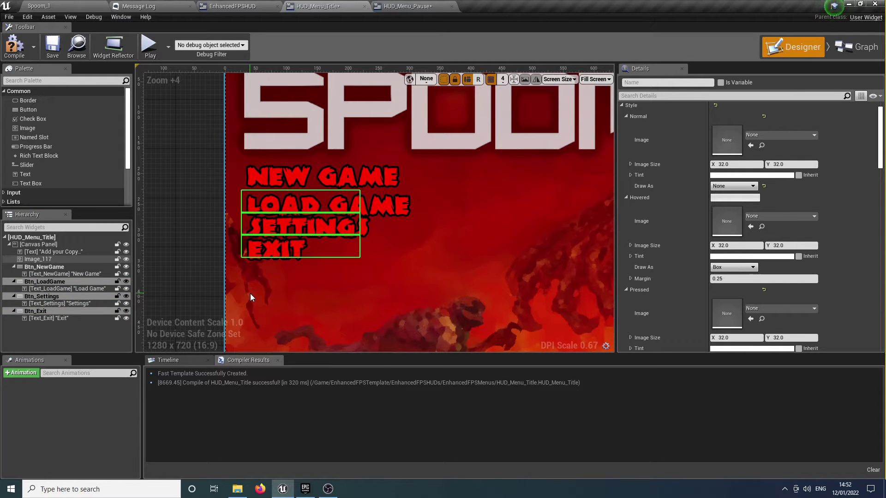
{"action": "left_click", "coordinate": [89, 281], "text": "ctrl"}
{"action": "right_click_drag", "start_coordinate": [364, 281], "coordinate": [346, 266]}
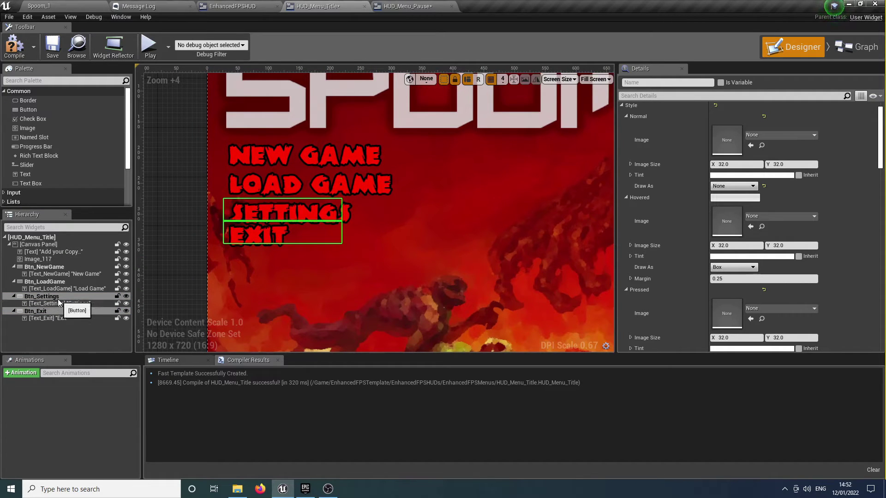
Step: Nudge the Exit button down to Offset Top 328 and compile the title menu widget
{"action": "left_click", "coordinate": [37, 311]}
{"action": "right_click_drag", "start_coordinate": [394, 272], "coordinate": [395, 255]}
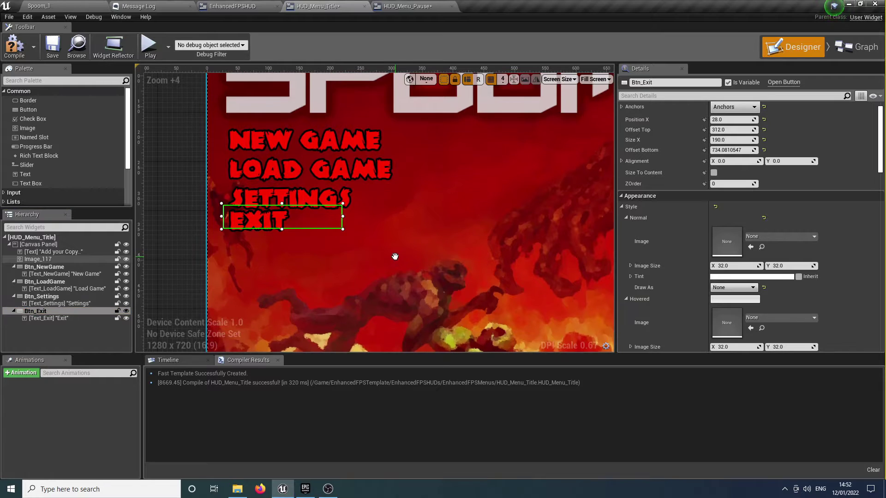
{"action": "key", "text": "Down"}
{"action": "key", "text": "Down"}
{"action": "key", "text": "Down"}
{"action": "key", "text": "Down"}
{"action": "key", "text": "Down"}
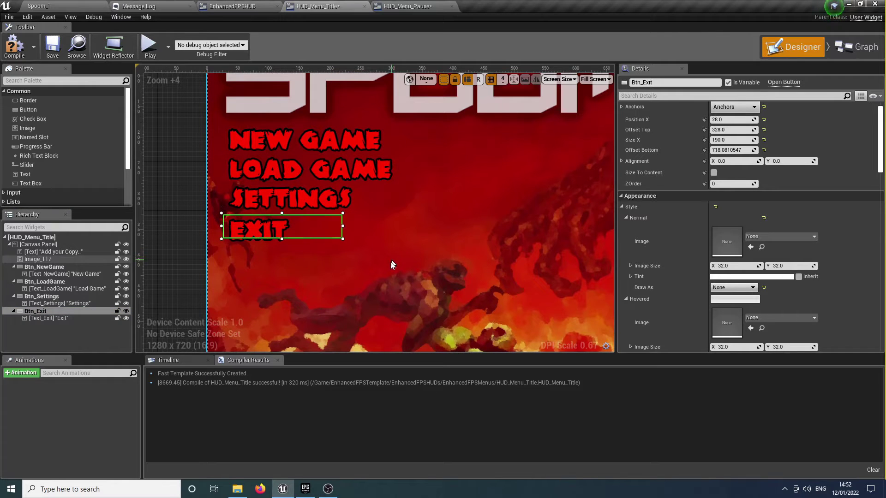
{"action": "left_click", "coordinate": [389, 271]}
{"action": "key", "text": "F7"}
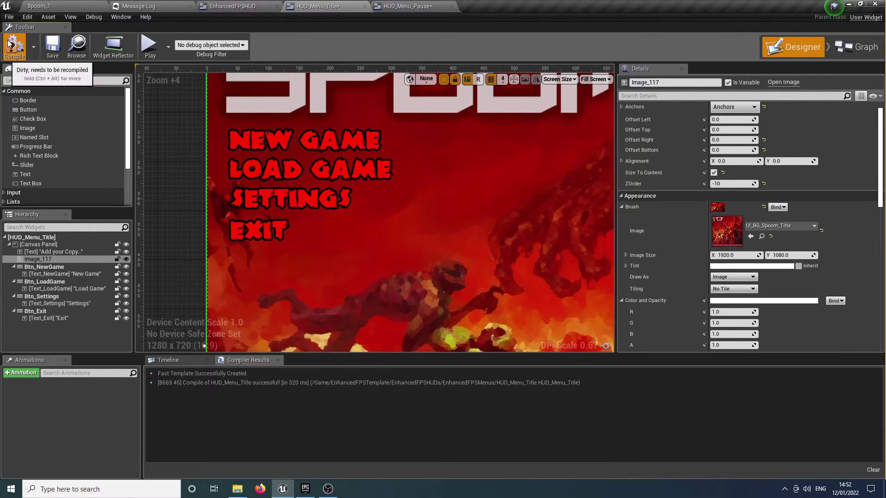
Step: Run the game preview, go from the pause menu to the title menu, check its buttons' hover areas, and close the preview
{"action": "left_click", "coordinate": [145, 47]}
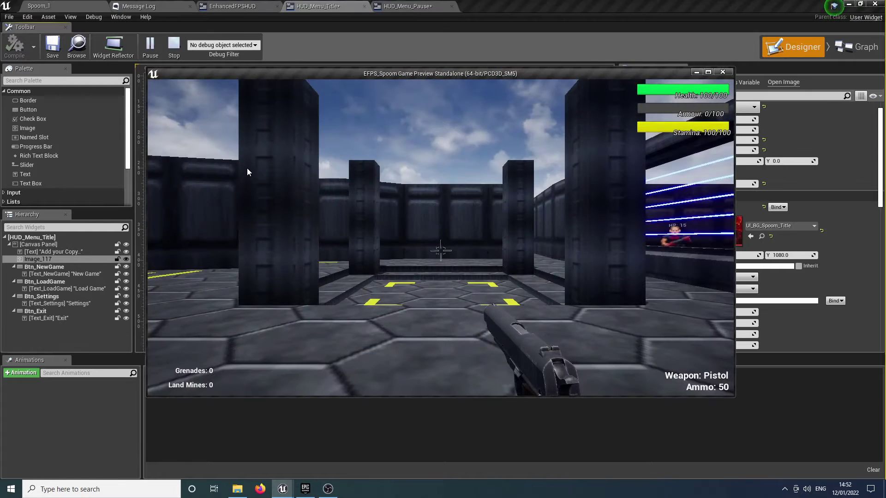
{"action": "key", "text": "Escape"}
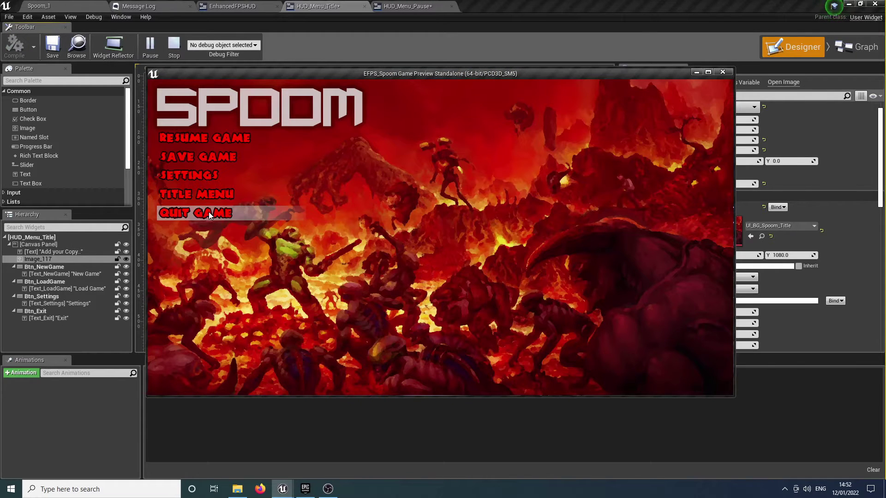
{"action": "left_click", "coordinate": [213, 197]}
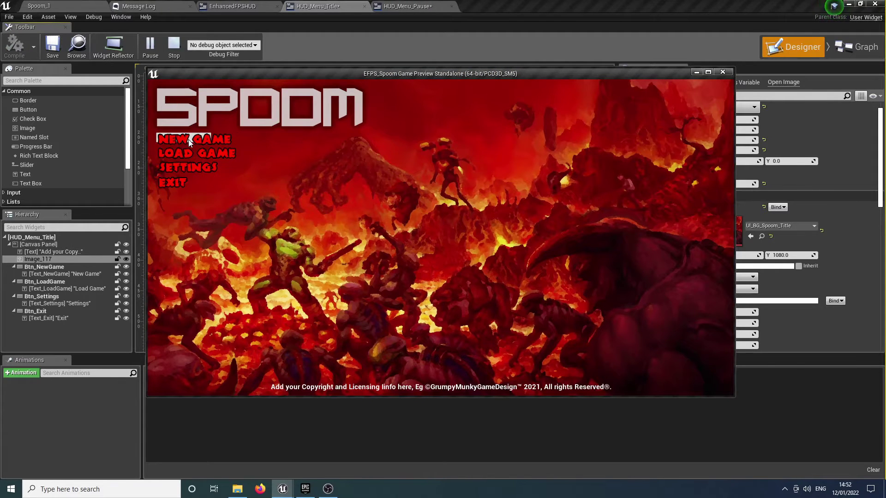
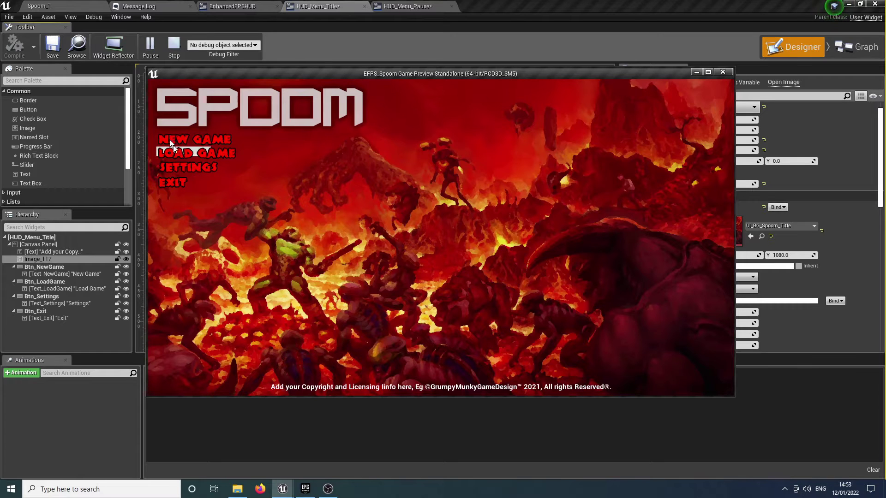
{"action": "left_click", "coordinate": [728, 73]}
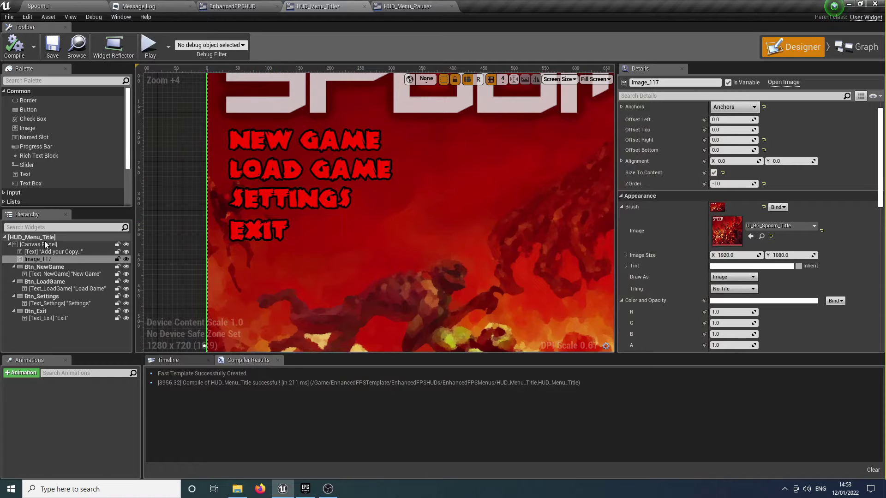
Step: Enlarge the New Game button to enclose its whole label, with Size X about 278
{"action": "left_click", "coordinate": [51, 261]}
{"action": "left_click", "coordinate": [51, 266]}
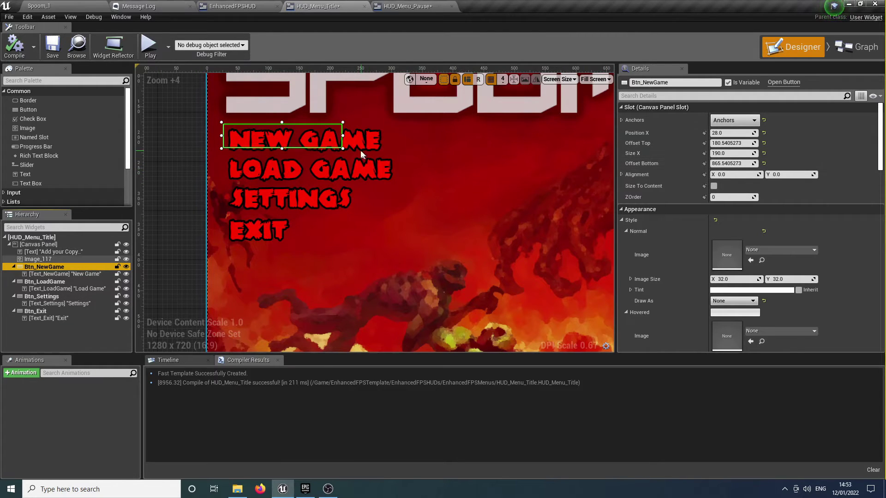
{"action": "left_click_drag", "start_coordinate": [347, 149], "coordinate": [386, 153]}
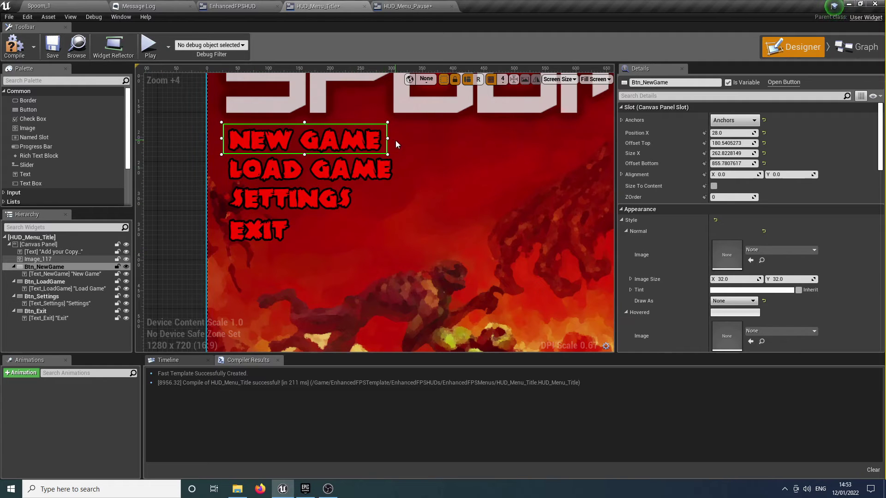
{"action": "left_click_drag", "start_coordinate": [389, 139], "coordinate": [398, 139]}
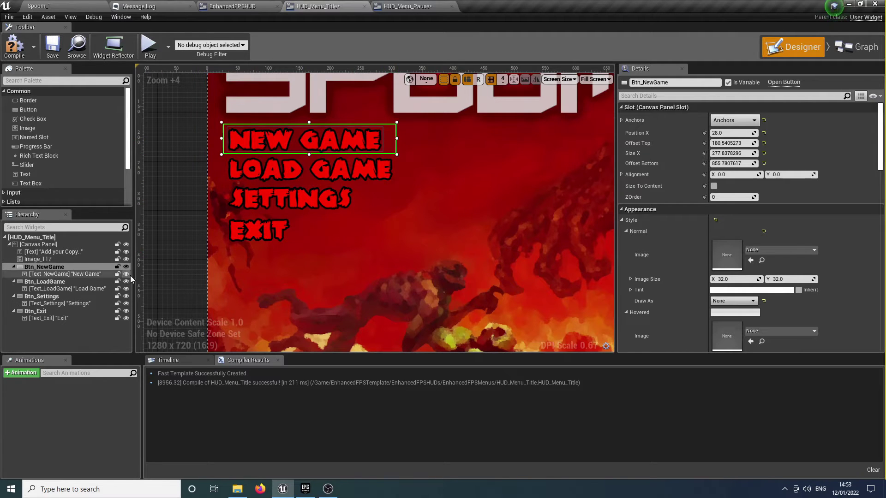
Step: Enlarge the Load Game and Settings buttons to enclose their labels, with Size X about 277 and 270 respectively
{"action": "left_click", "coordinate": [105, 282]}
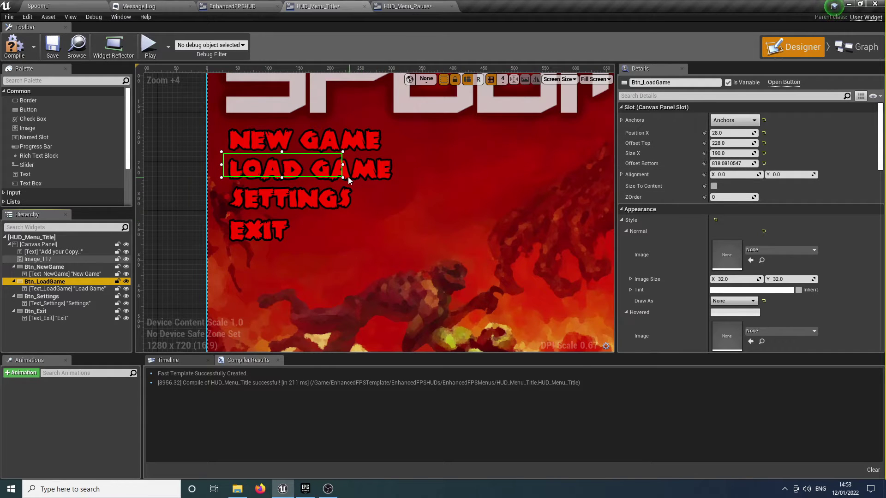
{"action": "left_click_drag", "start_coordinate": [343, 177], "coordinate": [396, 184]}
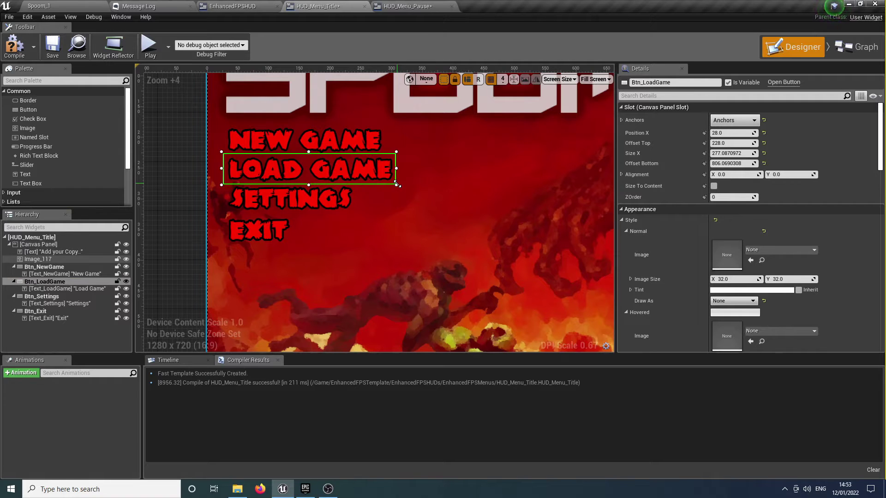
{"action": "left_click", "coordinate": [55, 296]}
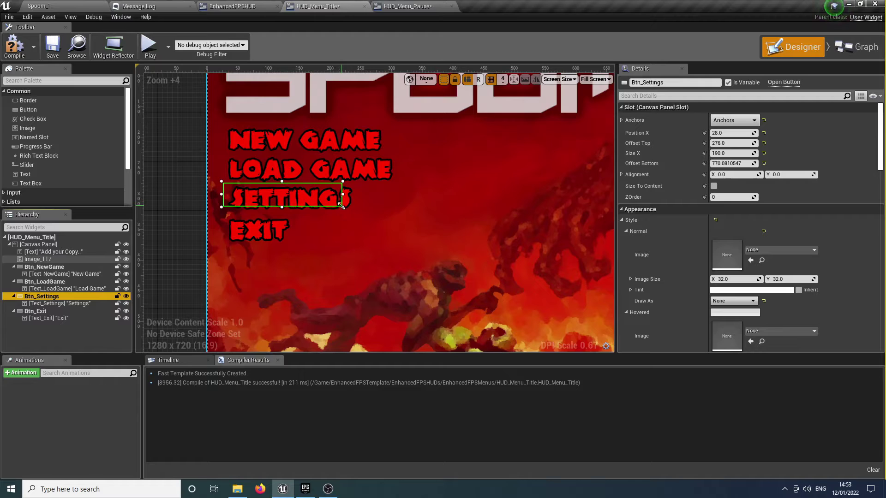
{"action": "left_click_drag", "start_coordinate": [342, 207], "coordinate": [389, 215]}
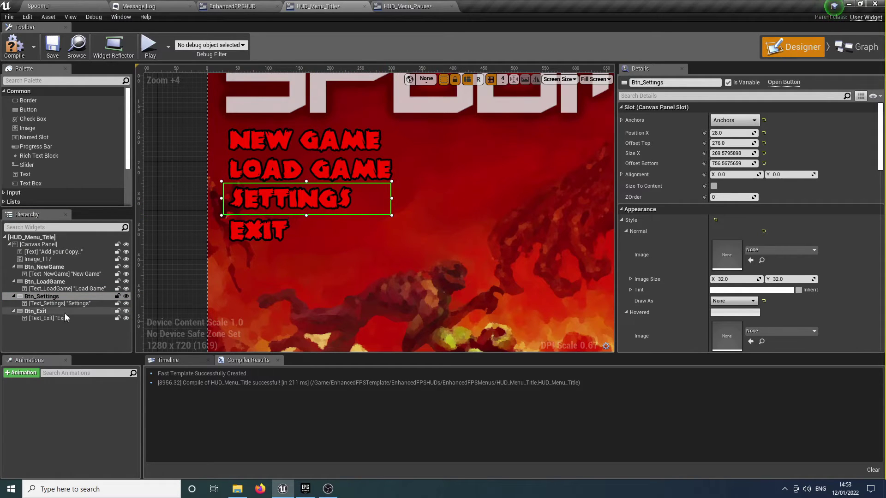
Step: Enlarge the Exit button to Size X about 277, widen the Settings button slightly to match, and compile the title menu widget
{"action": "left_click", "coordinate": [51, 311]}
{"action": "left_click_drag", "start_coordinate": [343, 239], "coordinate": [392, 245]}
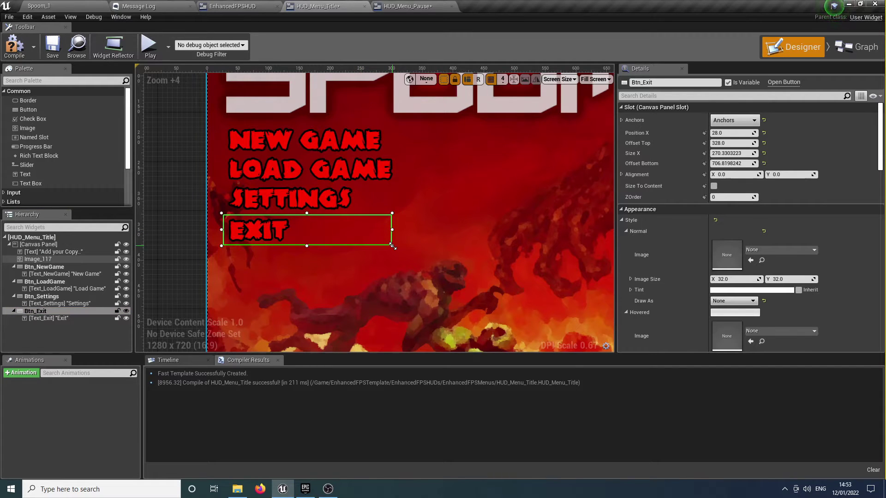
{"action": "left_click", "coordinate": [386, 200]}
{"action": "left_click_drag", "start_coordinate": [392, 198], "coordinate": [394, 198]}
{"action": "left_click", "coordinate": [375, 231]}
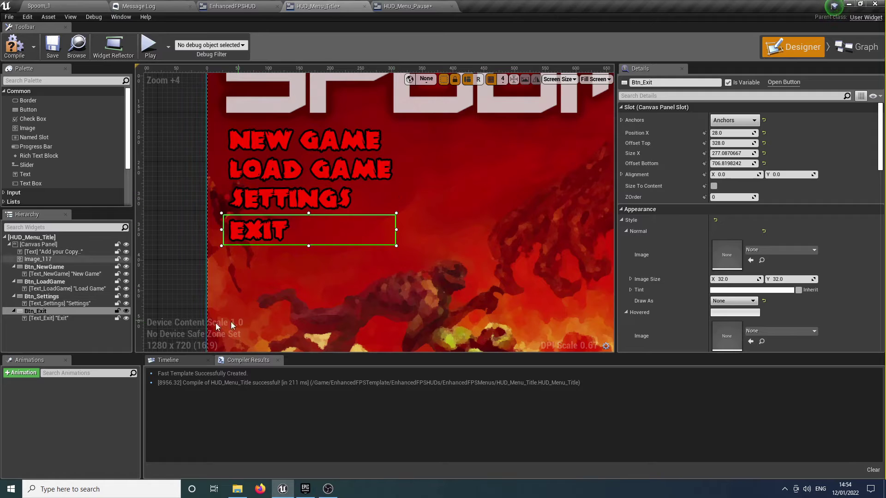
{"action": "left_click", "coordinate": [9, 48]}
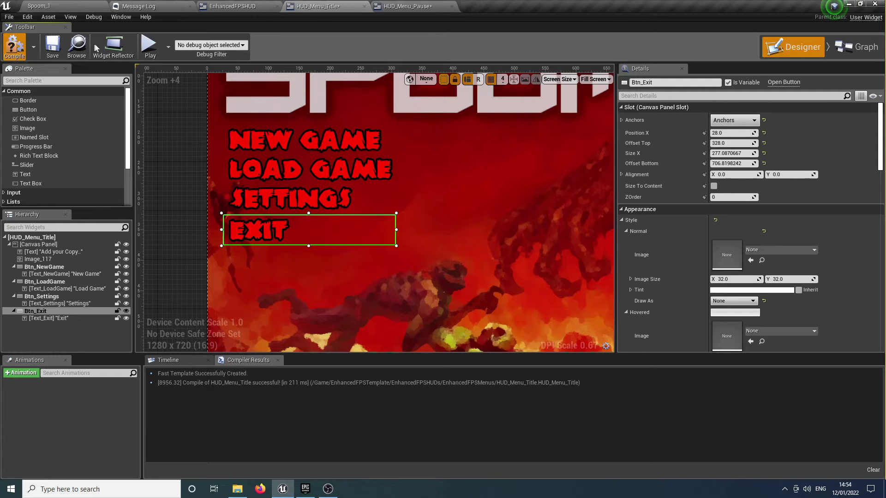
Step: Run the game preview, go from the pause menu to the title menu, check its buttons' hover areas, and exit the game
{"action": "left_click", "coordinate": [147, 45]}
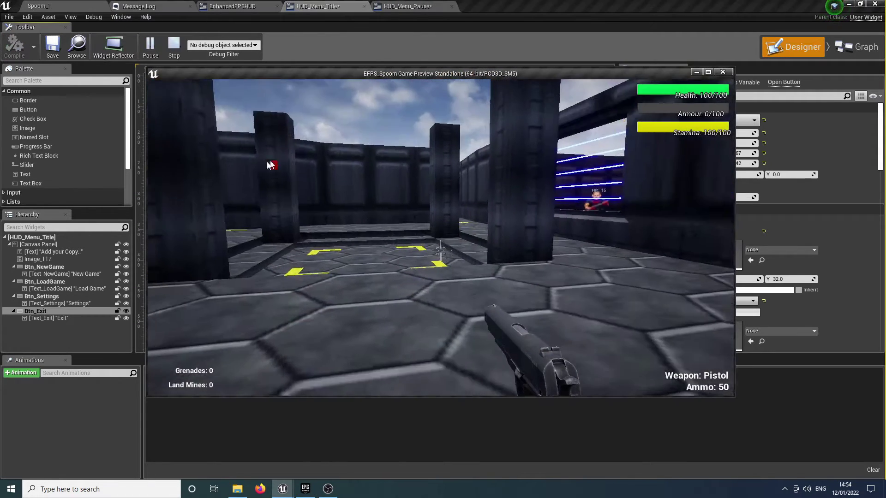
{"action": "key", "text": "Escape"}
{"action": "left_click", "coordinate": [221, 192]}
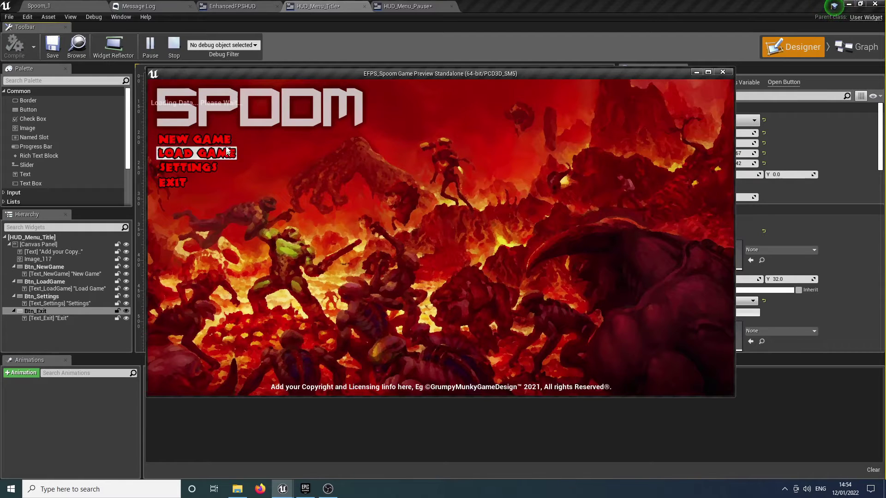
{"action": "left_click", "coordinate": [203, 144]}
{"action": "left_click", "coordinate": [464, 377]}
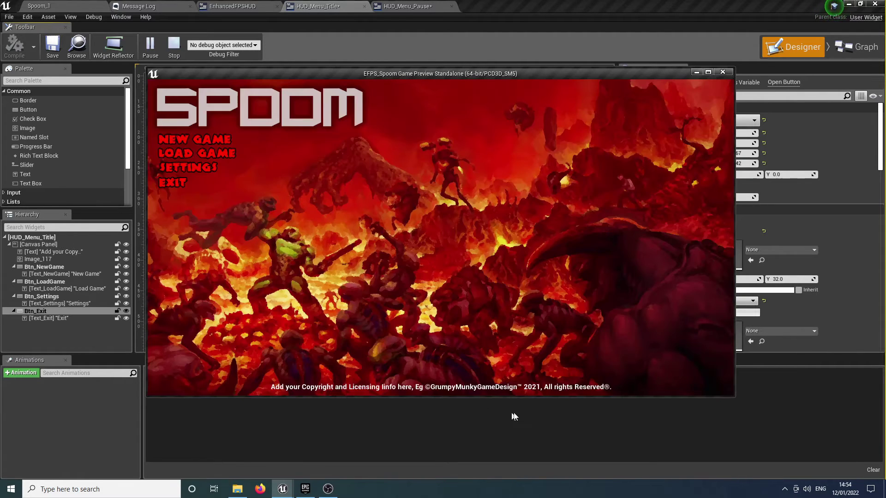
{"action": "left_click", "coordinate": [219, 185]}
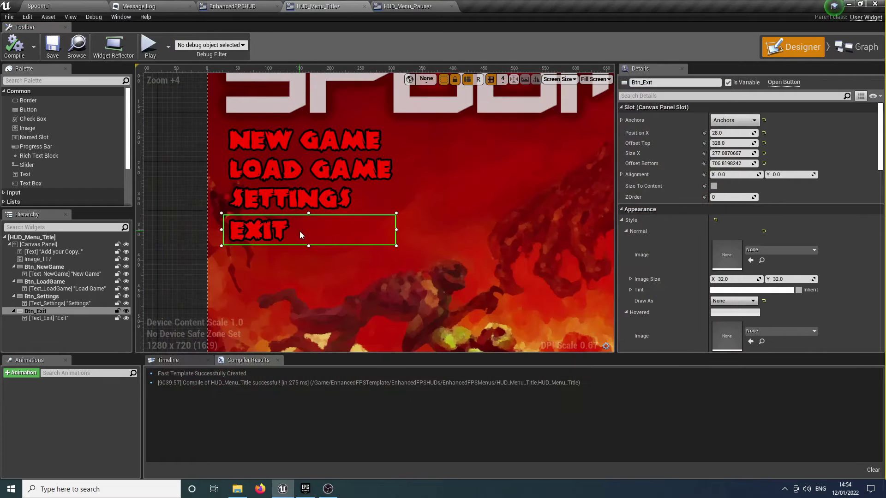
Step: Run the game preview again, inspect the pause menu's button spacing, and close the preview
{"action": "left_click", "coordinate": [148, 47]}
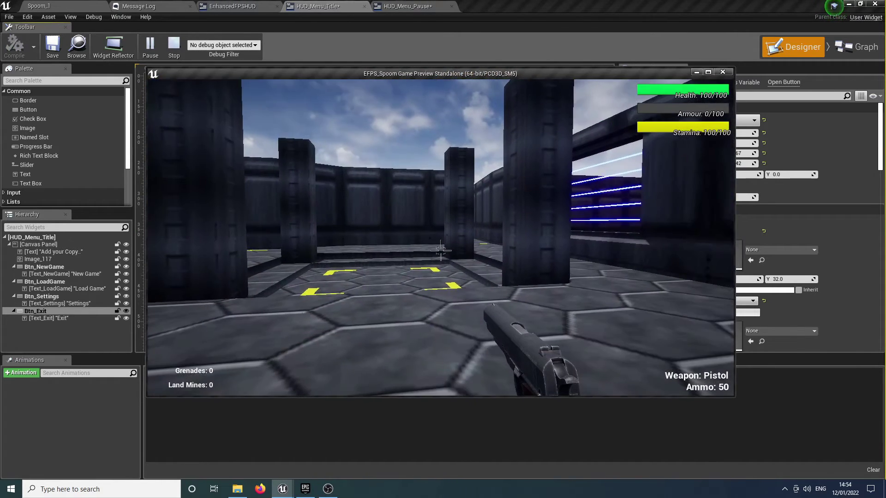
{"action": "key", "text": "Escape"}
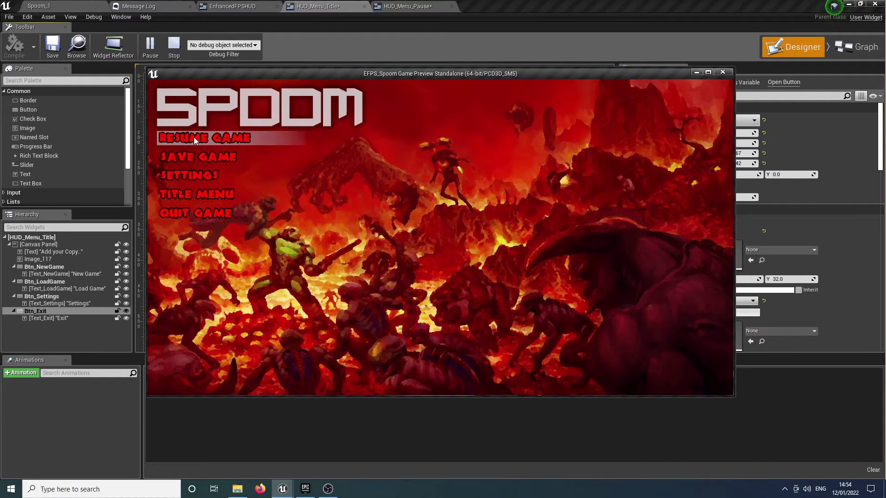
{"action": "key", "text": "Escape"}
Step: In HUD_Menu_Pause, move the Settings, Title Menu and Quit Game buttons upward to tighten the spacing between the menu buttons
{"action": "left_click", "coordinate": [402, 6]}
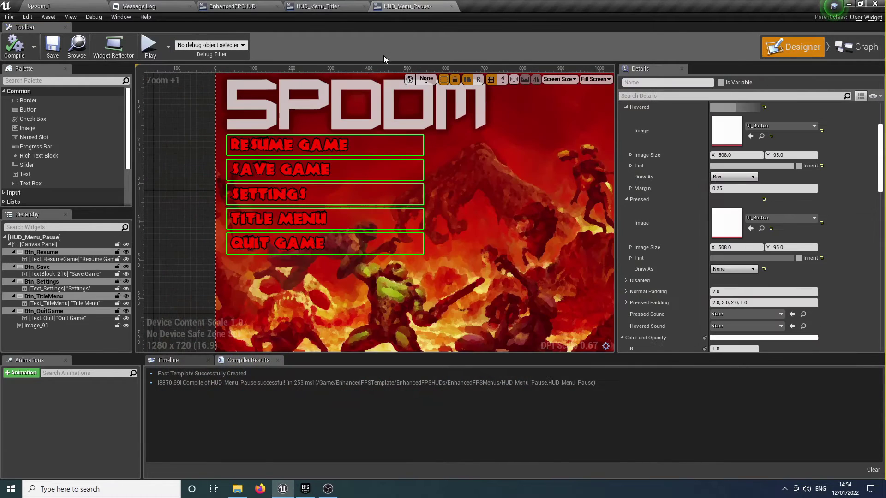
{"action": "left_click", "coordinate": [411, 144]}
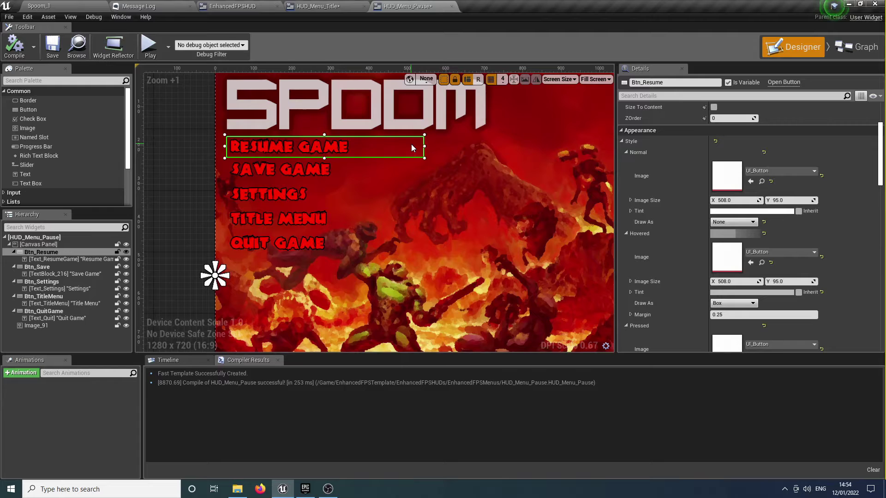
{"action": "left_click", "coordinate": [392, 172]}
{"action": "left_click", "coordinate": [379, 203]}
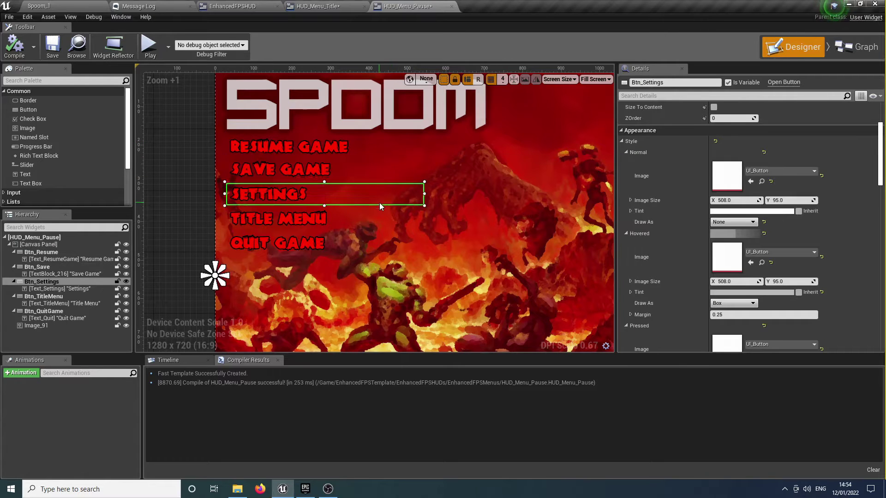
{"action": "left_click", "coordinate": [377, 221]}
{"action": "left_click", "coordinate": [375, 240]}
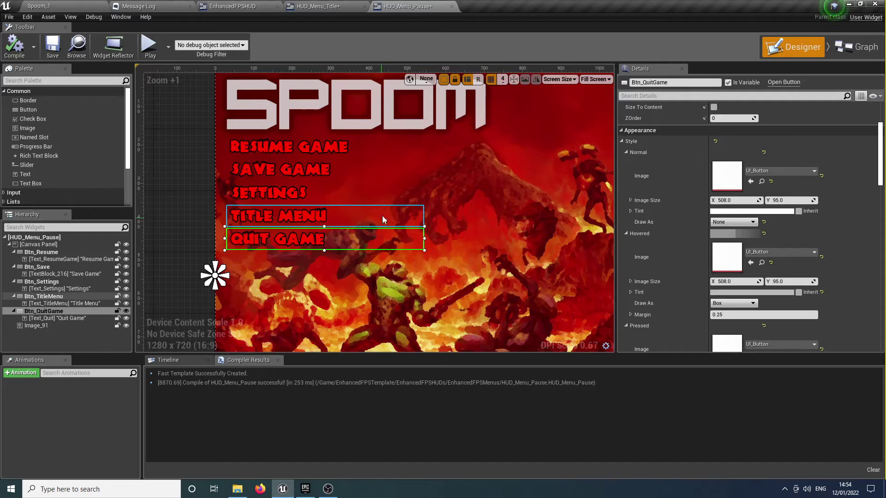
{"action": "left_click", "coordinate": [387, 215]}
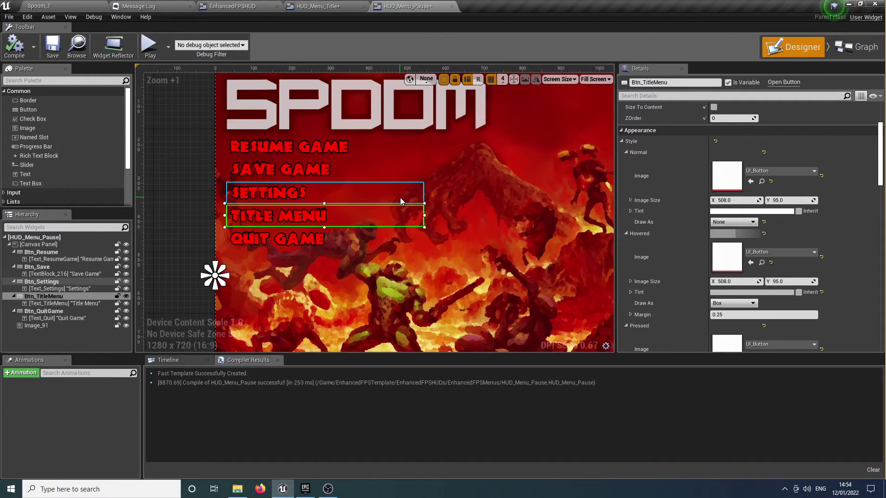
{"action": "left_click", "coordinate": [399, 195]}
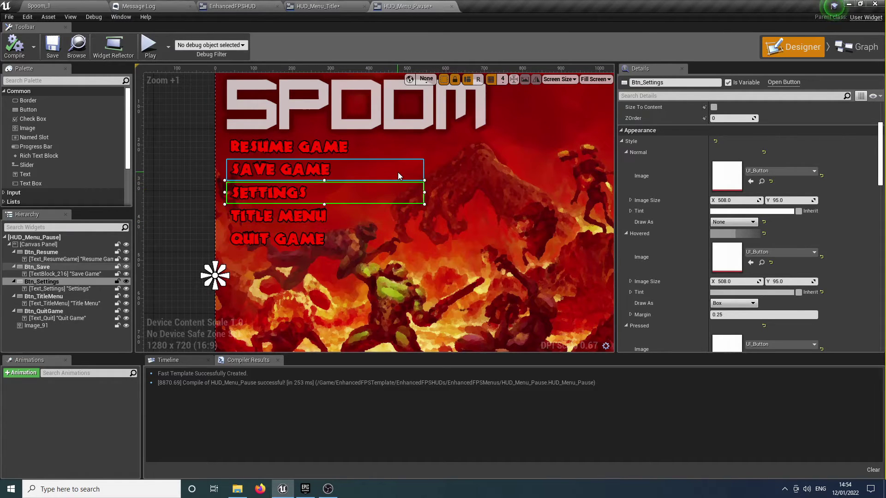
{"action": "left_click", "coordinate": [398, 173]}
{"action": "left_click", "coordinate": [397, 146]}
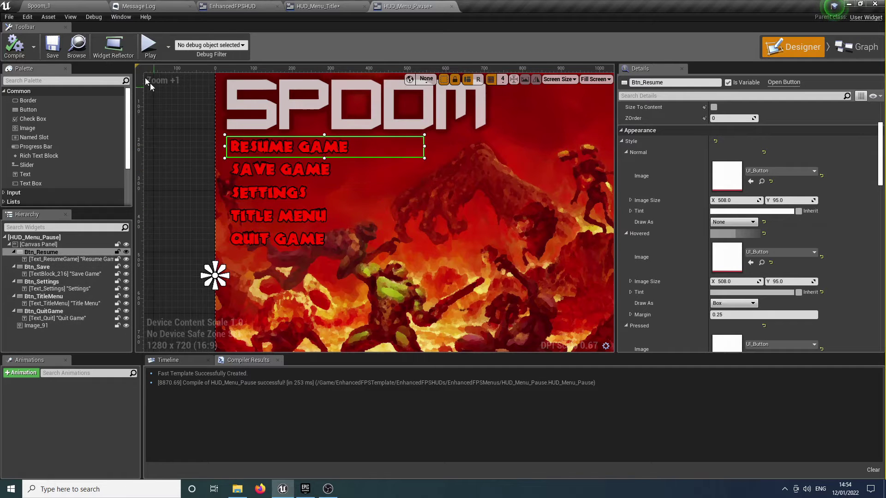
Step: Preview the game, check the hover areas in the pause and title menus, and leave through the title menu's Exit option
{"action": "left_click", "coordinate": [149, 45]}
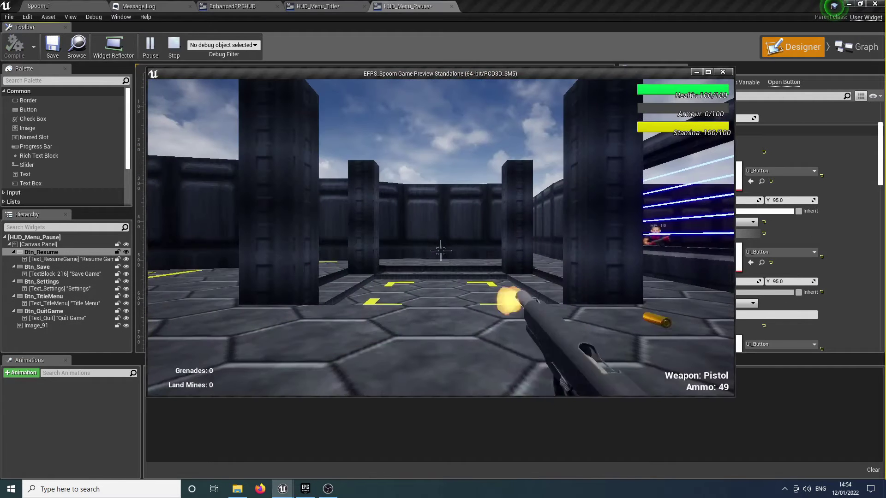
{"action": "left_click", "coordinate": [440, 251]}
{"action": "key", "text": "Escape"}
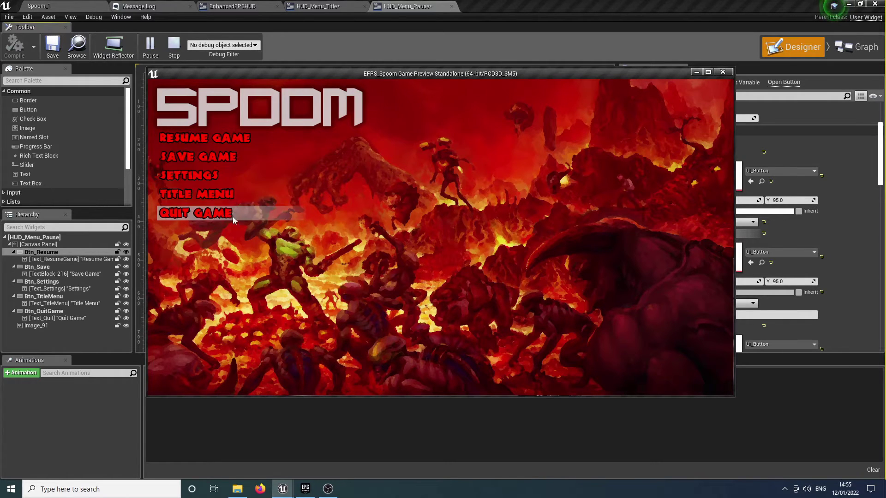
{"action": "left_click", "coordinate": [219, 196]}
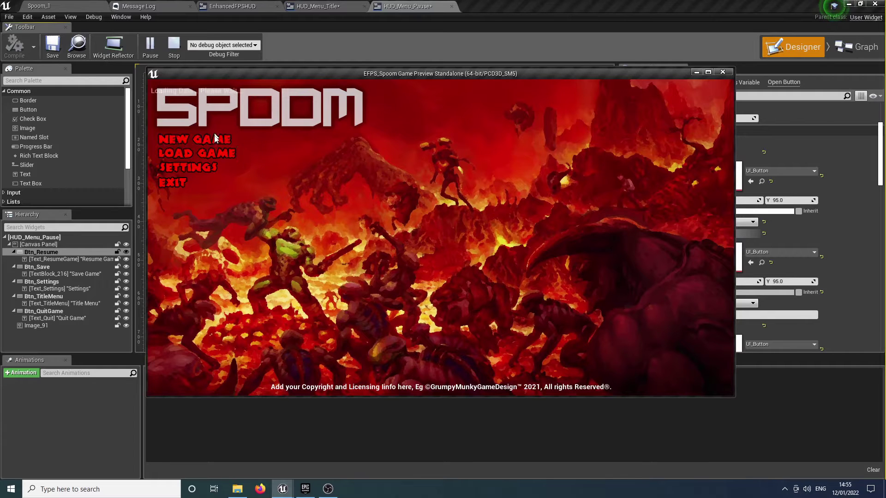
{"action": "left_click", "coordinate": [190, 183]}
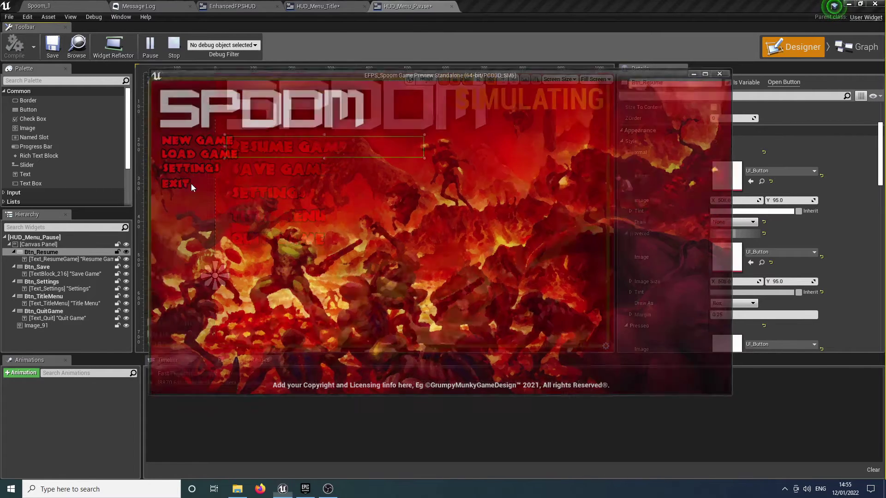
Step: Open the HUD_Menu_Save widget and set the font family of its three save slot labels to ZOMBIE_Font
{"action": "right_click_drag", "start_coordinate": [451, 216], "coordinate": [364, 189]}
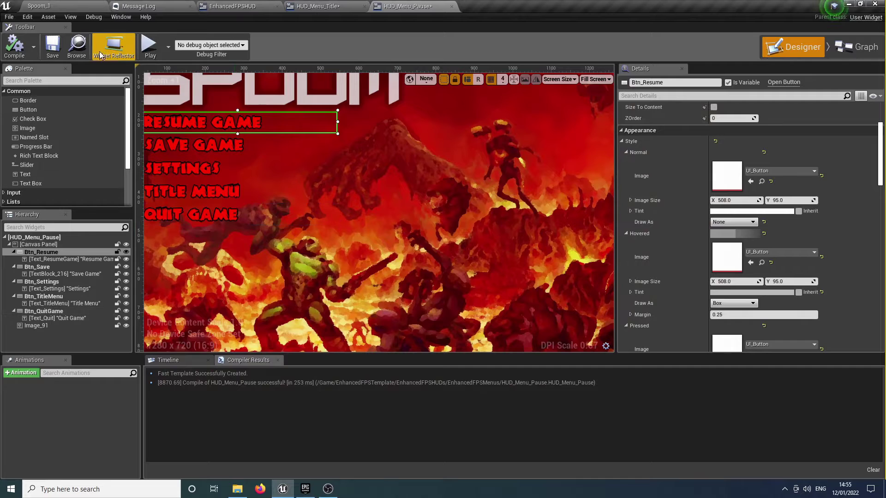
{"action": "left_click", "coordinate": [75, 7]}
{"action": "double_click", "coordinate": [82, 430]}
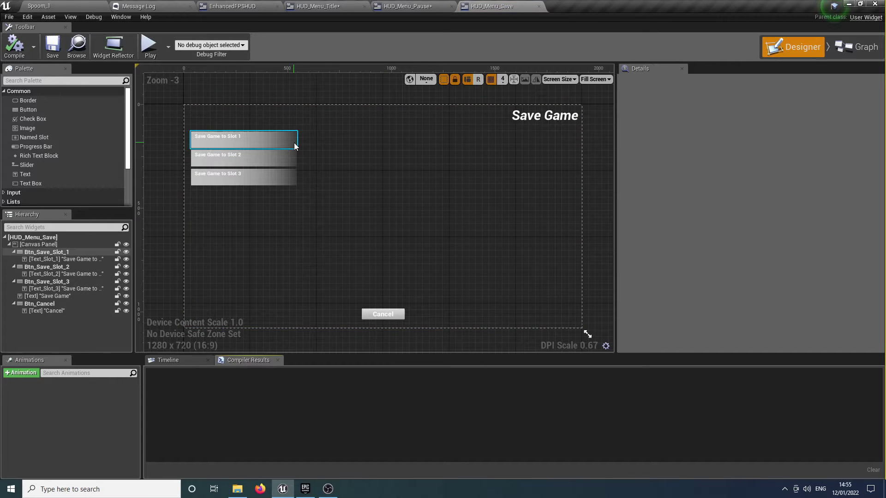
{"action": "left_click", "coordinate": [226, 137]}
{"action": "left_click", "coordinate": [229, 157], "text": "ctrl"}
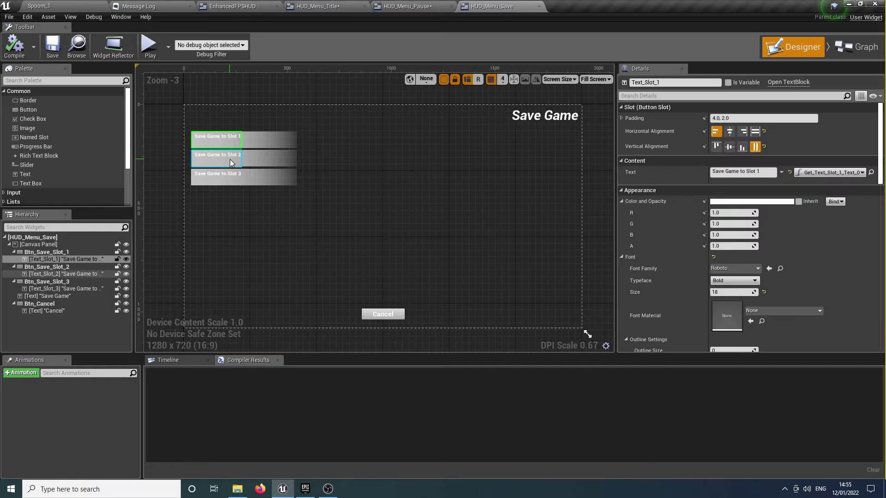
{"action": "left_click", "coordinate": [229, 177], "text": "ctrl"}
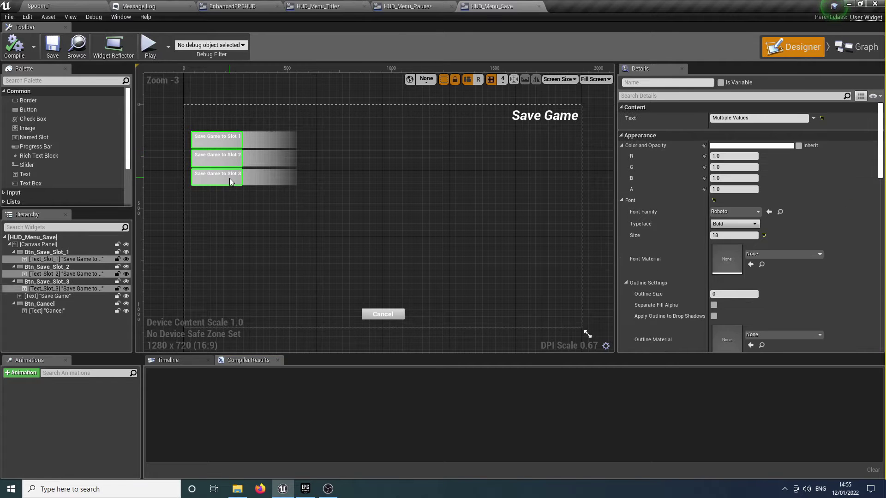
{"action": "left_click", "coordinate": [735, 214]}
{"action": "type", "text": "zombie"}
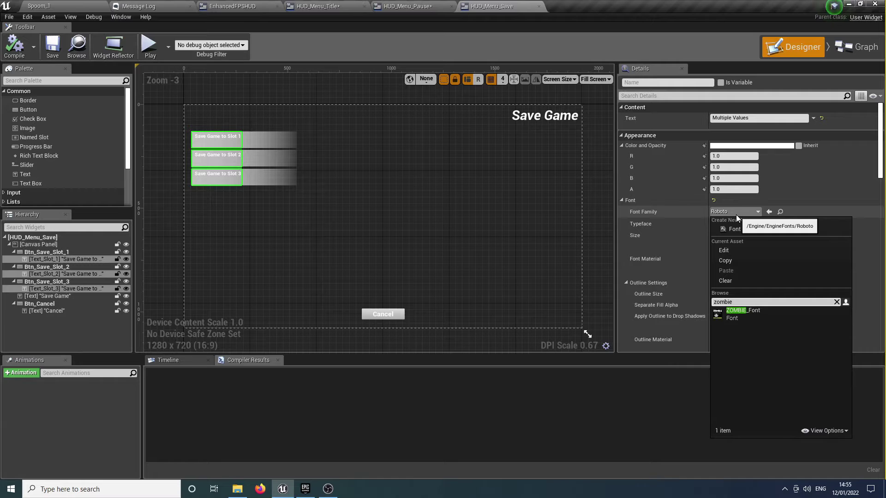
{"action": "key", "text": "Down"}
{"action": "key", "text": "Return"}
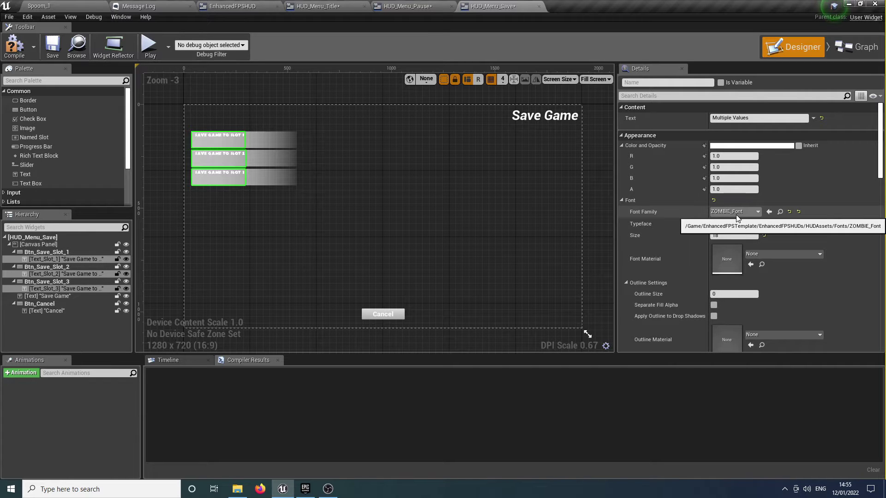
Step: Give the three save slot labels an outline size of 2 and a pure red colour (R 1.0, G 0.0, B 0.0)
{"action": "left_click", "coordinate": [719, 294]}
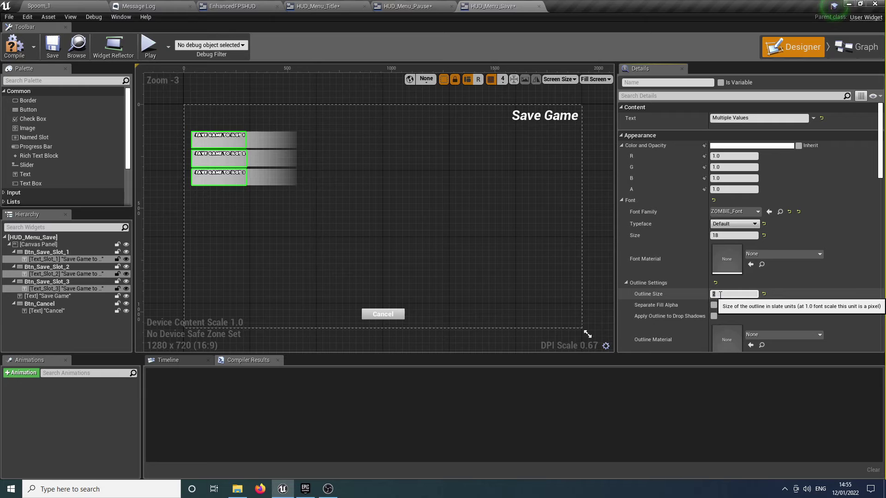
{"action": "left_click", "coordinate": [715, 147]}
{"action": "left_click_drag", "start_coordinate": [632, 265], "coordinate": [636, 176]}
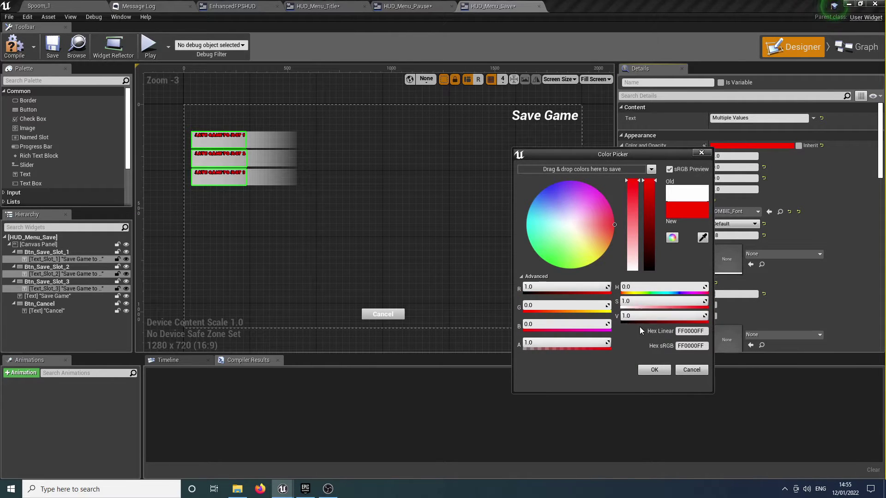
{"action": "left_click", "coordinate": [649, 370]}
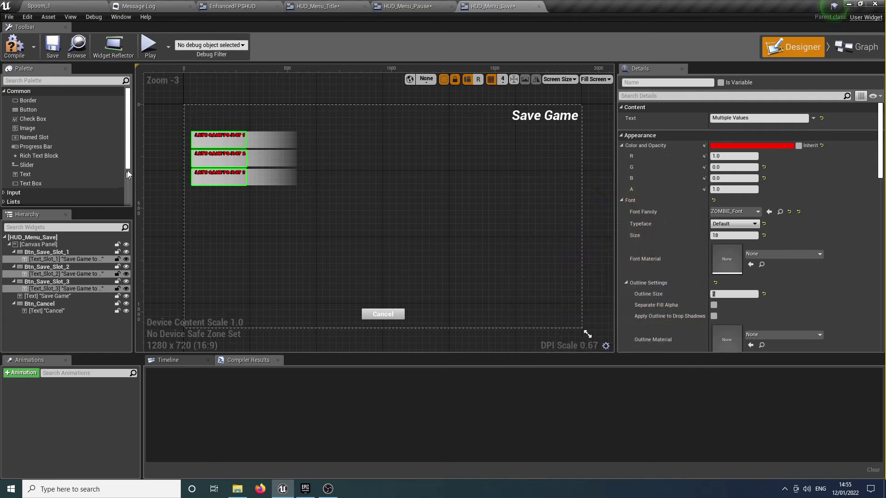
Step: Set Draw As to None for the Normal and Pressed styles of the three save slot buttons and compile the widget
{"action": "scroll", "coordinate": [196, 138], "scroll_direction": "up", "scroll_amount": 4}
{"action": "left_click", "coordinate": [363, 141]}
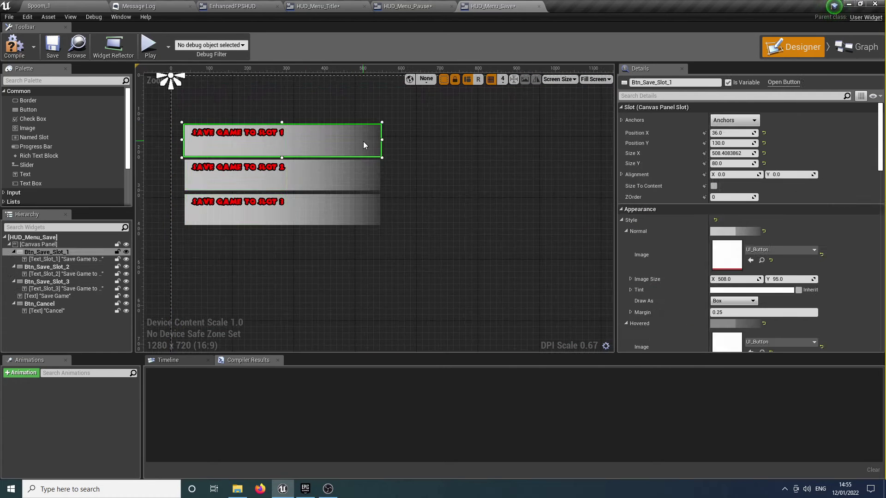
{"action": "left_click", "coordinate": [366, 180], "text": "ctrl"}
{"action": "left_click", "coordinate": [362, 214], "text": "ctrl"}
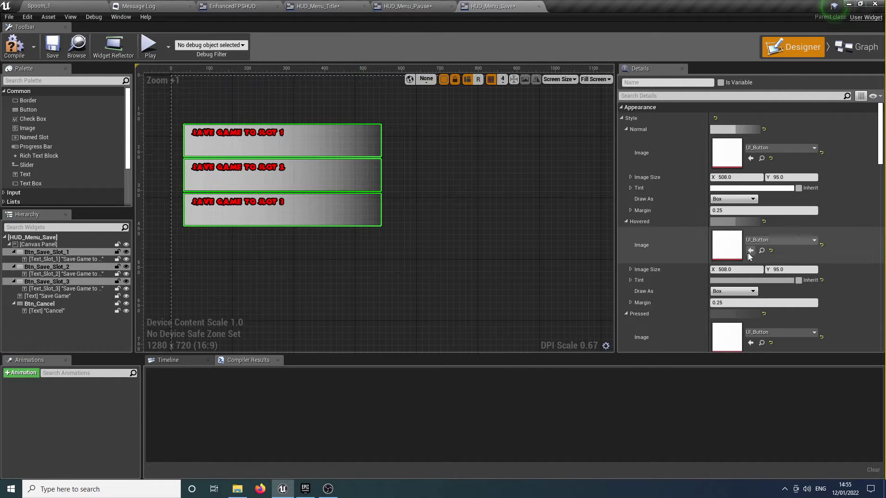
{"action": "left_click", "coordinate": [733, 199]}
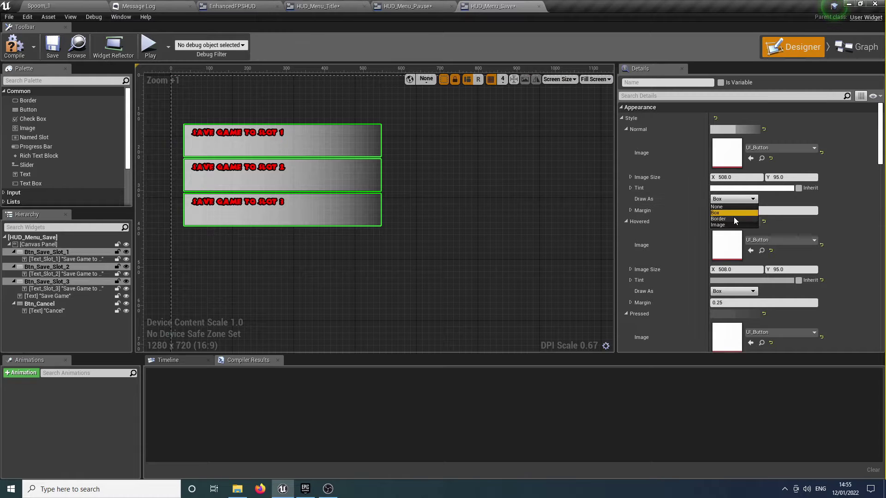
{"action": "left_click", "coordinate": [734, 208]}
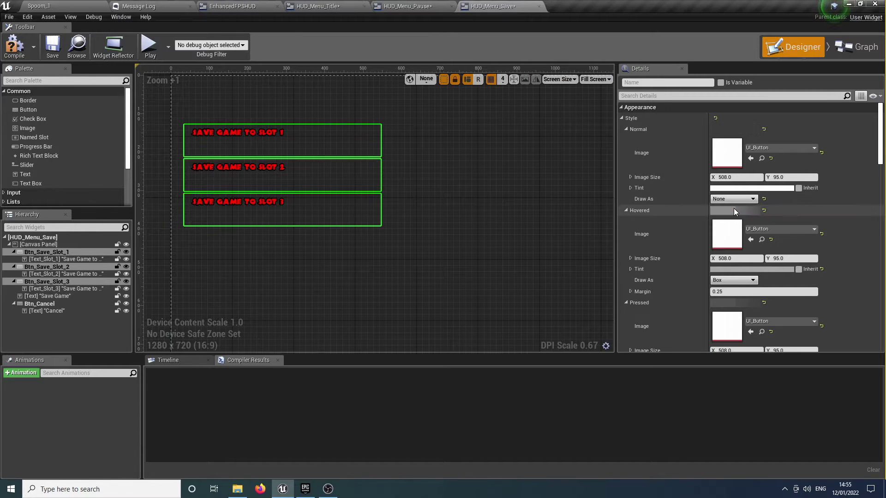
{"action": "scroll", "coordinate": [735, 207], "scroll_direction": "down", "scroll_amount": 3}
{"action": "scroll", "coordinate": [734, 208], "scroll_direction": "down", "scroll_amount": 2}
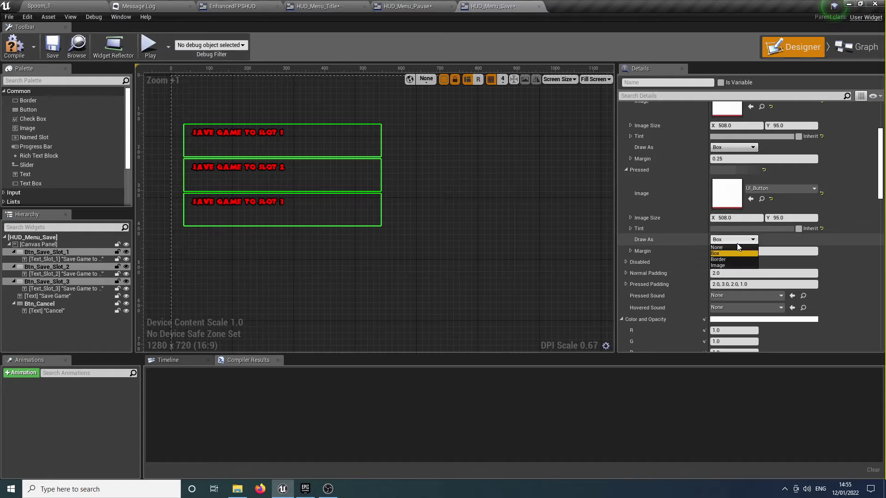
{"action": "left_click", "coordinate": [730, 247]}
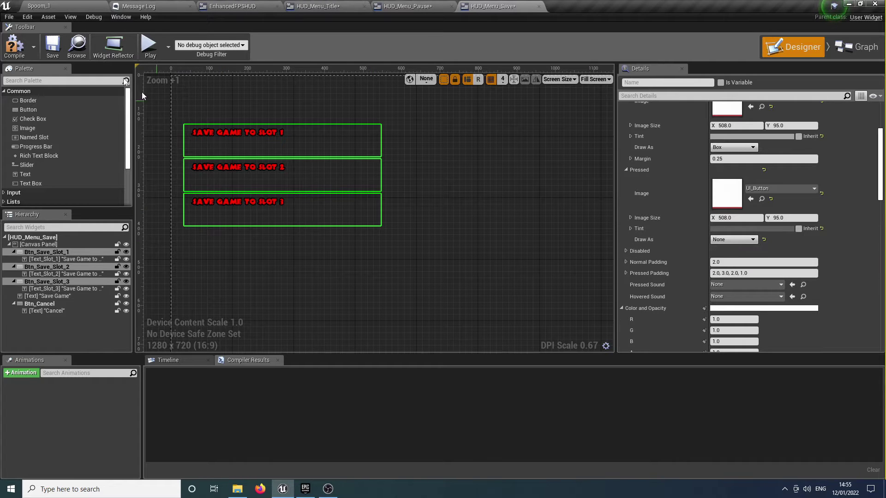
{"action": "left_click", "coordinate": [14, 46]}
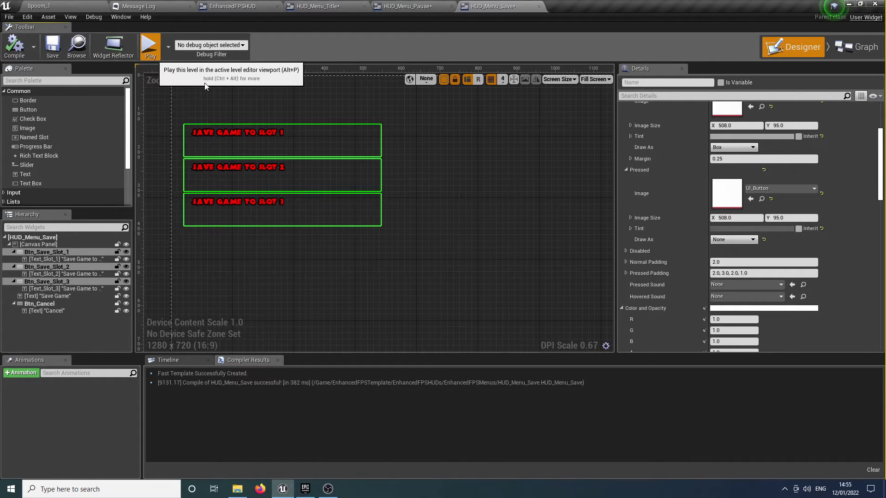
Step: Preview the game, open Save Game from the pause menu to check the slots, and cancel back to the game
{"action": "left_click", "coordinate": [150, 46]}
{"action": "left_click", "coordinate": [303, 138]}
{"action": "key", "text": "Escape"}
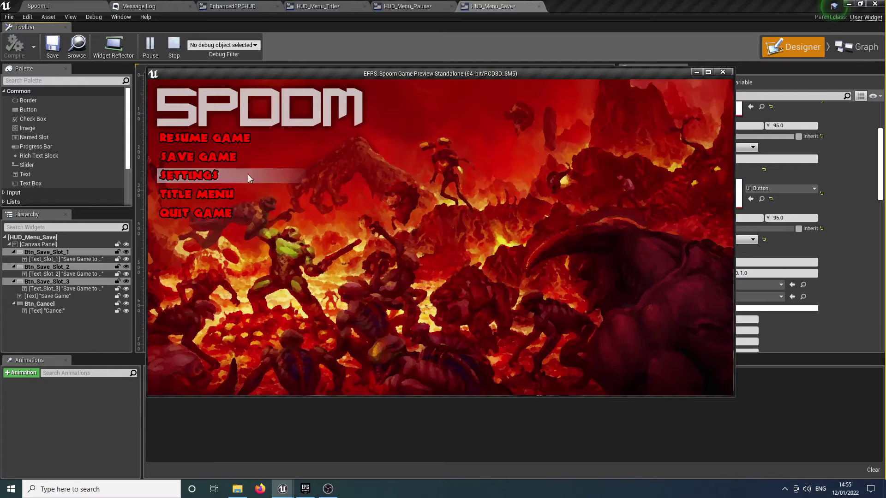
{"action": "left_click", "coordinate": [201, 159]}
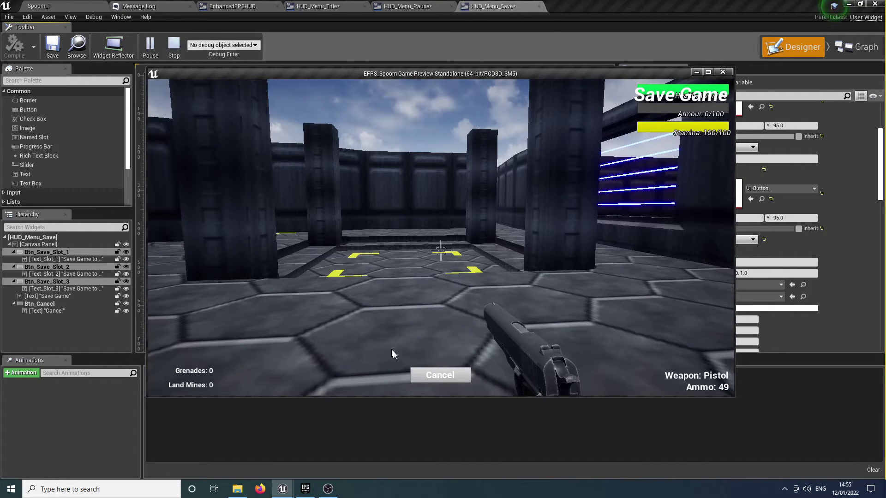
{"action": "left_click", "coordinate": [427, 374]}
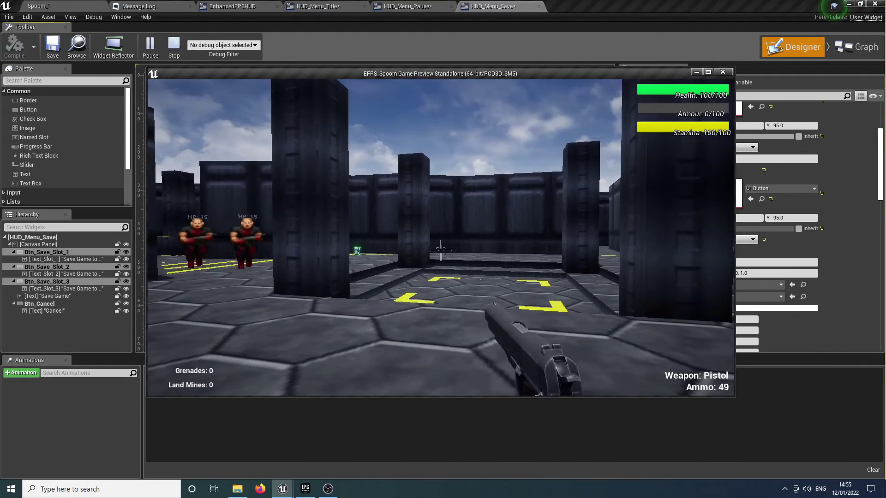
Step: Return to the title menu, start a new game in save slot 1, and pause it
{"action": "key", "text": "Escape"}
{"action": "left_click", "coordinate": [231, 193]}
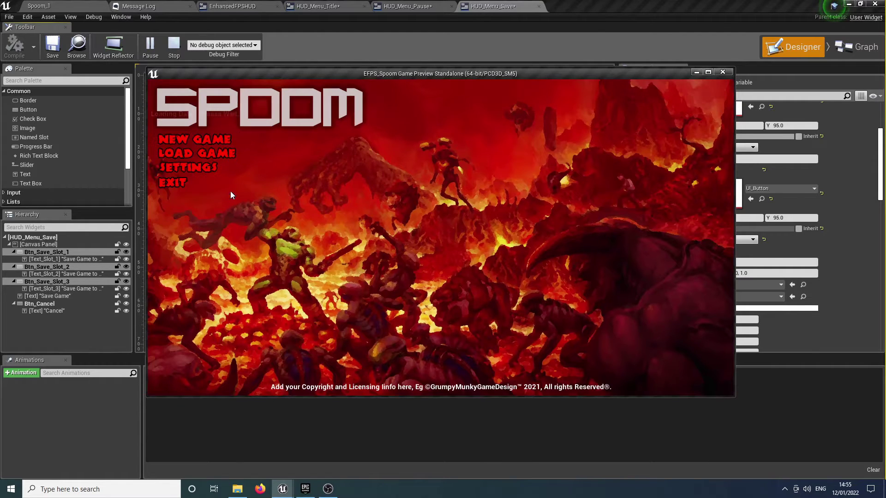
{"action": "left_click", "coordinate": [212, 143]}
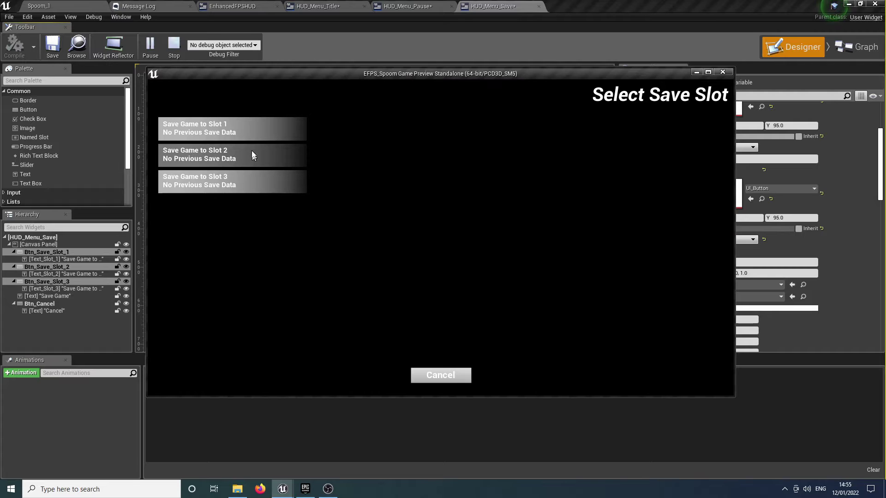
{"action": "left_click", "coordinate": [250, 136]}
{"action": "key", "text": "Escape"}
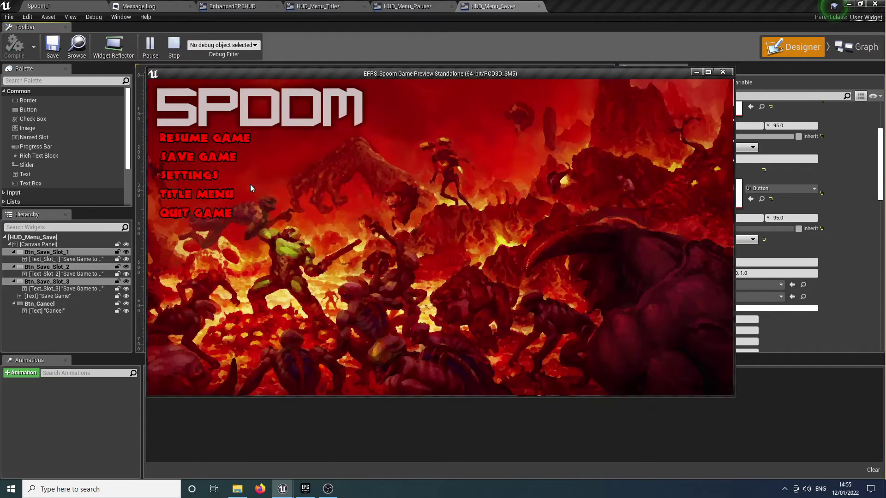
Step: Open Save Game from the pause menu, test the slot 1 button, then cancel and end the preview
{"action": "left_click", "coordinate": [236, 157]}
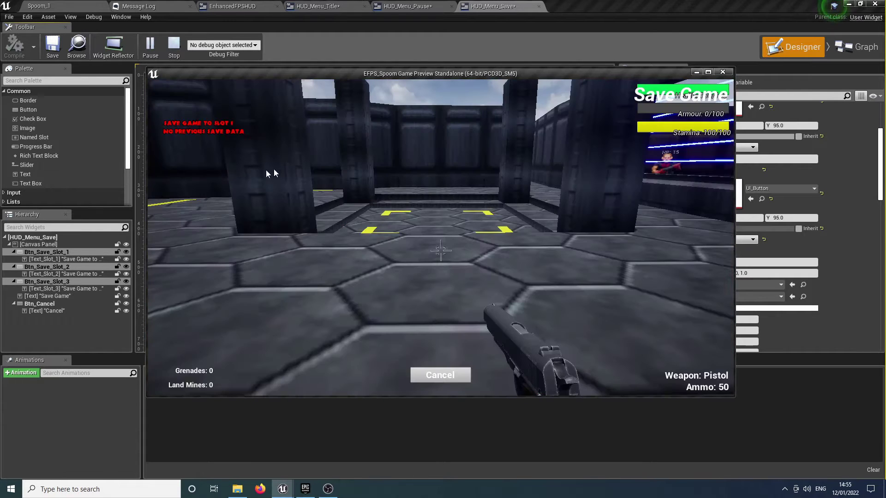
{"action": "left_click", "coordinate": [270, 136]}
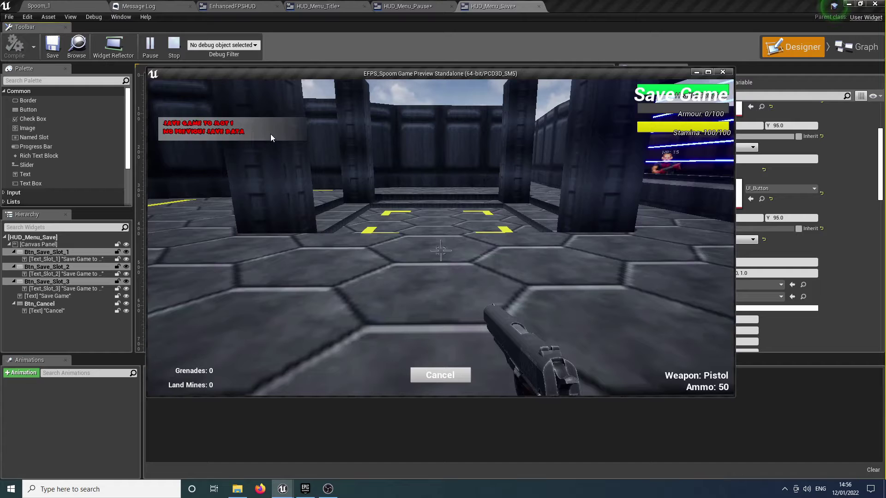
{"action": "left_click", "coordinate": [260, 132]}
{"action": "left_click", "coordinate": [265, 133]}
{"action": "left_click", "coordinate": [458, 378]}
{"action": "key", "text": "Escape"}
Step: Set the Cancel button label's font family to ZOMBIE_Font and its outline size to 3
{"action": "scroll", "coordinate": [412, 210], "scroll_direction": "down", "scroll_amount": 5}
{"action": "right_click_drag", "start_coordinate": [486, 304], "coordinate": [340, 269]}
{"action": "scroll", "coordinate": [332, 277], "scroll_direction": "up", "scroll_amount": 5}
{"action": "left_click", "coordinate": [306, 328]}
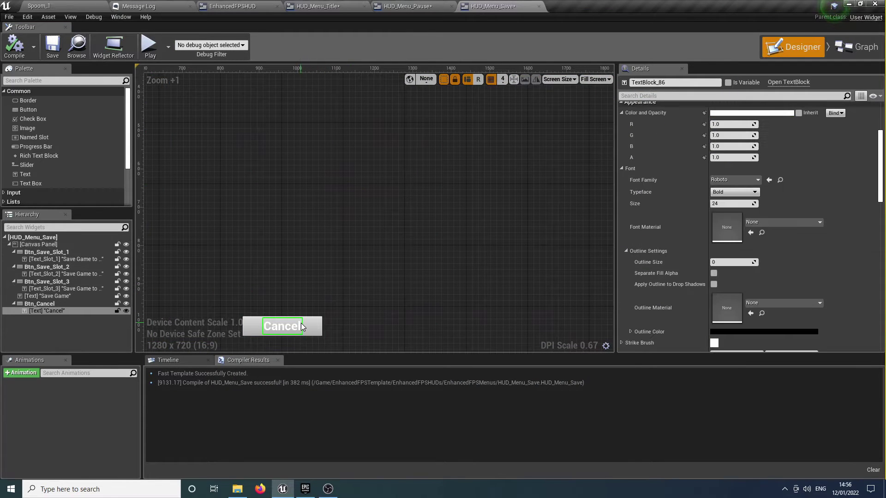
{"action": "left_click", "coordinate": [749, 181]}
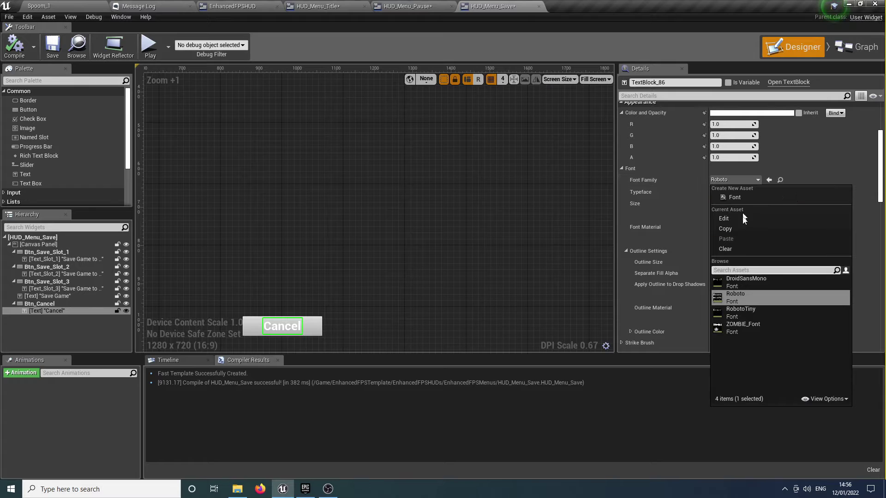
{"action": "left_click", "coordinate": [743, 324]}
{"action": "left_click", "coordinate": [752, 263]}
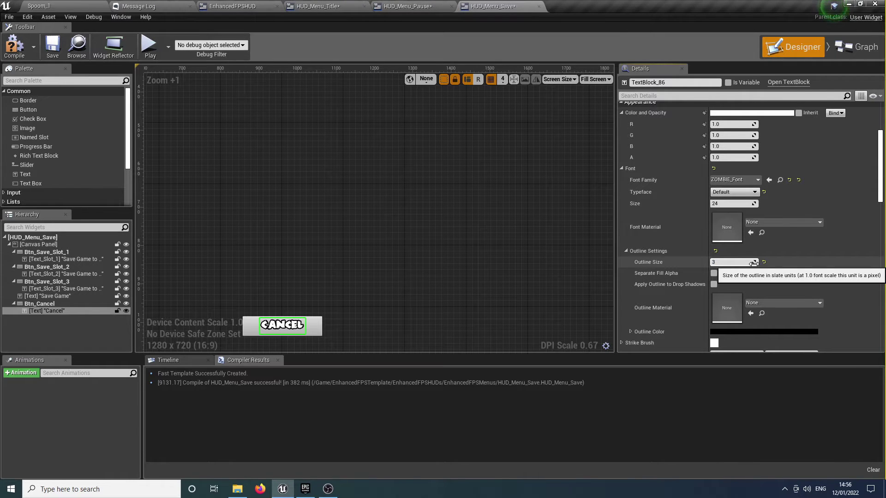
{"action": "key", "text": "Return"}
Step: Set the Cancel label's colour to pure red (R 1.0, G 0.0, B 0.0)
{"action": "scroll", "coordinate": [815, 162], "scroll_direction": "up", "scroll_amount": 2}
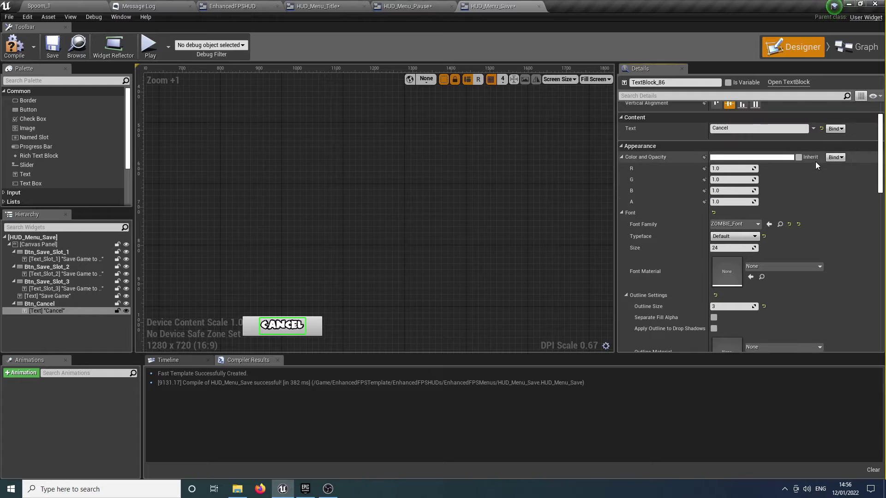
{"action": "left_click", "coordinate": [787, 156]}
{"action": "left_click_drag", "start_coordinate": [706, 239], "coordinate": [706, 149]}
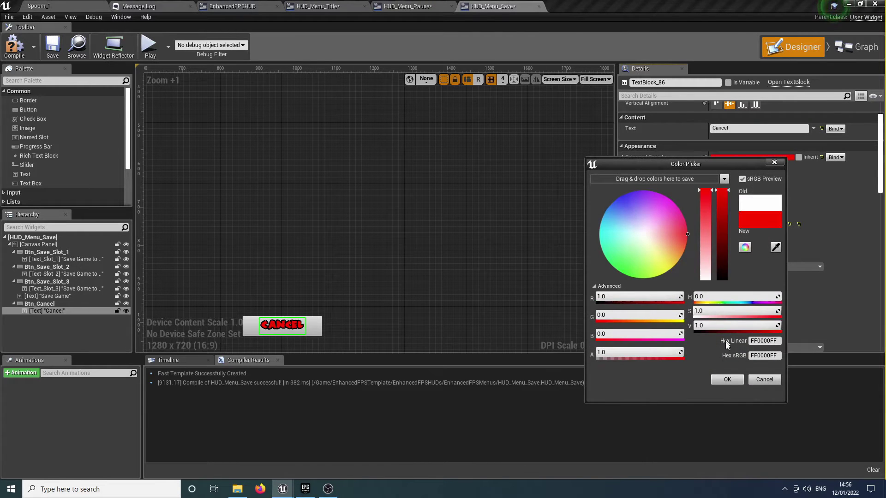
{"action": "left_click", "coordinate": [727, 380]}
Step: Shrink Btn_Cancel to about 128 by 38 around its label and centre it horizontally above its anchor
{"action": "scroll", "coordinate": [286, 311], "scroll_direction": "up", "scroll_amount": 4}
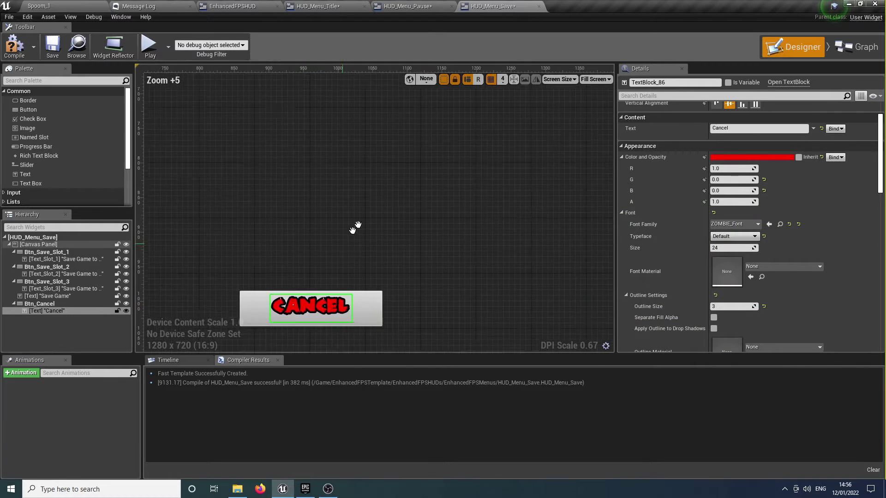
{"action": "left_click", "coordinate": [427, 234]}
{"action": "left_click_drag", "start_coordinate": [452, 247], "coordinate": [399, 236]}
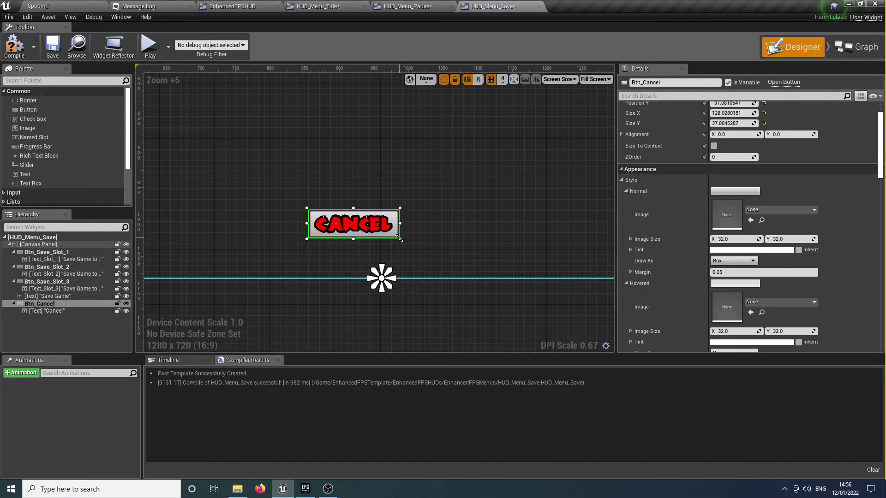
{"action": "left_click_drag", "start_coordinate": [396, 234], "coordinate": [428, 245]}
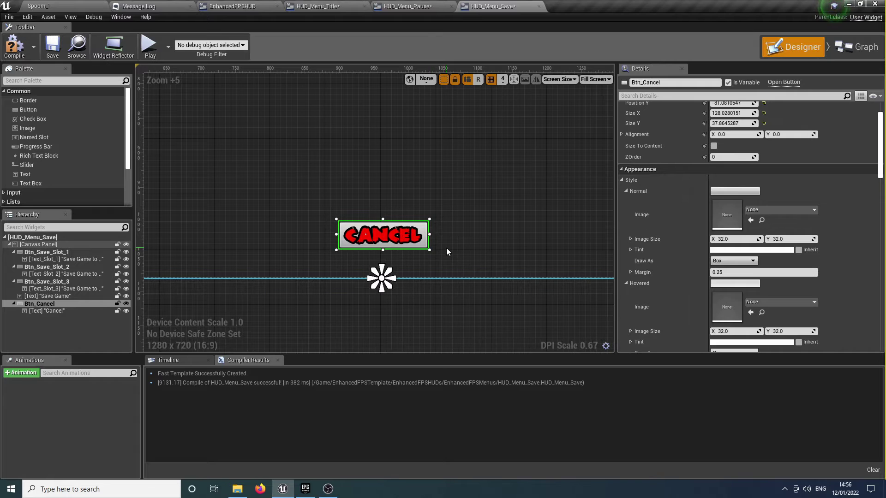
{"action": "key", "text": "Left"}
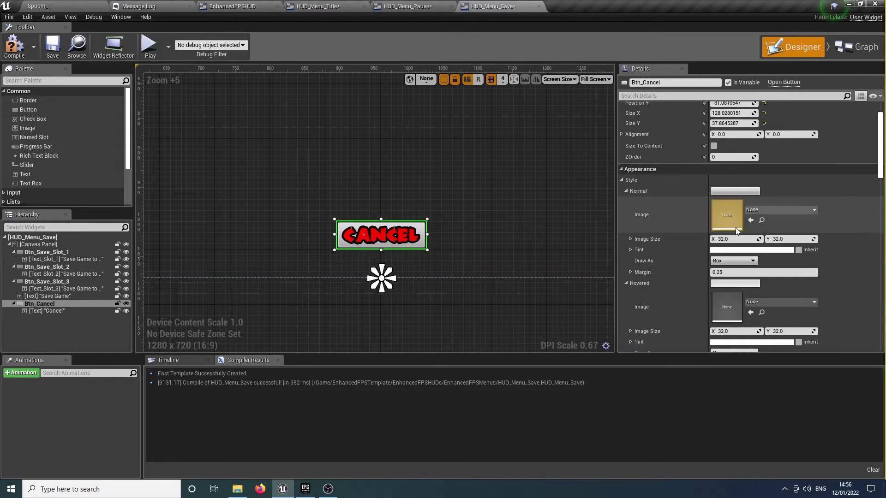
Step: Set Draw As to None for Btn_Cancel's Normal and Pressed styles and compile the widget
{"action": "left_click", "coordinate": [737, 261]}
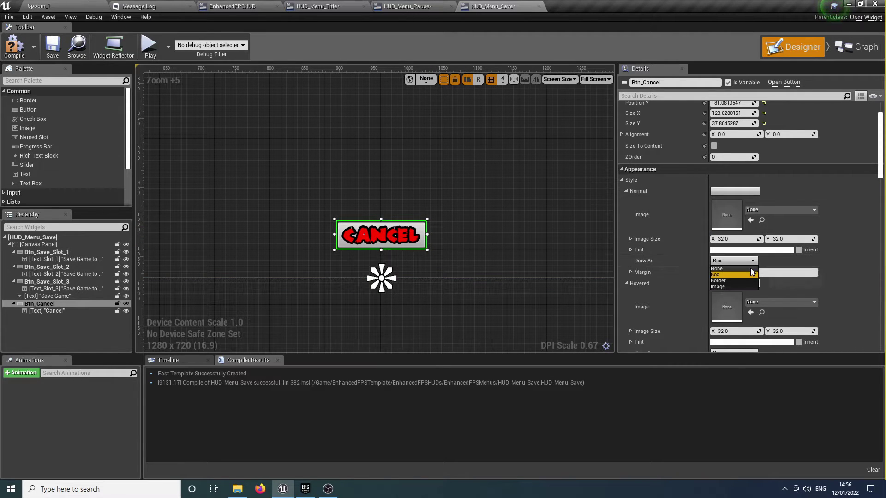
{"action": "left_click", "coordinate": [748, 269]}
{"action": "scroll", "coordinate": [745, 282], "scroll_direction": "down", "scroll_amount": 4}
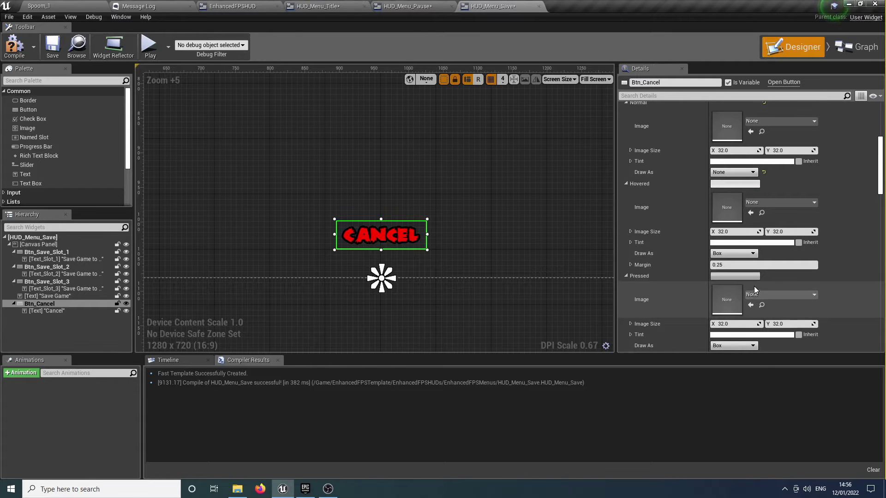
{"action": "scroll", "coordinate": [754, 289], "scroll_direction": "down", "scroll_amount": 4}
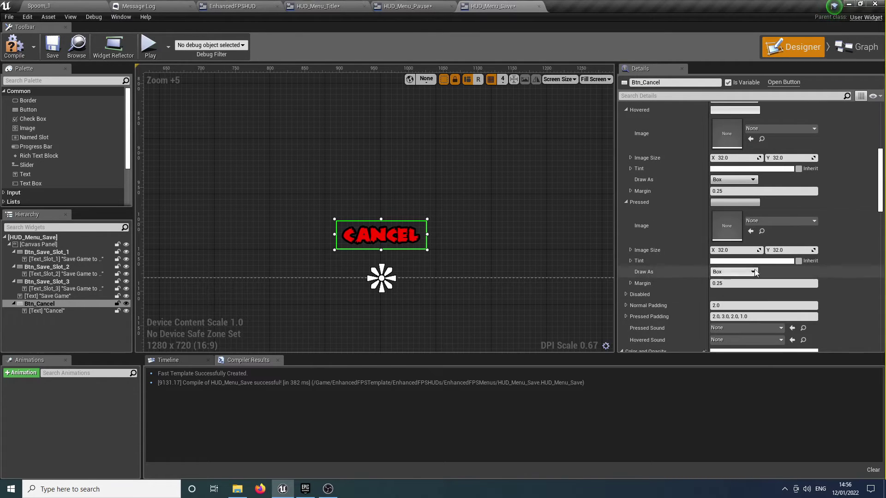
{"action": "left_click", "coordinate": [727, 273]}
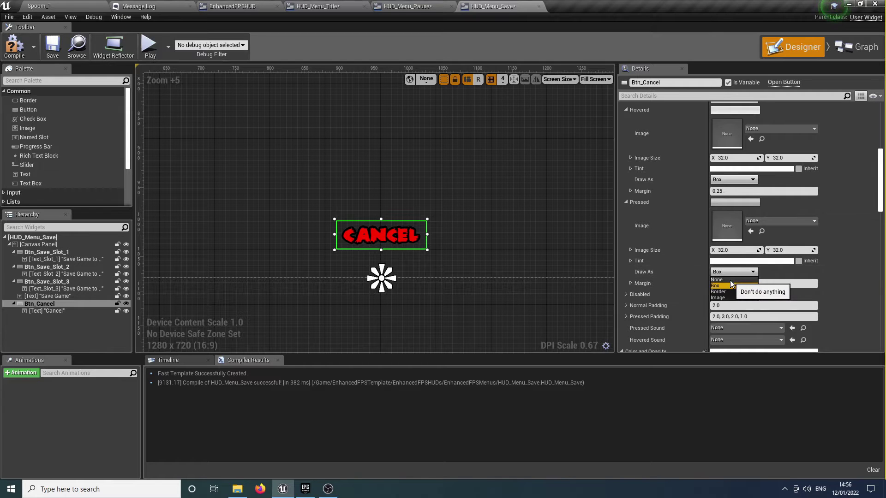
{"action": "left_click", "coordinate": [720, 279]}
{"action": "left_click", "coordinate": [14, 45]}
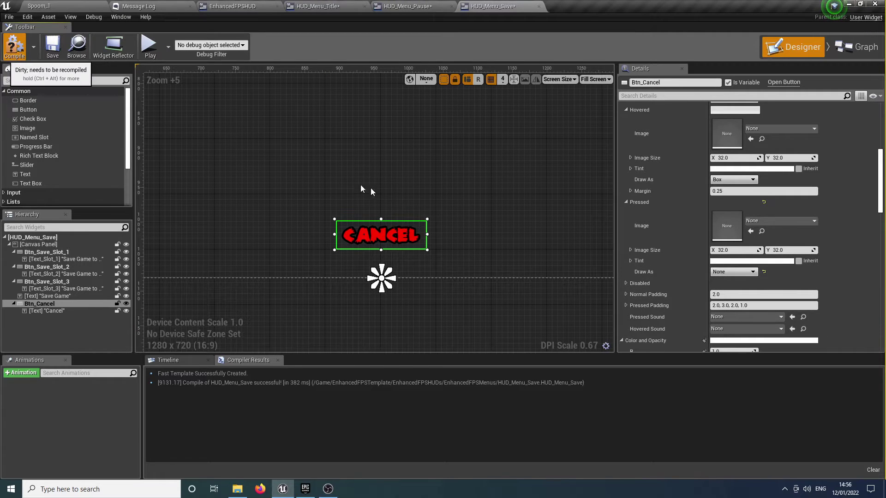
Step: Set the Save Game title text's font family to ZOMBIE_Font and its outline size to 3
{"action": "scroll", "coordinate": [403, 186], "scroll_direction": "down", "scroll_amount": 6}
{"action": "right_click_drag", "start_coordinate": [455, 158], "coordinate": [453, 427]}
{"action": "scroll", "coordinate": [499, 263], "scroll_direction": "down", "scroll_amount": 3}
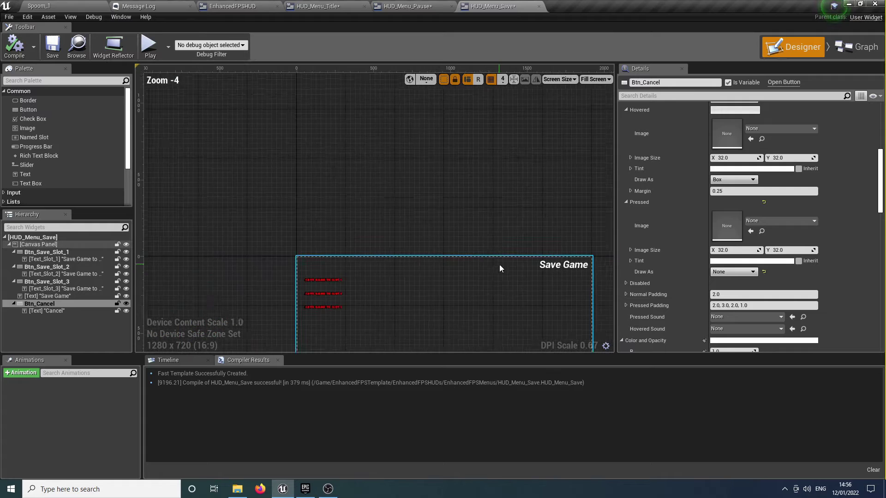
{"action": "right_click_drag", "start_coordinate": [498, 263], "coordinate": [506, 198]}
{"action": "left_click", "coordinate": [520, 184]}
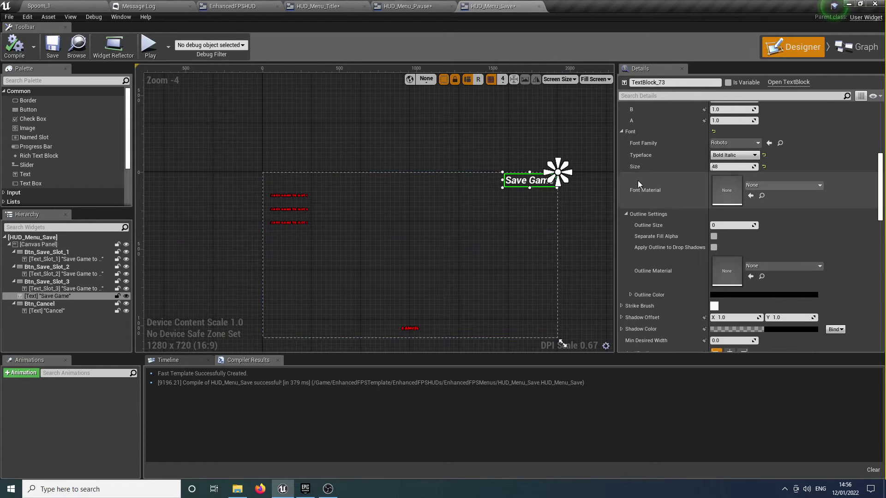
{"action": "left_click", "coordinate": [758, 143]}
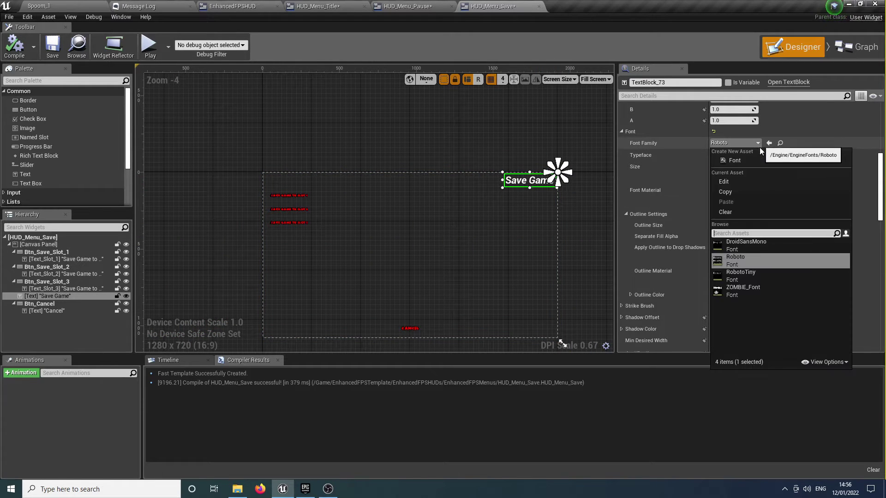
{"action": "left_click", "coordinate": [751, 291]}
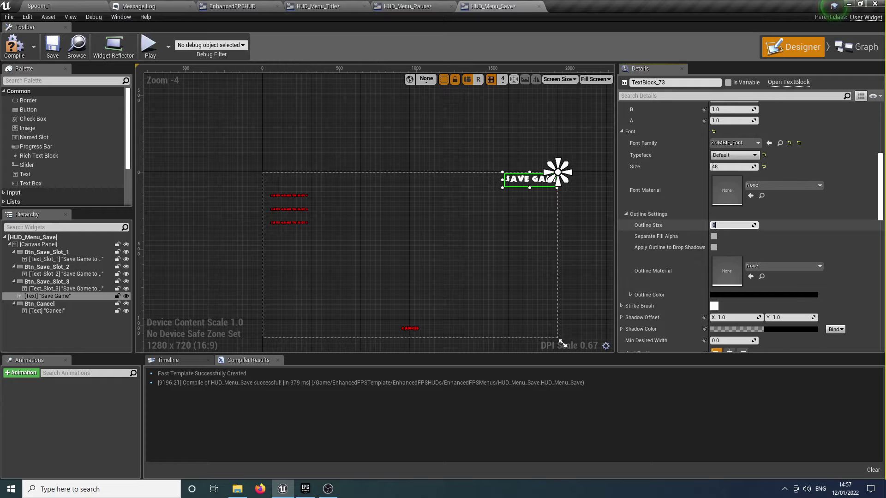
{"action": "key", "text": "Return"}
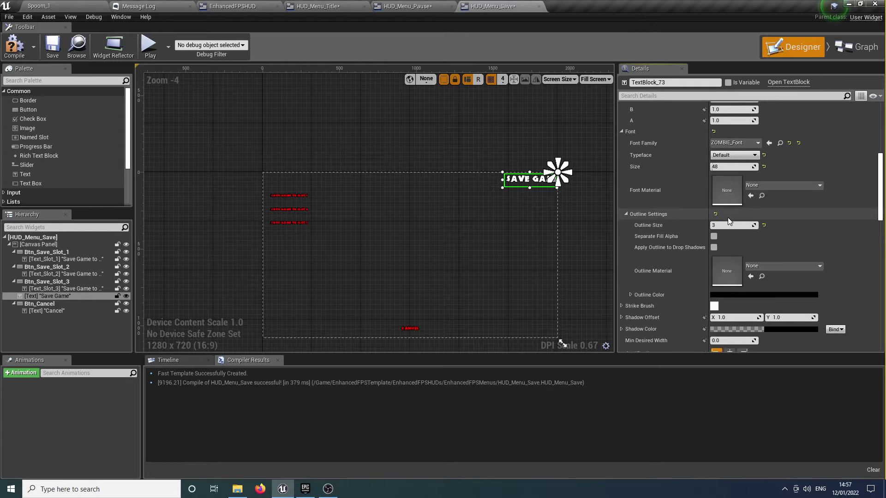
Step: Set the "Save Game" title text's color to fully saturated red (FF0000FF) and compile the widget
{"action": "scroll", "coordinate": [728, 217], "scroll_direction": "up", "scroll_amount": 5}
{"action": "left_click", "coordinate": [769, 193]}
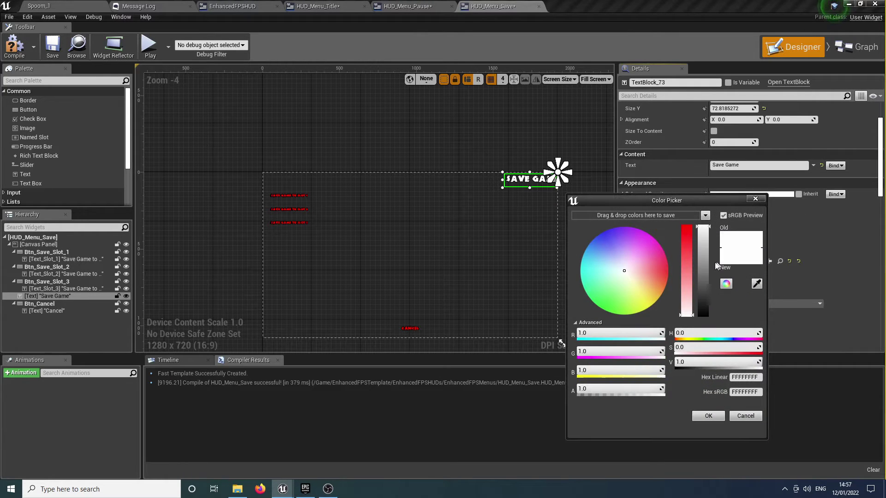
{"action": "left_click_drag", "start_coordinate": [686, 275], "coordinate": [675, 208]}
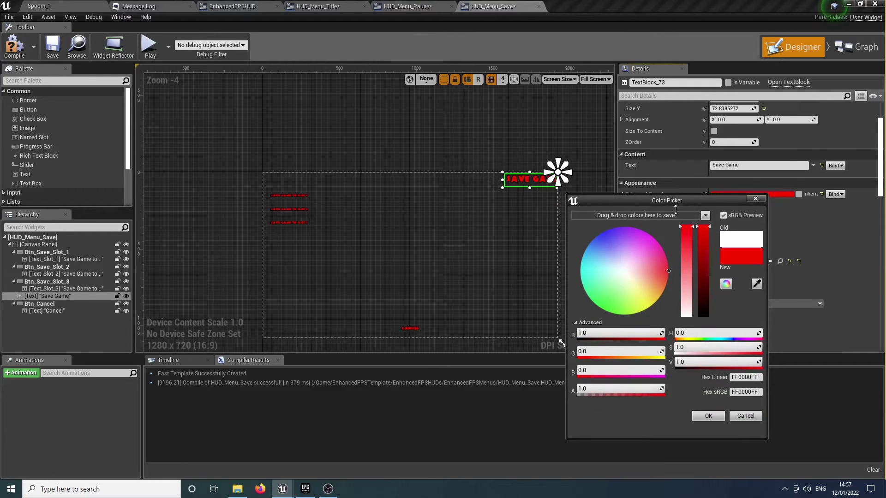
{"action": "left_click", "coordinate": [697, 416]}
{"action": "scroll", "coordinate": [500, 194], "scroll_direction": "up", "scroll_amount": 3}
{"action": "right_click_drag", "start_coordinate": [497, 183], "coordinate": [611, 217]}
{"action": "left_click", "coordinate": [18, 45]}
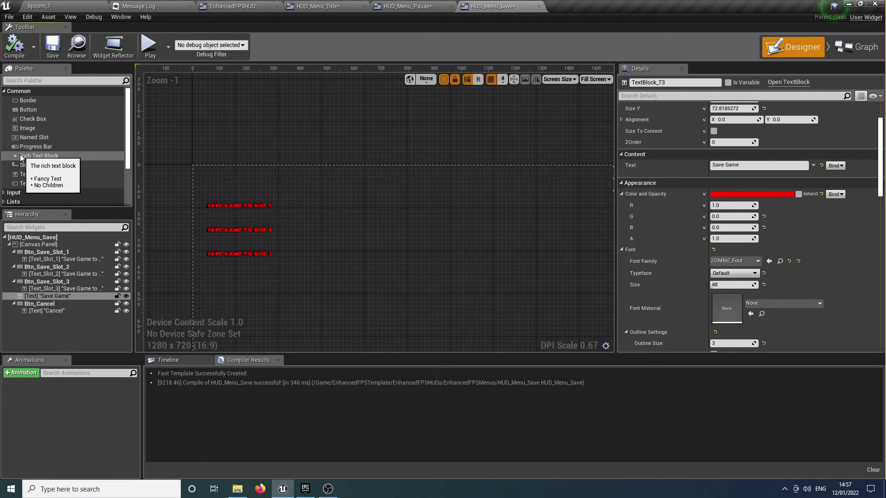
Step: Add an Image widget to the save menu canvas at about X 844, Y 500
{"action": "left_click_drag", "start_coordinate": [29, 131], "coordinate": [417, 298]}
{"action": "scroll", "coordinate": [710, 181], "scroll_direction": "up", "scroll_amount": 2}
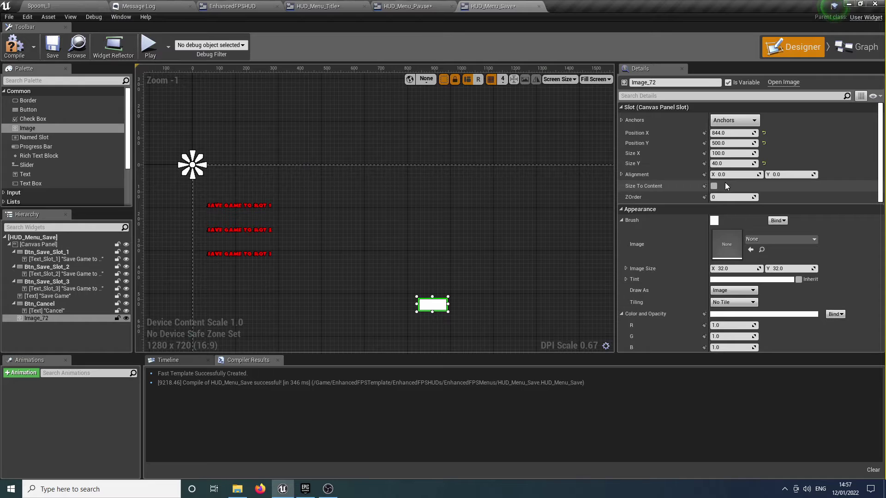
{"action": "left_click", "coordinate": [759, 238]}
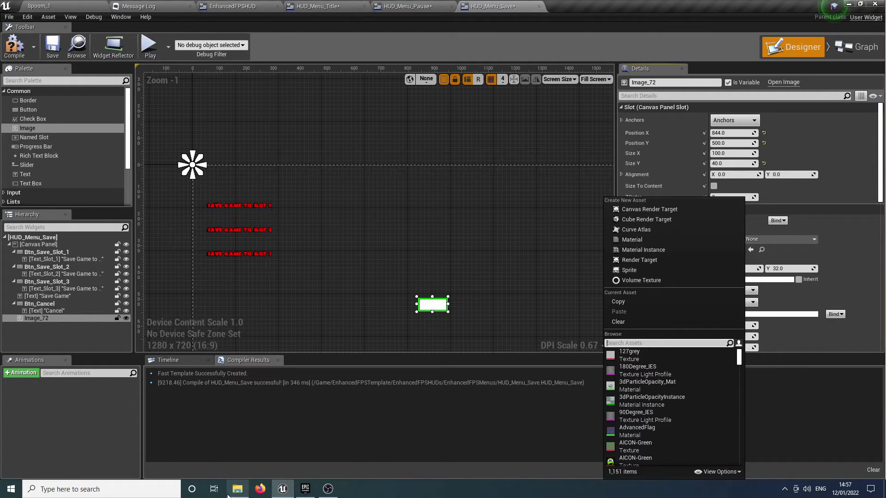
Step: Switch to the Spoom_1 level editor and open the HUDAssets folder inside EnhancedFPSHUDs
{"action": "left_click", "coordinate": [38, 6]}
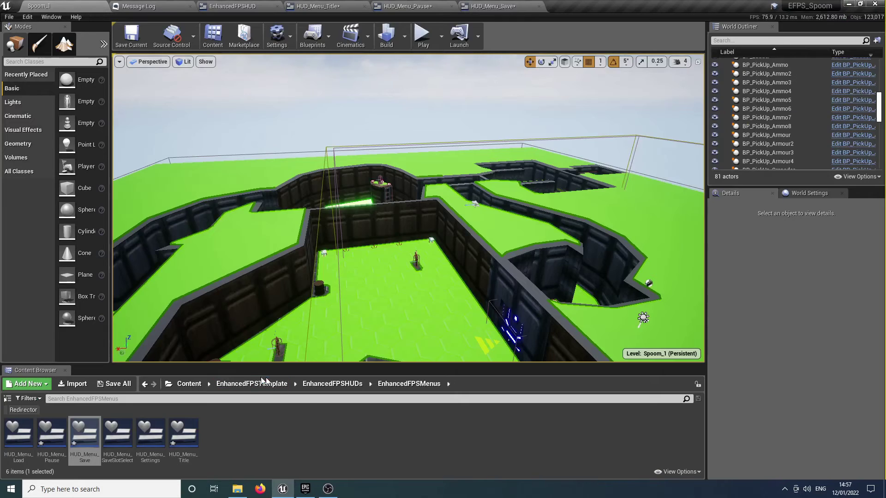
{"action": "left_click", "coordinate": [328, 389]}
{"action": "double_click", "coordinate": [52, 433]}
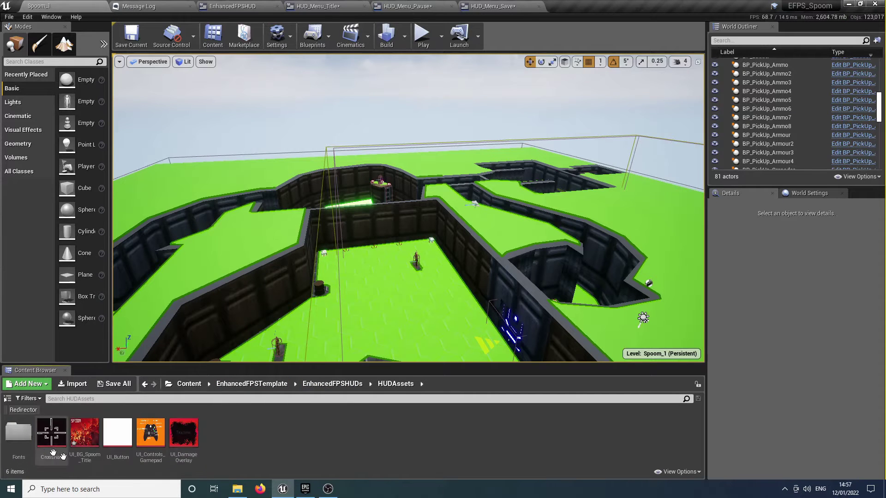
Step: Import UI_BG_Spoom_LevelComplete, UI_BG_Spoom_Load, UI_BG_Spoom_Save and UI_BG_Spoom_YouDied from the SpoomAssets UI folder into HUDAssets
{"action": "left_click", "coordinate": [237, 490]}
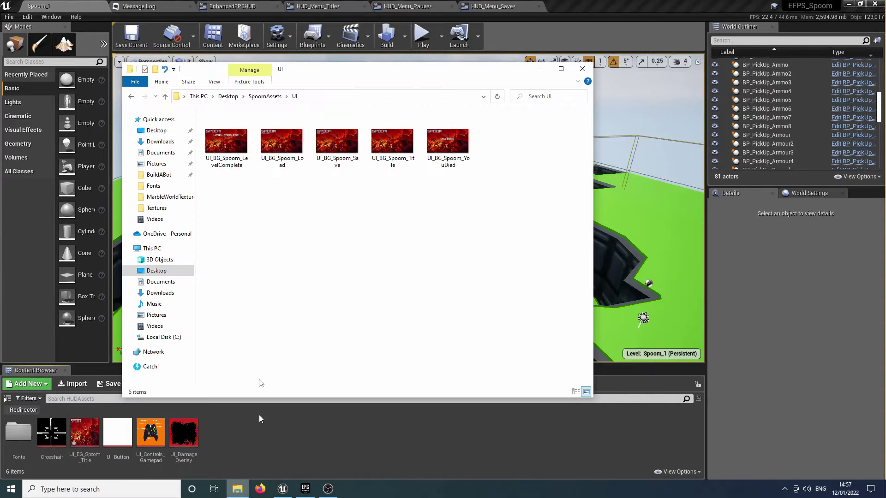
{"action": "left_click", "coordinate": [448, 148]}
{"action": "left_click", "coordinate": [338, 143], "text": "ctrl"}
{"action": "left_click", "coordinate": [282, 143], "text": "ctrl"}
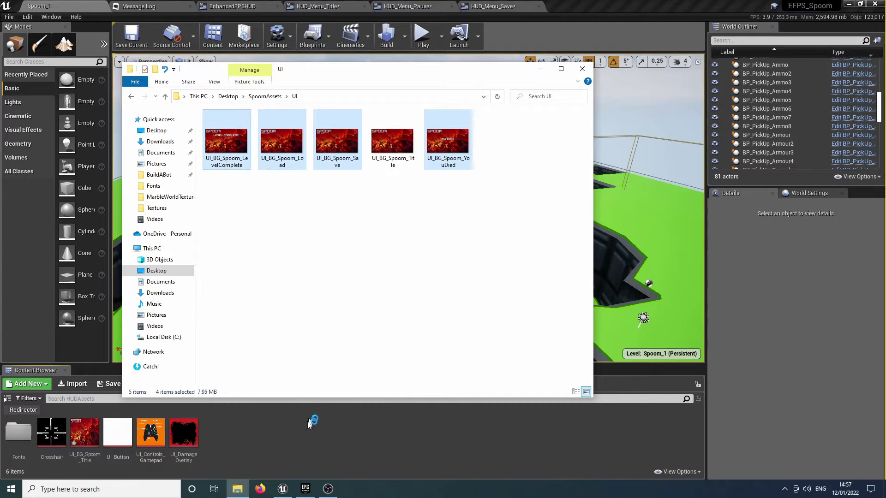
{"action": "key", "text": "Return"}
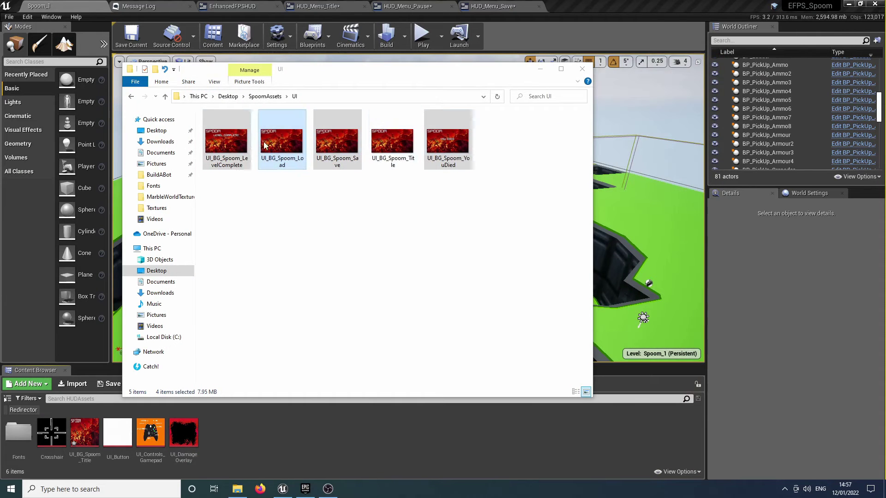
{"action": "left_click_drag", "start_coordinate": [265, 146], "coordinate": [288, 395]}
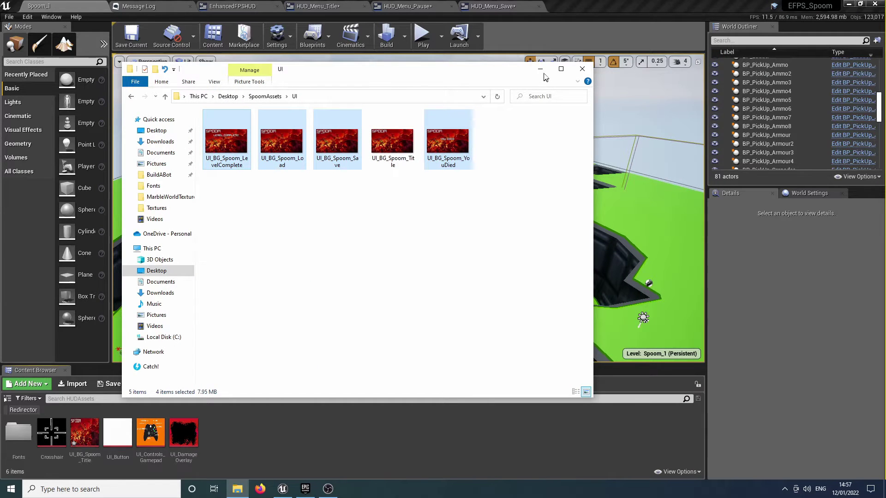
{"action": "left_click", "coordinate": [540, 69]}
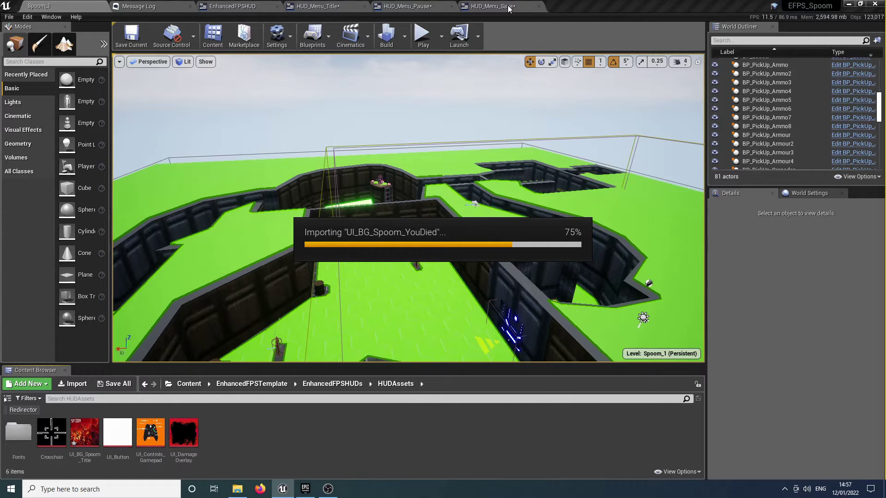
Step: Back in HUD_Menu_Save, assign the UI_BG_Spoom_Save texture to the new image and enable Size To Content
{"action": "left_click", "coordinate": [508, 8]}
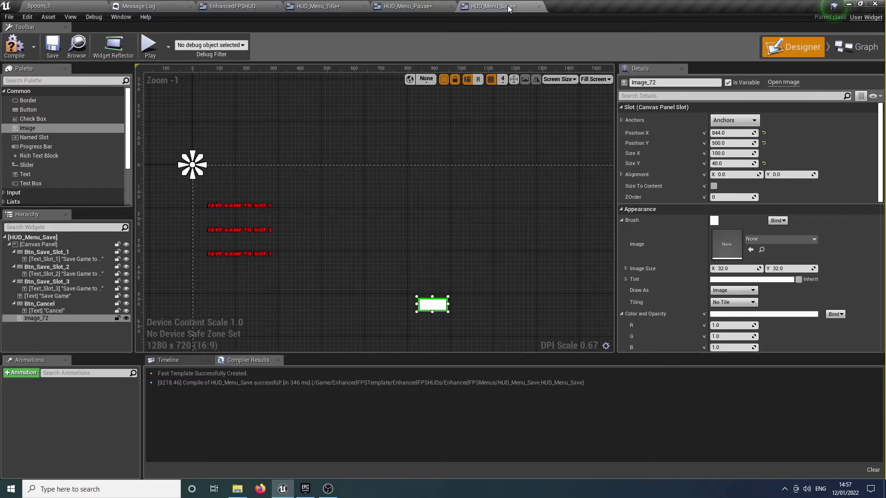
{"action": "left_click", "coordinate": [761, 239]}
{"action": "type", "text": "save"}
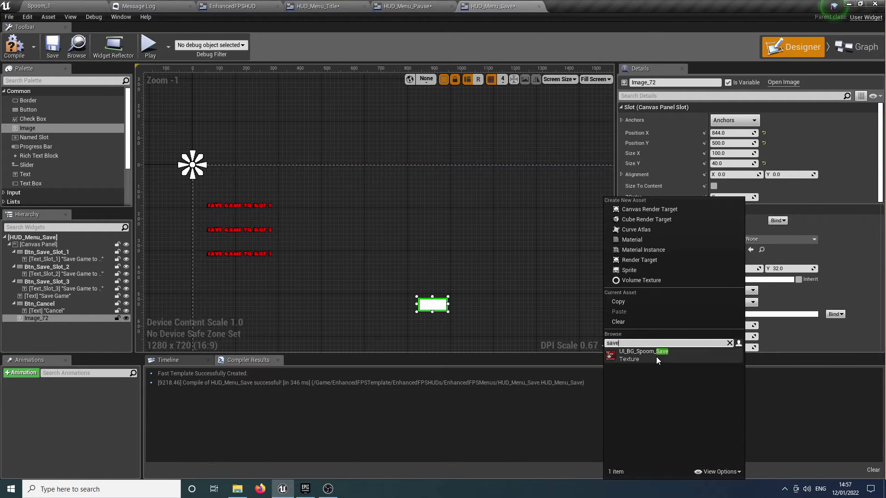
{"action": "left_click", "coordinate": [654, 358]}
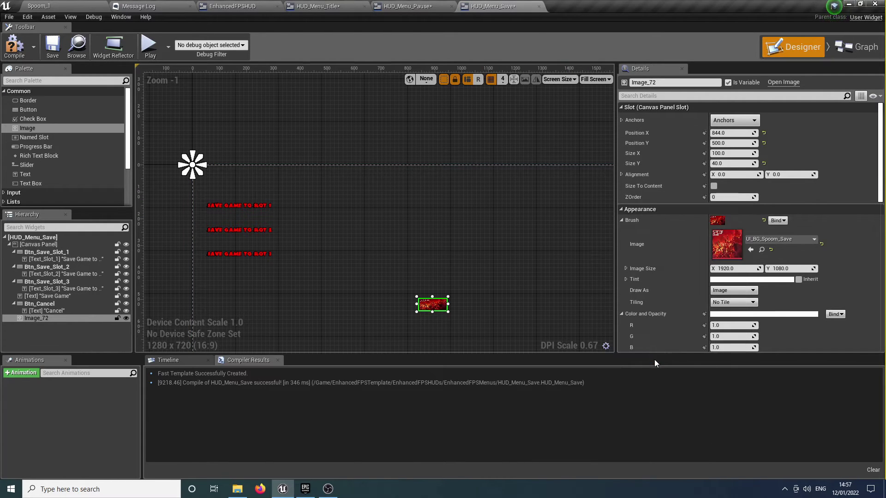
{"action": "left_click", "coordinate": [713, 186]}
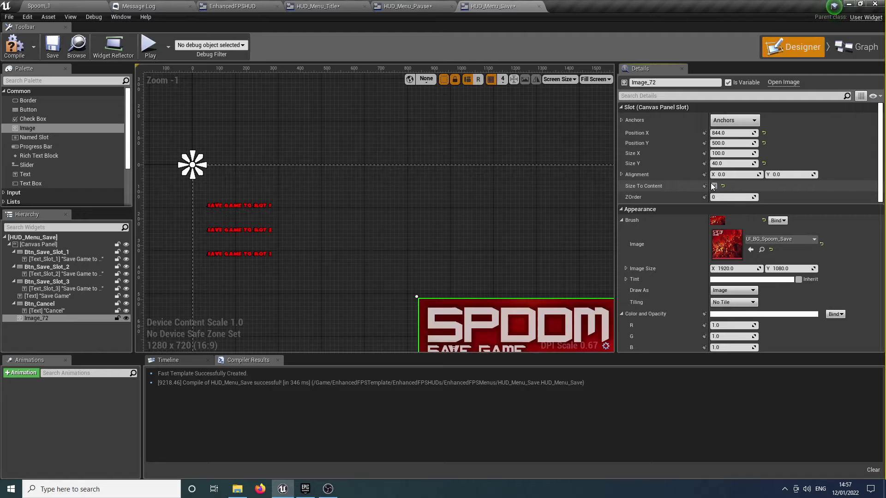
Step: Reset the background image's X and Y position to 0 and anchor it to stretch across the full canvas
{"action": "left_click", "coordinate": [763, 133]}
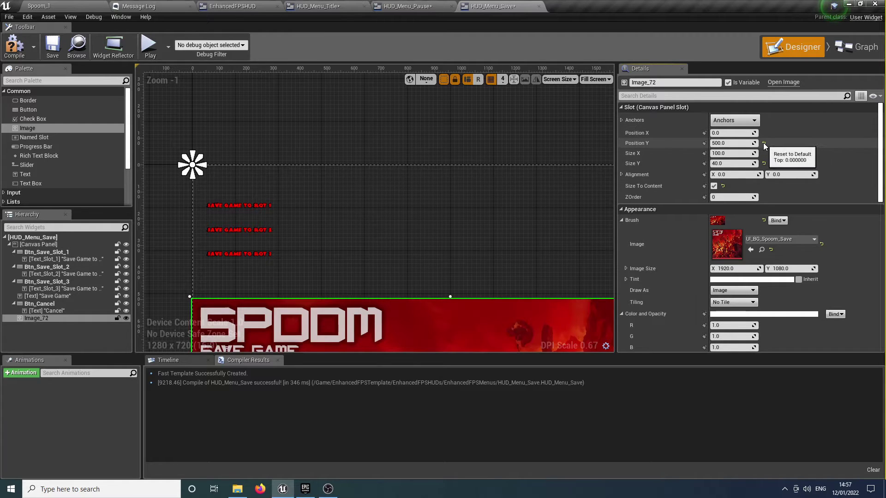
{"action": "left_click", "coordinate": [764, 143]}
{"action": "left_click", "coordinate": [734, 120]}
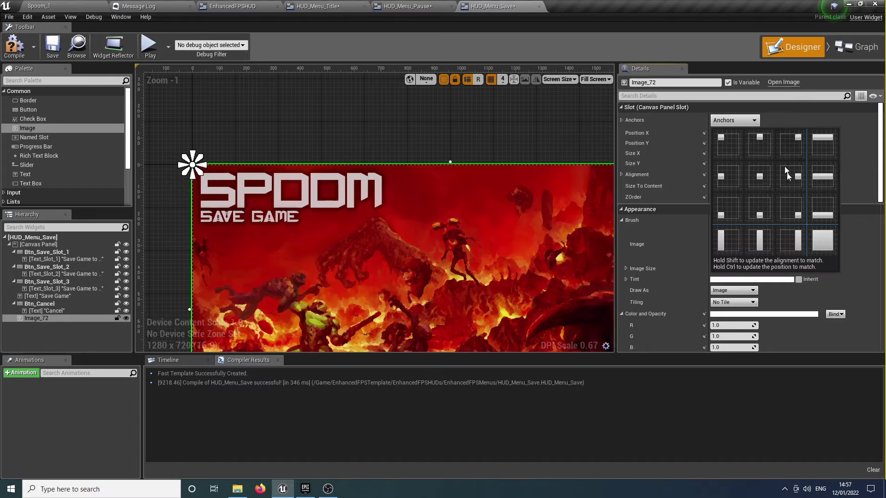
{"action": "left_click", "coordinate": [822, 240]}
Step: Set the background image's ZOrder to -10
{"action": "scroll", "coordinate": [574, 250], "scroll_direction": "up", "scroll_amount": 2}
{"action": "scroll", "coordinate": [573, 250], "scroll_direction": "down", "scroll_amount": 6}
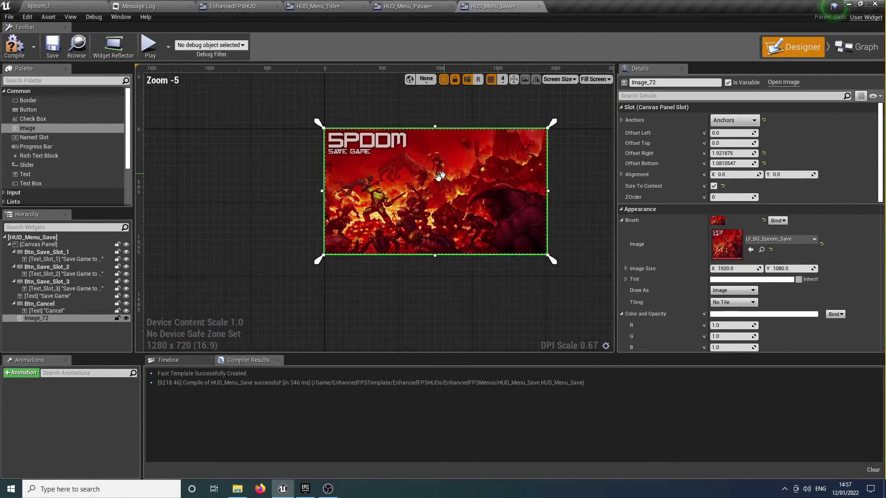
{"action": "left_click", "coordinate": [754, 196]}
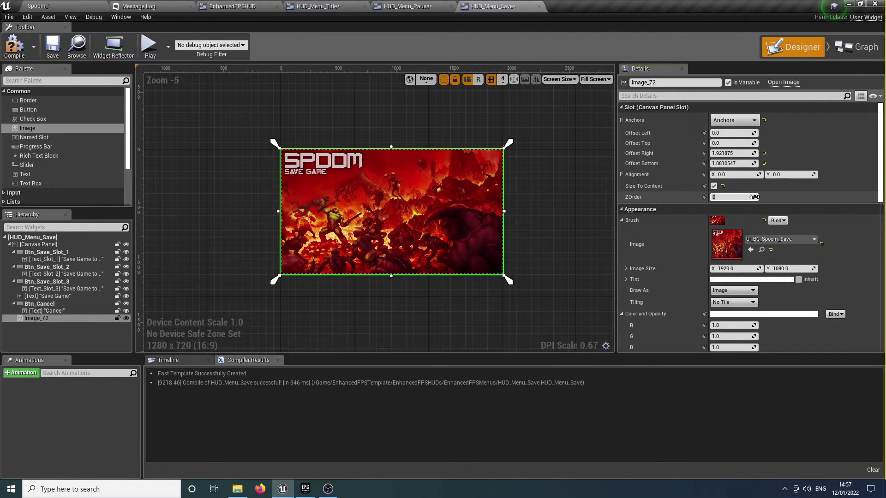
{"action": "key", "text": "Return"}
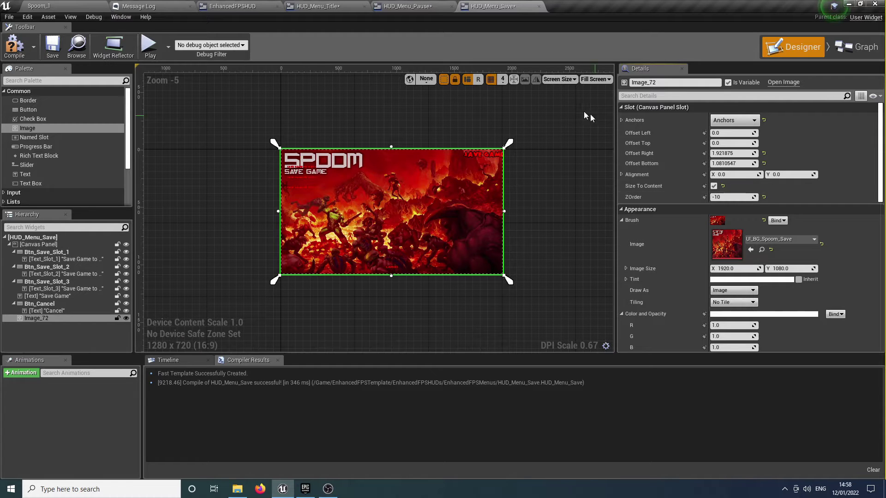
Step: Delete the red "Save Game" text from the canvas's upper-right corner
{"action": "scroll", "coordinate": [308, 183], "scroll_direction": "up", "scroll_amount": 4}
{"action": "right_click_drag", "start_coordinate": [406, 188], "coordinate": [37, 180]}
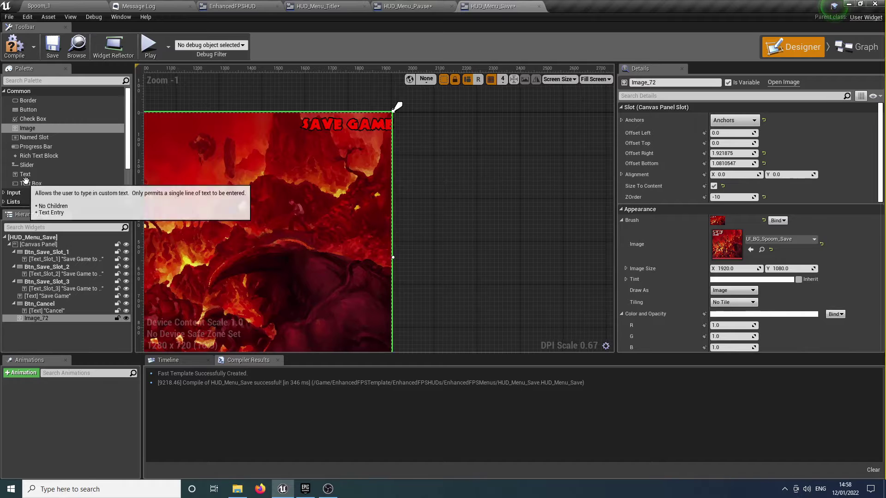
{"action": "left_click", "coordinate": [314, 125]}
{"action": "key", "text": "Delete"}
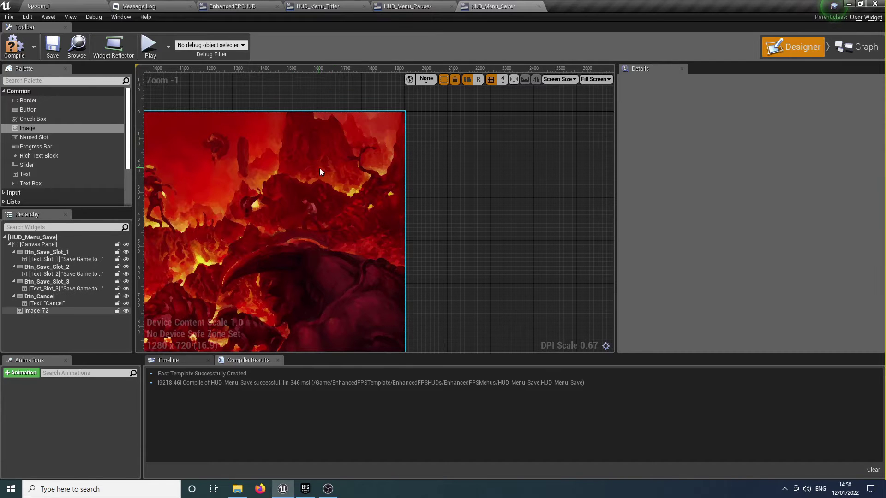
Step: Move the three save slot buttons together down and slightly left, just below the background's SAVE GAME heading, at a left offset of 16
{"action": "scroll", "coordinate": [319, 168], "scroll_direction": "down", "scroll_amount": 1}
{"action": "right_click_drag", "start_coordinate": [319, 167], "coordinate": [484, 175]}
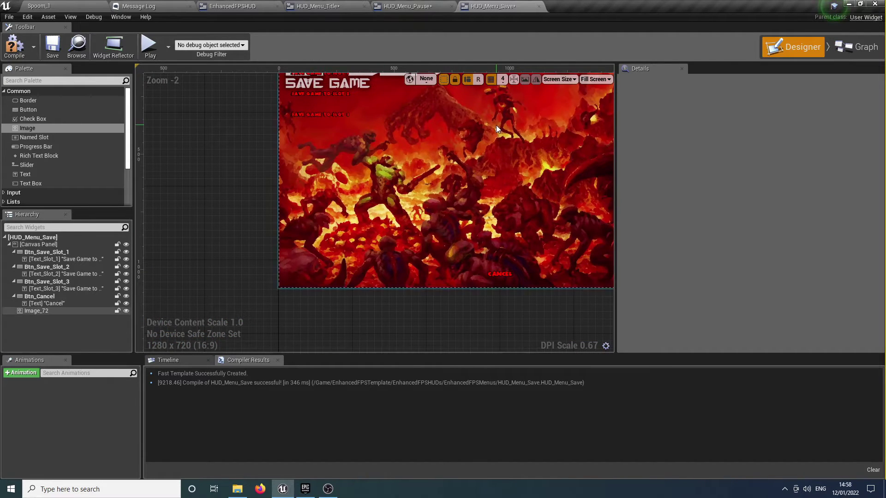
{"action": "right_click_drag", "start_coordinate": [506, 126], "coordinate": [498, 217]}
{"action": "scroll", "coordinate": [391, 193], "scroll_direction": "up", "scroll_amount": 3}
{"action": "scroll", "coordinate": [446, 164], "scroll_direction": "up", "scroll_amount": 1}
{"action": "right_click_drag", "start_coordinate": [446, 164], "coordinate": [444, 163]}
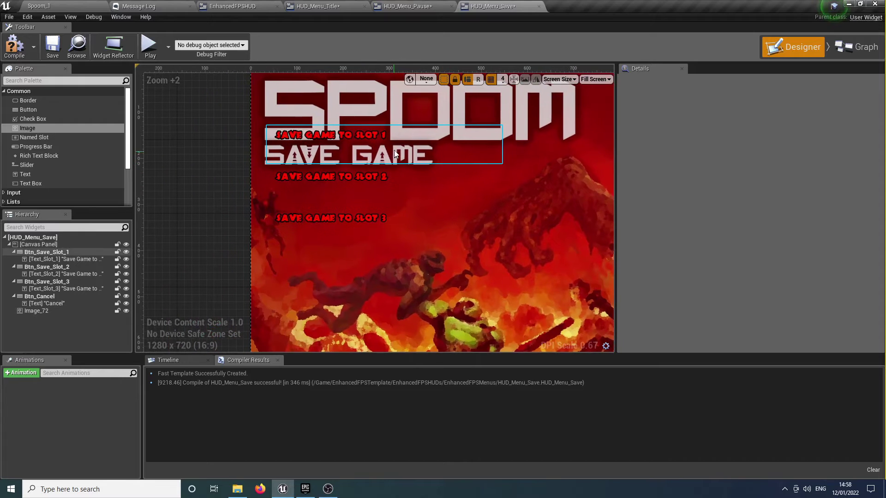
{"action": "left_click", "coordinate": [397, 145]}
{"action": "left_click", "coordinate": [407, 180], "text": "ctrl"}
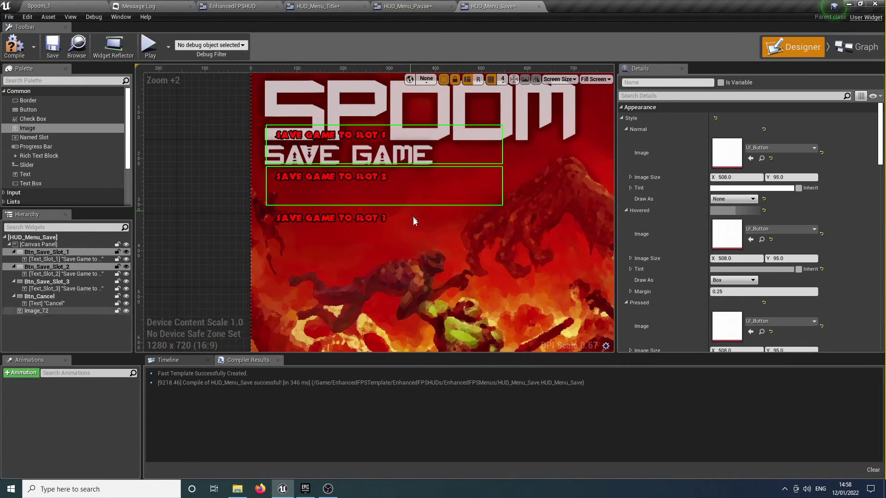
{"action": "left_click", "coordinate": [413, 220], "text": "ctrl"}
{"action": "key", "text": "Down"}
{"action": "key", "text": "Down"}
{"action": "key", "text": "Down"}
{"action": "key", "text": "Down"}
{"action": "key", "text": "Down"}
{"action": "key", "text": "Down"}
{"action": "key", "text": "Down"}
{"action": "key", "text": "Down"}
{"action": "key", "text": "Down"}
{"action": "key", "text": "Down"}
{"action": "key", "text": "Down"}
{"action": "key", "text": "Down"}
{"action": "key", "text": "Down"}
{"action": "key", "text": "Down"}
{"action": "key", "text": "Down"}
{"action": "key", "text": "Down"}
{"action": "key", "text": "Down"}
{"action": "key", "text": "Down"}
{"action": "key", "text": "Down"}
{"action": "key", "text": "Down"}
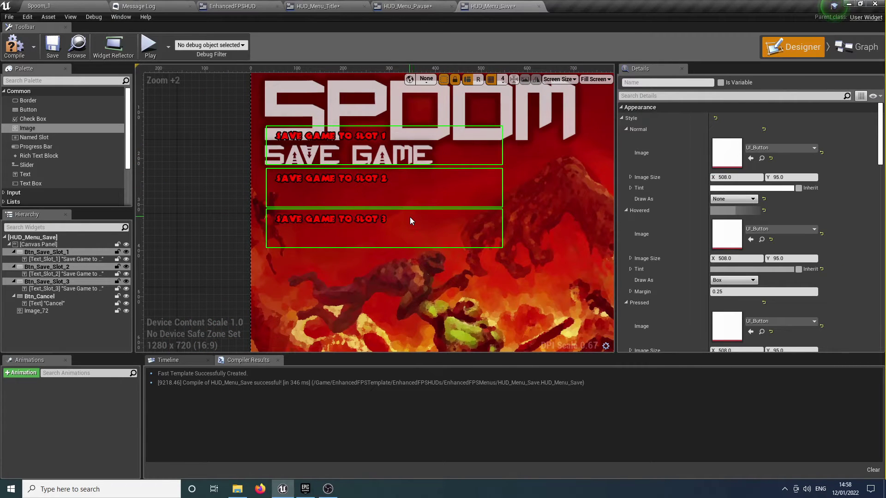
{"action": "key", "text": "Down"}
{"action": "key", "text": "Left"}
{"action": "key", "text": "Down"}
{"action": "key", "text": "Left"}
{"action": "key", "text": "Left"}
{"action": "key", "text": "Left"}
{"action": "key", "text": "Left"}
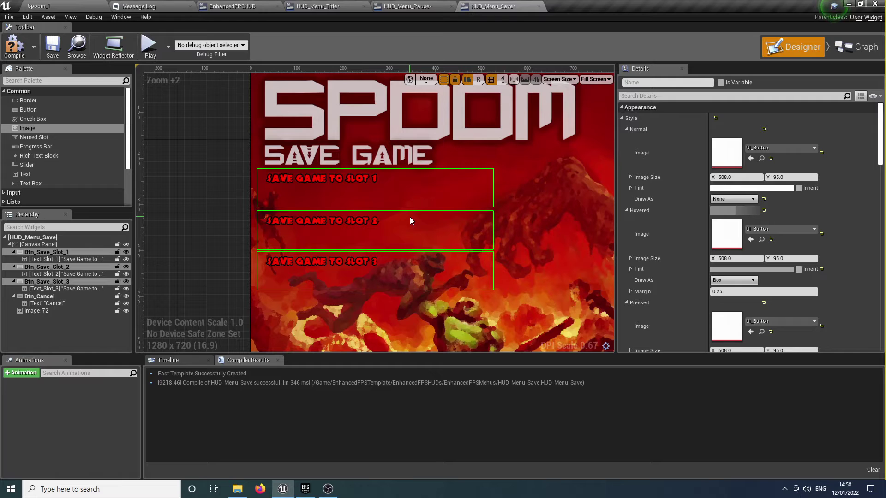
Step: Anchor the three save slot buttons to the canvas's left edge with vertical stretch, and compile the widget
{"action": "scroll", "coordinate": [783, 191], "scroll_direction": "down", "scroll_amount": 10}
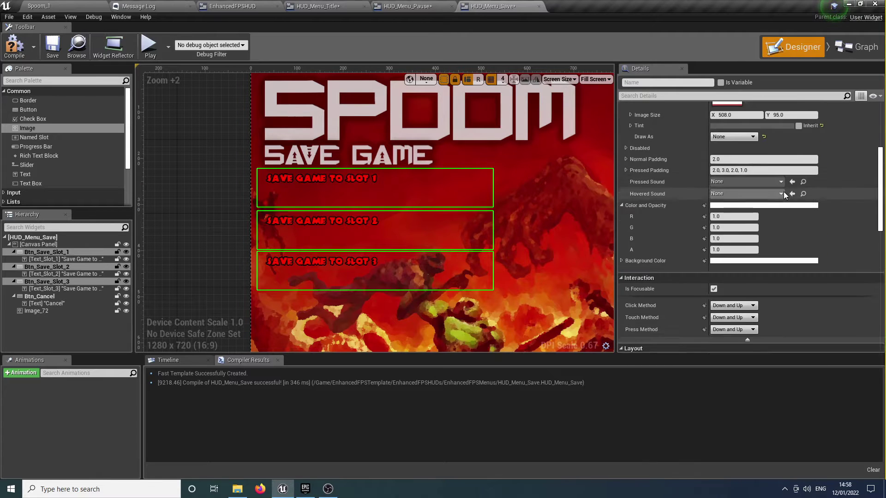
{"action": "scroll", "coordinate": [783, 192], "scroll_direction": "down", "scroll_amount": 2}
{"action": "left_click", "coordinate": [744, 259]}
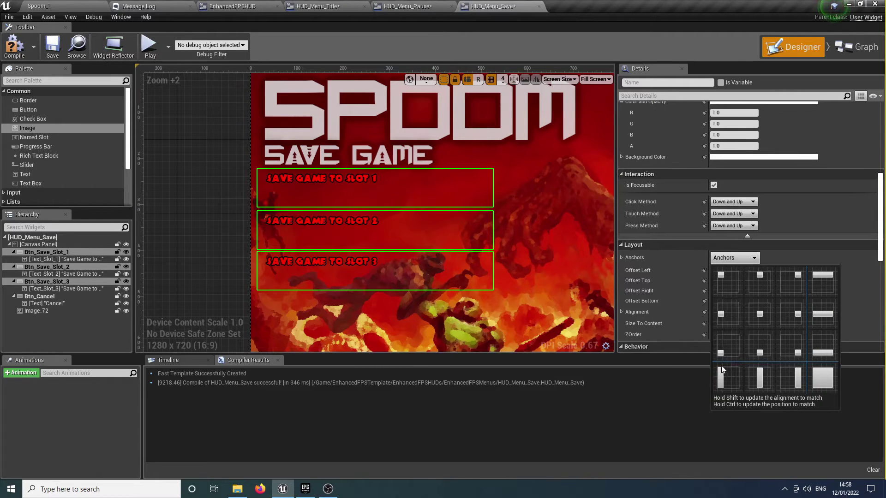
{"action": "left_click", "coordinate": [721, 365]}
{"action": "right_click_drag", "start_coordinate": [437, 257], "coordinate": [389, 251]}
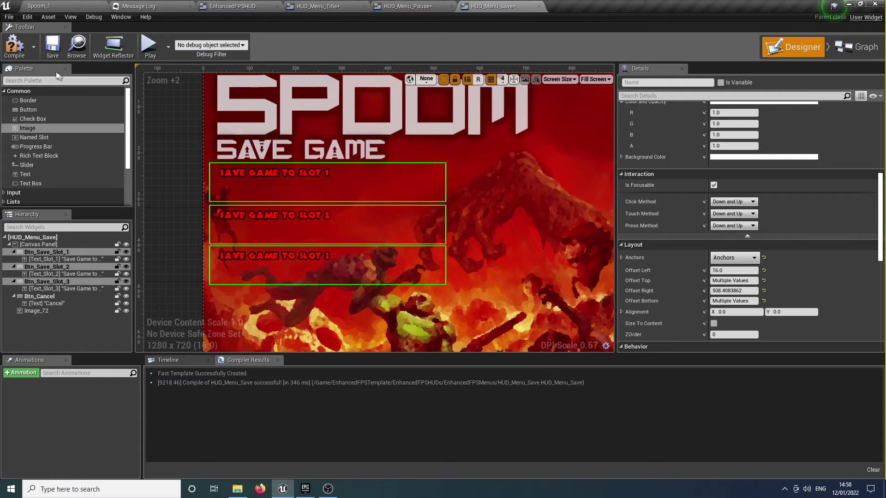
{"action": "left_click", "coordinate": [18, 47]}
Step: Run the game preview, go from the pause menu to the title menu, and open Load Game to check the slot screen
{"action": "scroll", "coordinate": [420, 144], "scroll_direction": "down", "scroll_amount": 4}
{"action": "right_click_drag", "start_coordinate": [420, 144], "coordinate": [418, 187]}
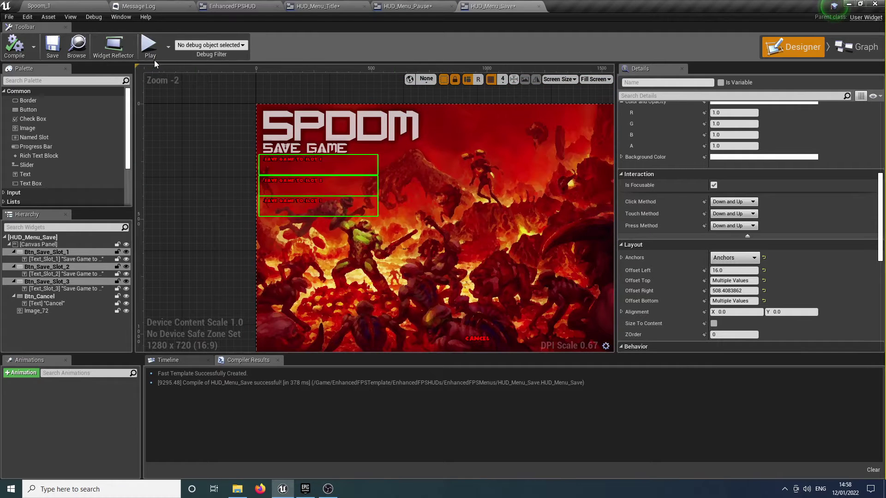
{"action": "left_click", "coordinate": [149, 46]}
{"action": "key", "text": "Escape"}
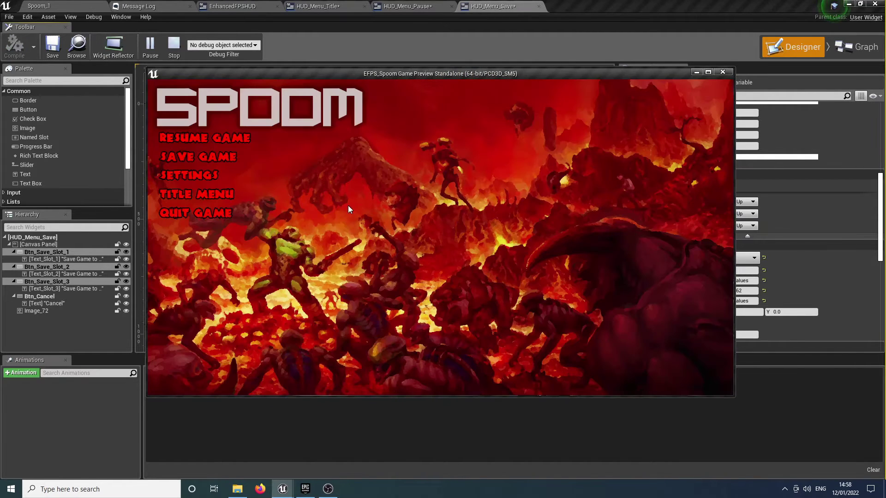
{"action": "left_click", "coordinate": [230, 196]}
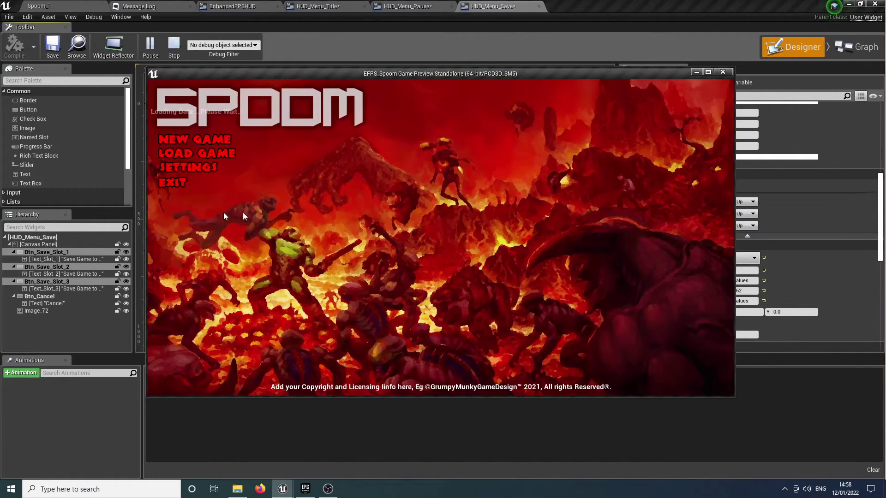
{"action": "left_click", "coordinate": [210, 152]}
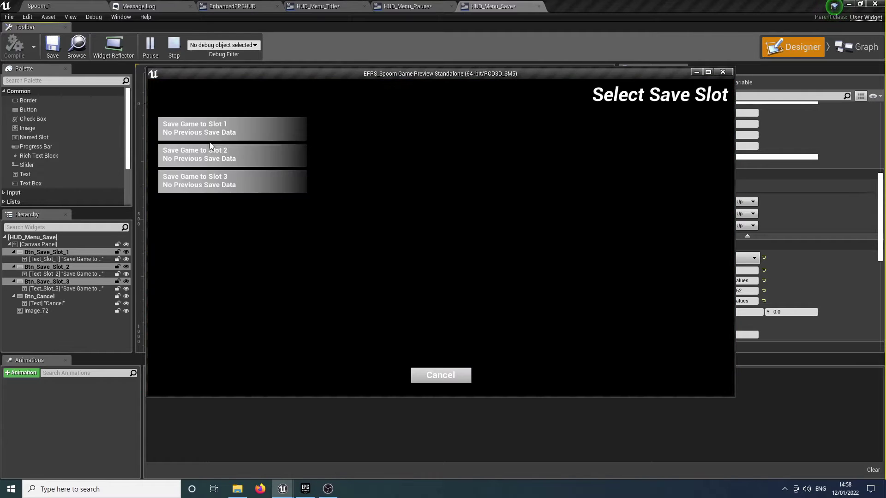
Step: Choose save slot 1, open Save Game from the pause menu, try its first slot button, and cancel back out
{"action": "left_click", "coordinate": [263, 136]}
{"action": "key", "text": "Escape"}
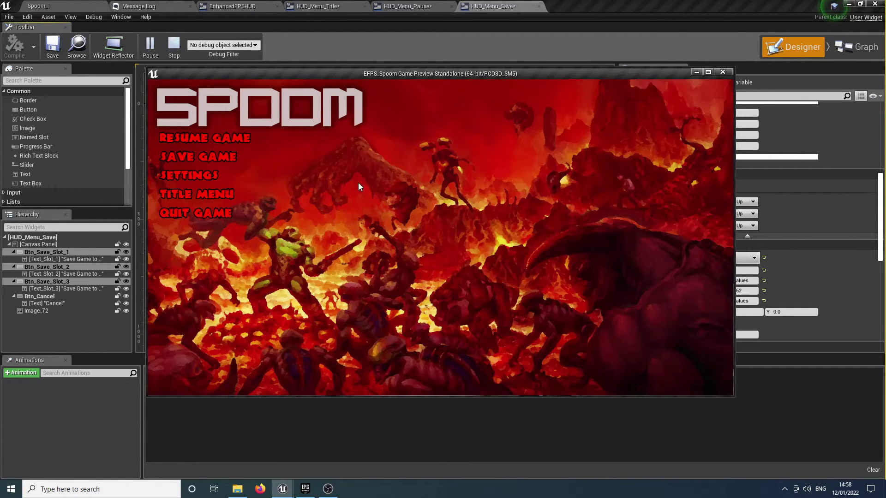
{"action": "left_click", "coordinate": [225, 159]}
{"action": "left_click", "coordinate": [229, 162]}
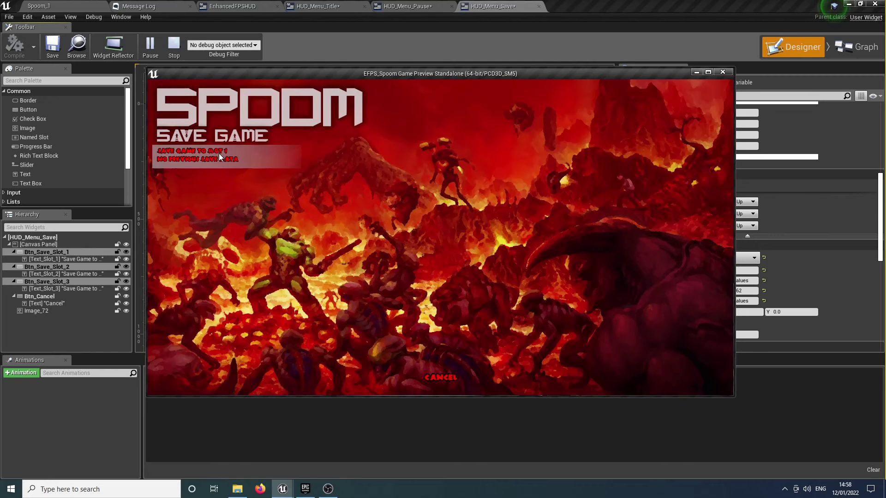
{"action": "left_click", "coordinate": [219, 157]}
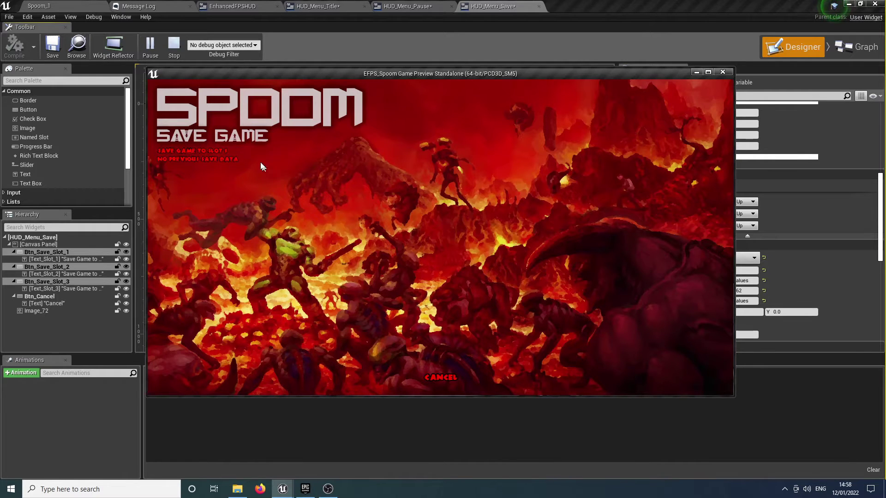
{"action": "left_click", "coordinate": [240, 159]}
{"action": "left_click", "coordinate": [244, 156]}
{"action": "left_click", "coordinate": [441, 377]}
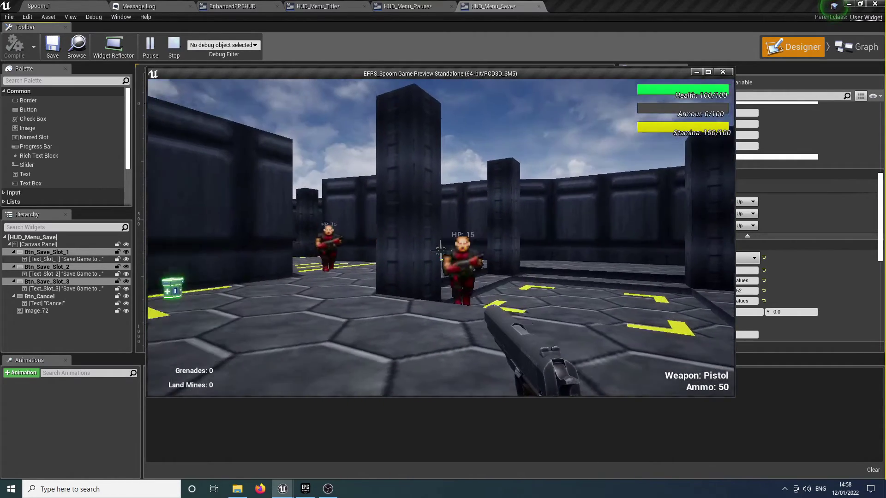
Step: Play-test the level in the preview by shooting the nearby enemies with the pistol
{"action": "left_click", "coordinate": [440, 250]}
{"action": "left_click", "coordinate": [440, 249]}
{"action": "left_click", "coordinate": [441, 249]}
{"action": "left_click", "coordinate": [441, 249]}
{"action": "left_click", "coordinate": [441, 249]}
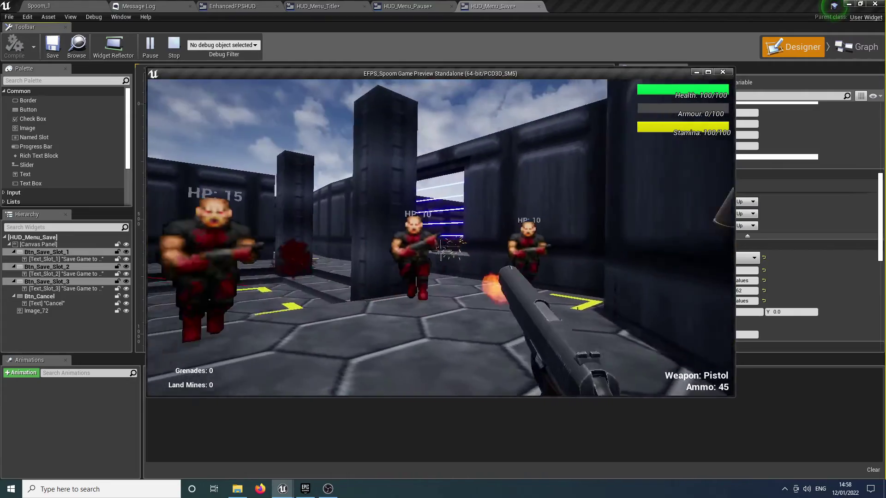
{"action": "left_click", "coordinate": [440, 249]}
{"action": "left_click", "coordinate": [441, 250]}
{"action": "left_click", "coordinate": [441, 249]}
{"action": "left_click", "coordinate": [441, 249]}
{"action": "left_click", "coordinate": [441, 250]}
{"action": "left_click", "coordinate": [441, 249]}
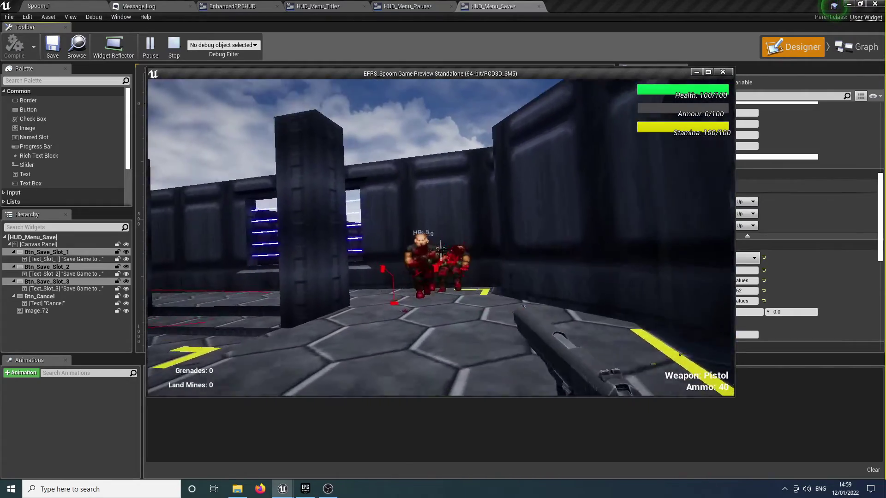
{"action": "left_click", "coordinate": [441, 250]}
{"action": "left_click", "coordinate": [441, 250]}
{"action": "left_click", "coordinate": [441, 250]}
{"action": "left_click", "coordinate": [440, 249]}
{"action": "left_click", "coordinate": [440, 249]}
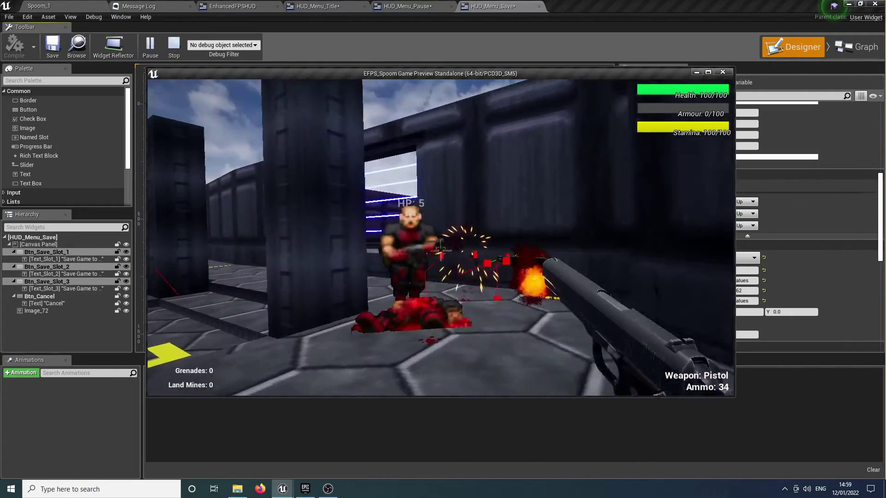
{"action": "left_click", "coordinate": [440, 250]}
{"action": "left_click", "coordinate": [440, 249]}
{"action": "left_click", "coordinate": [441, 249]}
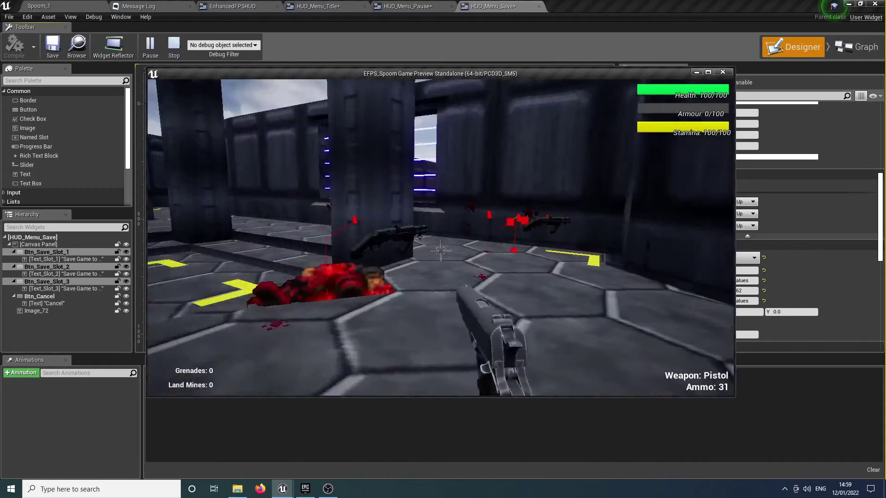
Step: Collect the dropped shotguns and fire at the enemies beyond the blue laser barrier until the ammo runs out
{"action": "key", "text": "w"}
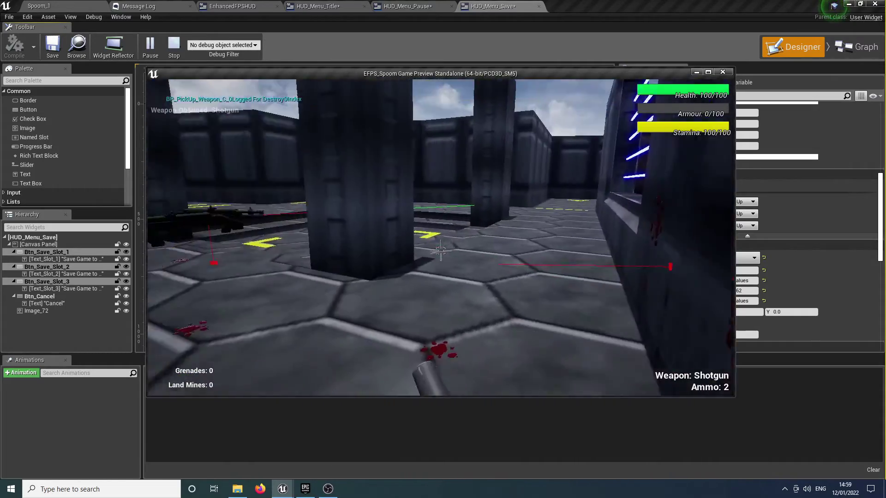
{"action": "key", "text": "w"}
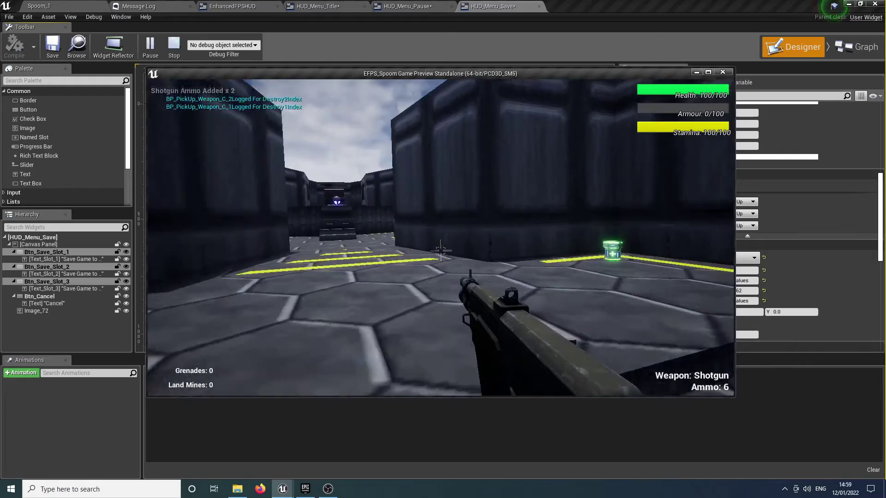
{"action": "key", "text": "w"}
{"action": "left_click", "coordinate": [440, 250]}
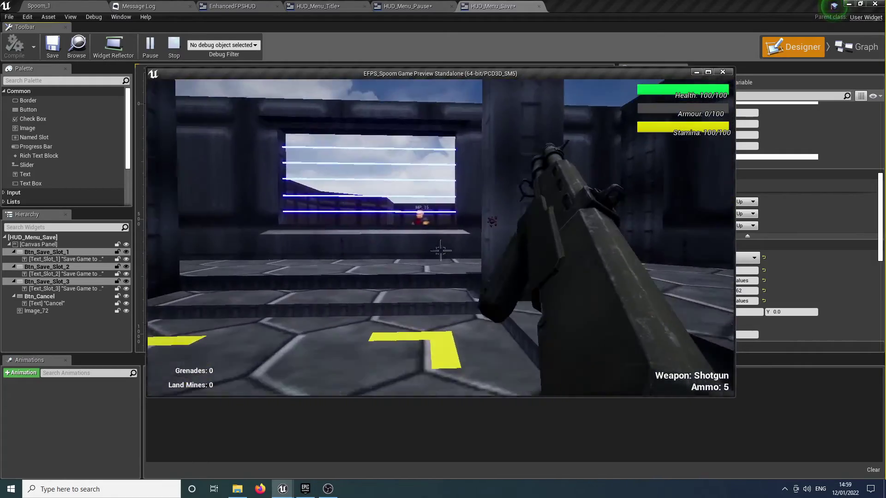
{"action": "left_click", "coordinate": [440, 249]}
{"action": "key", "text": "w"}
{"action": "left_click", "coordinate": [440, 249]}
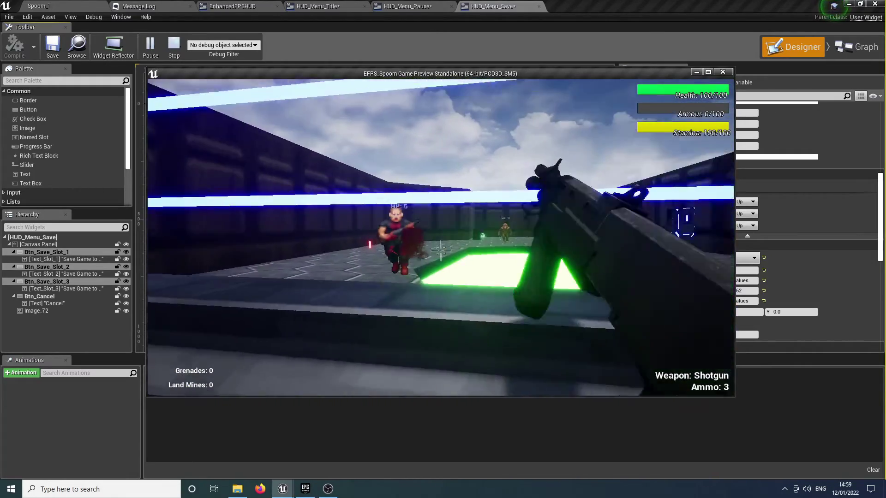
{"action": "left_click", "coordinate": [440, 250]}
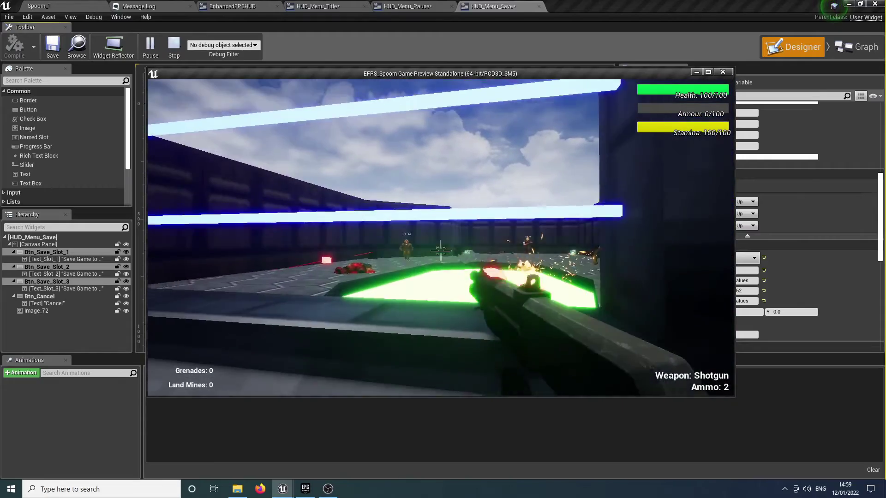
{"action": "left_click", "coordinate": [441, 250]}
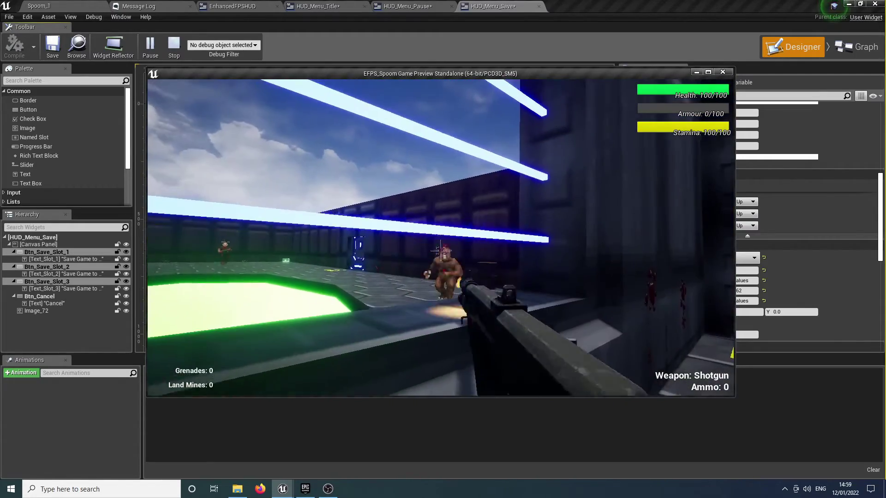
{"action": "left_click", "coordinate": [441, 249]}
Step: Run on through the level's corridors with the shotgun and end the game preview
{"action": "key", "text": "w"}
{"action": "key", "text": "shift+w"}
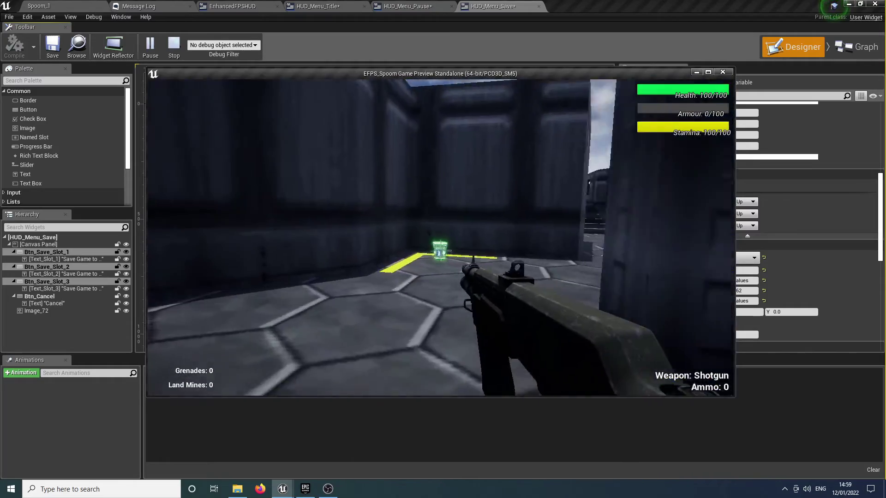
{"action": "key", "text": "shift+w"}
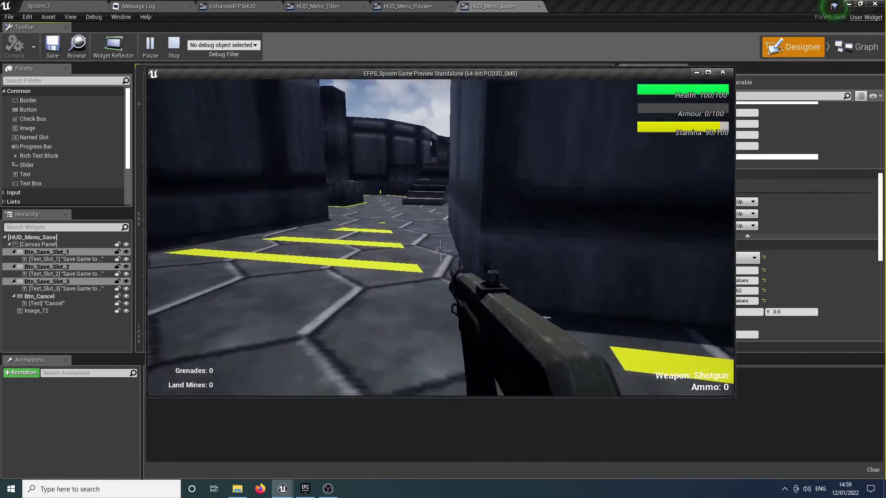
{"action": "key", "text": "w"}
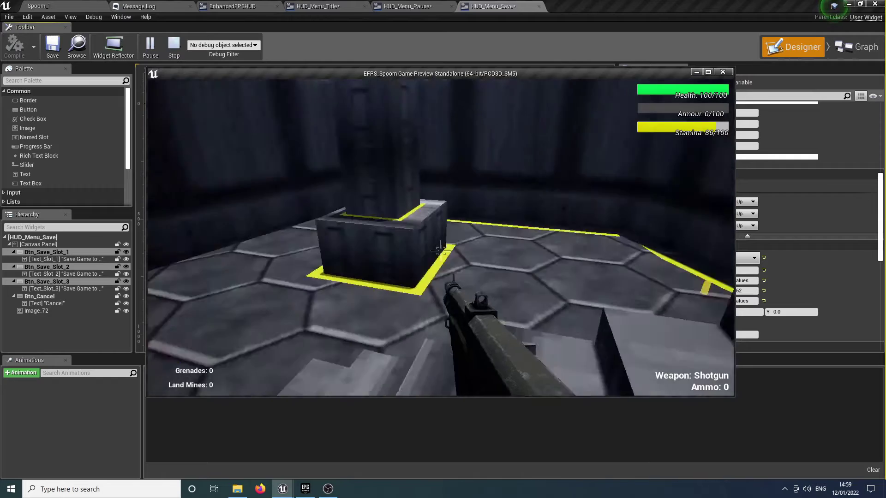
{"action": "key", "text": "Escape"}
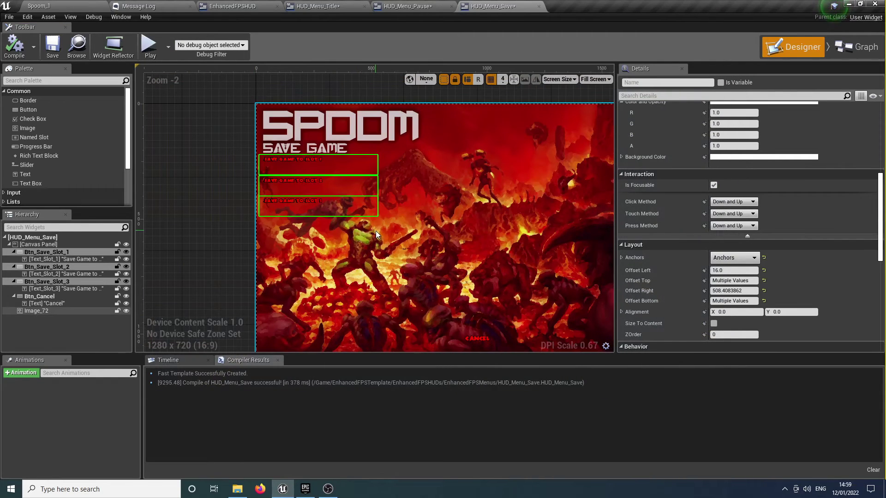
Step: Open the HUD_Menu_SaveSlotSelect widget from the EnhancedFPSMenus folder in the level's content
{"action": "left_click", "coordinate": [63, 4]}
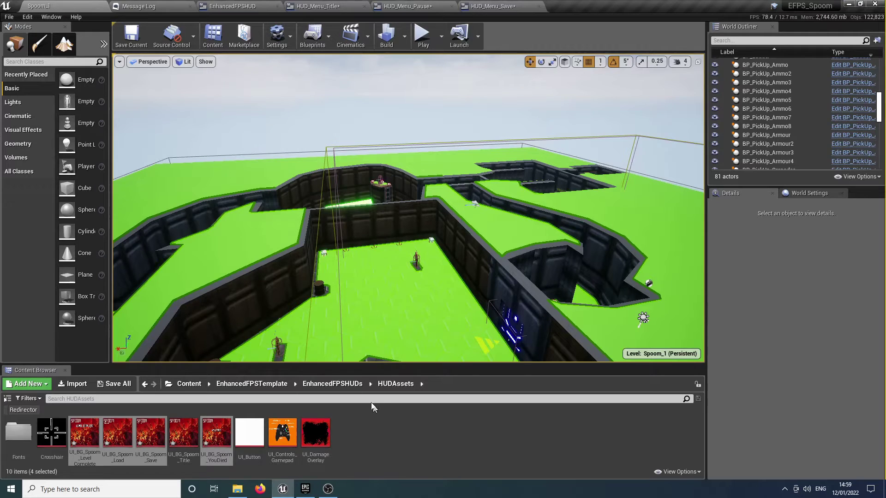
{"action": "left_click", "coordinate": [333, 383]}
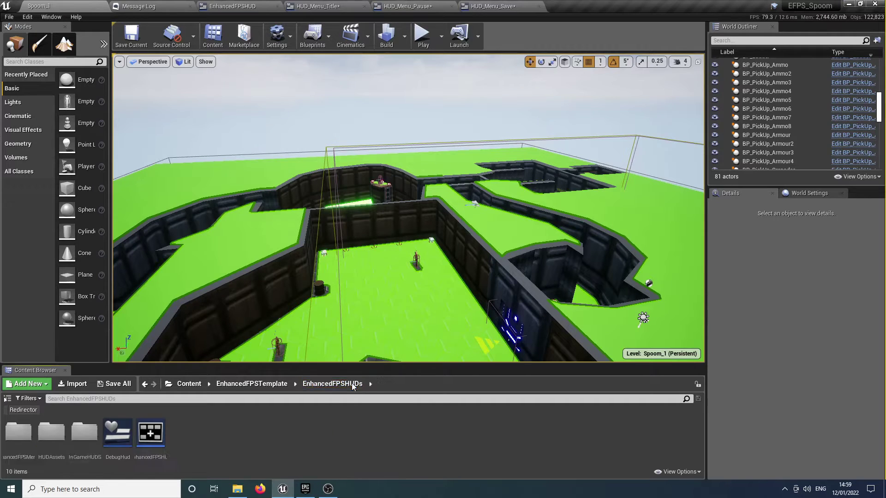
{"action": "double_click", "coordinate": [33, 438]}
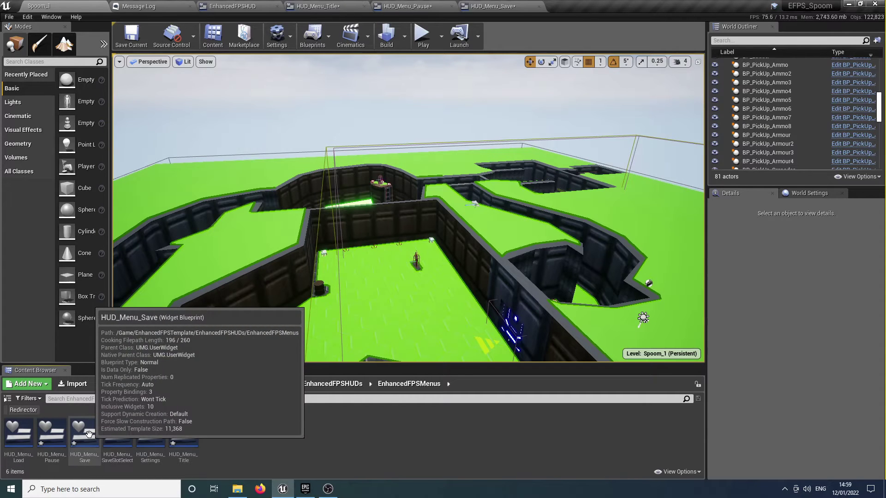
{"action": "double_click", "coordinate": [115, 430]}
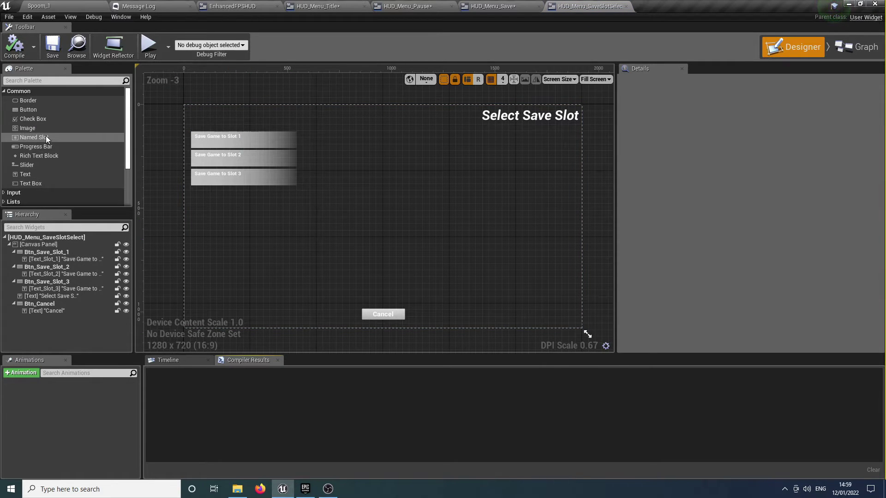
Step: Add an Image widget to the save slot selection canvas and assign UI_BG_Spoom_Save as its image
{"action": "left_click_drag", "start_coordinate": [46, 132], "coordinate": [414, 215]}
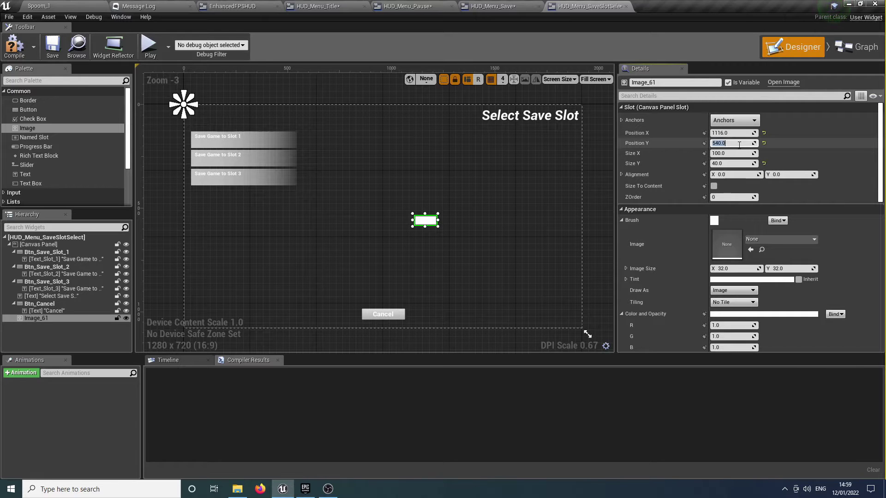
{"action": "left_click", "coordinate": [793, 238]}
{"action": "type", "text": "save"}
{"action": "key", "text": "Return"}
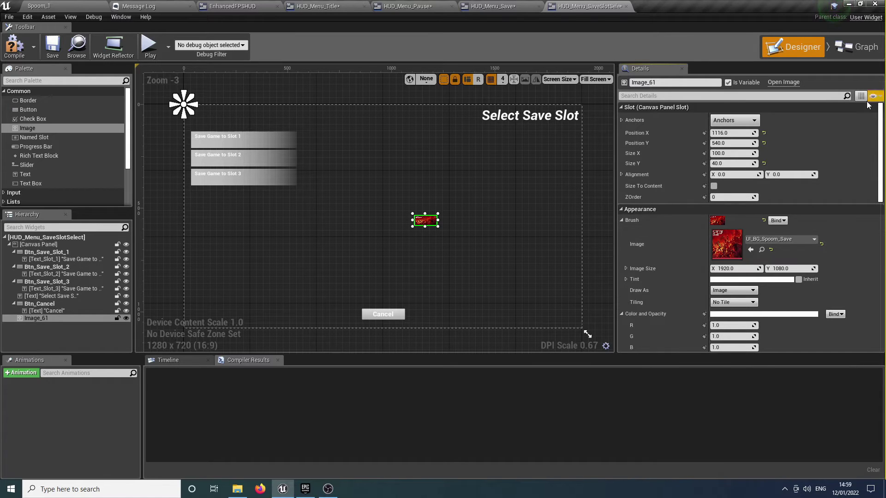
Step: Size the background image to its content and reset its X and Y position to 0
{"action": "left_click", "coordinate": [714, 186]}
{"action": "left_click", "coordinate": [764, 133]}
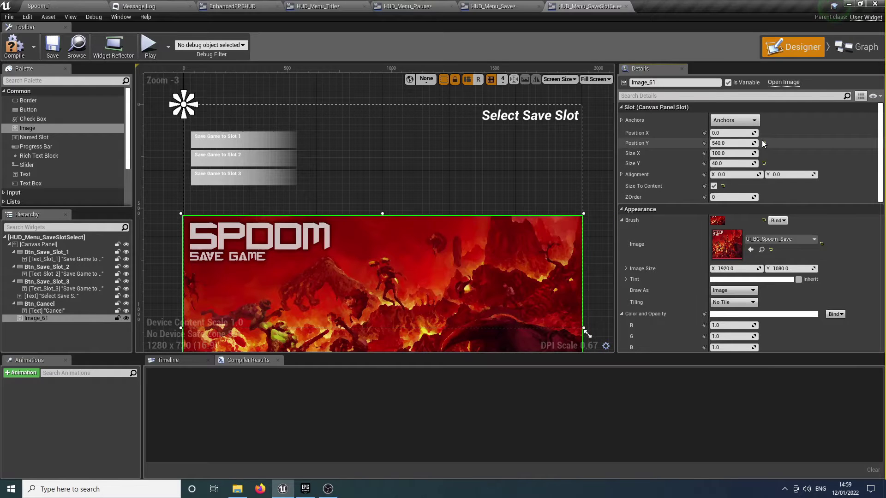
{"action": "left_click", "coordinate": [764, 144]}
Step: Anchor the background image to fill the whole canvas and set its ZOrder to -10
{"action": "left_click", "coordinate": [734, 120]}
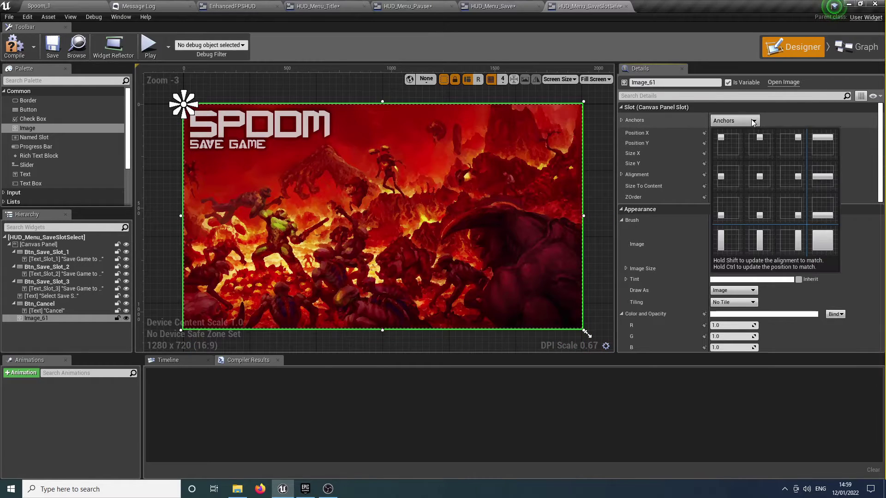
{"action": "left_click", "coordinate": [830, 240]}
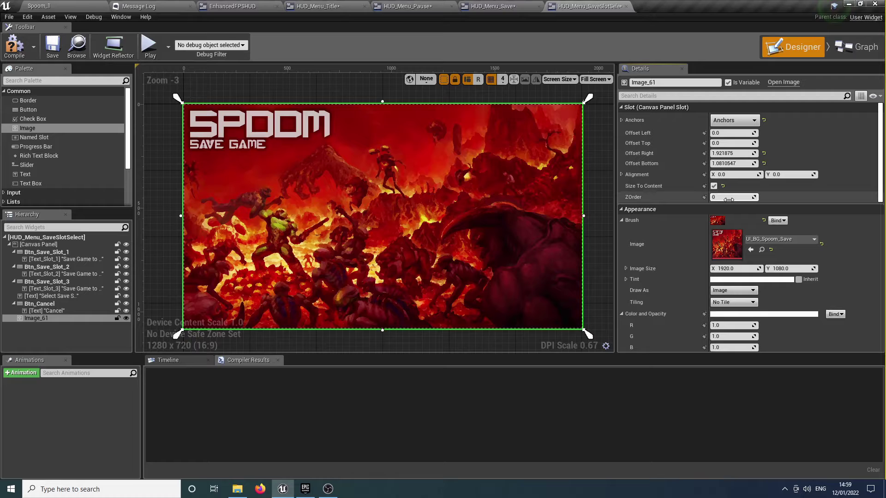
{"action": "key", "text": "Return"}
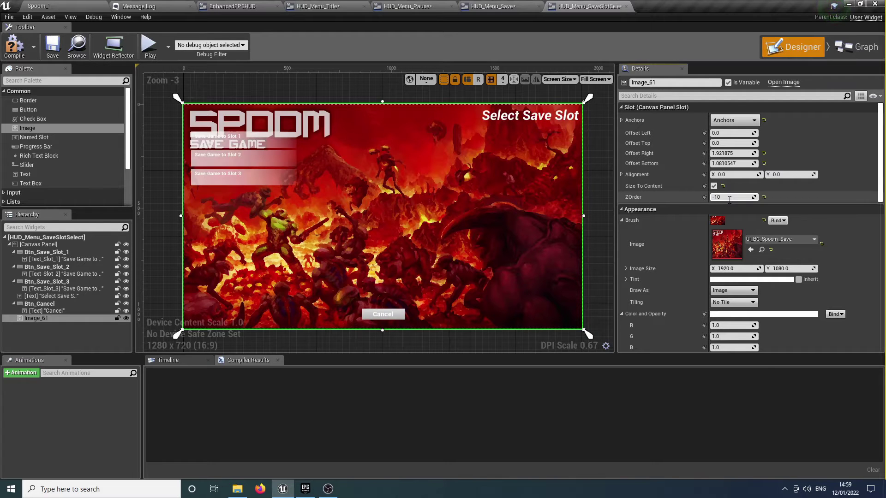
Step: Move the three save slot buttons together down and slightly left, just below the SAVE GAME heading, at a left offset of 32
{"action": "left_click", "coordinate": [284, 144]}
{"action": "left_click", "coordinate": [284, 158], "text": "ctrl"}
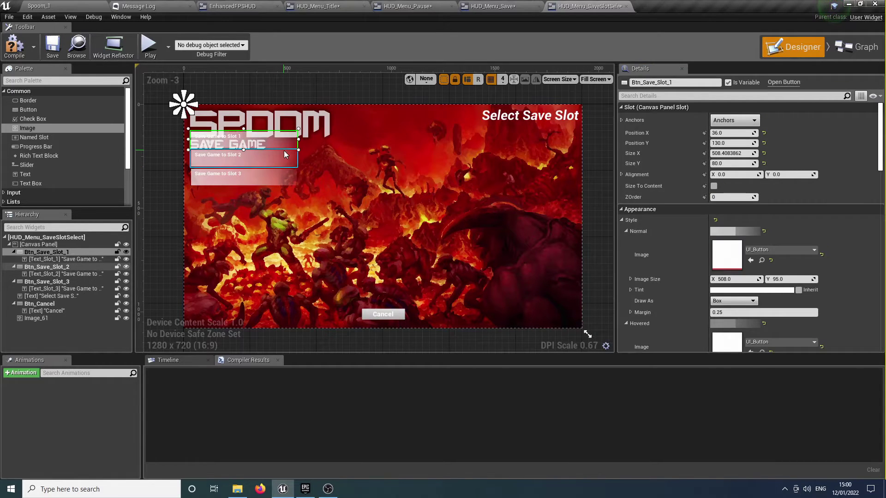
{"action": "left_click", "coordinate": [283, 173], "text": "ctrl"}
{"action": "key", "text": "Down"}
{"action": "key", "text": "Down"}
{"action": "key", "text": "Down"}
{"action": "key", "text": "Down"}
{"action": "key", "text": "Down"}
{"action": "key", "text": "Down"}
{"action": "key", "text": "Down"}
{"action": "key", "text": "Down"}
{"action": "key", "text": "Down"}
{"action": "key", "text": "Down"}
{"action": "key", "text": "Down"}
{"action": "key", "text": "Down"}
{"action": "key", "text": "Down"}
{"action": "key", "text": "Down"}
{"action": "key", "text": "Down"}
{"action": "key", "text": "Down"}
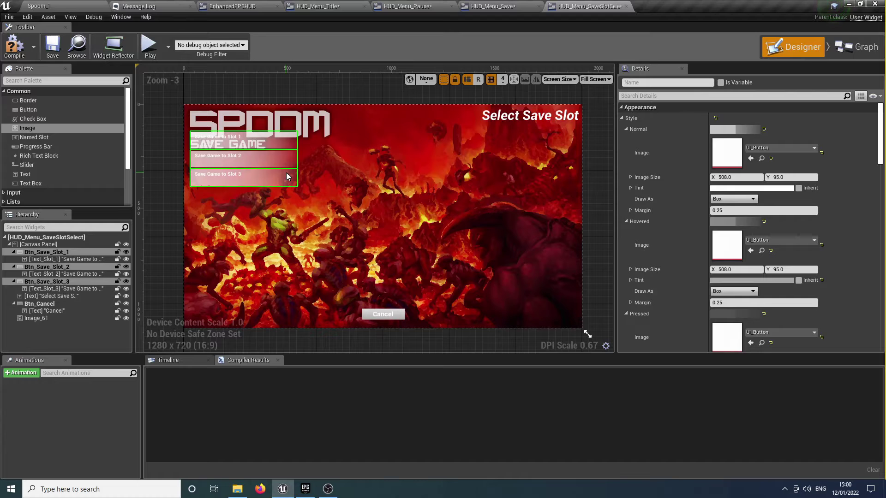
{"action": "key", "text": "Left"}
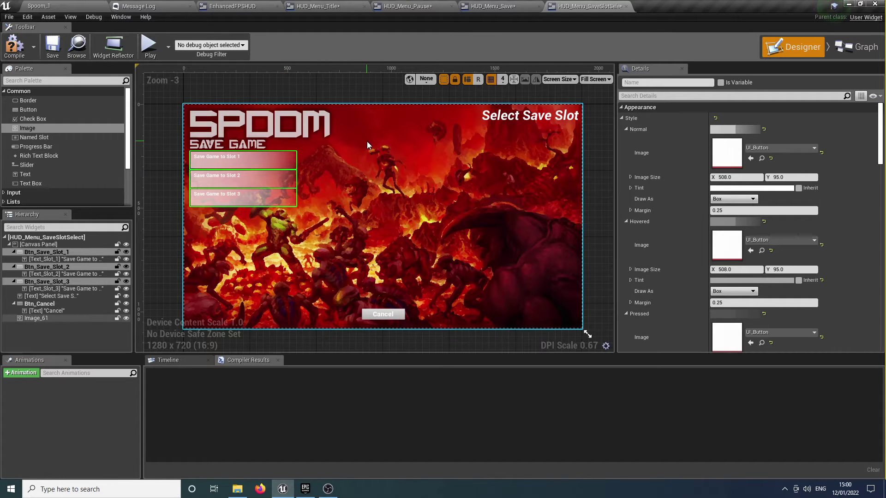
Step: Anchor the three save slot buttons to the middle of the canvas's left edge
{"action": "scroll", "coordinate": [820, 153], "scroll_direction": "down", "scroll_amount": 10}
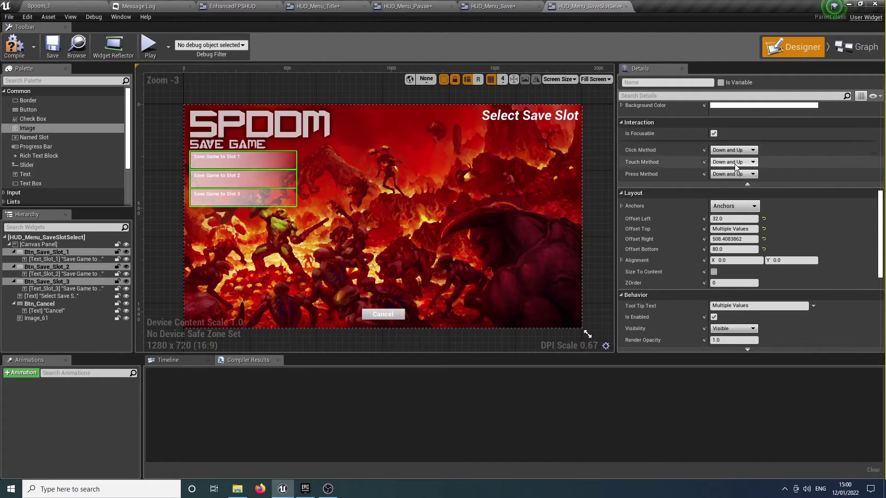
{"action": "left_click", "coordinate": [735, 206]}
{"action": "left_click", "coordinate": [725, 261]}
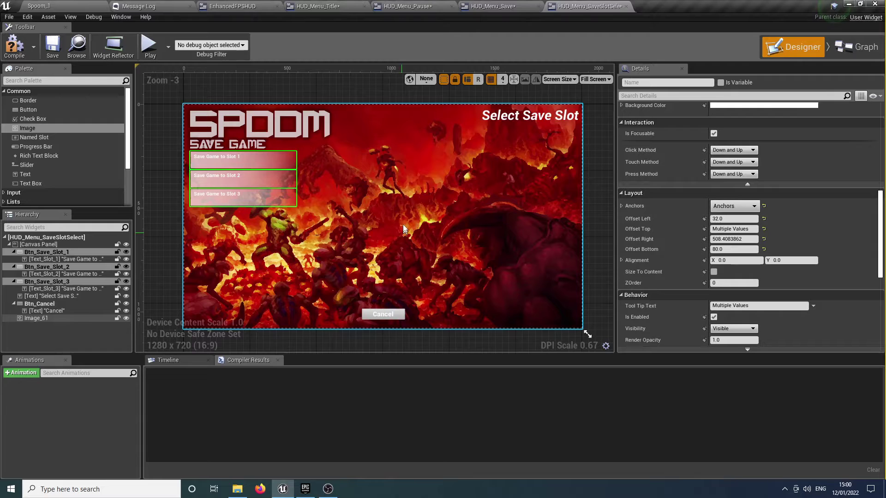
Step: Set the justification of the "Select Save Slot" text to centered
{"action": "left_click", "coordinate": [531, 116]}
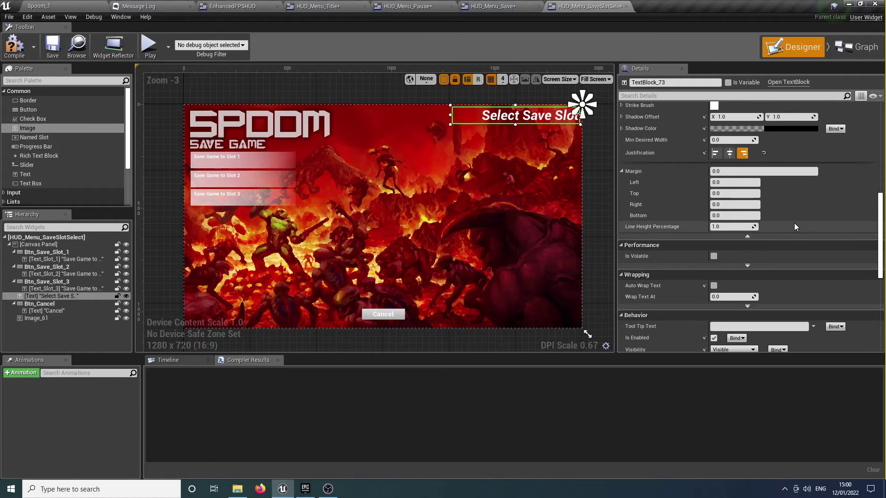
{"action": "scroll", "coordinate": [793, 222], "scroll_direction": "up", "scroll_amount": 1}
{"action": "left_click", "coordinate": [729, 169]}
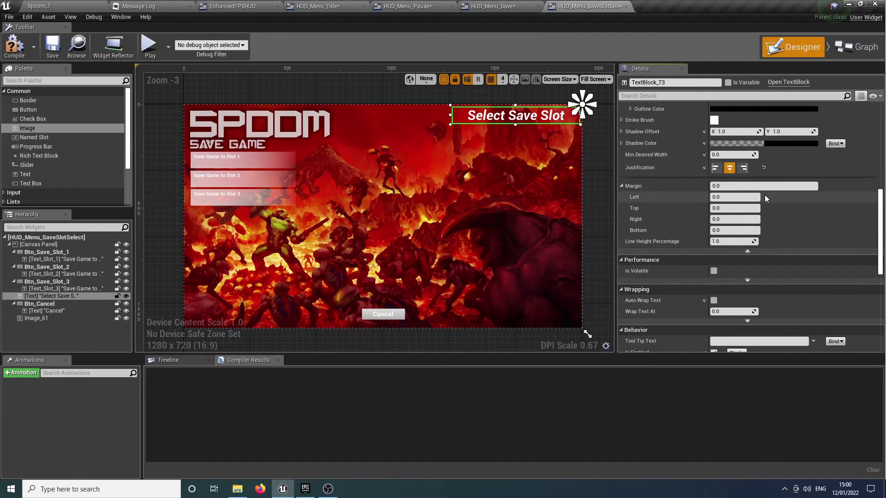
Step: Change the "Select Save Slot" text's font family to ZOMBIE_Font and set its outline size to 3
{"action": "scroll", "coordinate": [772, 214], "scroll_direction": "up", "scroll_amount": 2}
{"action": "scroll", "coordinate": [779, 209], "scroll_direction": "up", "scroll_amount": 6}
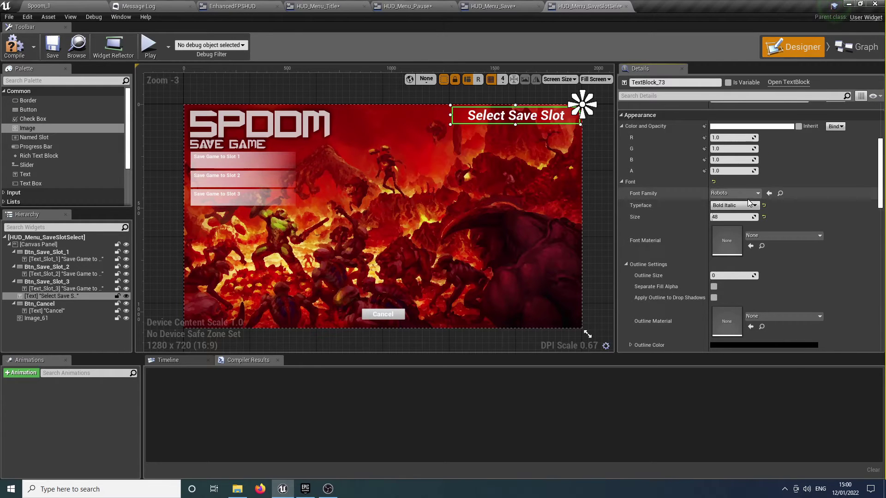
{"action": "left_click", "coordinate": [734, 193]}
{"action": "left_click", "coordinate": [755, 342]}
{"action": "scroll", "coordinate": [766, 228], "scroll_direction": "down", "scroll_amount": 1}
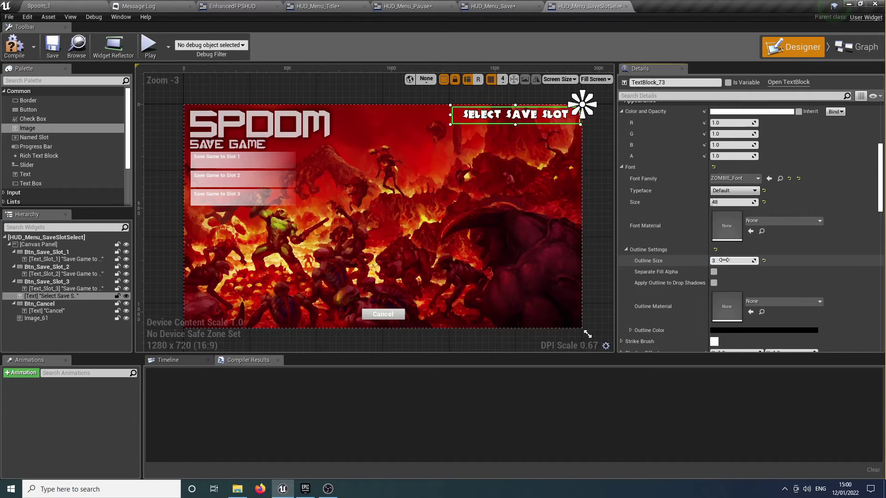
Step: Set the colour of the "Select Save Slot" text to pure red (R 1.0, G 0.0, B 0.0)
{"action": "scroll", "coordinate": [759, 244], "scroll_direction": "up", "scroll_amount": 3}
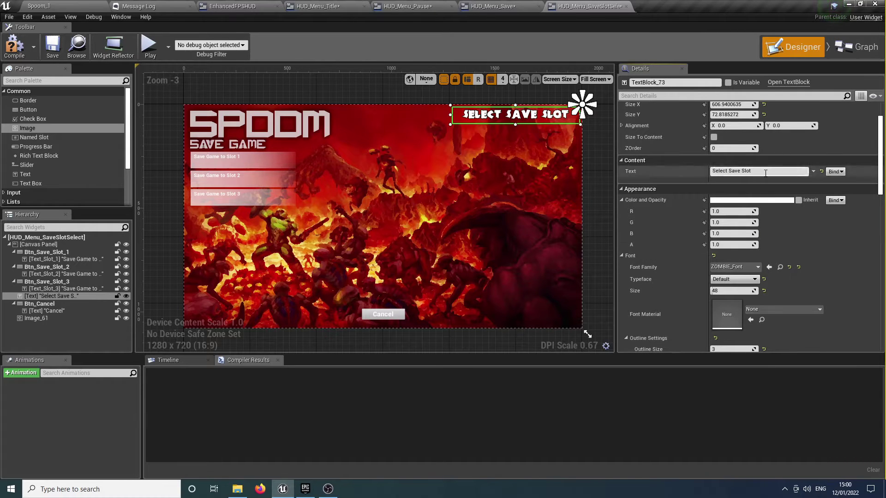
{"action": "left_click", "coordinate": [766, 199]}
{"action": "left_click_drag", "start_coordinate": [684, 279], "coordinate": [682, 264]}
{"action": "left_click", "coordinate": [706, 422]}
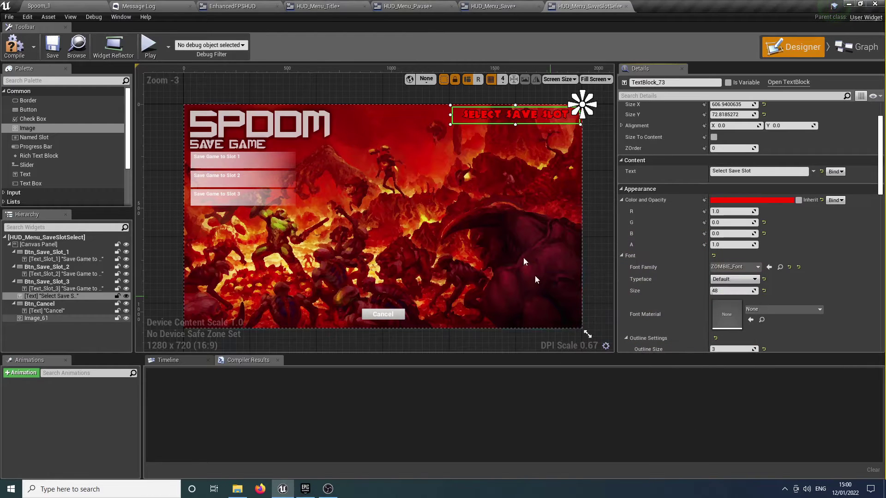
Step: Move the "Select Save Slot" text from the canvas's upper edge to just below the middle of the canvas
{"action": "left_click_drag", "start_coordinate": [511, 112], "coordinate": [515, 117]}
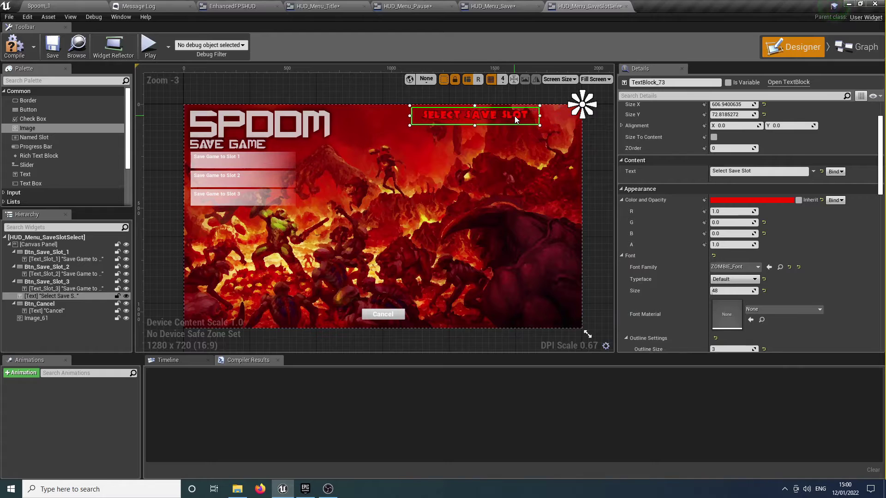
{"action": "key", "text": "Left"}
{"action": "key", "text": "Left"}
{"action": "key", "text": "Left"}
{"action": "key", "text": "Left"}
{"action": "key", "text": "Left"}
{"action": "key", "text": "Left"}
{"action": "key", "text": "Left"}
{"action": "key", "text": "Left"}
{"action": "key", "text": "Left"}
{"action": "key", "text": "Left"}
{"action": "key", "text": "Left"}
{"action": "key", "text": "Left"}
{"action": "key", "text": "Left"}
{"action": "key", "text": "Left"}
{"action": "key", "text": "Left"}
{"action": "key", "text": "Left"}
{"action": "key", "text": "Left"}
{"action": "key", "text": "Left"}
{"action": "key", "text": "Left"}
{"action": "key", "text": "Left"}
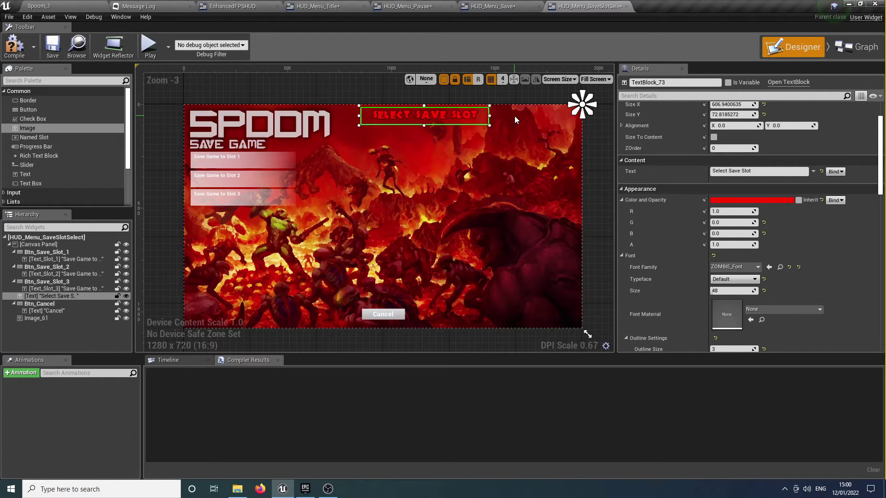
{"action": "key", "text": "Left"}
{"action": "key", "text": "Left"}
{"action": "key", "text": "Left"}
{"action": "key", "text": "Left"}
{"action": "key", "text": "Down"}
{"action": "key", "text": "Down"}
{"action": "key", "text": "Down"}
{"action": "key", "text": "Down"}
{"action": "key", "text": "Down"}
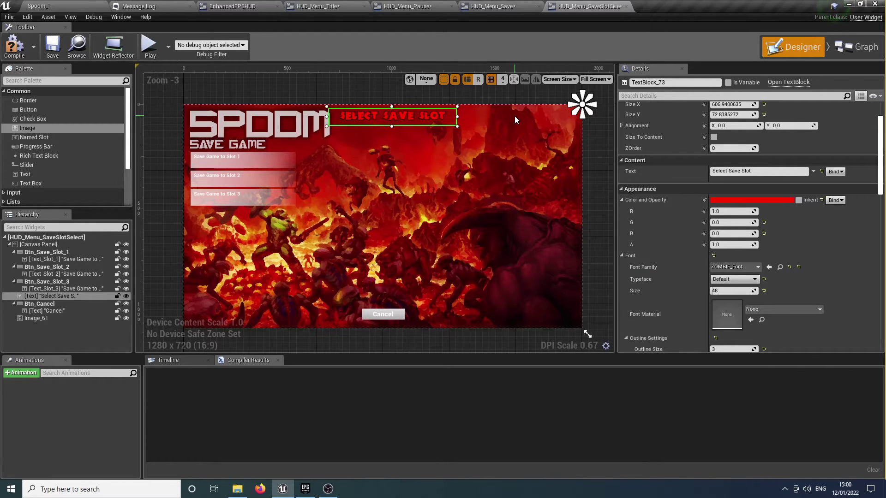
{"action": "key", "text": "Down"}
{"action": "key", "text": "Down"}
{"action": "key", "text": "Down"}
{"action": "key", "text": "Down"}
{"action": "key", "text": "Down"}
{"action": "key", "text": "Down"}
{"action": "key", "text": "Down"}
{"action": "key", "text": "Down"}
{"action": "key", "text": "Down"}
{"action": "key", "text": "Down"}
{"action": "key", "text": "Down"}
{"action": "key", "text": "Down"}
{"action": "key", "text": "Down"}
{"action": "key", "text": "Down"}
{"action": "key", "text": "Down"}
{"action": "key", "text": "Down"}
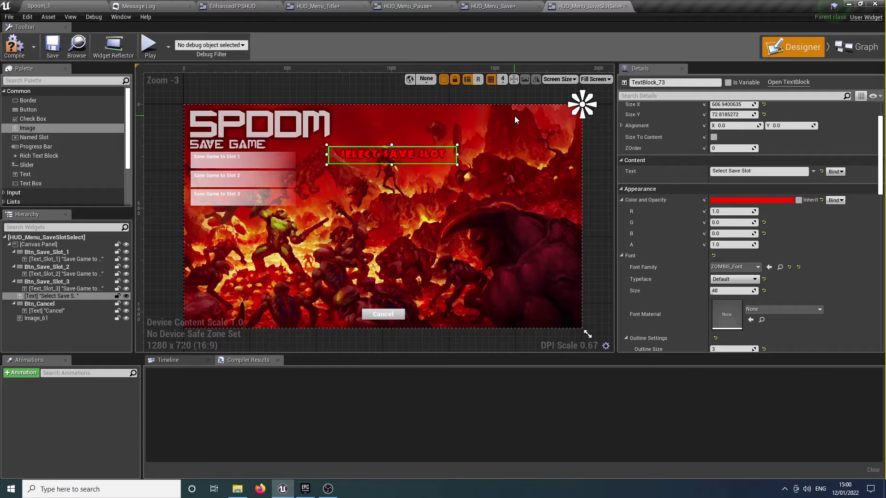
{"action": "key", "text": "Down"}
{"action": "key", "text": "Down"}
{"action": "key", "text": "Down"}
{"action": "key", "text": "Down"}
{"action": "key", "text": "Down"}
{"action": "key", "text": "Down"}
{"action": "key", "text": "Down"}
{"action": "key", "text": "Down"}
{"action": "key", "text": "Down"}
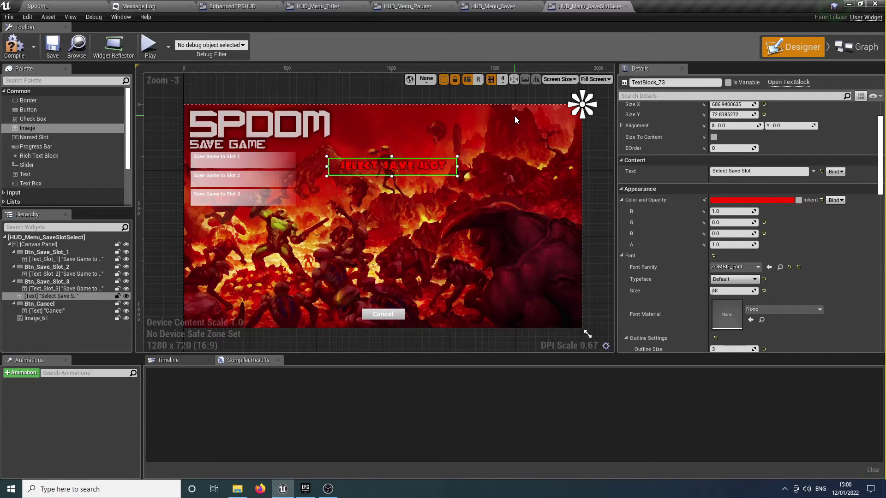
{"action": "key", "text": "Down"}
{"action": "key", "text": "Down"}
{"action": "key", "text": "Down"}
{"action": "key", "text": "Down"}
{"action": "key", "text": "Down"}
{"action": "key", "text": "Down"}
{"action": "key", "text": "Down"}
{"action": "key", "text": "Down"}
{"action": "key", "text": "Down"}
{"action": "key", "text": "Down"}
{"action": "key", "text": "Down"}
{"action": "key", "text": "Down"}
{"action": "key", "text": "Down"}
{"action": "key", "text": "Down"}
{"action": "key", "text": "Down"}
{"action": "key", "text": "Down"}
{"action": "key", "text": "Down"}
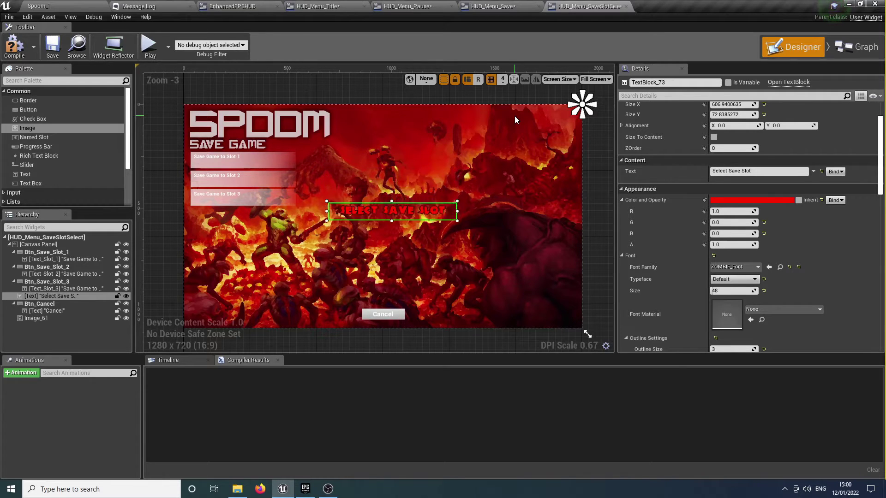
{"action": "key", "text": "Left"}
{"action": "key", "text": "Left"}
{"action": "key", "text": "Left"}
{"action": "key", "text": "Left"}
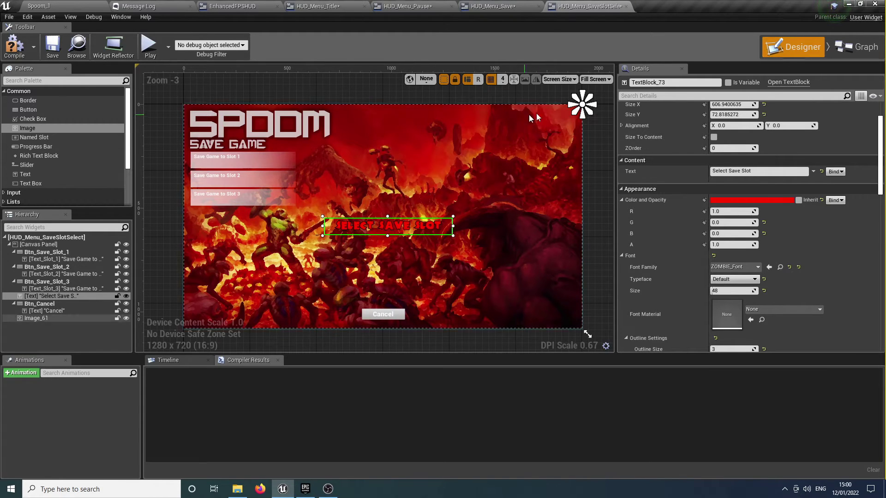
Step: Anchor the "Select Save Slot" text to the canvas centre and nudge it left to an X position of -300
{"action": "scroll", "coordinate": [747, 130], "scroll_direction": "up", "scroll_amount": 3}
{"action": "left_click", "coordinate": [751, 121]}
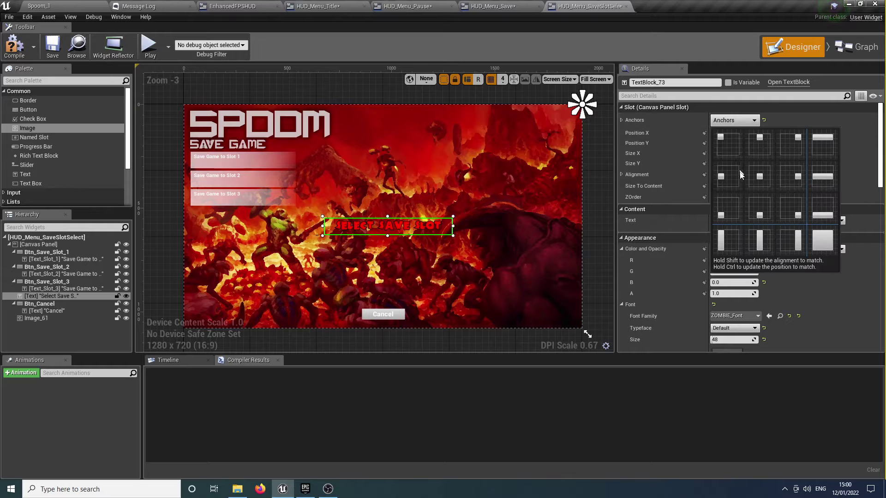
{"action": "left_click", "coordinate": [760, 178]}
{"action": "key", "text": "Left"}
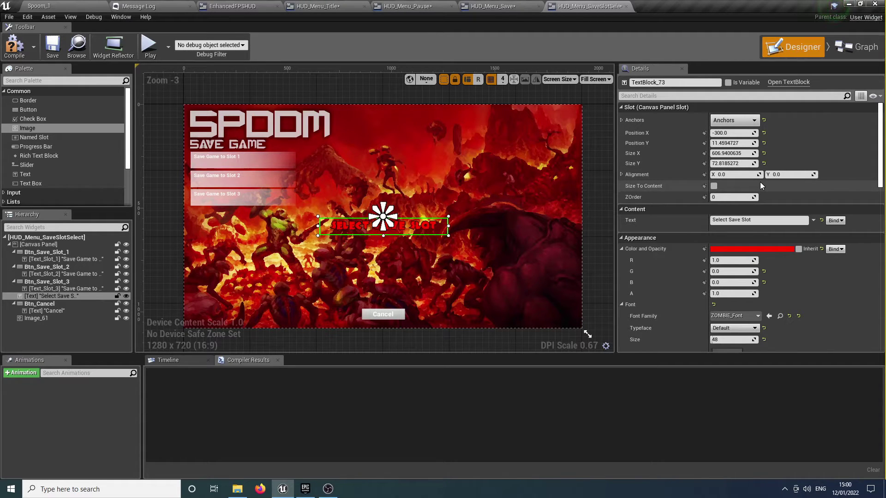
Step: Set the outline size of the "Select Save Slot" text to 4
{"action": "scroll", "coordinate": [760, 181], "scroll_direction": "down", "scroll_amount": 4}
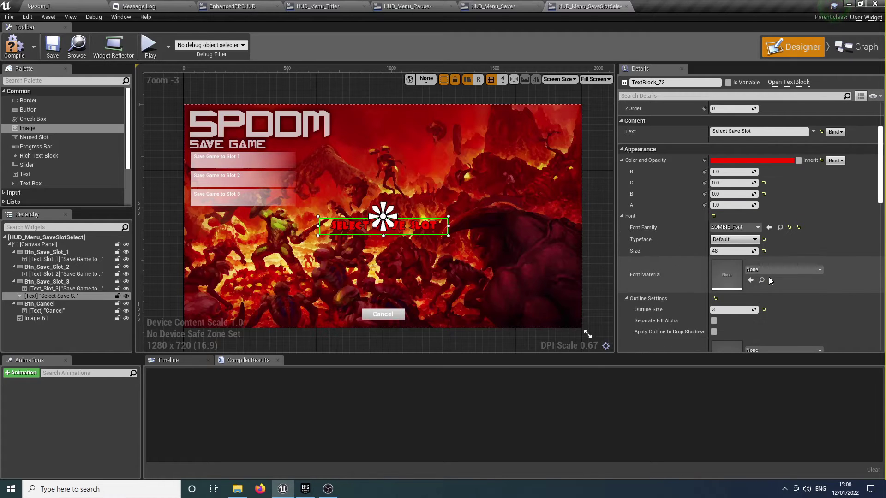
{"action": "left_click", "coordinate": [739, 313]}
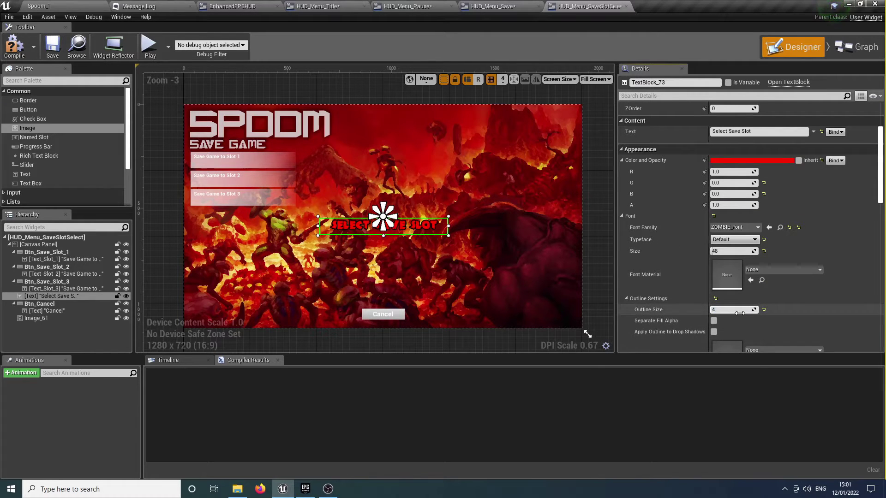
{"action": "key", "text": "Return"}
Step: Change the font family of the three save slot labels and the Cancel label together to ZOMBIE_Font
{"action": "right_click_drag", "start_coordinate": [226, 166], "coordinate": [261, 151]}
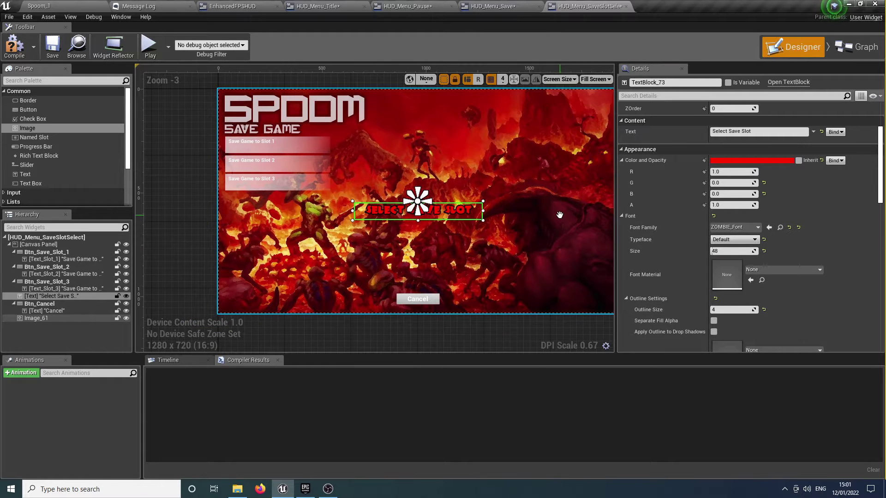
{"action": "left_click", "coordinate": [245, 143]}
{"action": "left_click", "coordinate": [251, 164], "text": "ctrl"}
{"action": "left_click", "coordinate": [261, 181], "text": "ctrl"}
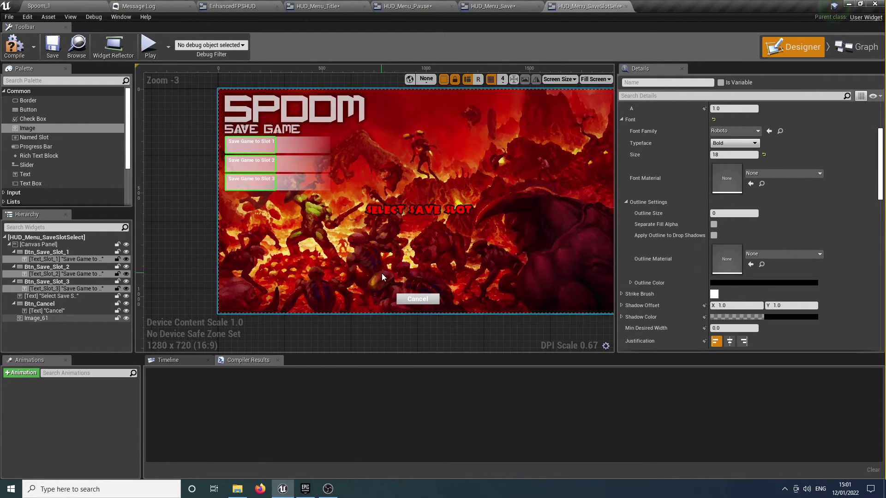
{"action": "left_click", "coordinate": [413, 300], "text": "ctrl"}
{"action": "scroll", "coordinate": [765, 215], "scroll_direction": "up", "scroll_amount": 3}
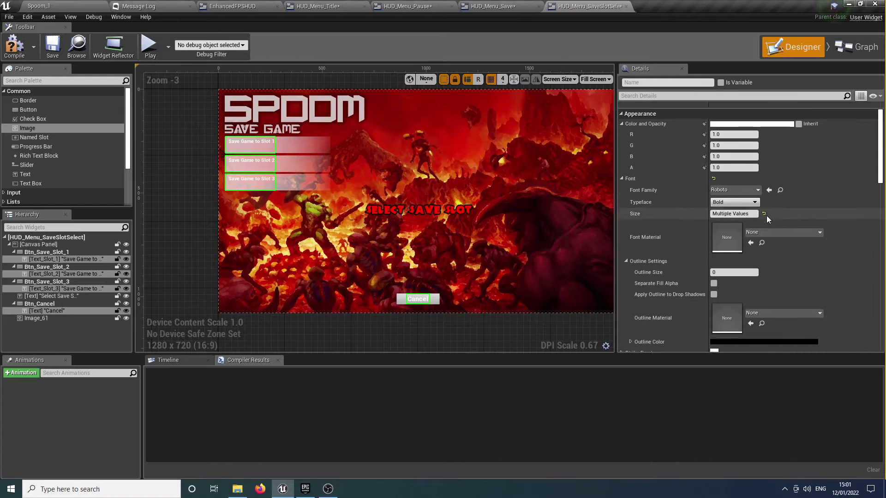
{"action": "left_click", "coordinate": [735, 204]}
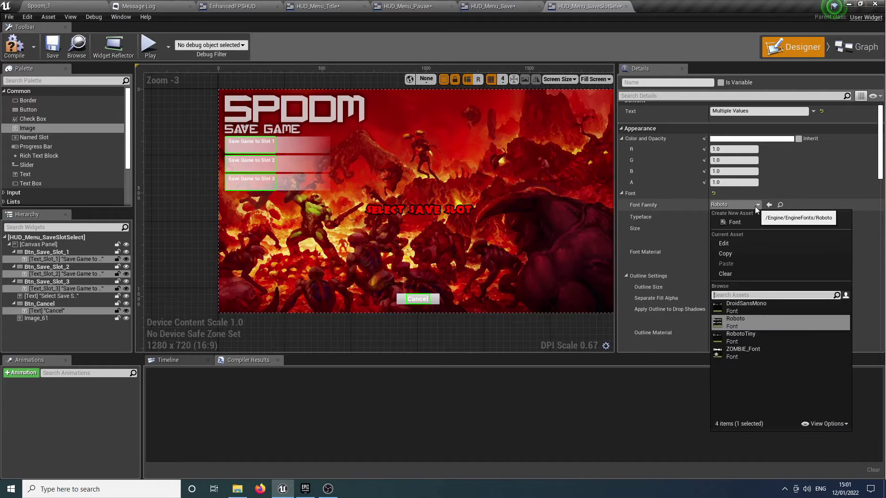
{"action": "left_click", "coordinate": [734, 353]}
Step: Colour the three save slot labels and the Cancel label pure red and set their outline size to 2
{"action": "left_click", "coordinate": [771, 139]}
{"action": "left_click_drag", "start_coordinate": [687, 260], "coordinate": [700, 163]}
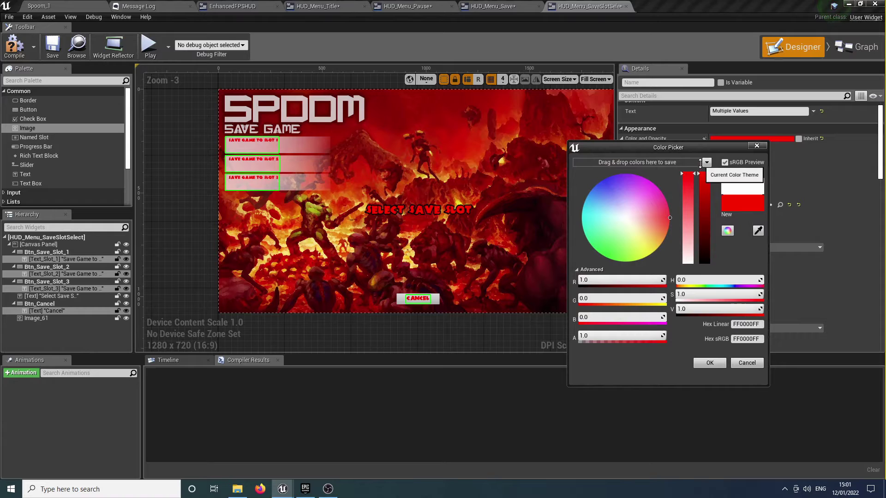
{"action": "left_click", "coordinate": [716, 365]}
{"action": "left_click", "coordinate": [725, 289]}
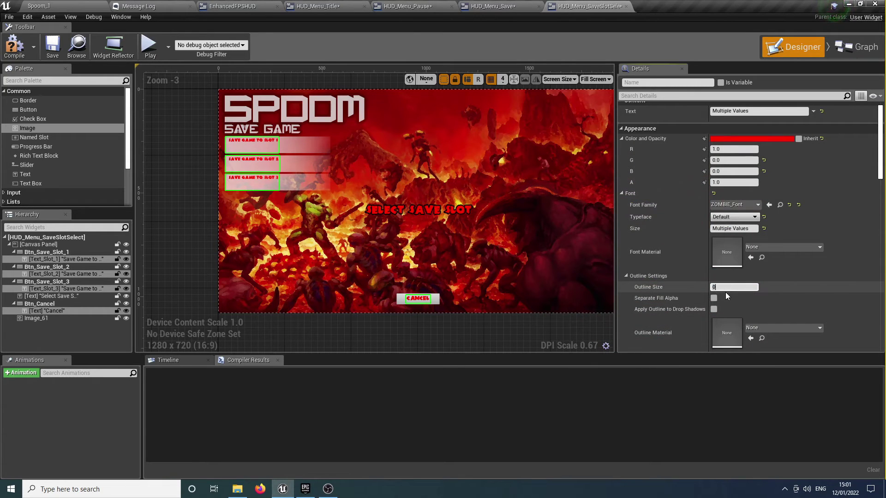
{"action": "type", "text": "2"}
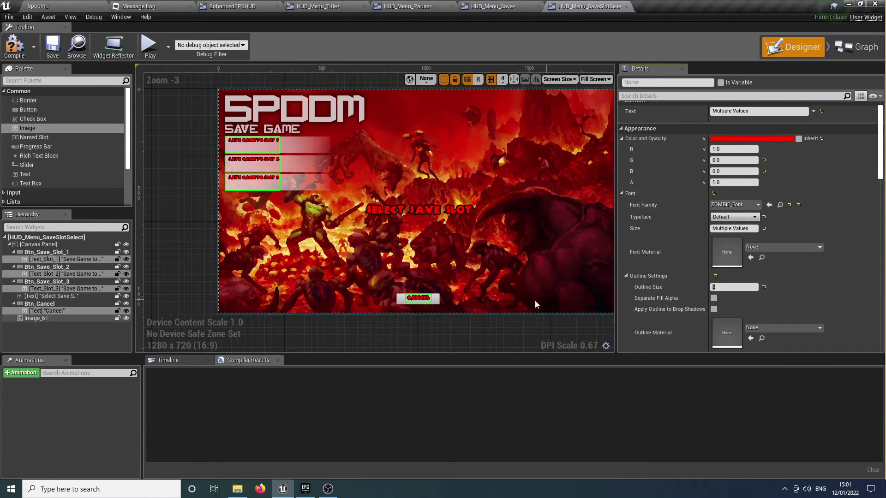
Step: Set Draw As to None for the Normal style of the three save slot buttons and the Cancel button together
{"action": "scroll", "coordinate": [342, 184], "scroll_direction": "up", "scroll_amount": 2}
{"action": "right_click_drag", "start_coordinate": [349, 207], "coordinate": [351, 192]}
{"action": "left_click", "coordinate": [324, 132]}
{"action": "left_click", "coordinate": [323, 147], "text": "ctrl"}
{"action": "left_click", "coordinate": [322, 166], "text": "ctrl"}
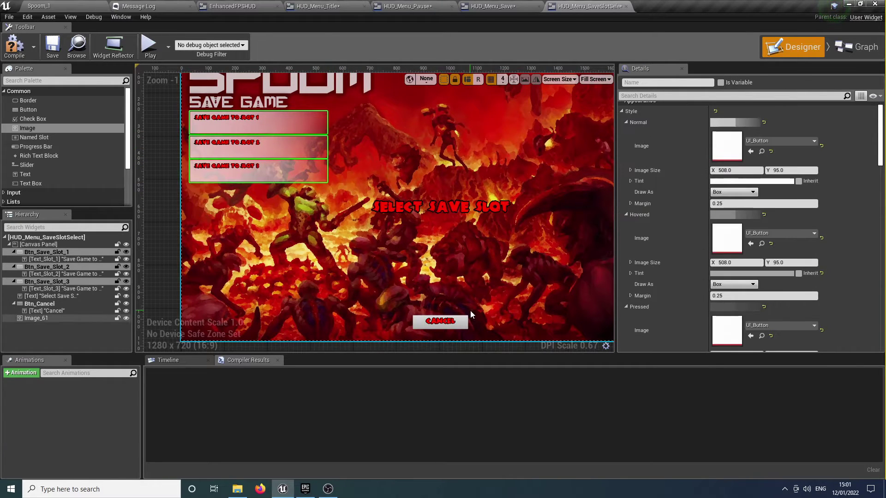
{"action": "left_click", "coordinate": [464, 321], "text": "ctrl"}
{"action": "scroll", "coordinate": [771, 205], "scroll_direction": "up", "scroll_amount": 1}
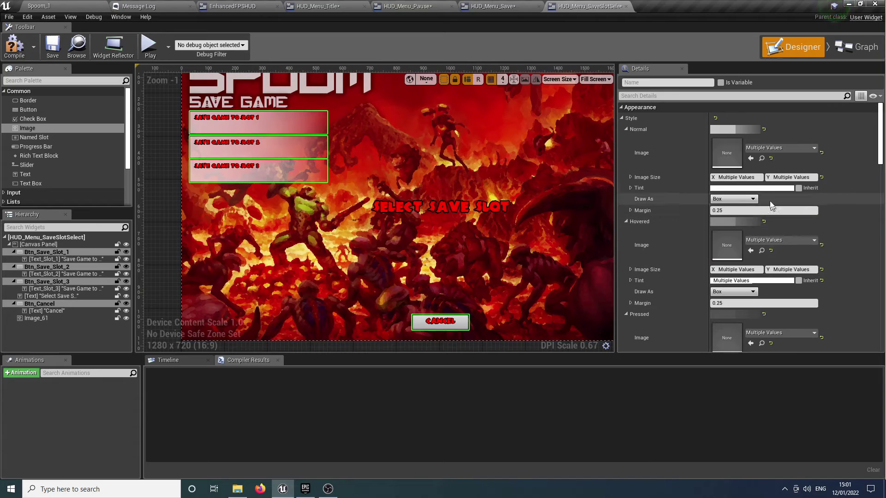
{"action": "left_click", "coordinate": [733, 199]}
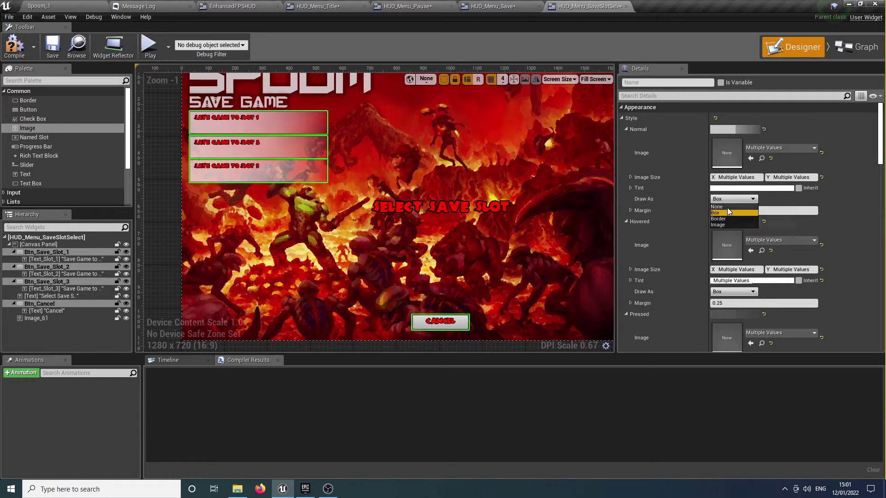
{"action": "left_click", "coordinate": [727, 207]}
Step: Set Draw As to None for the Pressed style of the three save slot buttons and the Cancel button
{"action": "scroll", "coordinate": [762, 192], "scroll_direction": "down", "scroll_amount": 2}
{"action": "scroll", "coordinate": [763, 192], "scroll_direction": "down", "scroll_amount": 1}
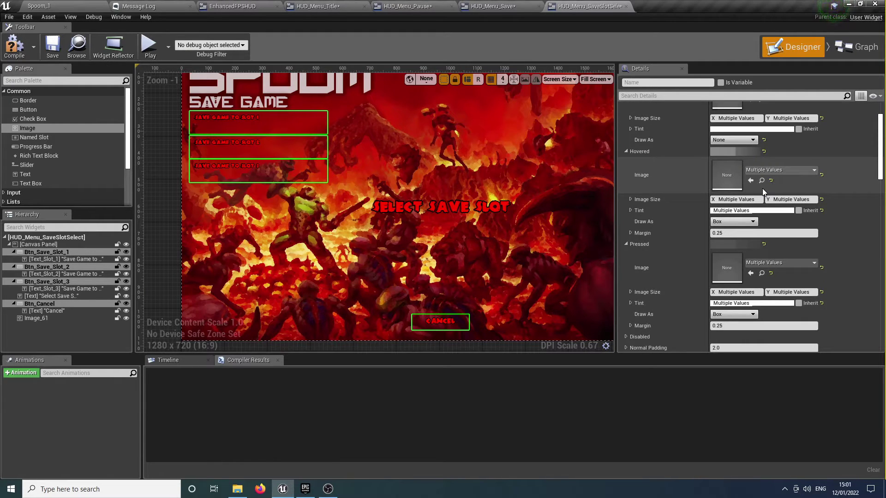
{"action": "scroll", "coordinate": [735, 292], "scroll_direction": "down", "scroll_amount": 1}
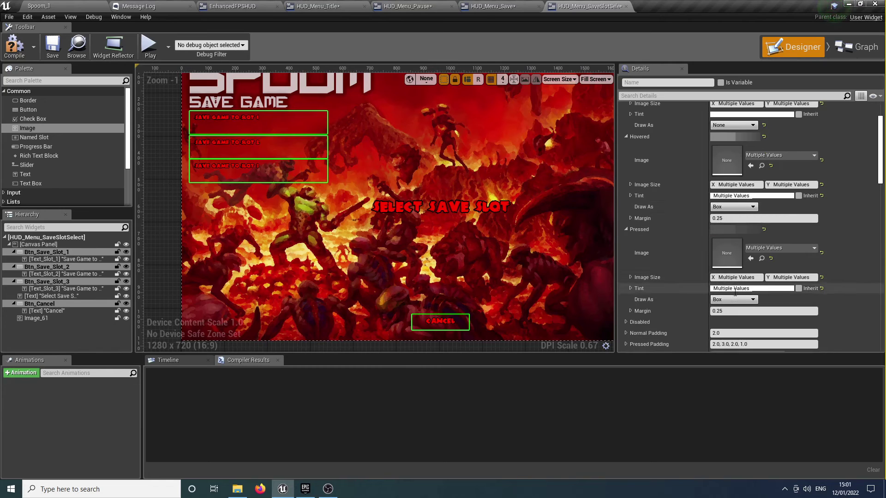
{"action": "left_click", "coordinate": [734, 299]}
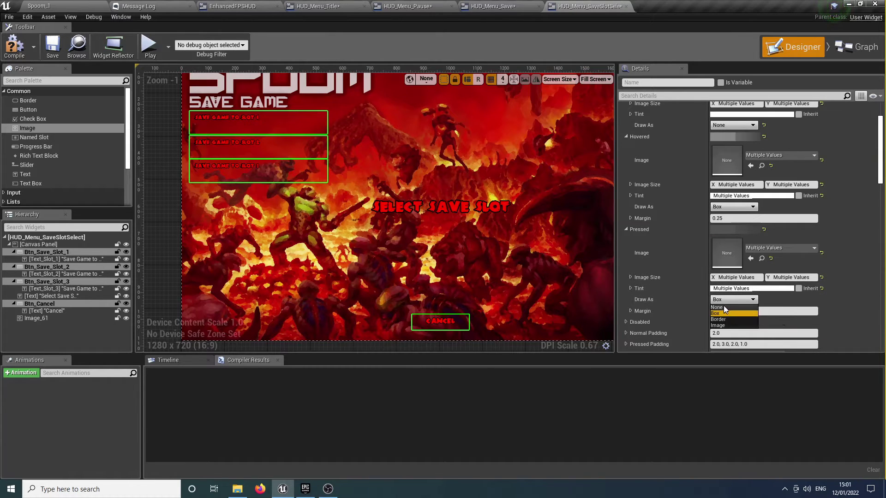
{"action": "left_click", "coordinate": [722, 307]}
Step: Compile the save slot selection widget and launch the game preview
{"action": "right_click_drag", "start_coordinate": [469, 244], "coordinate": [434, 270]}
{"action": "left_click", "coordinate": [28, 53]}
{"action": "left_click", "coordinate": [150, 52]}
Step: Test the save slot selection menu by going through the pause menu to the title menu and choosing slot 1
{"action": "key", "text": "Escape"}
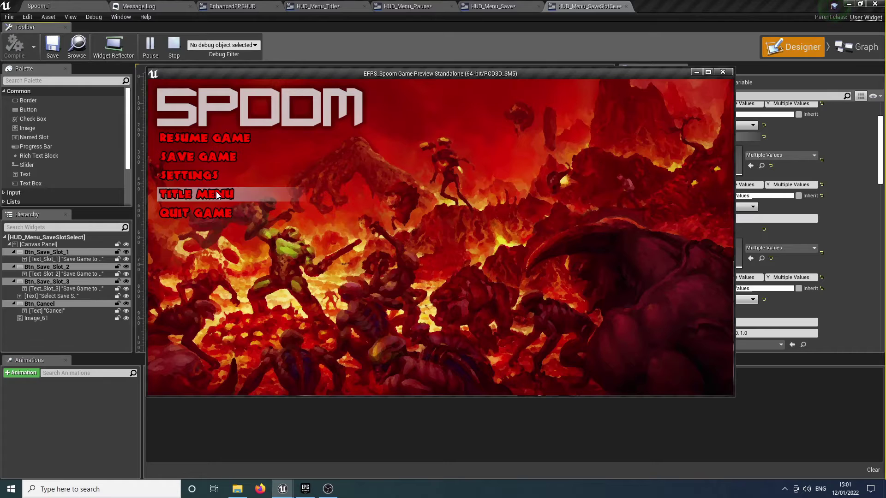
{"action": "left_click", "coordinate": [216, 192]}
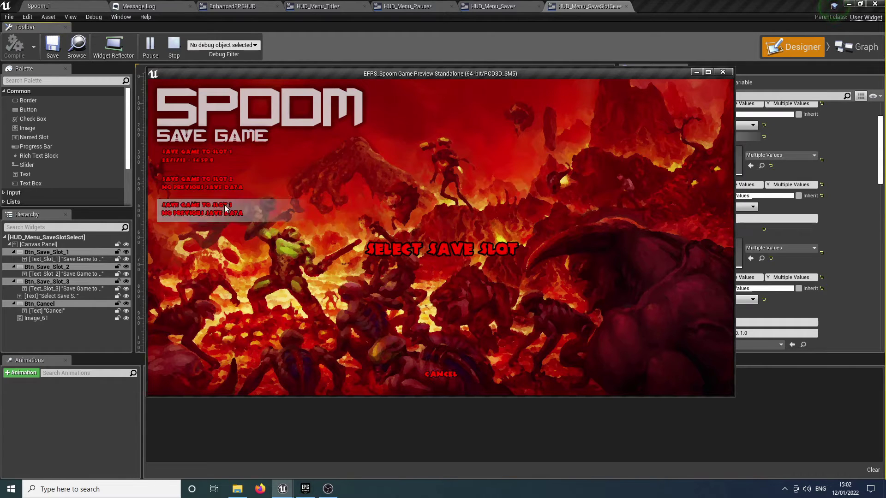
{"action": "left_click", "coordinate": [222, 157]}
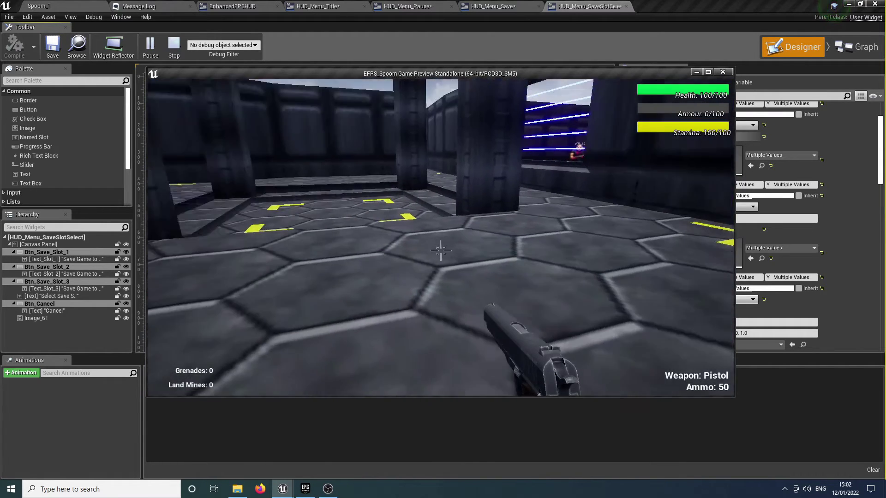
Step: Check the Save Game menu from the pause menu, cancel out of it, and quit the game preview
{"action": "key", "text": "Escape"}
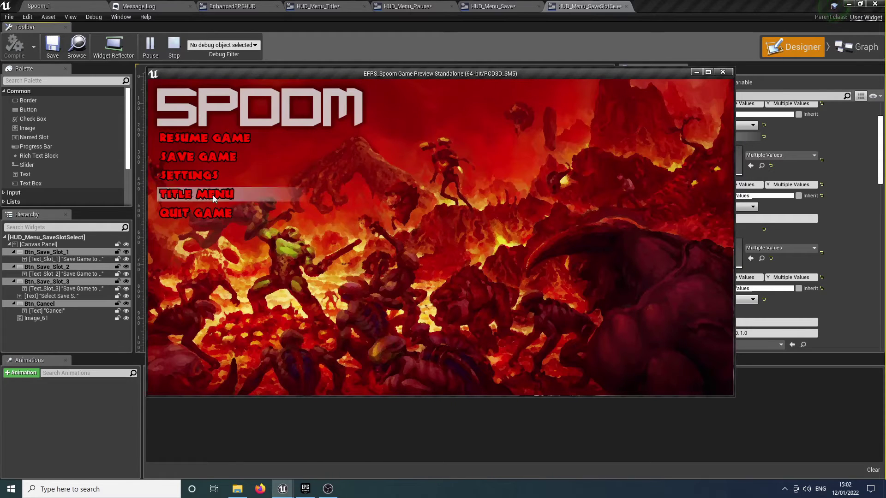
{"action": "left_click", "coordinate": [220, 158]}
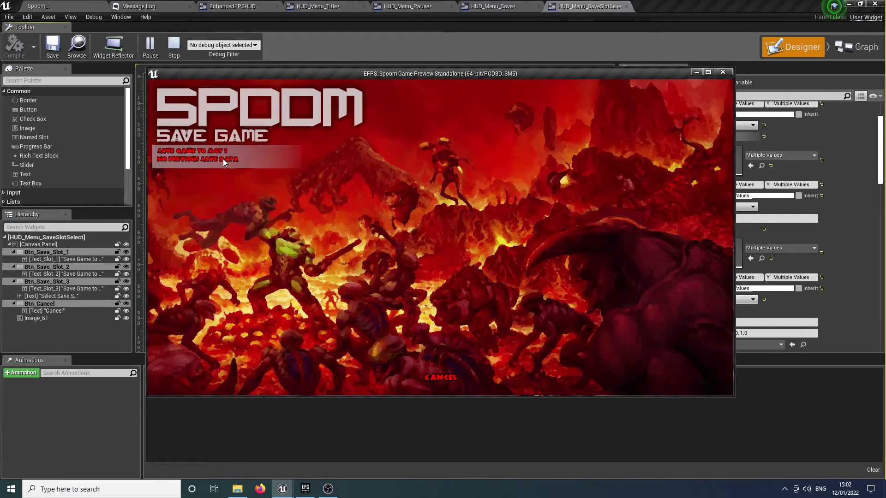
{"action": "left_click", "coordinate": [440, 380]}
{"action": "key", "text": "Escape"}
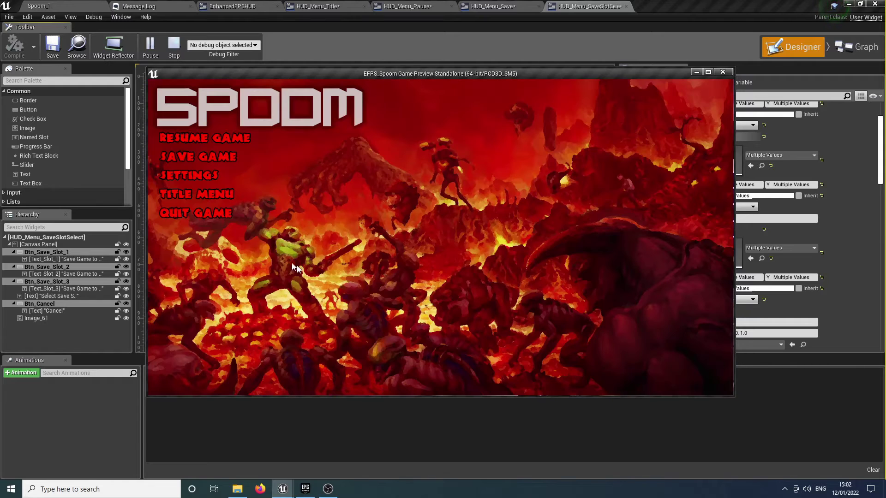
{"action": "left_click", "coordinate": [206, 213]}
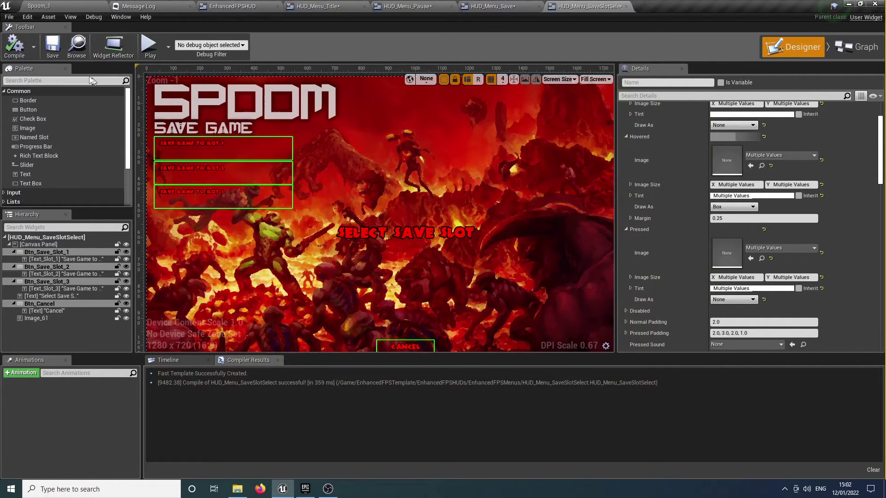
Step: Open the HUD_Menu_Settings widget from the EnhancedFPSMenus folder and look through its widget hierarchy
{"action": "left_click", "coordinate": [66, 11]}
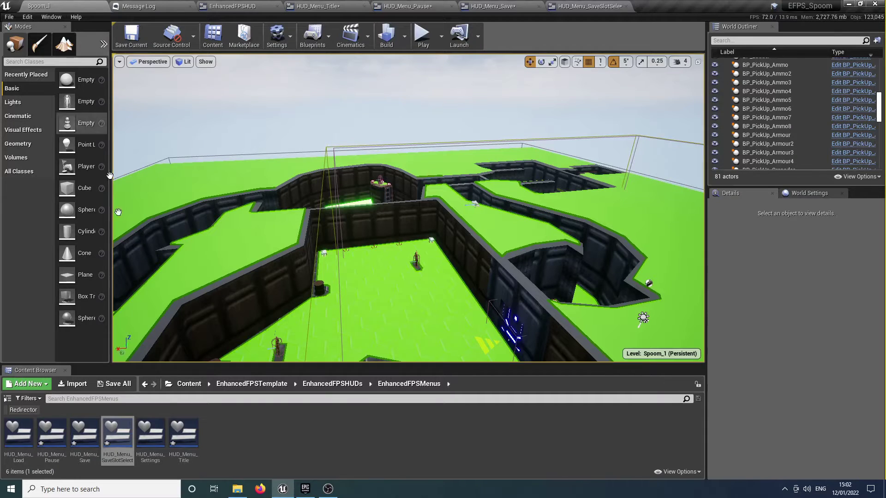
{"action": "double_click", "coordinate": [163, 431]}
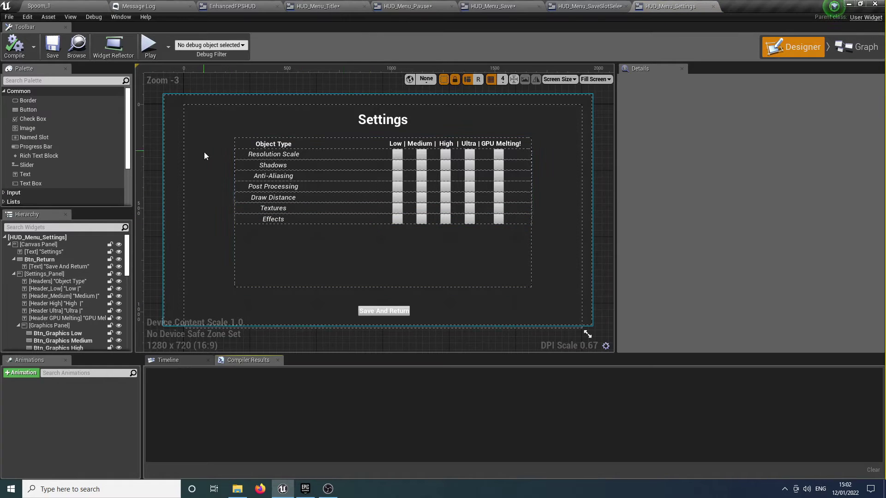
{"action": "scroll", "coordinate": [88, 309], "scroll_direction": "down", "scroll_amount": 8}
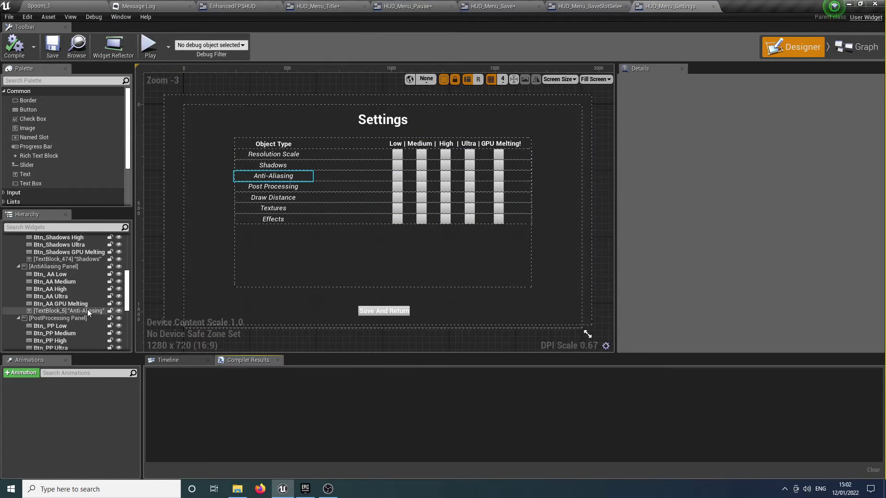
{"action": "scroll", "coordinate": [87, 310], "scroll_direction": "up", "scroll_amount": 10}
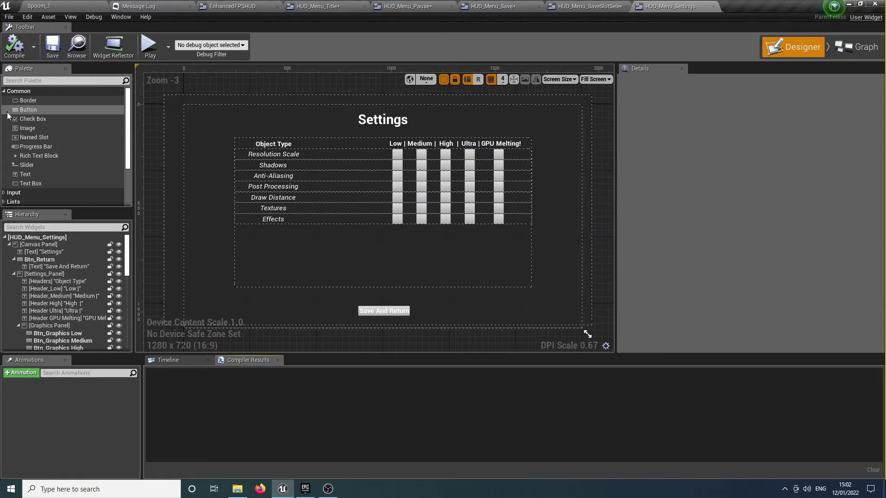
Step: Add an image to the settings menu's canvas and assign it the UI_BG_Spoom_Title texture
{"action": "left_click_drag", "start_coordinate": [146, 241], "coordinate": [51, 245]}
{"action": "left_click", "coordinate": [203, 108]}
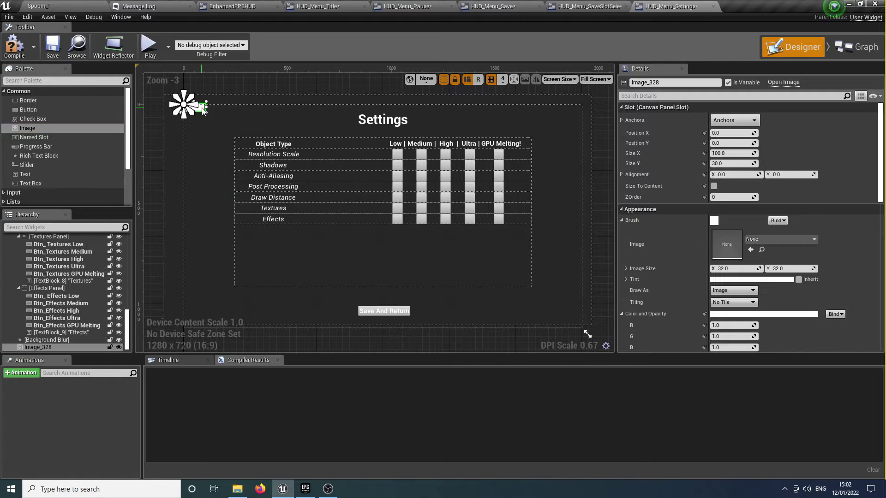
{"action": "left_click", "coordinate": [756, 239]}
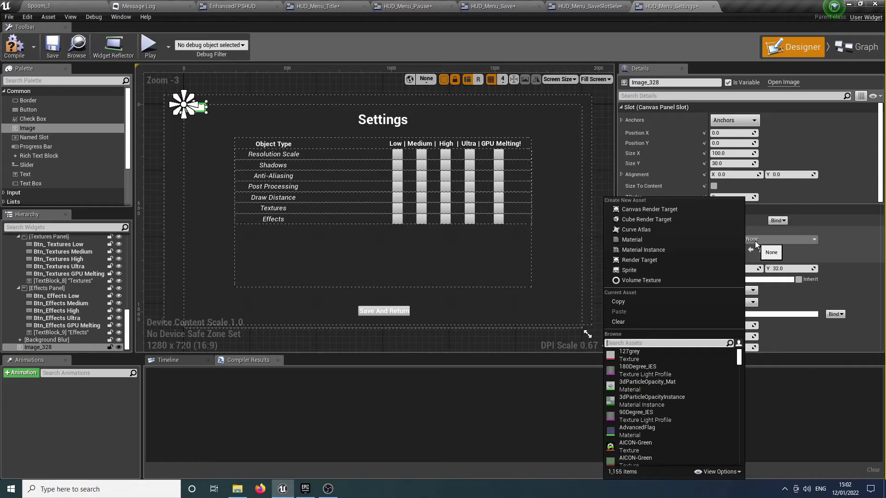
{"action": "type", "text": "spoom"}
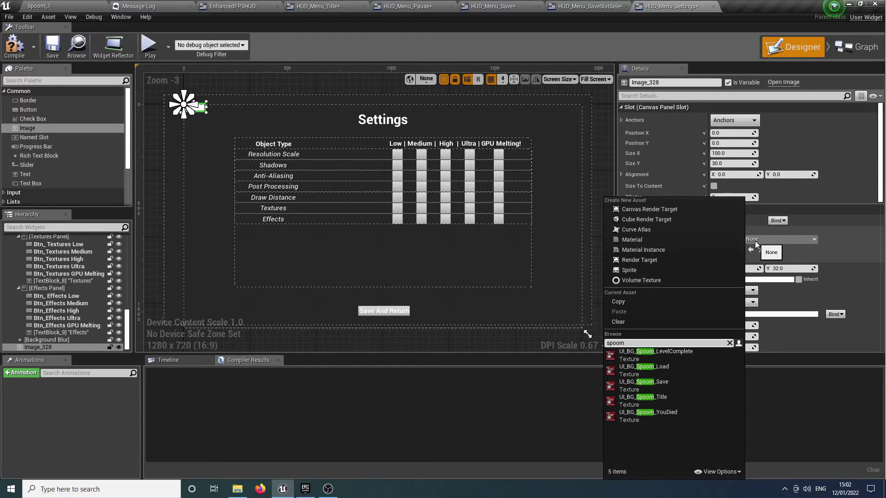
{"action": "left_click", "coordinate": [657, 396]}
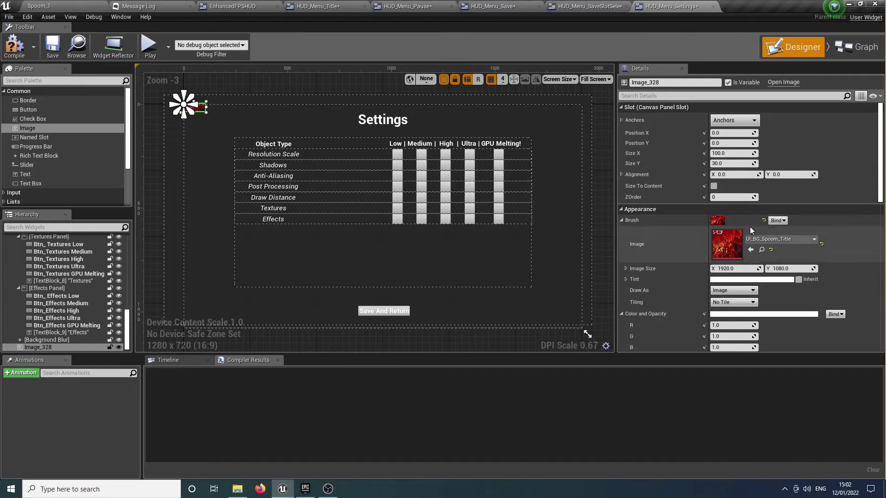
Step: Size the background image to its content, anchor it to all four corners of the canvas, and set its ZOrder to -10
{"action": "left_click", "coordinate": [714, 186]}
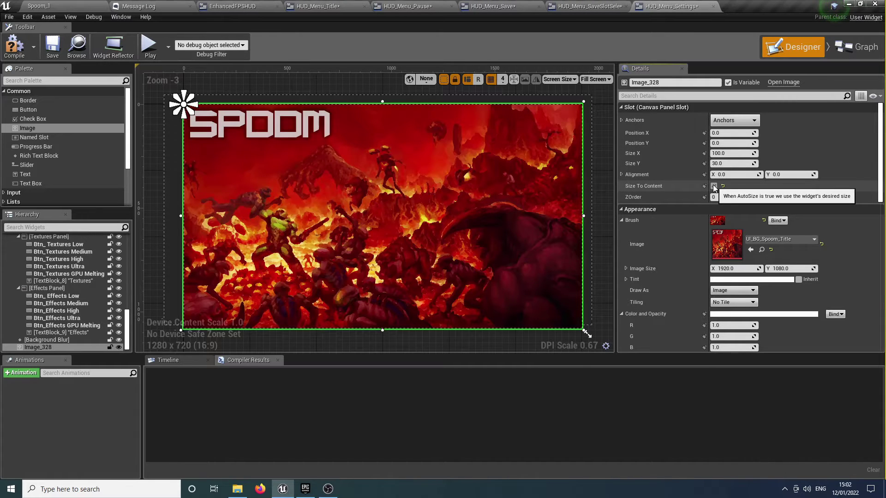
{"action": "left_click", "coordinate": [758, 123]}
{"action": "left_click", "coordinate": [816, 236]}
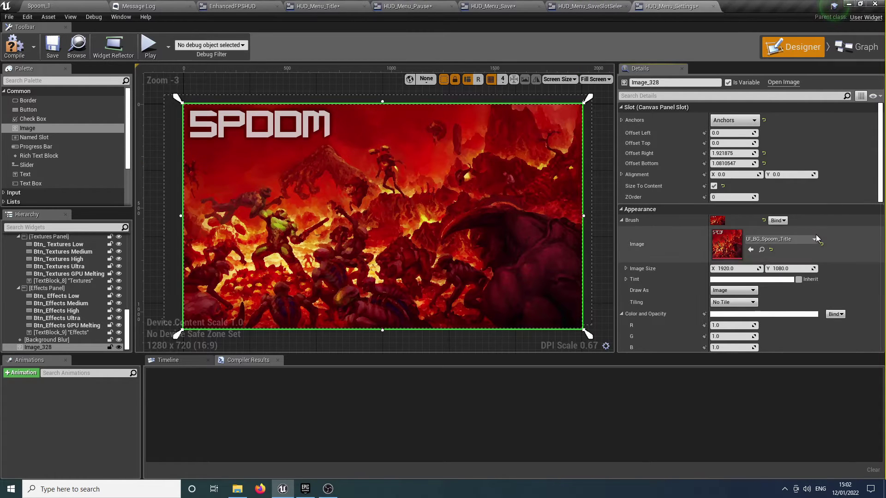
{"action": "left_click", "coordinate": [739, 196]}
{"action": "type", "text": "-10"}
{"action": "key", "text": "Return"}
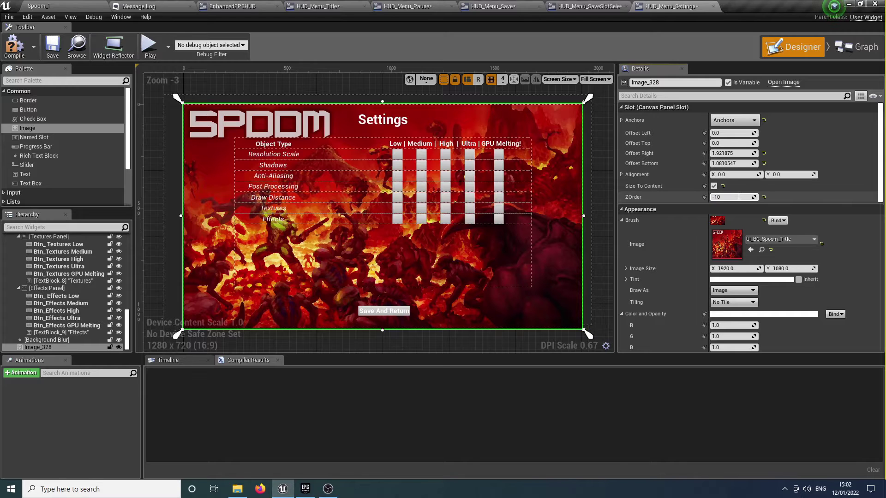
Step: Set the Background Blur widget's ZOrder to -9
{"action": "left_click", "coordinate": [168, 246]}
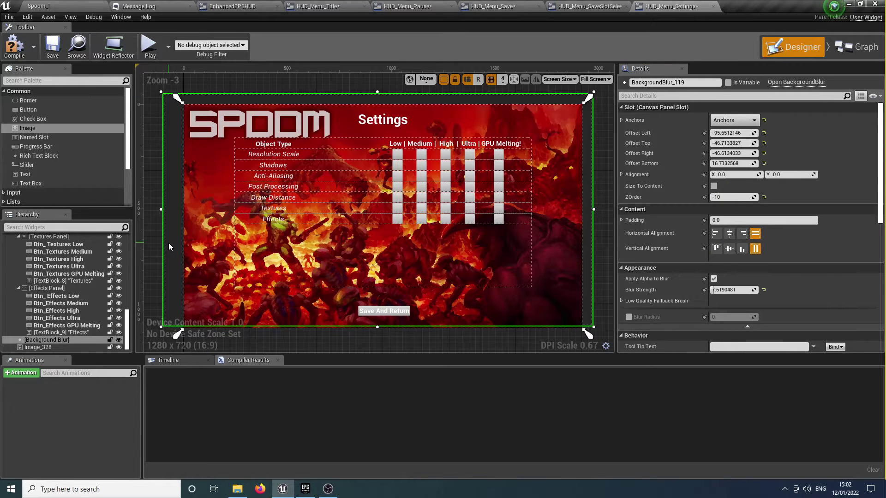
{"action": "left_click", "coordinate": [742, 197]}
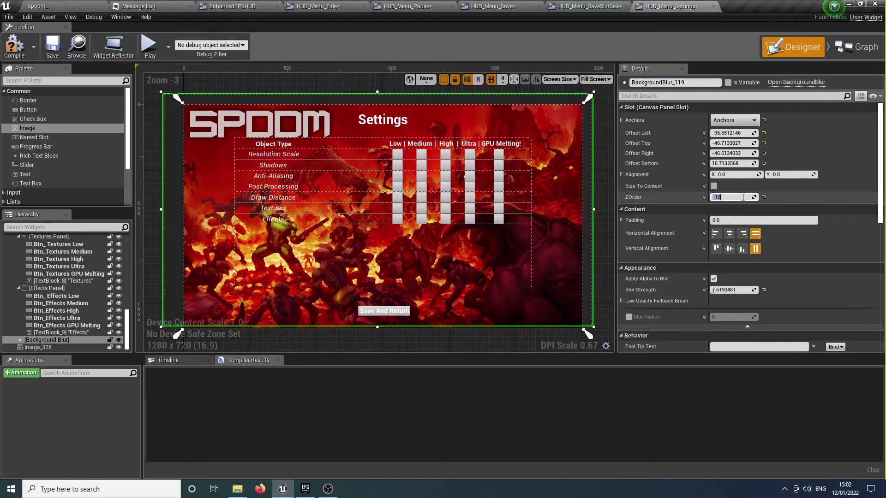
{"action": "type", "text": "-9"}
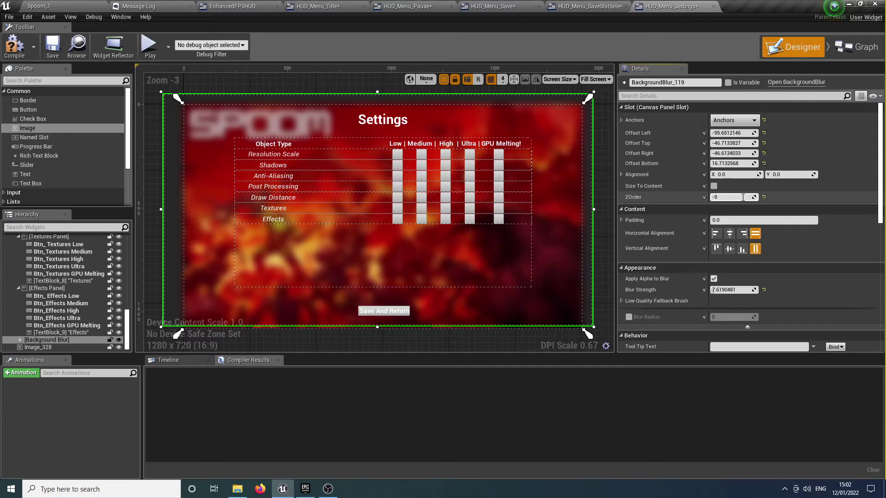
Step: Set the Background Blur's Blur Strength to 2 and compile the settings widget
{"action": "scroll", "coordinate": [816, 232], "scroll_direction": "down", "scroll_amount": 4}
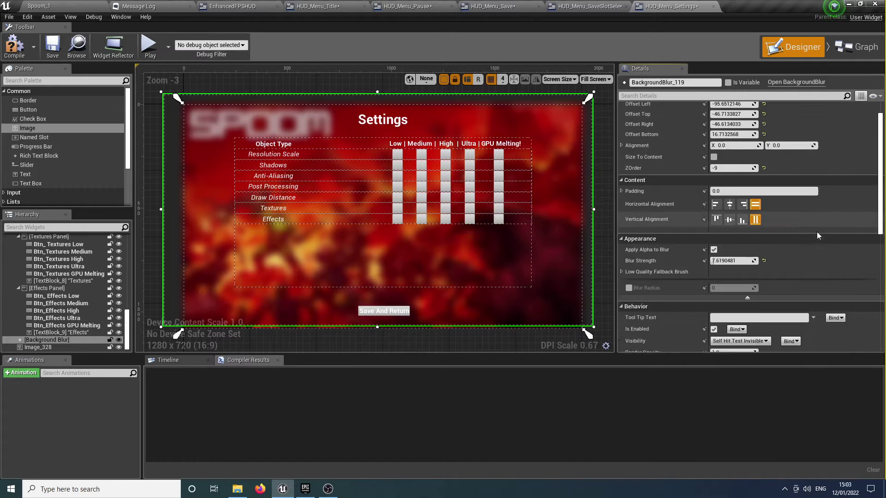
{"action": "scroll", "coordinate": [816, 232], "scroll_direction": "down", "scroll_amount": 6}
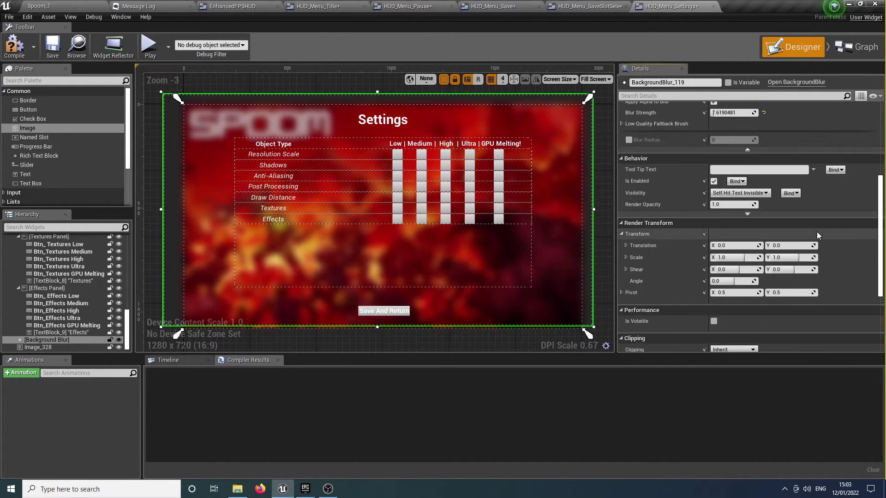
{"action": "scroll", "coordinate": [816, 232], "scroll_direction": "up", "scroll_amount": 4}
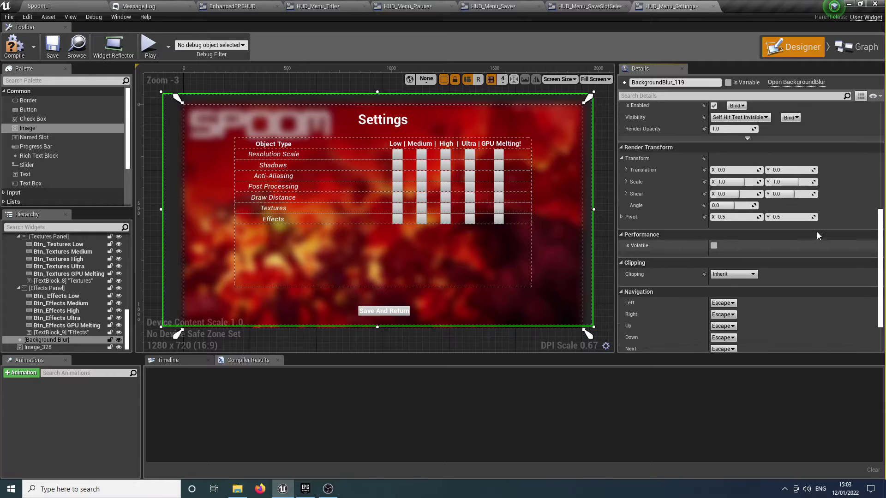
{"action": "left_click", "coordinate": [738, 156]}
{"action": "type", "text": "2"}
{"action": "key", "text": "Return"}
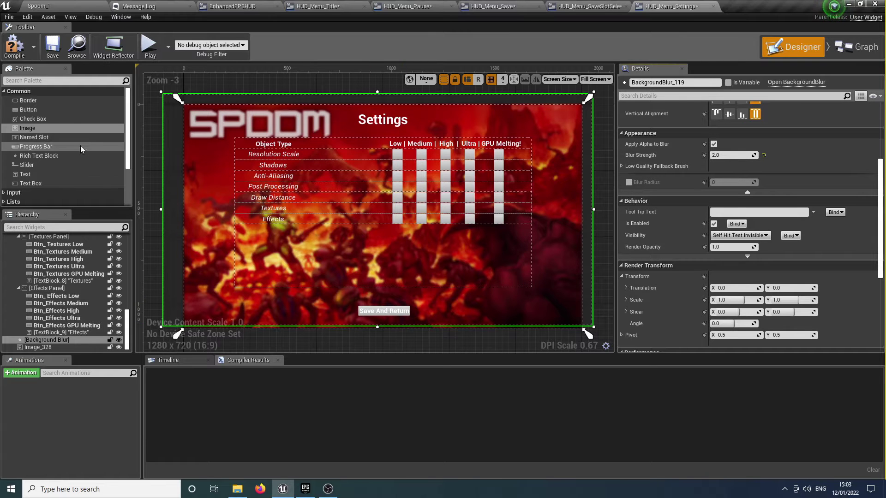
{"action": "left_click", "coordinate": [23, 55]}
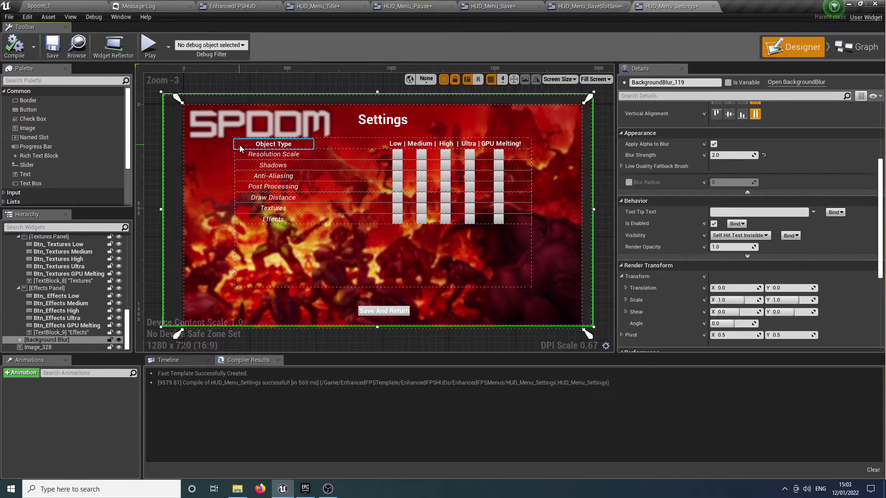
Step: Apply ZOMBIE_Font to the Object Type header and the seven setting labels from Resolution Scale to Effects
{"action": "scroll", "coordinate": [243, 144], "scroll_direction": "up", "scroll_amount": 3}
{"action": "left_click", "coordinate": [293, 143]}
{"action": "right_click_drag", "start_coordinate": [381, 175], "coordinate": [289, 182]}
{"action": "left_click", "coordinate": [248, 159], "text": "ctrl"}
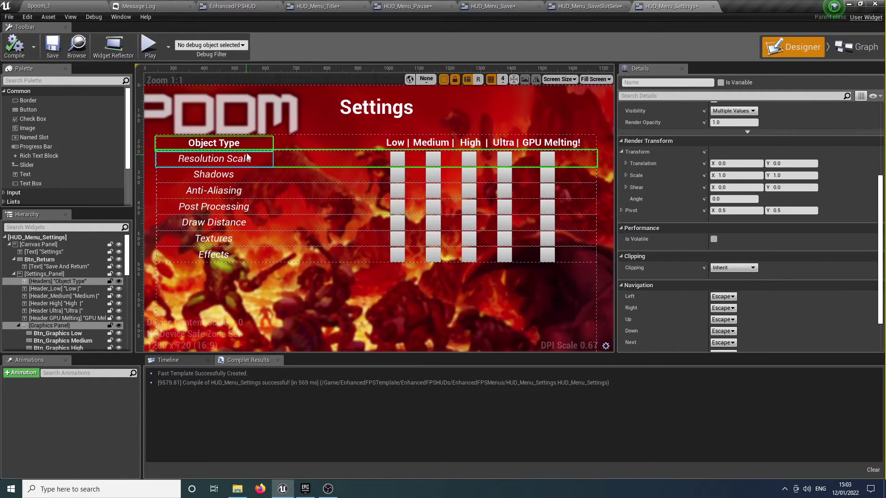
{"action": "left_click", "coordinate": [213, 158], "text": "ctrl"}
{"action": "left_click", "coordinate": [213, 174], "text": "ctrl"}
{"action": "left_click", "coordinate": [214, 190], "text": "ctrl"}
{"action": "left_click", "coordinate": [236, 209], "text": "ctrl"}
{"action": "left_click", "coordinate": [233, 222], "text": "ctrl"}
{"action": "left_click", "coordinate": [232, 238], "text": "ctrl"}
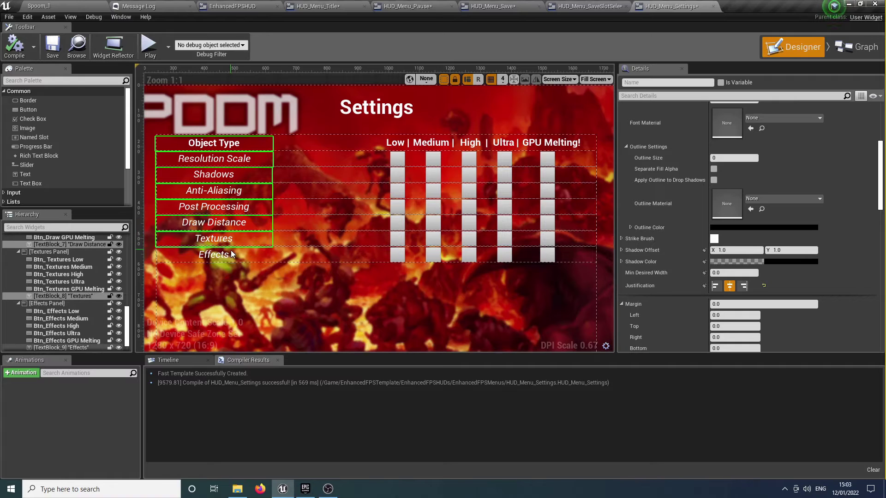
{"action": "left_click", "coordinate": [229, 257], "text": "ctrl"}
{"action": "scroll", "coordinate": [791, 164], "scroll_direction": "up", "scroll_amount": 3}
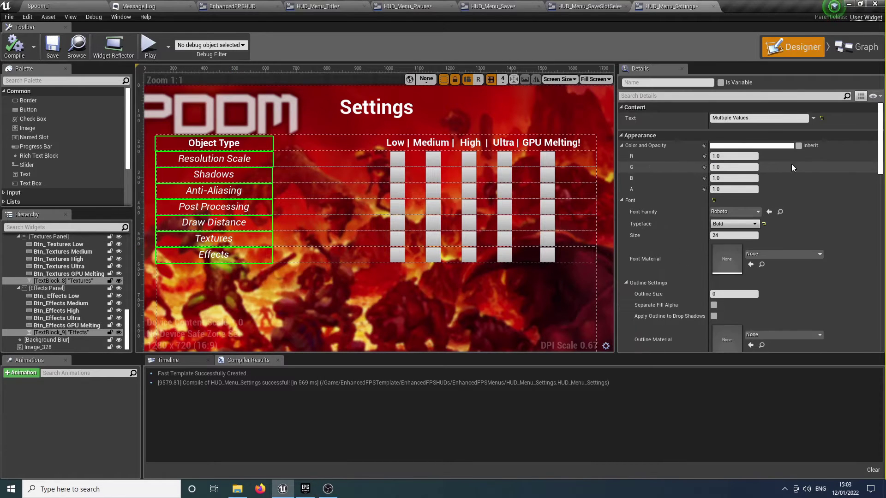
{"action": "left_click", "coordinate": [737, 210]}
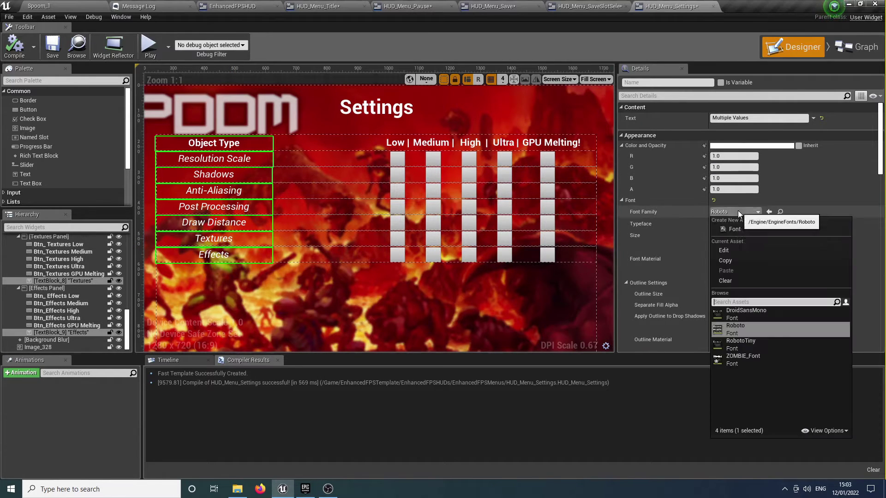
{"action": "left_click", "coordinate": [732, 366]}
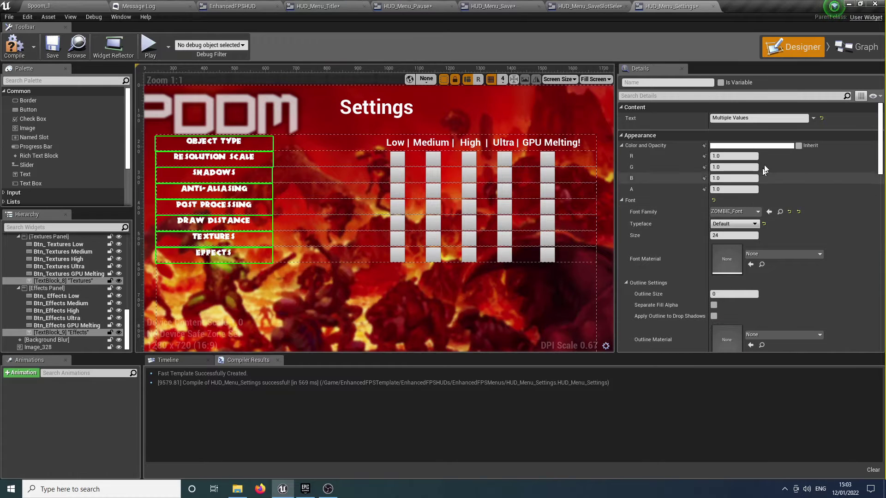
Step: Colour the Object Type header and setting labels pure red and give them an outline size of 3
{"action": "left_click", "coordinate": [770, 149]}
{"action": "left_click_drag", "start_coordinate": [687, 233], "coordinate": [692, 166]}
{"action": "left_click", "coordinate": [709, 371]}
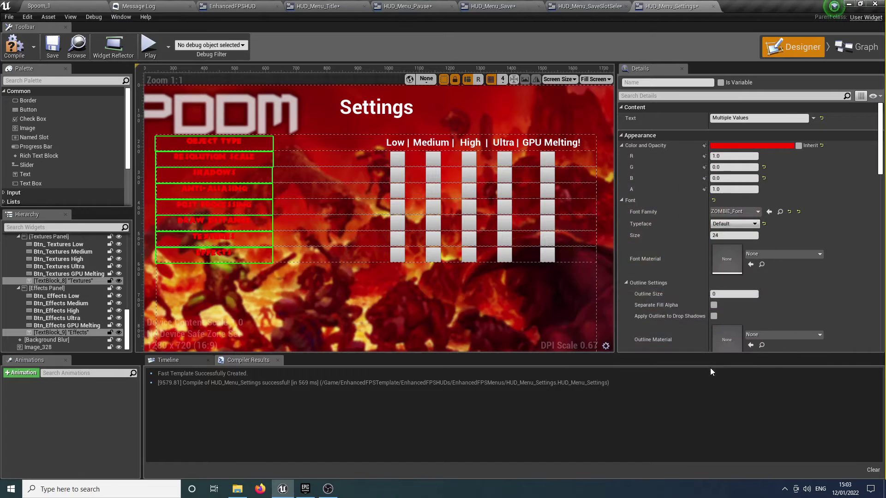
{"action": "left_click", "coordinate": [714, 306]}
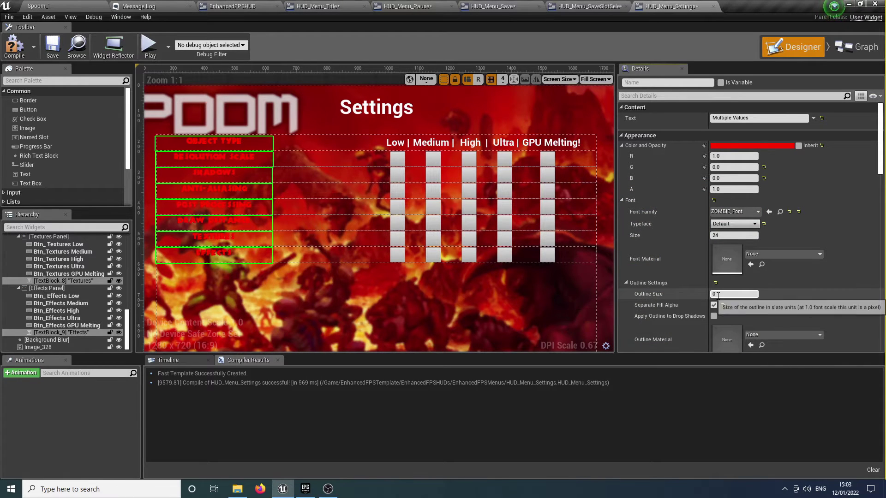
{"action": "type", "text": "3"}
{"action": "key", "text": "Return"}
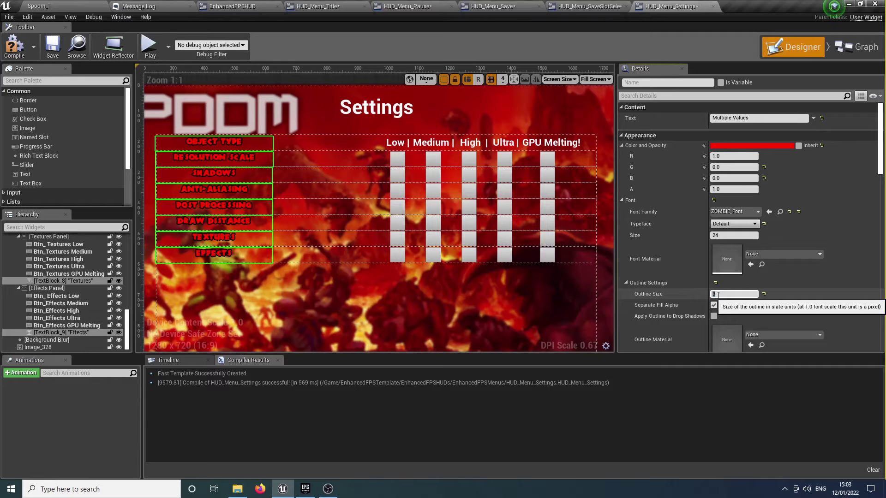
{"action": "left_click", "coordinate": [713, 306]}
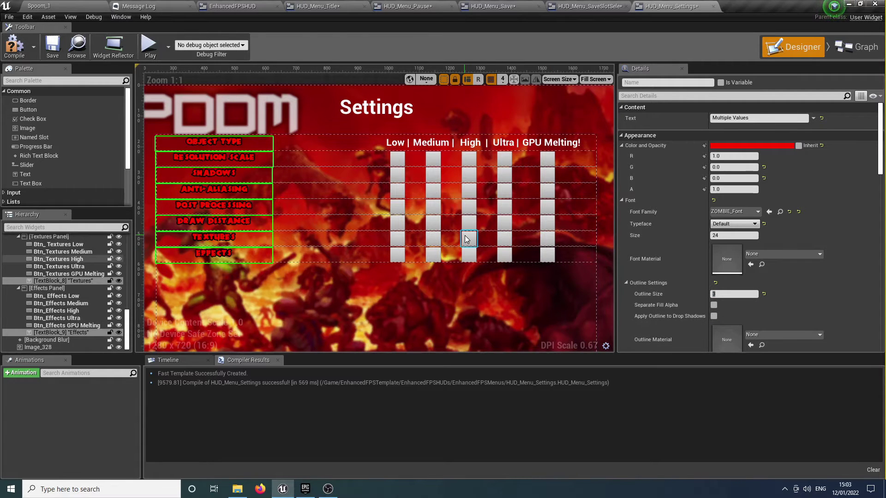
Step: Change the Save And Return text's font family to ZOMBIE_Font
{"action": "right_click_drag", "start_coordinate": [465, 236], "coordinate": [523, 232]}
{"action": "right_click_drag", "start_coordinate": [426, 235], "coordinate": [409, 167]}
{"action": "left_click", "coordinate": [451, 323]}
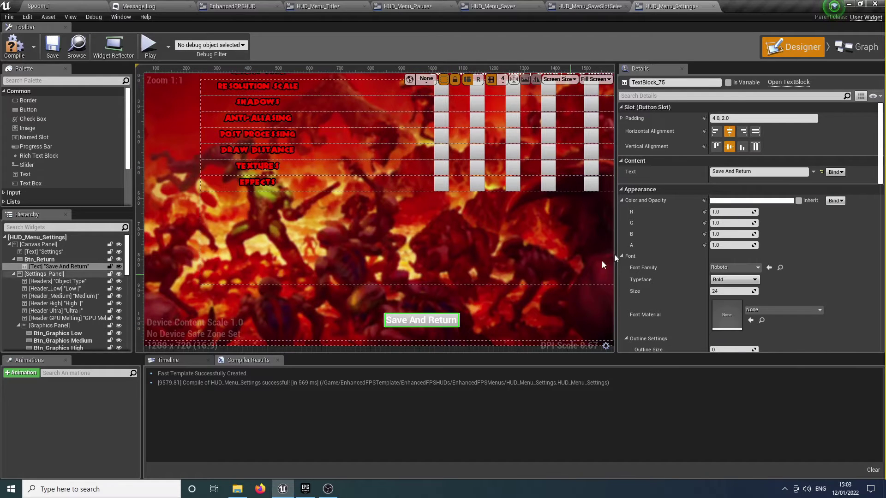
{"action": "left_click", "coordinate": [743, 267]}
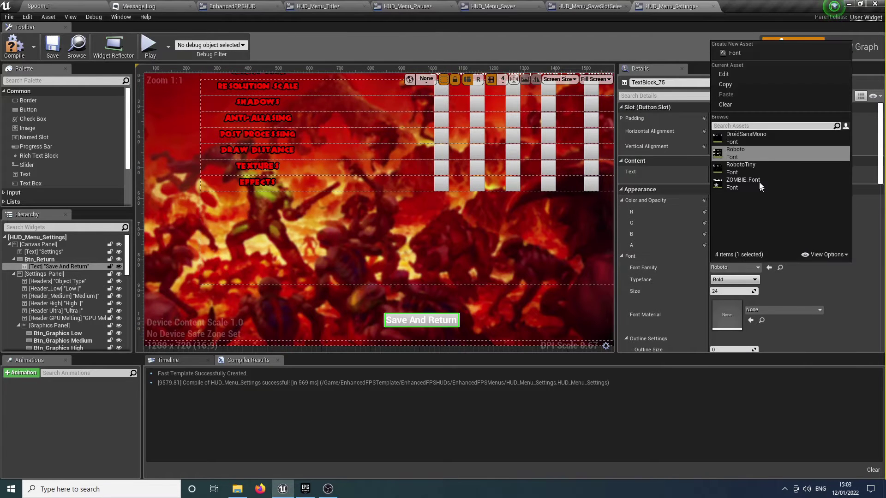
{"action": "left_click", "coordinate": [756, 180]}
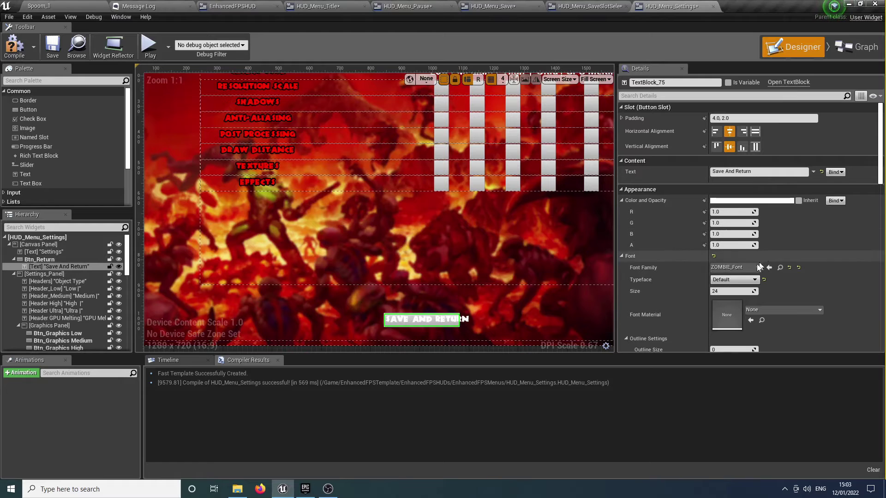
Step: Set the outline size of the Save And Return text to 3
{"action": "scroll", "coordinate": [749, 290], "scroll_direction": "down", "scroll_amount": 2}
{"action": "scroll", "coordinate": [750, 290], "scroll_direction": "down", "scroll_amount": 2}
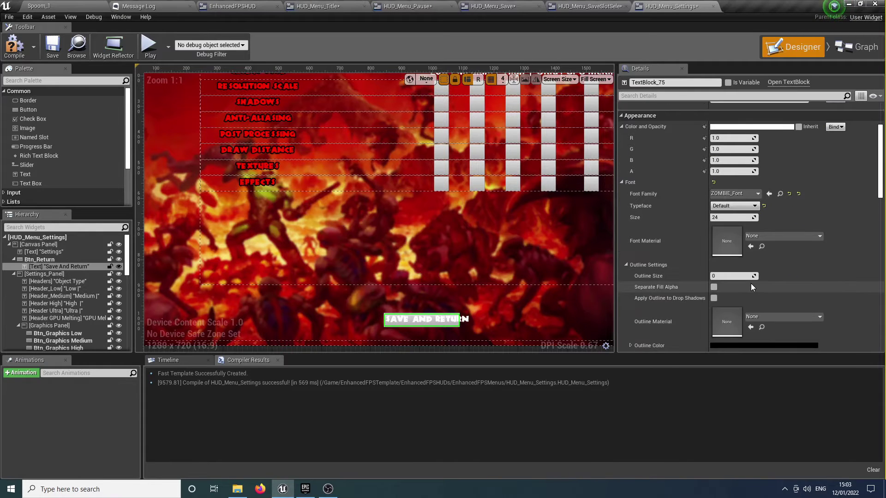
{"action": "left_click", "coordinate": [735, 276]}
{"action": "type", "text": "3"}
{"action": "key", "text": "Return"}
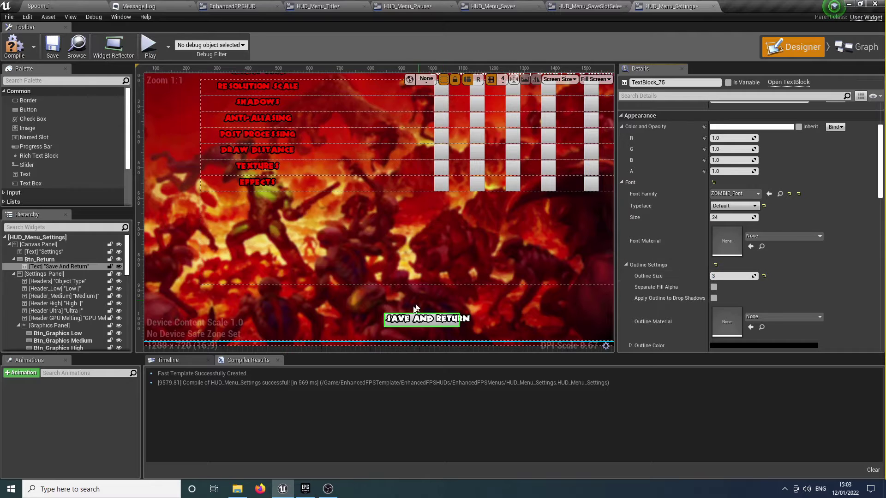
Step: Widen the Save And Return button to about 312 units to enclose its text, and nudge it left and slightly down
{"action": "right_click_drag", "start_coordinate": [447, 300], "coordinate": [427, 234]}
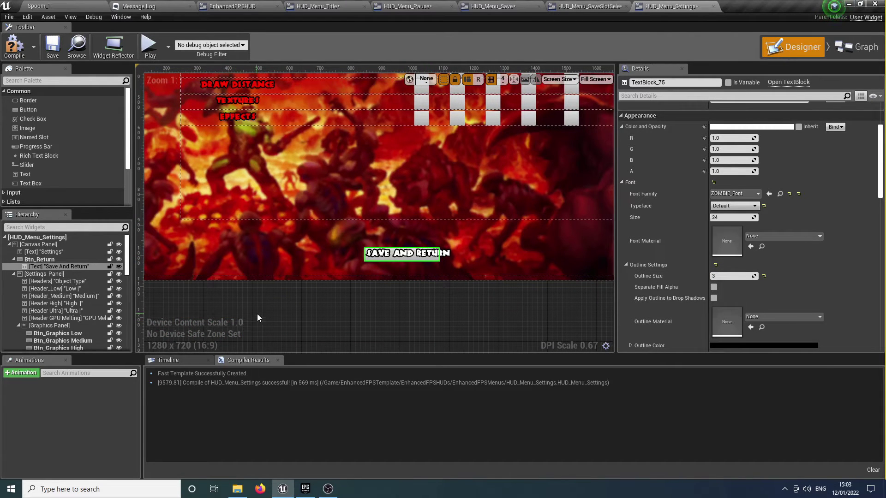
{"action": "left_click", "coordinate": [47, 259]}
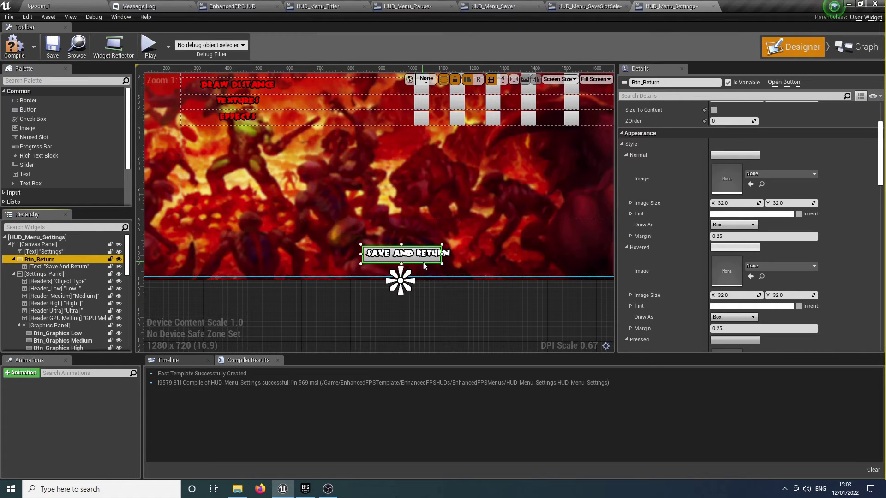
{"action": "left_click_drag", "start_coordinate": [441, 262], "coordinate": [461, 262]}
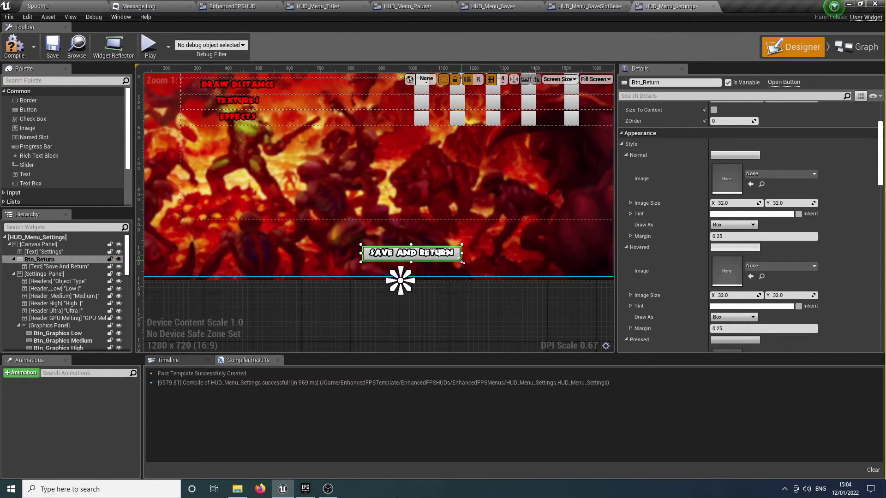
{"action": "left_click", "coordinate": [454, 255]}
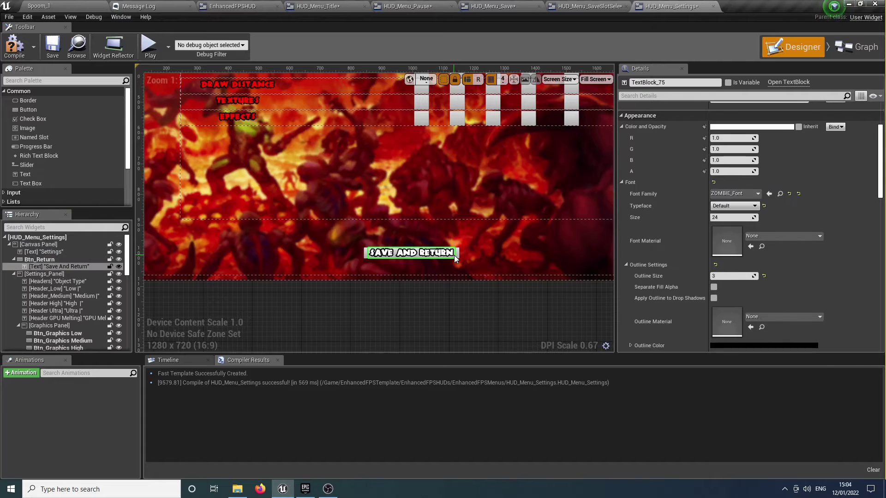
{"action": "left_click", "coordinate": [457, 256]}
{"action": "key", "text": "Left"}
{"action": "key", "text": "Left"}
{"action": "key", "text": "Left"}
{"action": "key", "text": "Left"}
{"action": "key", "text": "Left"}
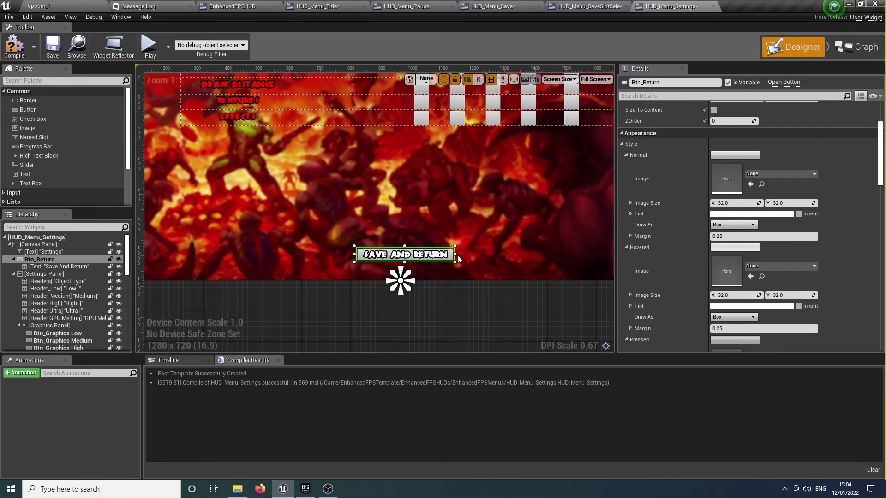
{"action": "key", "text": "Down"}
Step: Set Draw As to None for the Normal and Pressed styles of the Save And Return button
{"action": "scroll", "coordinate": [814, 216], "scroll_direction": "up", "scroll_amount": 3}
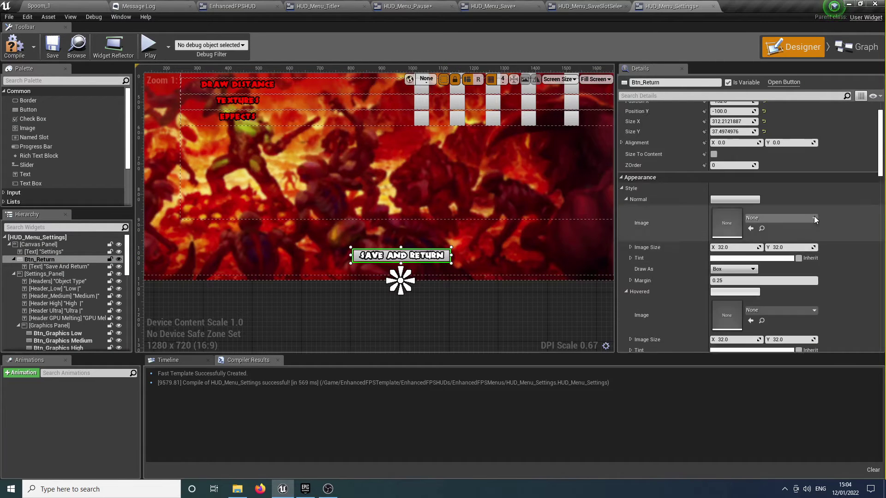
{"action": "scroll", "coordinate": [814, 219], "scroll_direction": "down", "scroll_amount": 5}
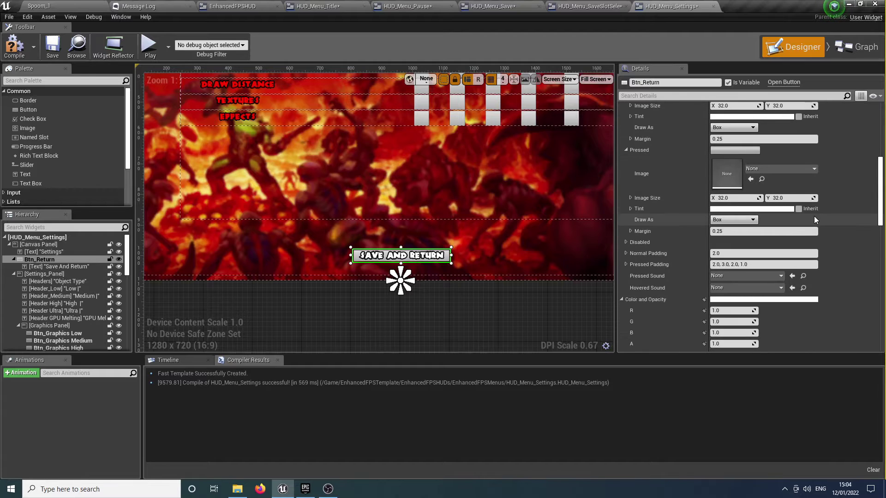
{"action": "scroll", "coordinate": [813, 216], "scroll_direction": "up", "scroll_amount": 5}
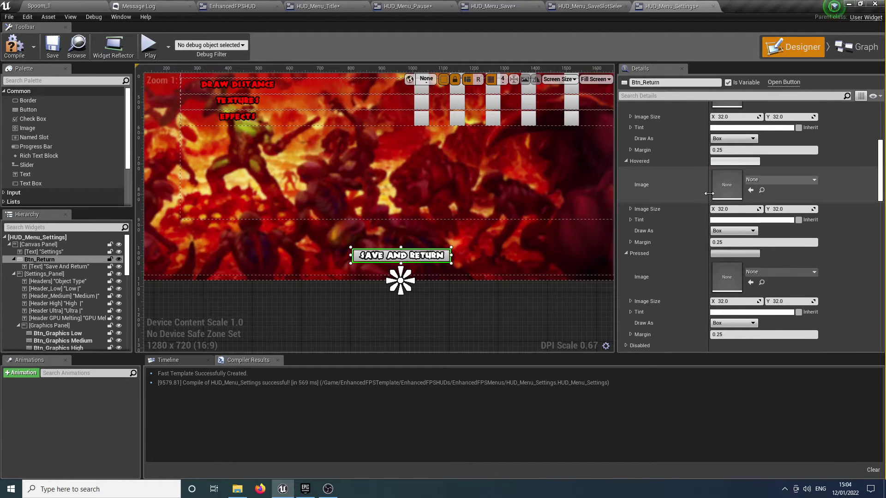
{"action": "scroll", "coordinate": [729, 180], "scroll_direction": "up", "scroll_amount": 2}
{"action": "left_click", "coordinate": [730, 211]}
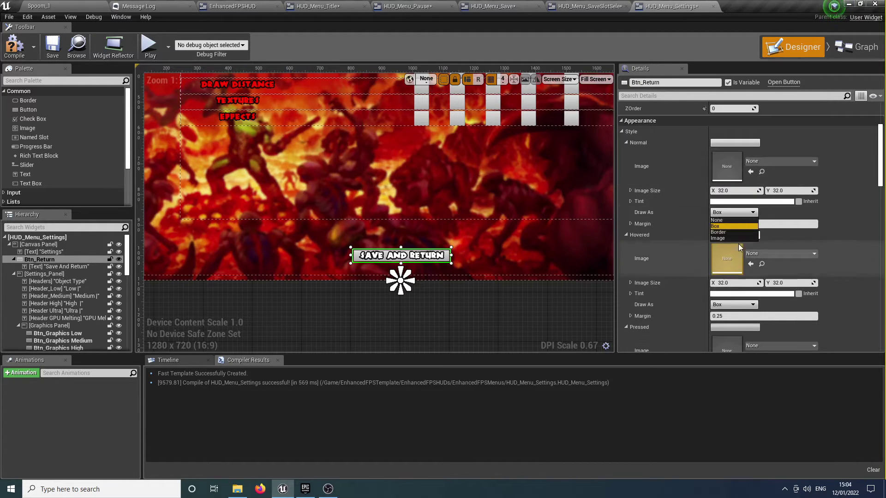
{"action": "scroll", "coordinate": [747, 216], "scroll_direction": "down", "scroll_amount": 8}
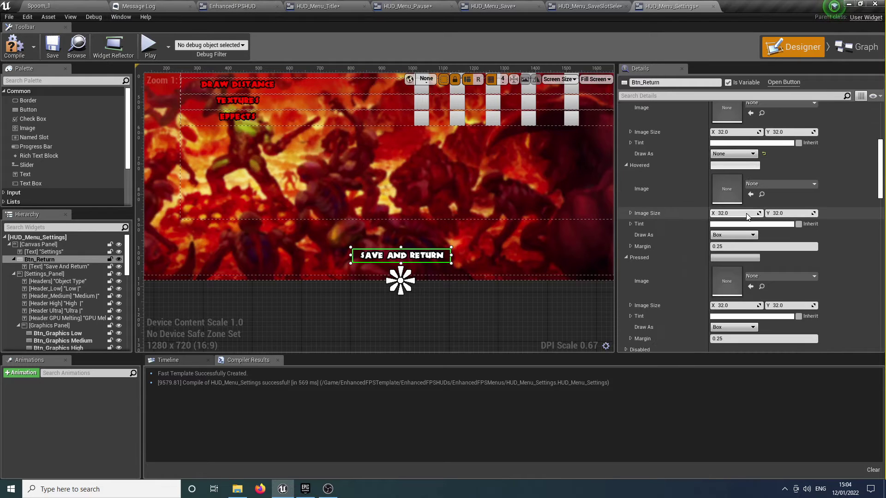
{"action": "left_click", "coordinate": [734, 209]}
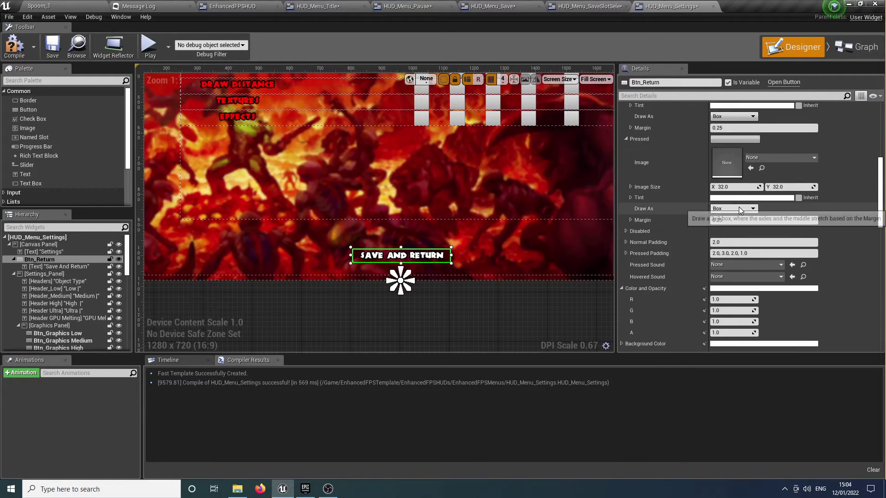
{"action": "left_click", "coordinate": [719, 226]}
Step: Colour the Save And Return text pure red (FF0000FF)
{"action": "left_click", "coordinate": [398, 257]}
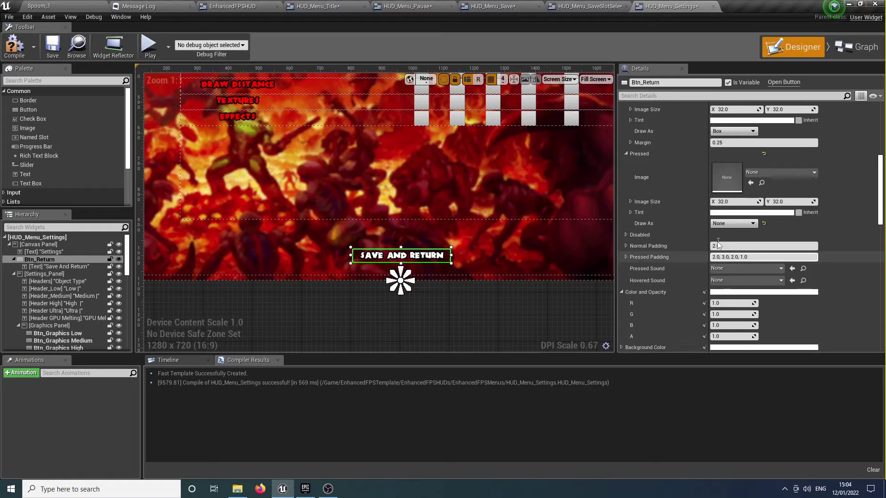
{"action": "scroll", "coordinate": [706, 243], "scroll_direction": "up", "scroll_amount": 2}
{"action": "scroll", "coordinate": [706, 242], "scroll_direction": "up", "scroll_amount": 7}
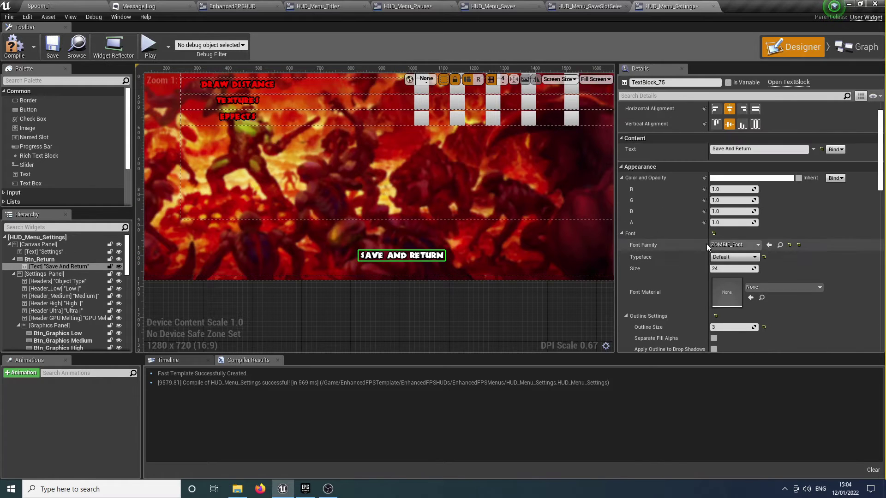
{"action": "left_click", "coordinate": [762, 194]}
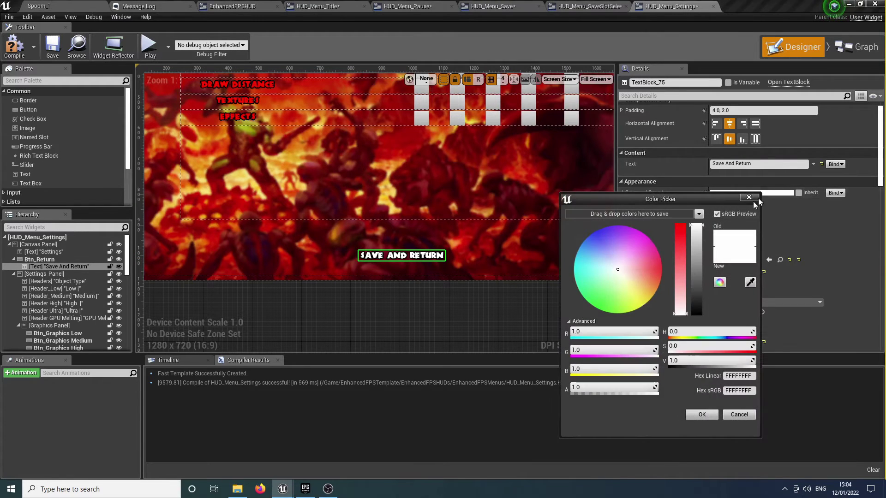
{"action": "left_click_drag", "start_coordinate": [677, 284], "coordinate": [685, 214]}
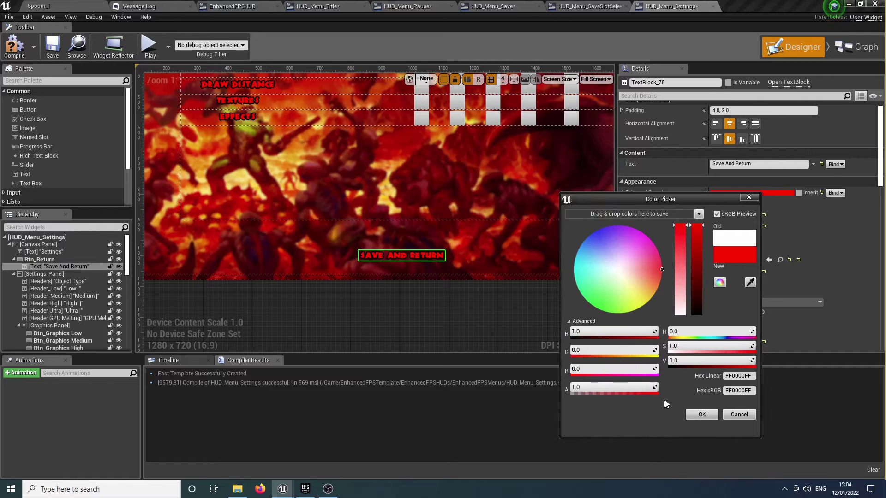
{"action": "left_click", "coordinate": [701, 415]}
Step: Change the Settings title's font family to ZOMBIE_Font
{"action": "right_click_drag", "start_coordinate": [516, 263], "coordinate": [487, 261]}
{"action": "scroll", "coordinate": [488, 254], "scroll_direction": "down", "scroll_amount": 4}
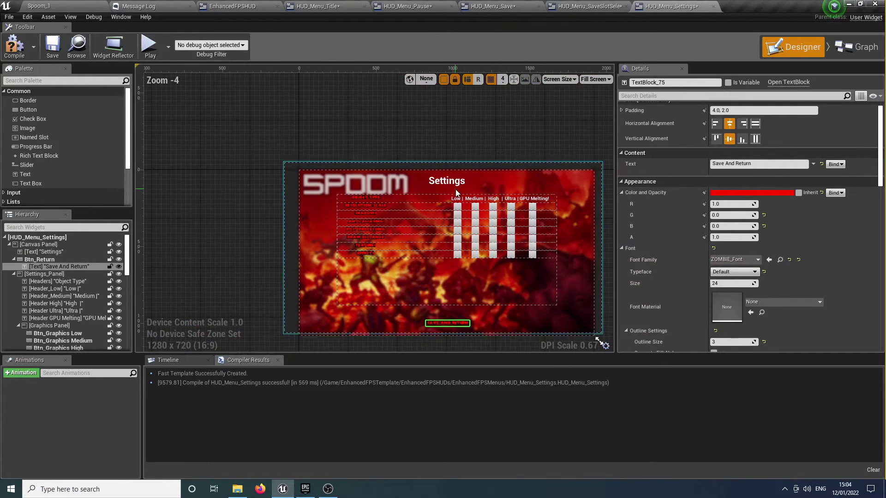
{"action": "scroll", "coordinate": [460, 200], "scroll_direction": "up", "scroll_amount": 1}
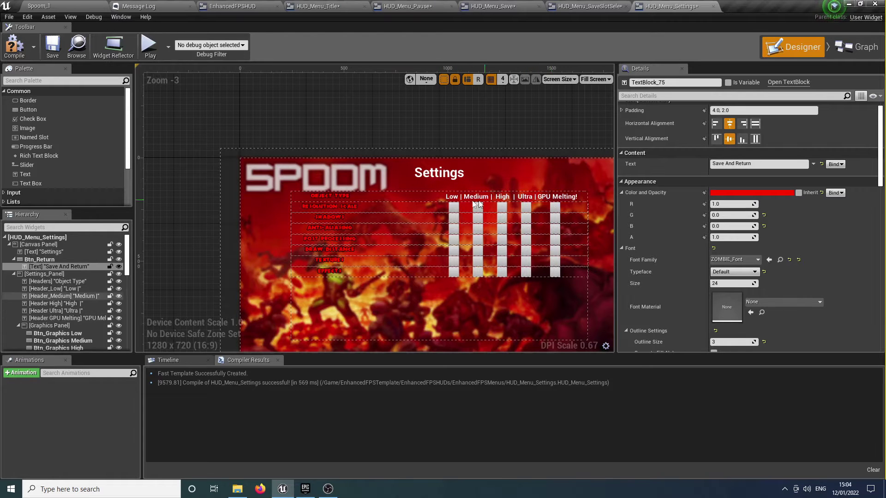
{"action": "left_click", "coordinate": [454, 175]}
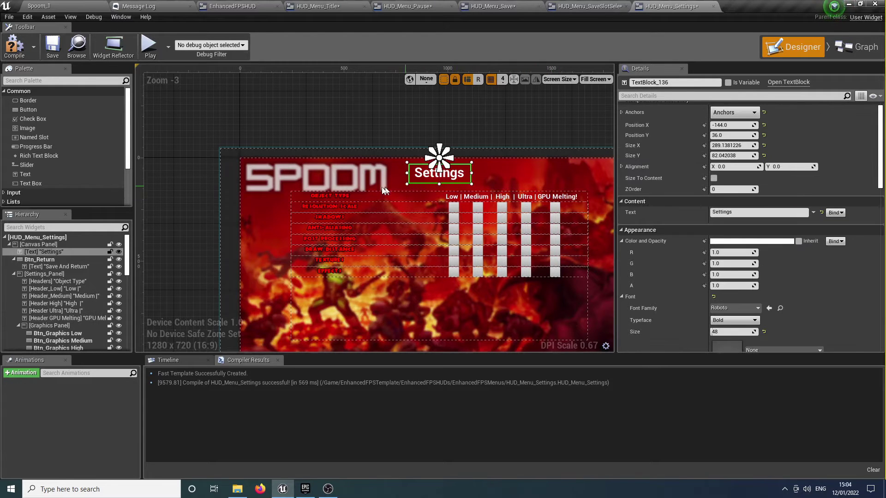
{"action": "scroll", "coordinate": [361, 185], "scroll_direction": "up", "scroll_amount": 3}
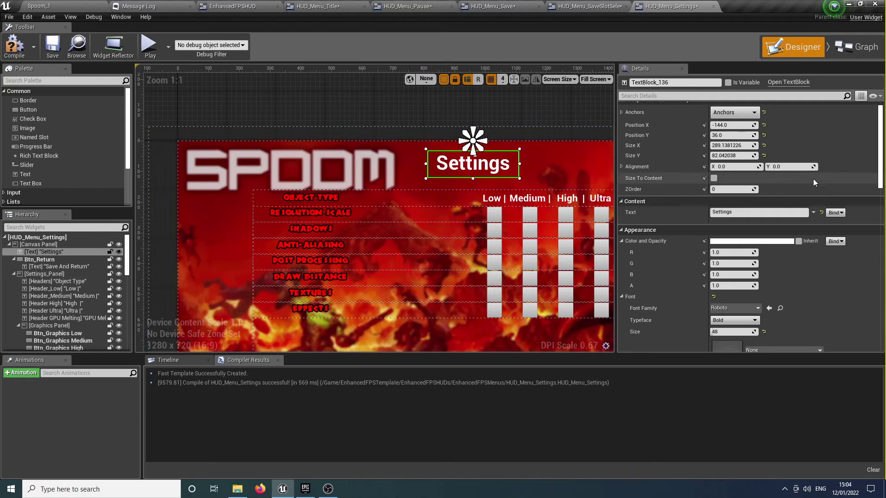
{"action": "left_click", "coordinate": [749, 310]}
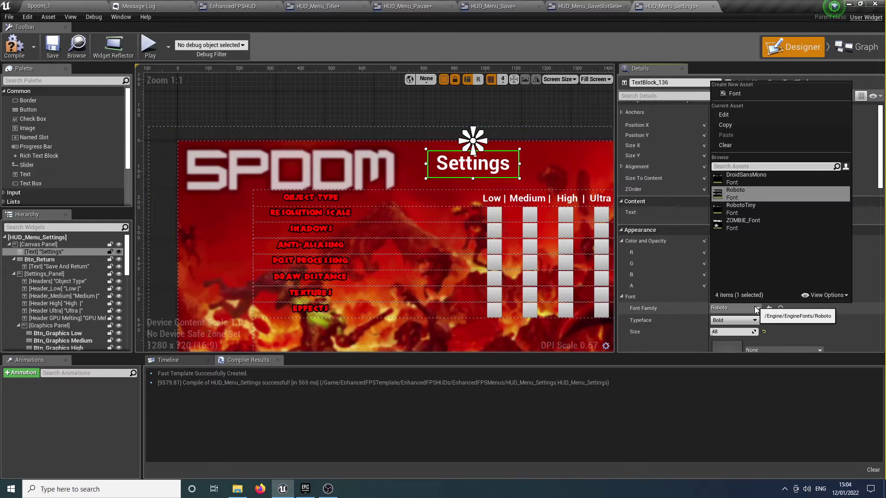
{"action": "left_click", "coordinate": [765, 231]}
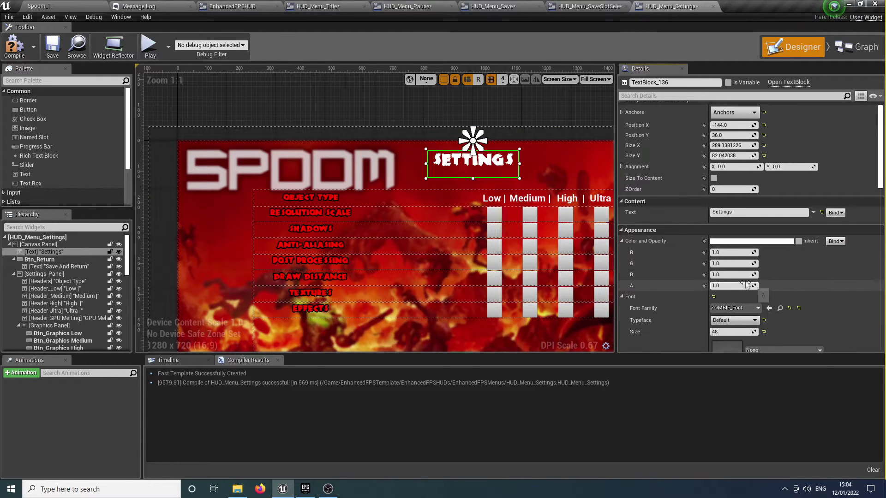
Step: Colour the Settings title pure red and give it an outline size of 4
{"action": "left_click", "coordinate": [771, 241]}
{"action": "left_click_drag", "start_coordinate": [689, 290], "coordinate": [690, 264]}
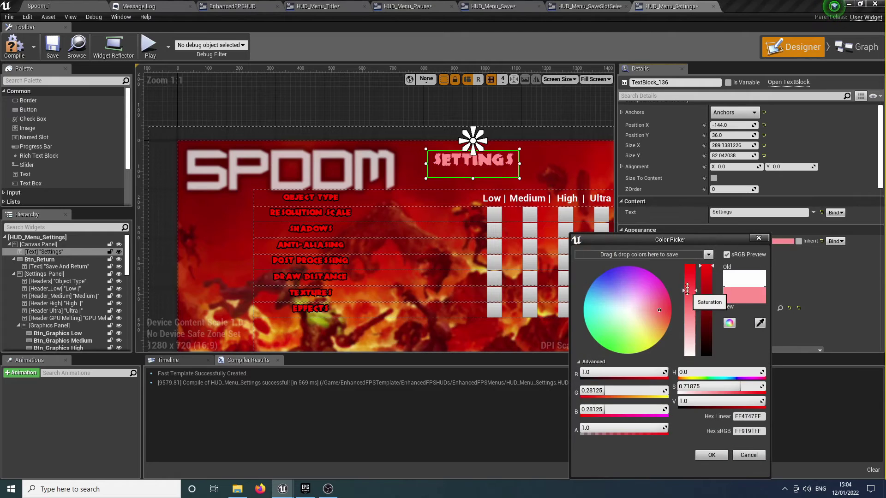
{"action": "left_click", "coordinate": [712, 455]}
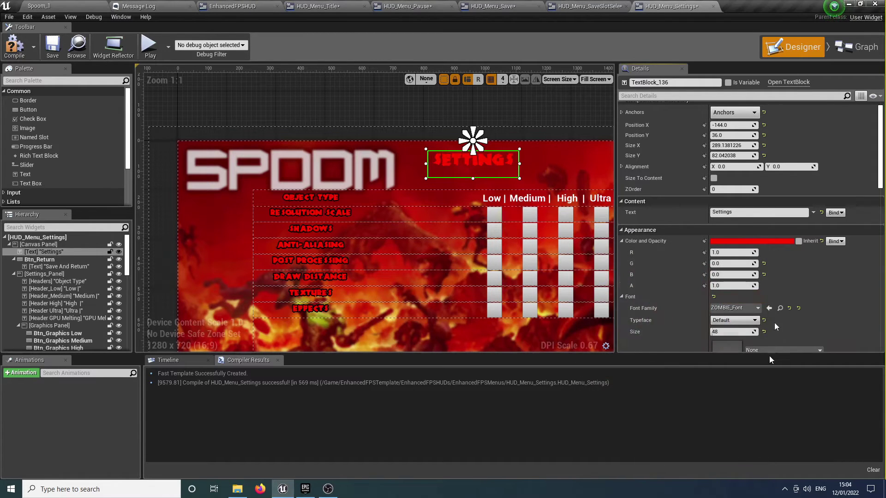
{"action": "scroll", "coordinate": [777, 283], "scroll_direction": "down", "scroll_amount": 3}
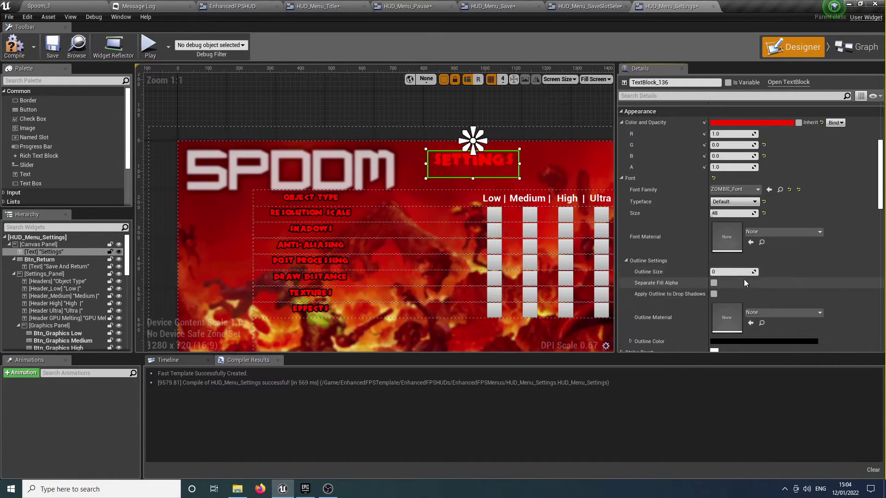
{"action": "left_click", "coordinate": [743, 273]}
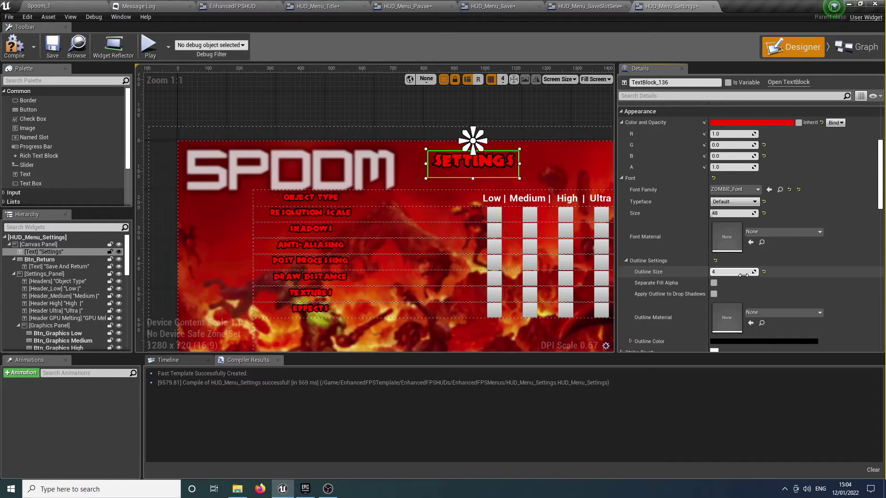
{"action": "type", "text": "4"}
{"action": "key", "text": "Return"}
Step: Move Settings_Panel slightly down and left until it lines up under the SPOOM logo, and widen it slightly
{"action": "scroll", "coordinate": [439, 231], "scroll_direction": "down", "scroll_amount": 3}
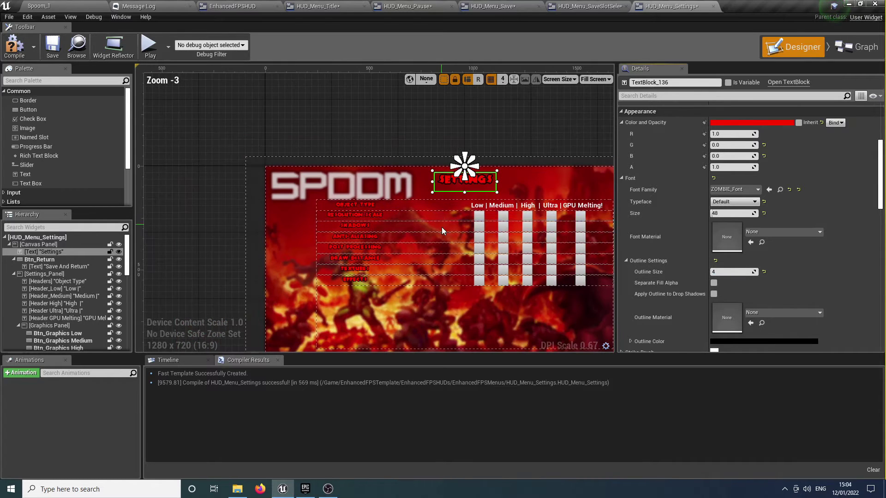
{"action": "left_click", "coordinate": [425, 200]}
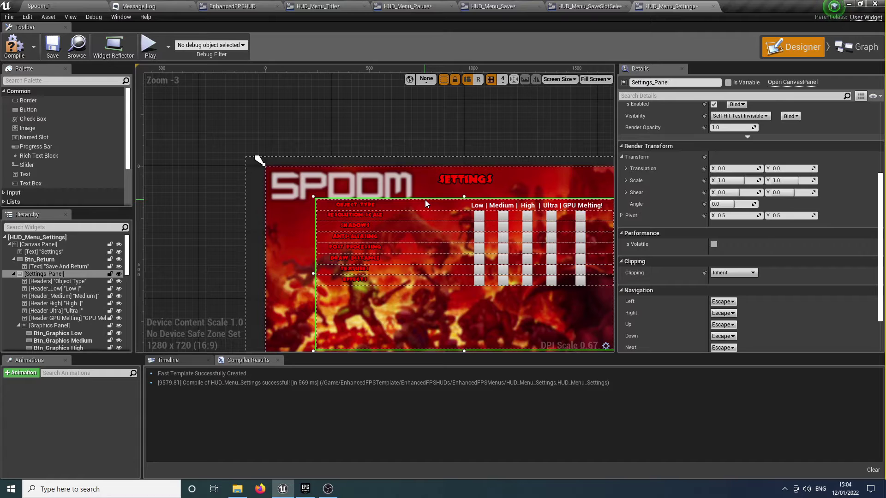
{"action": "right_click_drag", "start_coordinate": [445, 233], "coordinate": [425, 169]}
{"action": "left_click_drag", "start_coordinate": [426, 169], "coordinate": [426, 174]}
{"action": "key", "text": "Left"}
{"action": "key", "text": "Left"}
{"action": "key", "text": "Left"}
{"action": "key", "text": "Left"}
{"action": "key", "text": "Left"}
{"action": "key", "text": "Left"}
{"action": "key", "text": "Left"}
{"action": "key", "text": "Left"}
{"action": "key", "text": "Left"}
{"action": "key", "text": "Left"}
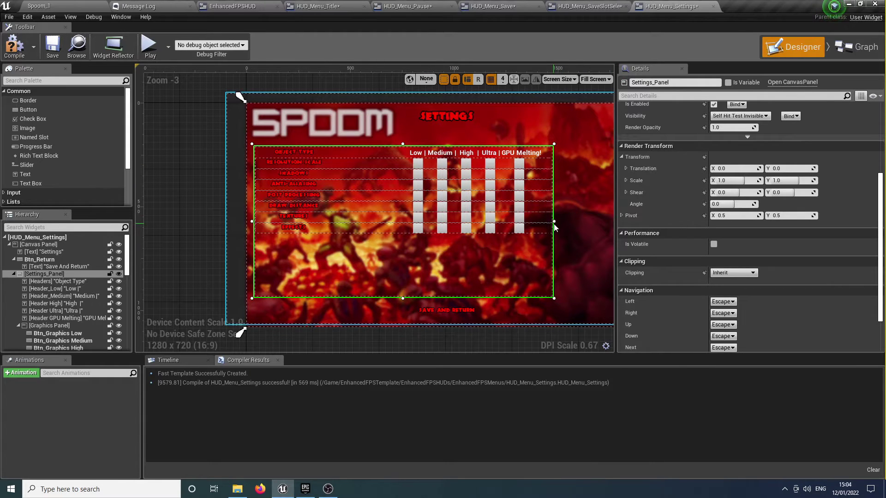
{"action": "mouse_move", "coordinate": [555, 225]}
{"action": "left_mouse_down"}
{"action": "mouse_move", "coordinate": [459, 224]}
{"action": "mouse_move", "coordinate": [555, 233]}
{"action": "left_mouse_up"}
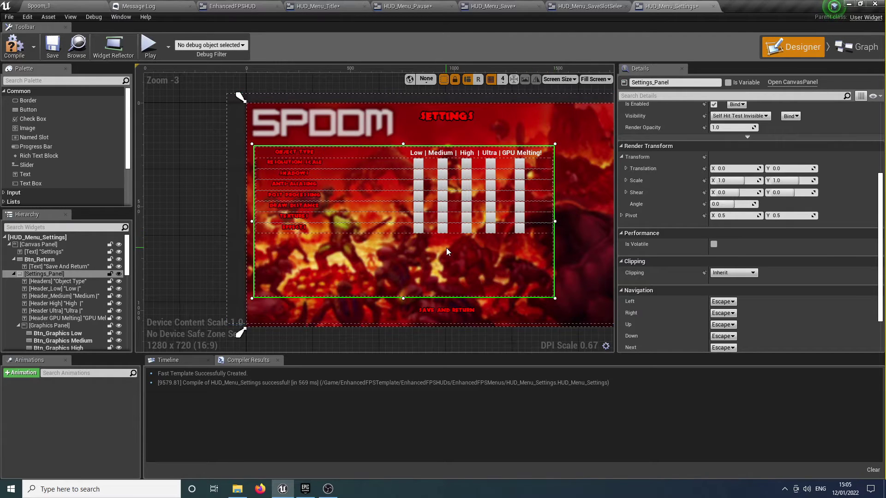
Step: Try to narrow the Effects Panel row from its outer end, and undo the resize
{"action": "left_click", "coordinate": [515, 227]}
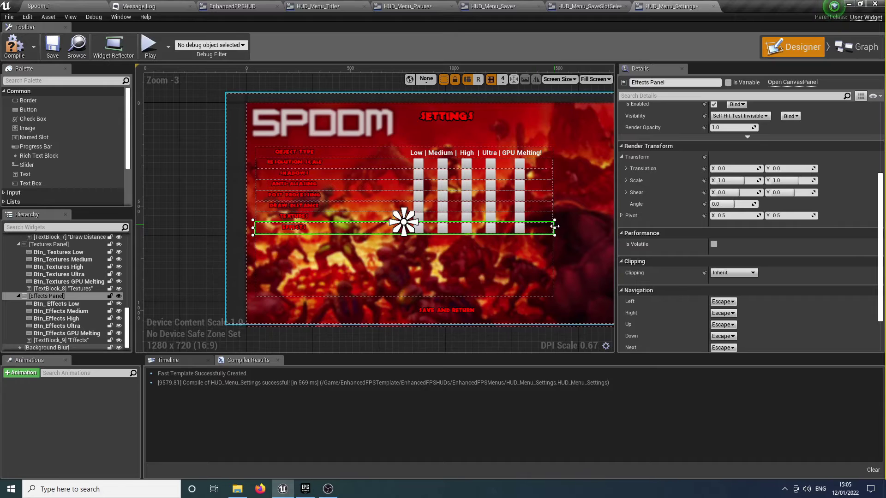
{"action": "mouse_move", "coordinate": [554, 229]}
{"action": "left_mouse_down"}
{"action": "mouse_move", "coordinate": [489, 228]}
{"action": "mouse_move", "coordinate": [543, 230]}
{"action": "left_mouse_up"}
{"action": "key", "text": "ctrl+z"}
{"action": "scroll", "coordinate": [535, 271], "scroll_direction": "up", "scroll_amount": 3}
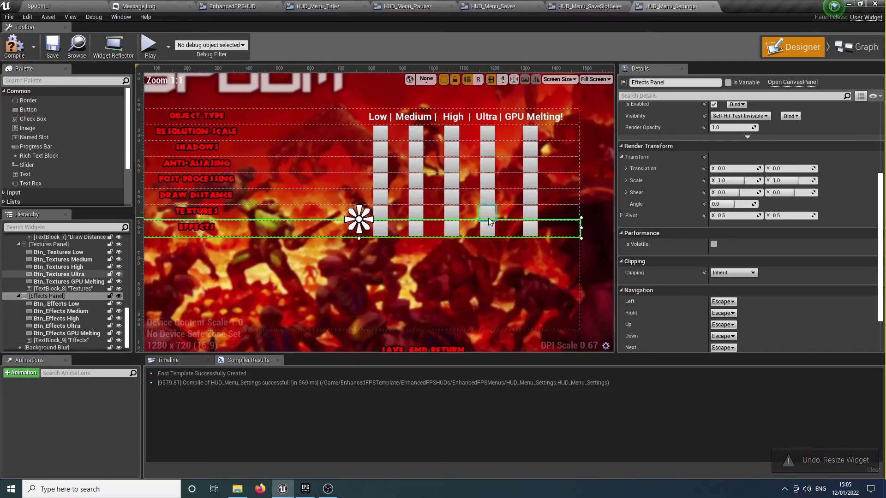
{"action": "scroll", "coordinate": [535, 270], "scroll_direction": "down", "scroll_amount": 4}
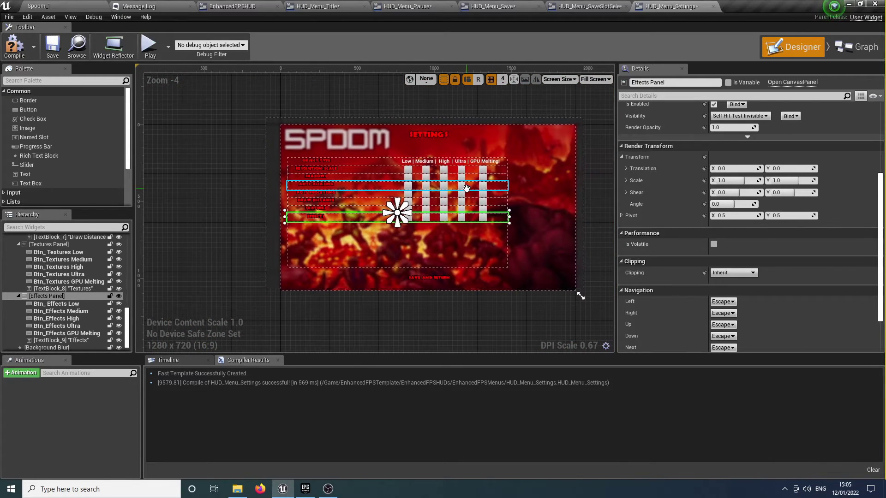
{"action": "scroll", "coordinate": [438, 222], "scroll_direction": "up", "scroll_amount": 2}
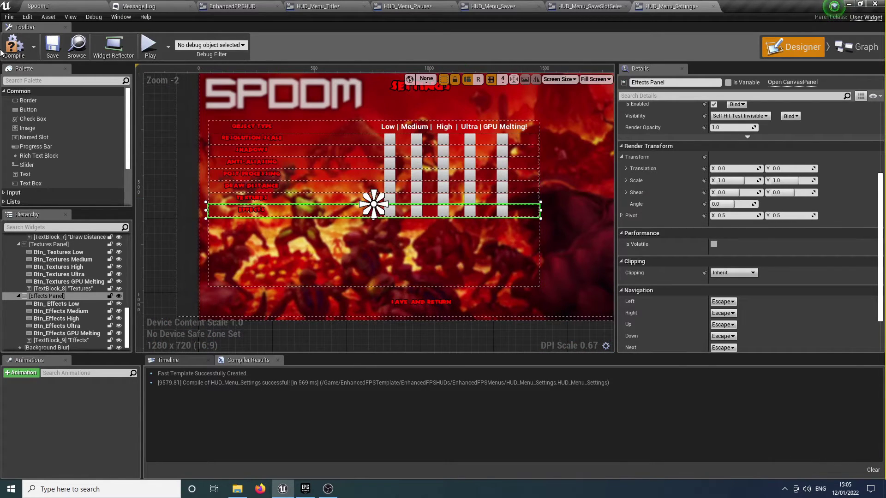
Step: Compile the settings widget, preview the game, set every quality row to High in the pause menu's settings, and save and return
{"action": "left_click", "coordinate": [17, 55]}
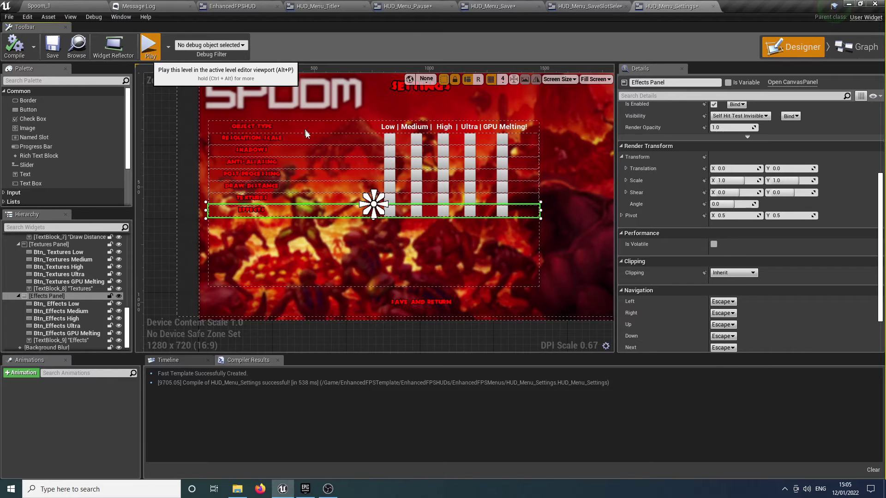
{"action": "key", "text": "Escape"}
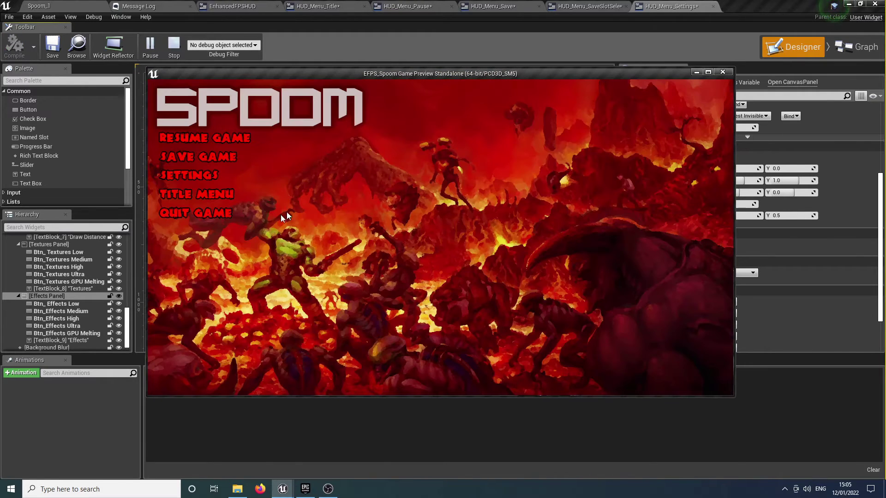
{"action": "left_click", "coordinate": [223, 180]}
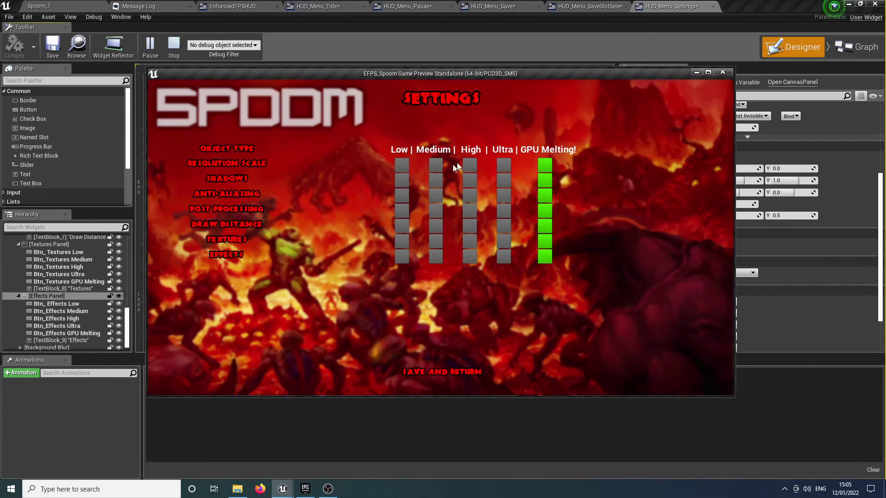
{"action": "left_click", "coordinate": [469, 180]}
{"action": "left_click", "coordinate": [469, 197]}
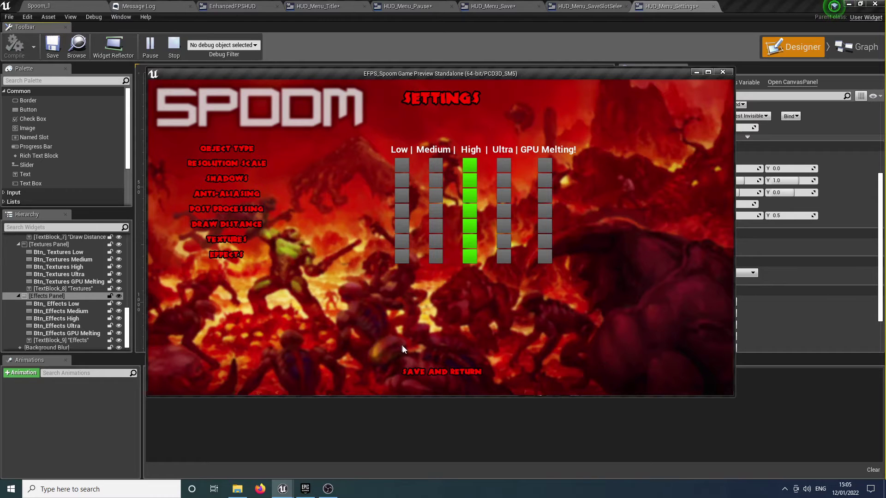
{"action": "left_click", "coordinate": [447, 370]}
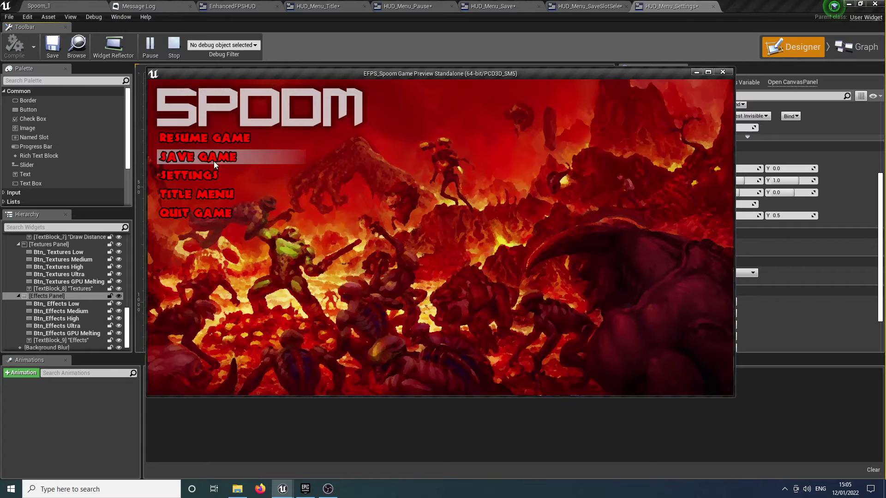
Step: Return to the title menu in the preview, check the Load Game screen, cancel out of it and end the preview
{"action": "left_click", "coordinate": [208, 192]}
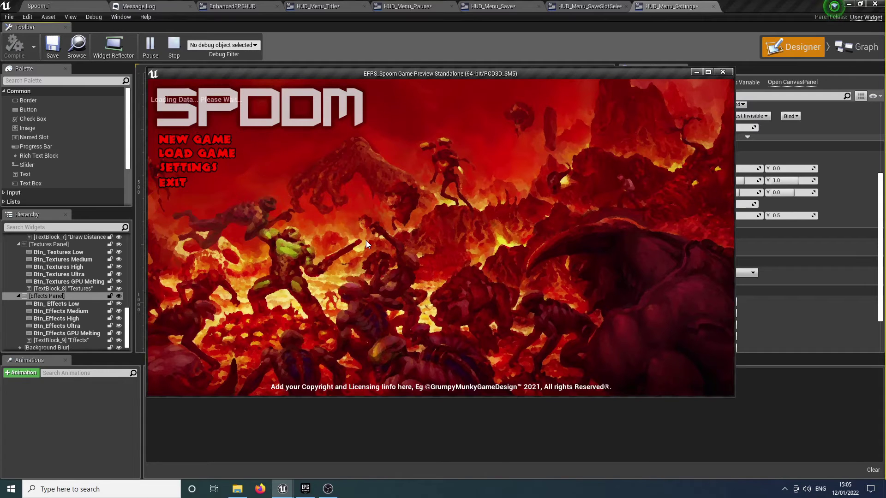
{"action": "left_click", "coordinate": [195, 153]}
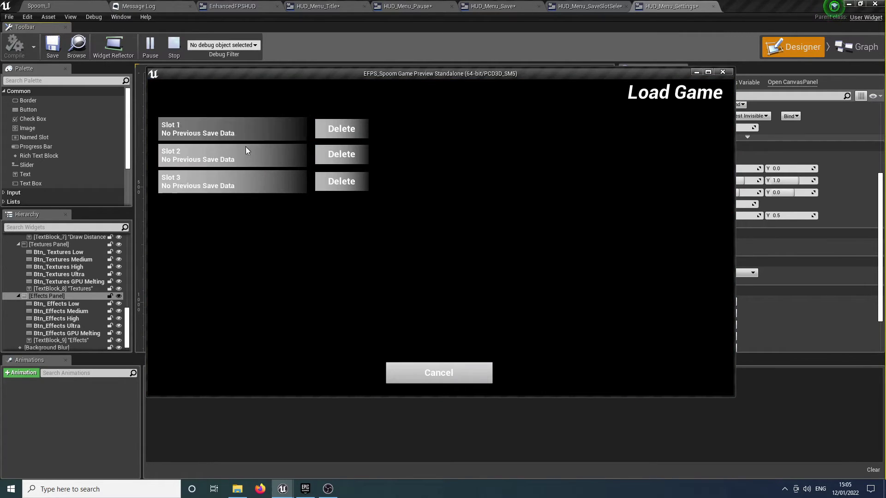
{"action": "left_click", "coordinate": [438, 373]}
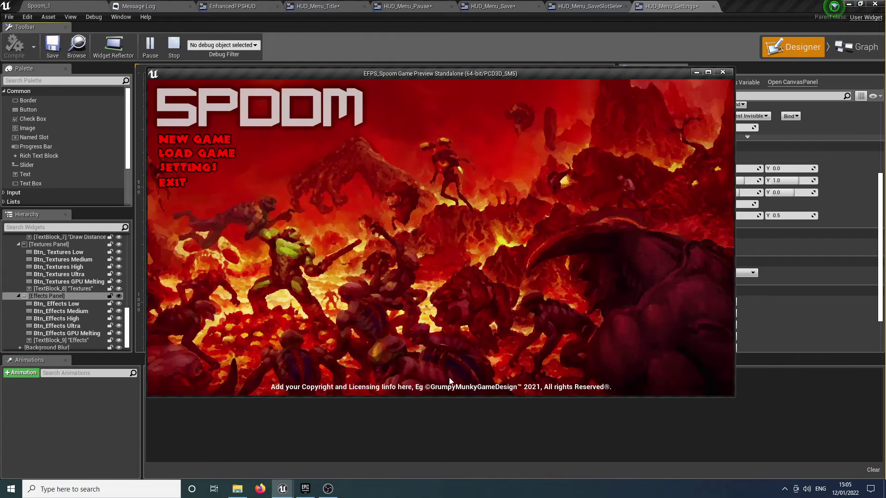
{"action": "key", "text": "Escape"}
Step: Open the HUD_Menu_Load widget from the EnhancedFPSMenus folder for editing
{"action": "left_click", "coordinate": [40, 6]}
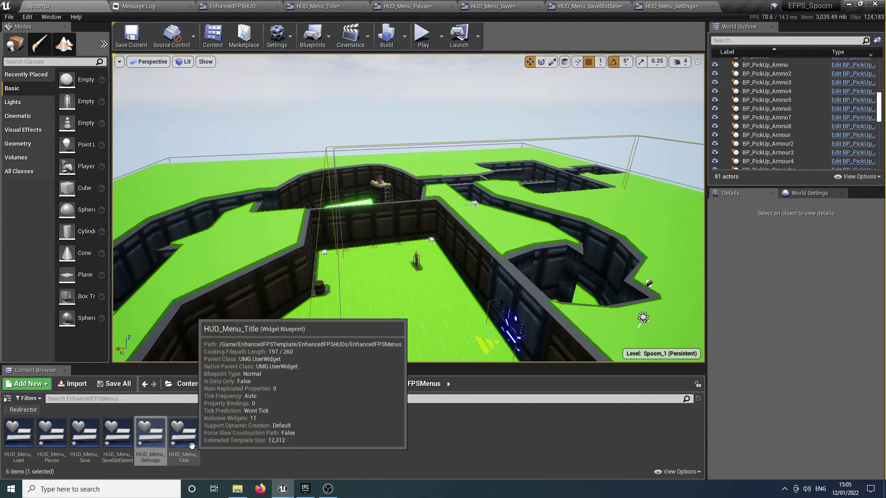
{"action": "left_click", "coordinate": [27, 435]}
{"action": "double_click", "coordinate": [28, 434]}
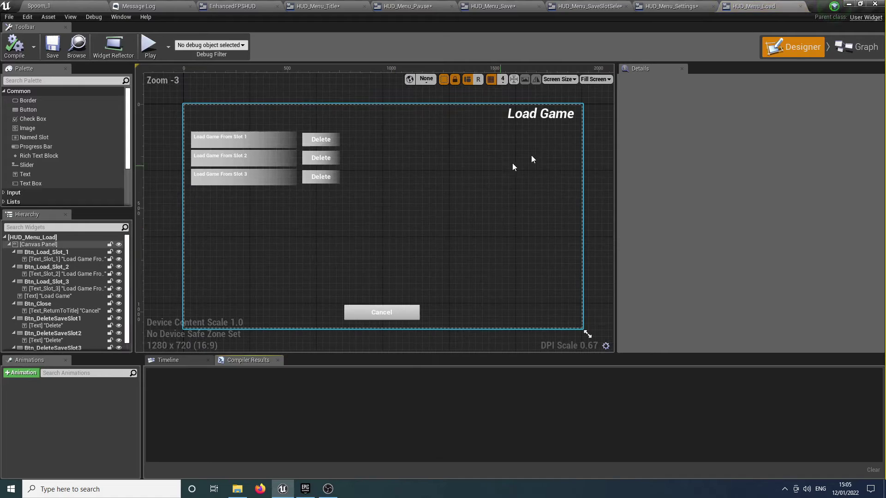
Step: Add an Image widget to the load menu canvas and assign it the UI_BG_Spoom_Load texture
{"action": "left_click", "coordinate": [49, 128]}
{"action": "left_click_drag", "start_coordinate": [50, 128], "coordinate": [428, 225]}
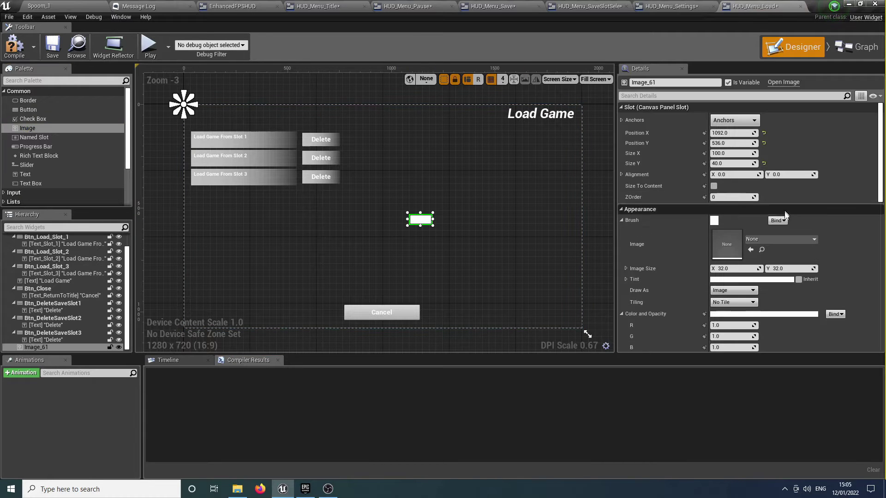
{"action": "left_click", "coordinate": [759, 241]}
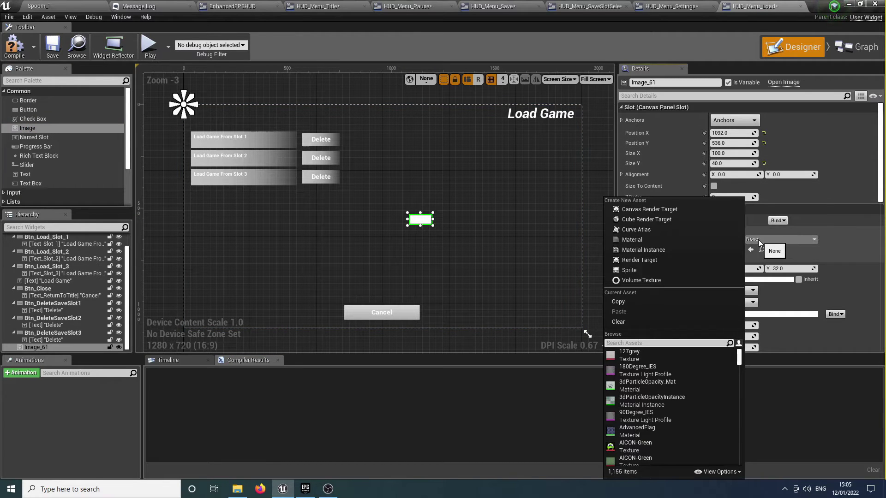
{"action": "type", "text": "load"}
{"action": "key", "text": "Return"}
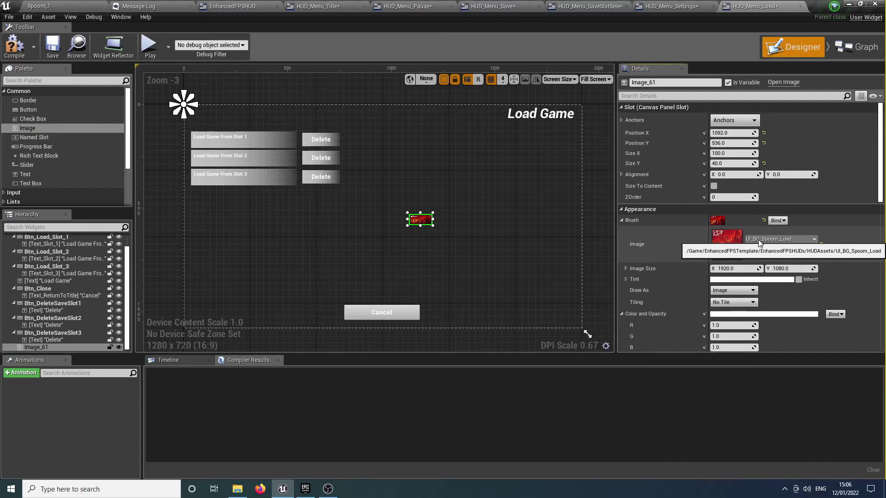
Step: Size the background image to its content, reset its position to 0, 0 and anchor it to stretch across the whole canvas
{"action": "left_click", "coordinate": [714, 186]}
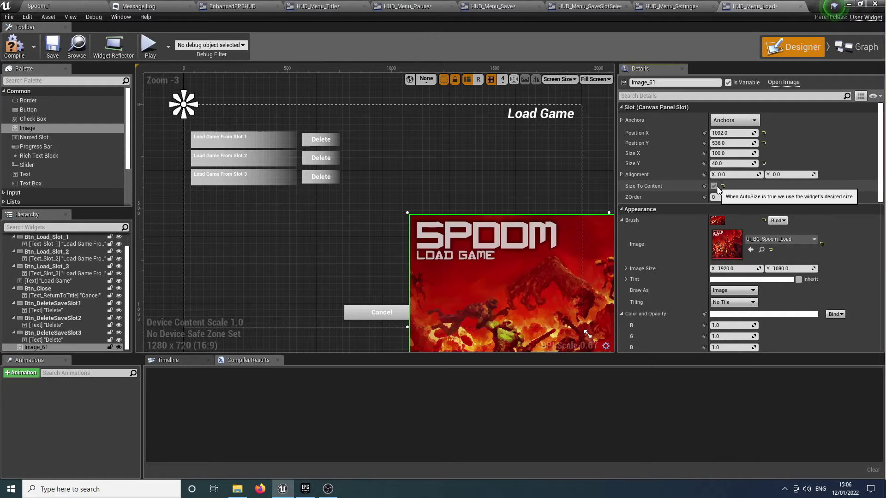
{"action": "left_click", "coordinate": [764, 133]}
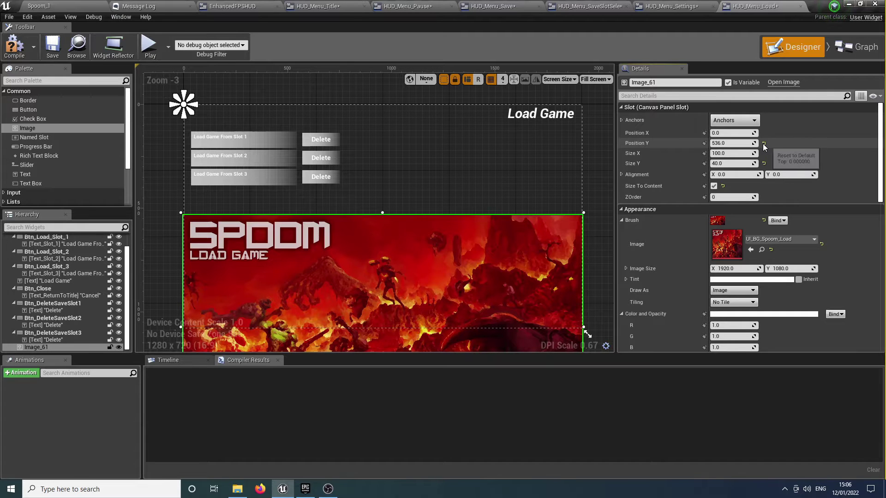
{"action": "left_click", "coordinate": [764, 143]}
{"action": "left_click", "coordinate": [734, 120]}
{"action": "left_click", "coordinate": [818, 242]}
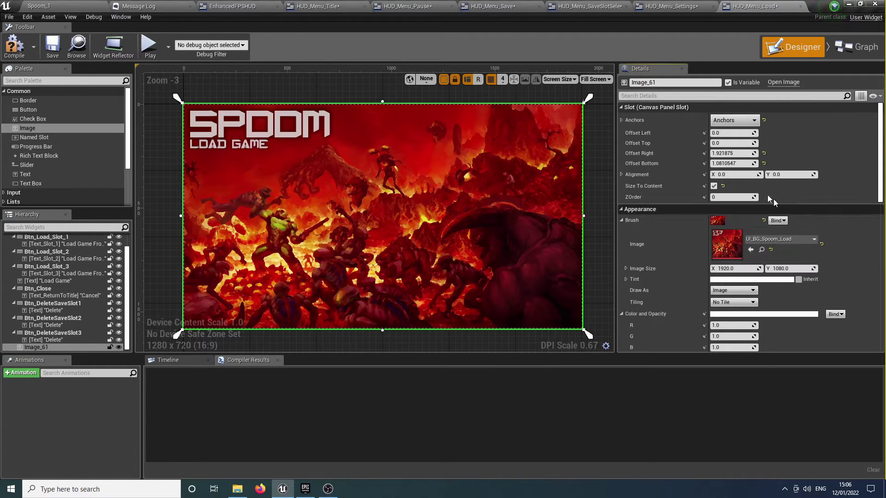
Step: Send the background image behind the other widgets with a ZOrder of -10
{"action": "left_click", "coordinate": [739, 196]}
{"action": "type", "text": "-1"}
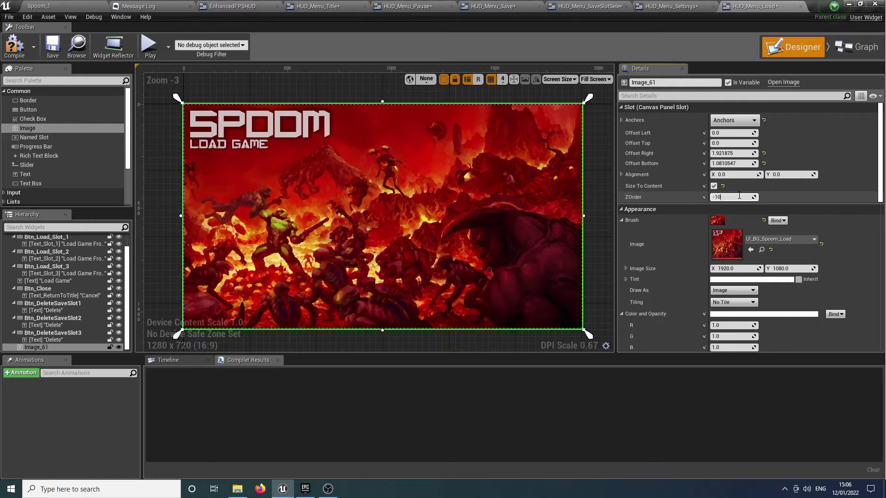
{"action": "type", "text": "0"}
{"action": "key", "text": "Return"}
Step: Move the three load slot buttons and their three Delete buttons down together until they clear the background's LOAD GAME heading
{"action": "scroll", "coordinate": [300, 152], "scroll_direction": "up", "scroll_amount": 3}
{"action": "left_click", "coordinate": [290, 136]}
{"action": "left_click", "coordinate": [345, 140], "text": "ctrl"}
{"action": "left_click", "coordinate": [291, 165], "text": "ctrl"}
{"action": "left_click", "coordinate": [334, 159], "text": "ctrl"}
{"action": "left_click", "coordinate": [273, 191], "text": "ctrl"}
{"action": "left_click", "coordinate": [313, 189], "text": "ctrl"}
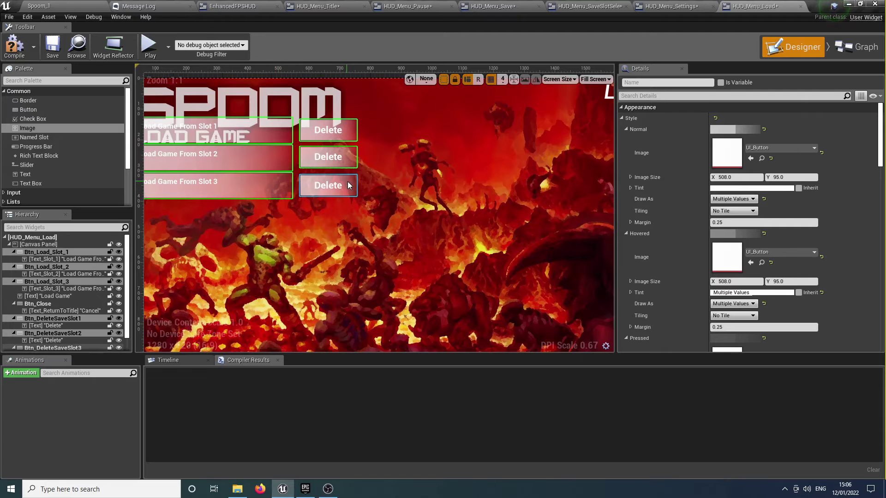
{"action": "key", "text": "Down"}
{"action": "key", "text": "Down"}
{"action": "key", "text": "Down"}
{"action": "key", "text": "Down"}
{"action": "key", "text": "Down"}
{"action": "key", "text": "Down"}
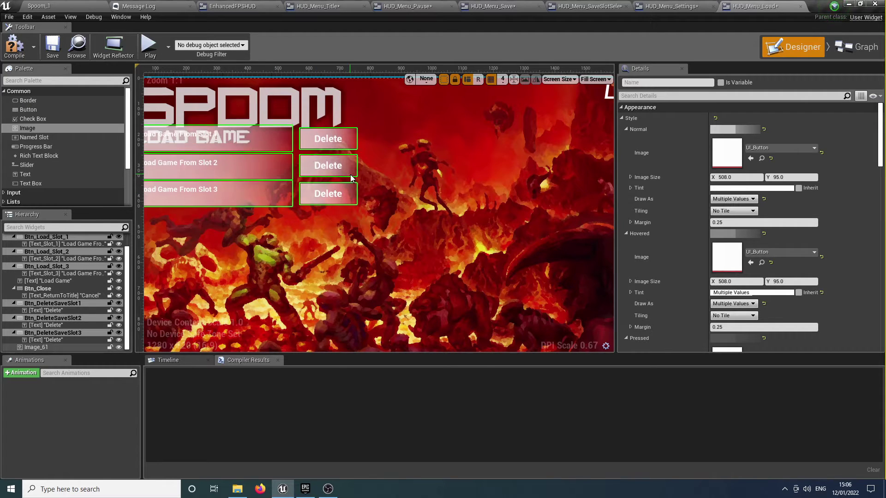
{"action": "key", "text": "Down"}
{"action": "key", "text": "Down"}
Step: Even out the button rows by checking each button's alignment and nudging the slot 3 load button slightly down
{"action": "right_click_drag", "start_coordinate": [350, 178], "coordinate": [393, 189]}
{"action": "left_click", "coordinate": [393, 189]}
{"action": "left_click", "coordinate": [386, 181]}
{"action": "left_click", "coordinate": [386, 210]}
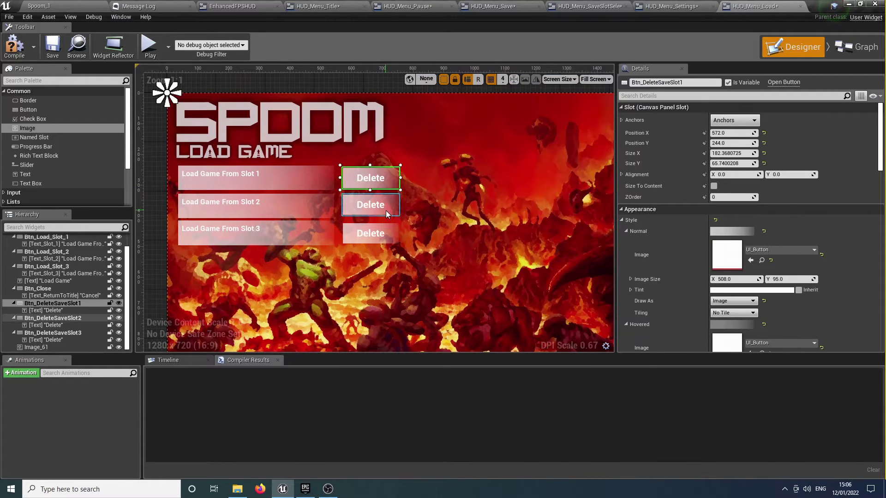
{"action": "left_click", "coordinate": [386, 231]}
{"action": "left_click", "coordinate": [304, 191]}
{"action": "left_click", "coordinate": [306, 201]}
{"action": "left_click", "coordinate": [306, 222]}
{"action": "left_click", "coordinate": [392, 246]}
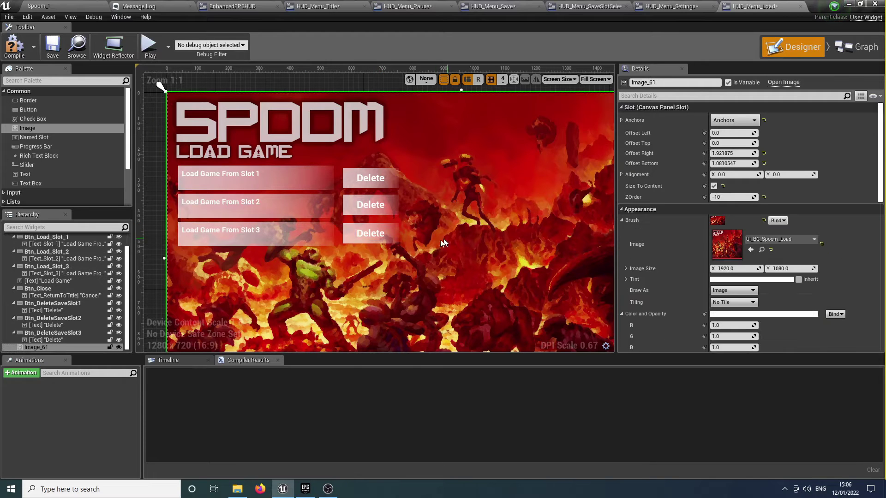
Step: Change the font family of the three load slot labels and the three Delete labels to ZOMBIE_Font
{"action": "scroll", "coordinate": [392, 246], "scroll_direction": "down", "scroll_amount": 2}
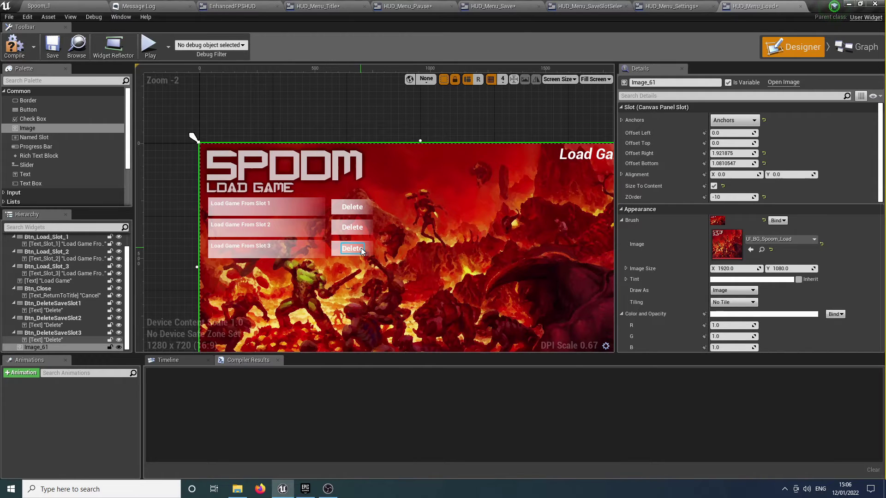
{"action": "right_click_drag", "start_coordinate": [408, 200], "coordinate": [436, 167]}
{"action": "left_click", "coordinate": [295, 169]}
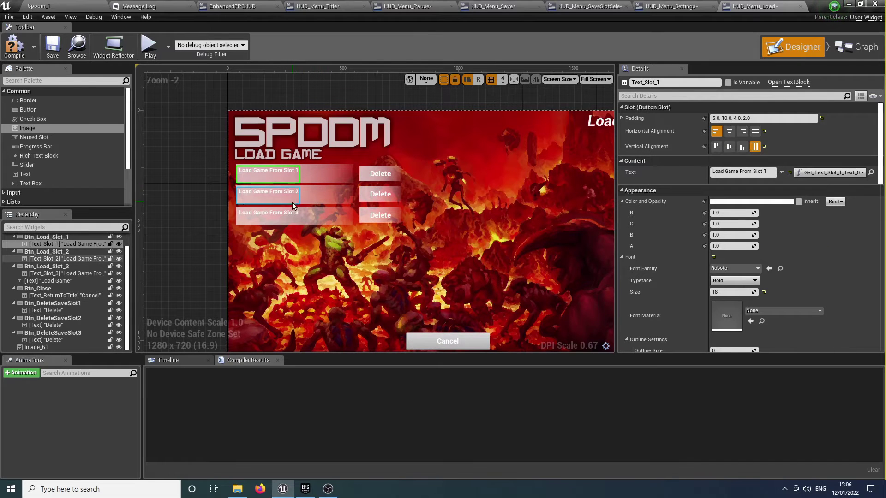
{"action": "left_click", "coordinate": [292, 201], "text": "ctrl"}
{"action": "left_click", "coordinate": [287, 213], "text": "ctrl"}
{"action": "left_click", "coordinate": [379, 175], "text": "ctrl"}
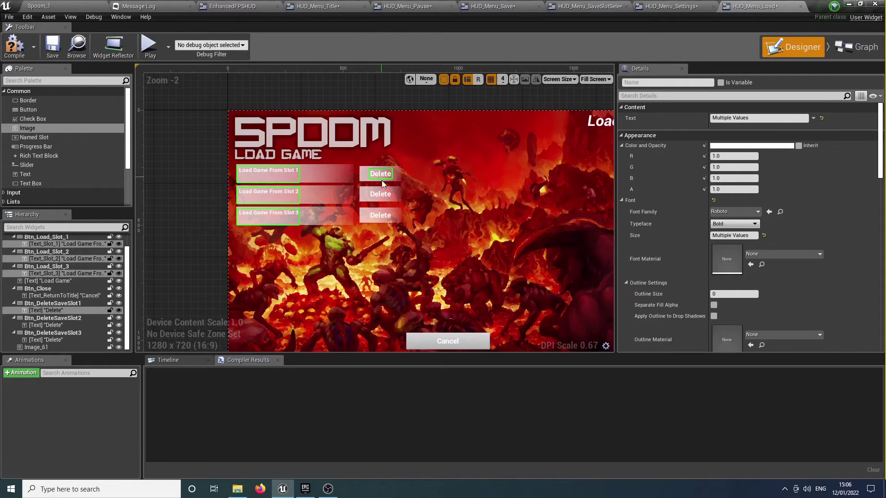
{"action": "left_click", "coordinate": [379, 195], "text": "ctrl"}
{"action": "left_click", "coordinate": [375, 216], "text": "ctrl"}
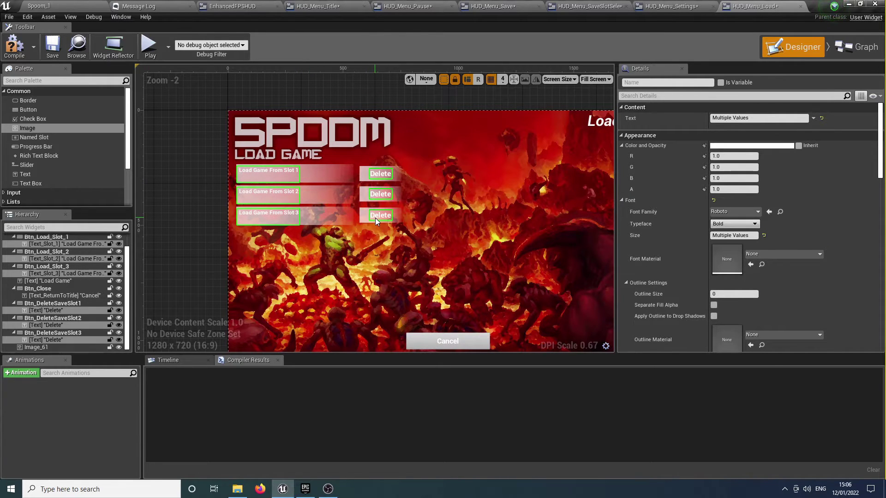
{"action": "left_click", "coordinate": [733, 212]}
{"action": "left_click", "coordinate": [739, 356]}
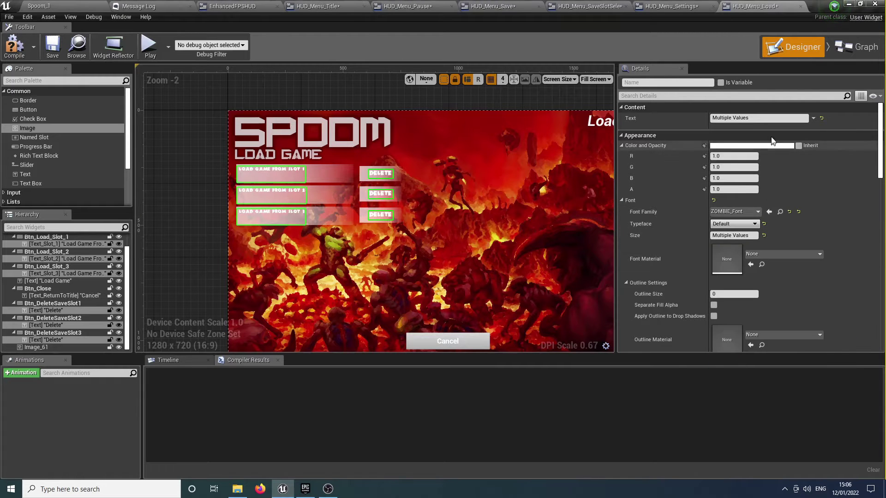
Step: Colour the load slot and Delete labels pure red and give them an outline size of 3
{"action": "left_click", "coordinate": [771, 146]}
{"action": "left_click_drag", "start_coordinate": [688, 271], "coordinate": [689, 172]}
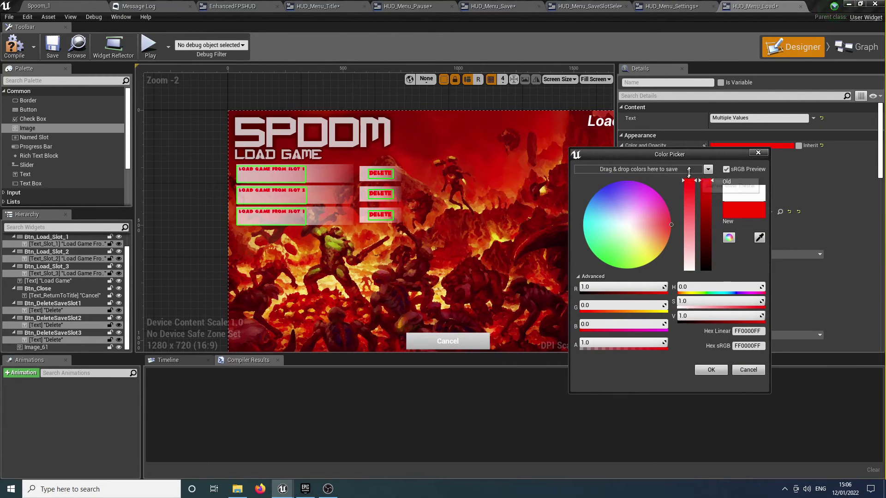
{"action": "left_click", "coordinate": [711, 370]}
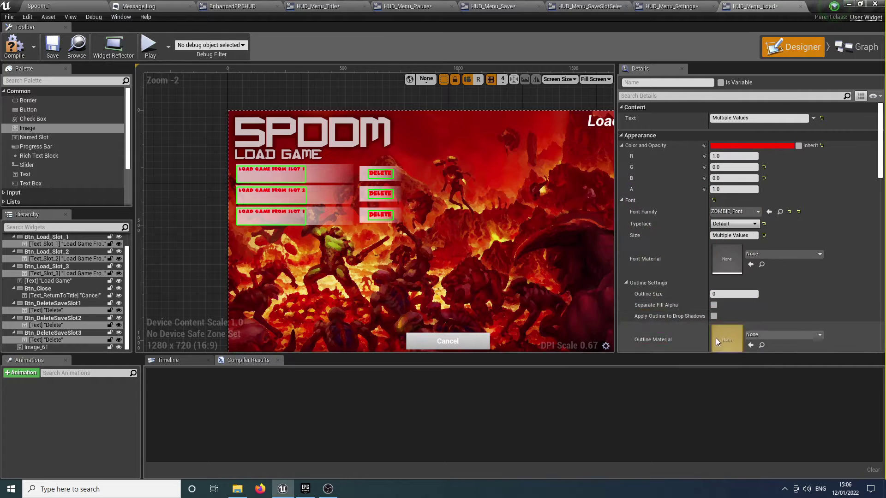
{"action": "left_click", "coordinate": [722, 294]}
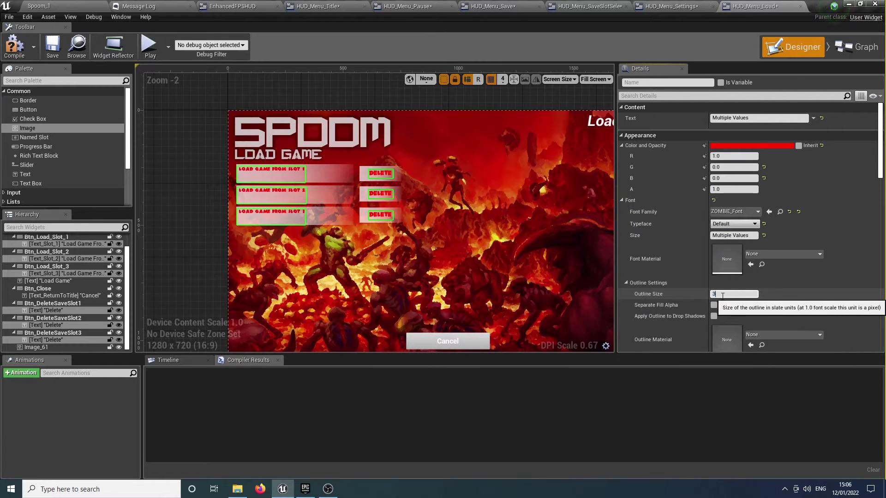
{"action": "type", "text": "3"}
{"action": "key", "text": "Return"}
Step: Delete the original white Load Game title text from the load menu
{"action": "right_click_drag", "start_coordinate": [594, 293], "coordinate": [510, 123]}
{"action": "left_click", "coordinate": [535, 119]}
{"action": "key", "text": "Delete"}
Step: Change the Cancel button label's font family to ZOMBIE_Font
{"action": "right_click_drag", "start_coordinate": [464, 203], "coordinate": [490, 145]}
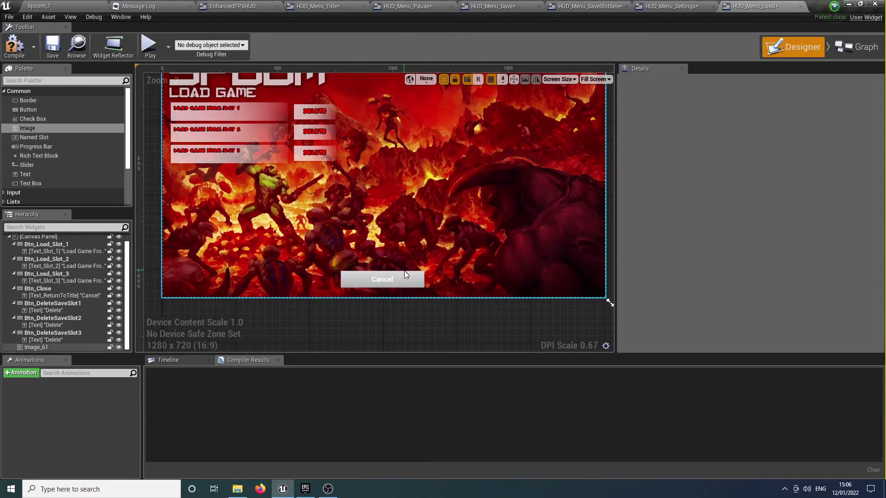
{"action": "left_click", "coordinate": [392, 280]}
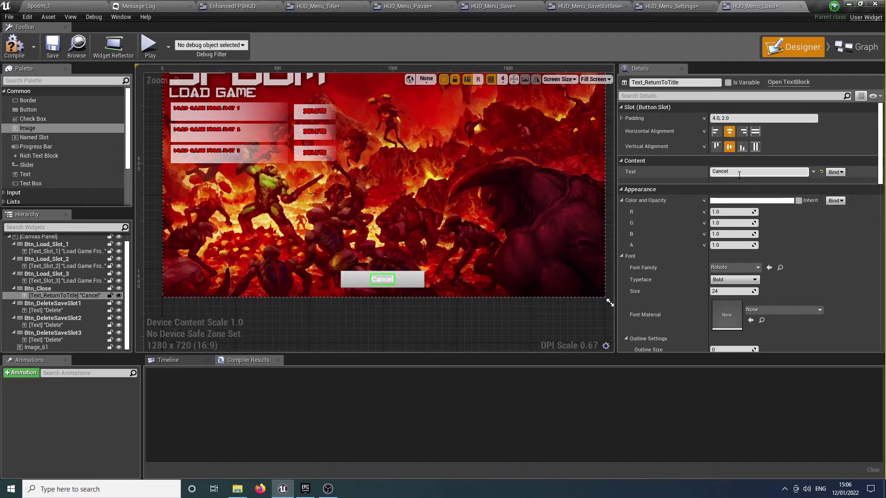
{"action": "left_click", "coordinate": [735, 267]}
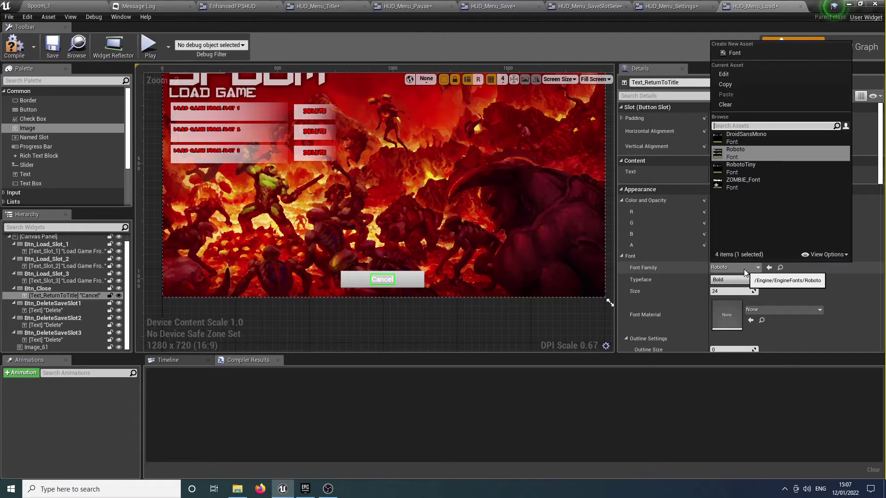
{"action": "left_click", "coordinate": [745, 184]}
Step: Colour the Cancel label pure red and give it an outline size of 3
{"action": "left_click", "coordinate": [752, 201]}
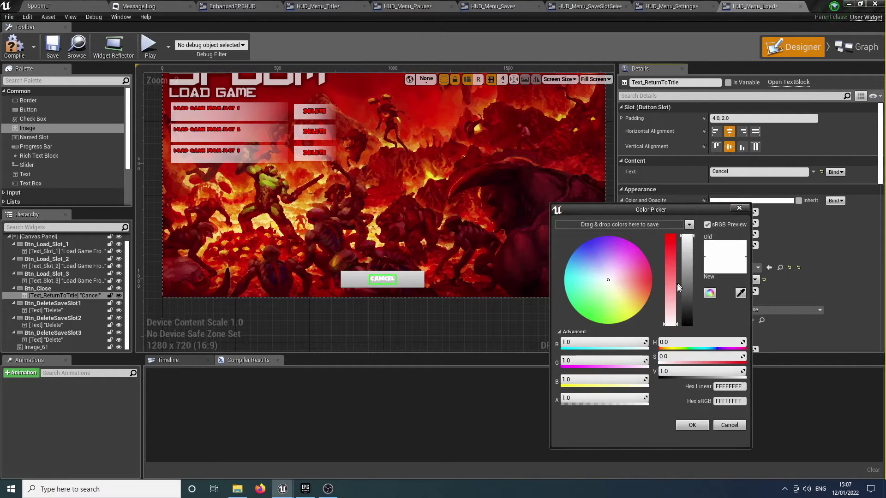
{"action": "left_click_drag", "start_coordinate": [673, 283], "coordinate": [668, 208]}
{"action": "left_click", "coordinate": [692, 425]}
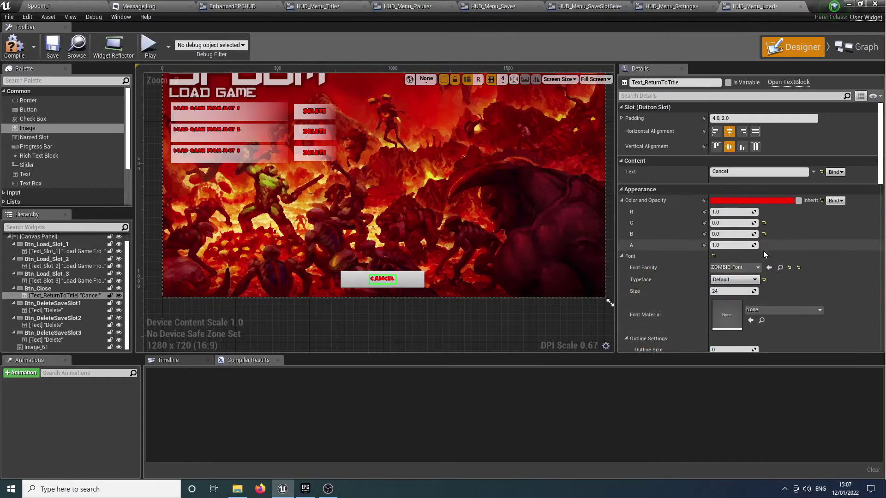
{"action": "scroll", "coordinate": [762, 251], "scroll_direction": "down", "scroll_amount": 3}
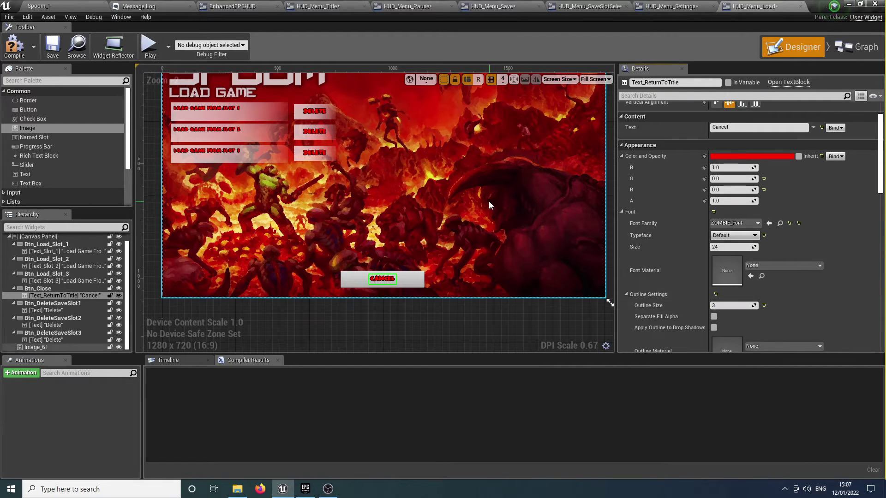
Step: Set the Normal style's Draw As to None for the three load slot buttons, three Delete buttons and the Cancel button together
{"action": "right_click_drag", "start_coordinate": [490, 203], "coordinate": [508, 258]}
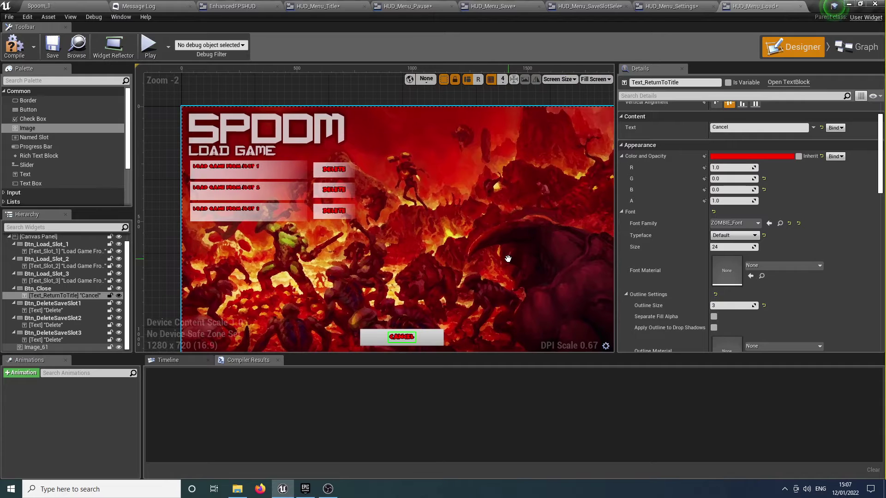
{"action": "left_click", "coordinate": [303, 174]}
{"action": "left_click", "coordinate": [351, 174], "text": "ctrl"}
{"action": "left_click", "coordinate": [301, 195], "text": "ctrl"}
{"action": "left_click", "coordinate": [350, 191], "text": "ctrl"}
{"action": "left_click", "coordinate": [301, 218], "text": "ctrl"}
{"action": "left_click", "coordinate": [345, 210], "text": "ctrl"}
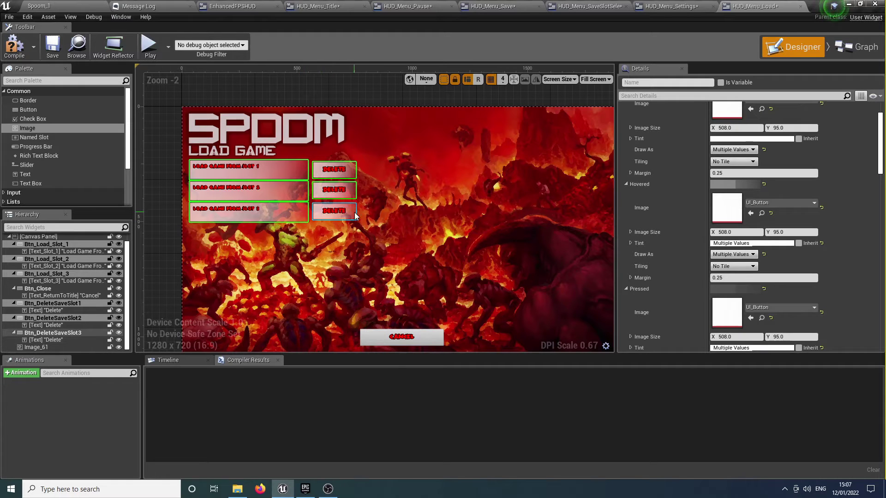
{"action": "left_click", "coordinate": [425, 344], "text": "ctrl"}
{"action": "scroll", "coordinate": [821, 267], "scroll_direction": "up", "scroll_amount": 3}
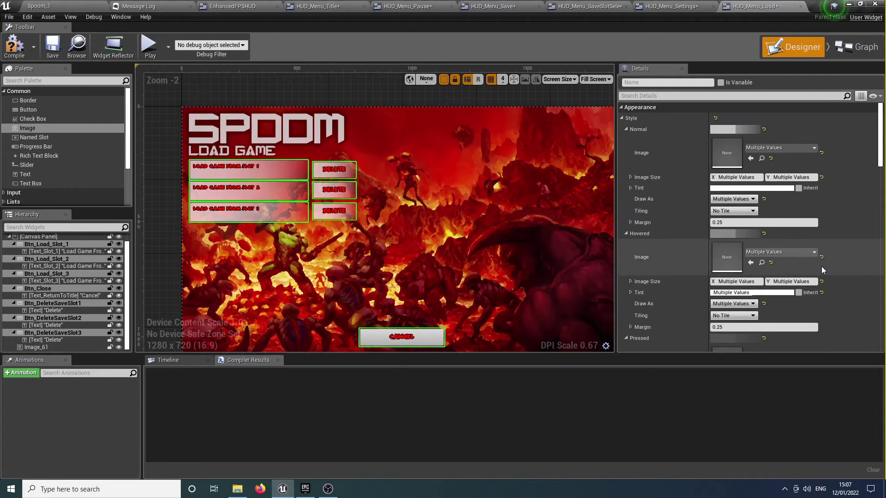
{"action": "left_click", "coordinate": [733, 198]}
{"action": "left_click", "coordinate": [728, 209]}
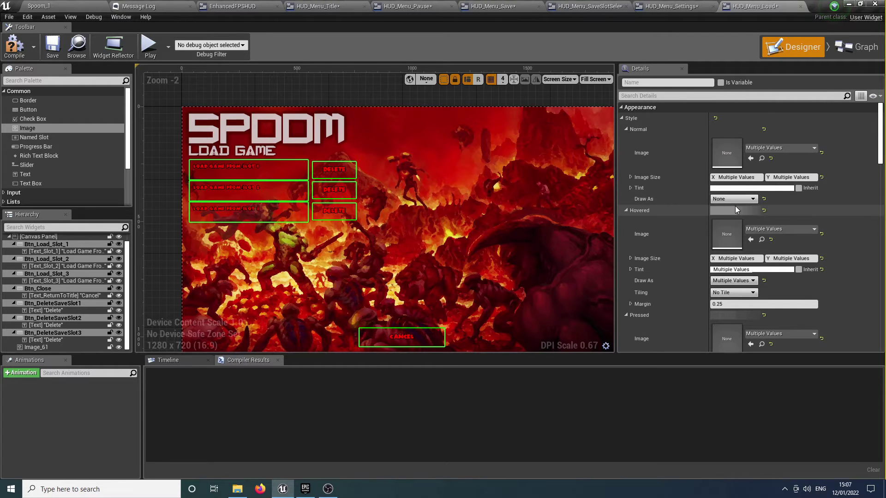
Step: For the selected load menu buttons, set Draw As to Image in the Hovered style and None in the Pressed style
{"action": "scroll", "coordinate": [735, 206], "scroll_direction": "down", "scroll_amount": 2}
{"action": "scroll", "coordinate": [734, 206], "scroll_direction": "down", "scroll_amount": 2}
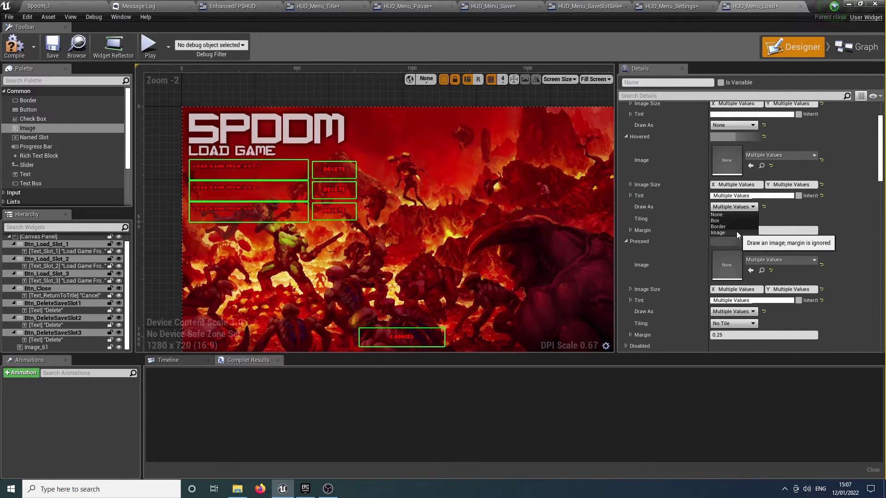
{"action": "left_click", "coordinate": [736, 233]}
{"action": "scroll", "coordinate": [738, 226], "scroll_direction": "down", "scroll_amount": 1}
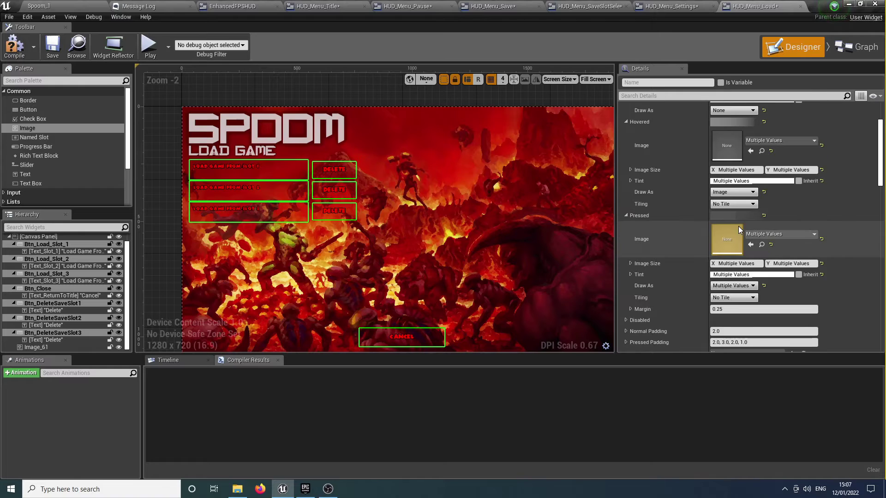
{"action": "scroll", "coordinate": [739, 229], "scroll_direction": "down", "scroll_amount": 1}
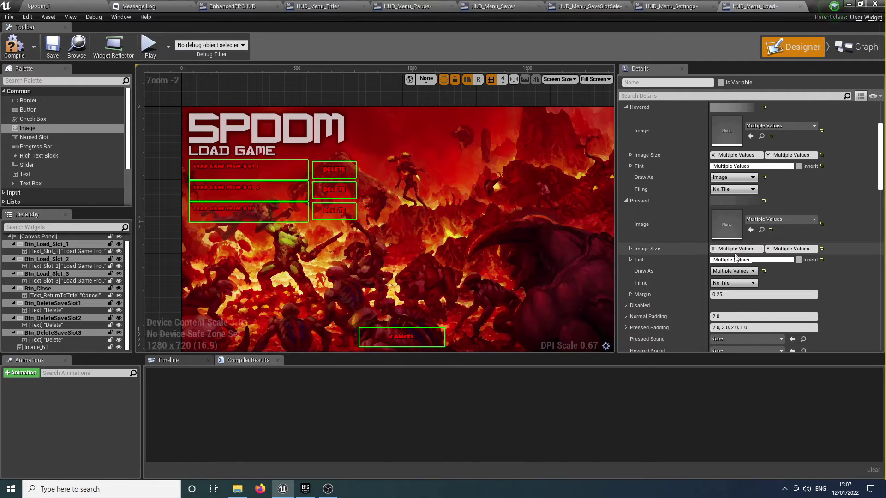
{"action": "left_click", "coordinate": [733, 272]}
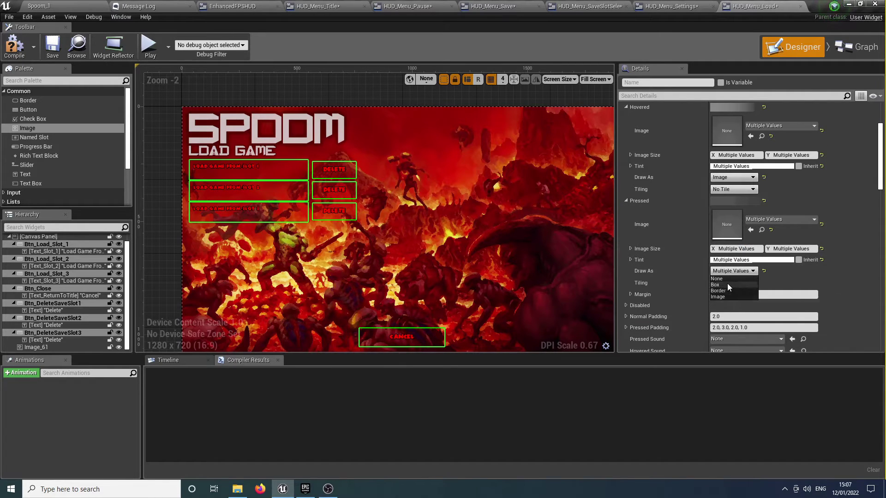
{"action": "left_click", "coordinate": [727, 280]}
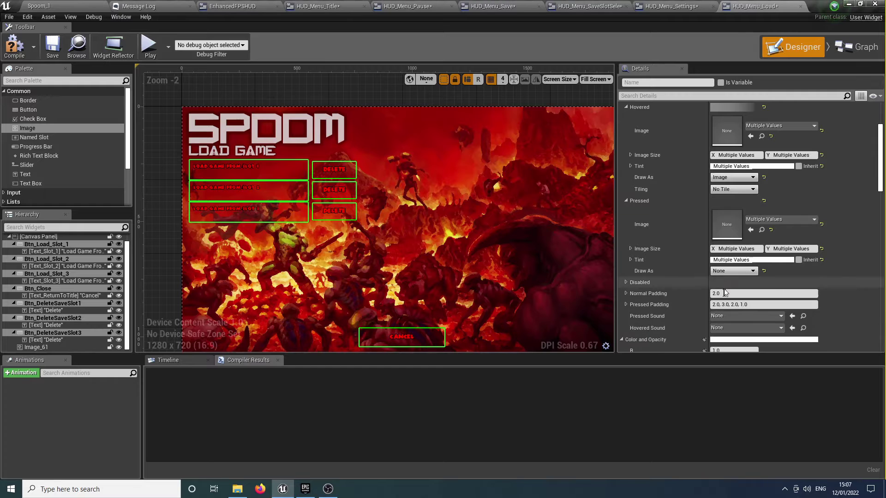
Step: Run the game preview, go to the title menu, check the load menu's buttons and cancel back to the title
{"action": "left_click", "coordinate": [148, 44]}
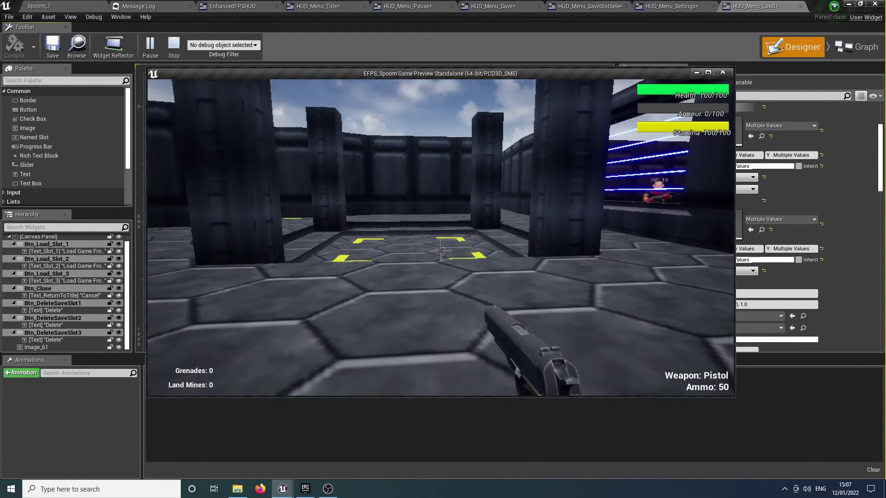
{"action": "key", "text": "Escape"}
{"action": "left_click", "coordinate": [213, 202]}
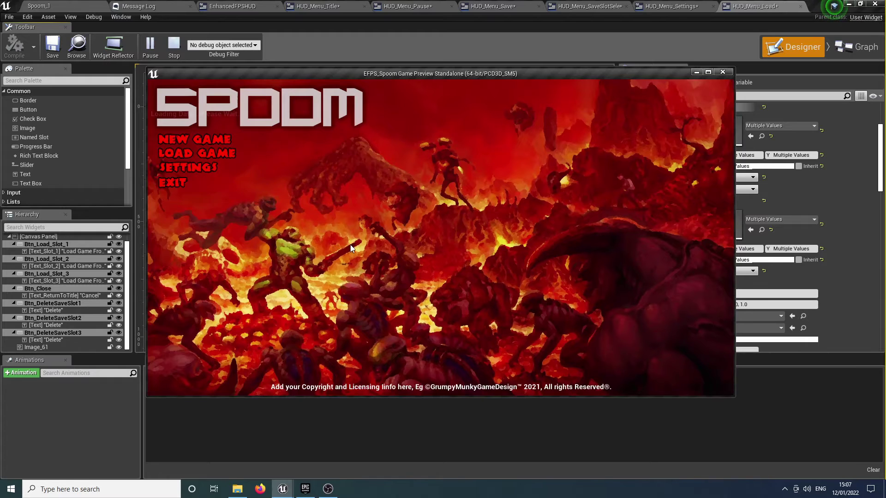
{"action": "left_click", "coordinate": [188, 158]}
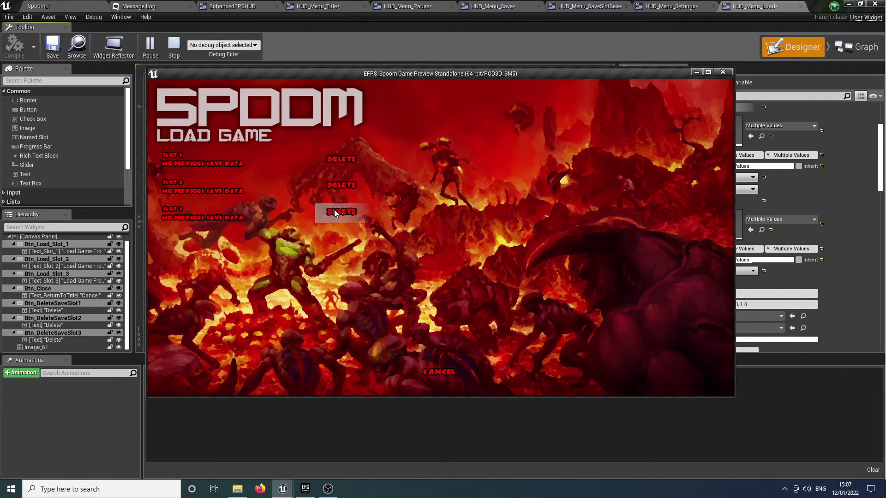
{"action": "left_click", "coordinate": [445, 369]}
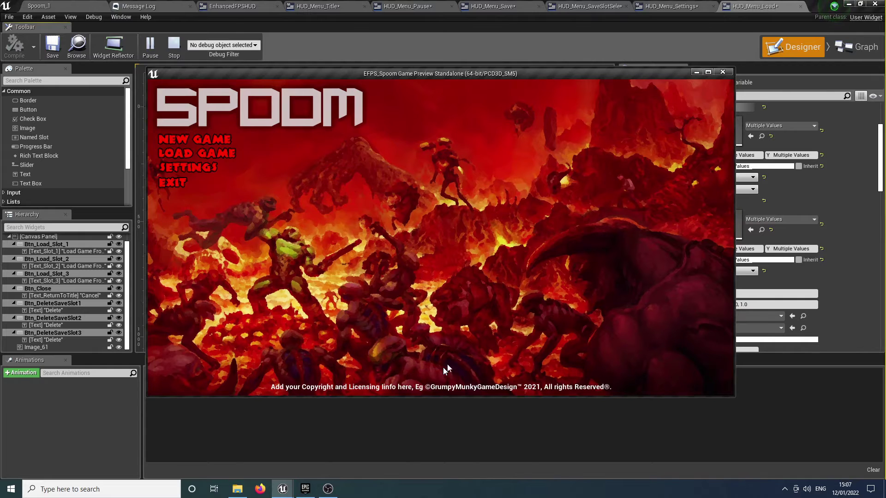
Step: Start a new game in save slot 1, then check the pause menu's save screen and cancel out of it
{"action": "left_click", "coordinate": [194, 139]}
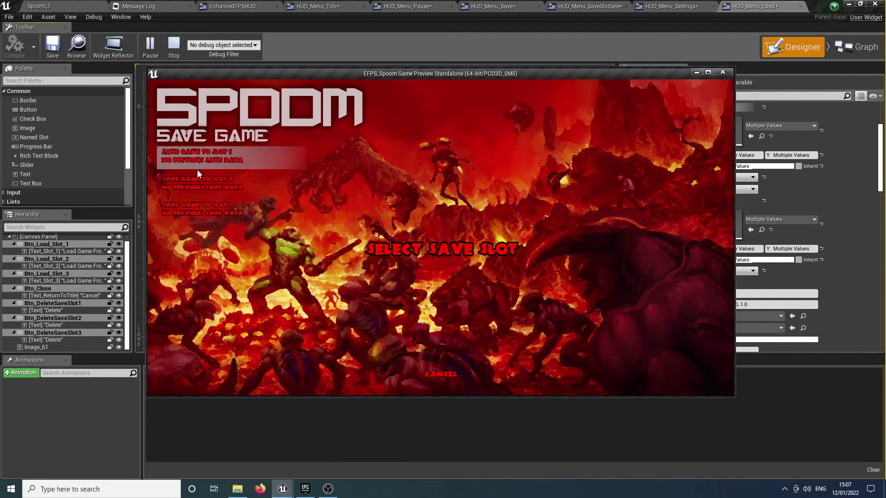
{"action": "left_click", "coordinate": [226, 159]}
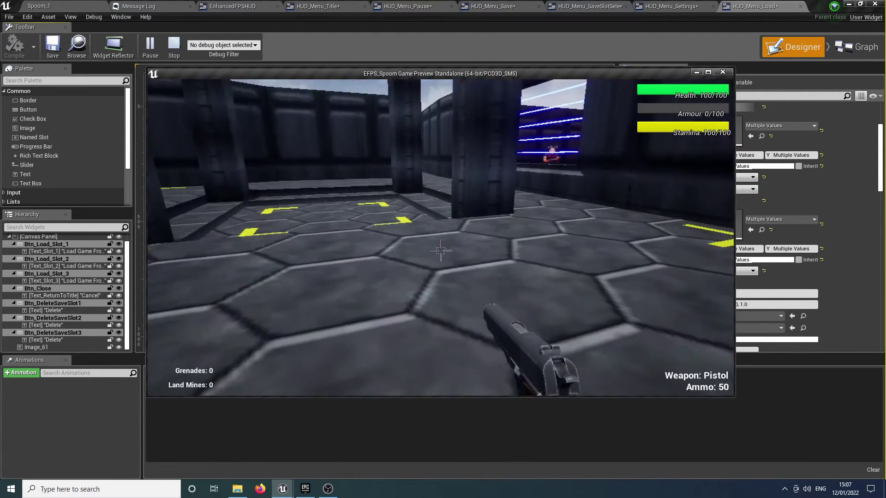
{"action": "key", "text": "Escape"}
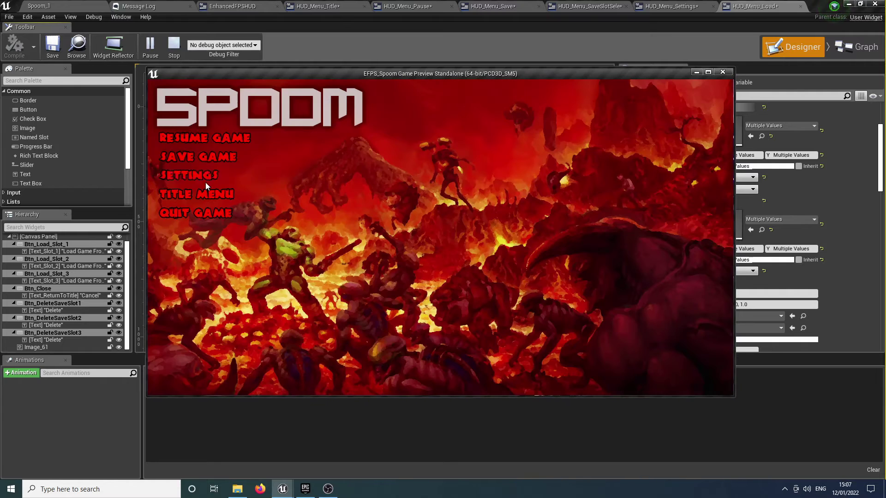
{"action": "left_click", "coordinate": [220, 157]}
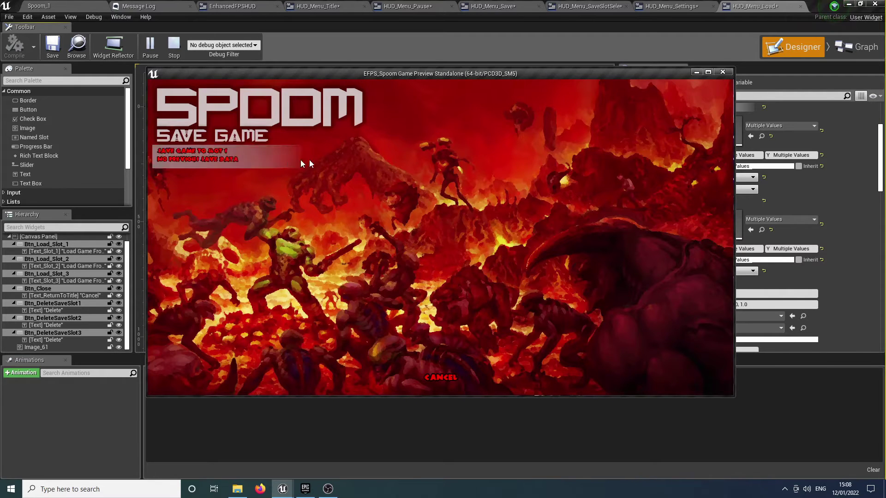
{"action": "left_click", "coordinate": [435, 376]}
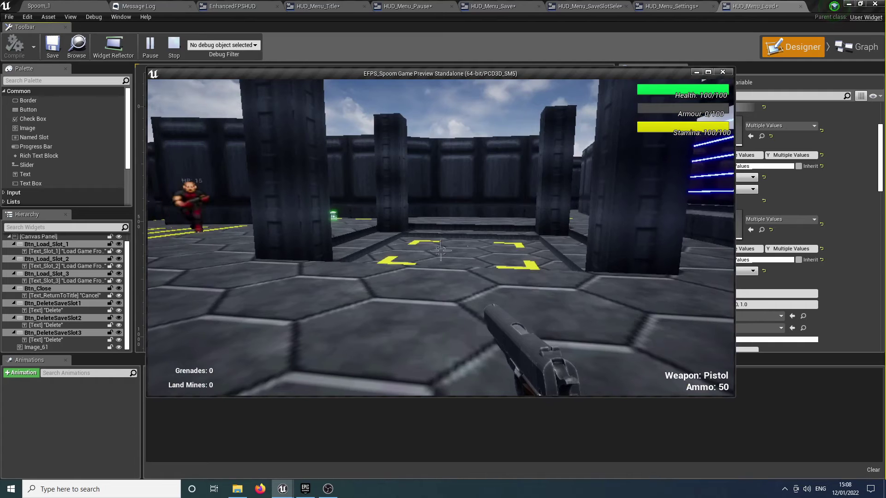
Step: Check the settings screen from the pause menu, save and return, go back to the title menu and exit the preview
{"action": "key", "text": "Escape"}
{"action": "left_click", "coordinate": [205, 175]}
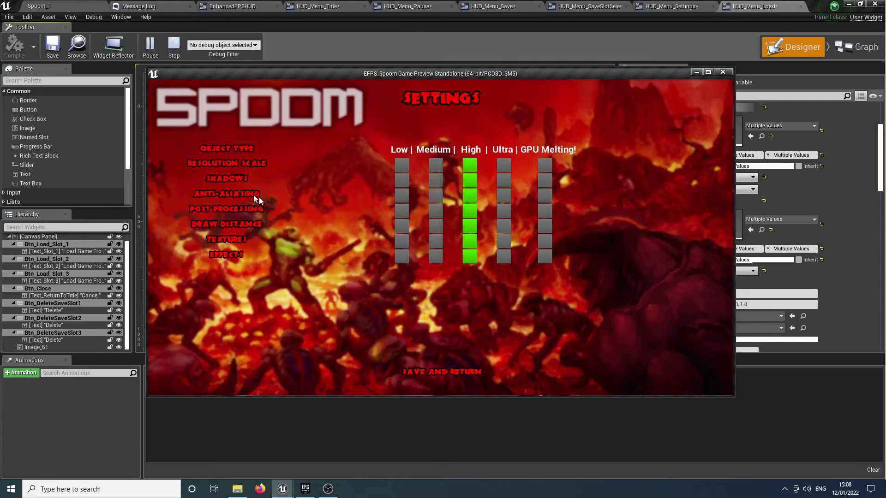
{"action": "left_click", "coordinate": [441, 372]}
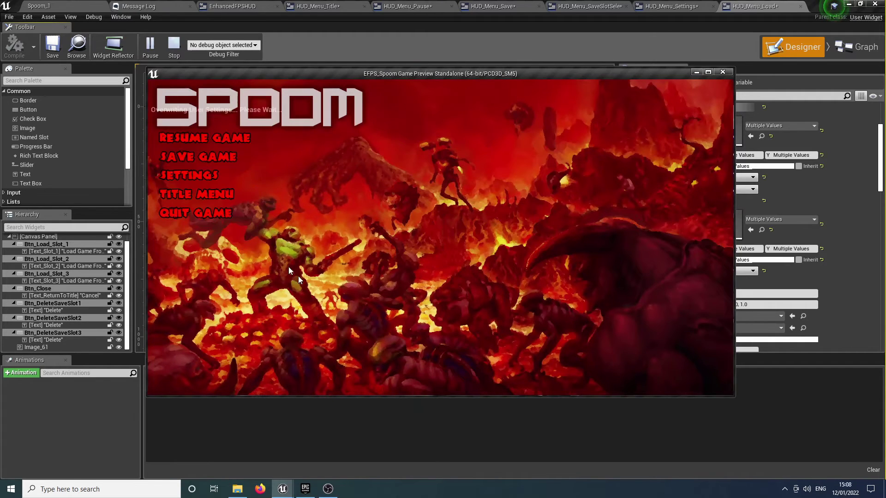
{"action": "left_click", "coordinate": [224, 199]}
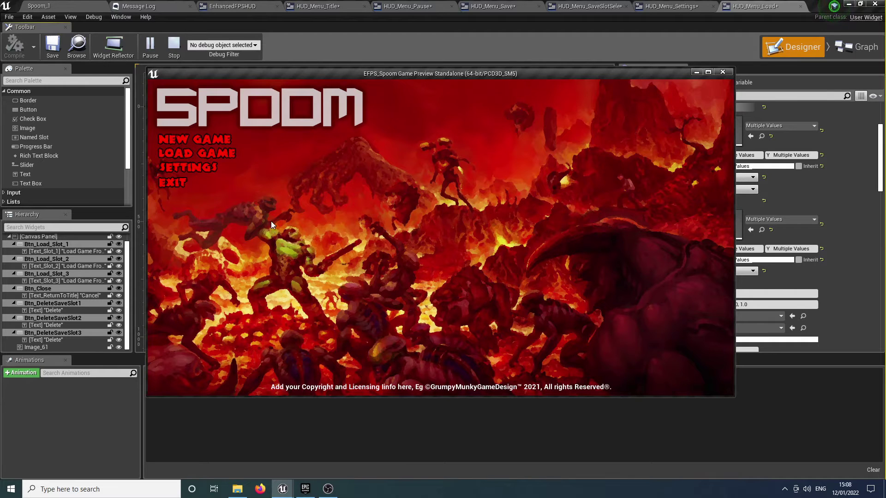
{"action": "left_click", "coordinate": [173, 185]}
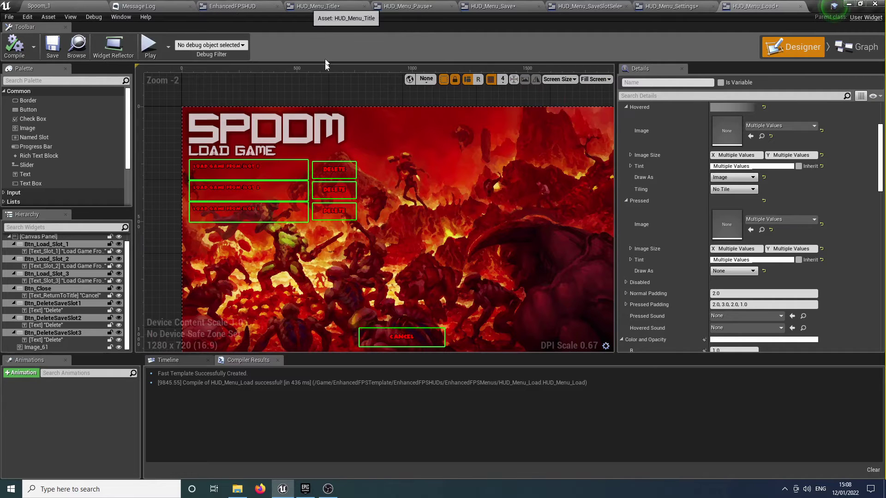
Step: In the HUD_Menu_Title widget, replace the copyright line's placeholder wording before the © symbol with "SPOOM is Copyright"
{"action": "left_click", "coordinate": [321, 6]}
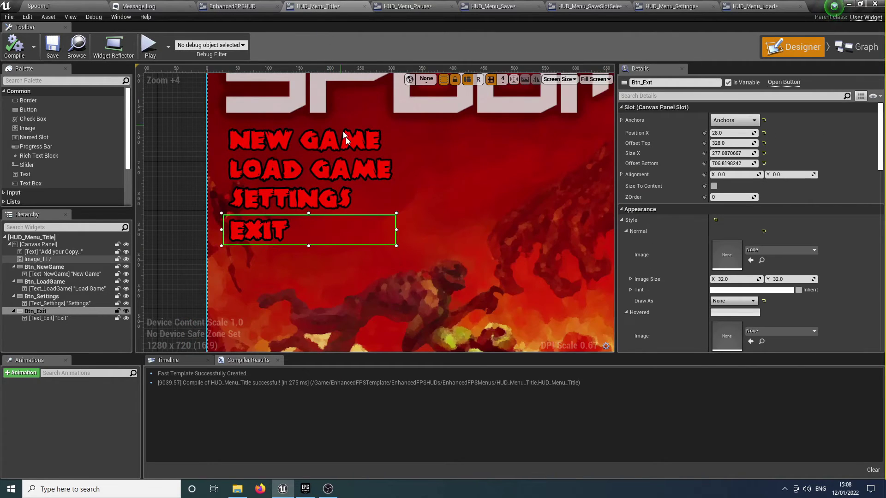
{"action": "scroll", "coordinate": [336, 114], "scroll_direction": "down", "scroll_amount": 4}
{"action": "scroll", "coordinate": [377, 195], "scroll_direction": "up", "scroll_amount": 1}
{"action": "right_click_drag", "start_coordinate": [364, 215], "coordinate": [364, 293]}
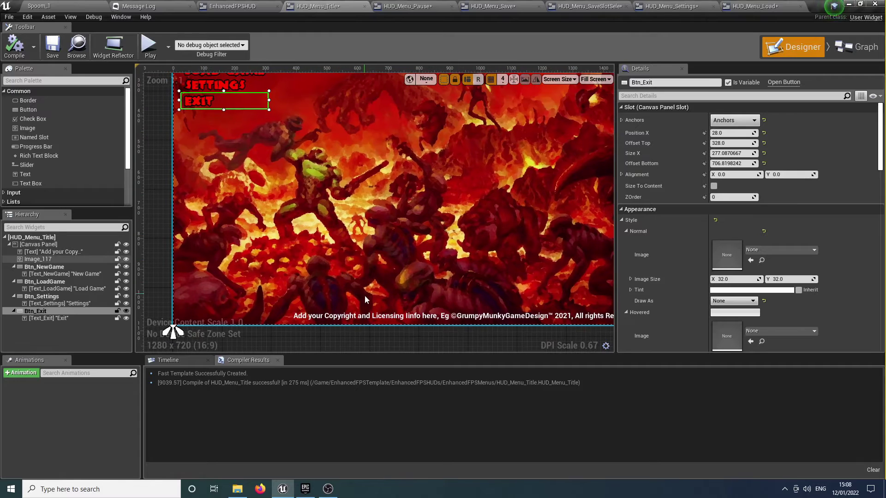
{"action": "left_click", "coordinate": [364, 313]}
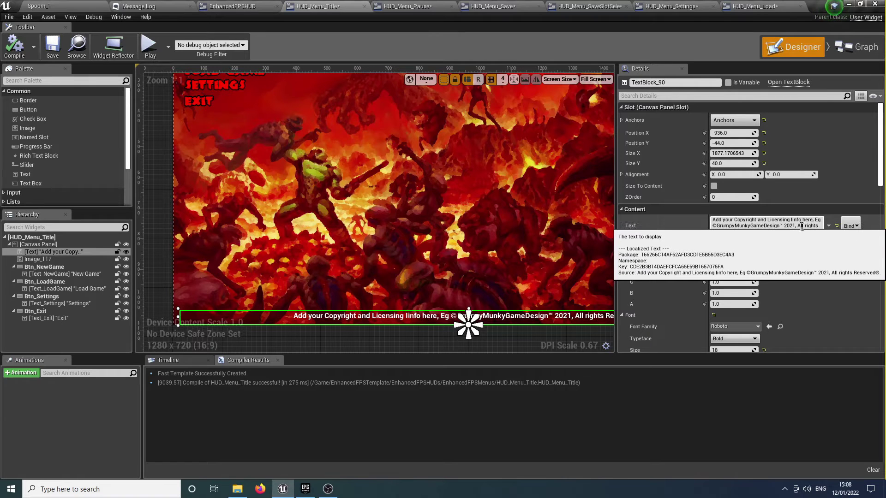
{"action": "left_click_drag", "start_coordinate": [805, 226], "coordinate": [623, 219]}
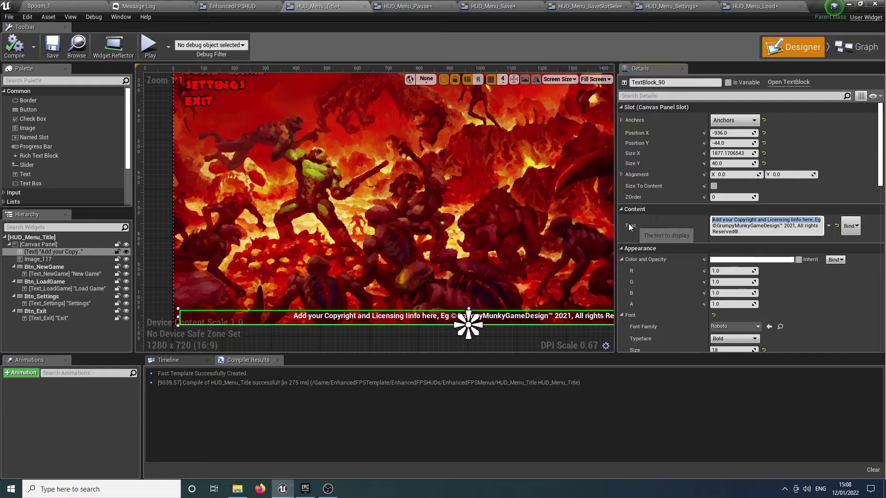
{"action": "type", "text": "S"}
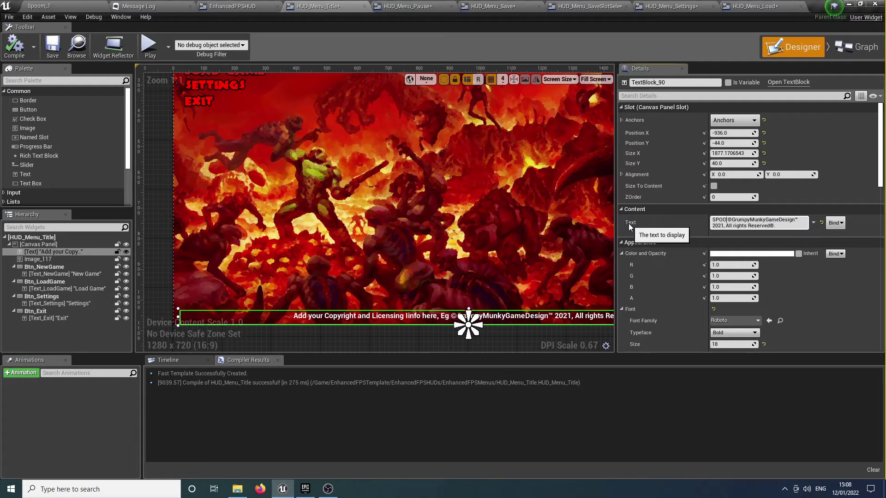
{"action": "type", "text": "POOM is "}
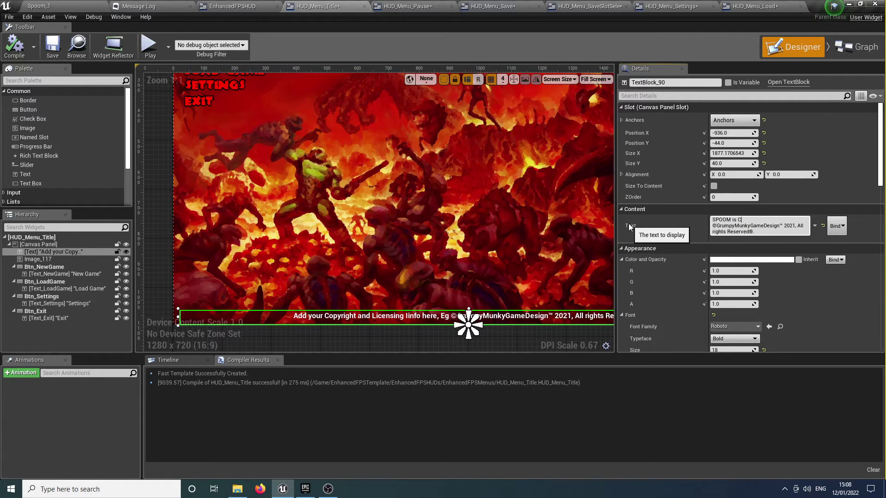
{"action": "type", "text": "Copyright"}
{"action": "key", "text": "Return"}
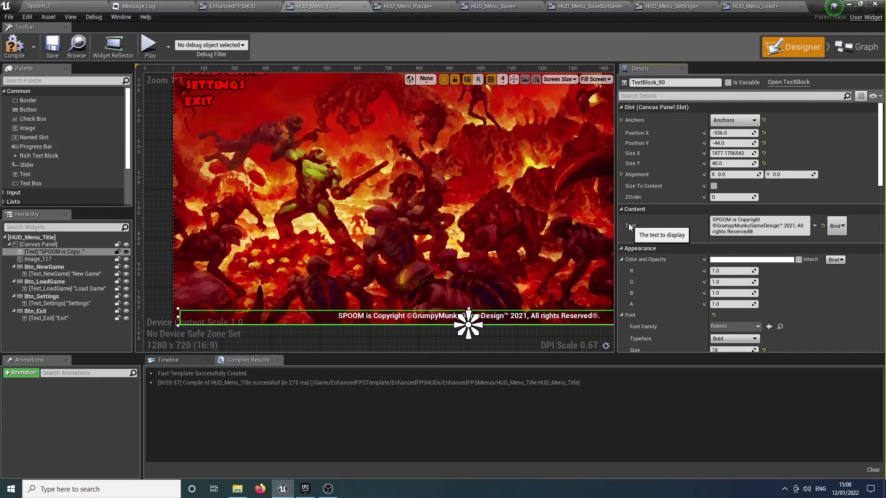
Step: Move the ™ symbol in the copyright line from after GrumpyMunkyGameDesign to after SPOOM
{"action": "right_click_drag", "start_coordinate": [527, 258], "coordinate": [456, 228]}
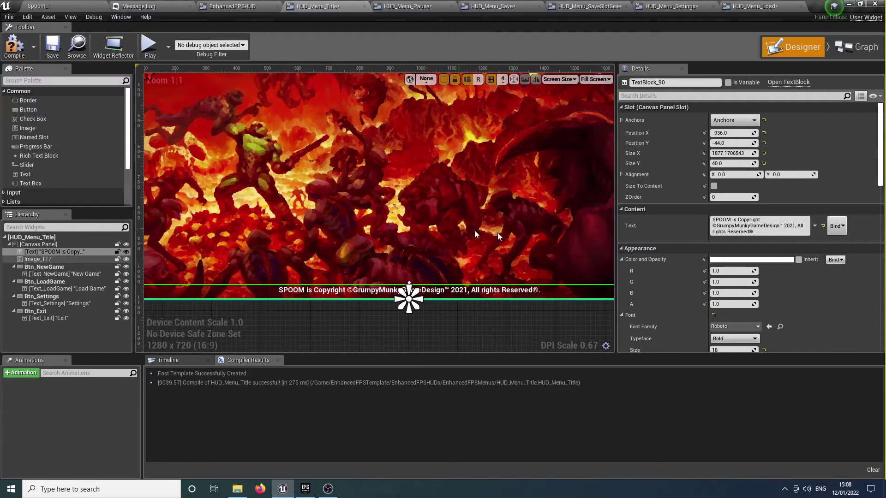
{"action": "left_click", "coordinate": [780, 225]}
{"action": "key", "text": "BackSpace"}
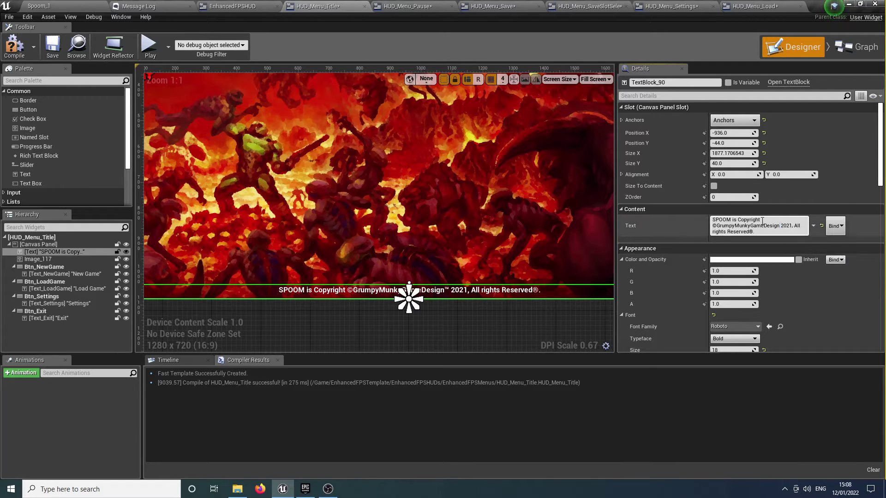
{"action": "type", "text": "™"}
{"action": "left_click", "coordinate": [862, 311]}
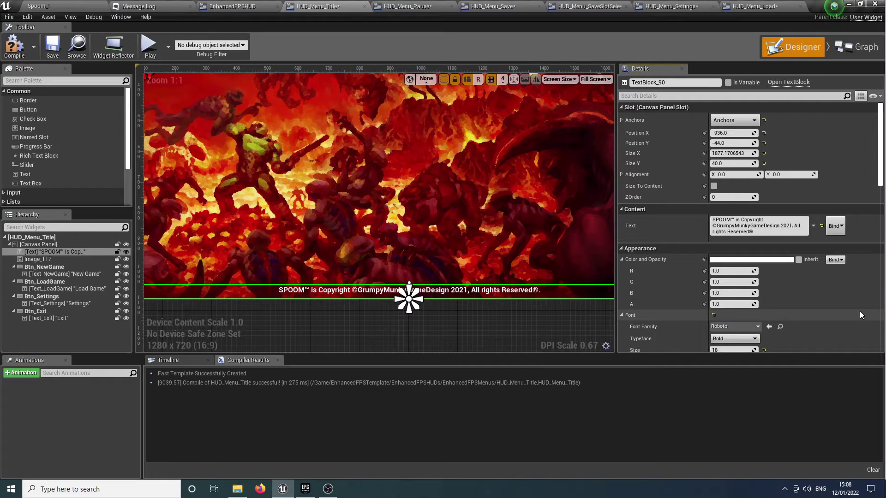
Step: Change the copyright text's typeface to Bold Italic
{"action": "scroll", "coordinate": [775, 277], "scroll_direction": "down", "scroll_amount": 2}
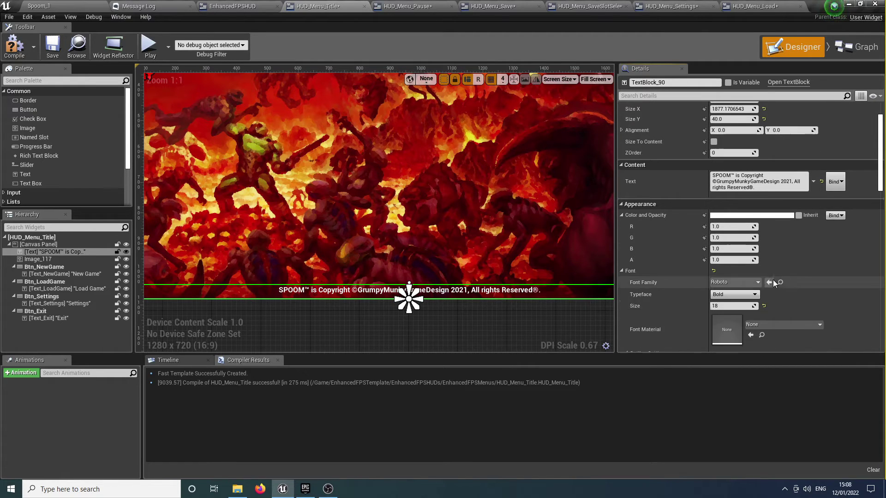
{"action": "left_click", "coordinate": [738, 294]}
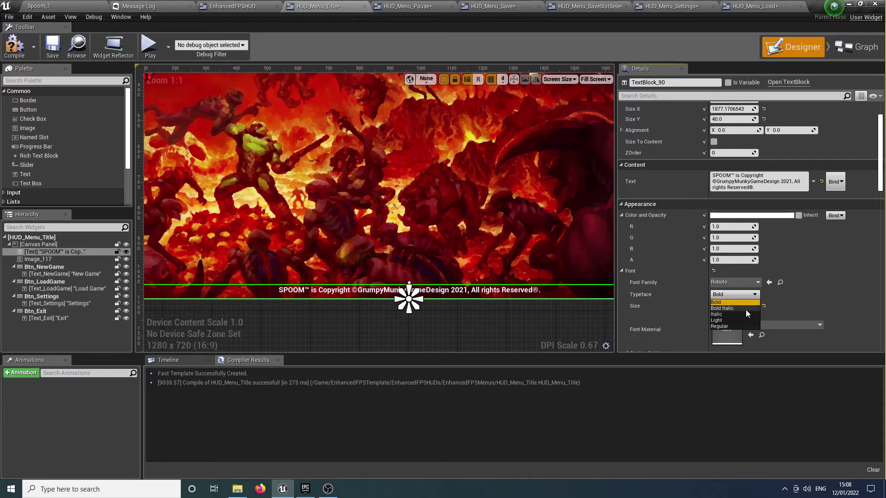
{"action": "left_click", "coordinate": [745, 309]}
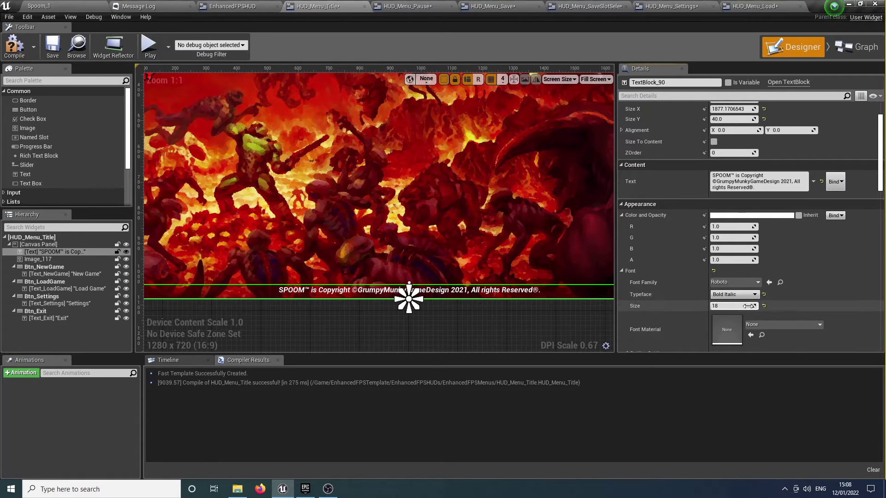
Step: Compile the title widget, start a game preview, and go through the pause menu to the title menu
{"action": "scroll", "coordinate": [797, 268], "scroll_direction": "down", "scroll_amount": 1}
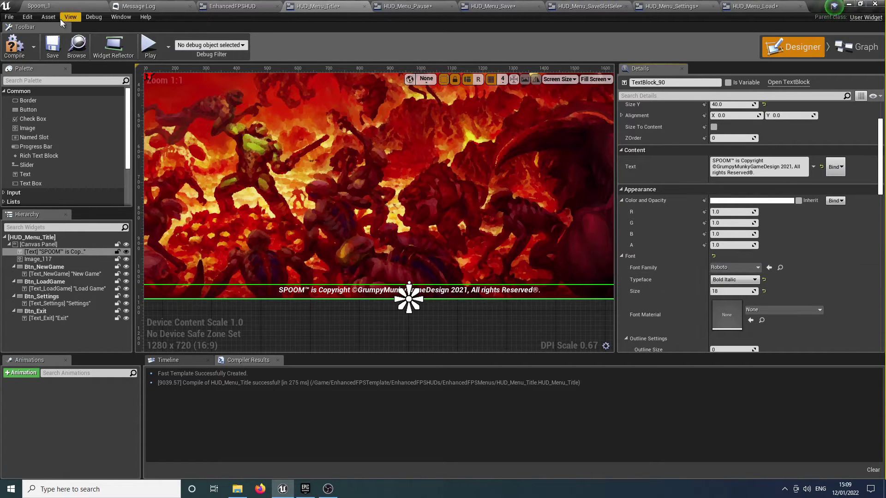
{"action": "left_click", "coordinate": [14, 44]}
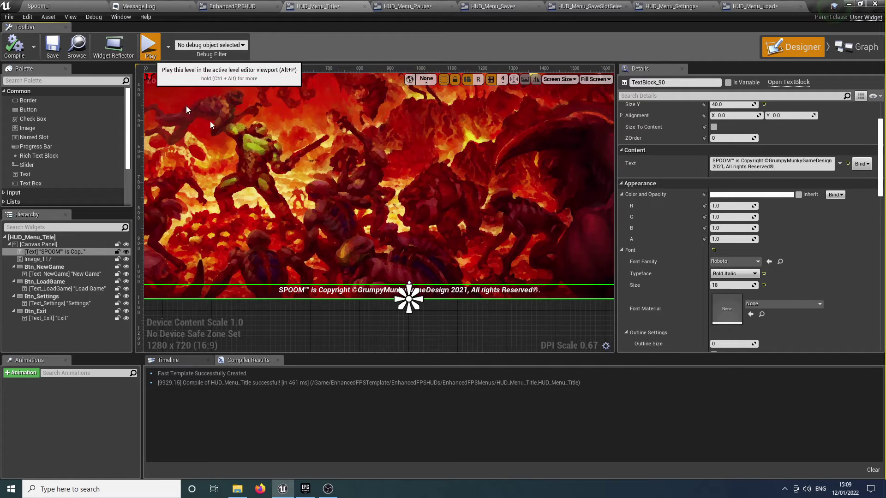
{"action": "left_click", "coordinate": [151, 47]}
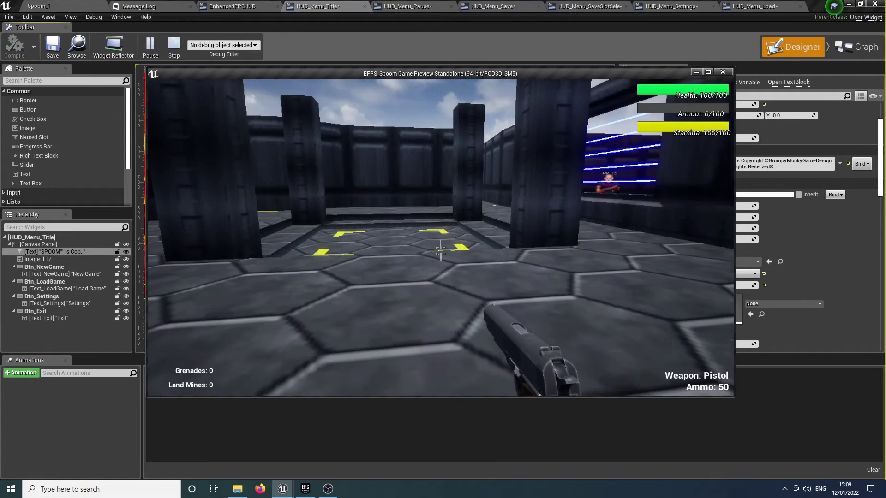
{"action": "key", "text": "Escape"}
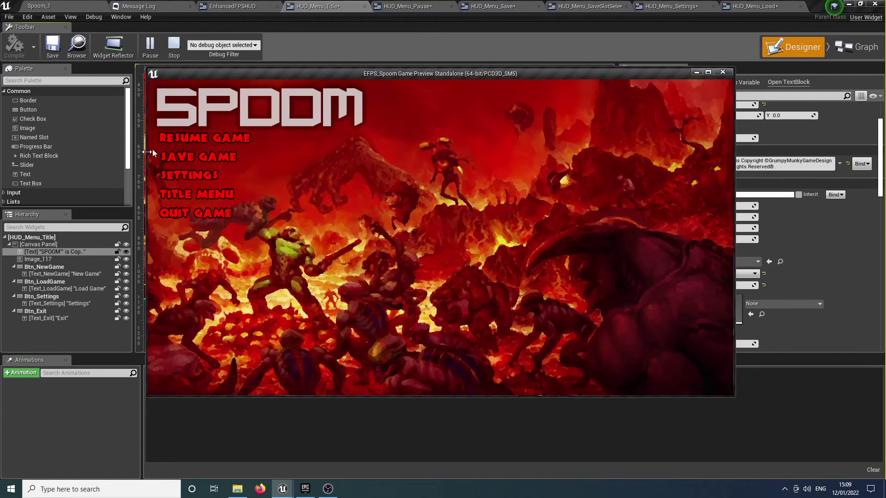
{"action": "left_click", "coordinate": [193, 194]}
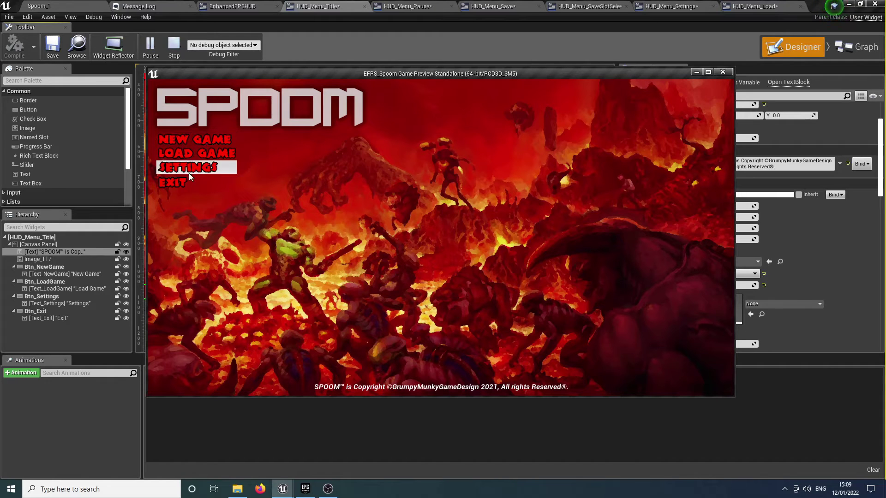
Step: Check the New Game save-slot, Load Game and Settings screens from the title menu, returning to the title each time
{"action": "left_click", "coordinate": [196, 140]}
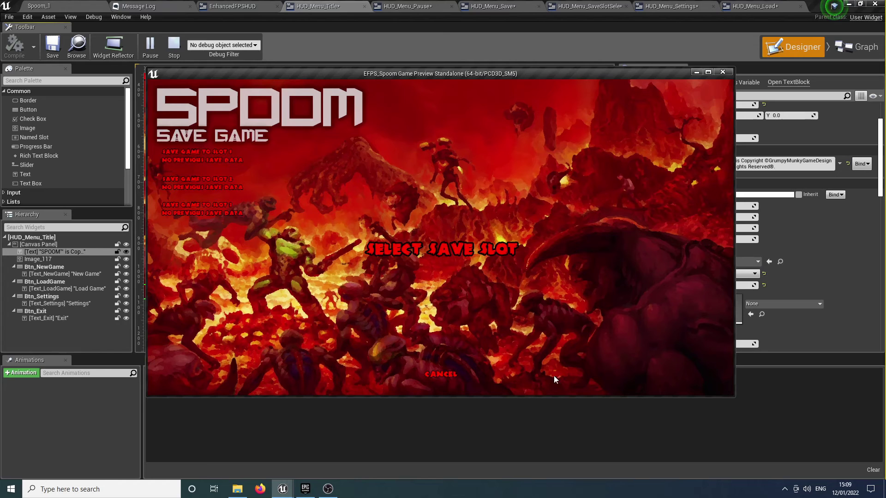
{"action": "left_click", "coordinate": [445, 375]}
{"action": "left_click", "coordinate": [231, 156]}
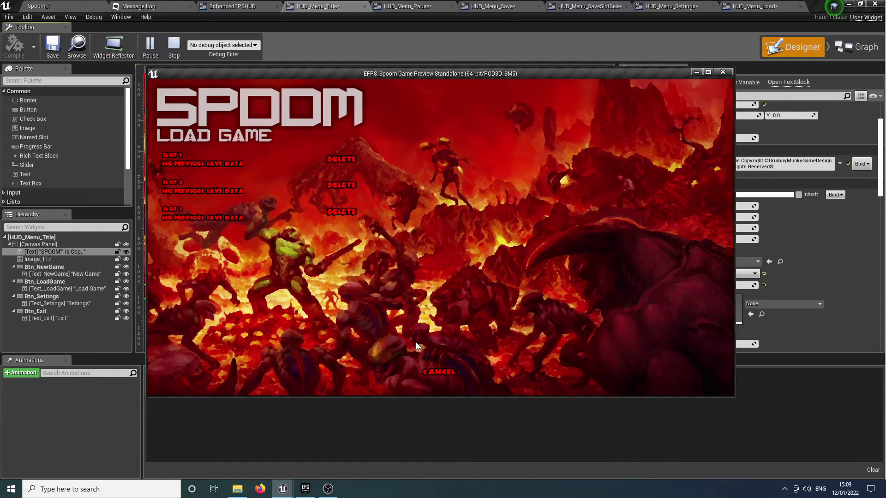
{"action": "left_click", "coordinate": [446, 375]}
{"action": "left_click", "coordinate": [216, 171]}
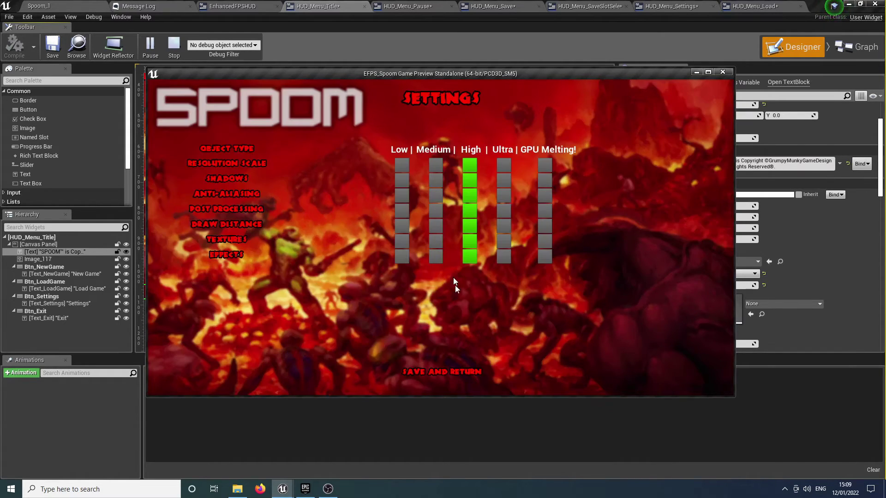
{"action": "left_click", "coordinate": [442, 373]}
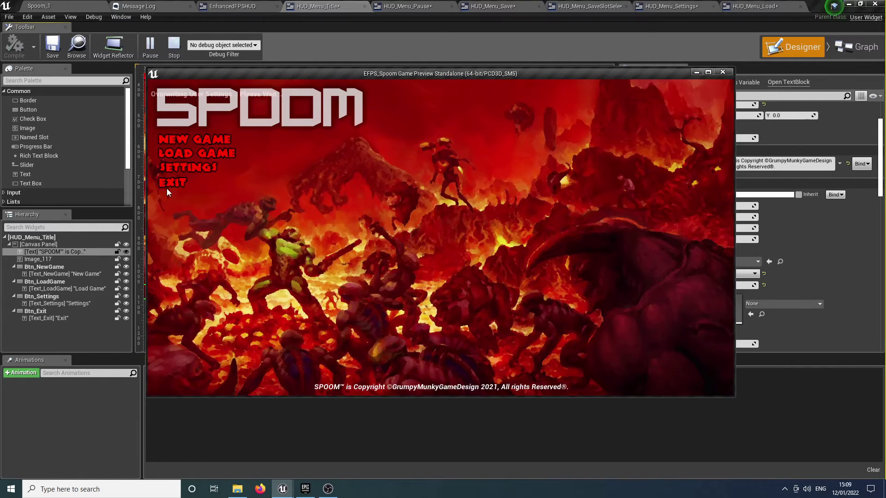
Step: Start a new game in save slot 2, pause it and quit the preview from the pause menu
{"action": "left_click", "coordinate": [194, 141]}
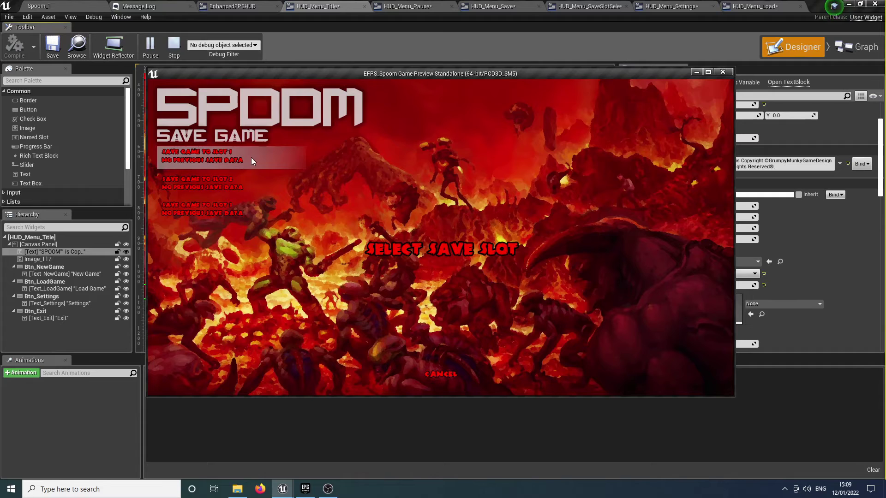
{"action": "left_click", "coordinate": [207, 182]}
{"action": "key", "text": "Escape"}
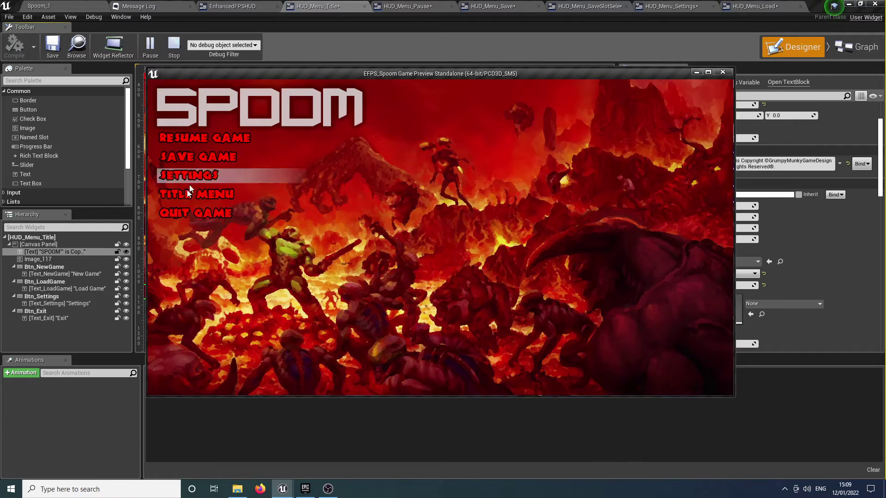
{"action": "left_click", "coordinate": [200, 215]}
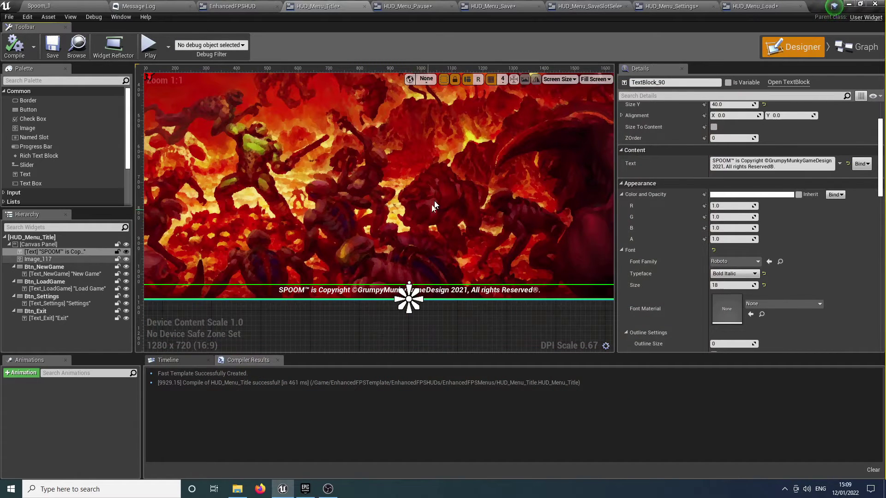
Step: In the EnhancedFPSHUD widget, set the Grenades, Trip Mines, Ammo, Stamina, Armour and Health text to ZOMBIE_Font
{"action": "scroll", "coordinate": [411, 223], "scroll_direction": "down", "scroll_amount": 4}
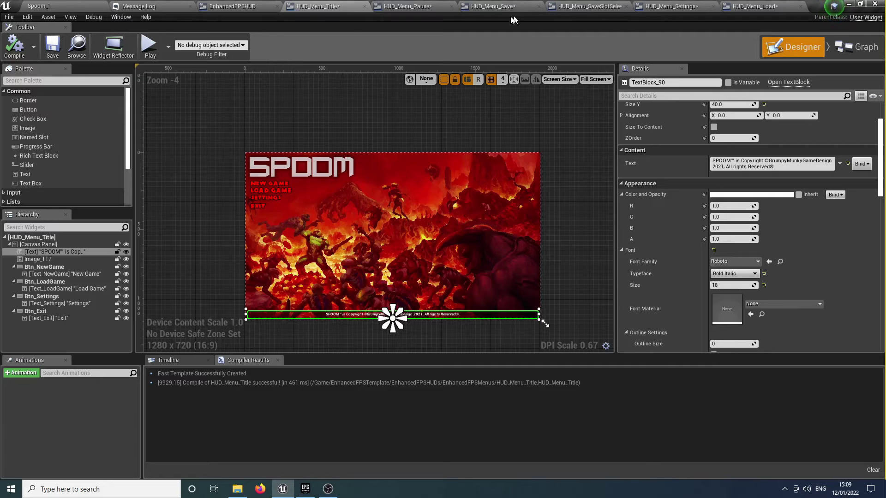
{"action": "left_click", "coordinate": [232, 6]}
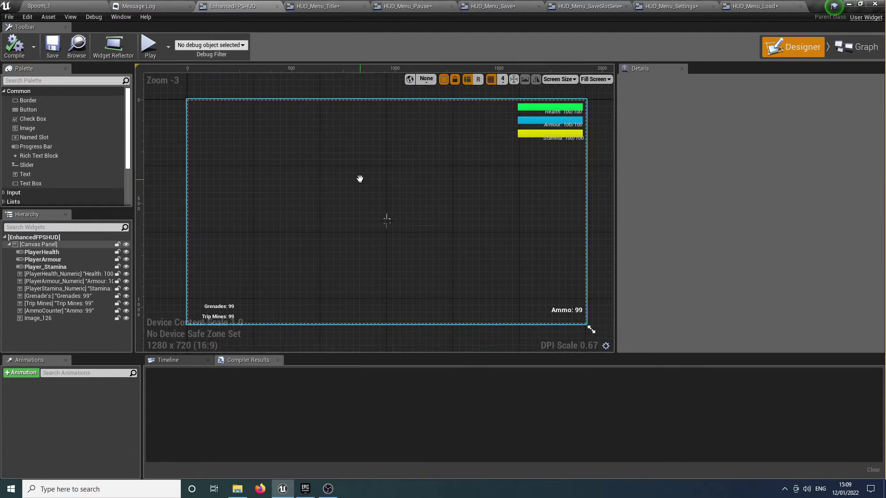
{"action": "scroll", "coordinate": [230, 266], "scroll_direction": "up", "scroll_amount": 5}
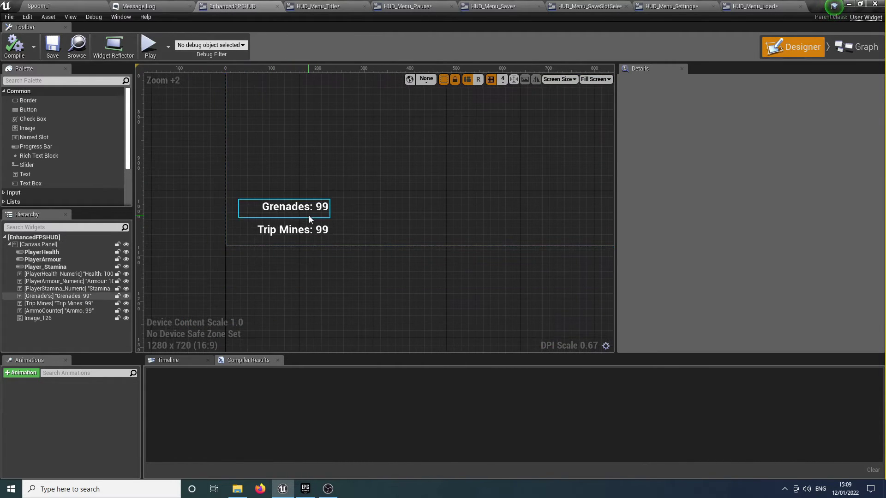
{"action": "left_click", "coordinate": [308, 209]}
{"action": "left_click", "coordinate": [296, 232], "text": "ctrl"}
{"action": "right_click_drag", "start_coordinate": [293, 239], "coordinate": [322, 245]}
{"action": "scroll", "coordinate": [321, 245], "scroll_direction": "down", "scroll_amount": 8}
{"action": "scroll", "coordinate": [365, 276], "scroll_direction": "up", "scroll_amount": 6}
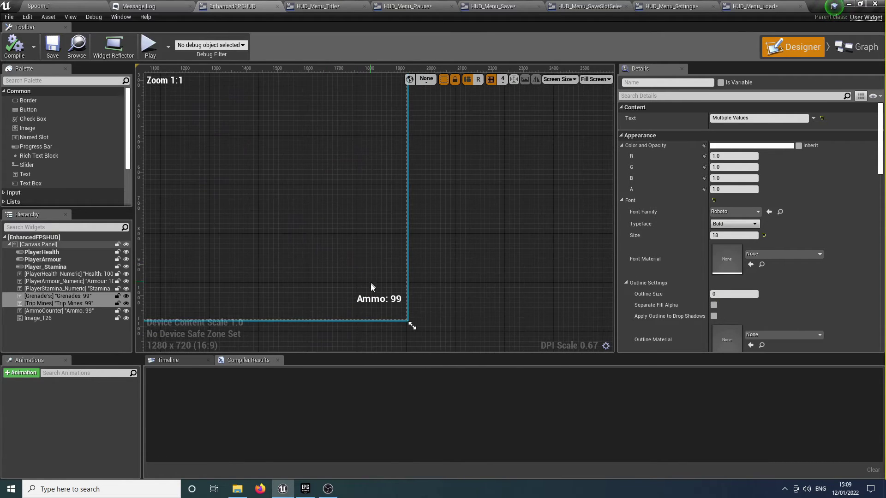
{"action": "left_click", "coordinate": [373, 302], "text": "ctrl"}
{"action": "right_click_drag", "start_coordinate": [372, 302], "coordinate": [422, 381]}
{"action": "left_click", "coordinate": [438, 315], "text": "ctrl"}
{"action": "left_click", "coordinate": [439, 295], "text": "ctrl"}
{"action": "left_click", "coordinate": [440, 277], "text": "ctrl"}
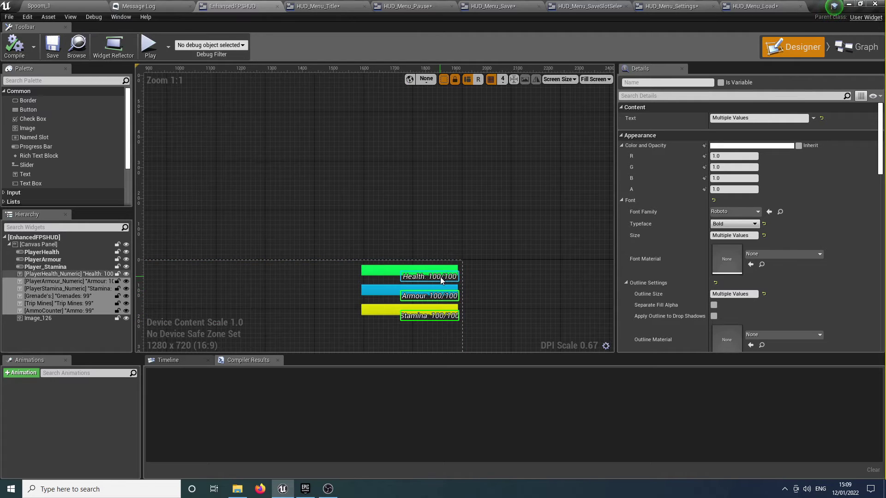
{"action": "left_click", "coordinate": [736, 212]}
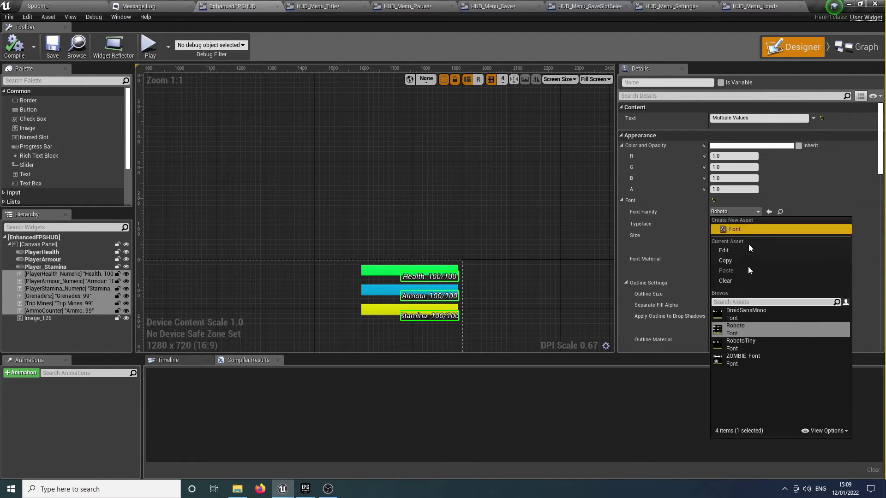
{"action": "left_click", "coordinate": [749, 355]}
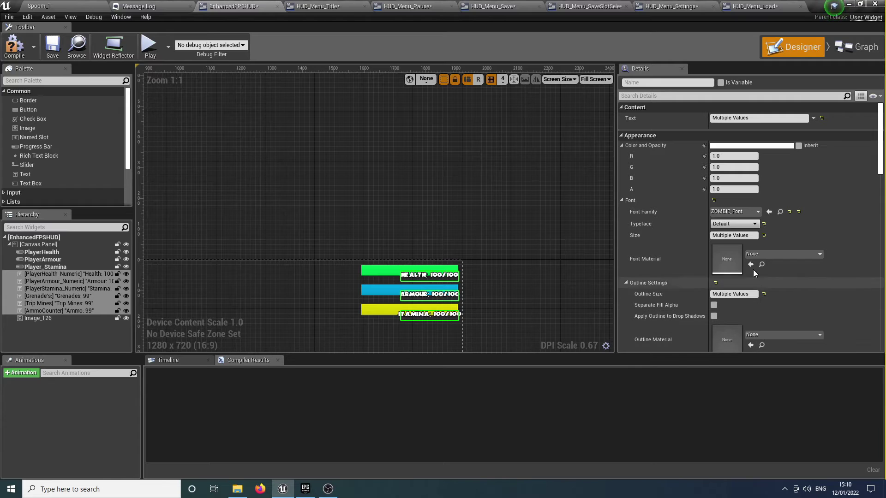
Step: Set the outline size of the six selected HUD text labels to 2
{"action": "scroll", "coordinate": [756, 229], "scroll_direction": "down", "scroll_amount": 2}
{"action": "scroll", "coordinate": [756, 229], "scroll_direction": "down", "scroll_amount": 2}
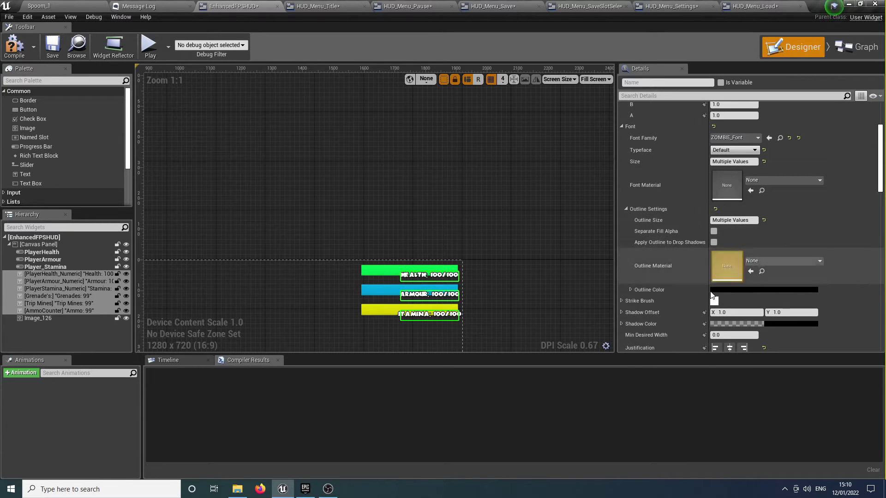
{"action": "left_click", "coordinate": [720, 221]}
{"action": "type", "text": "2"}
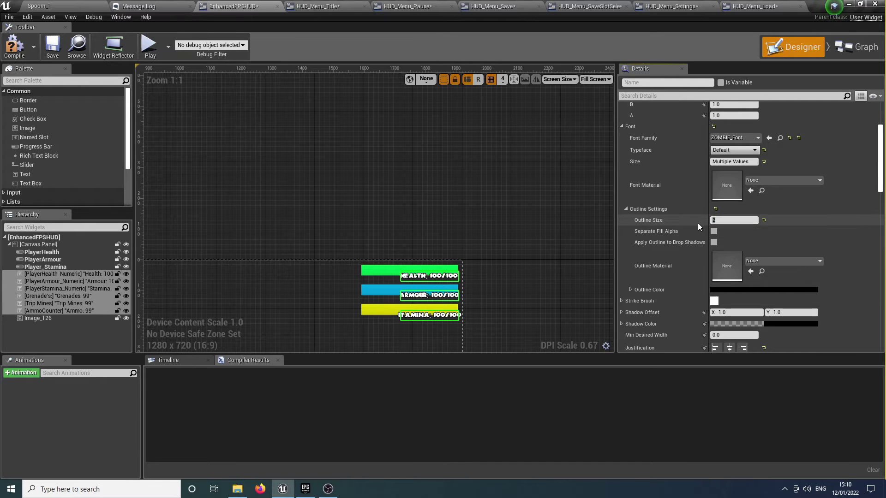
Step: Colour the selected HUD text labels pure red (FF0000FF) and check them across the canvas
{"action": "scroll", "coordinate": [762, 150], "scroll_direction": "up", "scroll_amount": 2}
{"action": "left_click", "coordinate": [765, 130]}
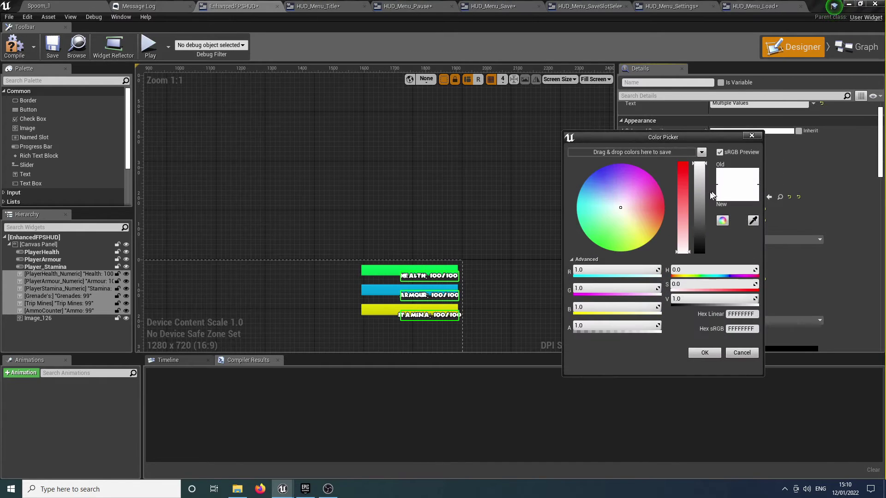
{"action": "left_click_drag", "start_coordinate": [686, 212], "coordinate": [681, 150]}
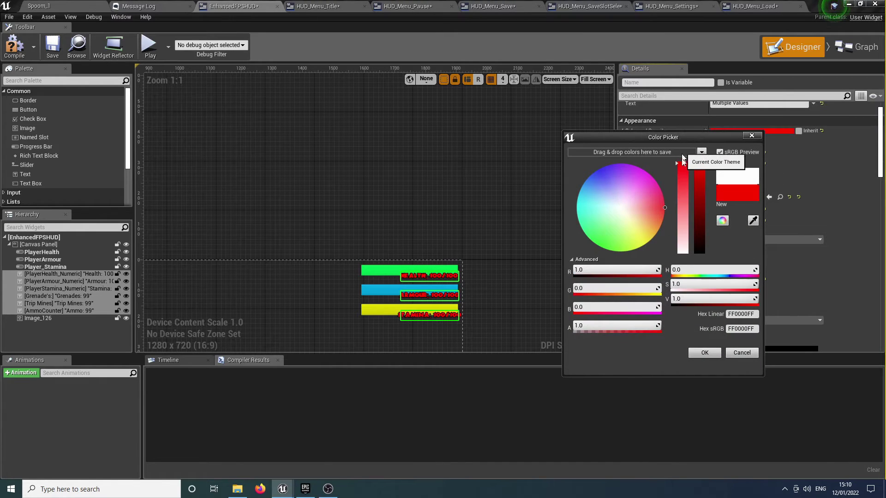
{"action": "left_click", "coordinate": [701, 355]}
{"action": "right_click_drag", "start_coordinate": [526, 243], "coordinate": [552, 162]}
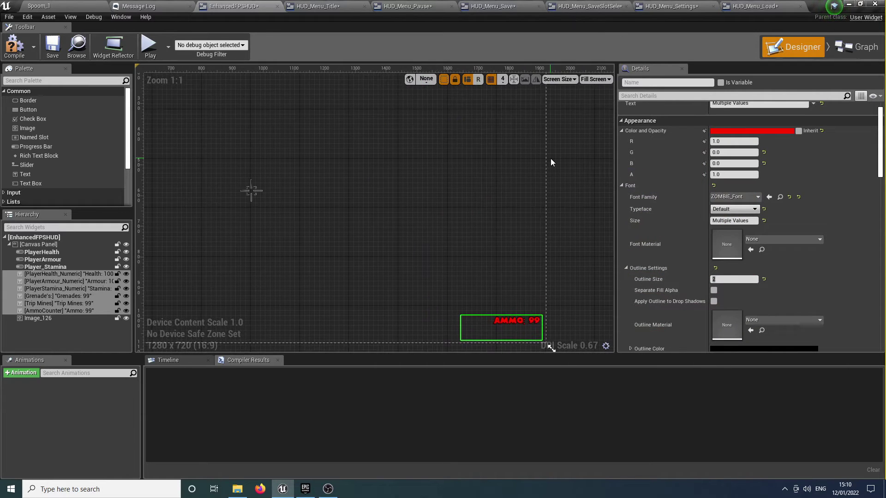
{"action": "scroll", "coordinate": [552, 162], "scroll_direction": "down", "scroll_amount": 3}
{"action": "right_click_drag", "start_coordinate": [525, 222], "coordinate": [439, 223]}
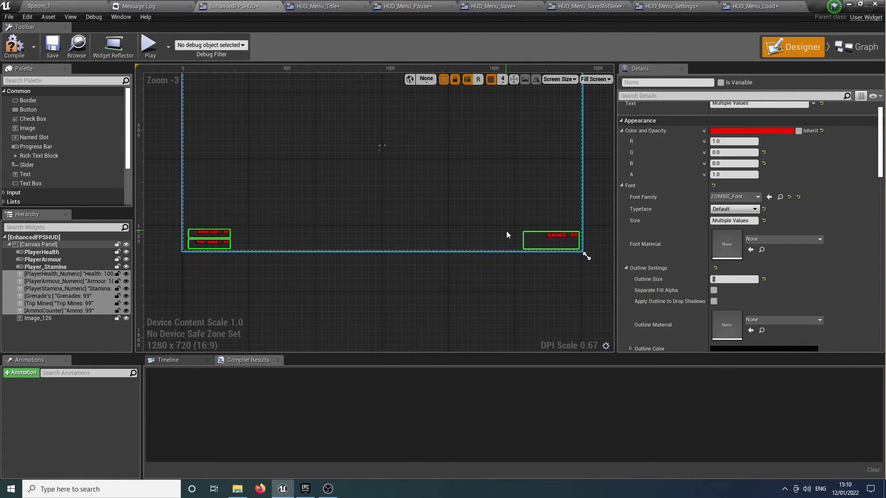
Step: Shrink the Trip Mines box to about 150 by 18, fit the Grenades box to its text and place it directly above Trip Mines
{"action": "left_click", "coordinate": [553, 244]}
{"action": "left_click", "coordinate": [559, 239]}
{"action": "scroll", "coordinate": [551, 245], "scroll_direction": "up", "scroll_amount": 4}
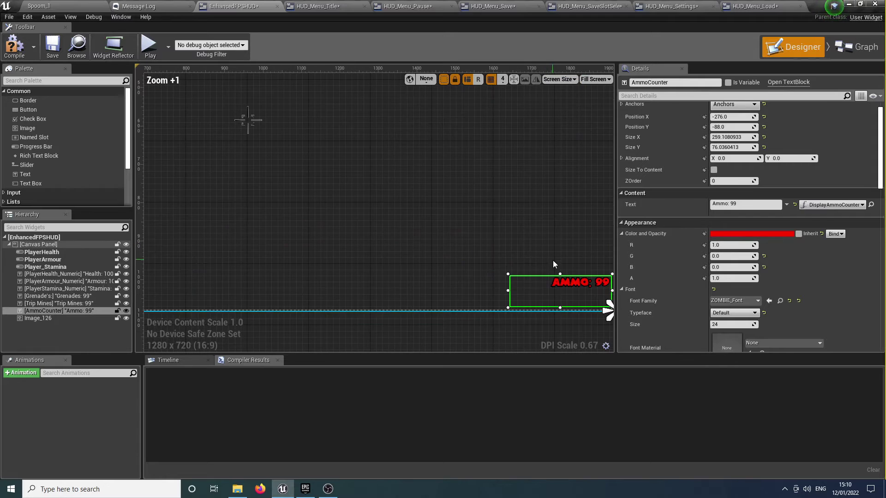
{"action": "right_click_drag", "start_coordinate": [549, 299], "coordinate": [881, 280]}
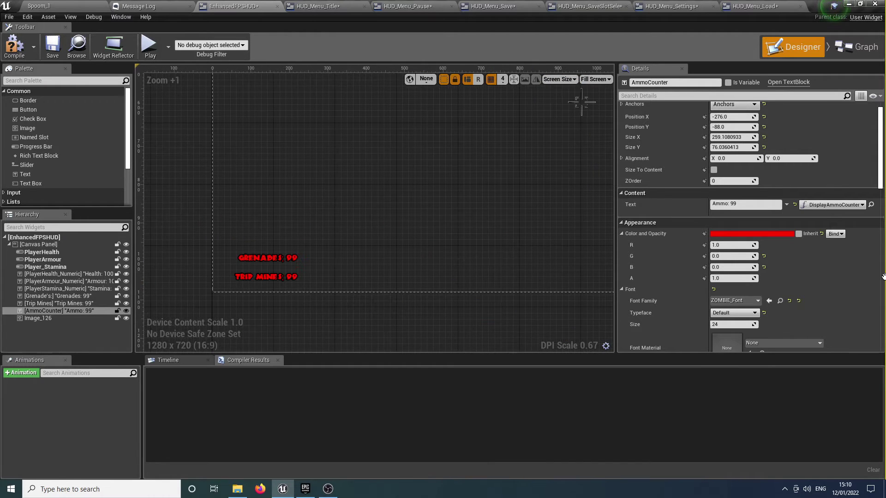
{"action": "left_click", "coordinate": [266, 278]}
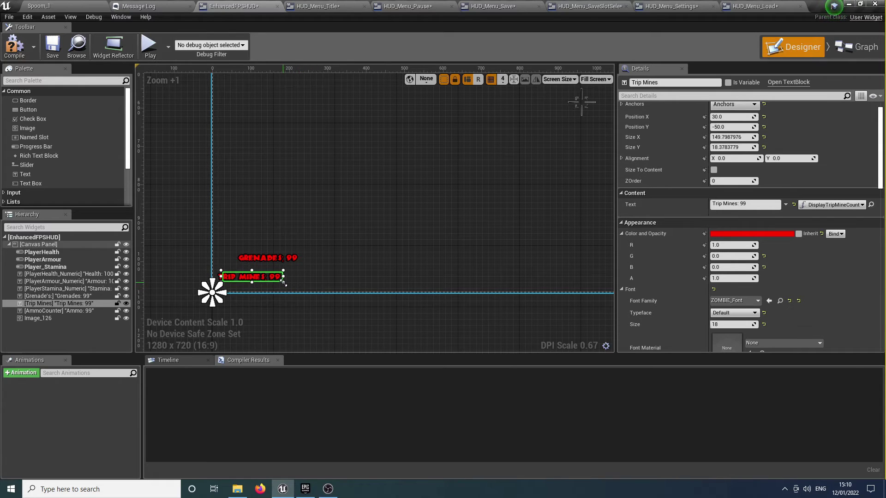
{"action": "scroll", "coordinate": [251, 290], "scroll_direction": "up", "scroll_amount": 4}
{"action": "right_click_drag", "start_coordinate": [286, 277], "coordinate": [435, 132]}
{"action": "left_click", "coordinate": [420, 194]}
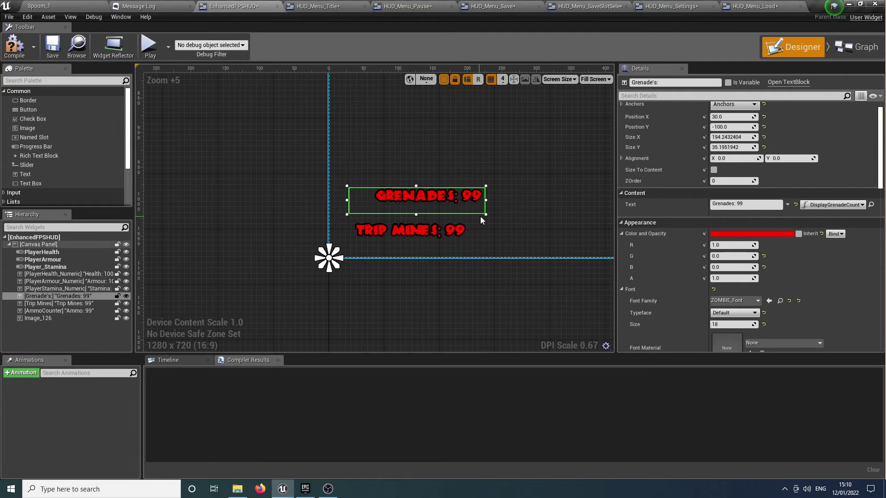
{"action": "left_click_drag", "start_coordinate": [486, 216], "coordinate": [444, 229]}
Step: Move the Grenades and Trip Mines labels together across the bottom of the HUD canvas to near the Ammo counter
{"action": "left_click", "coordinate": [444, 230], "text": "ctrl"}
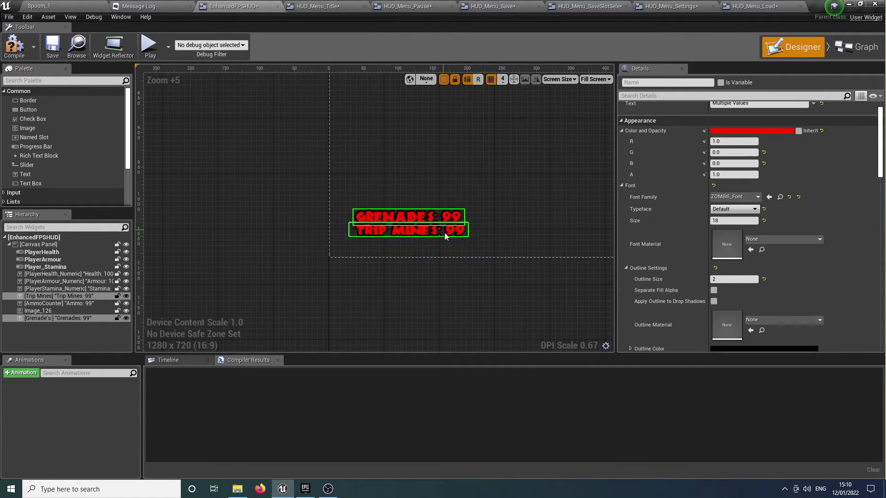
{"action": "scroll", "coordinate": [466, 233], "scroll_direction": "down", "scroll_amount": 6}
{"action": "right_click_drag", "start_coordinate": [522, 245], "coordinate": [234, 192]}
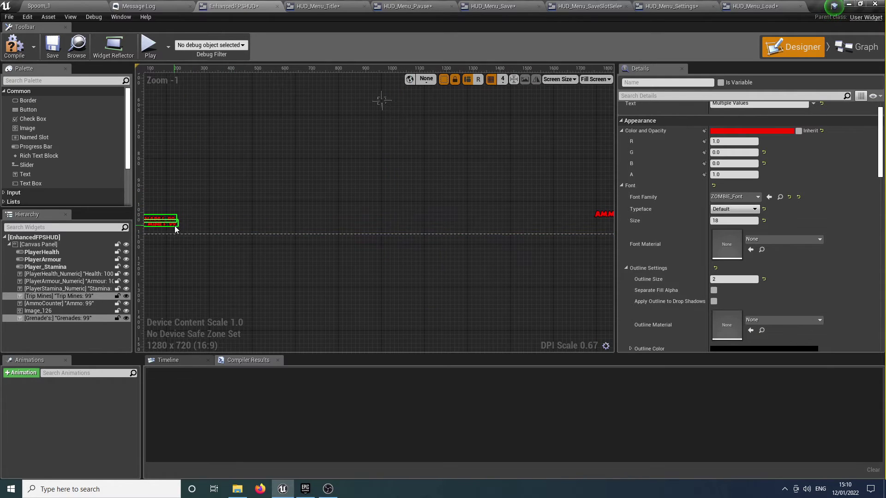
{"action": "left_click_drag", "start_coordinate": [183, 225], "coordinate": [565, 221]}
{"action": "right_click_drag", "start_coordinate": [566, 220], "coordinate": [371, 222]}
{"action": "scroll", "coordinate": [382, 222], "scroll_direction": "up", "scroll_amount": 5}
{"action": "right_click_drag", "start_coordinate": [424, 218], "coordinate": [362, 212]}
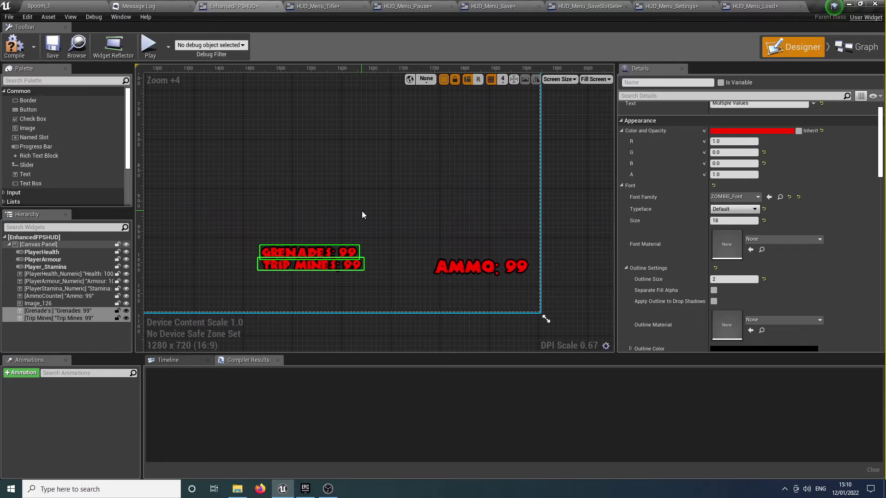
Step: Nudge the Grenades and Trip Mines labels together until they are stacked directly above the Ammo counter, roughly aligned with it
{"action": "key", "text": "Up"}
{"action": "key", "text": "Up"}
{"action": "key", "text": "Up"}
{"action": "key", "text": "Up"}
{"action": "key", "text": "Up"}
{"action": "key", "text": "Up"}
{"action": "key", "text": "Up"}
{"action": "key", "text": "Right"}
{"action": "key", "text": "Right"}
{"action": "key", "text": "Right"}
{"action": "key", "text": "Right"}
{"action": "key", "text": "Right"}
{"action": "key", "text": "Right"}
{"action": "key", "text": "Right"}
{"action": "key", "text": "Right"}
{"action": "key", "text": "Right"}
{"action": "key", "text": "Right"}
{"action": "key", "text": "Right"}
{"action": "key", "text": "Right"}
{"action": "key", "text": "Right"}
{"action": "key", "text": "Right"}
{"action": "key", "text": "Right"}
{"action": "key", "text": "Right"}
{"action": "key", "text": "Right"}
{"action": "key", "text": "Right"}
{"action": "key", "text": "Right"}
{"action": "key", "text": "Right"}
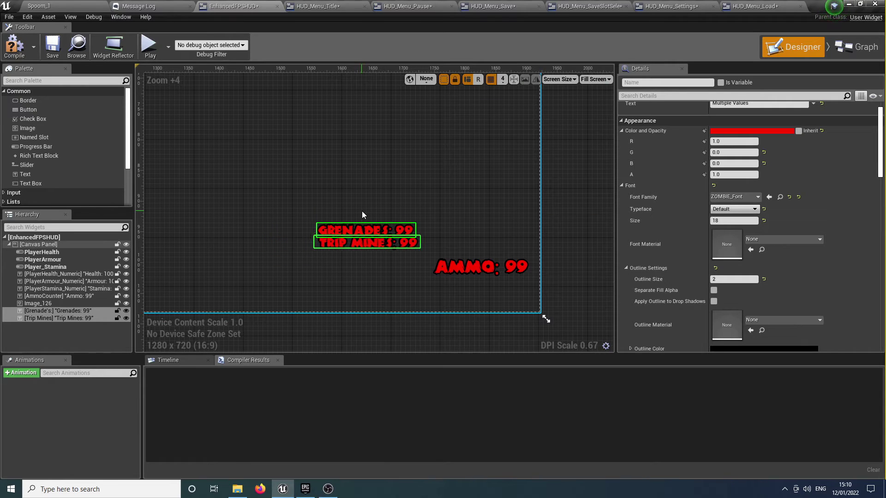
{"action": "key", "text": "Right"}
{"action": "key", "text": "Right"}
{"action": "key", "text": "Right"}
{"action": "key", "text": "Right"}
{"action": "key", "text": "Right"}
{"action": "key", "text": "Right"}
{"action": "key", "text": "Right"}
{"action": "key", "text": "Right"}
{"action": "key", "text": "Right"}
{"action": "key", "text": "Right"}
{"action": "key", "text": "Right"}
{"action": "key", "text": "Right"}
{"action": "key", "text": "Right"}
{"action": "key", "text": "Right"}
{"action": "key", "text": "Right"}
{"action": "key", "text": "Right"}
{"action": "key", "text": "Right"}
{"action": "key", "text": "Right"}
{"action": "key", "text": "Right"}
{"action": "key", "text": "Right"}
{"action": "key", "text": "Down"}
{"action": "key", "text": "Down"}
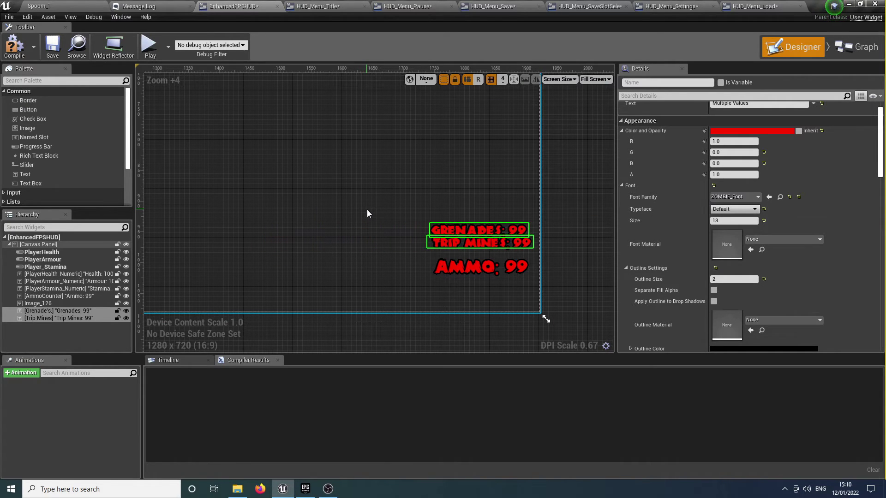
{"action": "key", "text": "Down"}
{"action": "key", "text": "Down"}
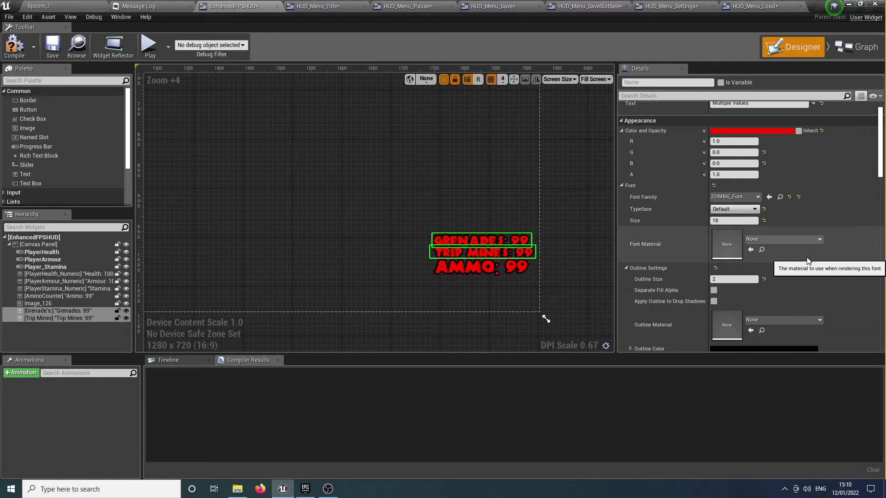
Step: Widen the AmmoCounter box slightly to the right so its text lines up with the Grenades and Trip Mines labels, and compile the HUD
{"action": "scroll", "coordinate": [807, 258], "scroll_direction": "down", "scroll_amount": 5}
{"action": "scroll", "coordinate": [806, 257], "scroll_direction": "down", "scroll_amount": 3}
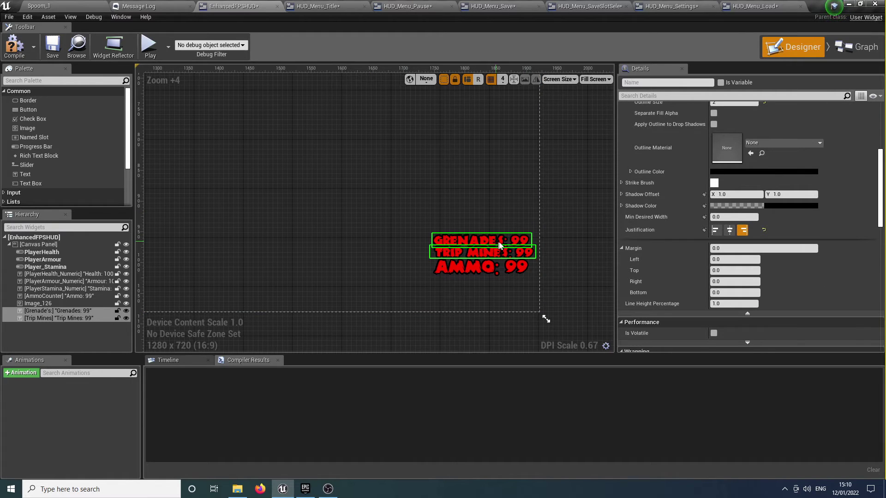
{"action": "scroll", "coordinate": [531, 256], "scroll_direction": "up", "scroll_amount": 4}
{"action": "right_click_drag", "start_coordinate": [554, 266], "coordinate": [424, 247]}
{"action": "left_click", "coordinate": [437, 263]}
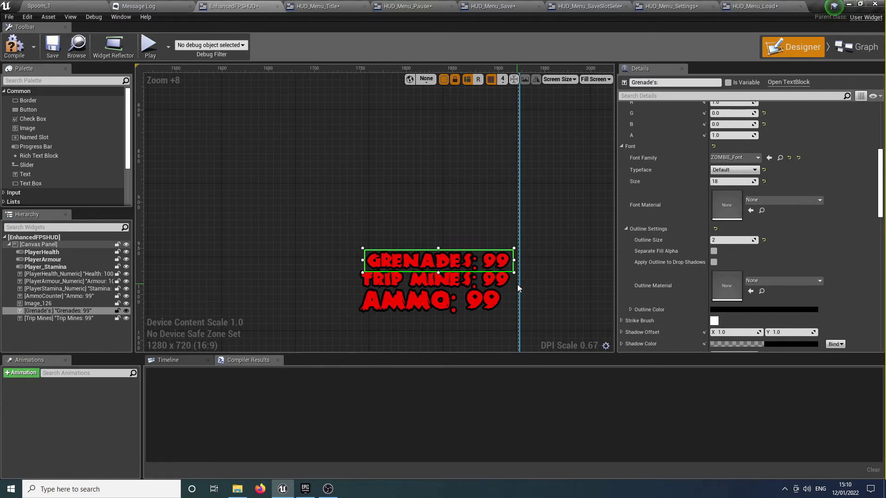
{"action": "left_click", "coordinate": [498, 281]}
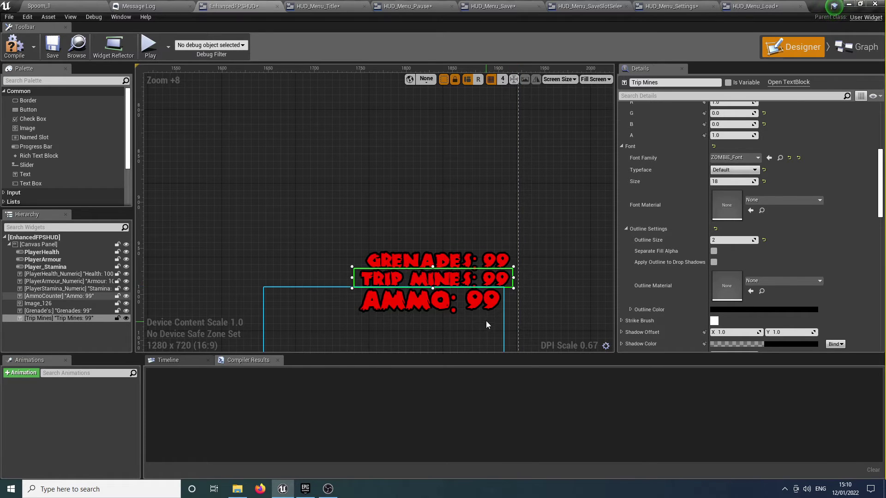
{"action": "left_click", "coordinate": [484, 301]}
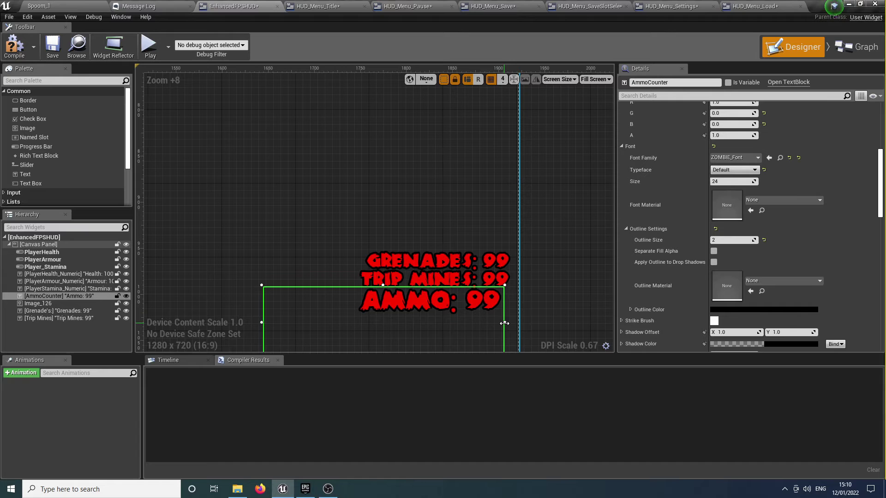
{"action": "left_click_drag", "start_coordinate": [505, 322], "coordinate": [510, 326]}
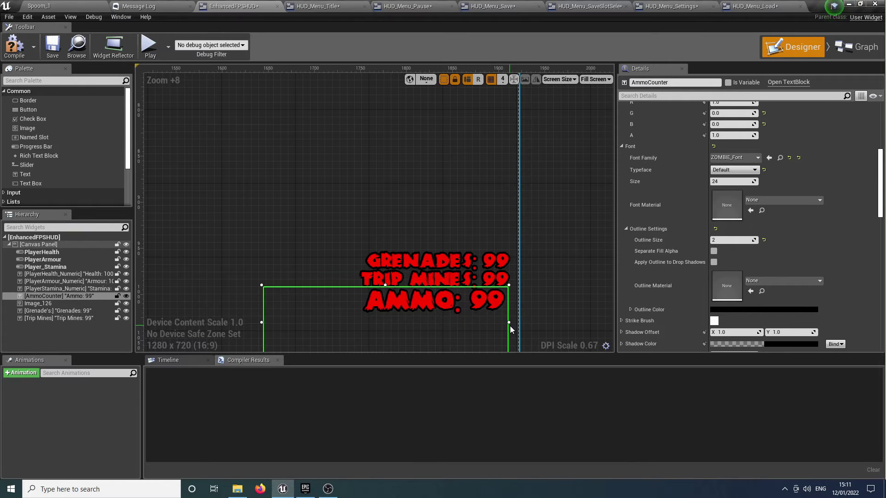
{"action": "left_click", "coordinate": [512, 325]}
{"action": "right_click_drag", "start_coordinate": [502, 286], "coordinate": [499, 225]}
{"action": "key", "text": "F7"}
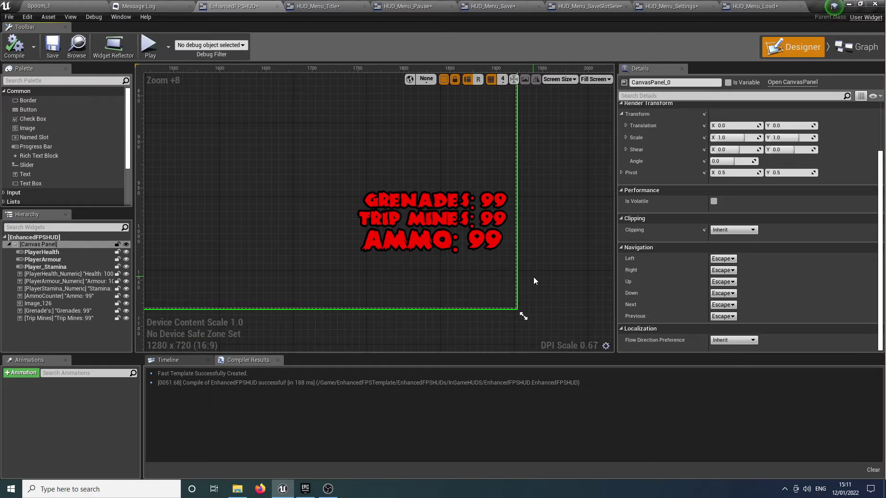
Step: Anchor the Grenades and Trip Mines labels to the canvas's bottom-right corner and recompile the HUD widget
{"action": "scroll", "coordinate": [518, 260], "scroll_direction": "down", "scroll_amount": 3}
{"action": "right_click_drag", "start_coordinate": [528, 270], "coordinate": [500, 224]}
{"action": "left_click", "coordinate": [519, 259]}
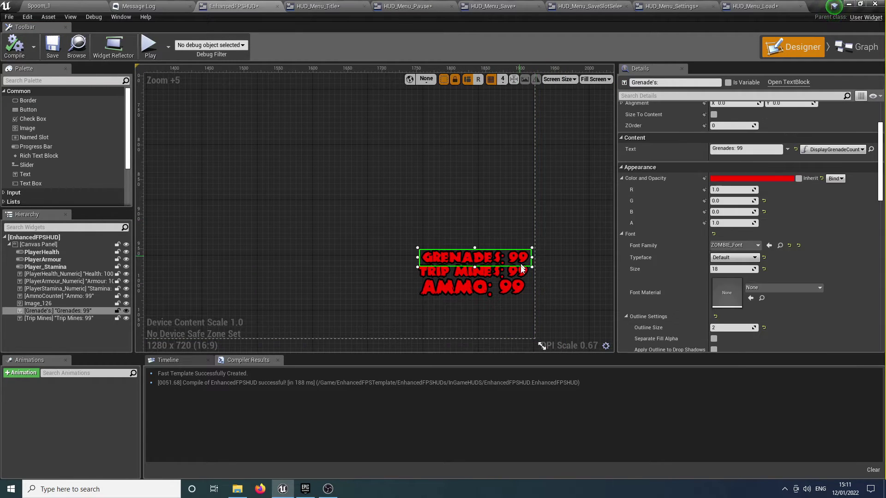
{"action": "left_click", "coordinate": [522, 273], "text": "ctrl"}
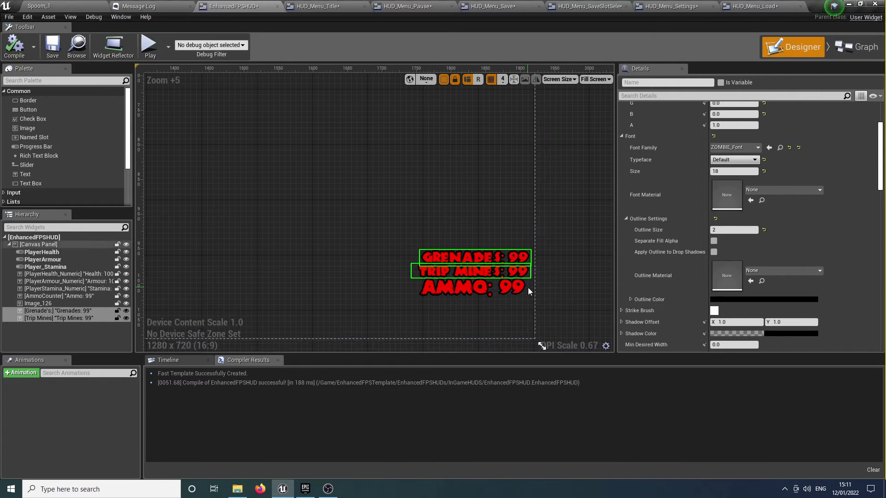
{"action": "scroll", "coordinate": [748, 232], "scroll_direction": "up", "scroll_amount": 3}
{"action": "scroll", "coordinate": [749, 231], "scroll_direction": "down", "scroll_amount": 1}
{"action": "scroll", "coordinate": [748, 226], "scroll_direction": "down", "scroll_amount": 10}
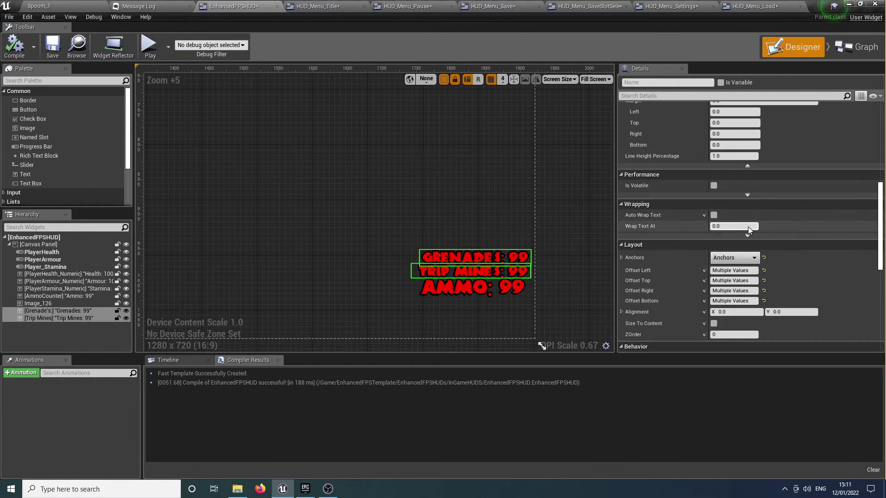
{"action": "left_click", "coordinate": [738, 258]}
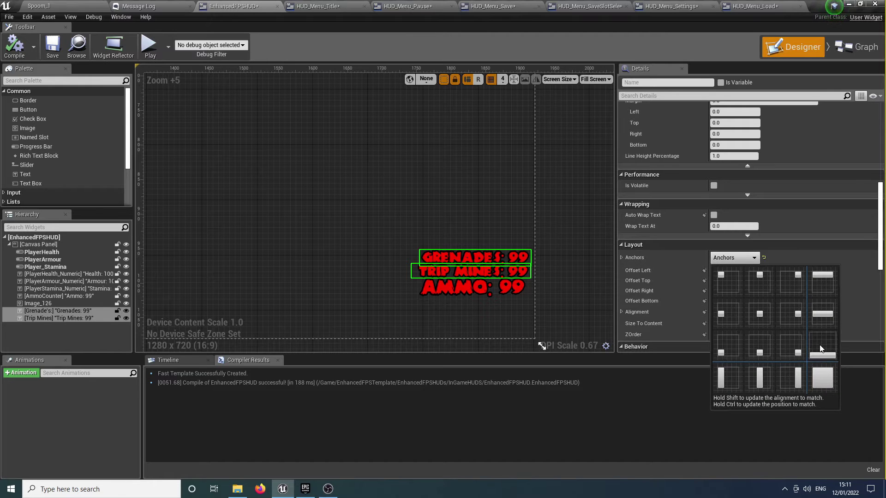
{"action": "left_click", "coordinate": [799, 356]}
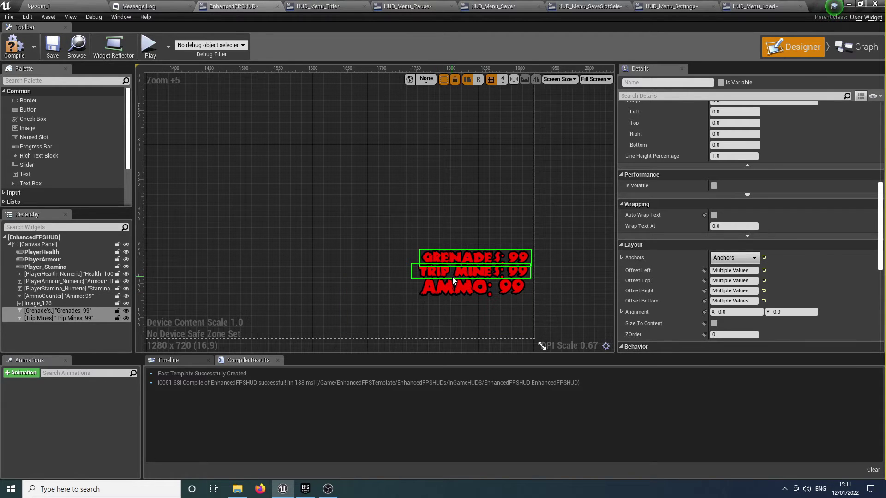
{"action": "left_click", "coordinate": [462, 304]}
{"action": "left_click", "coordinate": [13, 46]}
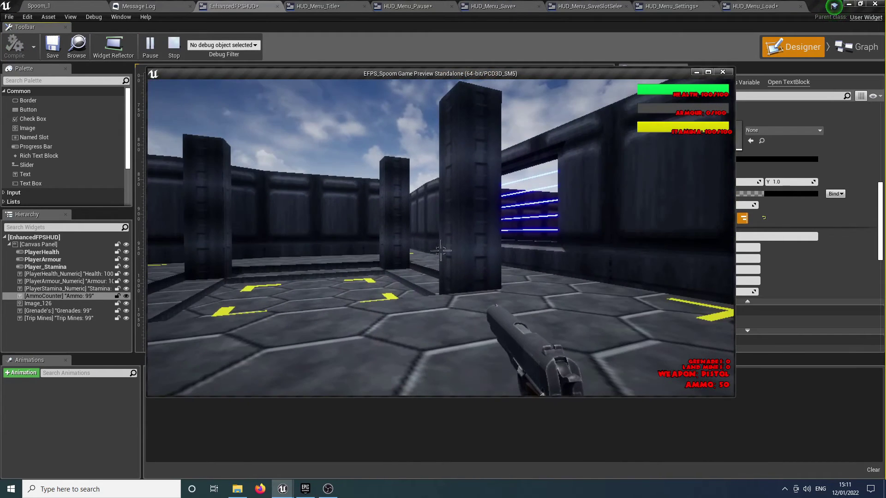
Step: Play-test the HUD in the game preview, firing the pistol at enemies to check the weapon and ammo text
{"action": "key", "text": "w"}
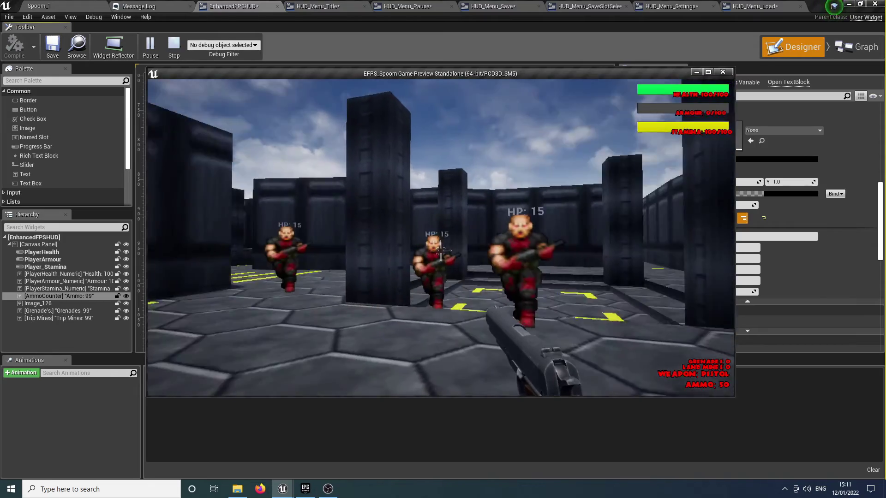
{"action": "left_click", "coordinate": [441, 251]}
{"action": "left_click", "coordinate": [440, 251]}
{"action": "left_click", "coordinate": [441, 250]}
{"action": "left_click", "coordinate": [440, 251]}
{"action": "left_click", "coordinate": [440, 251]}
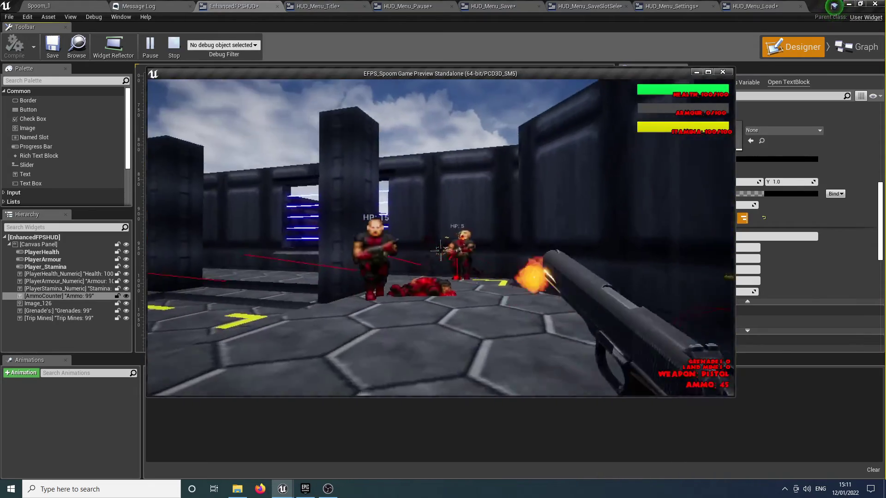
{"action": "left_click", "coordinate": [440, 250]}
{"action": "left_click", "coordinate": [440, 251]}
{"action": "left_click", "coordinate": [441, 250]}
{"action": "left_click", "coordinate": [440, 251]}
{"action": "left_click", "coordinate": [440, 251]}
{"action": "left_click", "coordinate": [441, 250]}
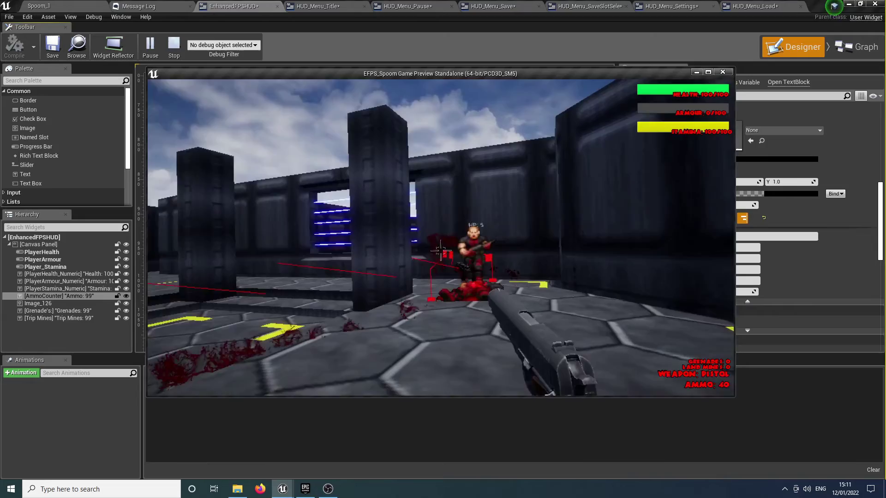
{"action": "left_click", "coordinate": [441, 250]}
{"action": "left_click", "coordinate": [441, 250]}
{"action": "key", "text": "w"}
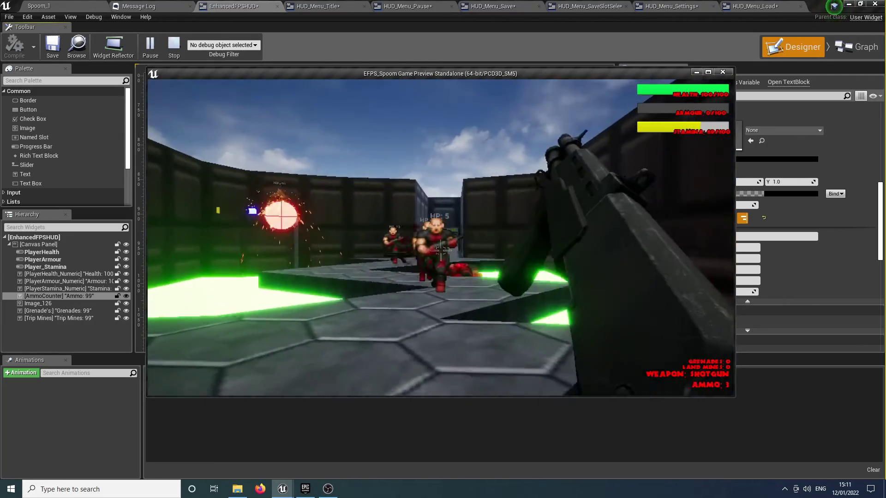
Step: Move through the green-lit area with the shotgun, shooting to check the HUD counters, and end the preview
{"action": "key", "text": "w"}
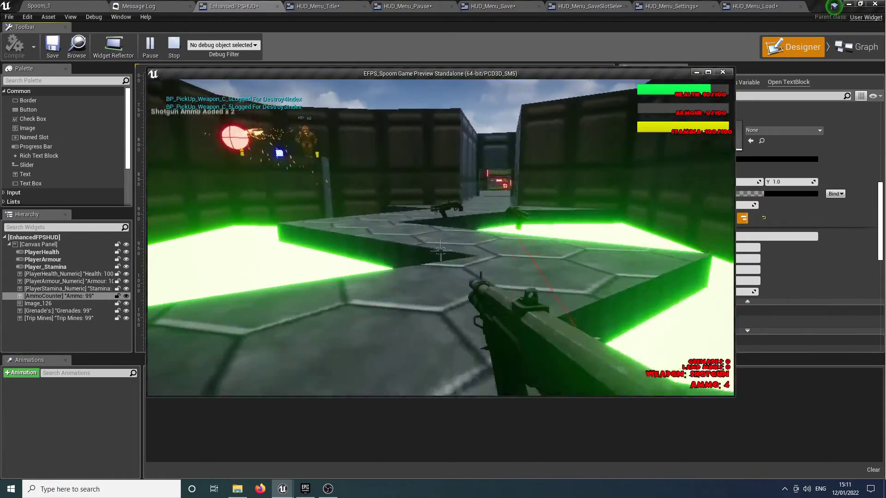
{"action": "key", "text": "w"}
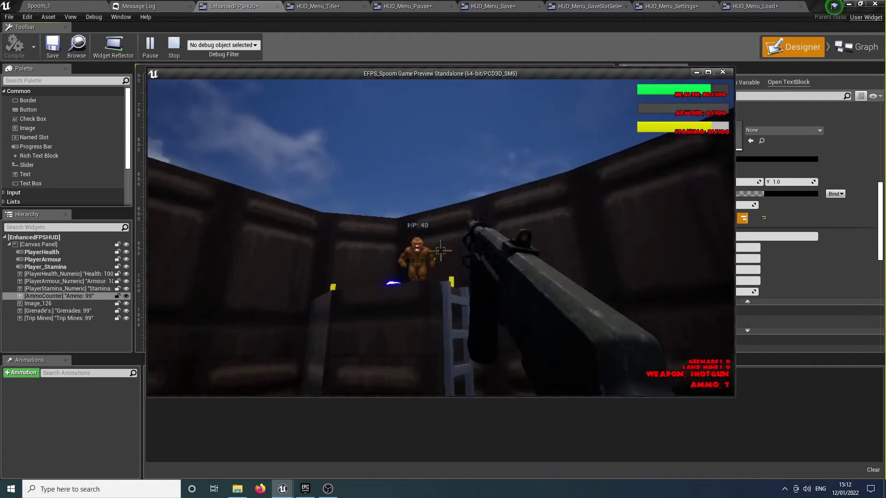
{"action": "left_click", "coordinate": [440, 250]}
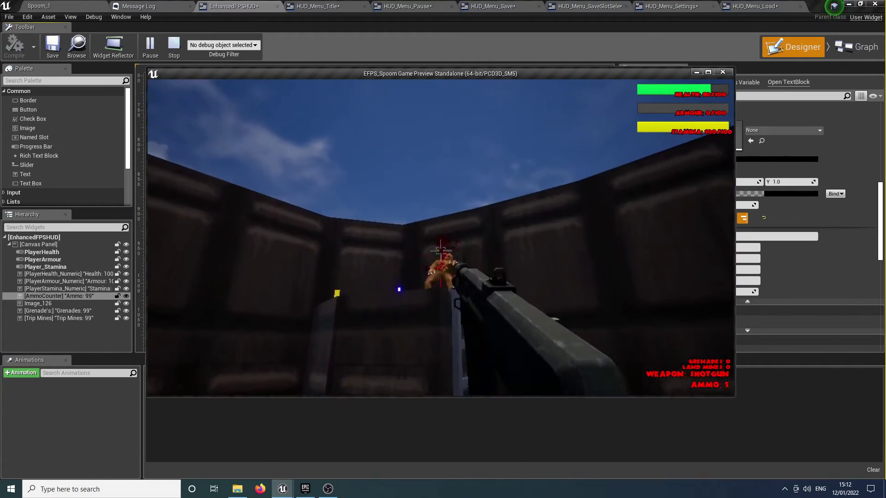
{"action": "key", "text": "w"}
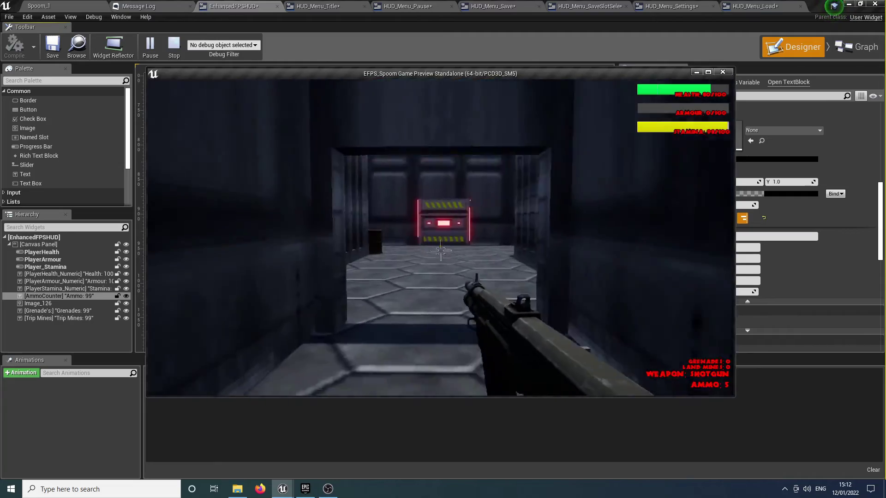
{"action": "key", "text": "w"}
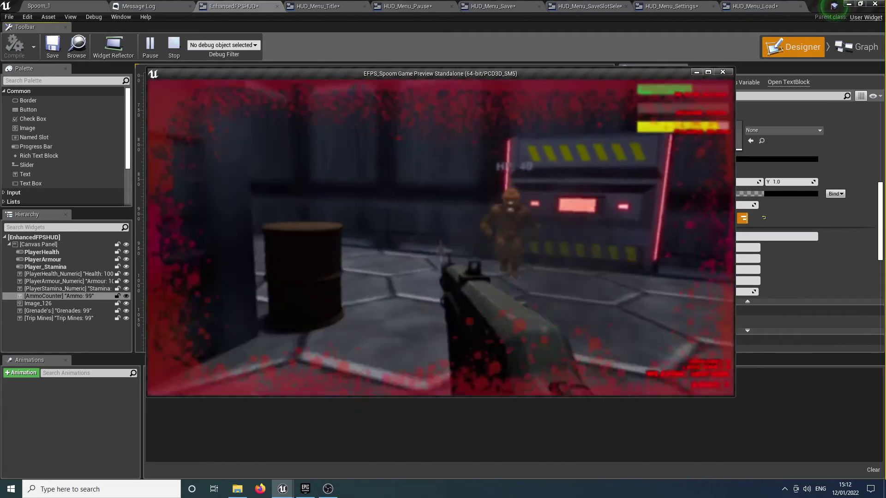
{"action": "left_click", "coordinate": [441, 250]}
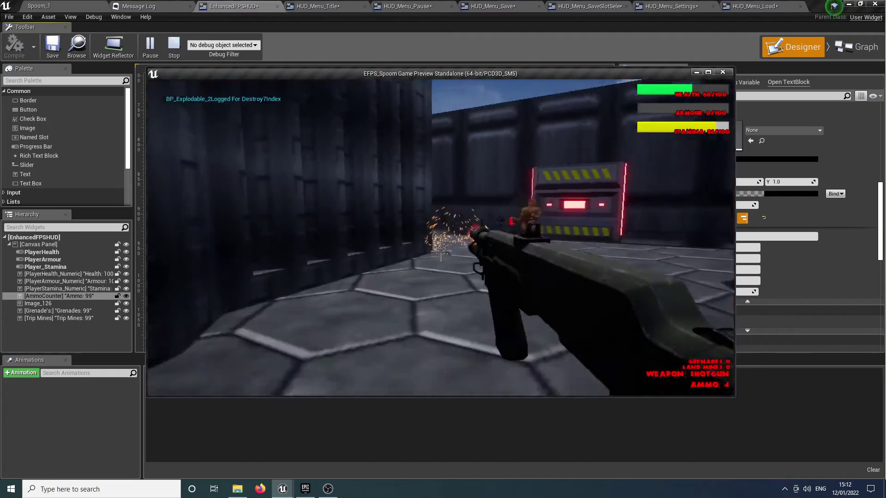
{"action": "key", "text": "w"}
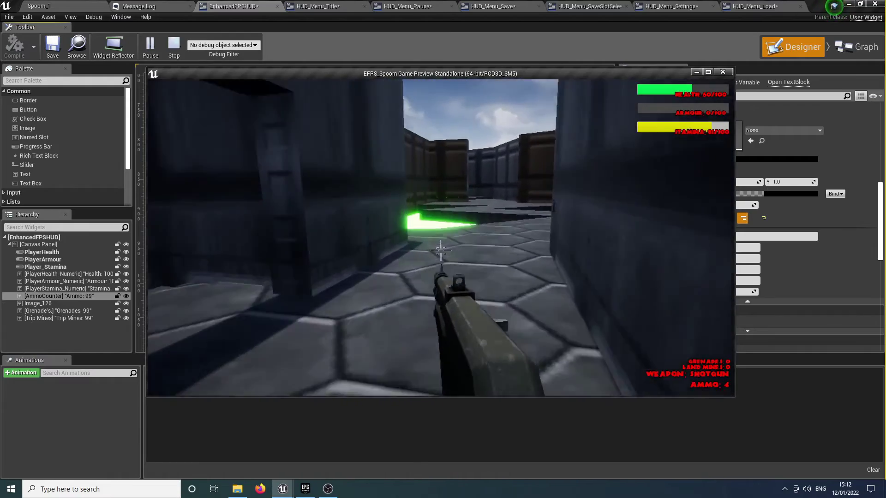
{"action": "key", "text": "w"}
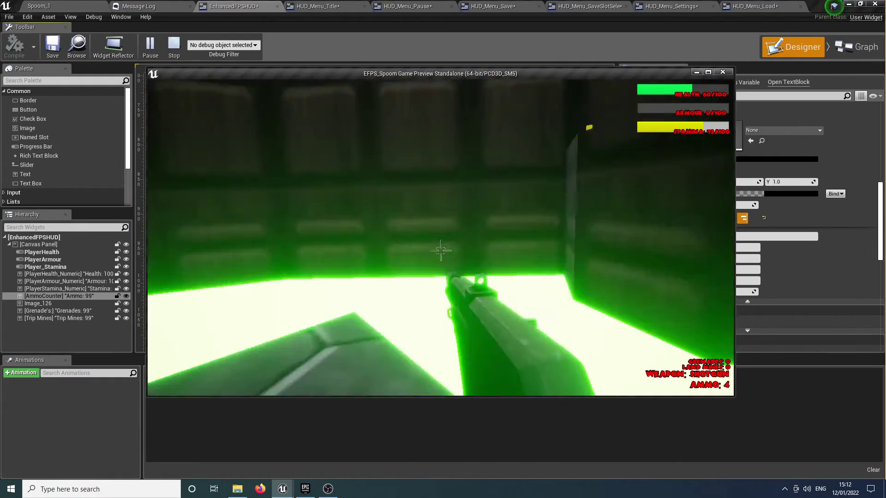
{"action": "key", "text": "w"}
{"action": "key", "text": "Escape"}
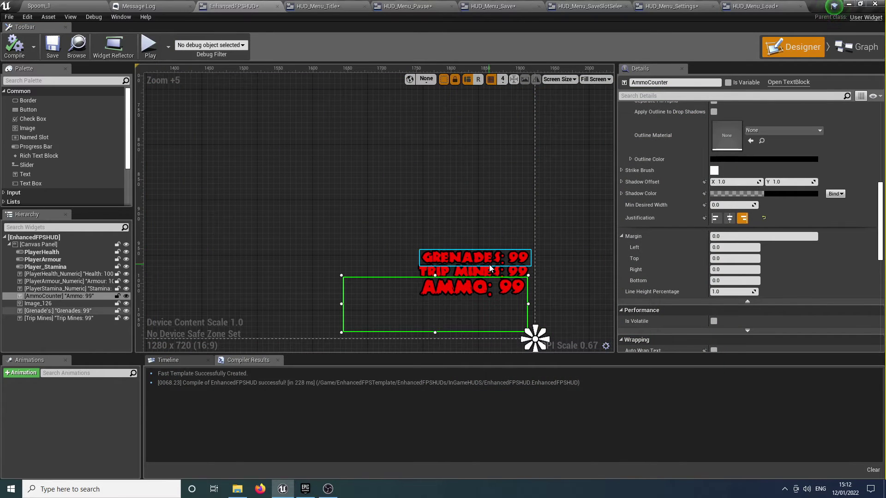
Step: Set the font size of both the Grenades and Trip Mines labels to 24
{"action": "left_click", "coordinate": [461, 257]}
{"action": "scroll", "coordinate": [730, 215], "scroll_direction": "up", "scroll_amount": 6}
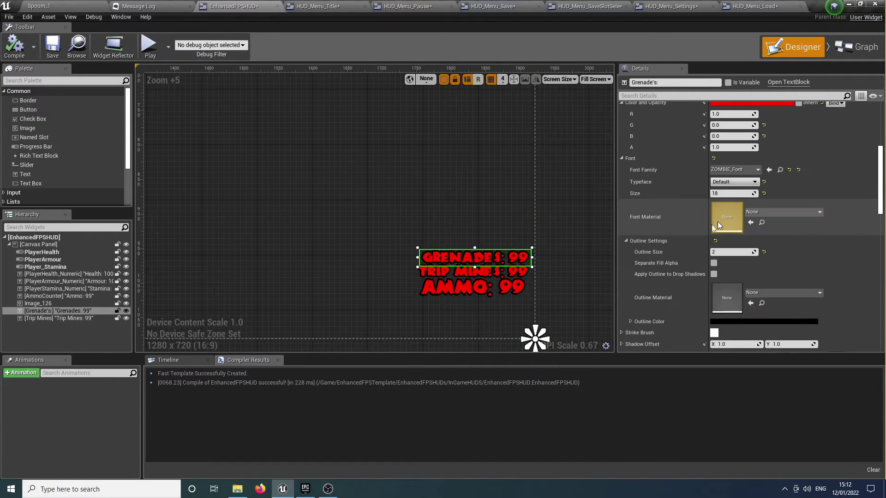
{"action": "left_click", "coordinate": [495, 289]}
{"action": "left_click", "coordinate": [517, 259]}
{"action": "left_click", "coordinate": [514, 273], "text": "ctrl"}
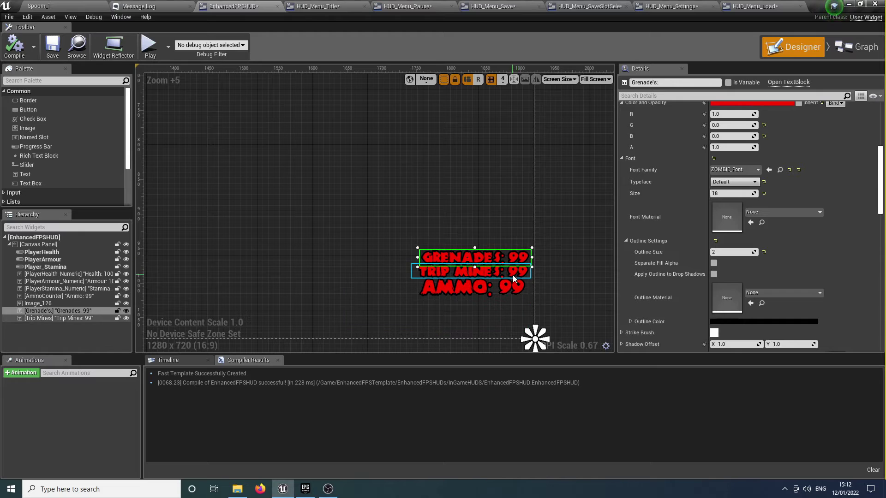
{"action": "scroll", "coordinate": [721, 235], "scroll_direction": "down", "scroll_amount": 5}
{"action": "scroll", "coordinate": [754, 215], "scroll_direction": "up", "scroll_amount": 5}
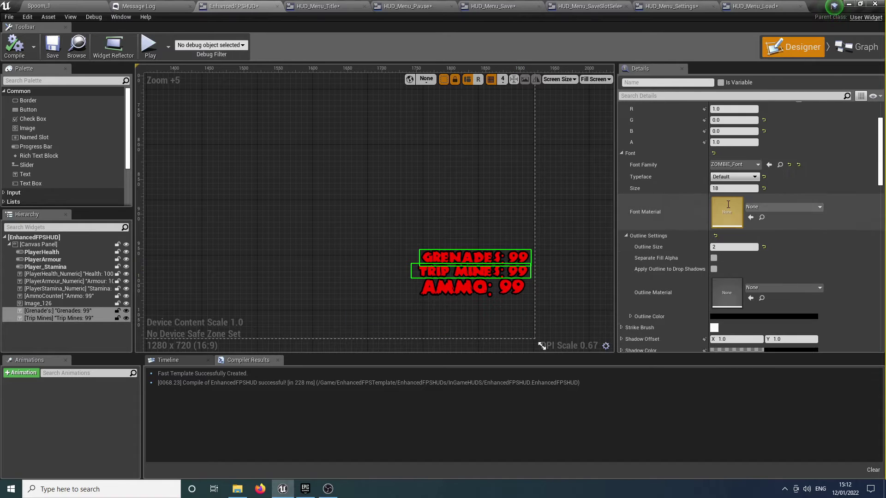
{"action": "left_click", "coordinate": [734, 188]}
{"action": "type", "text": "18"}
{"action": "key", "text": "BackSpace"}
{"action": "key", "text": "BackSpace"}
{"action": "type", "text": "24"}
{"action": "key", "text": "Return"}
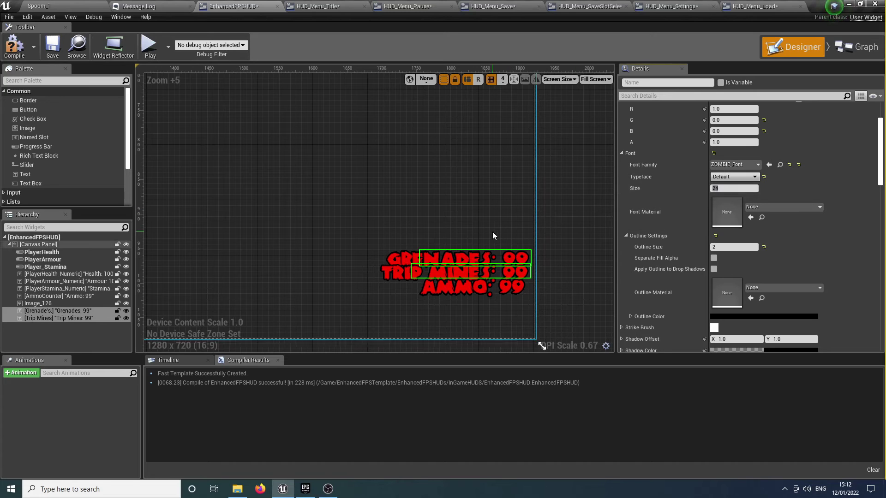
Step: Nudge the enlarged Grenades and Trip Mines labels up together to leave a gap above the Ammo counter
{"action": "right_click_drag", "start_coordinate": [494, 235], "coordinate": [490, 232]}
{"action": "key", "text": "Up"}
{"action": "key", "text": "Up"}
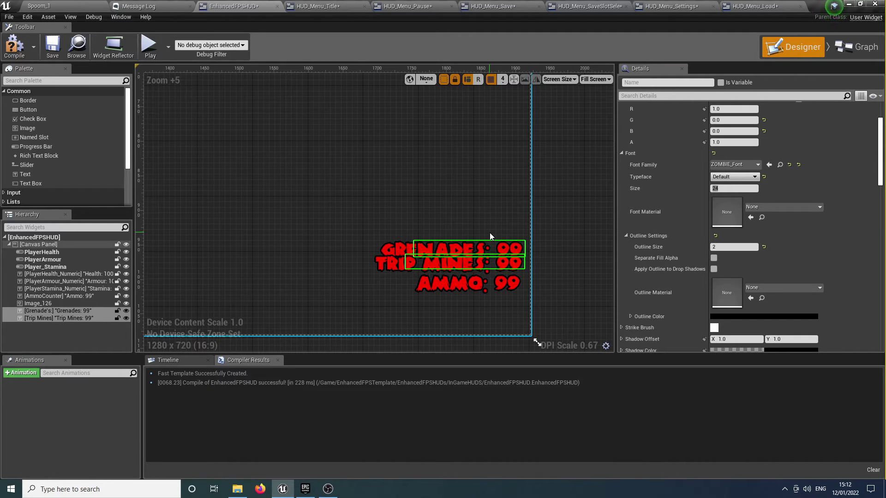
Step: Enlarge the Grenades and Trip Mines text boxes leftward and downward so each one encloses its full text
{"action": "left_click", "coordinate": [509, 251]}
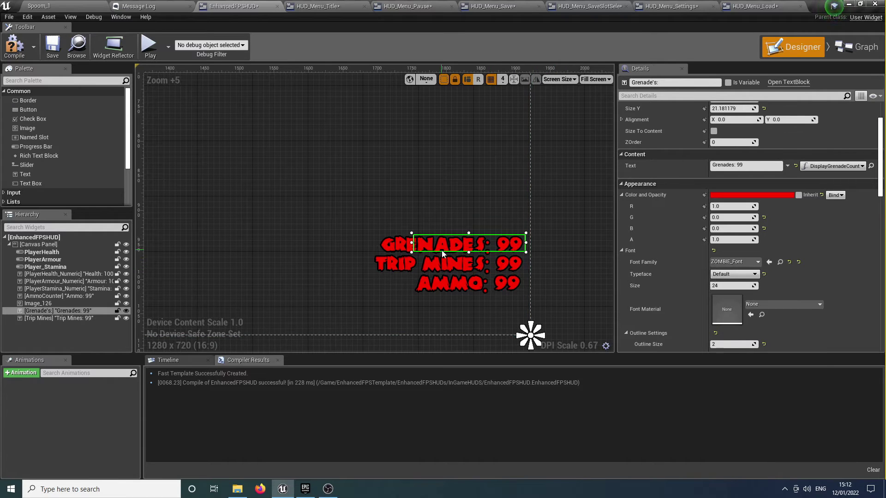
{"action": "left_click_drag", "start_coordinate": [411, 253], "coordinate": [374, 256]}
{"action": "left_click", "coordinate": [436, 264]}
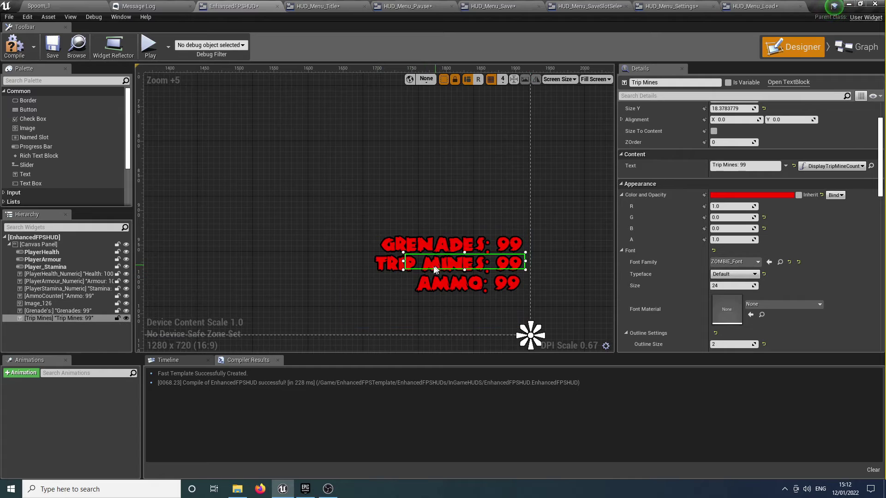
{"action": "left_click_drag", "start_coordinate": [405, 269], "coordinate": [372, 275]}
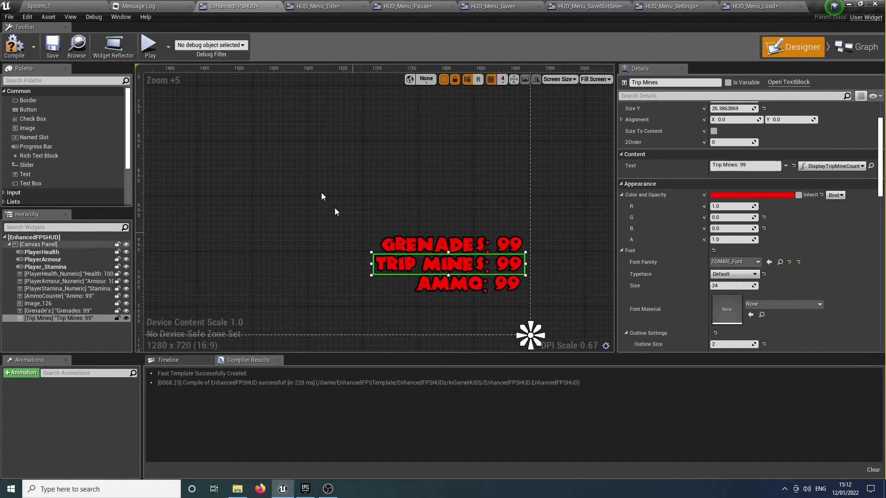
Step: Play-test the level, moving around and shooting enemies with the pistol to check the HUD text in game
{"action": "left_click", "coordinate": [149, 47]}
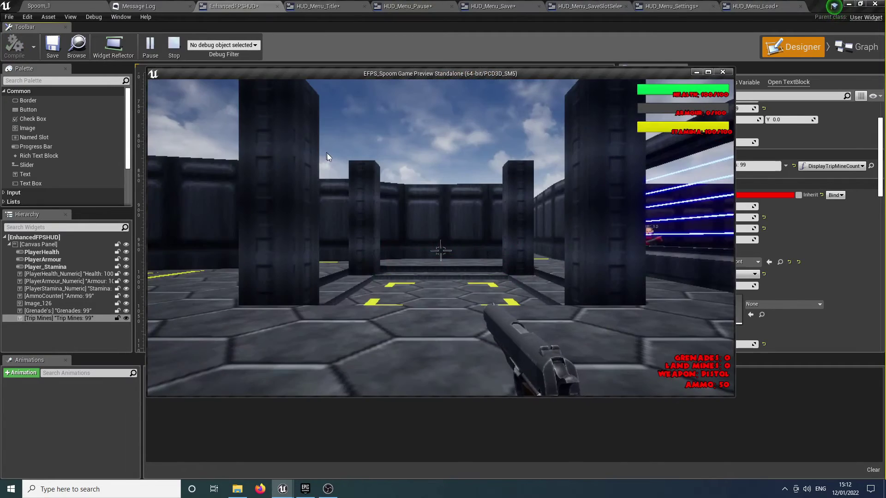
{"action": "left_click", "coordinate": [326, 157]}
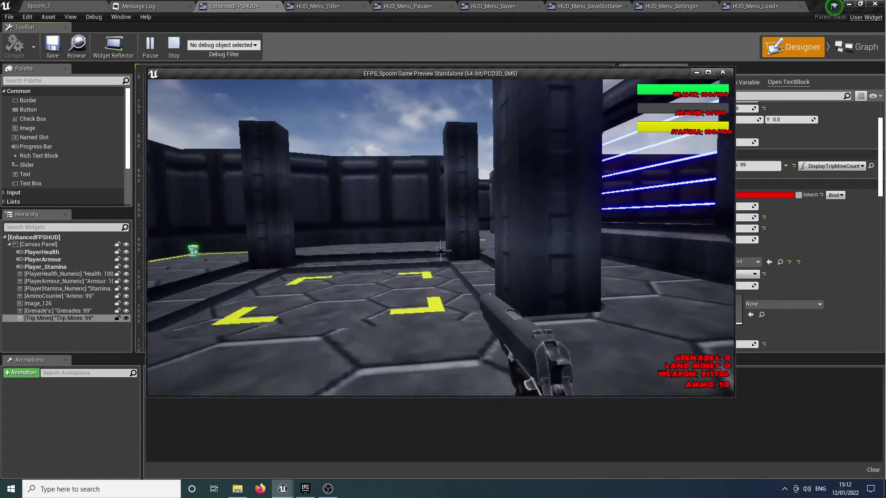
{"action": "key", "text": "w"}
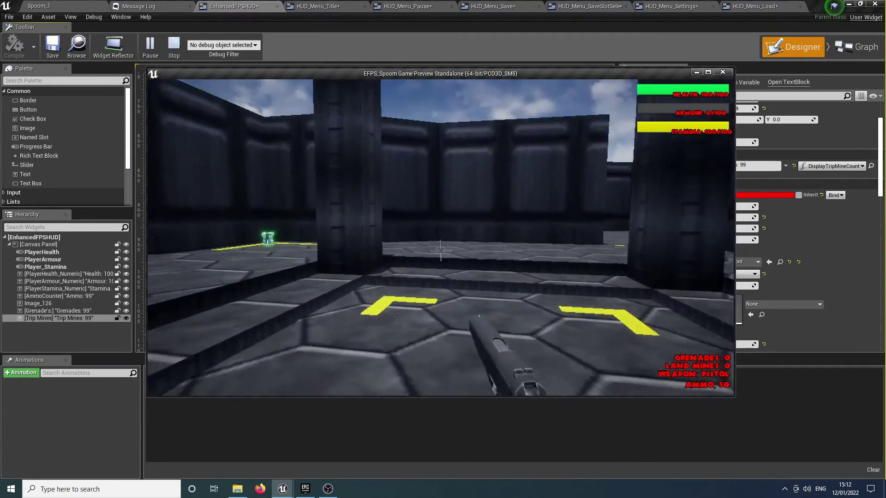
{"action": "left_click", "coordinate": [441, 249]}
{"action": "left_click", "coordinate": [441, 250]}
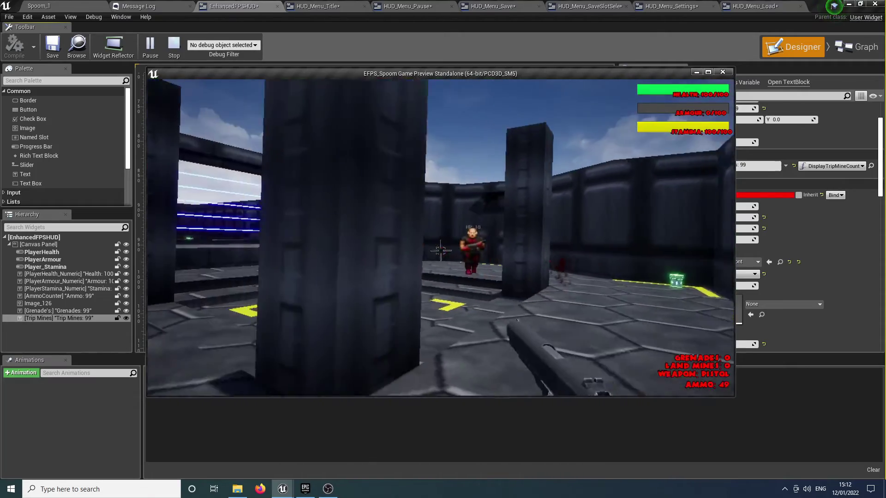
{"action": "left_click", "coordinate": [441, 250]}
{"action": "left_click", "coordinate": [441, 249]}
{"action": "left_click", "coordinate": [440, 249]}
{"action": "left_click", "coordinate": [441, 249]}
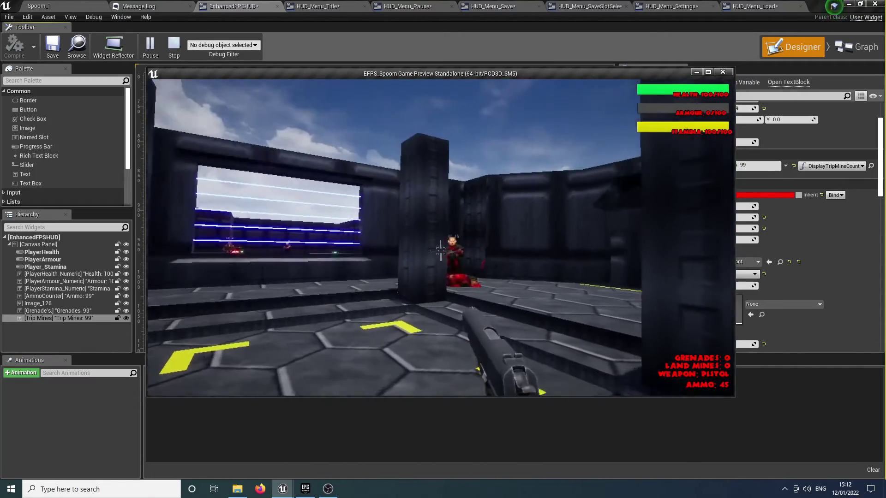
{"action": "left_click", "coordinate": [441, 249]}
{"action": "left_click", "coordinate": [440, 249]}
{"action": "left_click", "coordinate": [440, 249]}
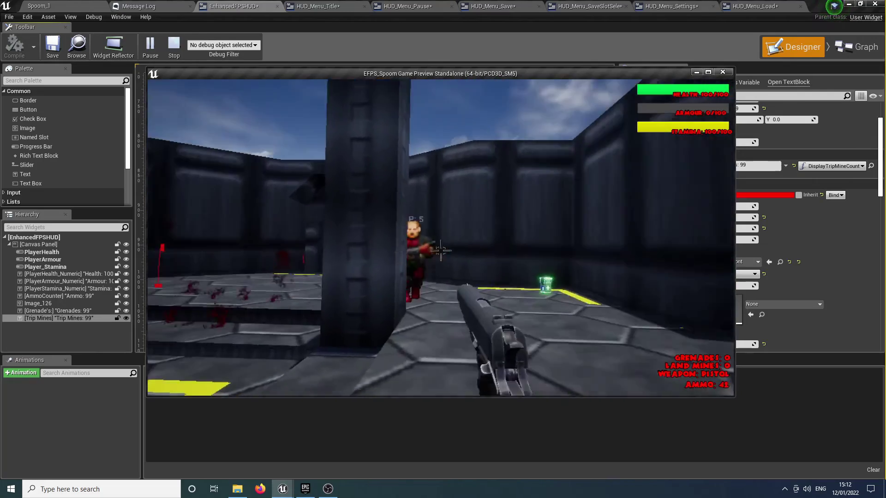
{"action": "left_click", "coordinate": [440, 249]}
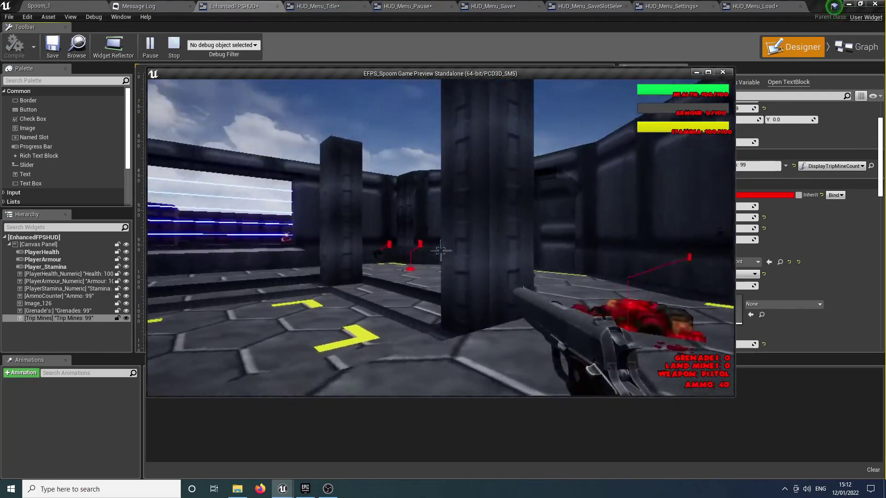
{"action": "left_click", "coordinate": [440, 249]}
{"action": "left_click", "coordinate": [440, 250]}
{"action": "left_click", "coordinate": [441, 249]}
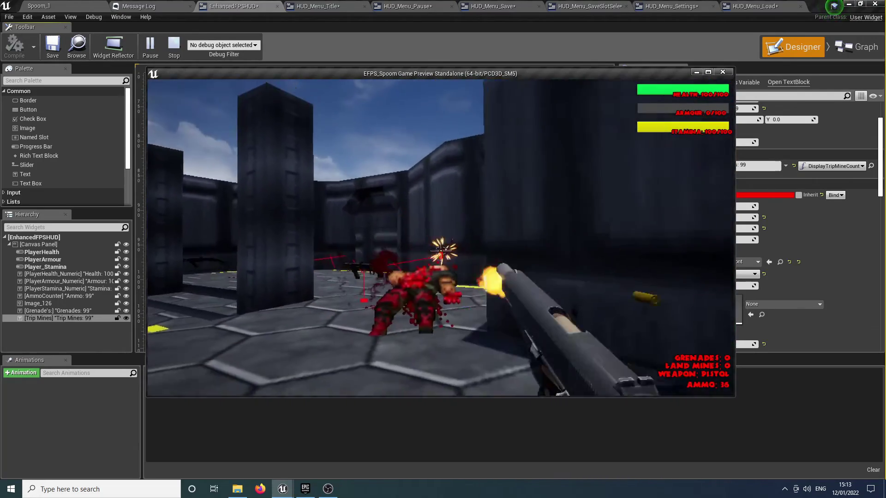
{"action": "left_click", "coordinate": [441, 249]}
Step: Advance through the level collecting weapon pickups and fire the shotgun at the enemy on the stairs, checking the HUD readouts
{"action": "key", "text": "w"}
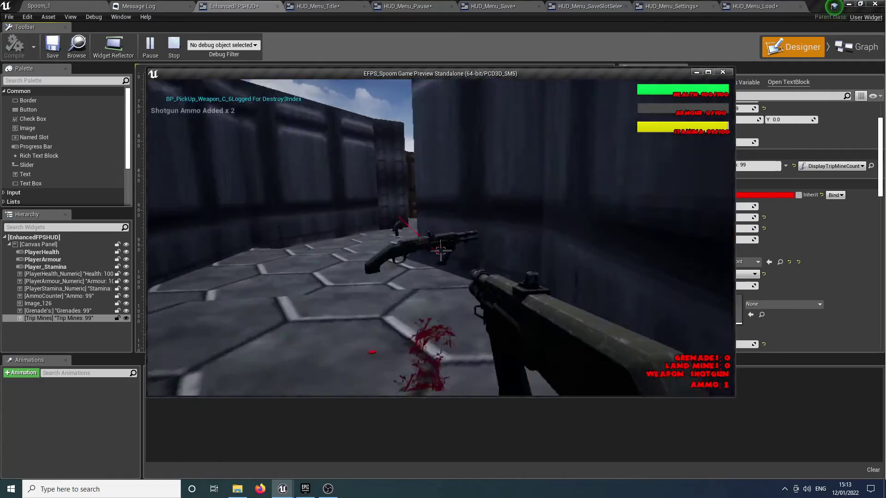
{"action": "key", "text": "w"}
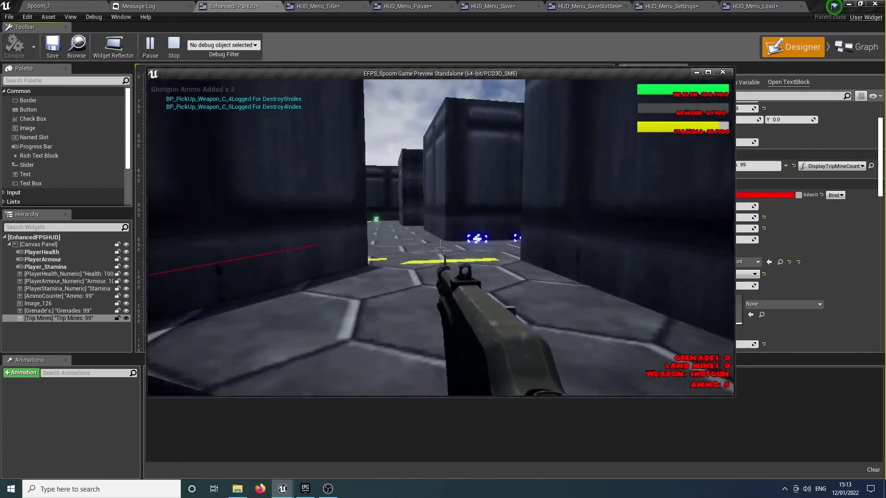
{"action": "key", "text": "w"}
{"action": "key", "text": "w"}
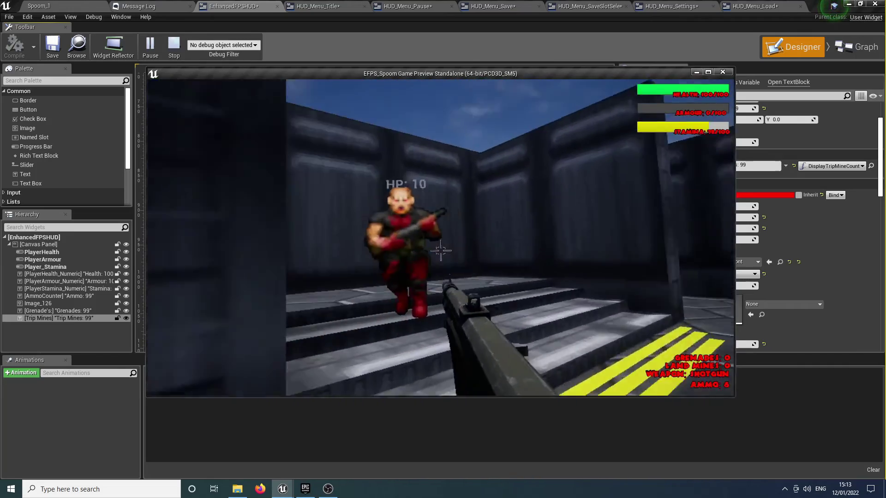
{"action": "left_click", "coordinate": [440, 251]}
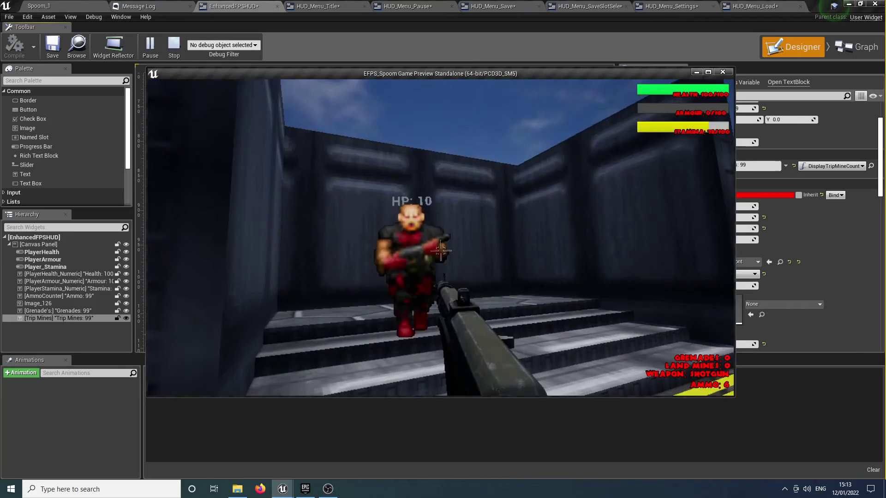
{"action": "key", "text": "w"}
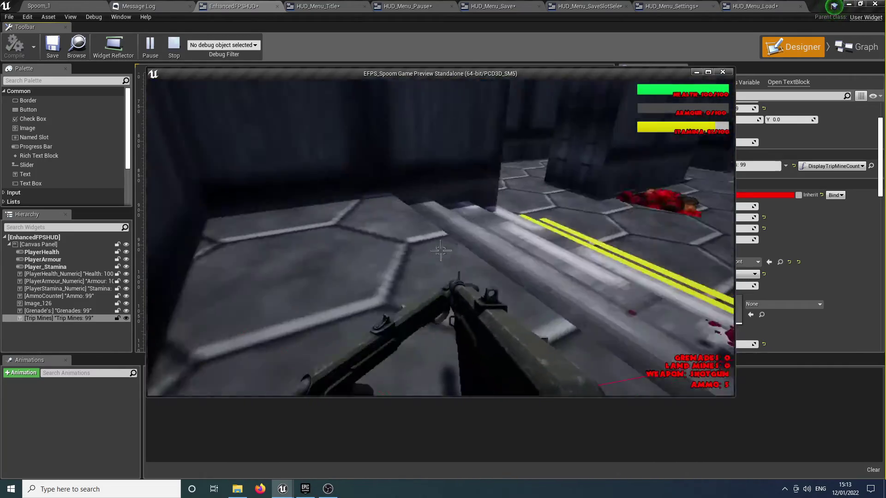
{"action": "key", "text": "w"}
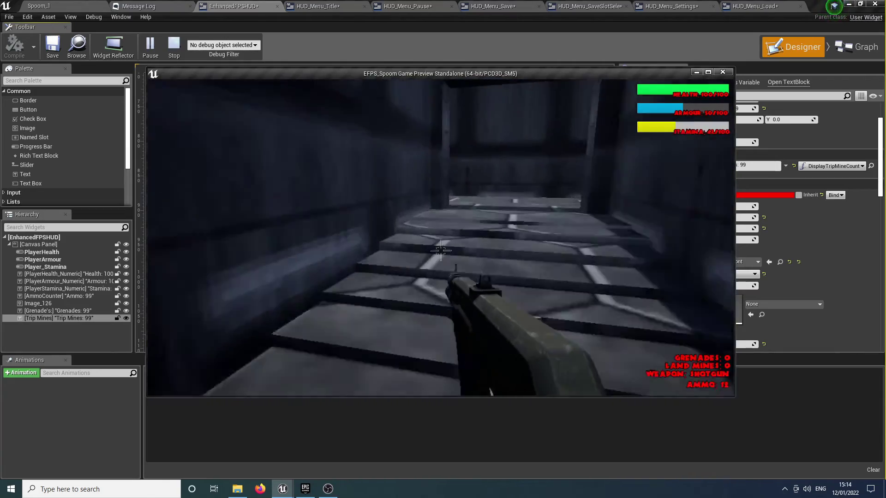
Step: Explore the barrel room, shoot the enemy there, collect the armour pickup and fire the shotgun through the hazard-striped door
{"action": "left_click", "coordinate": [441, 250]}
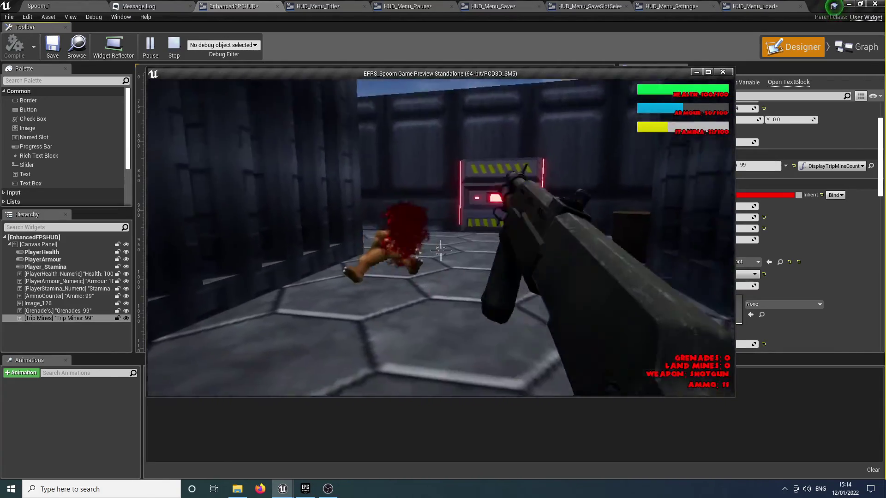
{"action": "key", "text": "w"}
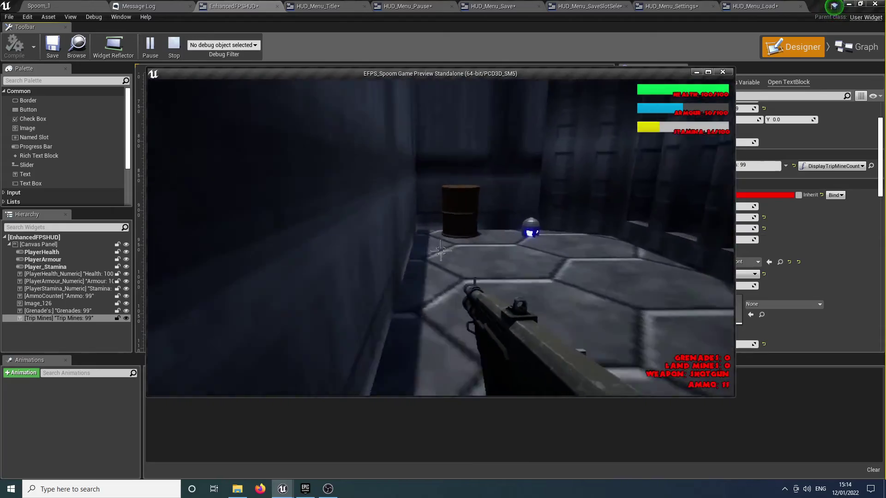
{"action": "key", "text": "w"}
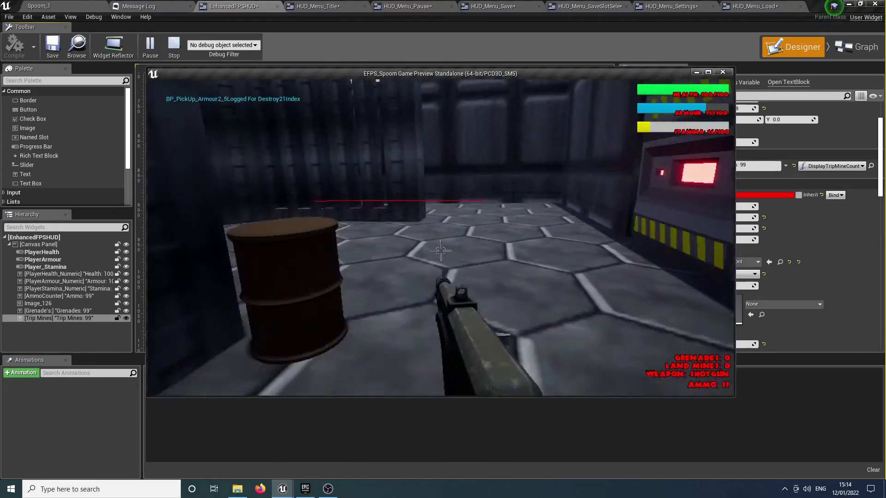
{"action": "key", "text": "w"}
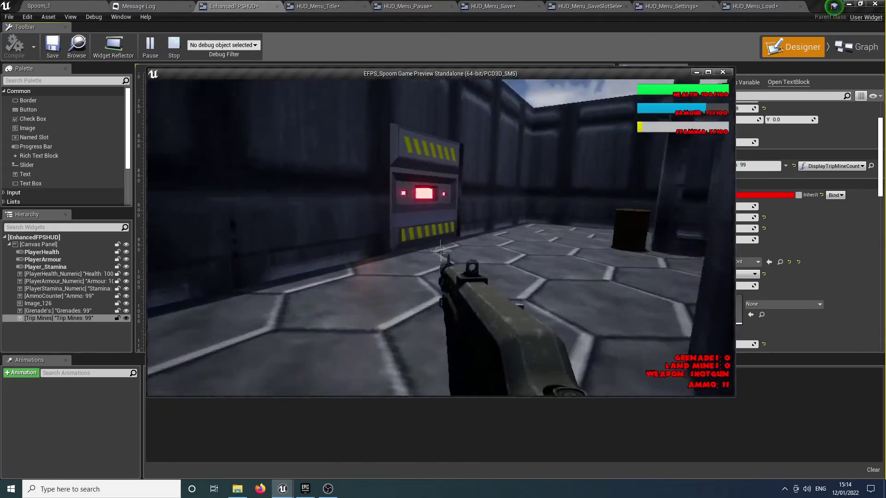
{"action": "key", "text": "w"}
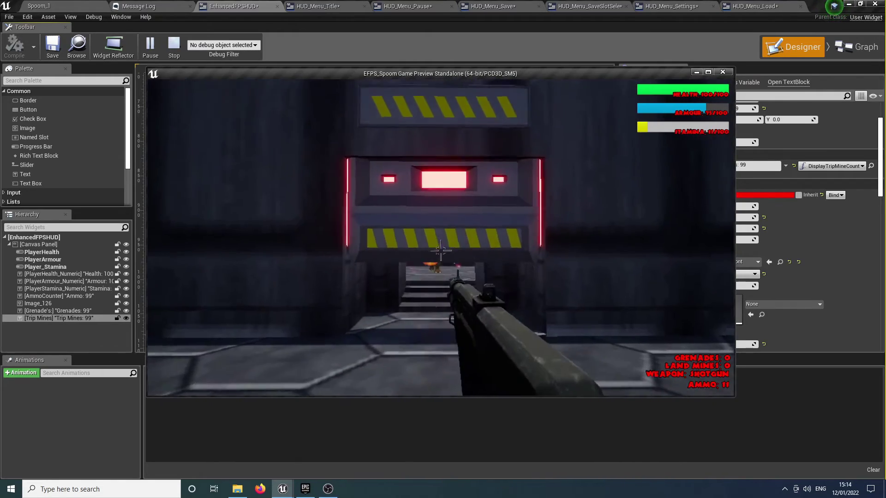
{"action": "key", "text": "w"}
{"action": "left_click", "coordinate": [441, 250]}
{"action": "left_click", "coordinate": [440, 250]}
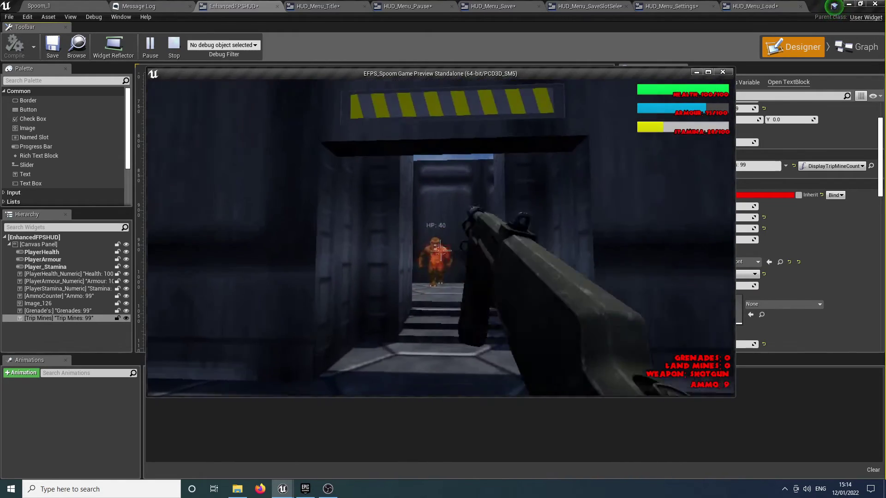
Step: Finish the level, return to the title screen and exit the game preview
{"action": "key", "text": "w"}
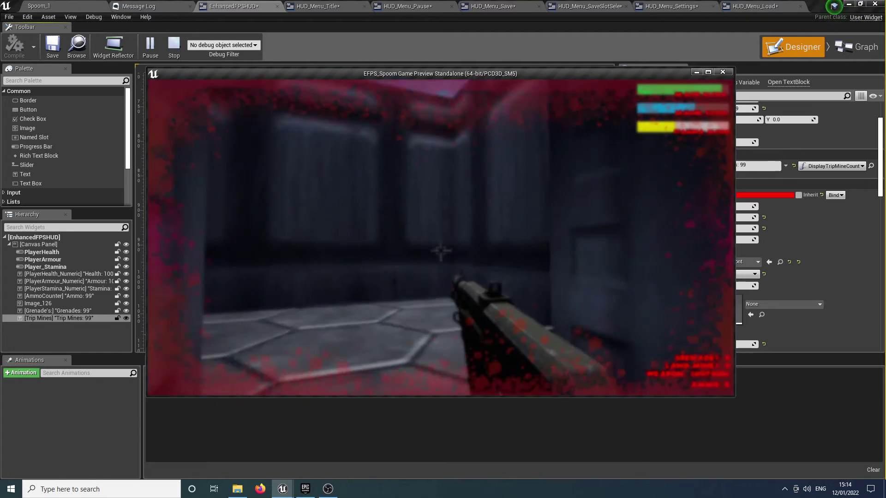
{"action": "left_click", "coordinate": [440, 251]}
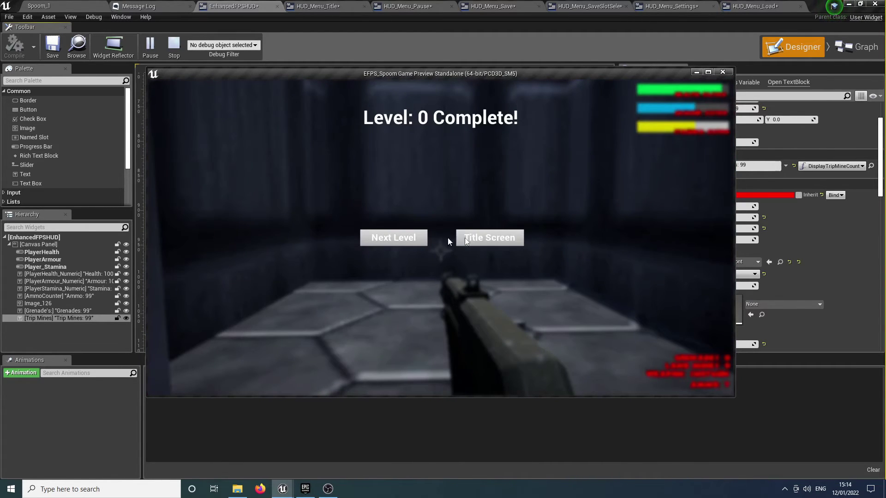
{"action": "left_click", "coordinate": [482, 233]}
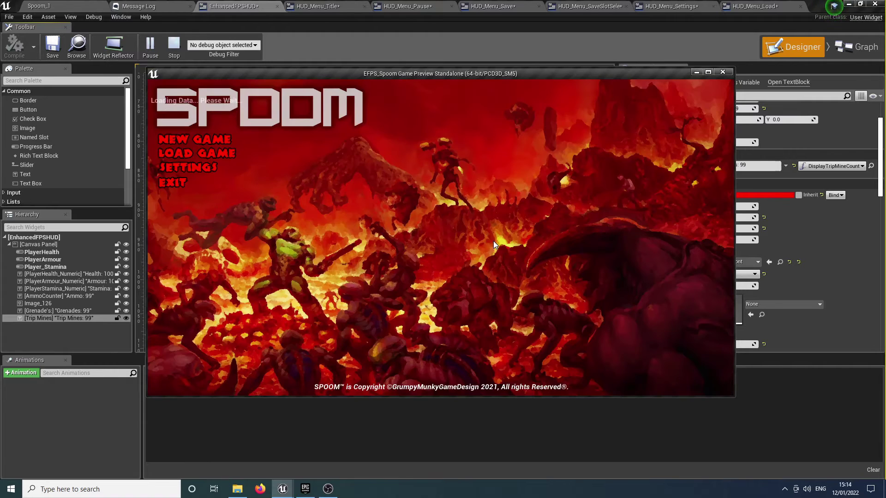
{"action": "left_click", "coordinate": [184, 187]}
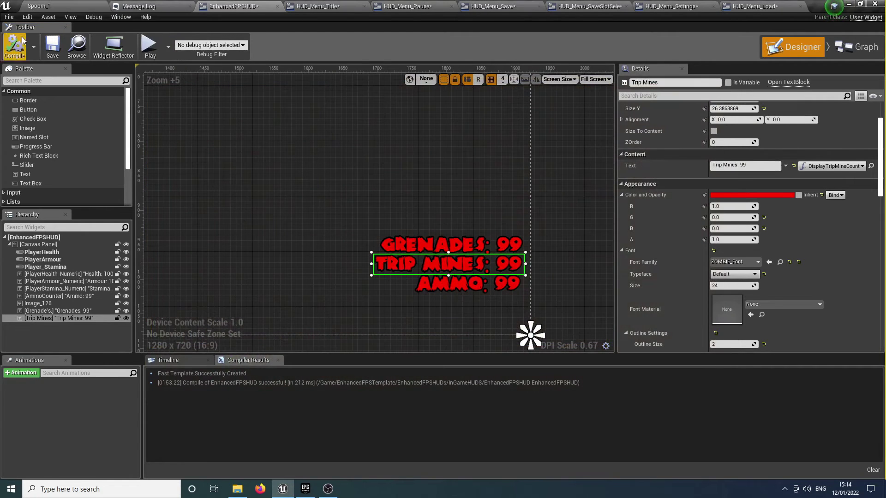
Step: Set the font size of the Health, Armour and Stamina numeric texts to 24
{"action": "scroll", "coordinate": [309, 111], "scroll_direction": "down", "scroll_amount": 5}
{"action": "mouse_move", "coordinate": [309, 112]}
{"action": "right_mouse_down"}
{"action": "mouse_move", "coordinate": [384, 242]}
{"action": "mouse_move", "coordinate": [415, 115]}
{"action": "right_mouse_up"}
{"action": "scroll", "coordinate": [480, 159], "scroll_direction": "up", "scroll_amount": 3}
{"action": "scroll", "coordinate": [481, 159], "scroll_direction": "up", "scroll_amount": 1}
{"action": "left_click", "coordinate": [497, 148]}
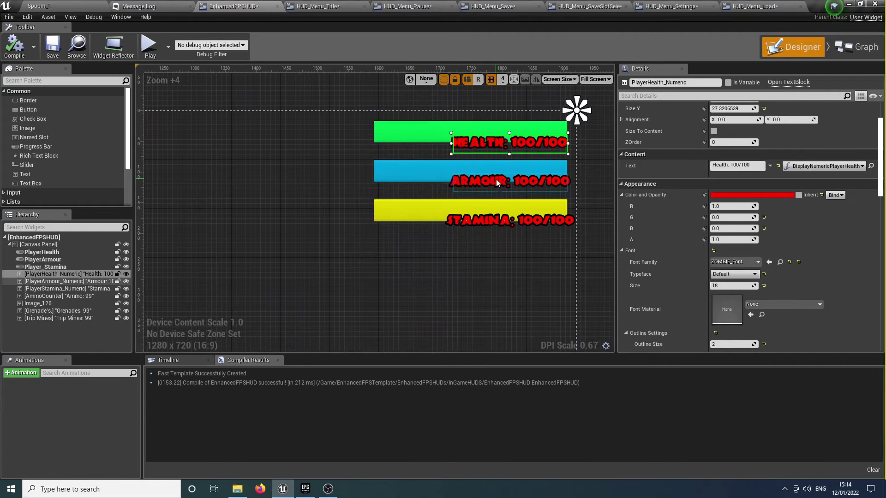
{"action": "left_click", "coordinate": [496, 189], "text": "ctrl"}
{"action": "left_click", "coordinate": [497, 223], "text": "ctrl"}
{"action": "scroll", "coordinate": [719, 194], "scroll_direction": "down", "scroll_amount": 2}
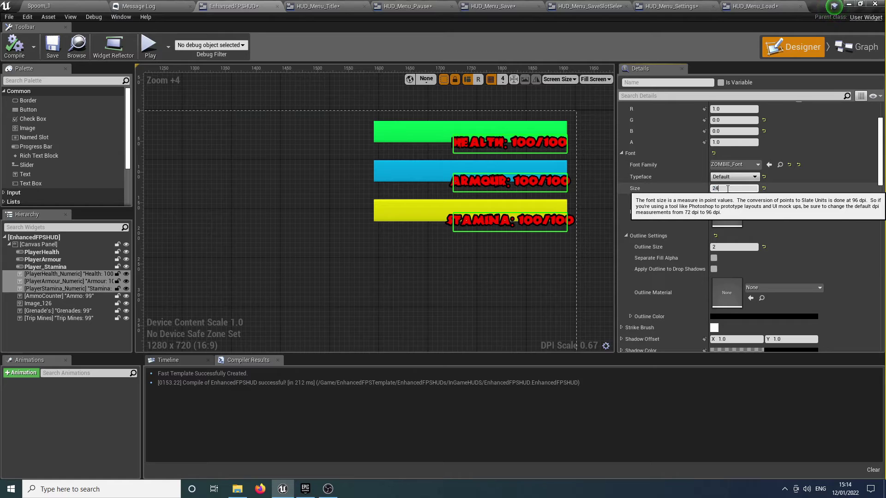
{"action": "left_click", "coordinate": [727, 189]}
{"action": "type", "text": "24"}
{"action": "key", "text": "Return"}
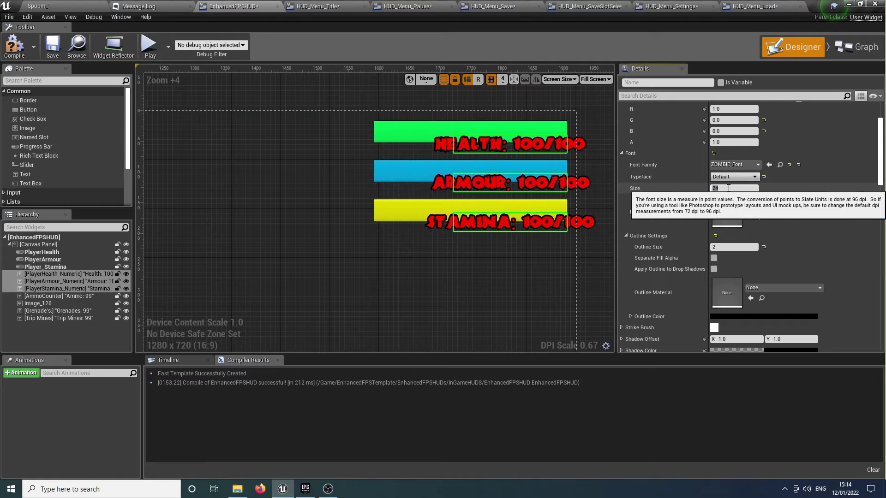
Step: Widen the Stamina, Armour and Health text boxes leftward so each full text fits inside the right edge of its bar
{"action": "left_click", "coordinate": [458, 226]}
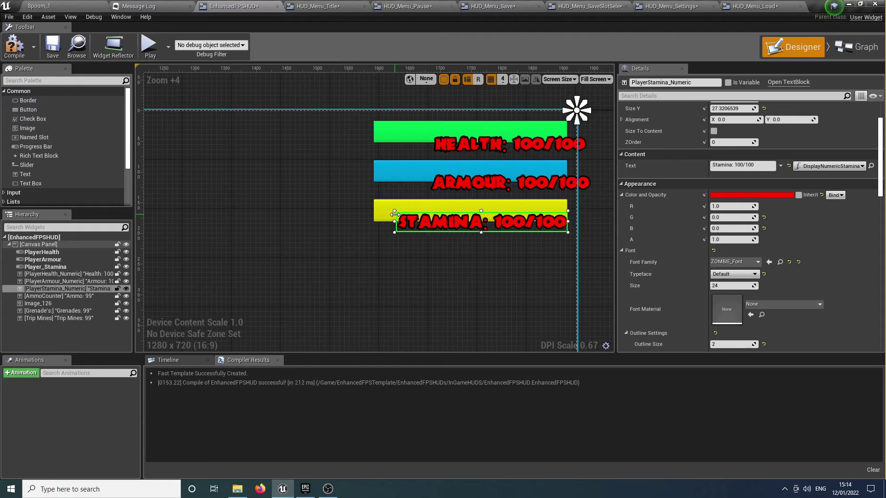
{"action": "left_click", "coordinate": [451, 186]}
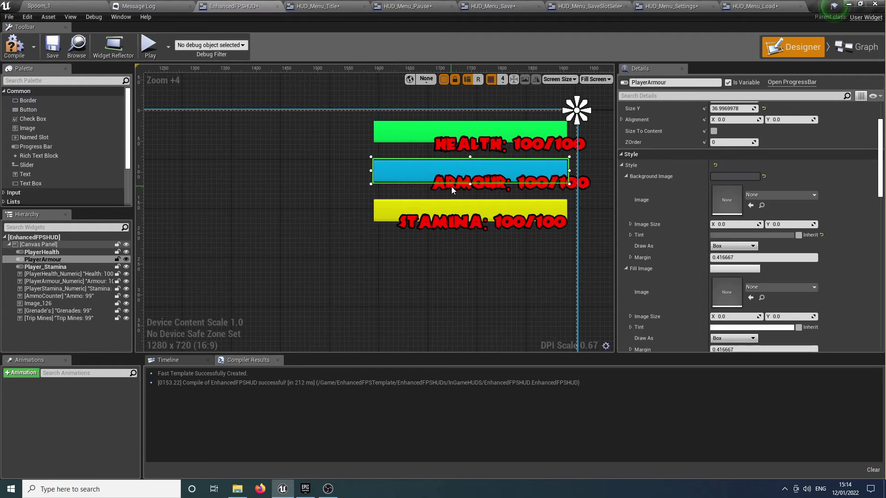
{"action": "left_click", "coordinate": [507, 190]}
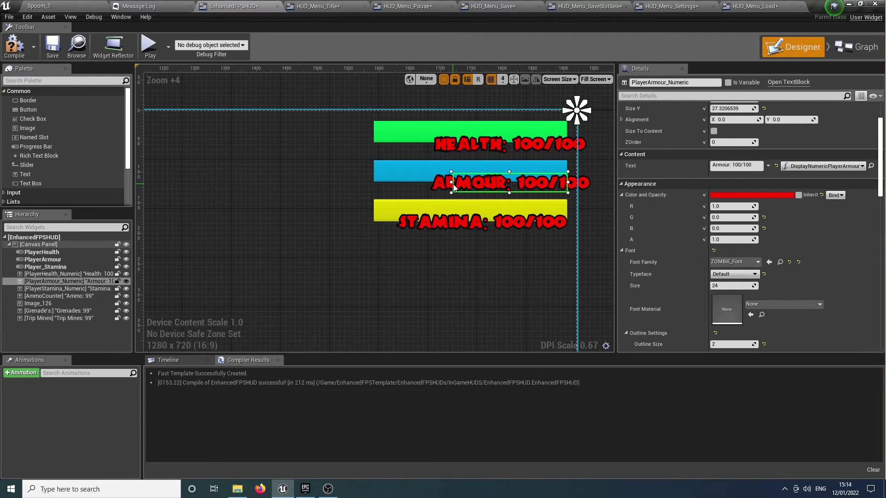
{"action": "left_click_drag", "start_coordinate": [454, 184], "coordinate": [424, 183]}
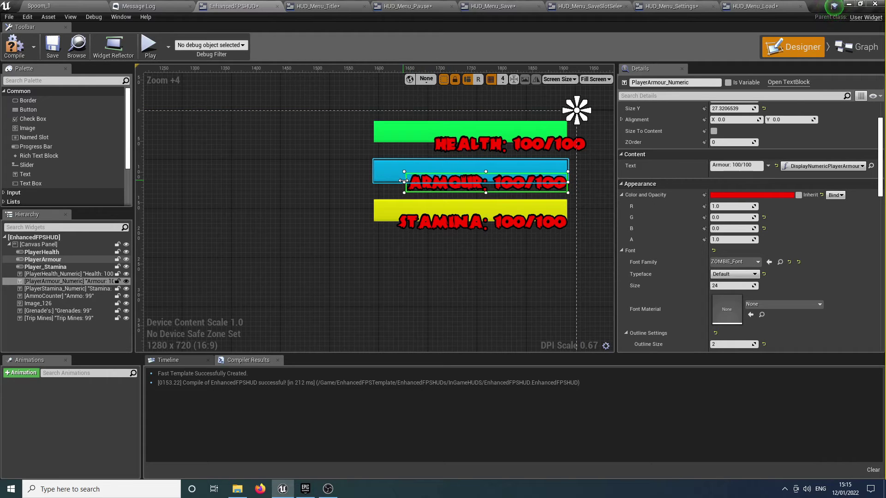
{"action": "left_click", "coordinate": [493, 147]}
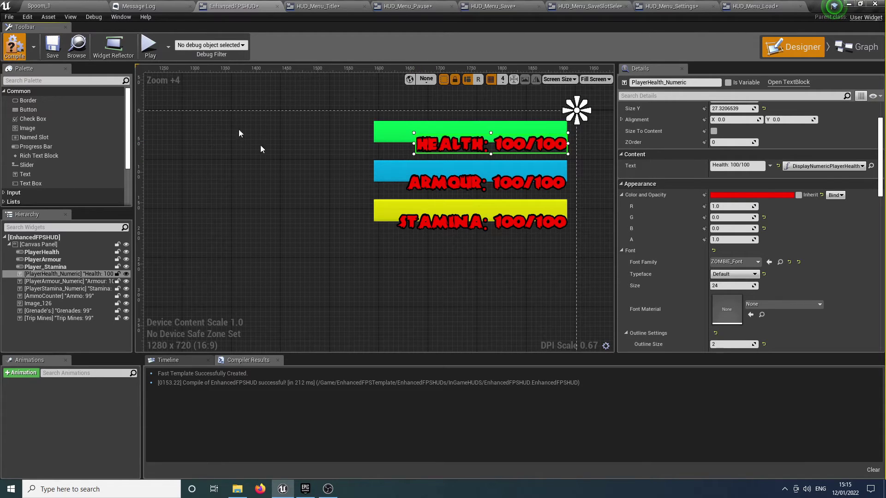
Step: Start a play test of the HUD and shoot the soldiers in the pillared starting room with the pistol
{"action": "left_click", "coordinate": [151, 51]}
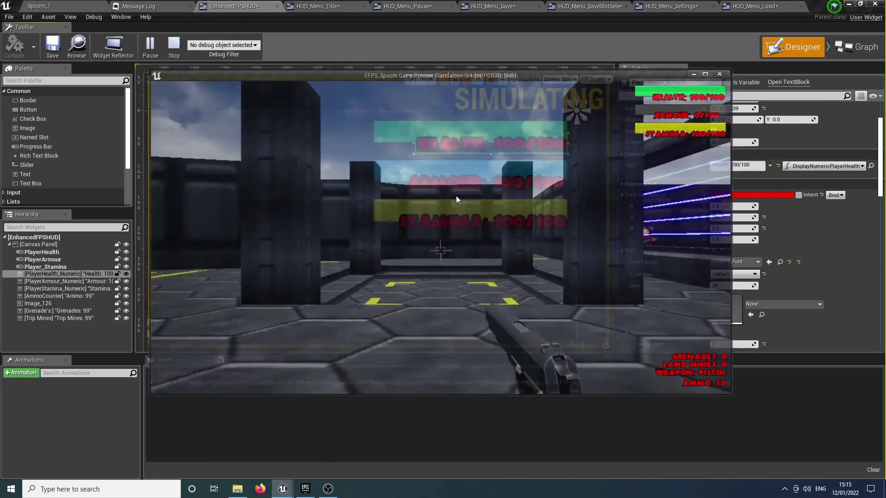
{"action": "key", "text": "w"}
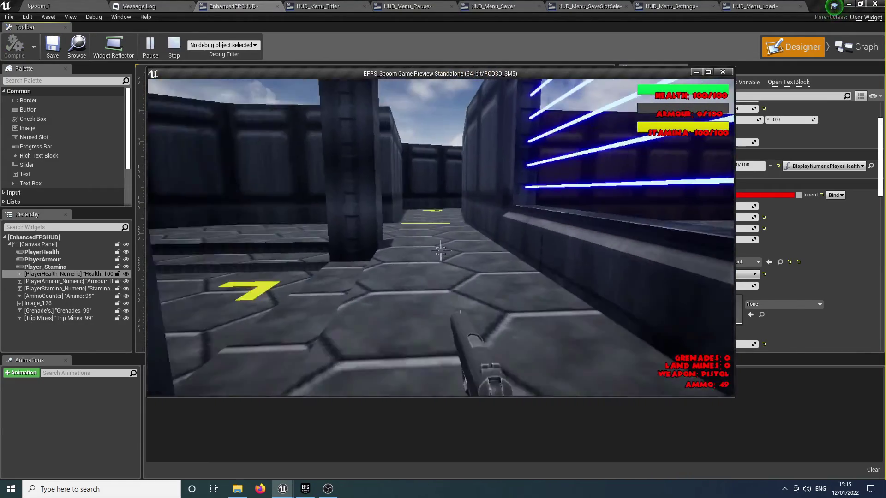
{"action": "key", "text": "w"}
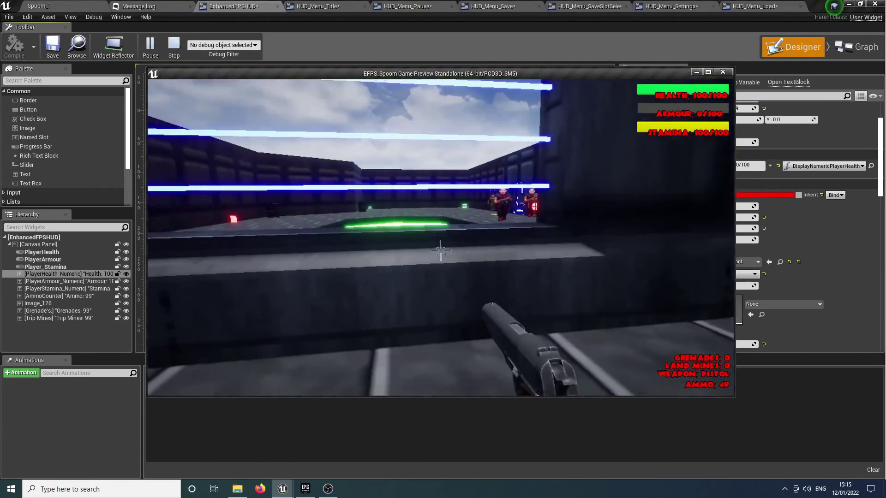
{"action": "left_click", "coordinate": [441, 250]}
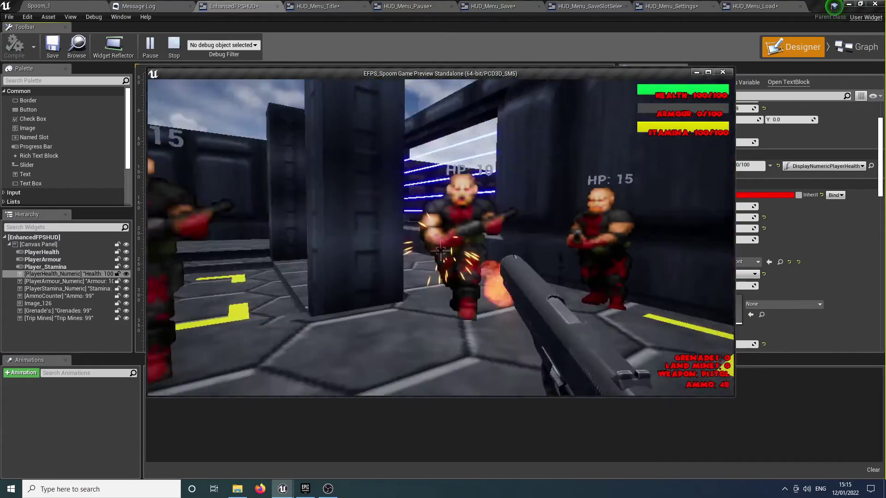
{"action": "left_click", "coordinate": [441, 250]}
{"action": "left_click", "coordinate": [441, 250]}
{"action": "left_click", "coordinate": [441, 251]}
{"action": "left_click", "coordinate": [441, 251]}
{"action": "left_click", "coordinate": [441, 250]}
{"action": "left_click", "coordinate": [441, 250]}
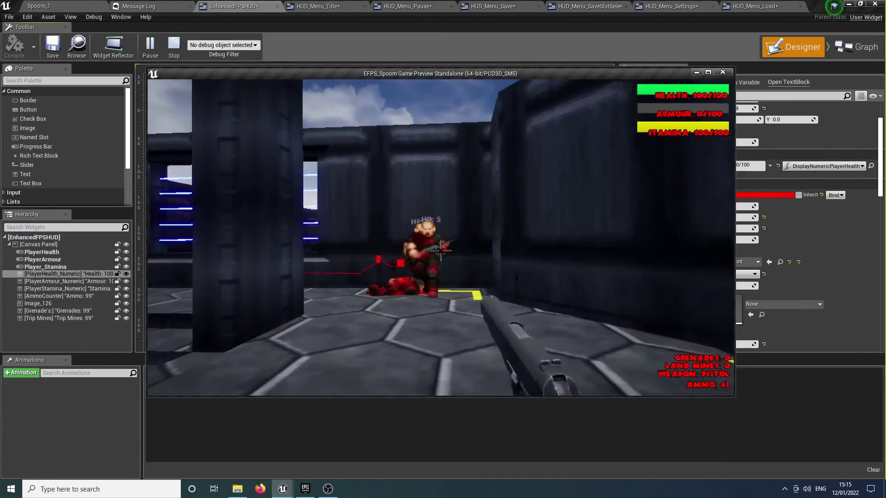
{"action": "left_click", "coordinate": [441, 250]}
{"action": "left_click", "coordinate": [440, 250]}
{"action": "left_click", "coordinate": [440, 250]}
{"action": "left_click", "coordinate": [441, 250]}
{"action": "left_click", "coordinate": [440, 250]}
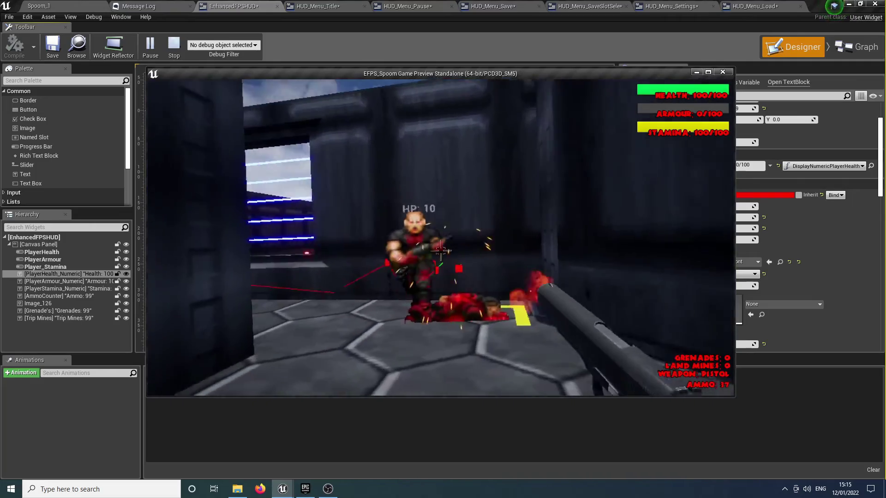
{"action": "left_click", "coordinate": [441, 250]}
{"action": "left_click", "coordinate": [441, 251]}
{"action": "left_click", "coordinate": [441, 251]}
{"action": "left_click", "coordinate": [441, 250]}
{"action": "left_click", "coordinate": [440, 251]}
{"action": "left_click", "coordinate": [441, 251]}
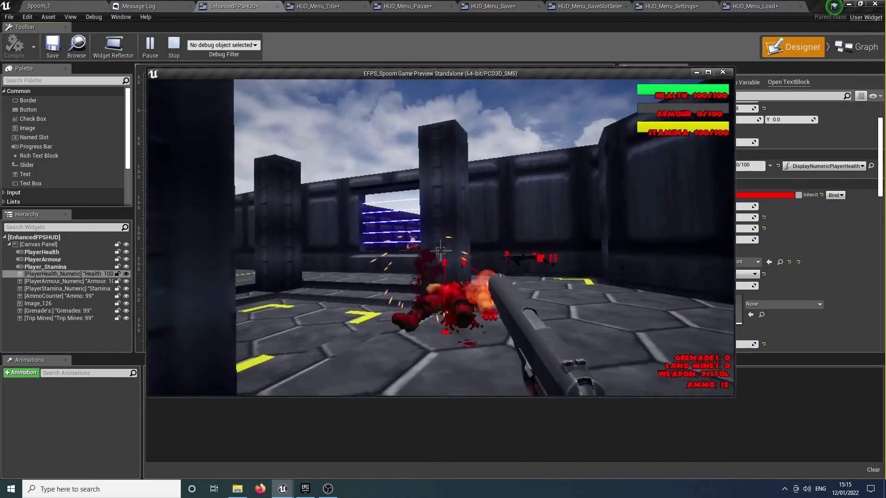
{"action": "left_click", "coordinate": [441, 251]}
Step: Collect the shotgun and its ammo, cross the green slime room and shoot the enemy above the ladder
{"action": "key", "text": "w"}
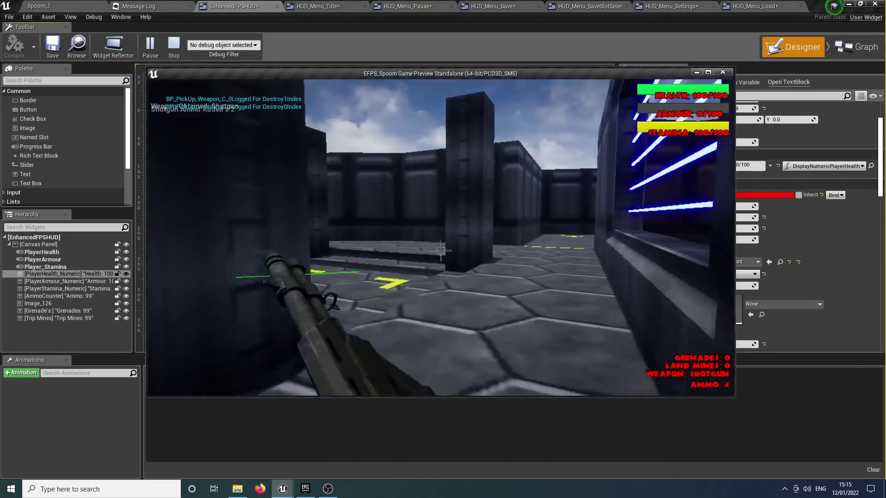
{"action": "key", "text": "w"}
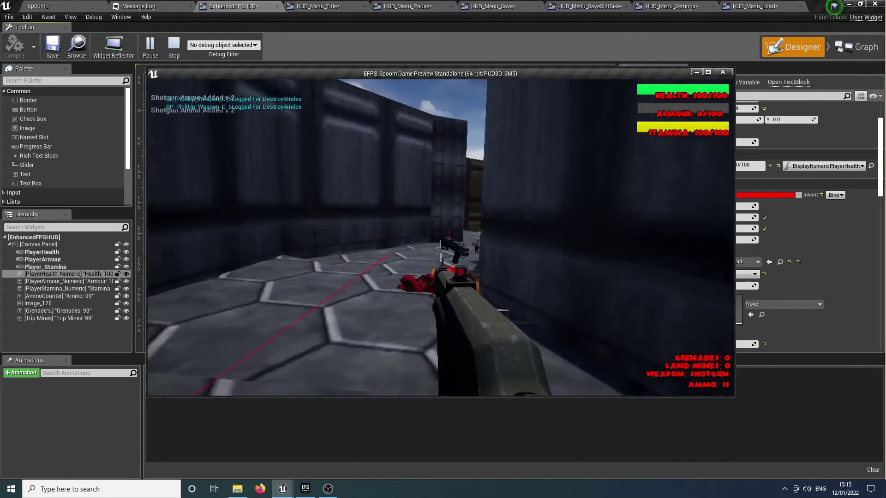
{"action": "key", "text": "w"}
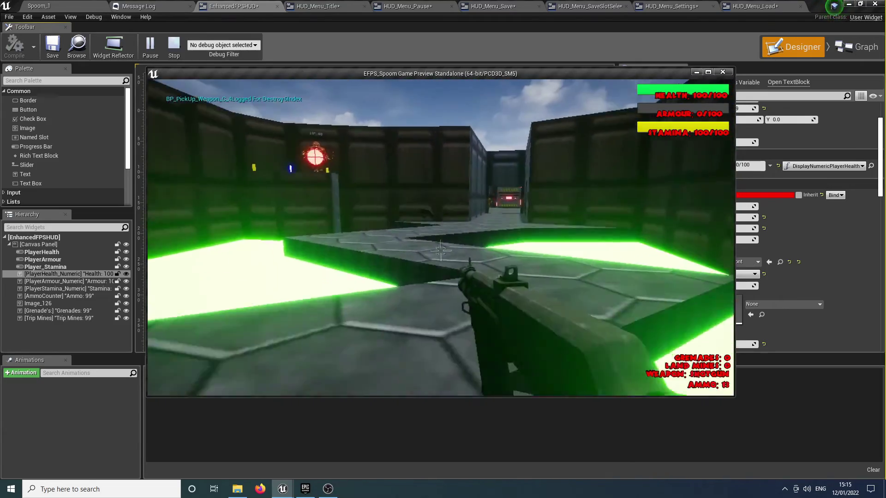
{"action": "key", "text": "w"}
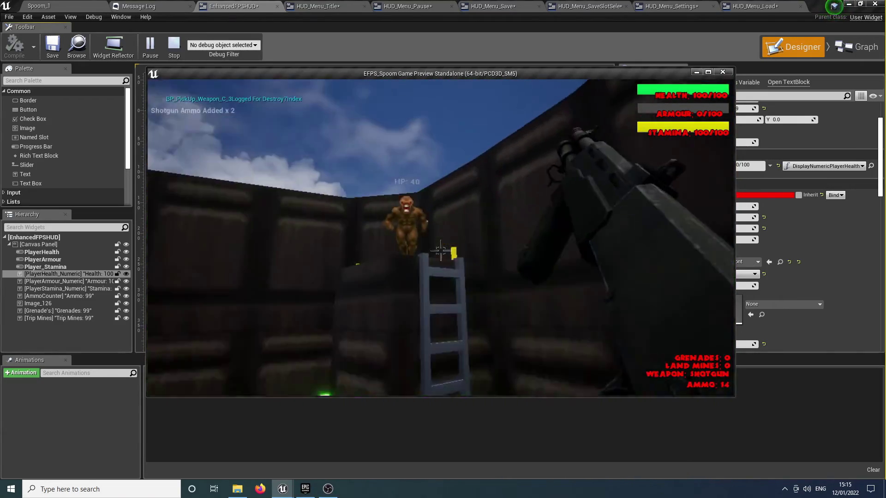
{"action": "left_click", "coordinate": [440, 250]}
{"action": "left_click", "coordinate": [441, 250]}
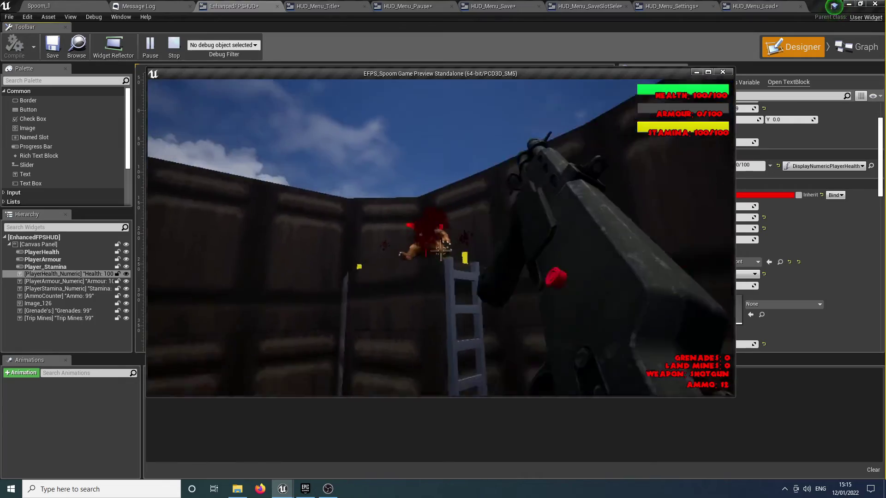
Step: Run through the corridors to the blue key door while checking the HUD texts, and exit the game preview
{"action": "key", "text": "w"}
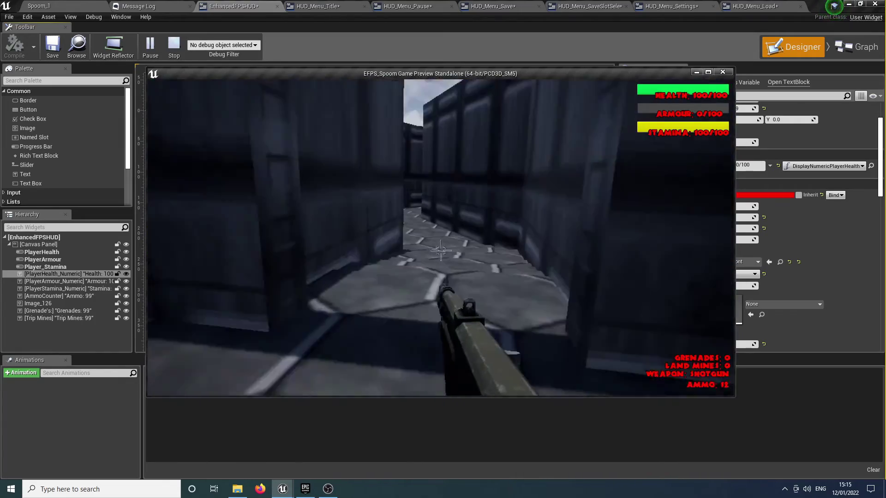
{"action": "key", "text": "w"}
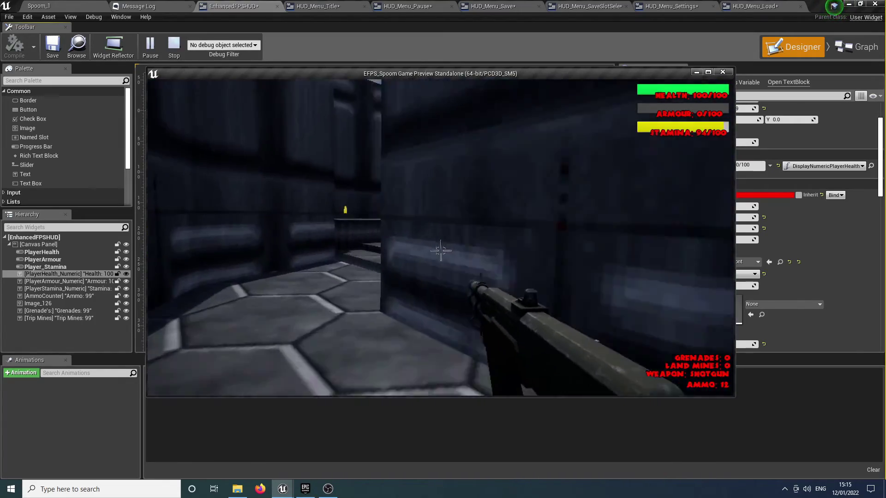
{"action": "key", "text": "w"}
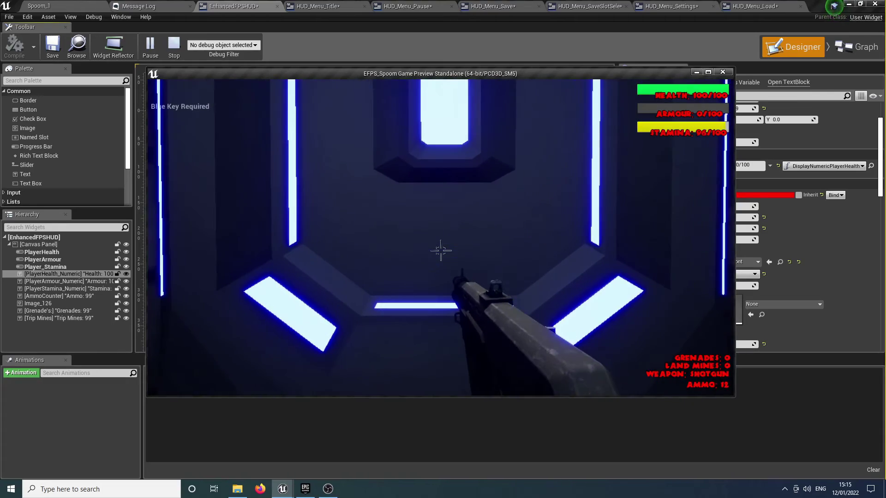
{"action": "key", "text": "w"}
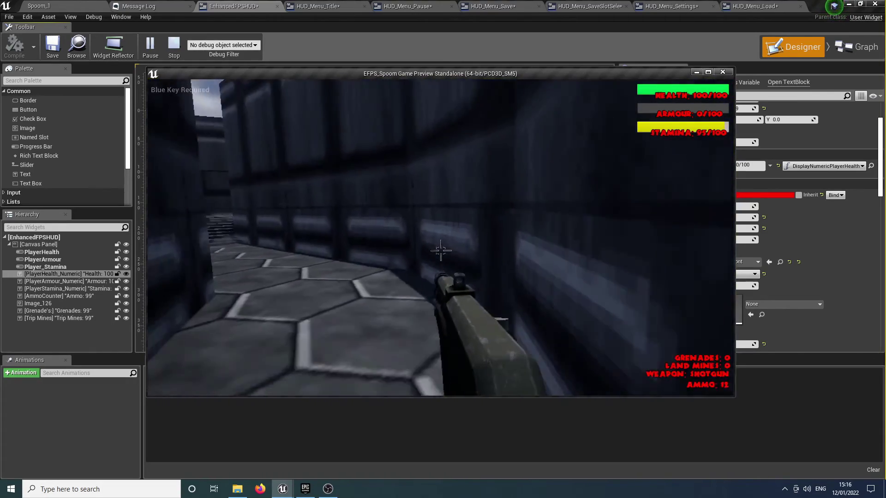
{"action": "key", "text": "w"}
{"action": "key", "text": "Escape"}
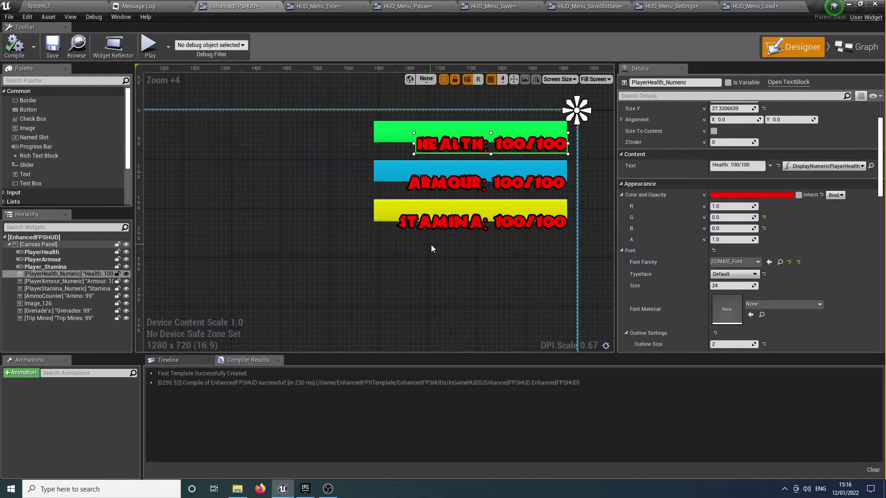
Step: Delete the PlayerHealth, PlayerArmour and Player_Stamina progress bars from the HUD canvas
{"action": "scroll", "coordinate": [432, 247], "scroll_direction": "down", "scroll_amount": 6}
{"action": "right_click_drag", "start_coordinate": [461, 203], "coordinate": [487, 194]}
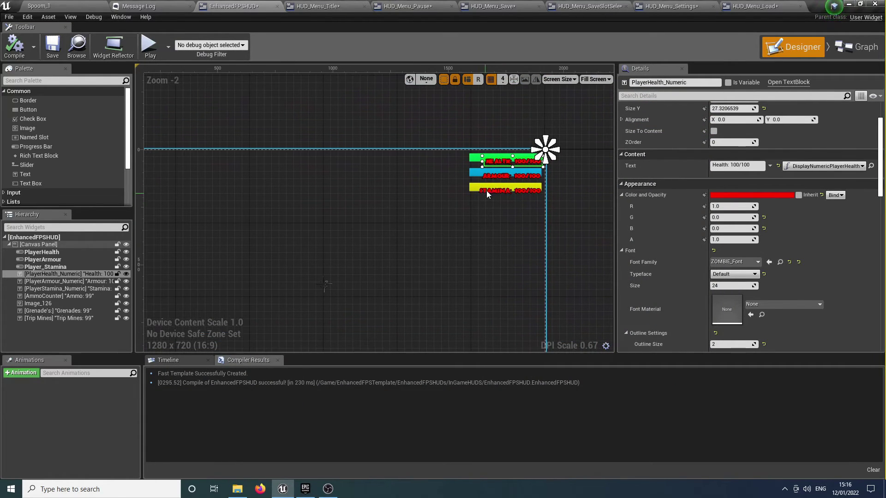
{"action": "left_click", "coordinate": [472, 158]}
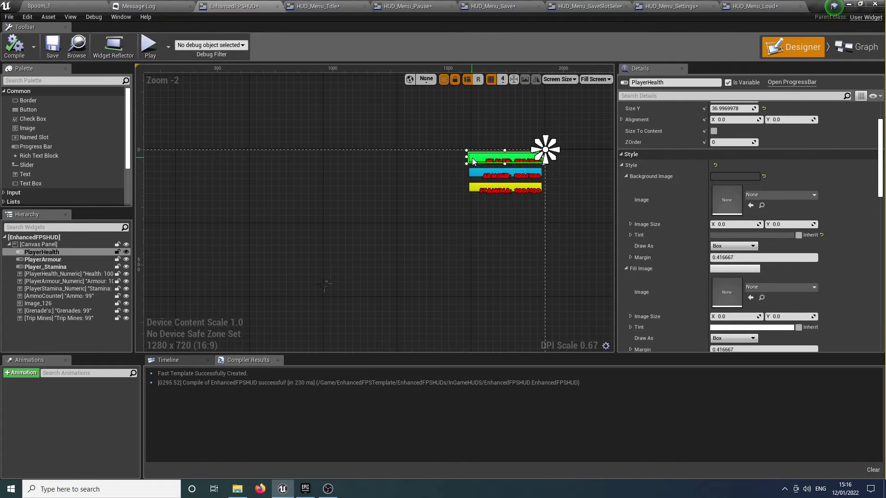
{"action": "key", "text": "Delete"}
{"action": "left_click", "coordinate": [471, 169]}
{"action": "key", "text": "Delete"}
{"action": "left_click", "coordinate": [472, 187]}
{"action": "key", "text": "Delete"}
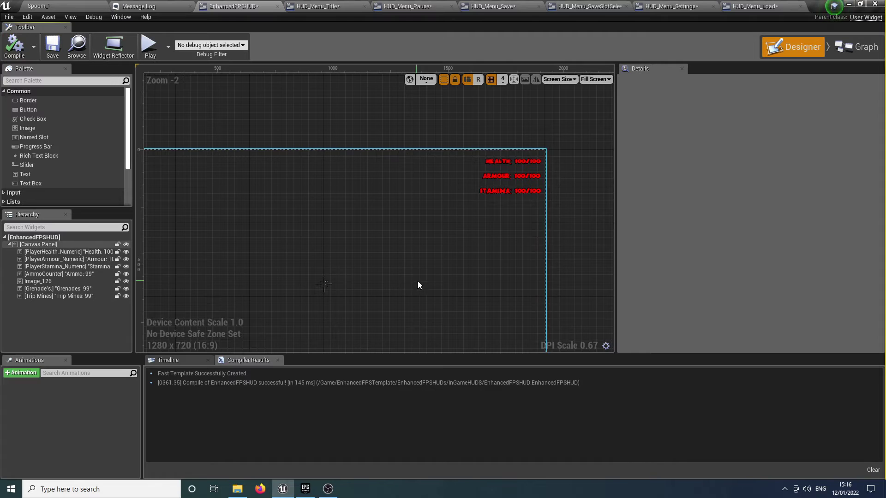
Step: Select the Health, Armour and Stamina numeric texts together and move them down near the bottom edge of the canvas
{"action": "left_click", "coordinate": [503, 164]}
{"action": "right_click_drag", "start_coordinate": [494, 189], "coordinate": [514, 159]}
{"action": "left_click", "coordinate": [527, 142], "text": "ctrl"}
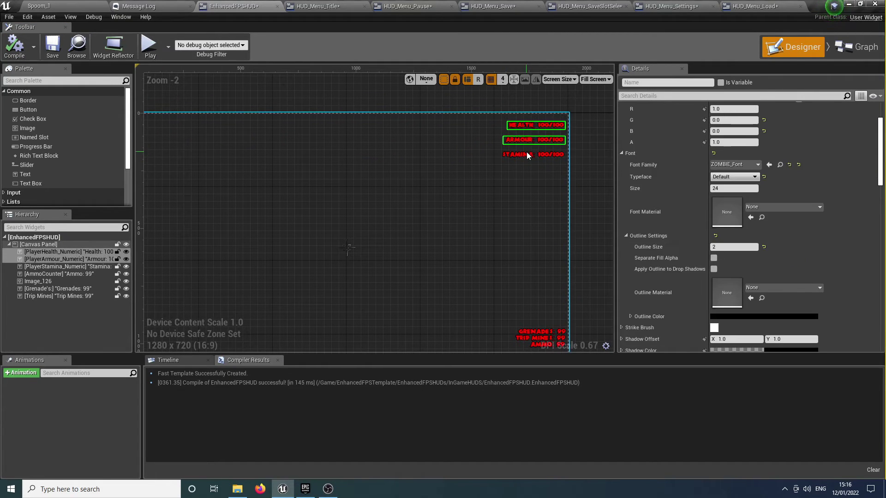
{"action": "left_click_drag", "start_coordinate": [526, 153], "coordinate": [382, 295]}
{"action": "right_click_drag", "start_coordinate": [502, 207], "coordinate": [567, 138]}
{"action": "scroll", "coordinate": [469, 223], "scroll_direction": "up", "scroll_amount": 4}
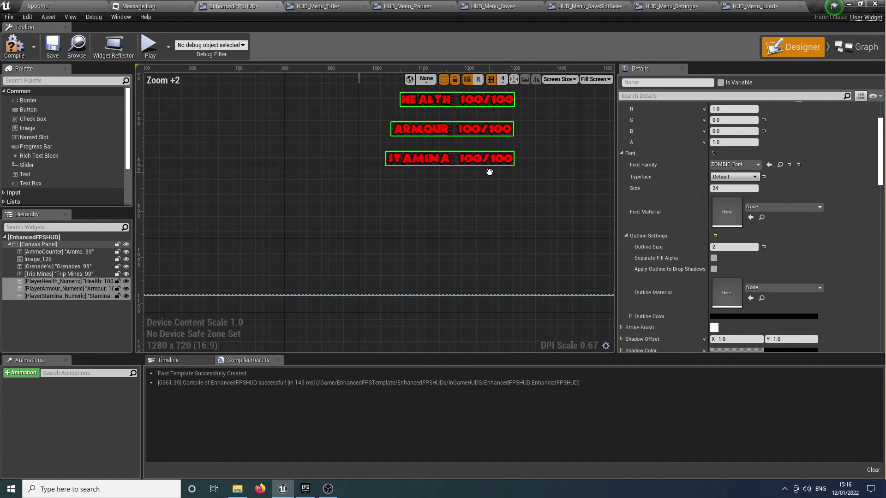
{"action": "left_click_drag", "start_coordinate": [500, 161], "coordinate": [484, 268]}
{"action": "right_click_drag", "start_coordinate": [483, 267], "coordinate": [515, 247]}
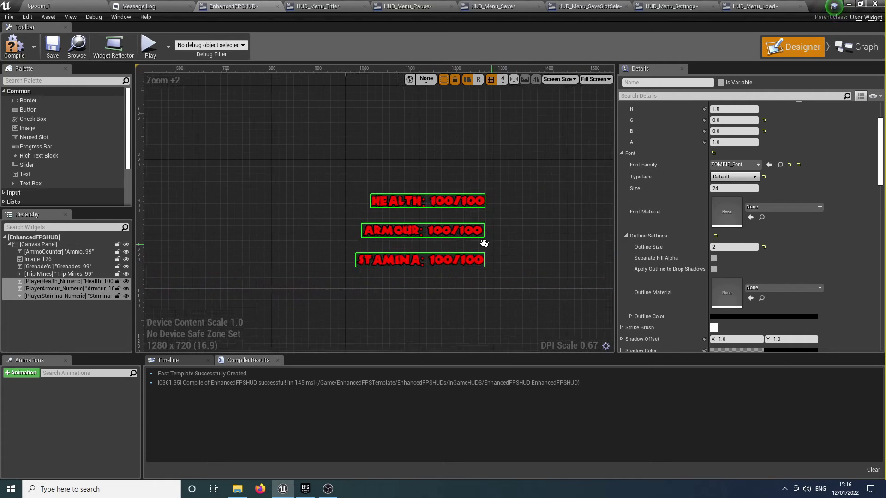
Step: Move the three selected stat texts across into the bottom-left corner of the canvas, with Stamina just above the bottom edge
{"action": "scroll", "coordinate": [469, 244], "scroll_direction": "down", "scroll_amount": 4}
{"action": "scroll", "coordinate": [463, 261], "scroll_direction": "up", "scroll_amount": 3}
{"action": "right_click_drag", "start_coordinate": [461, 290], "coordinate": [582, 208]}
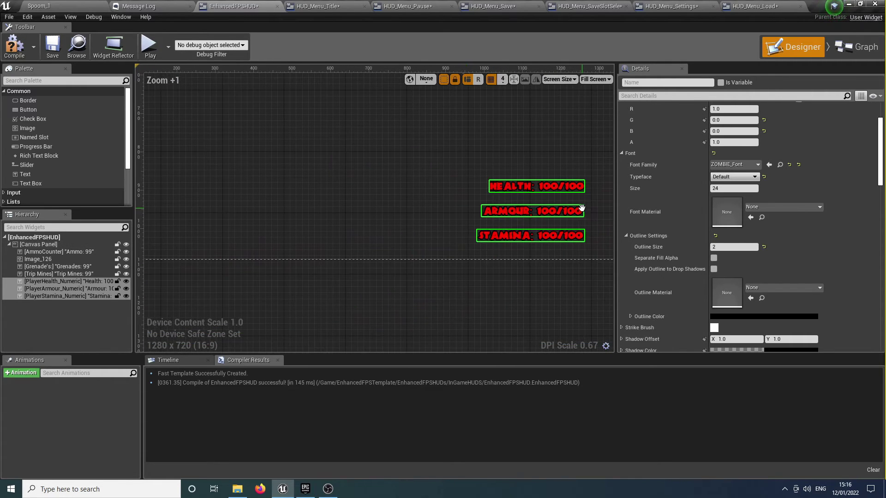
{"action": "left_click_drag", "start_coordinate": [278, 238], "coordinate": [260, 238]}
{"action": "right_click_drag", "start_coordinate": [259, 237], "coordinate": [556, 236]}
{"action": "mouse_move", "coordinate": [515, 239]}
{"action": "left_mouse_down"}
{"action": "mouse_move", "coordinate": [505, 243]}
{"action": "mouse_move", "coordinate": [510, 252]}
{"action": "left_mouse_up"}
Step: Set the anchors of the three selected stat texts to the bottom-left corner of the canvas
{"action": "scroll", "coordinate": [754, 250], "scroll_direction": "down", "scroll_amount": 5}
{"action": "scroll", "coordinate": [737, 229], "scroll_direction": "down", "scroll_amount": 2}
{"action": "left_click", "coordinate": [733, 314]}
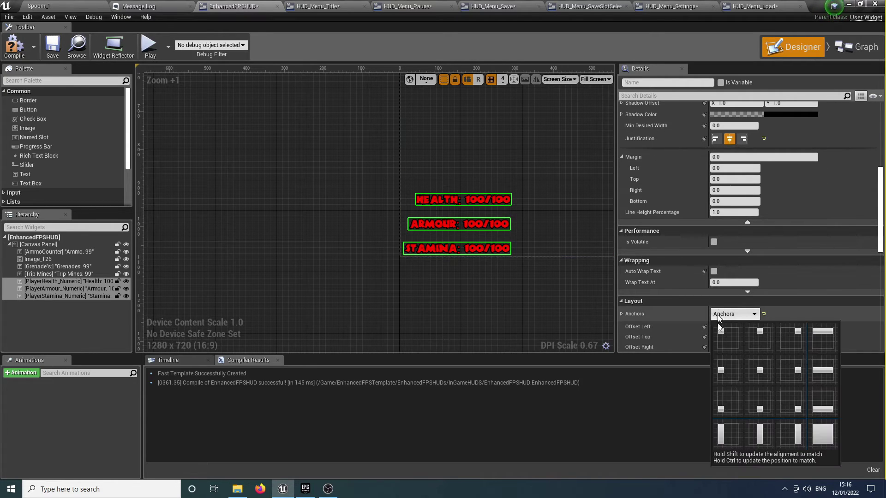
{"action": "left_click", "coordinate": [729, 395]}
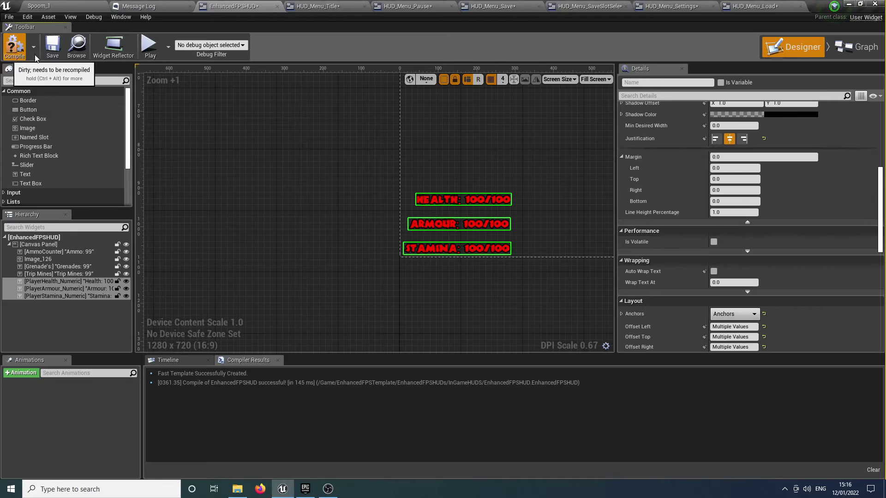
Step: Play-test the HUD with the stat texts at bottom left, shooting the soldiers in the starting room
{"action": "left_click", "coordinate": [151, 46]}
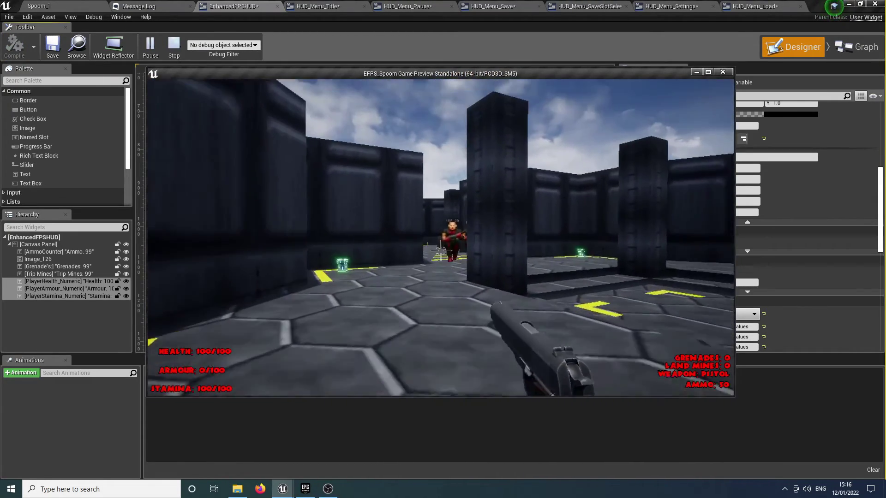
{"action": "left_click", "coordinate": [441, 251]}
{"action": "left_click", "coordinate": [441, 251]}
{"action": "left_click", "coordinate": [441, 251]}
{"action": "left_click", "coordinate": [440, 250]}
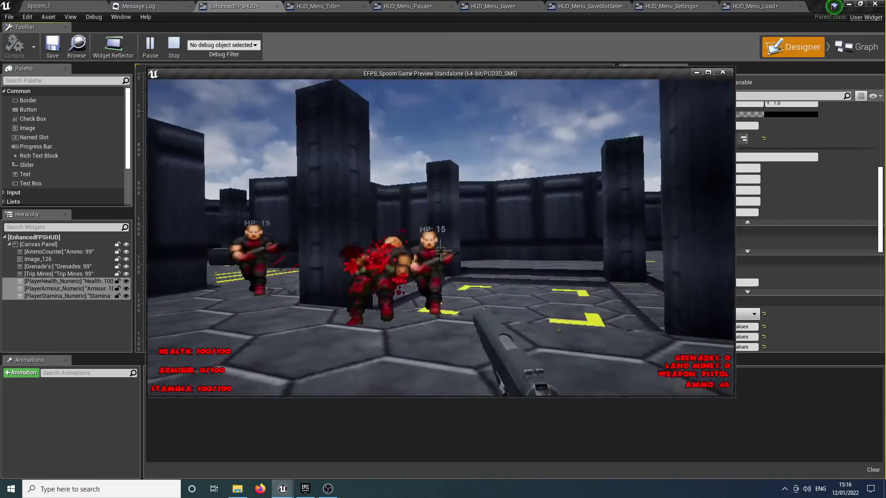
{"action": "left_click", "coordinate": [441, 250]}
{"action": "left_click", "coordinate": [441, 250]}
{"action": "left_click", "coordinate": [440, 251]}
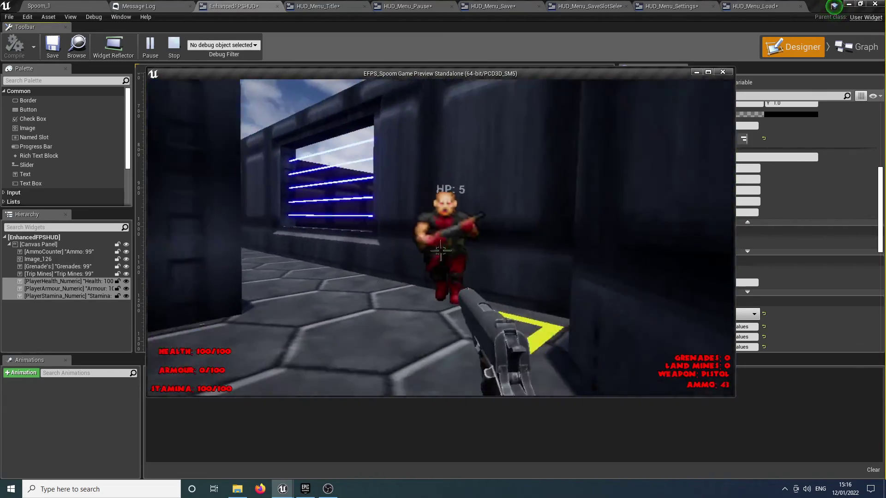
{"action": "left_click", "coordinate": [440, 250]}
{"action": "left_click", "coordinate": [441, 250]}
{"action": "left_click", "coordinate": [441, 251]}
{"action": "left_click", "coordinate": [441, 251]}
{"action": "left_click", "coordinate": [440, 250]}
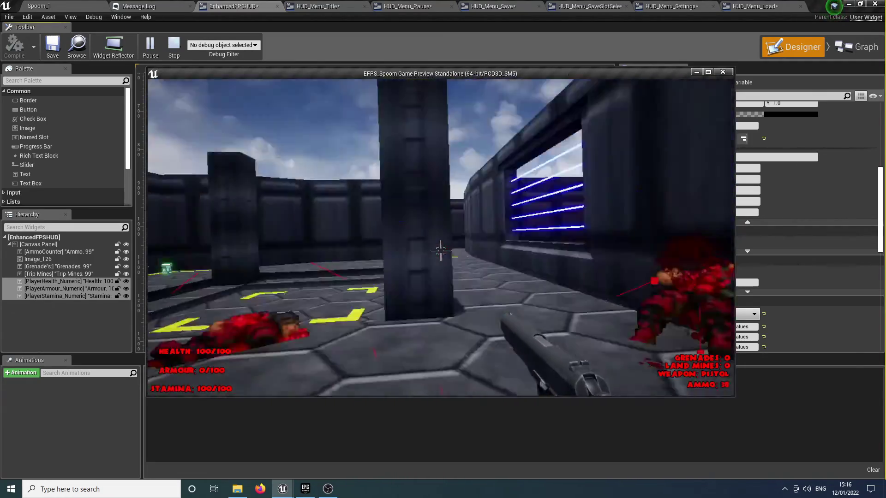
Step: Pick up the shotgun and its ammo while checking the relocated stat texts, and end the play test
{"action": "key", "text": "w"}
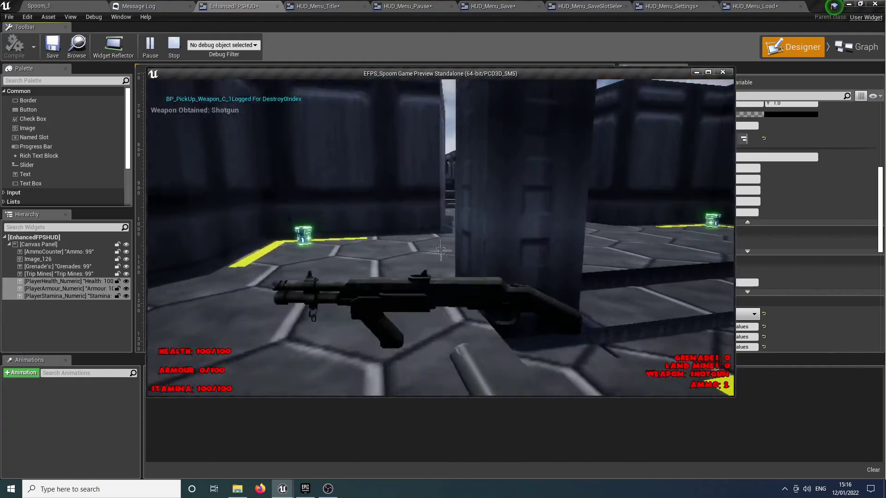
{"action": "key", "text": "w"}
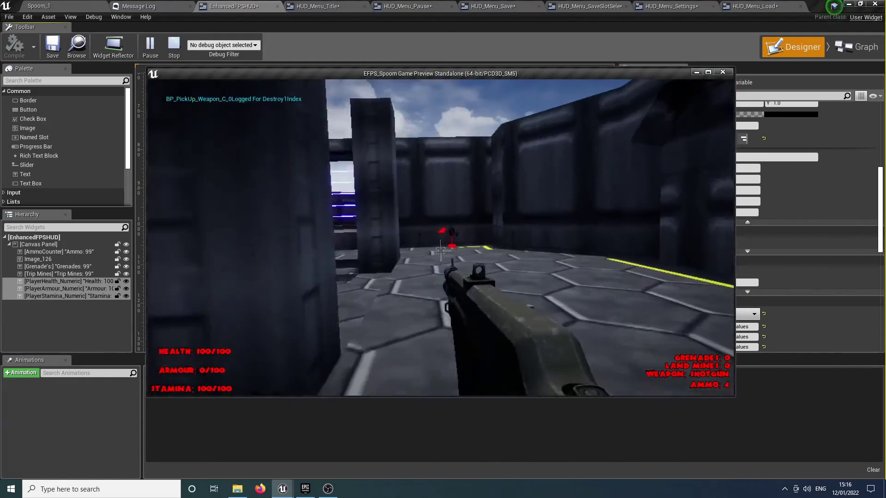
{"action": "key", "text": "w"}
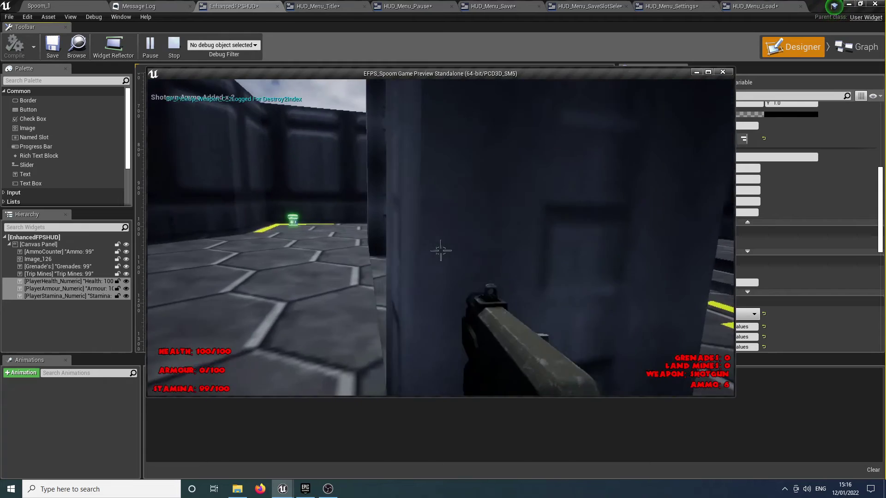
{"action": "key", "text": "Escape"}
Step: Nudge the Armour numeric text down so that it sits directly above the Stamina text
{"action": "scroll", "coordinate": [375, 194], "scroll_direction": "up", "scroll_amount": 4}
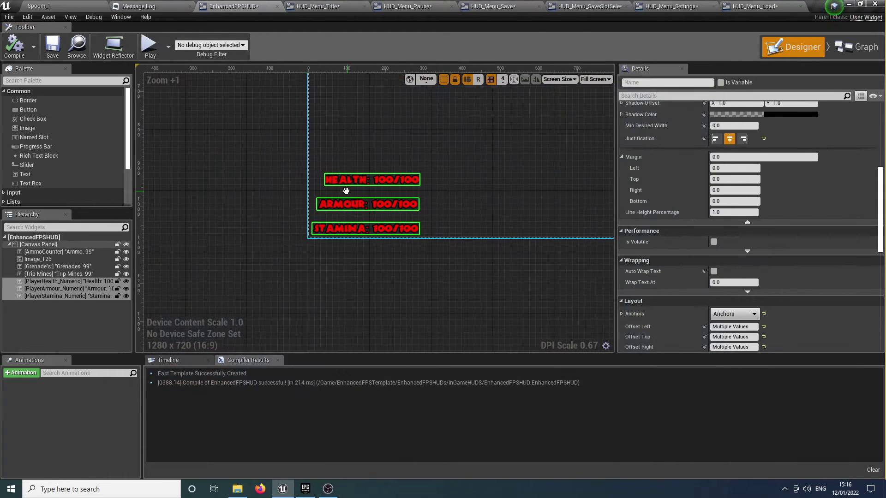
{"action": "left_click", "coordinate": [423, 244]}
{"action": "key", "text": "Down"}
{"action": "key", "text": "Down"}
{"action": "key", "text": "Down"}
{"action": "key", "text": "Down"}
{"action": "key", "text": "Down"}
{"action": "key", "text": "Down"}
{"action": "key", "text": "Down"}
{"action": "key", "text": "Down"}
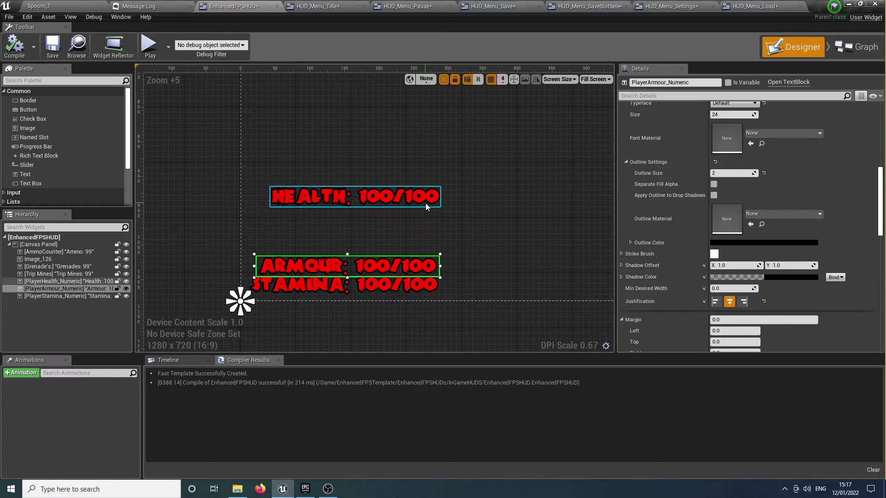
Step: Nudge the Health numeric text down and slightly left so that it sits directly above the Armour text, and deselect it
{"action": "left_click", "coordinate": [425, 203]}
{"action": "key", "text": "Down"}
{"action": "key", "text": "Down"}
{"action": "key", "text": "Down"}
{"action": "key", "text": "Down"}
{"action": "key", "text": "Down"}
{"action": "key", "text": "Down"}
{"action": "key", "text": "Down"}
{"action": "key", "text": "Down"}
{"action": "key", "text": "Down"}
{"action": "key", "text": "Down"}
{"action": "key", "text": "Down"}
{"action": "key", "text": "Down"}
{"action": "key", "text": "Down"}
{"action": "key", "text": "Down"}
{"action": "key", "text": "Down"}
{"action": "key", "text": "Down"}
{"action": "key", "text": "Down"}
{"action": "key", "text": "Down"}
{"action": "key", "text": "Down"}
{"action": "key", "text": "Up"}
{"action": "key", "text": "Left"}
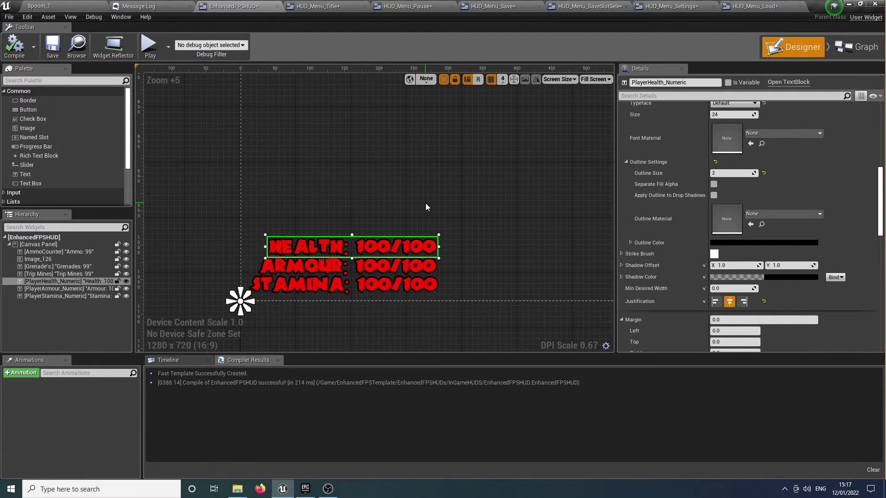
{"action": "left_click", "coordinate": [489, 223]}
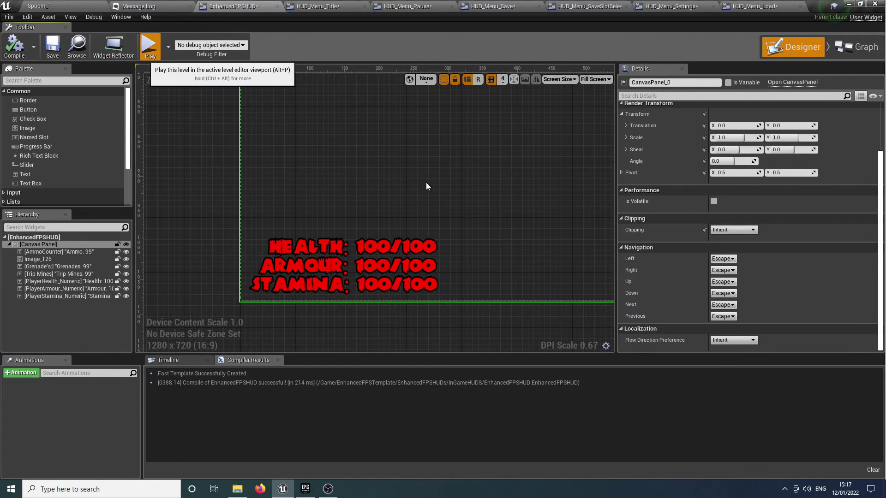
Step: Play-test the HUD with the tightly stacked stat texts, shooting the soldiers in the starting room with the pistol
{"action": "left_click", "coordinate": [149, 46]}
{"action": "key", "text": "Escape"}
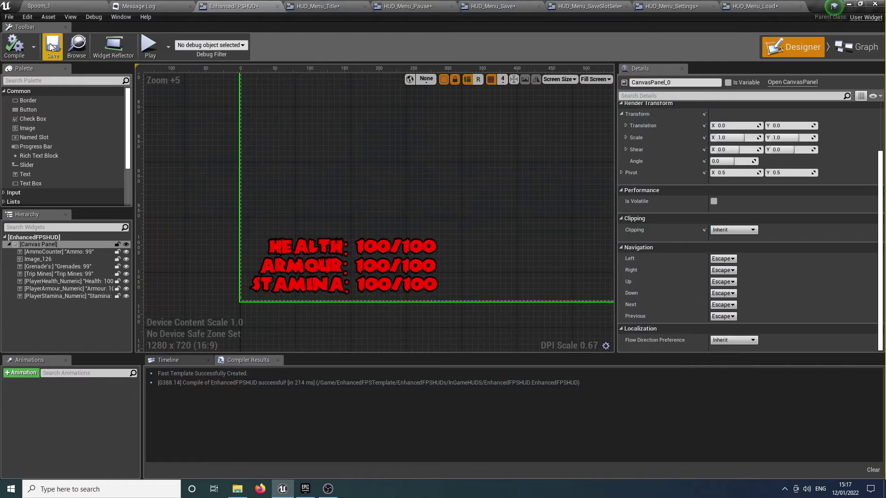
{"action": "left_click", "coordinate": [148, 48]}
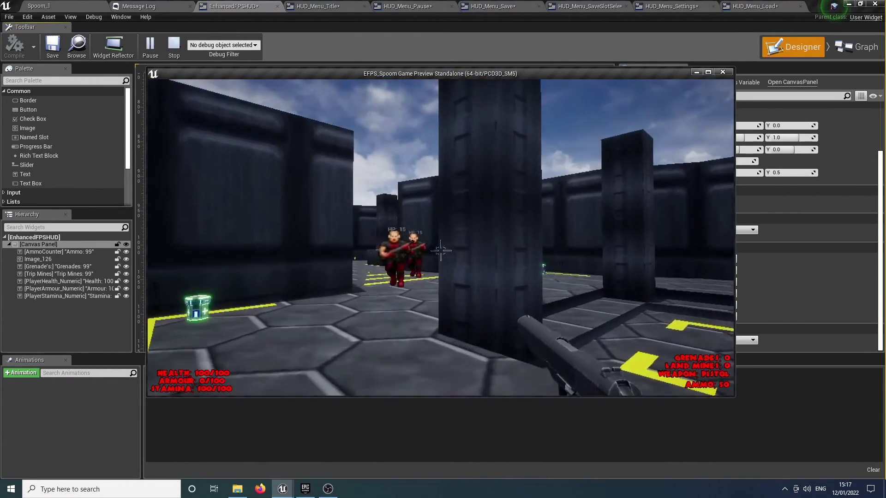
{"action": "left_click", "coordinate": [440, 251]}
{"action": "left_click", "coordinate": [440, 251]}
{"action": "left_click", "coordinate": [440, 250]}
{"action": "left_click", "coordinate": [440, 250]}
{"action": "left_click", "coordinate": [441, 251]}
{"action": "left_click", "coordinate": [441, 250]}
{"action": "left_click", "coordinate": [440, 250]}
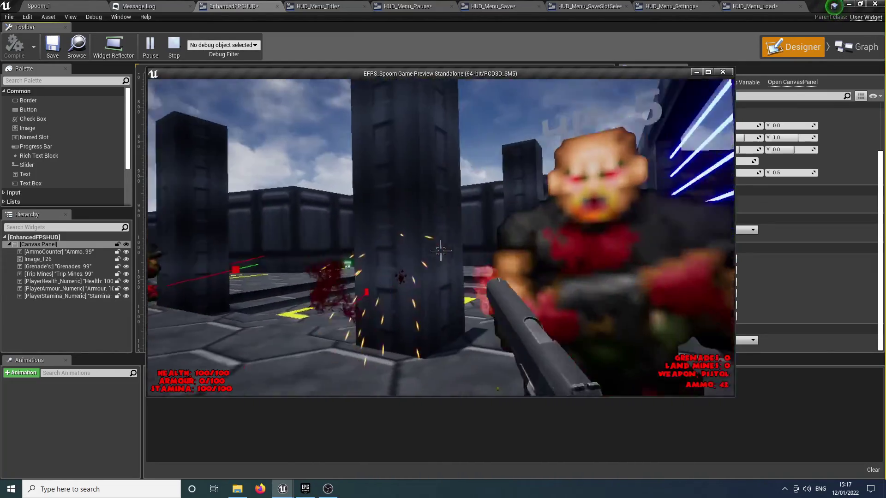
{"action": "left_click", "coordinate": [441, 250]}
{"action": "left_click", "coordinate": [440, 250]}
{"action": "left_click", "coordinate": [440, 251]}
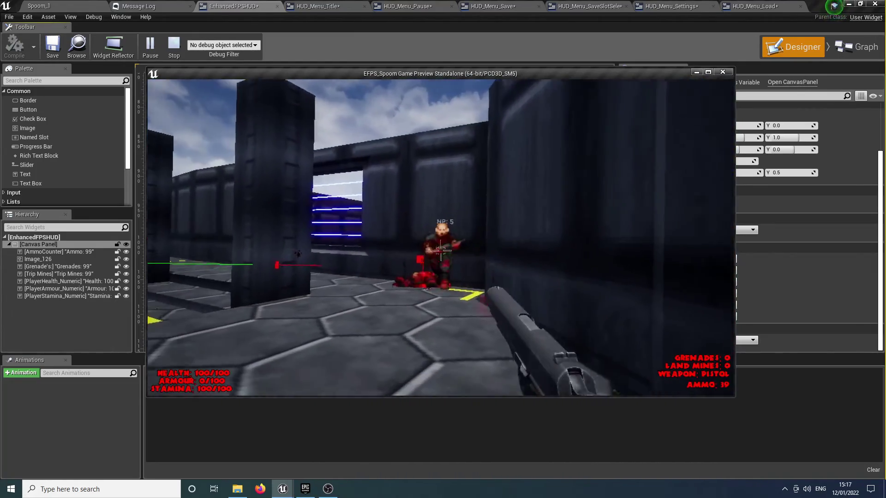
{"action": "left_click", "coordinate": [441, 251]}
{"action": "left_click", "coordinate": [440, 250]}
Step: Collect the dropped shotguns in the starting room and check the weapon and ammo texts
{"action": "key", "text": "w"}
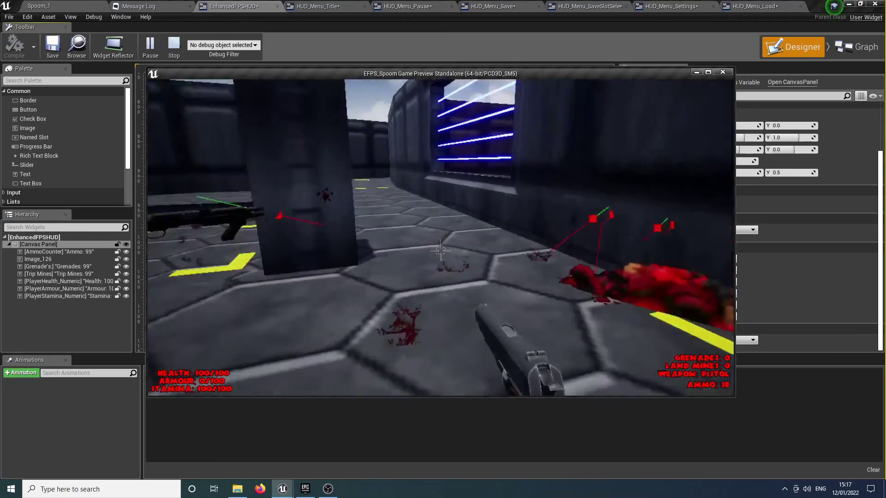
{"action": "key", "text": "w"}
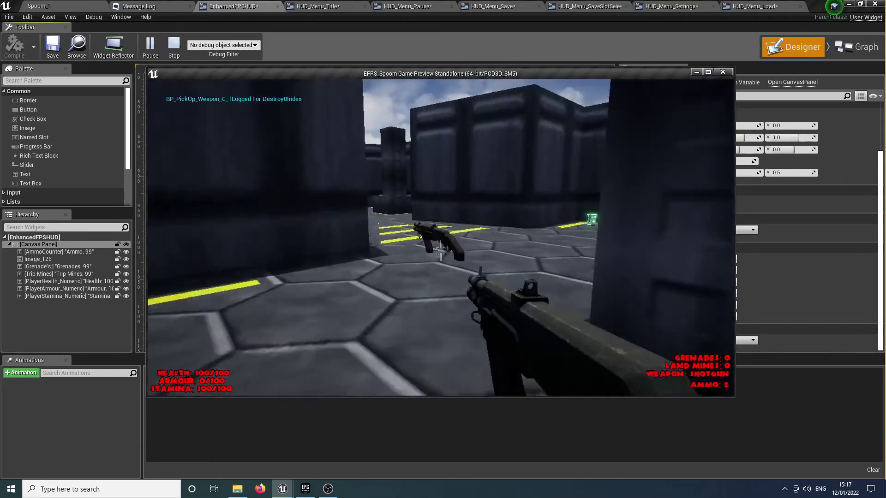
{"action": "key", "text": "w"}
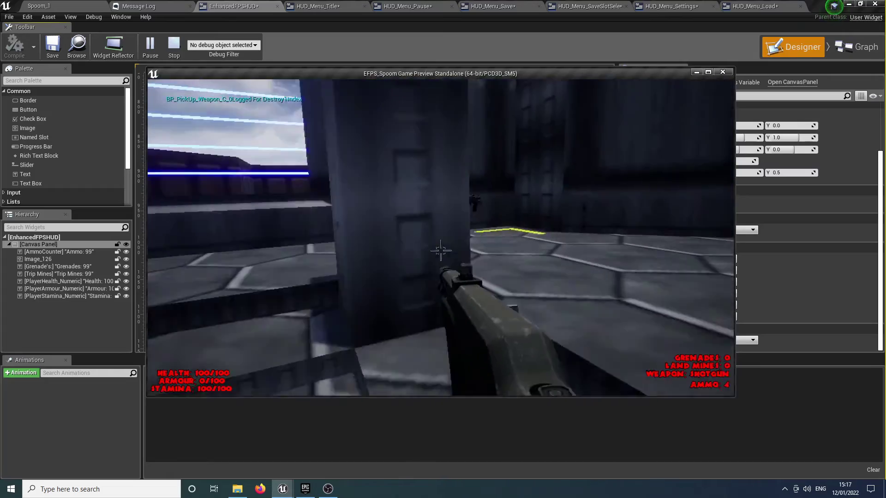
{"action": "key", "text": "w"}
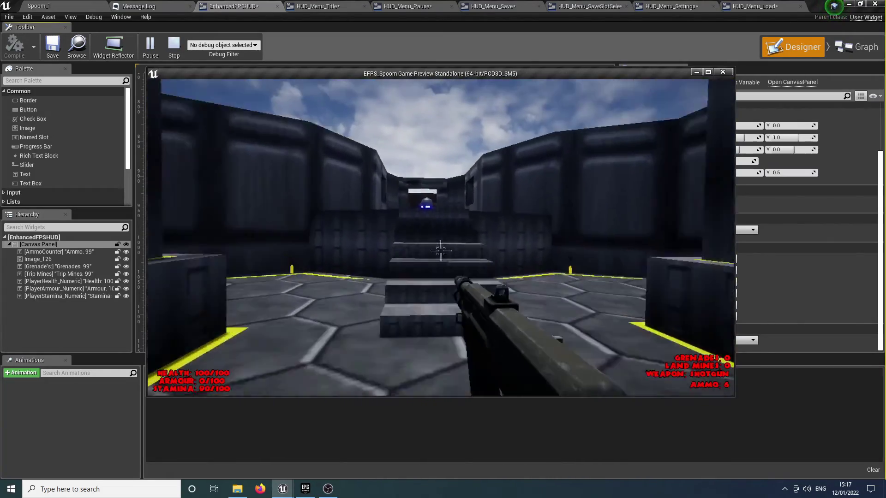
Step: Collect the armour at the top of the steps and run through the green-lit door and corridors, checking the Armour and Stamina texts
{"action": "key", "text": "w"}
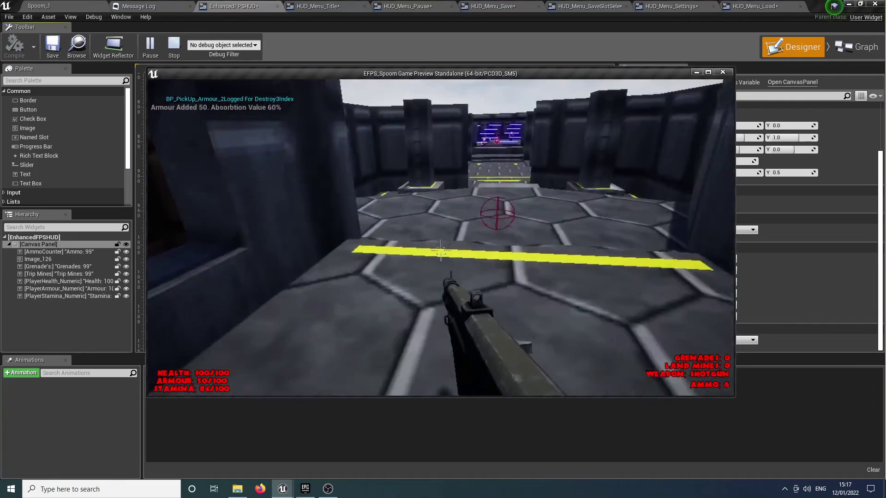
{"action": "key", "text": "w"}
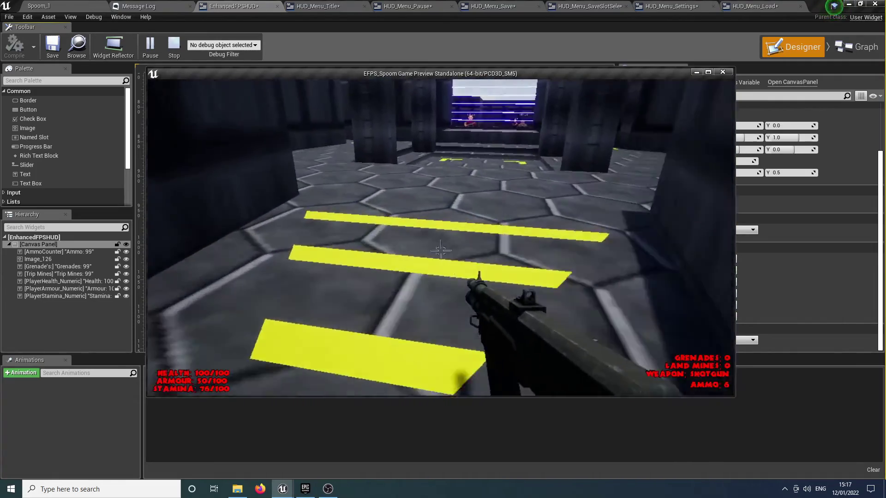
{"action": "key", "text": "w"}
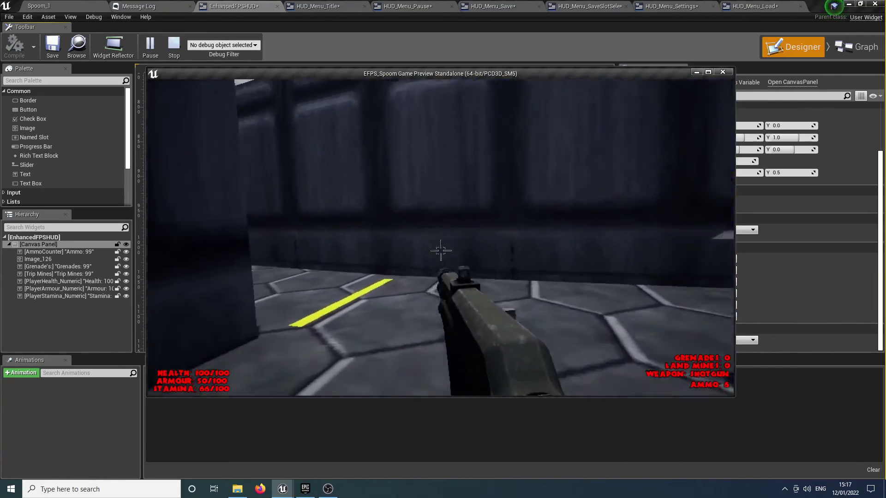
{"action": "key", "text": "w"}
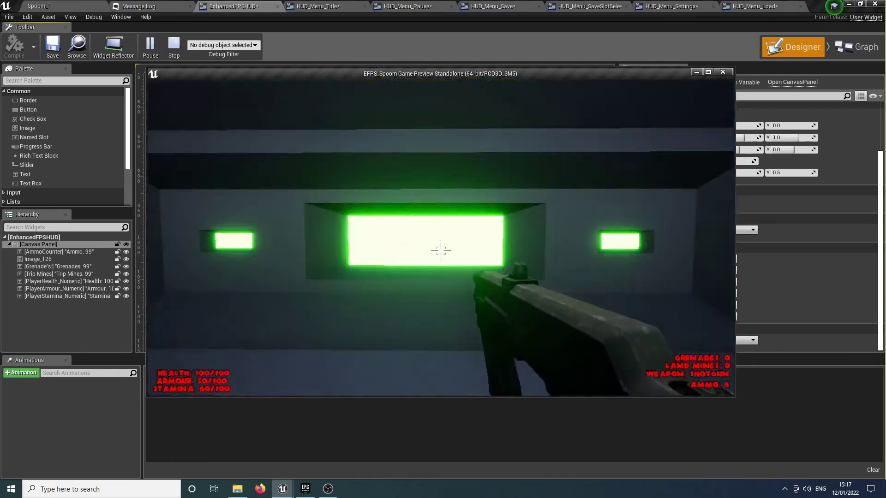
{"action": "key", "text": "w"}
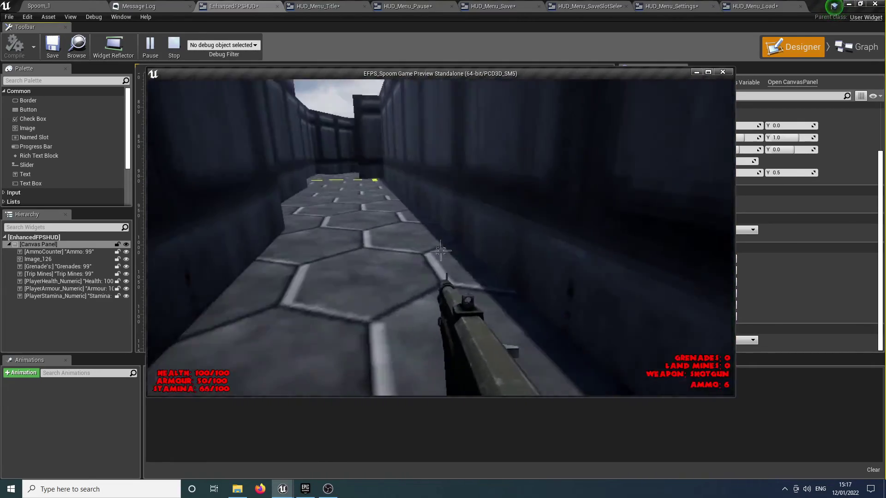
{"action": "key", "text": "w"}
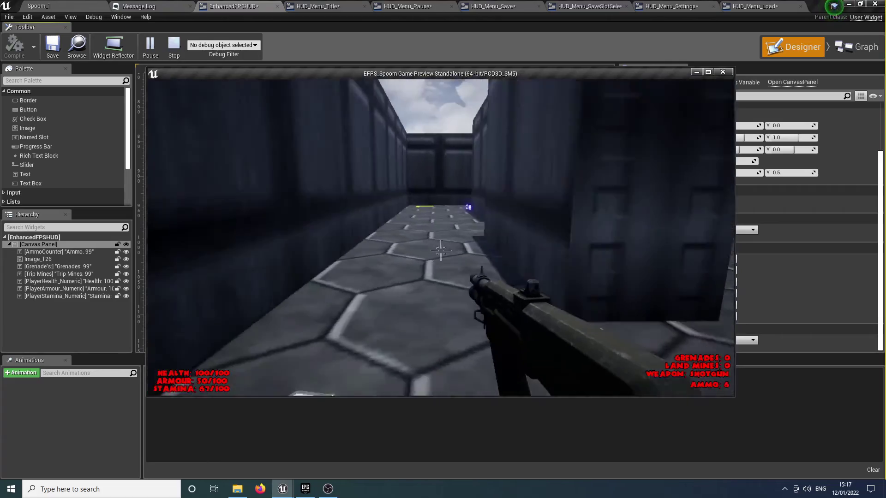
{"action": "key", "text": "w"}
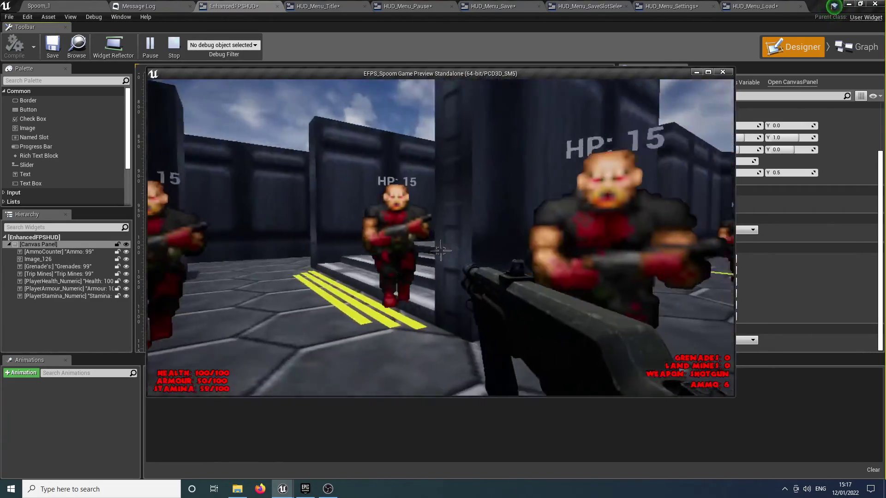
Step: Shoot the group of soldiers by the striped steps with the shotgun while checking the Health, Armour and Ammo texts
{"action": "left_click", "coordinate": [441, 250]}
{"action": "key", "text": "w"}
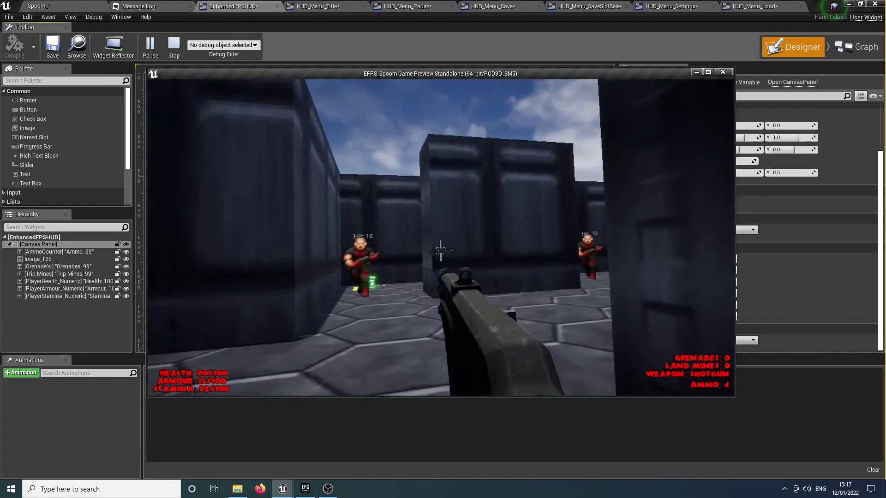
{"action": "left_click", "coordinate": [440, 250]}
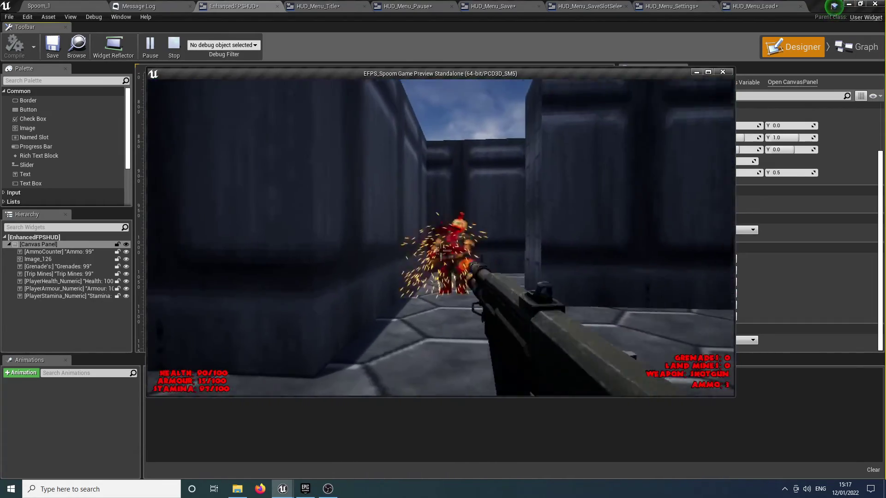
{"action": "left_click", "coordinate": [441, 249]}
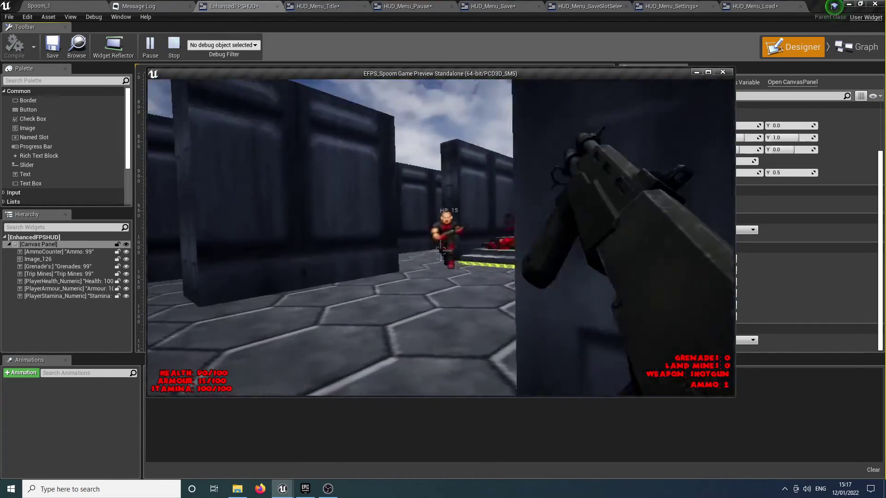
{"action": "left_click", "coordinate": [441, 250]}
{"action": "key", "text": "w"}
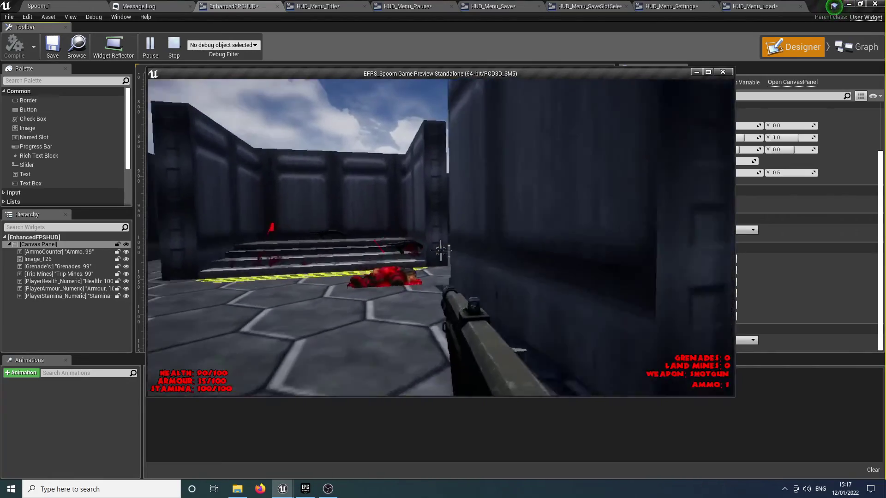
Step: Collect the shotguns dropped around the steps and the health pack in the corridor, checking the Ammo and Health texts
{"action": "key", "text": "w"}
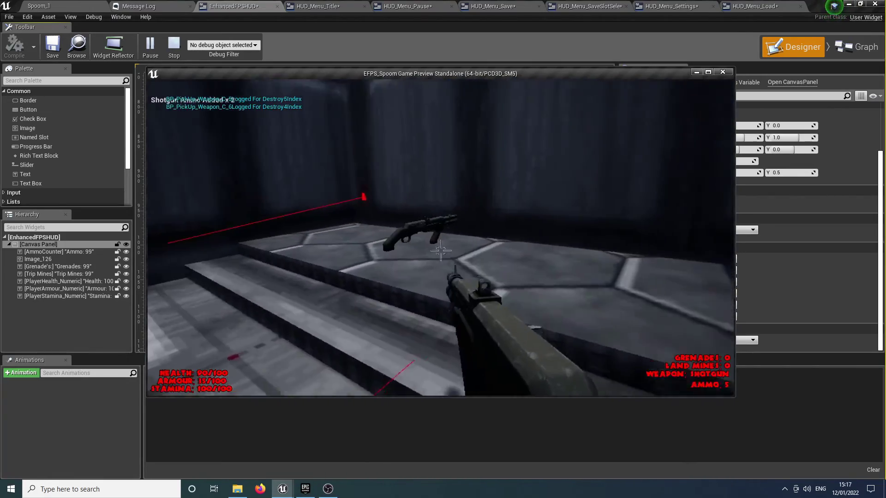
{"action": "key", "text": "w"}
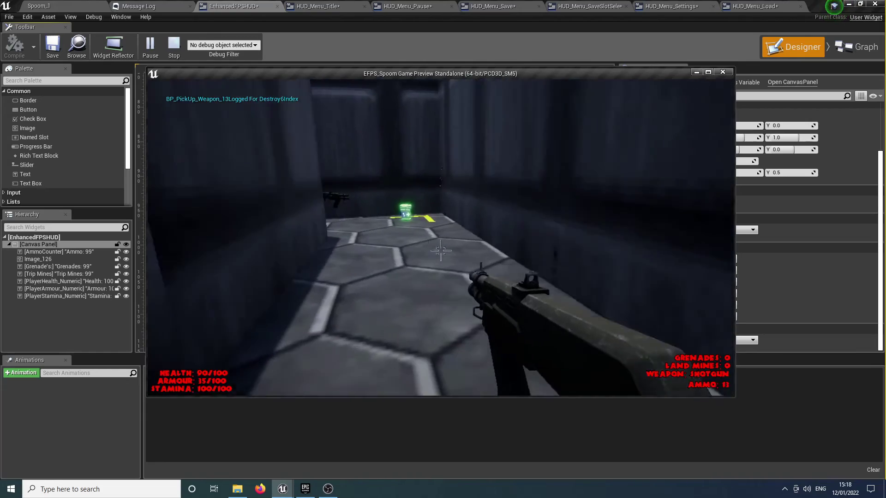
{"action": "key", "text": "w"}
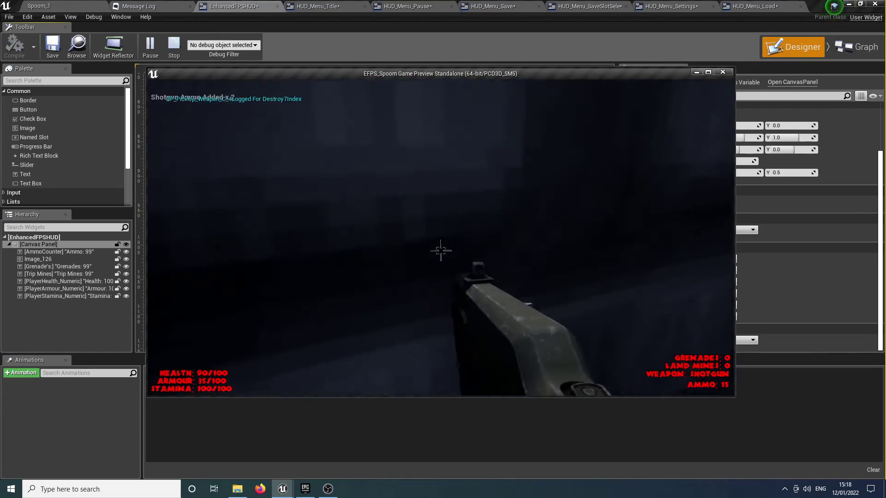
{"action": "key", "text": "w"}
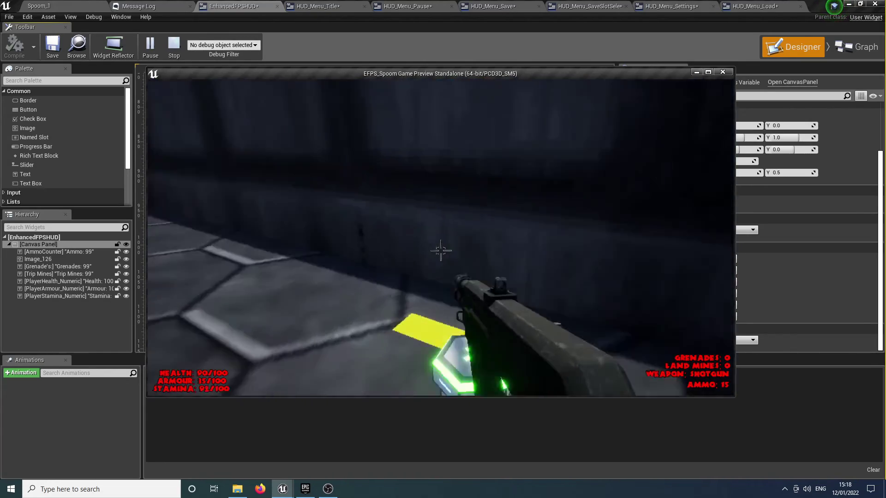
{"action": "key", "text": "w"}
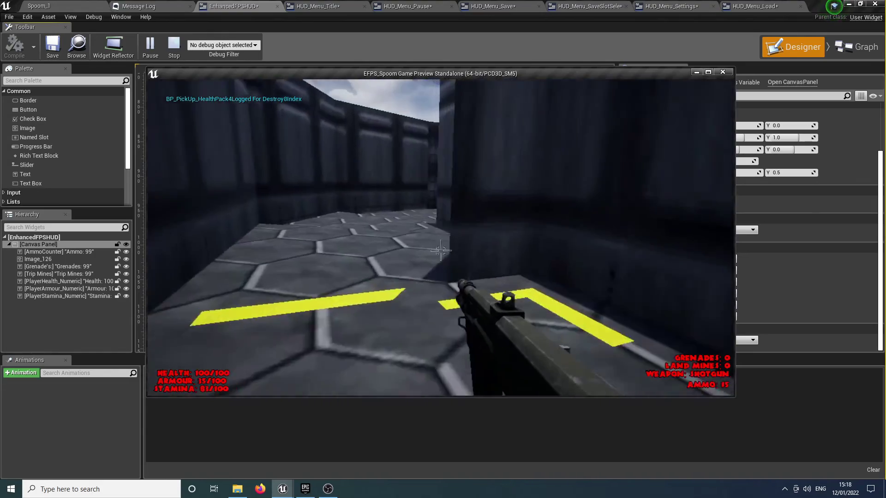
Step: Shoot the soldier in the long corridor and collect the row of blue health pickups and his dropped shotgun
{"action": "left_click", "coordinate": [440, 250]}
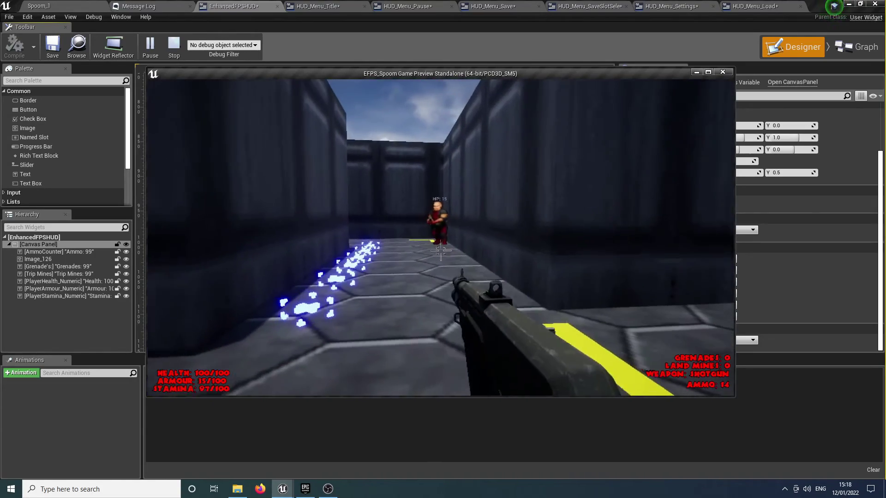
{"action": "left_click", "coordinate": [440, 250]}
{"action": "left_click", "coordinate": [442, 251]}
{"action": "key", "text": "w"}
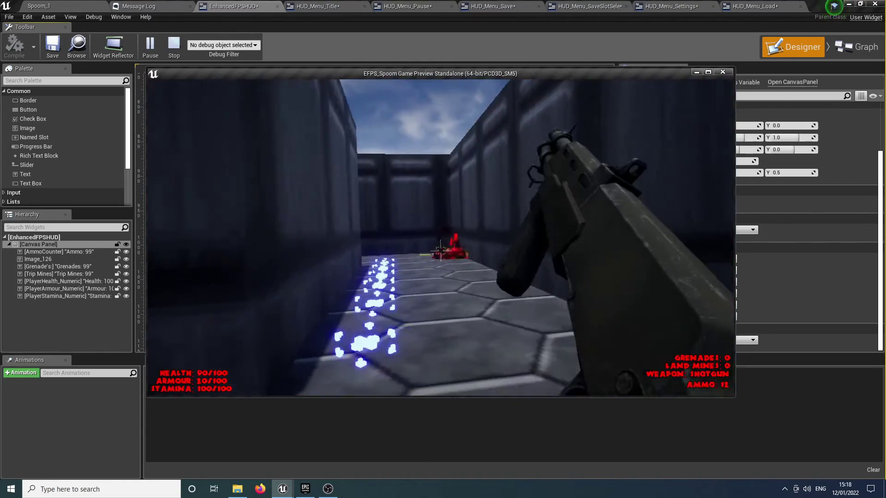
{"action": "key", "text": "w"}
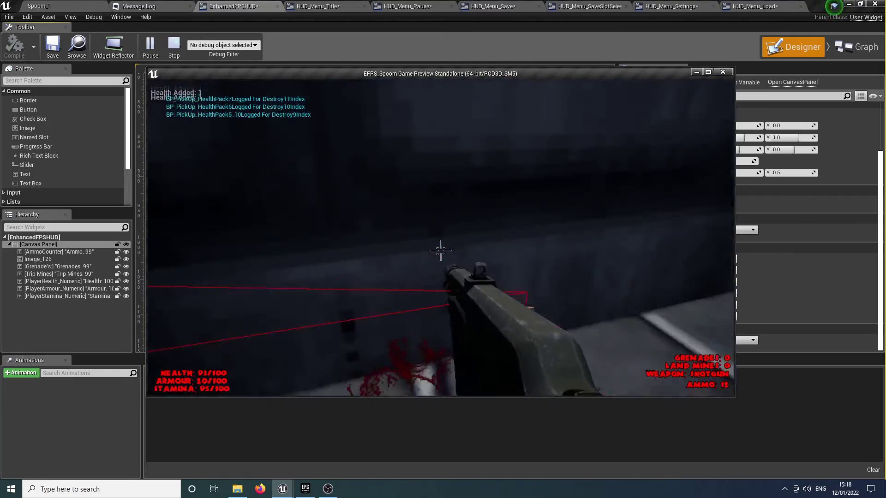
{"action": "key", "text": "w"}
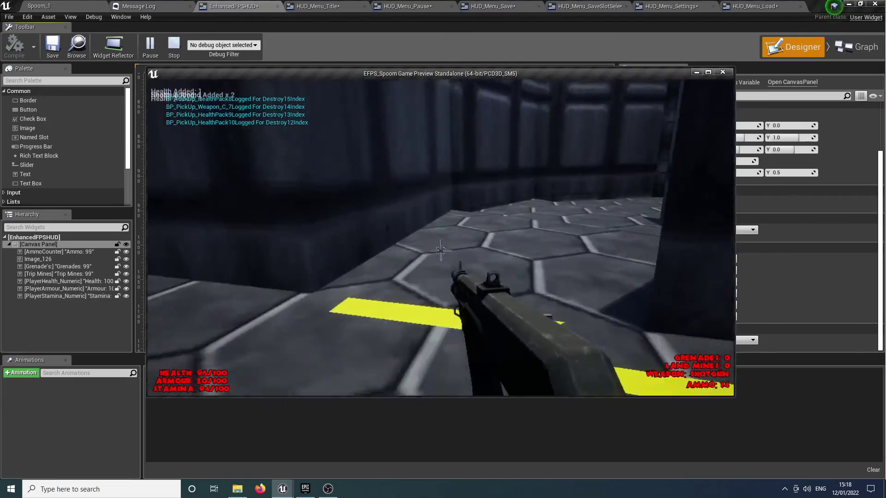
{"action": "key", "text": "w"}
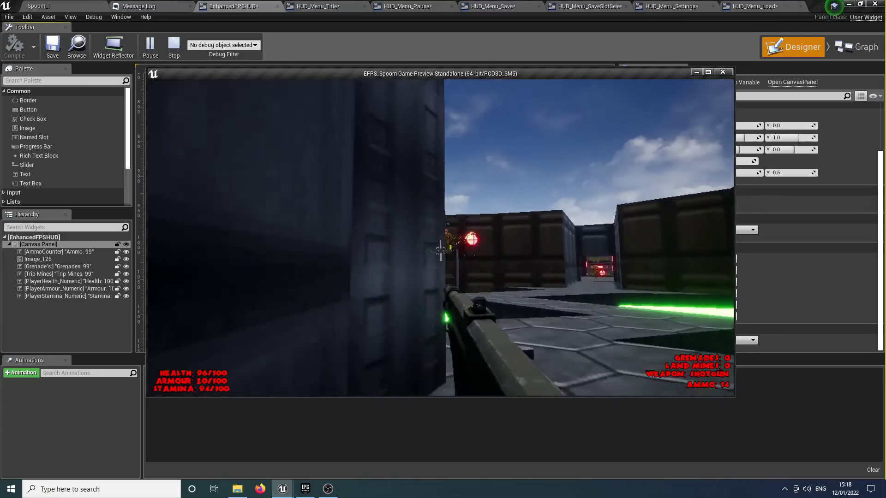
Step: Fight the fireball-throwing creatures around the green acid area with the shotgun while watching the HUD stat texts
{"action": "left_click", "coordinate": [441, 251]}
{"action": "key", "text": "w"}
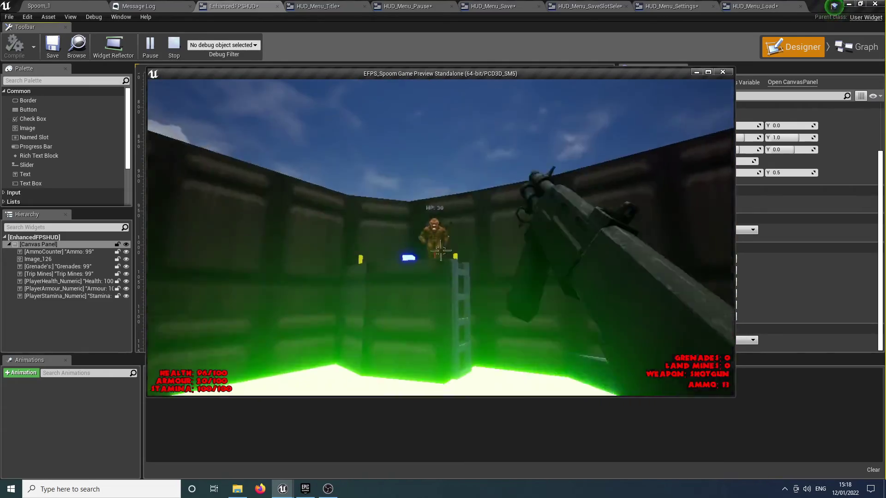
{"action": "key", "text": "w"}
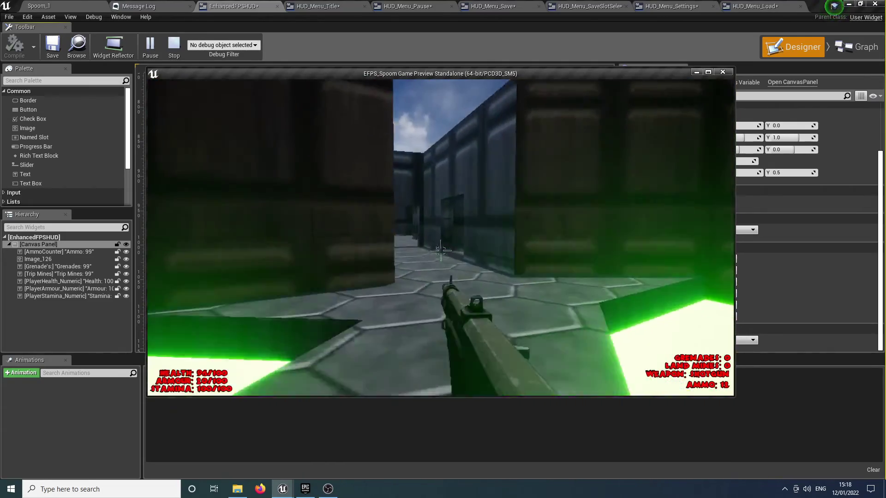
{"action": "left_click", "coordinate": [441, 250]}
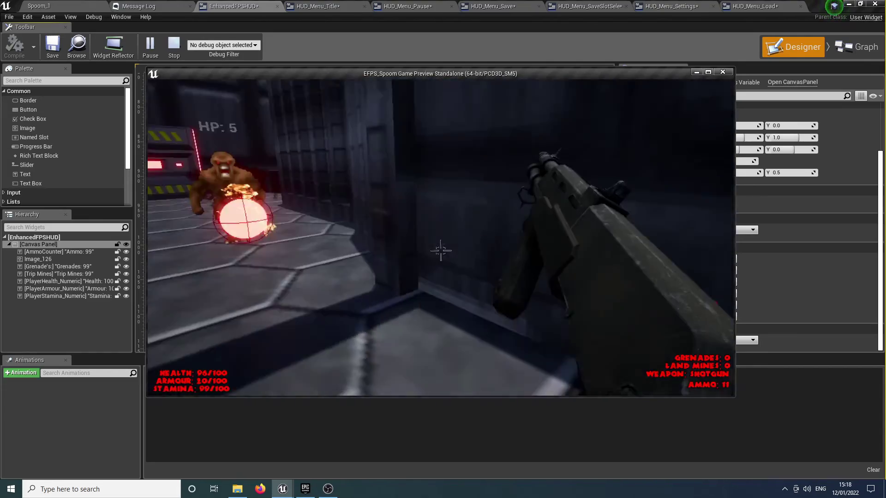
{"action": "key", "text": "w"}
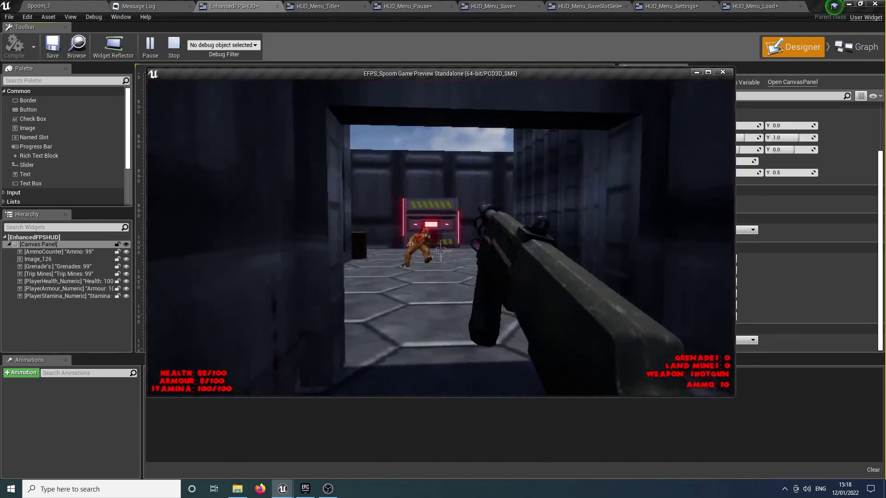
Step: Run through the doorway and along the curved corridor while checking the Stamina text, and end the play test
{"action": "key", "text": "w"}
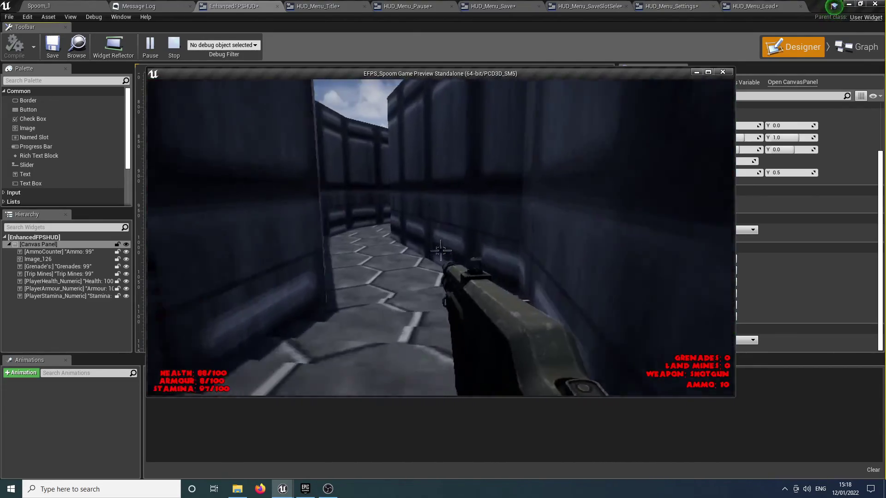
{"action": "key", "text": "w"}
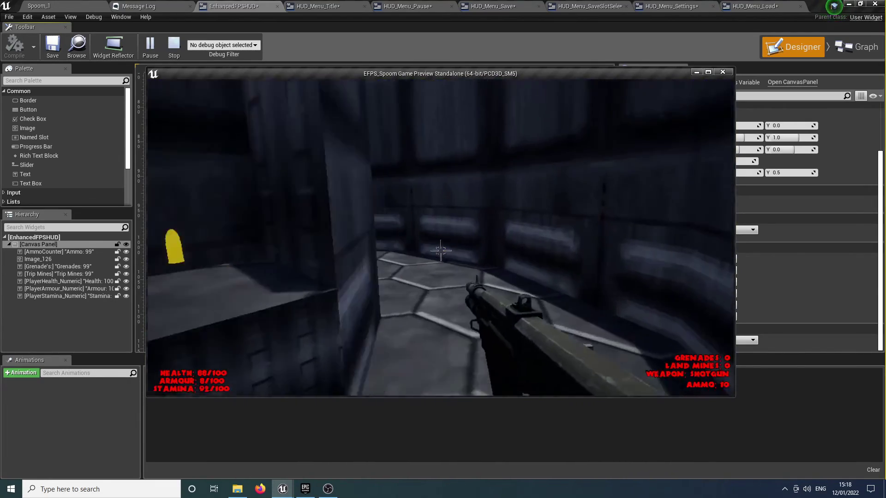
{"action": "key", "text": "Escape"}
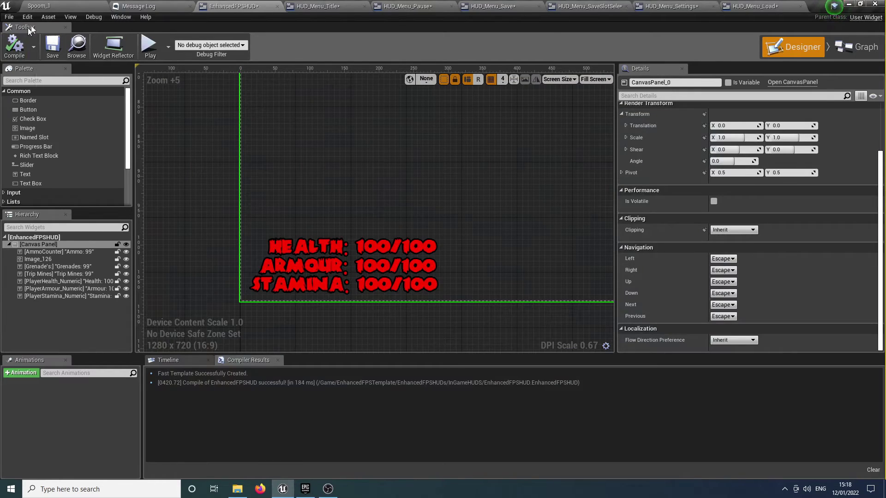
Step: Return to the Spoom_1 level editor and open the HUD_Element_GameOver widget from the InGameHUDS folder
{"action": "left_click", "coordinate": [54, 7]}
{"action": "right_click_drag", "start_coordinate": [484, 232], "coordinate": [409, 211]}
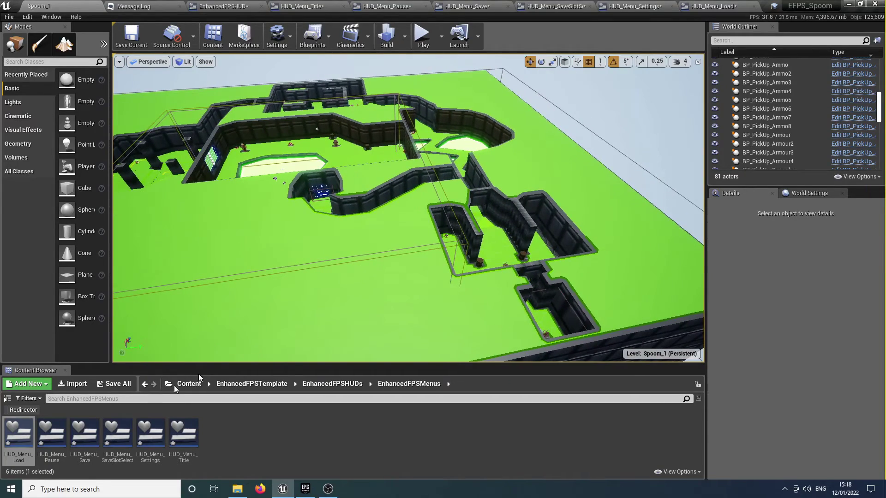
{"action": "left_click", "coordinate": [322, 385]}
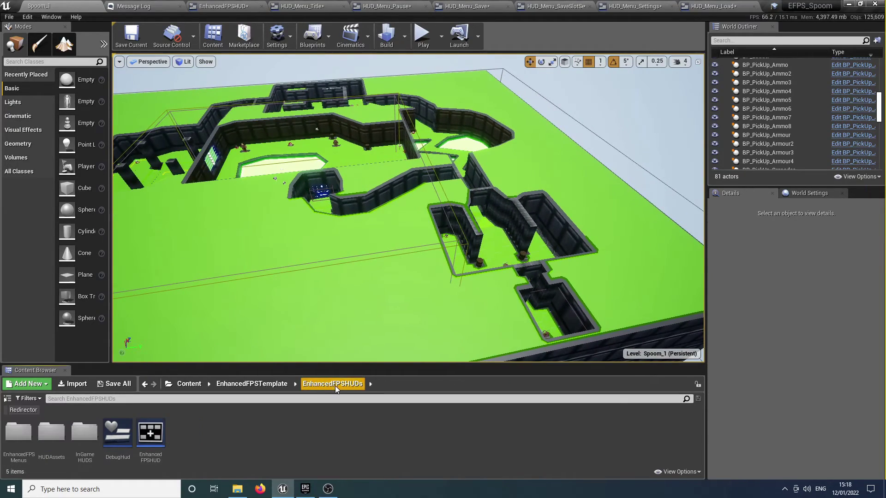
{"action": "double_click", "coordinate": [84, 434]}
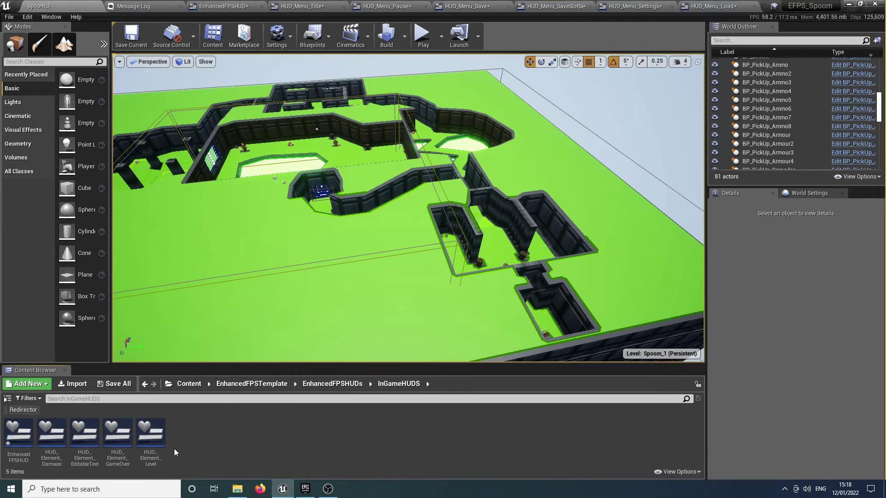
{"action": "double_click", "coordinate": [123, 431]}
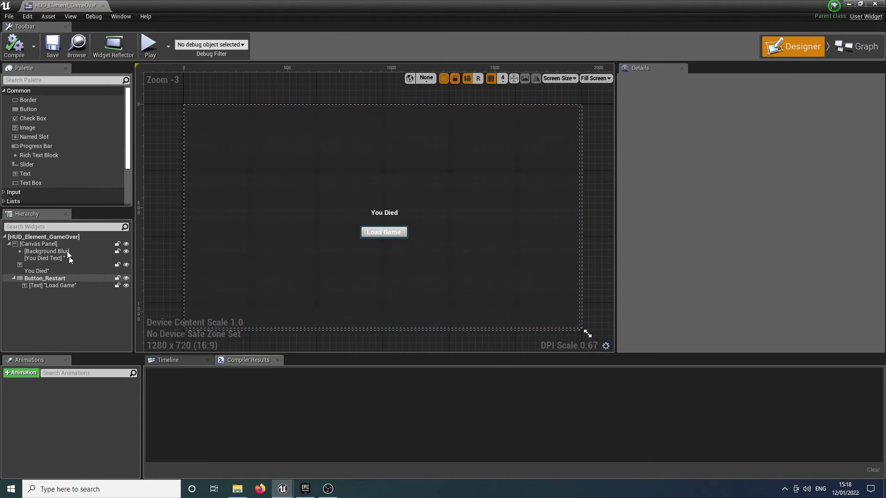
Step: Replace the game-over screen's background blur with an image widget that uses the UI_BG_Spoom_YouDied texture
{"action": "left_click", "coordinate": [220, 187]}
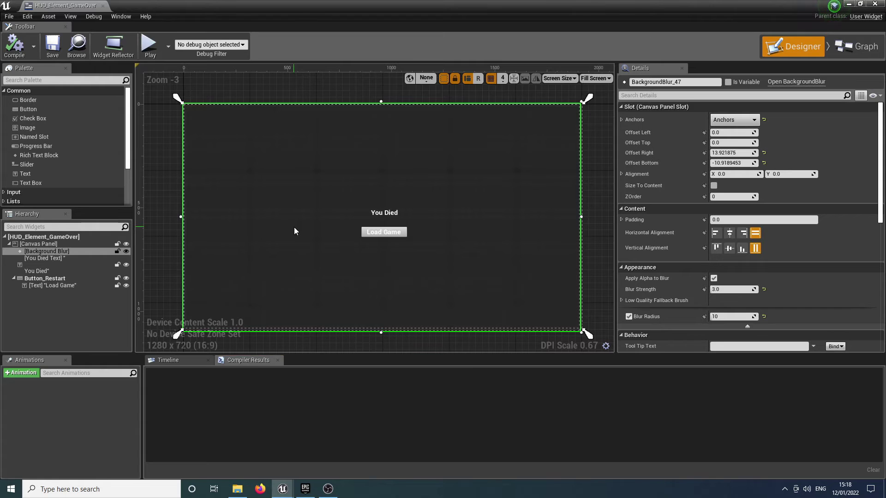
{"action": "key", "text": "Delete"}
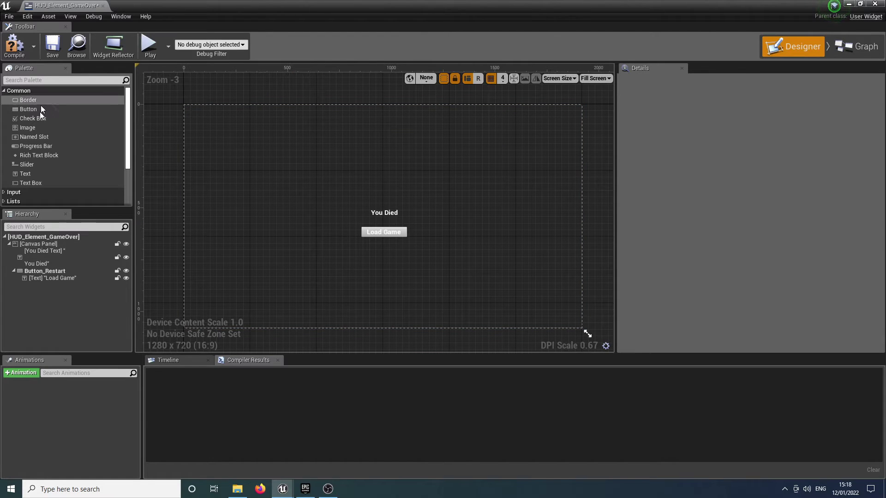
{"action": "left_click_drag", "start_coordinate": [364, 173], "coordinate": [364, 173]}
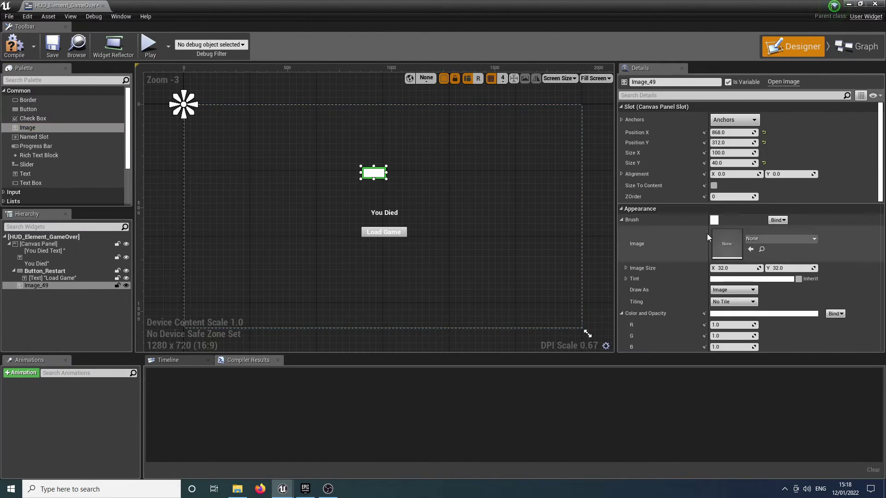
{"action": "left_click", "coordinate": [758, 239]}
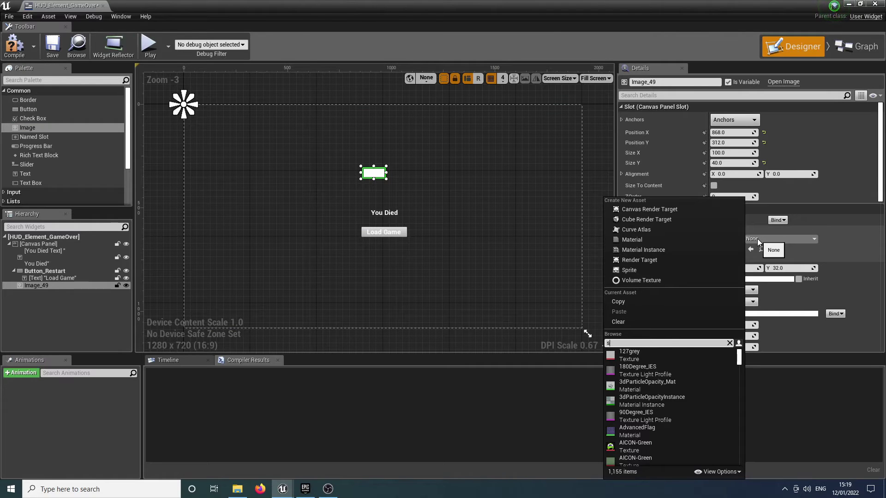
{"action": "type", "text": "spoom"}
{"action": "key", "text": "Down"}
{"action": "key", "text": "Down"}
{"action": "key", "text": "Down"}
{"action": "key", "text": "Down"}
{"action": "key", "text": "Return"}
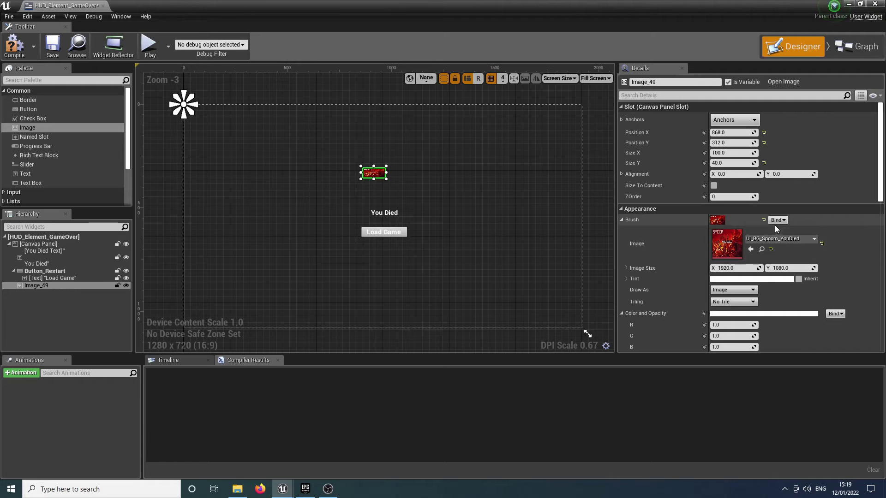
Step: Size the background image to its content, reset its X and Y position to 0 and set its ZOrder to -10
{"action": "left_click", "coordinate": [713, 185]}
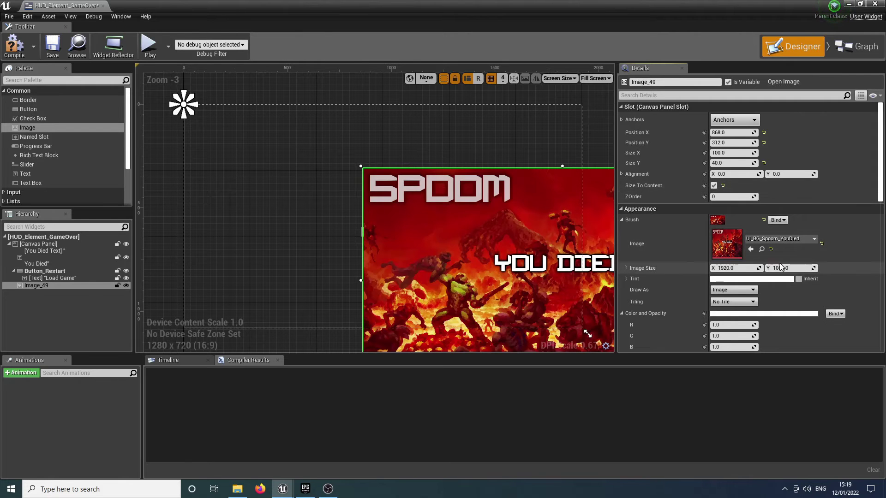
{"action": "left_click", "coordinate": [763, 133]}
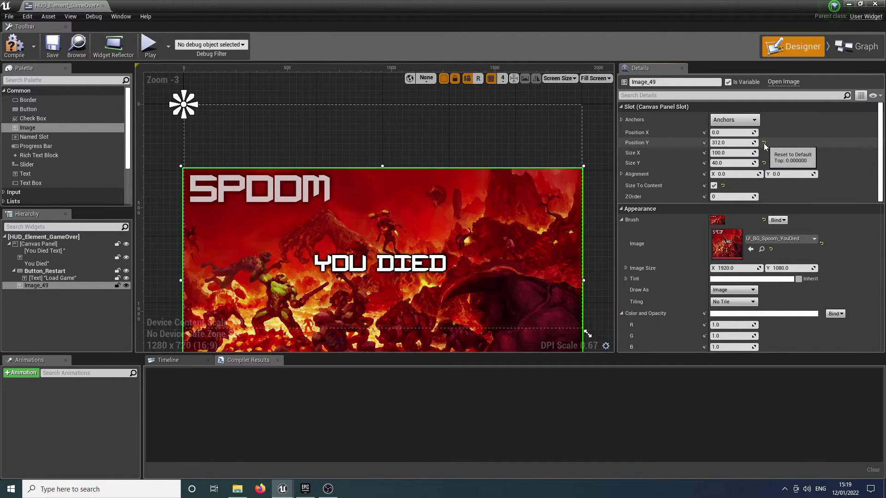
{"action": "left_click", "coordinate": [764, 143]}
{"action": "left_click", "coordinate": [742, 197]}
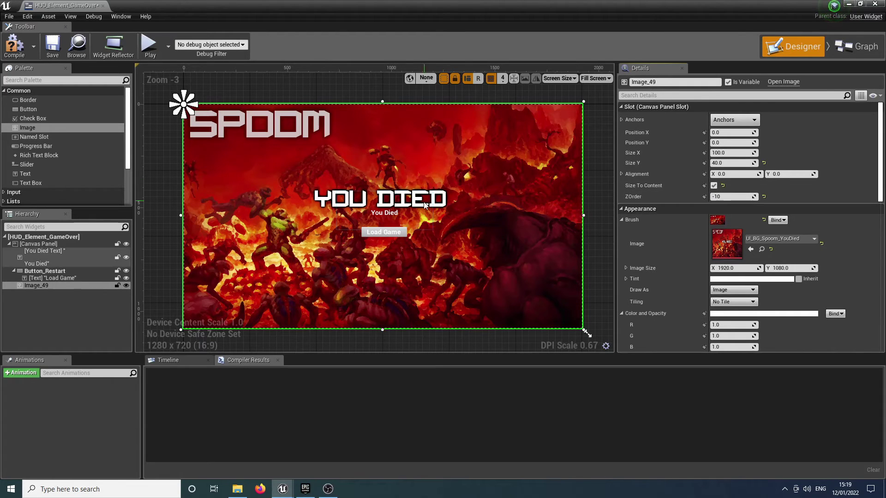
Step: Delete the old "You Died" text widget and anchor the background image to stretch across the whole canvas
{"action": "left_click", "coordinate": [393, 215]}
{"action": "key", "text": "Delete"}
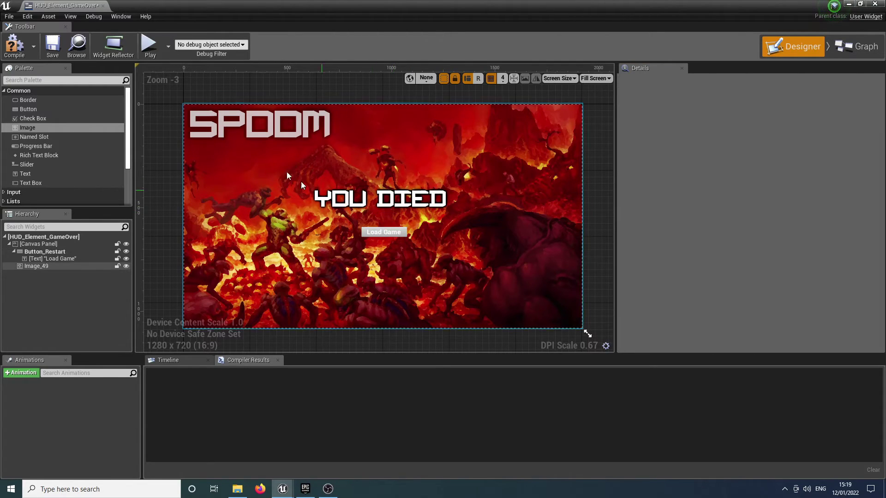
{"action": "left_click", "coordinate": [432, 225]}
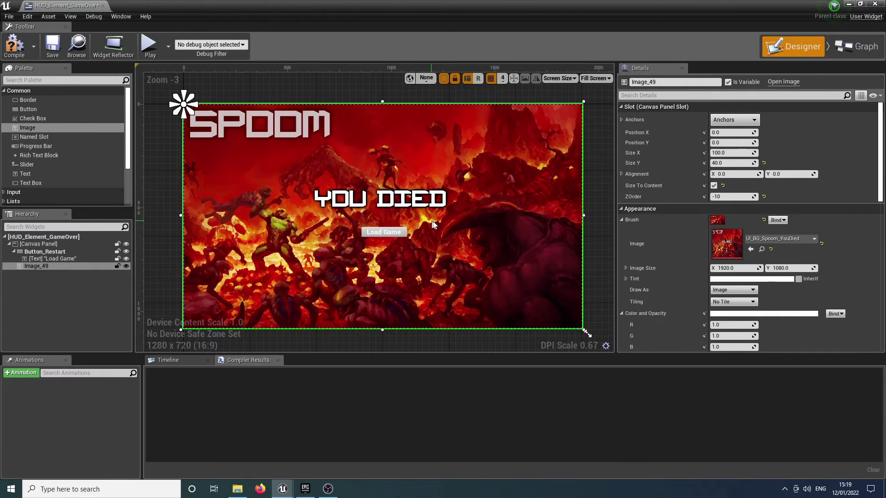
{"action": "left_click", "coordinate": [734, 120]}
{"action": "left_click", "coordinate": [823, 241]}
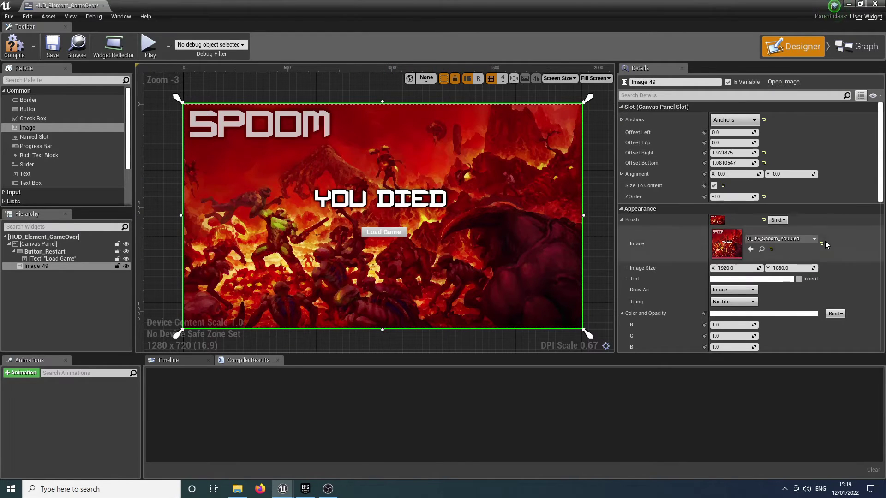
Step: Set Draw As to None for the Normal and Pressed styles of Button_Restart
{"action": "left_click", "coordinate": [405, 232]}
{"action": "scroll", "coordinate": [773, 267], "scroll_direction": "down", "scroll_amount": 3}
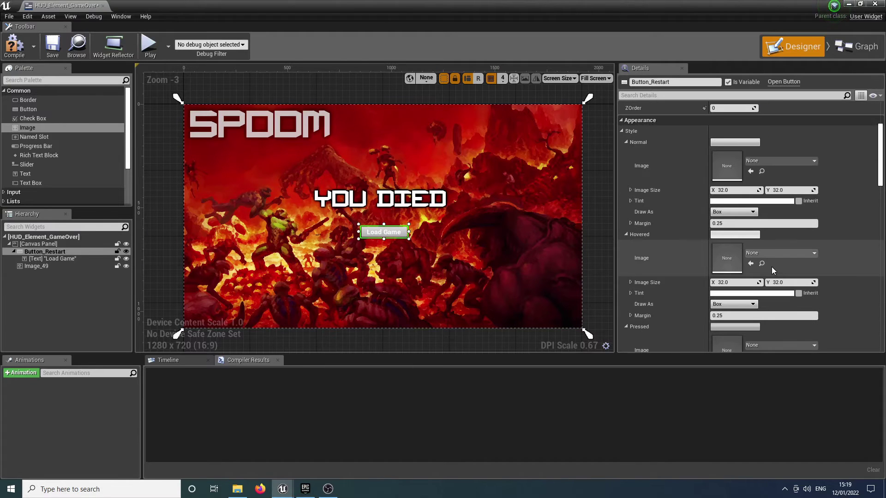
{"action": "left_click", "coordinate": [737, 214]}
{"action": "left_click", "coordinate": [735, 220]}
{"action": "scroll", "coordinate": [754, 263], "scroll_direction": "down", "scroll_amount": 3}
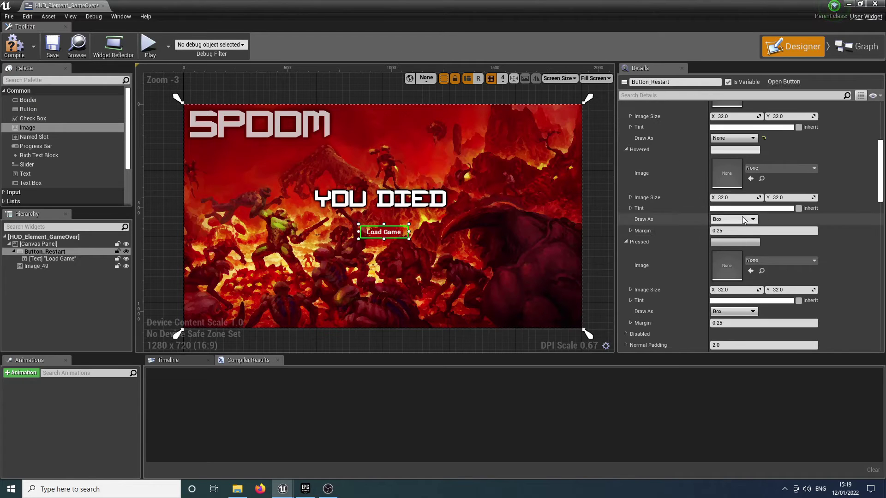
{"action": "scroll", "coordinate": [760, 257], "scroll_direction": "down", "scroll_amount": 1}
{"action": "left_click", "coordinate": [763, 248]}
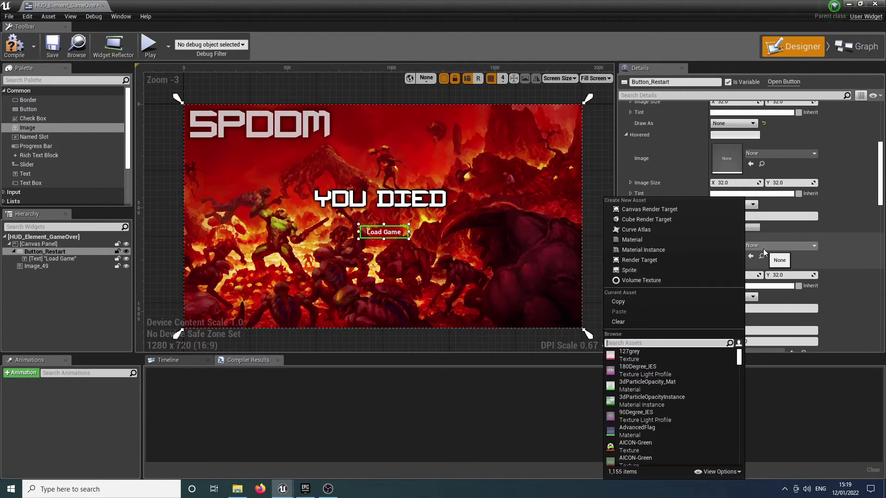
{"action": "left_click", "coordinate": [844, 273]}
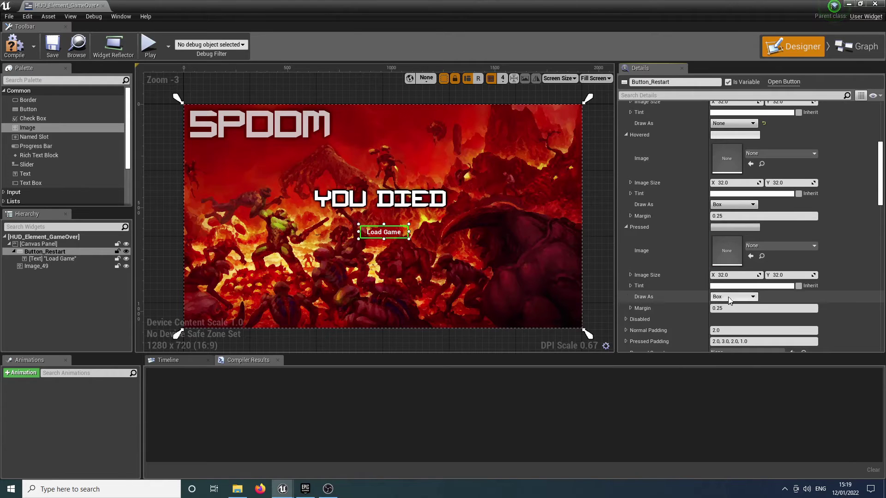
{"action": "left_click", "coordinate": [716, 305]}
Step: Style the "Load Game" text with ZOMBIE_Font in pure red, size 36 and outline size 3
{"action": "scroll", "coordinate": [382, 238], "scroll_direction": "up", "scroll_amount": 2}
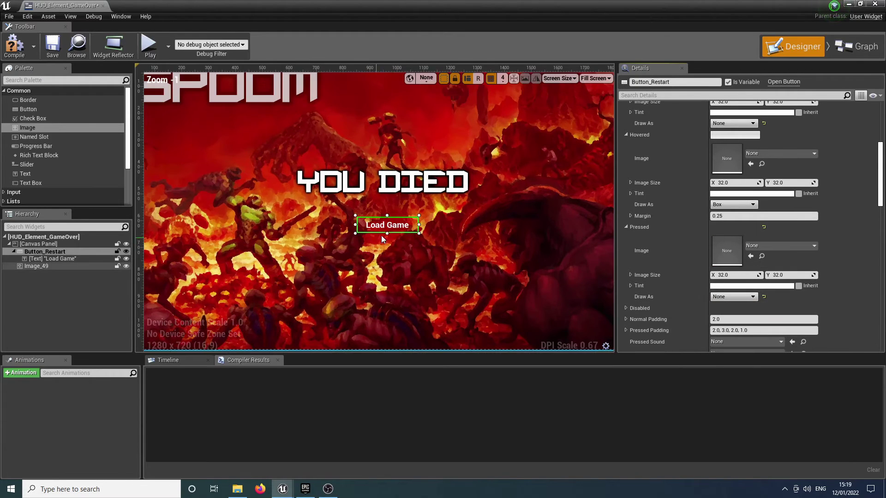
{"action": "left_click", "coordinate": [388, 225]}
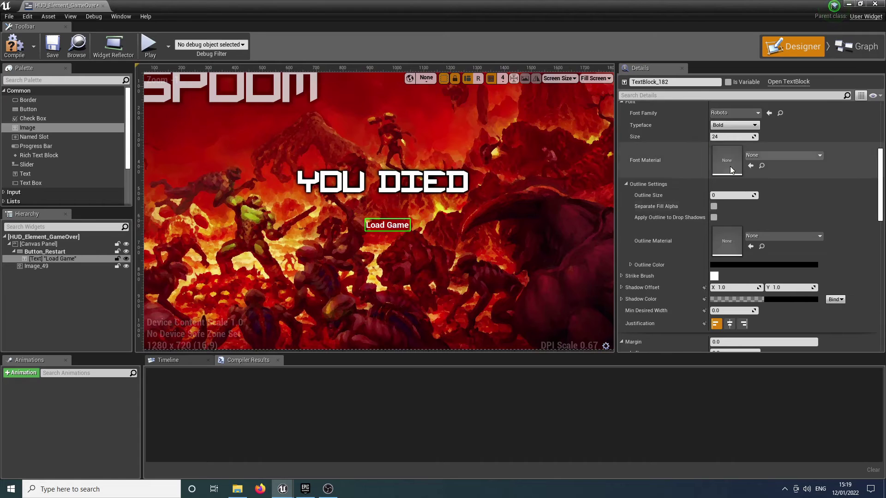
{"action": "left_click", "coordinate": [738, 113]}
{"action": "left_click", "coordinate": [752, 256]}
{"action": "scroll", "coordinate": [754, 226], "scroll_direction": "up", "scroll_amount": 3}
{"action": "left_click", "coordinate": [771, 180]}
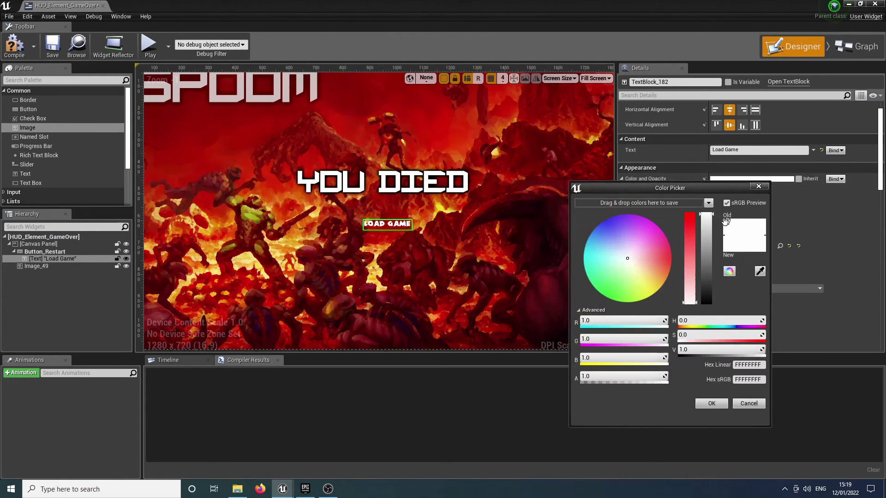
{"action": "left_click_drag", "start_coordinate": [686, 263], "coordinate": [686, 190]}
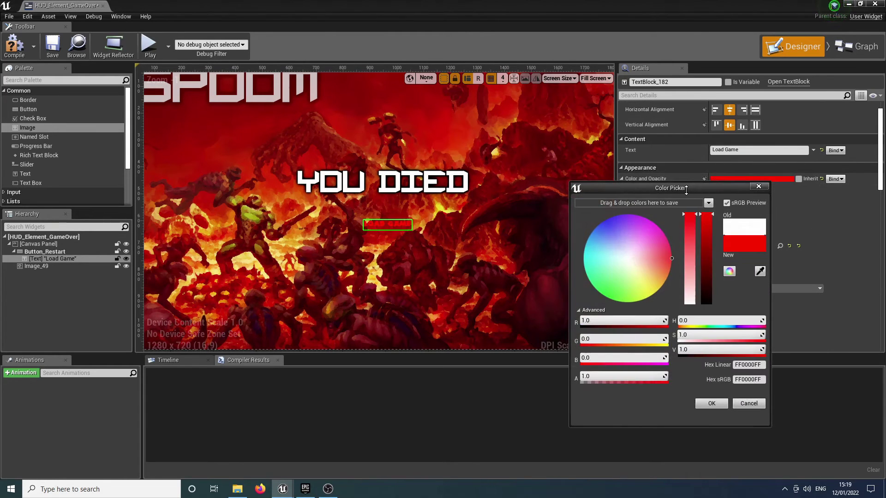
{"action": "left_click", "coordinate": [711, 404]}
{"action": "scroll", "coordinate": [730, 292], "scroll_direction": "down", "scroll_amount": 1}
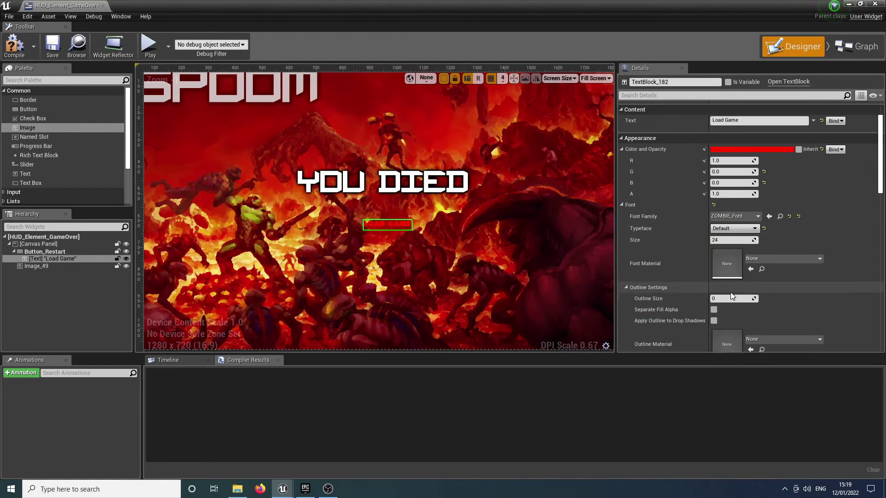
{"action": "scroll", "coordinate": [730, 292], "scroll_direction": "down", "scroll_amount": 1}
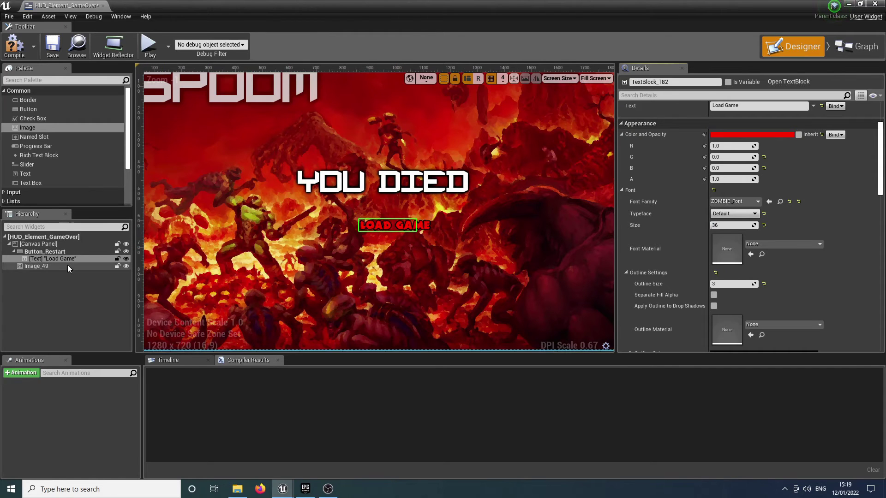
Step: Enlarge Button_Restart to about 286 by 51 so the whole "Load Game" text fits inside it
{"action": "left_click", "coordinate": [70, 252]}
{"action": "scroll", "coordinate": [397, 234], "scroll_direction": "up", "scroll_amount": 3}
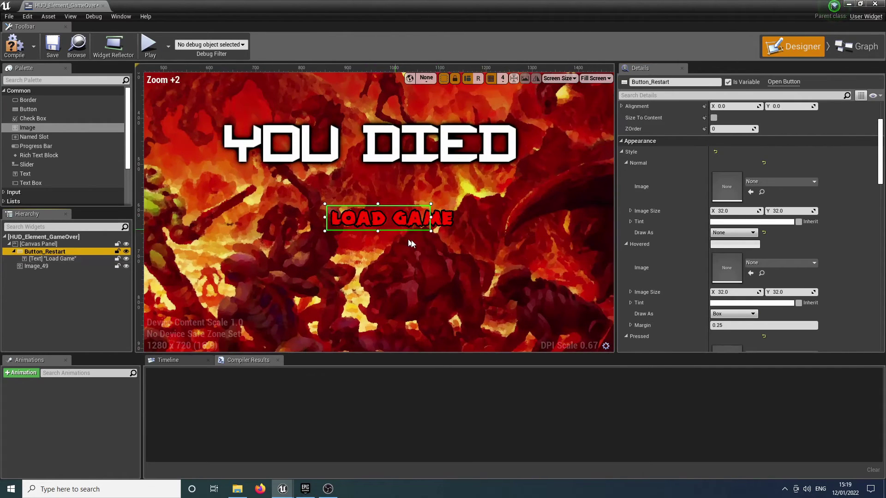
{"action": "left_click", "coordinate": [432, 230]}
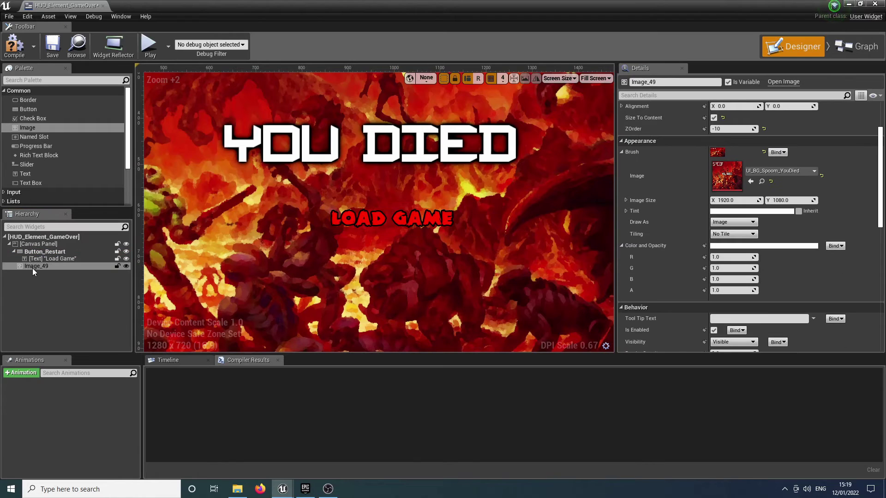
{"action": "left_click", "coordinate": [375, 225]}
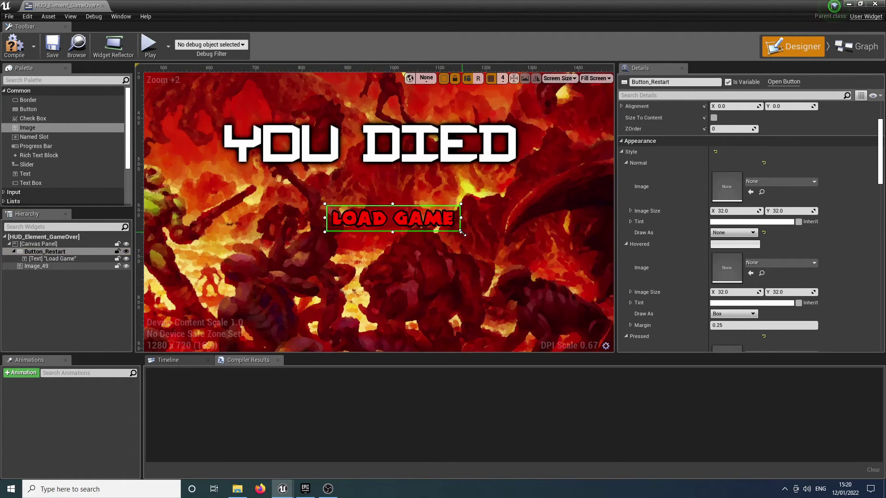
Step: Anchor Button_Restart to the centre of the canvas
{"action": "scroll", "coordinate": [427, 257], "scroll_direction": "down", "scroll_amount": 6}
{"action": "scroll", "coordinate": [423, 202], "scroll_direction": "up", "scroll_amount": 5}
{"action": "scroll", "coordinate": [429, 208], "scroll_direction": "down", "scroll_amount": 5}
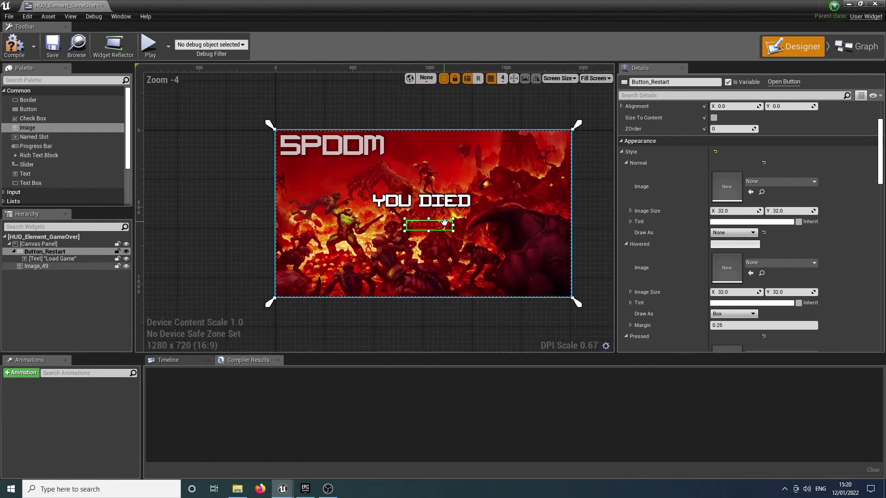
{"action": "scroll", "coordinate": [442, 225], "scroll_direction": "up", "scroll_amount": 4}
{"action": "left_click", "coordinate": [73, 251]}
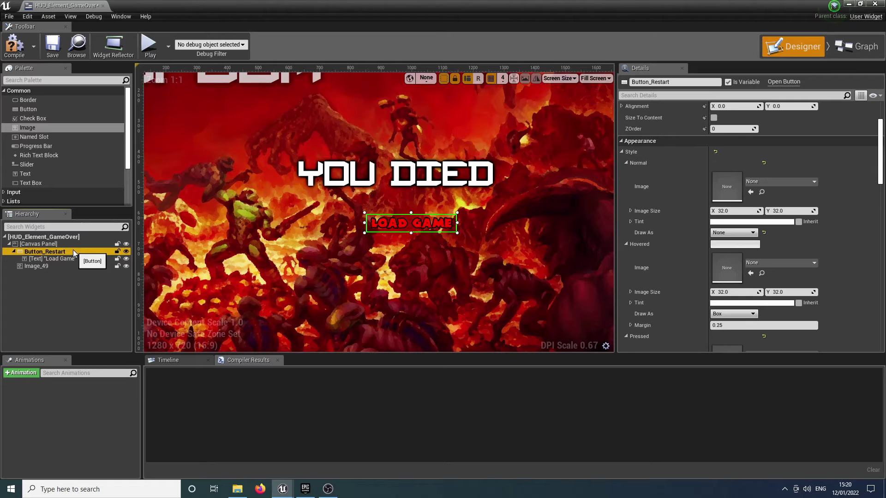
{"action": "scroll", "coordinate": [815, 197], "scroll_direction": "up", "scroll_amount": 3}
{"action": "left_click", "coordinate": [735, 120]}
{"action": "left_click", "coordinate": [760, 180]}
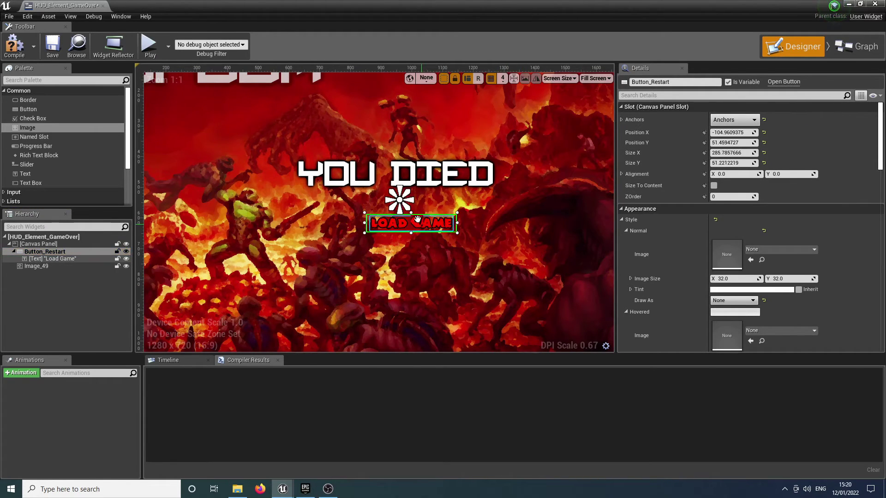
Step: Nudge Button_Restart to position X -140, Y -12, centred just below the "YOU DIED" lettering
{"action": "key", "text": "Left"}
{"action": "key", "text": "Left"}
{"action": "key", "text": "Left"}
{"action": "key", "text": "Left"}
{"action": "key", "text": "Left"}
{"action": "key", "text": "Left"}
{"action": "key", "text": "Left"}
{"action": "key", "text": "Left"}
{"action": "key", "text": "Left"}
{"action": "key", "text": "Left"}
{"action": "key", "text": "Left"}
{"action": "key", "text": "Up"}
{"action": "key", "text": "Up"}
{"action": "key", "text": "Up"}
{"action": "key", "text": "Up"}
{"action": "key", "text": "Up"}
{"action": "key", "text": "Up"}
{"action": "key", "text": "Up"}
{"action": "key", "text": "Up"}
{"action": "key", "text": "Up"}
{"action": "key", "text": "Right"}
{"action": "key", "text": "Right"}
{"action": "key", "text": "Right"}
{"action": "key", "text": "Up"}
{"action": "key", "text": "Up"}
{"action": "key", "text": "Up"}
{"action": "key", "text": "Up"}
{"action": "key", "text": "Up"}
{"action": "key", "text": "Up"}
{"action": "key", "text": "Up"}
{"action": "key", "text": "Left"}
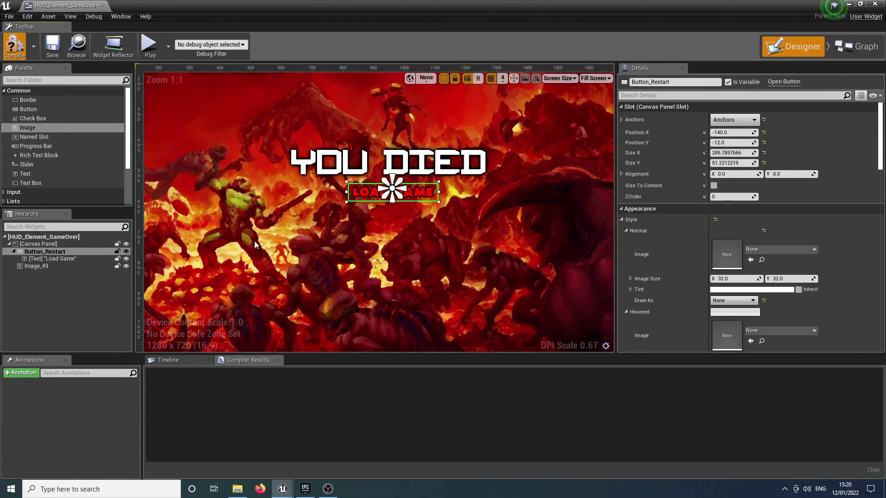
Step: Compile the game-over widget, start a play test and dock the widget editor with the other tabs before returning to the Spoom_1 level
{"action": "key", "text": "F7"}
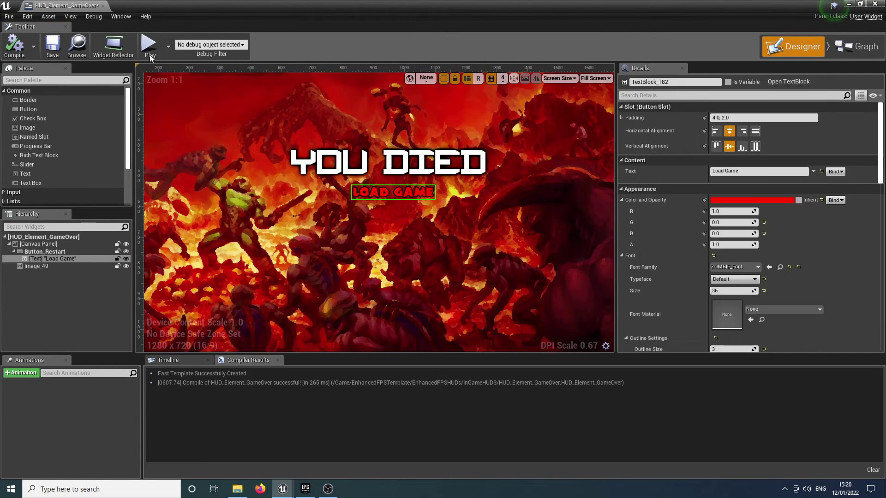
{"action": "left_click", "coordinate": [154, 49]}
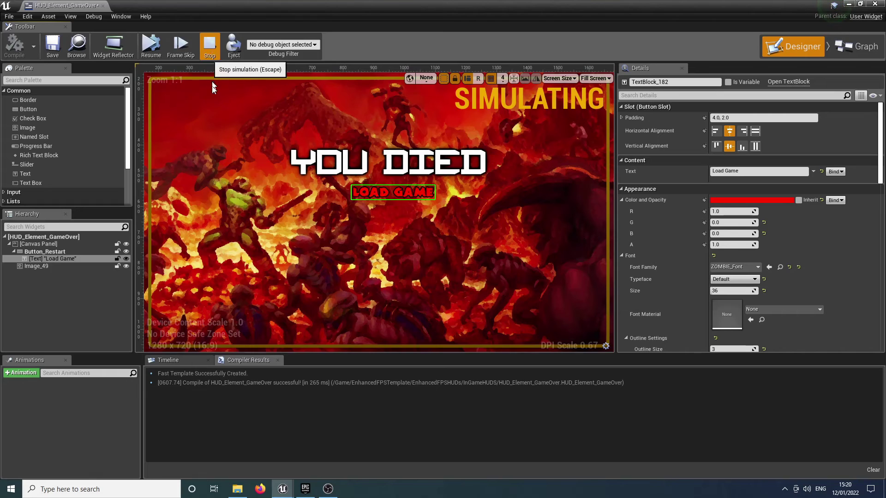
{"action": "key", "text": "Escape"}
{"action": "key", "text": "alt+s"}
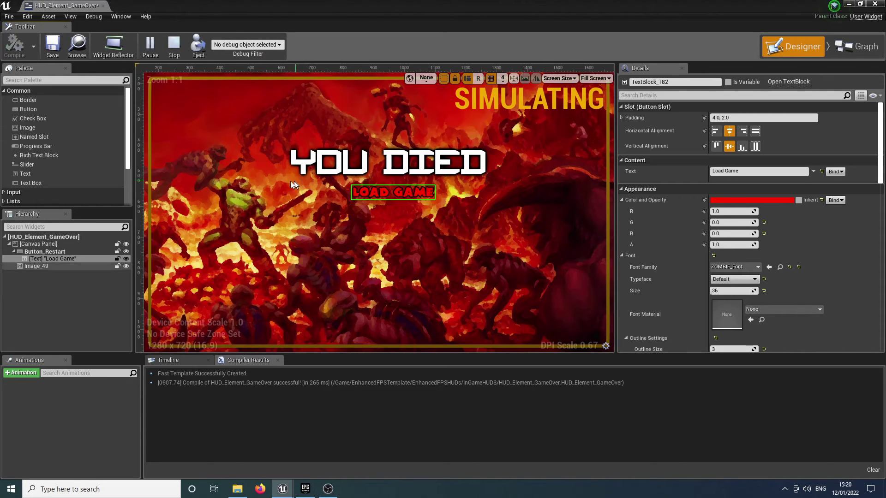
{"action": "left_click_drag", "start_coordinate": [65, 5], "coordinate": [371, 7]}
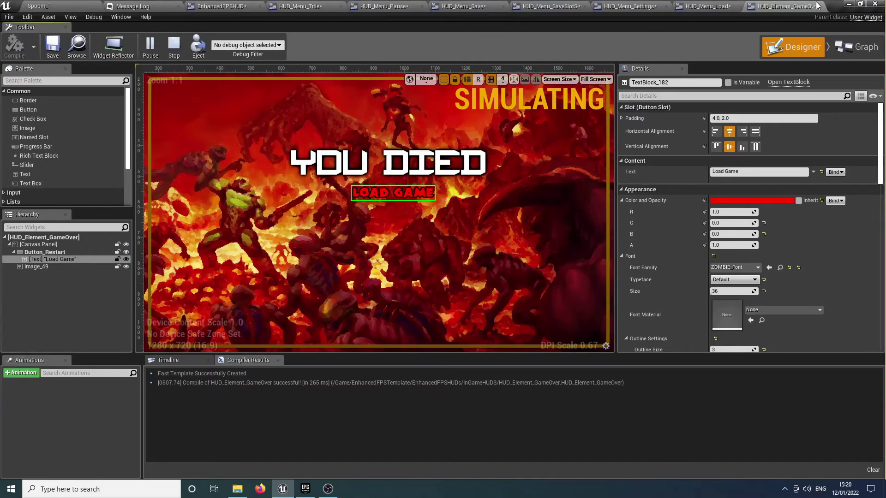
{"action": "left_click", "coordinate": [64, 7]}
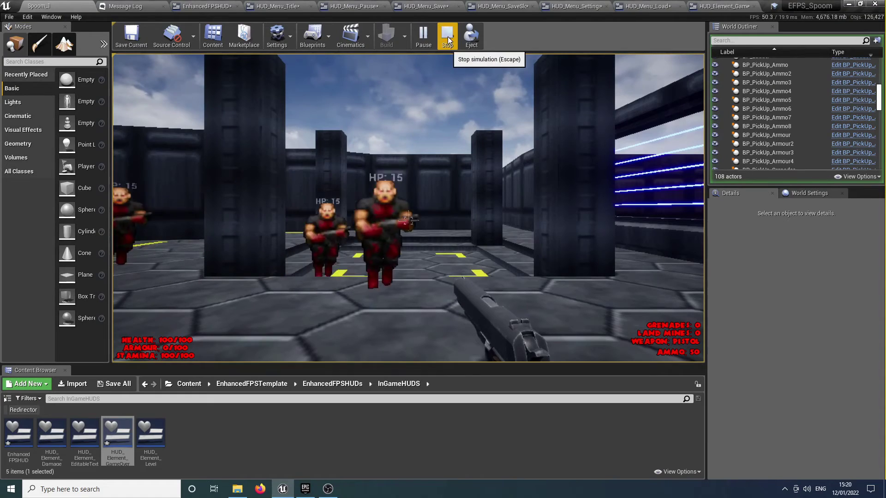
Step: Play the level until the character dies, then test the game-over screen's Load Game button and cancel out of the slot list
{"action": "left_click", "coordinate": [468, 93]}
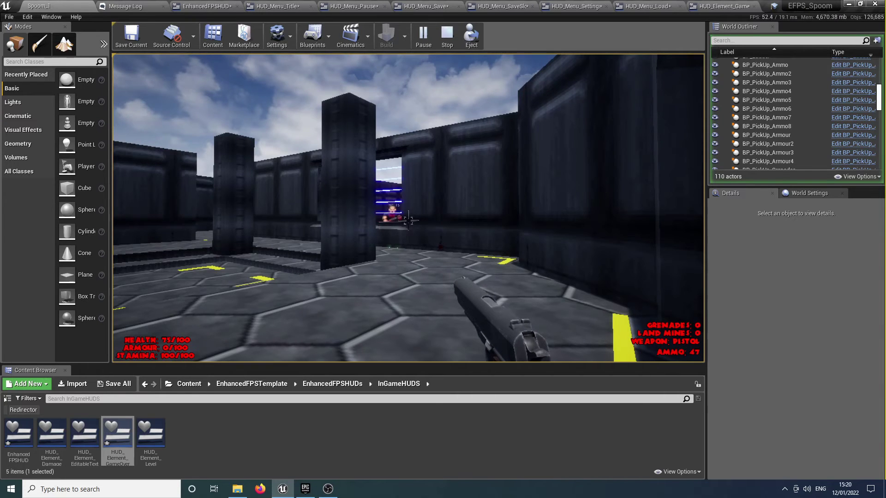
{"action": "key", "text": "w"}
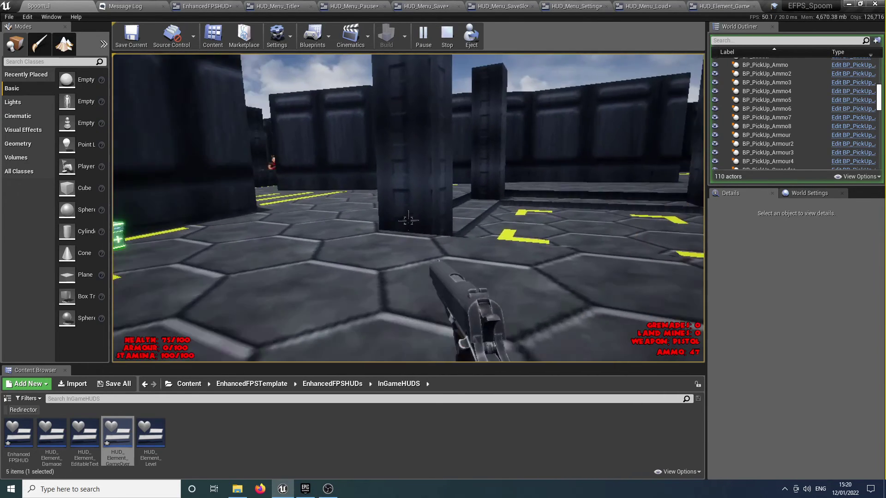
{"action": "key", "text": "w"}
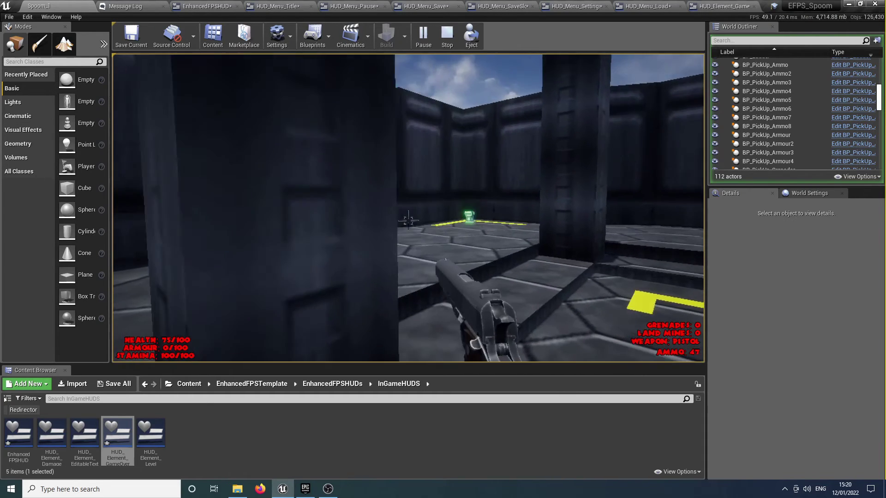
{"action": "key", "text": "w"}
{"action": "key", "text": "w"}
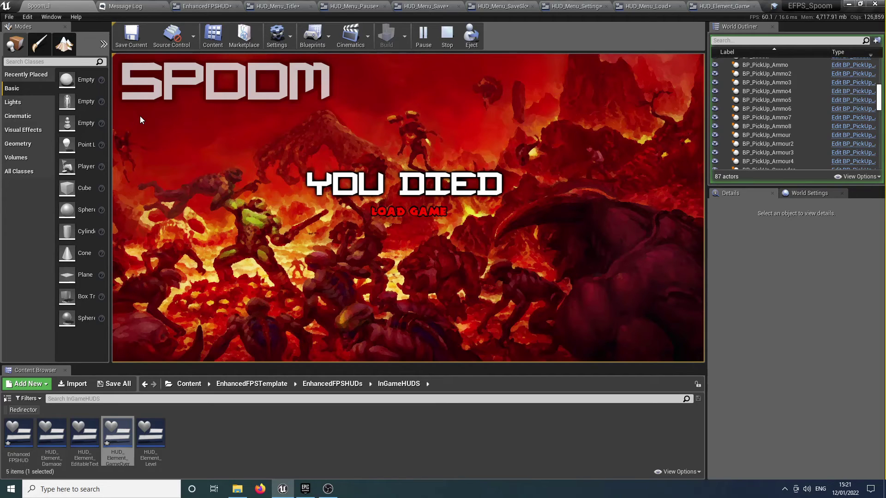
{"action": "left_click", "coordinate": [427, 216]}
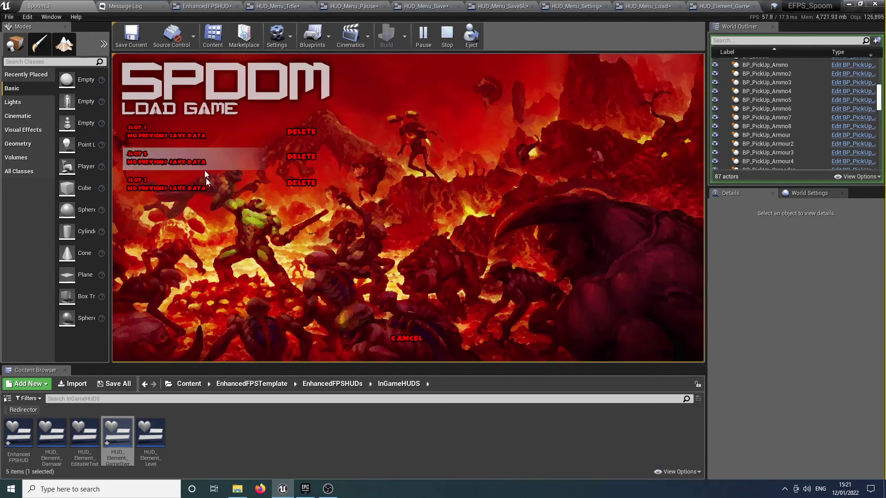
{"action": "left_click", "coordinate": [415, 342]}
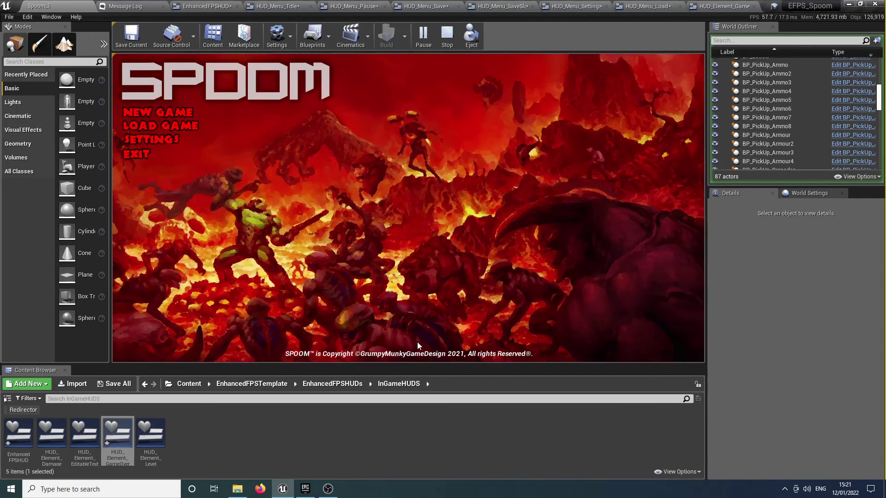
Step: Start a new game from the title menu in save slot 1, then end the play test
{"action": "left_click", "coordinate": [159, 115]}
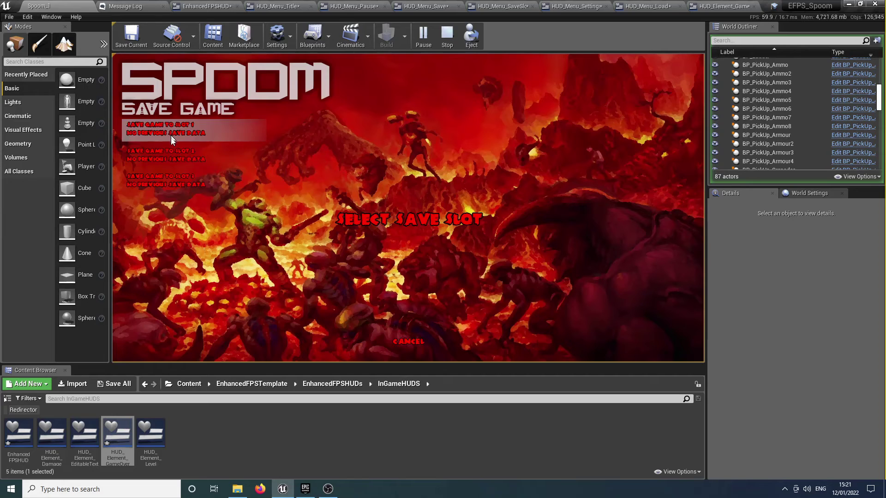
{"action": "left_click", "coordinate": [184, 130]}
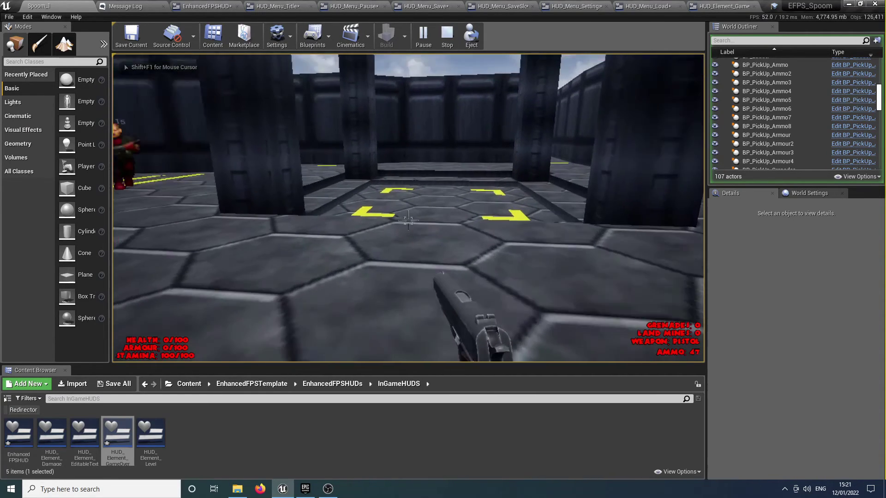
{"action": "key", "text": "Escape"}
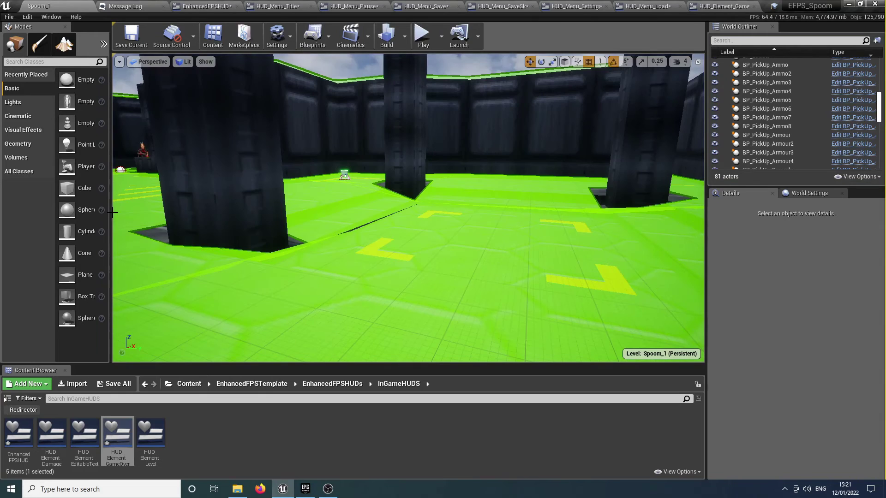
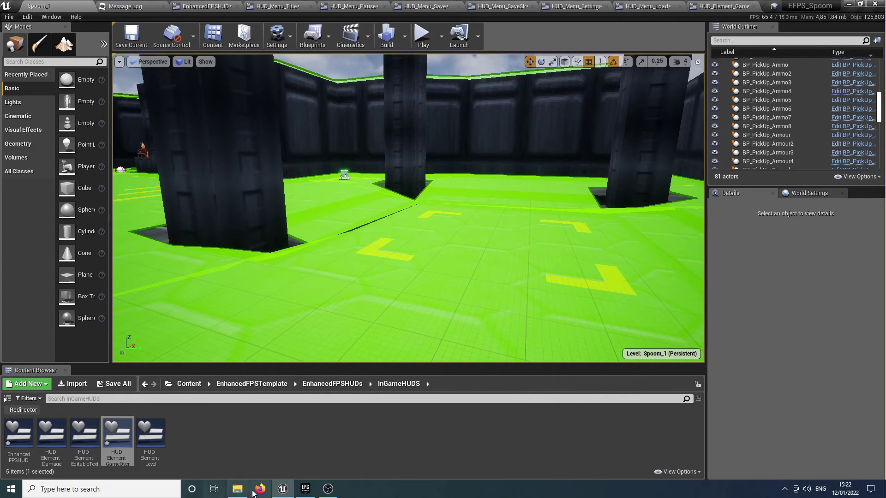
Step: Start another play test and shoot the enemy soldiers with the pistol while advancing through the arena
{"action": "left_click", "coordinate": [430, 32]}
{"action": "left_click", "coordinate": [432, 60]}
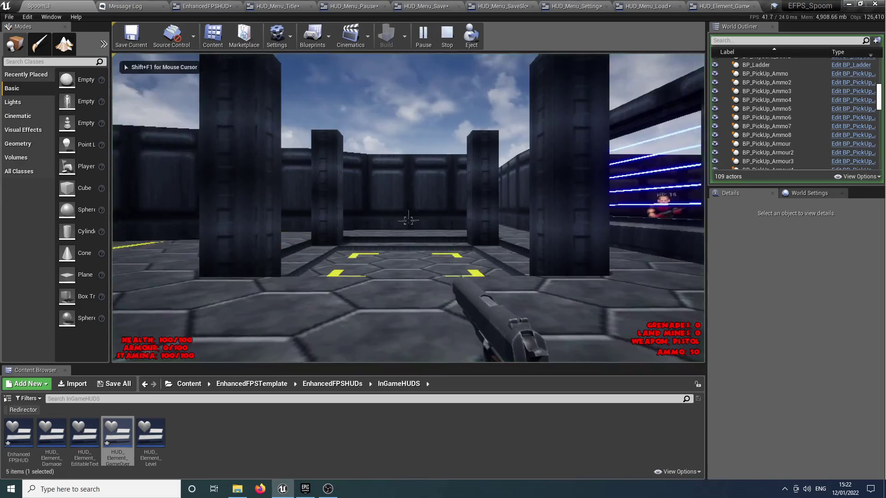
{"action": "left_click", "coordinate": [408, 220]}
{"action": "left_click", "coordinate": [409, 220]}
{"action": "left_click", "coordinate": [408, 220]}
{"action": "left_click", "coordinate": [408, 220]}
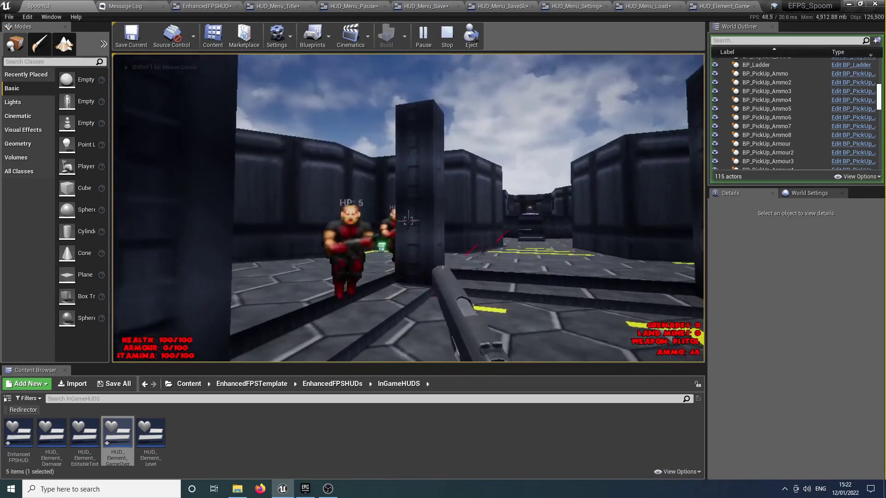
{"action": "left_click", "coordinate": [409, 220]}
{"action": "left_click", "coordinate": [408, 220]}
{"action": "left_click", "coordinate": [408, 220]}
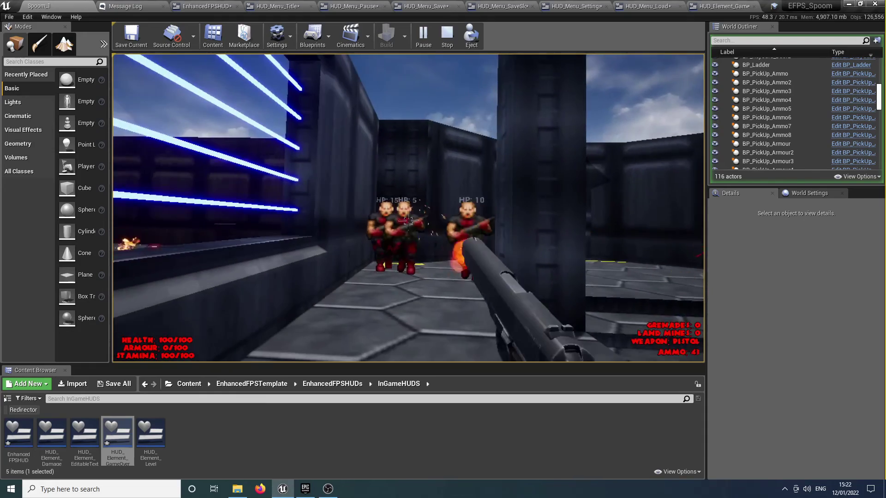
{"action": "left_click", "coordinate": [408, 220]}
{"action": "left_click", "coordinate": [408, 220]}
{"action": "left_click", "coordinate": [408, 220]}
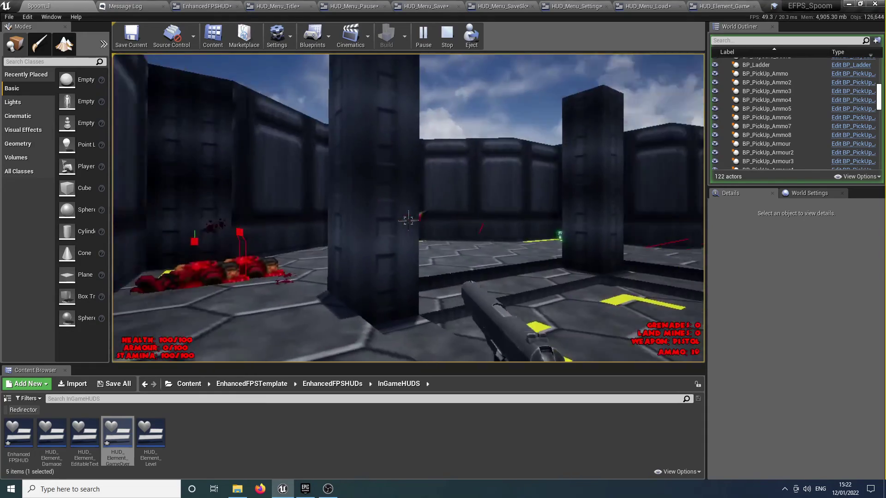
{"action": "left_click", "coordinate": [409, 220]}
{"action": "left_click", "coordinate": [408, 220]}
{"action": "left_click", "coordinate": [408, 220]}
{"action": "left_click", "coordinate": [408, 220]}
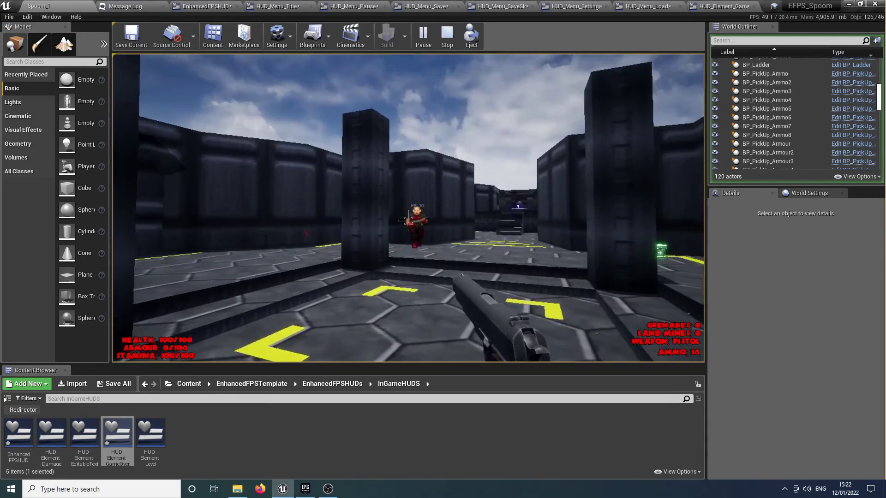
{"action": "left_click", "coordinate": [408, 220]}
{"action": "left_click", "coordinate": [408, 220]}
{"action": "left_click", "coordinate": [411, 221]}
{"action": "left_click", "coordinate": [410, 220]}
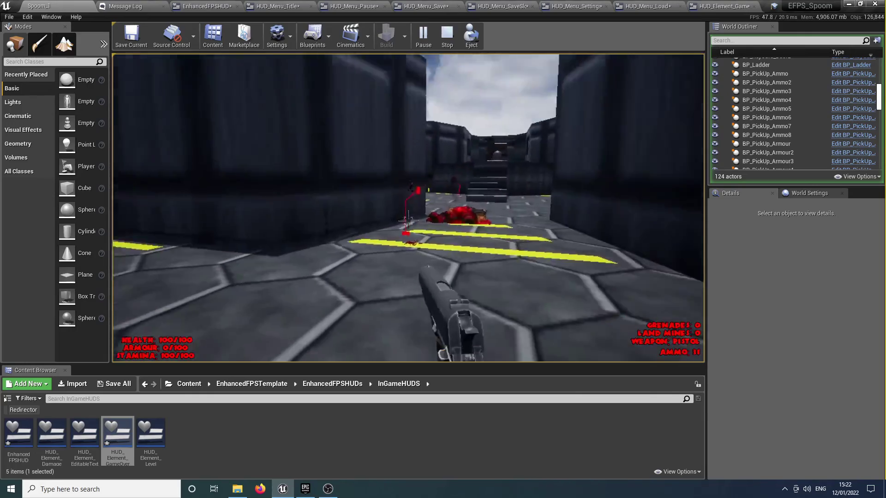
Step: Advance into the next room to pick up the shotgun, then end the play test
{"action": "key", "text": "w"}
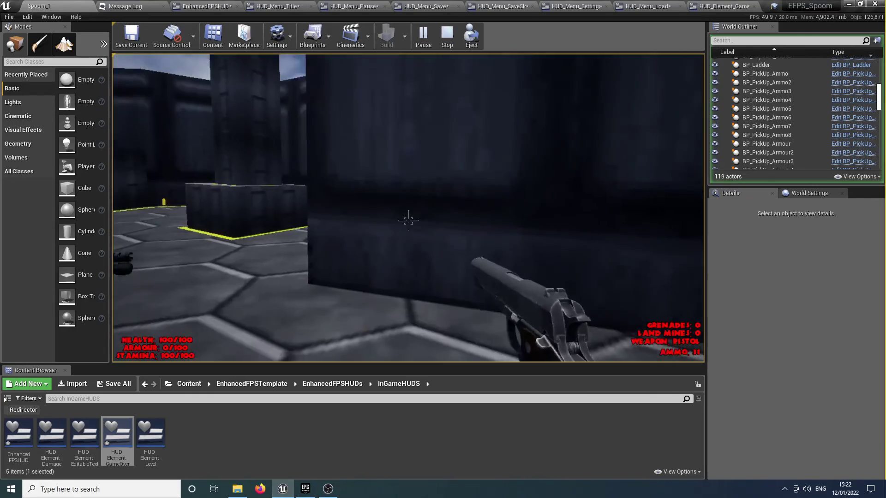
{"action": "key", "text": "w"}
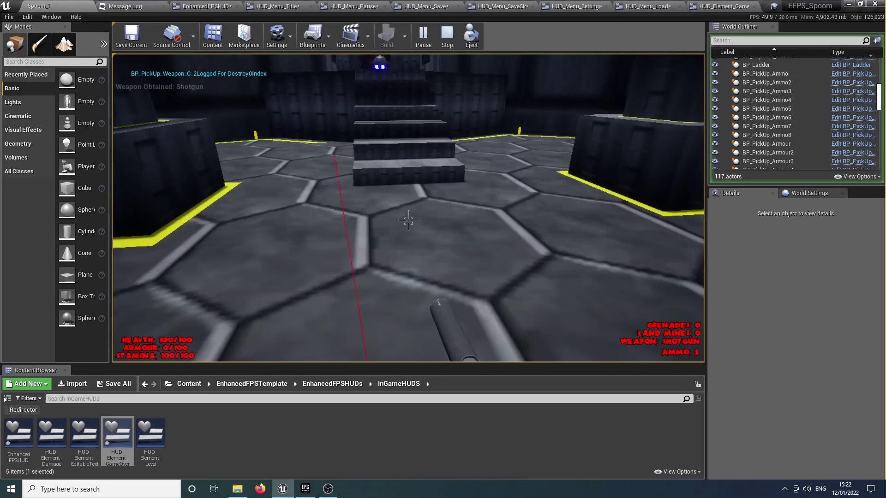
{"action": "key", "text": "w"}
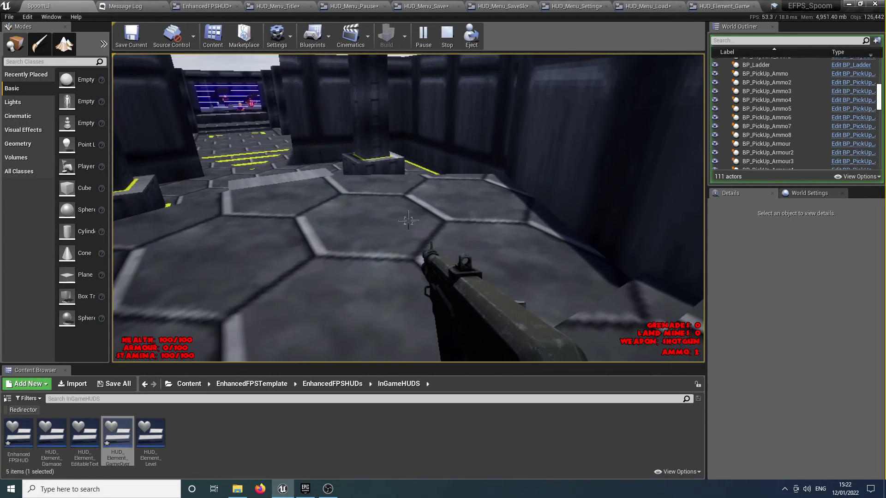
{"action": "key", "text": "Escape"}
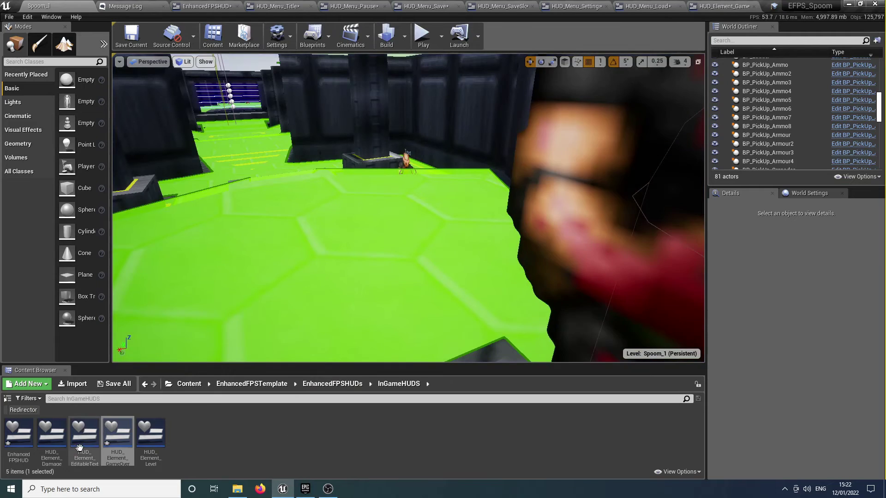
Step: Open the HUD_Element_LevelComplete widget and delete its Background Blur
{"action": "double_click", "coordinate": [156, 436]}
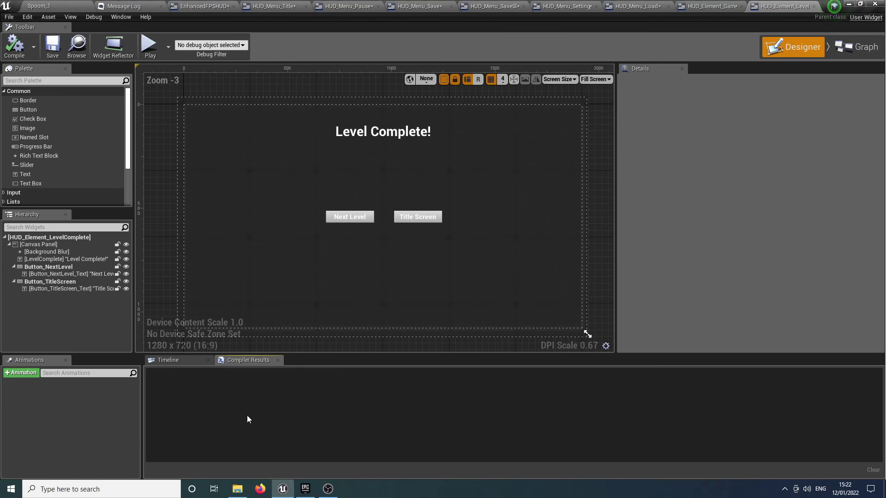
{"action": "left_click", "coordinate": [244, 277]}
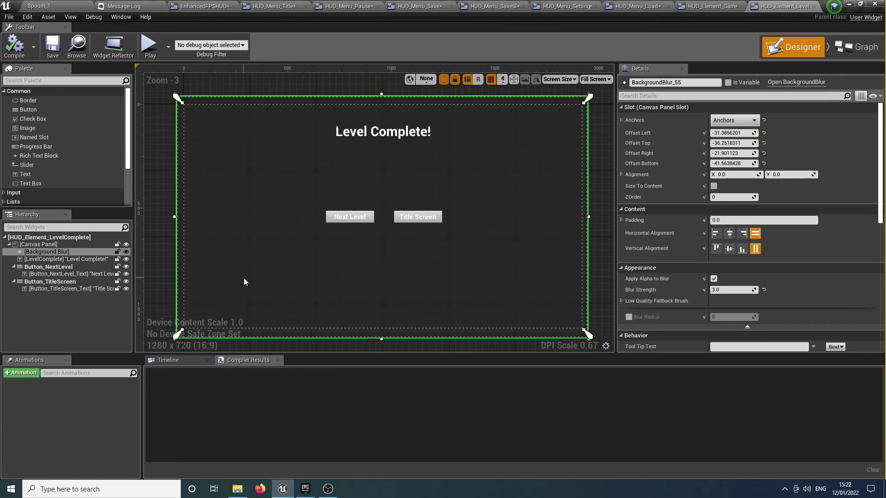
{"action": "key", "text": "Delete"}
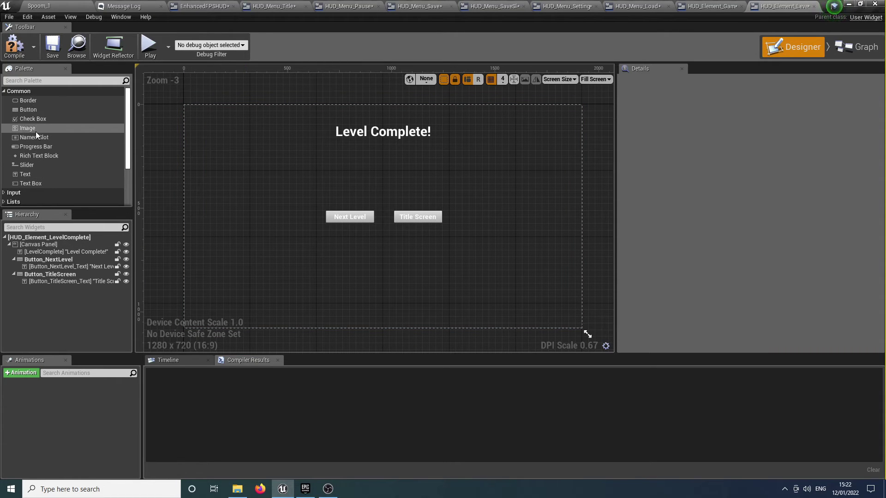
Step: Add an Image widget to the level-complete canvas and assign it the UI_BG_Spoom_LevelComplete texture
{"action": "left_click", "coordinate": [34, 174]}
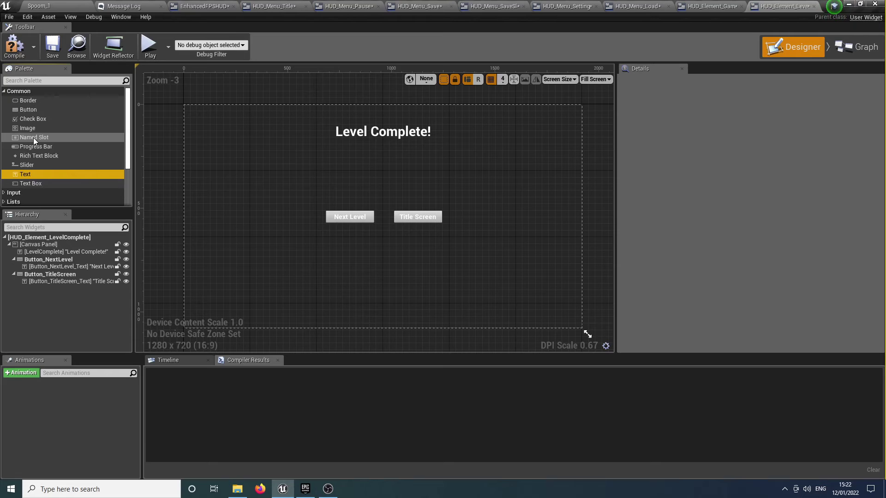
{"action": "left_click_drag", "start_coordinate": [35, 132], "coordinate": [359, 187]}
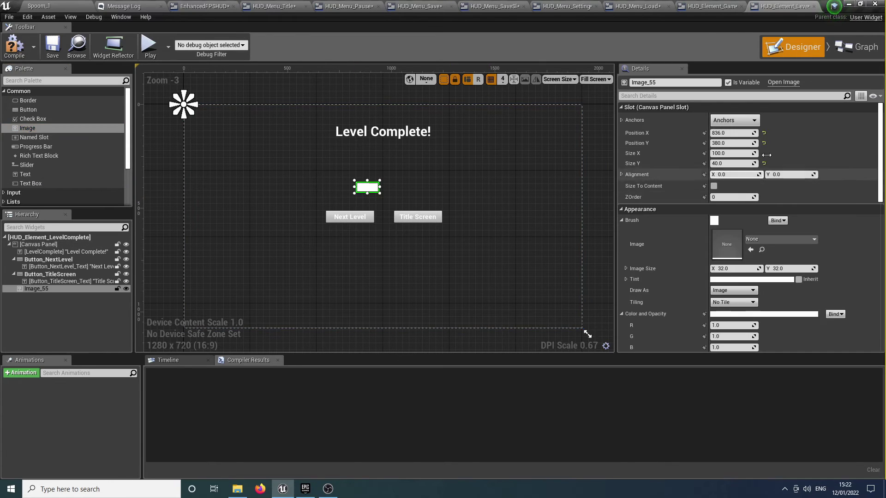
{"action": "left_click", "coordinate": [777, 243]}
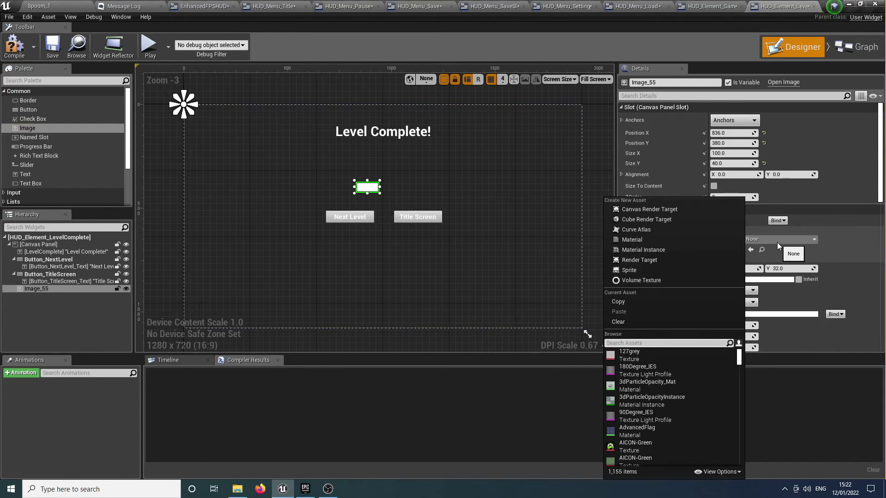
{"action": "type", "text": "spoo"}
{"action": "key", "text": "Down"}
{"action": "key", "text": "Down"}
{"action": "key", "text": "Up"}
{"action": "key", "text": "Return"}
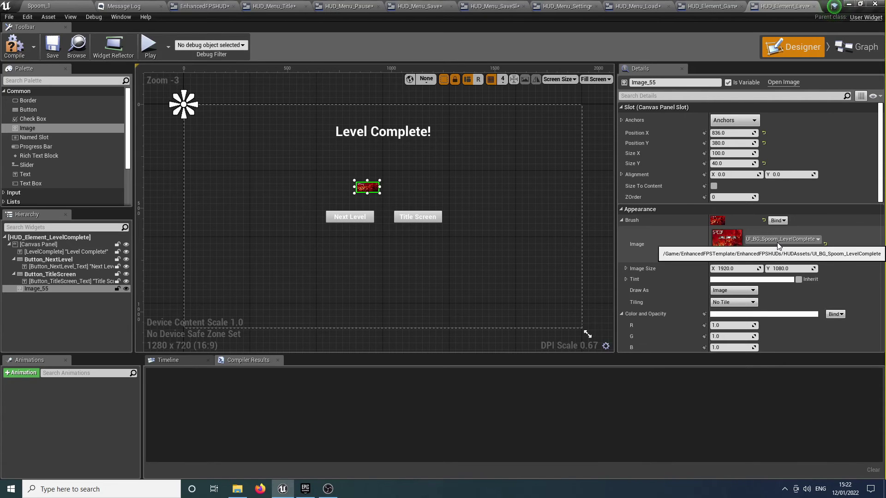
Step: Size the background image to its content, reset its position to 0, 0 and set its ZOrder to -10
{"action": "left_click", "coordinate": [713, 186]}
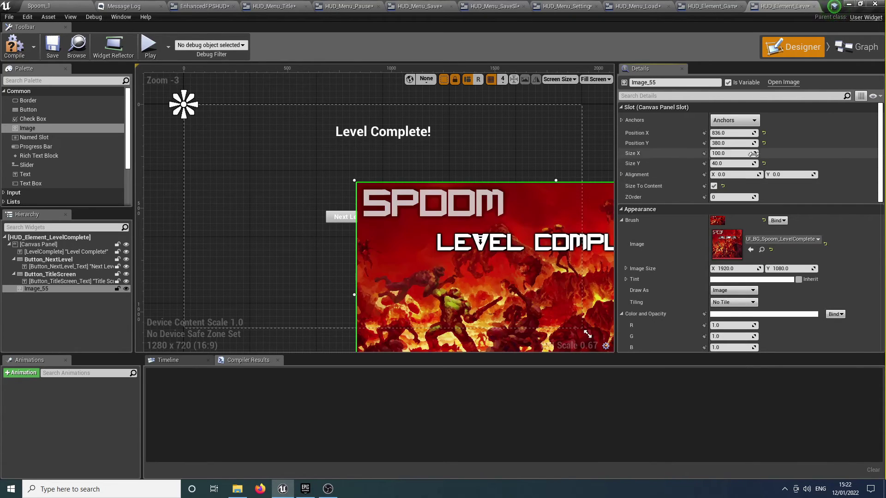
{"action": "left_click", "coordinate": [763, 133]}
{"action": "left_click", "coordinate": [764, 144]}
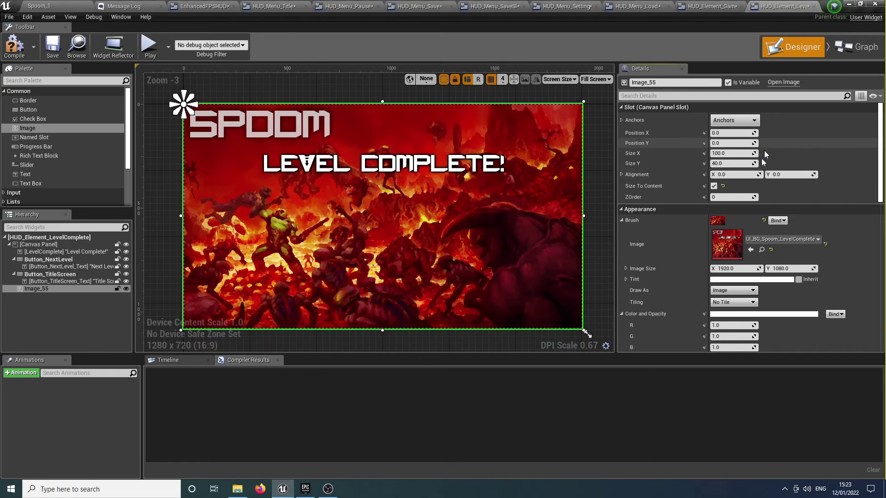
{"action": "left_click", "coordinate": [757, 195]}
{"action": "type", "text": "-1"}
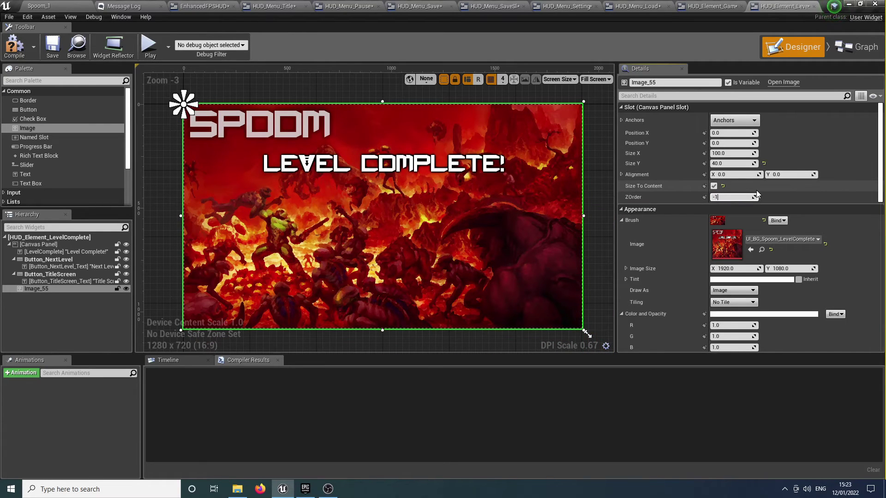
{"action": "type", "text": "0"}
{"action": "key", "text": "Return"}
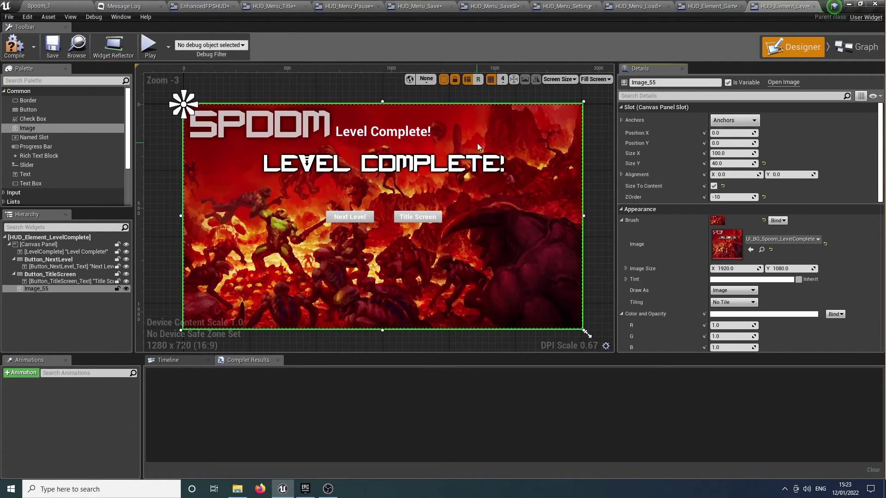
Step: Delete the plain "Level Complete!" text and anchor the background image to stretch across the full canvas
{"action": "left_click", "coordinate": [424, 133]}
{"action": "key", "text": "Delete"}
{"action": "left_click", "coordinate": [553, 148]}
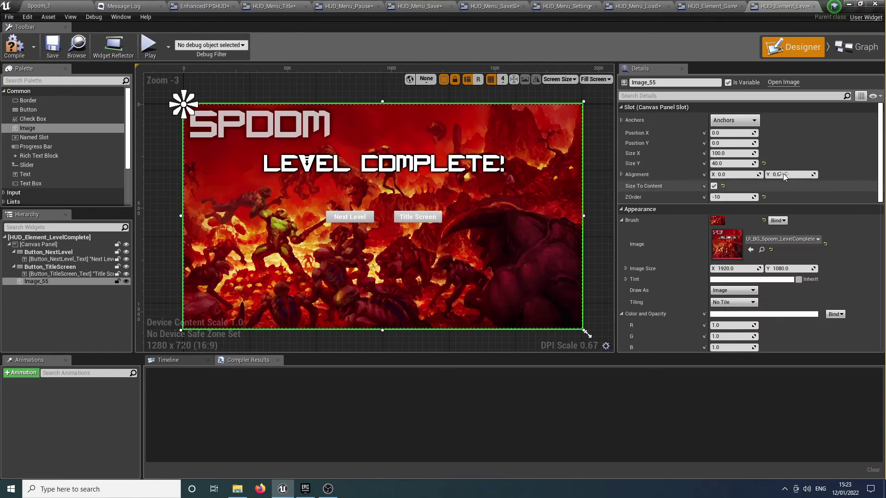
{"action": "left_click", "coordinate": [743, 121]}
{"action": "left_click", "coordinate": [826, 246]}
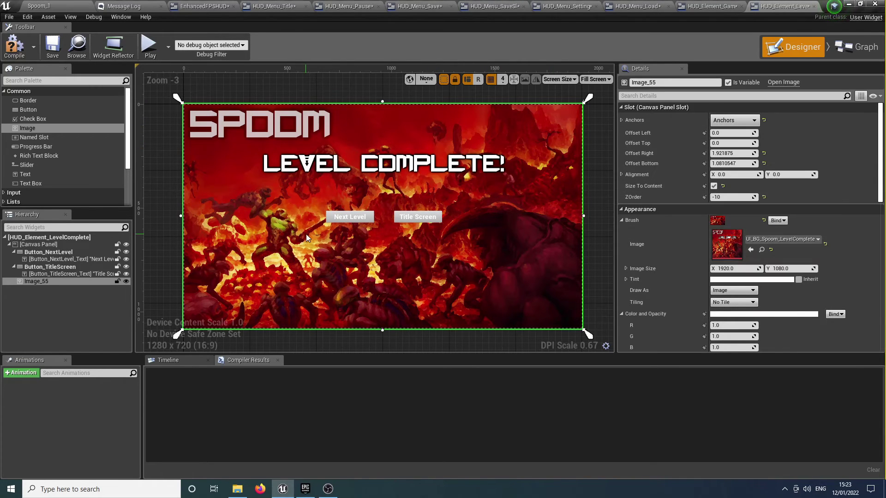
Step: Set Draw As to None for the Normal and Pressed styles of the Next Level and Title Screen buttons
{"action": "scroll", "coordinate": [369, 219], "scroll_direction": "up", "scroll_amount": 3}
{"action": "left_click", "coordinate": [370, 220]}
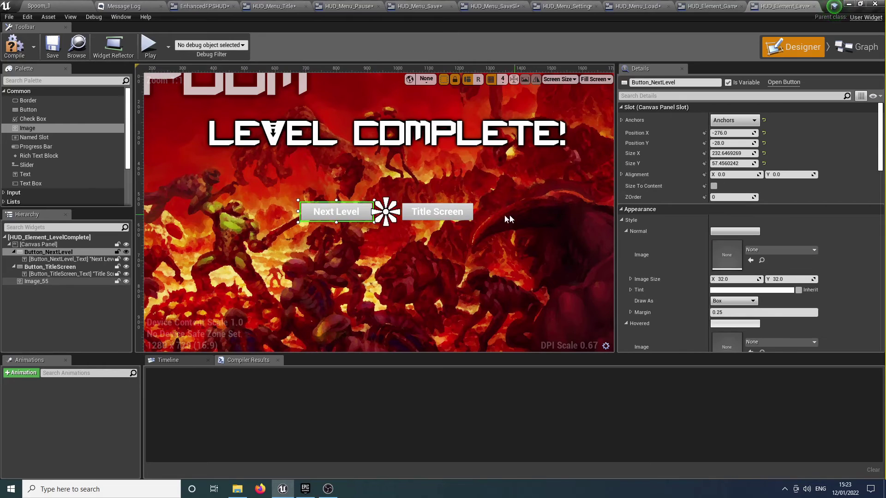
{"action": "left_click", "coordinate": [469, 218], "text": "ctrl"}
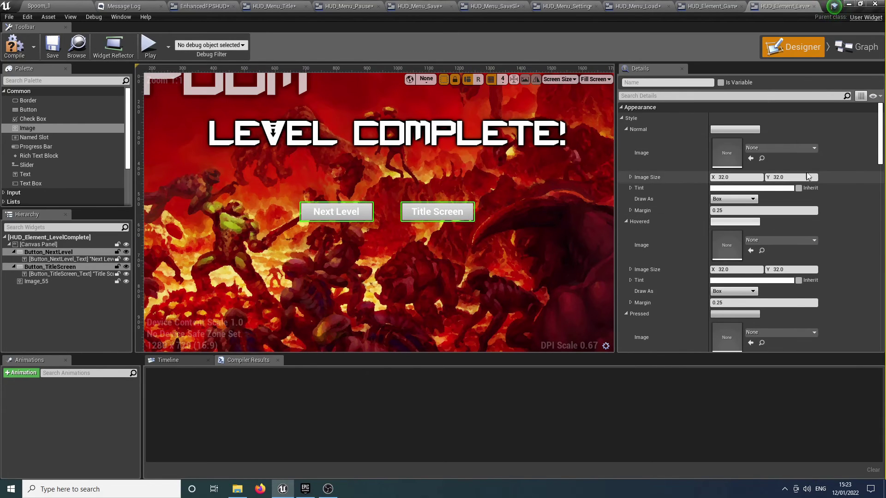
{"action": "left_click", "coordinate": [752, 200]}
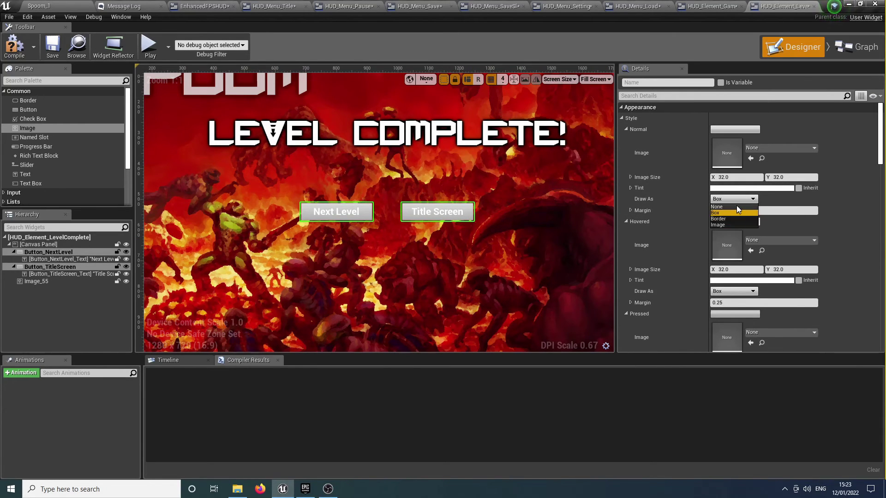
{"action": "left_click", "coordinate": [736, 206]}
{"action": "scroll", "coordinate": [775, 203], "scroll_direction": "down", "scroll_amount": 2}
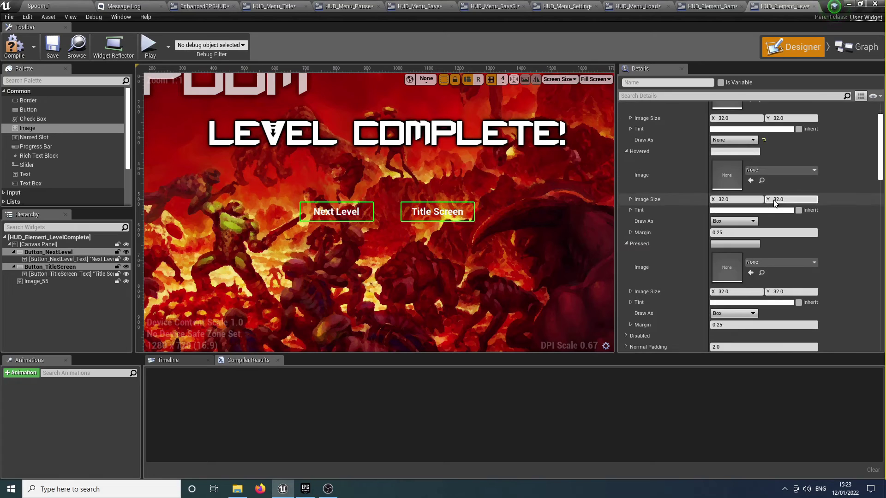
{"action": "scroll", "coordinate": [758, 267], "scroll_direction": "down", "scroll_amount": 2}
{"action": "left_click", "coordinate": [741, 267]}
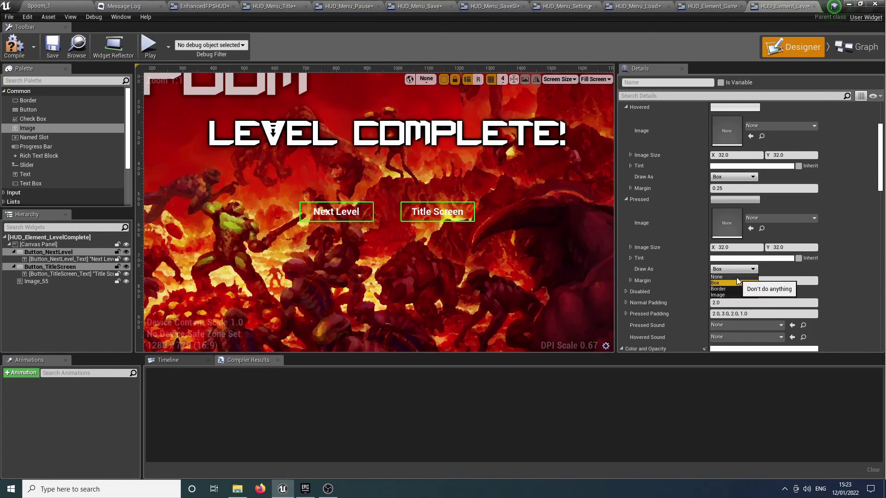
{"action": "left_click", "coordinate": [737, 277]}
{"action": "scroll", "coordinate": [751, 233], "scroll_direction": "up", "scroll_amount": 1}
{"action": "scroll", "coordinate": [754, 221], "scroll_direction": "up", "scroll_amount": 4}
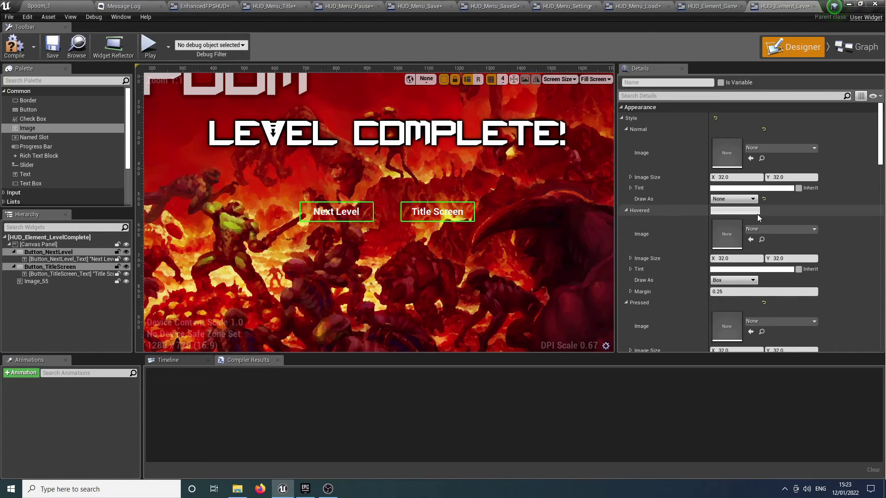
Step: Change the Next Level and Title Screen labels to ZOMBIE_Font and colour them pure red
{"action": "left_click", "coordinate": [308, 211]}
{"action": "left_click", "coordinate": [327, 214]}
{"action": "left_click", "coordinate": [426, 219], "text": "ctrl"}
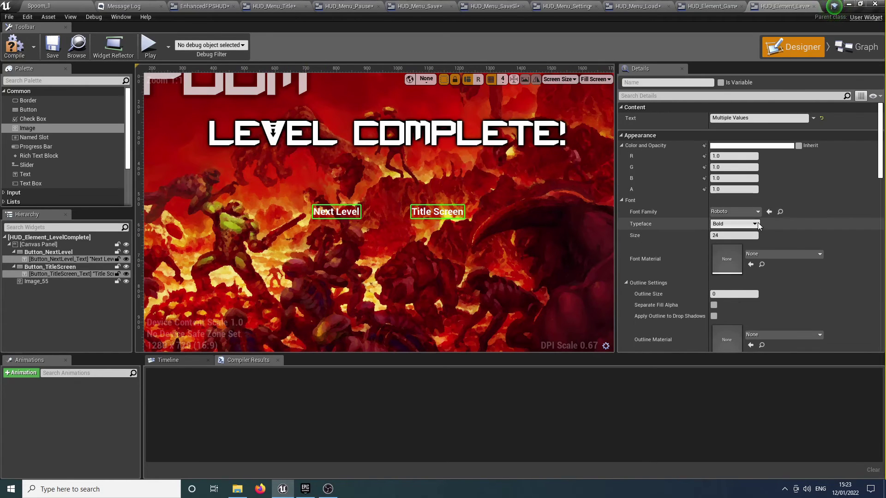
{"action": "left_click", "coordinate": [752, 213]}
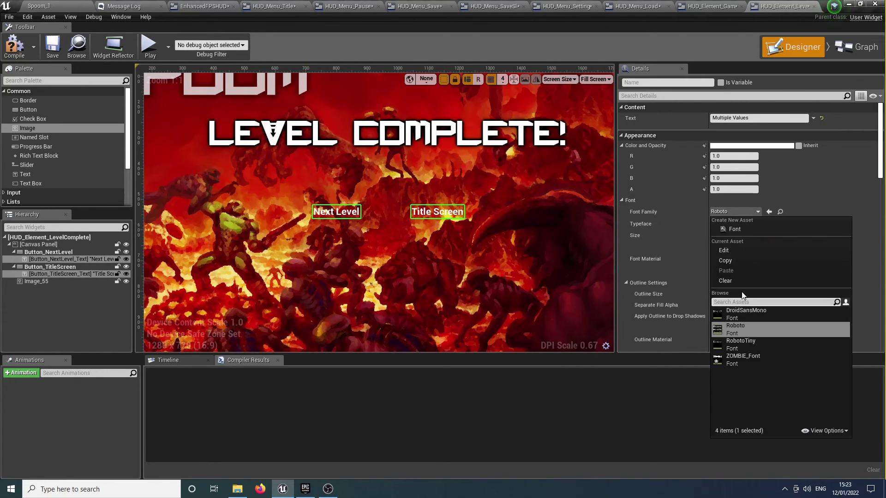
{"action": "left_click", "coordinate": [740, 357]}
{"action": "left_click", "coordinate": [769, 146]}
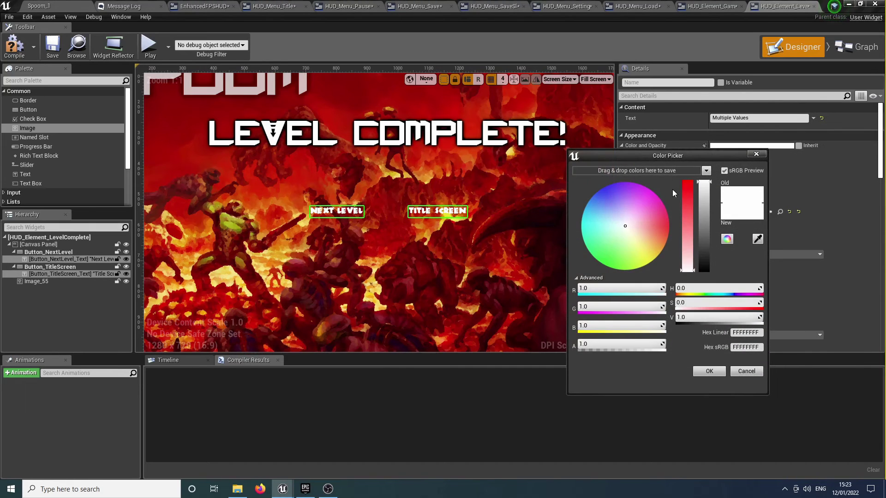
{"action": "left_click_drag", "start_coordinate": [691, 201], "coordinate": [688, 156]}
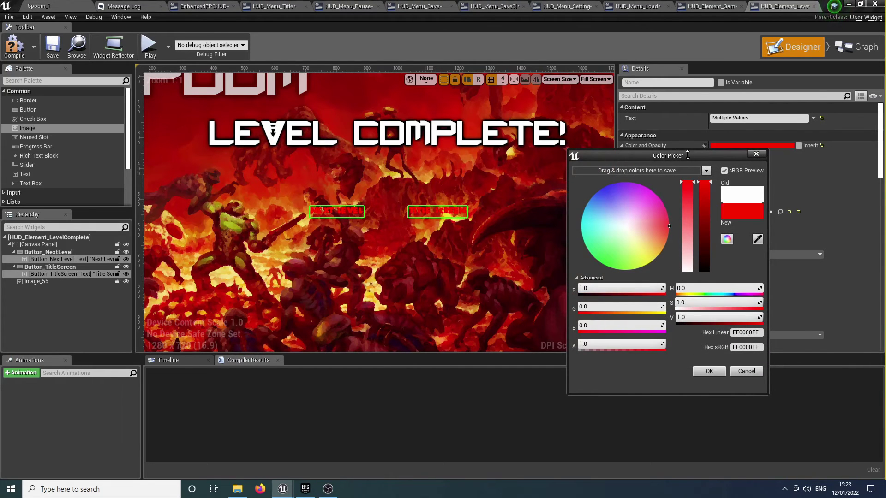
{"action": "left_click", "coordinate": [709, 372]}
Step: Give both button labels an outline of size 3 and compile the level-complete widget
{"action": "scroll", "coordinate": [732, 249], "scroll_direction": "down", "scroll_amount": 3}
{"action": "left_click", "coordinate": [734, 236]}
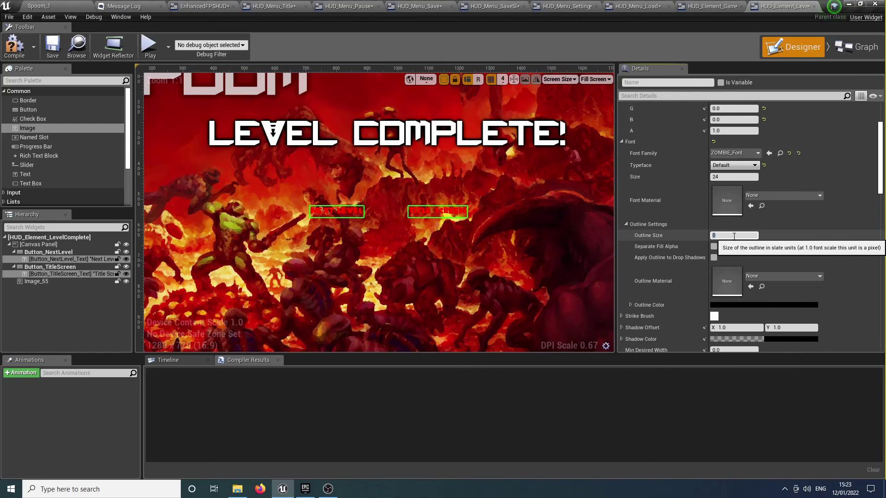
{"action": "type", "text": "3"}
{"action": "key", "text": "Return"}
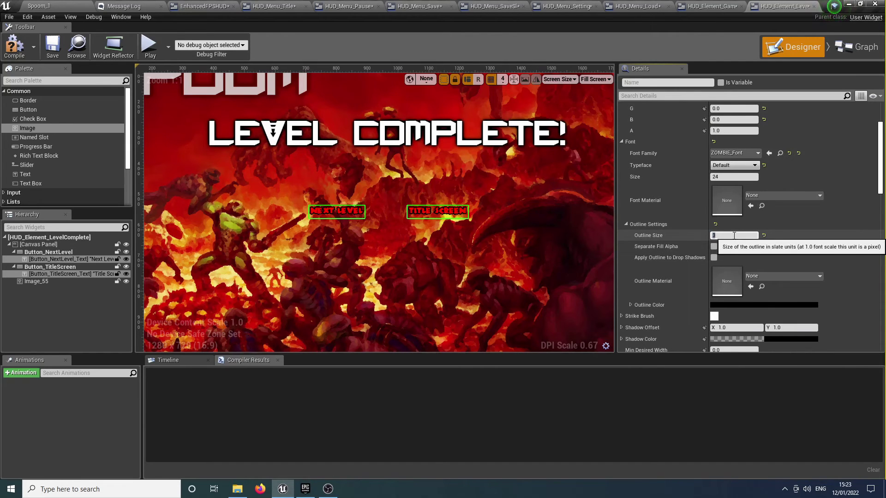
{"action": "scroll", "coordinate": [591, 234], "scroll_direction": "down", "scroll_amount": 2}
{"action": "right_click_drag", "start_coordinate": [545, 231], "coordinate": [536, 235]}
{"action": "left_click", "coordinate": [12, 54]}
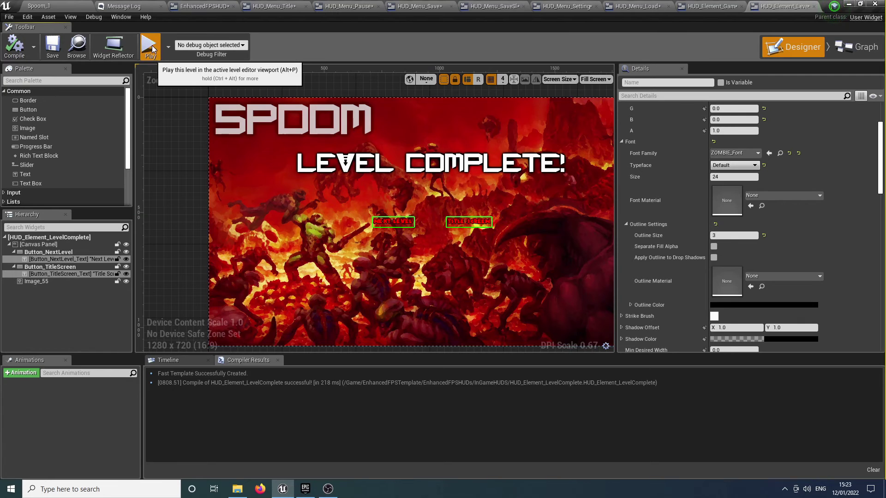
Step: Start a play test and bring up the game's pause menu
{"action": "left_click", "coordinate": [148, 44]}
{"action": "left_click", "coordinate": [431, 215]}
{"action": "key", "text": "w"}
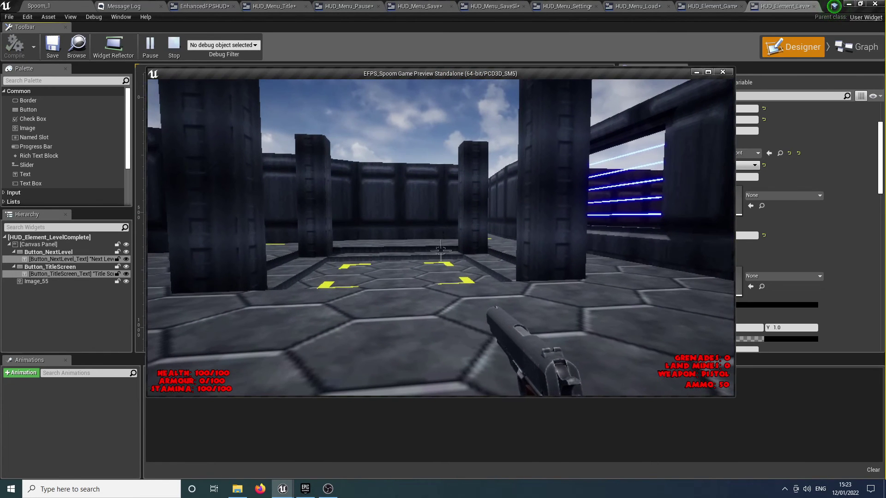
{"action": "key", "text": "Escape"}
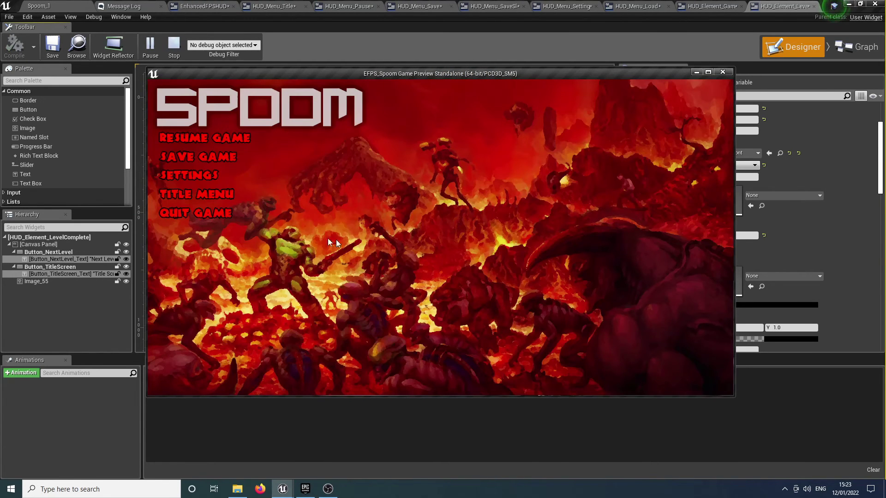
Step: Return to the game's title menu and start a new game in save slot 1
{"action": "left_click", "coordinate": [231, 190]}
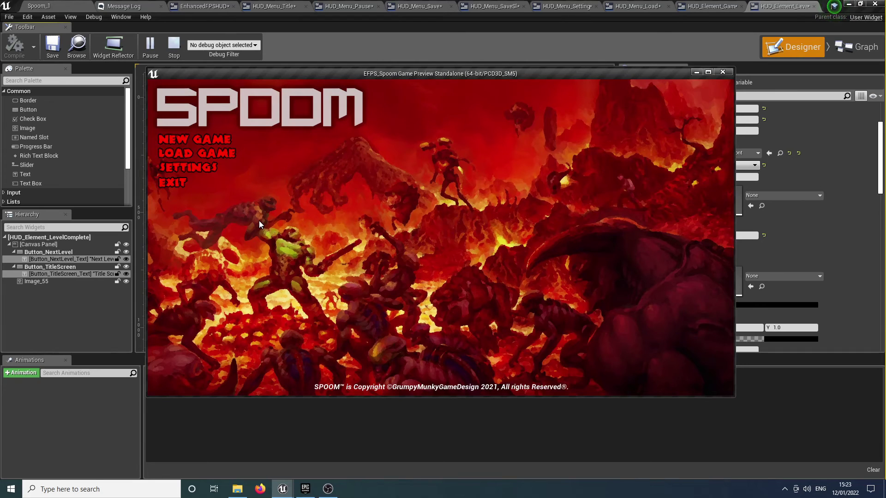
{"action": "left_click", "coordinate": [221, 143]}
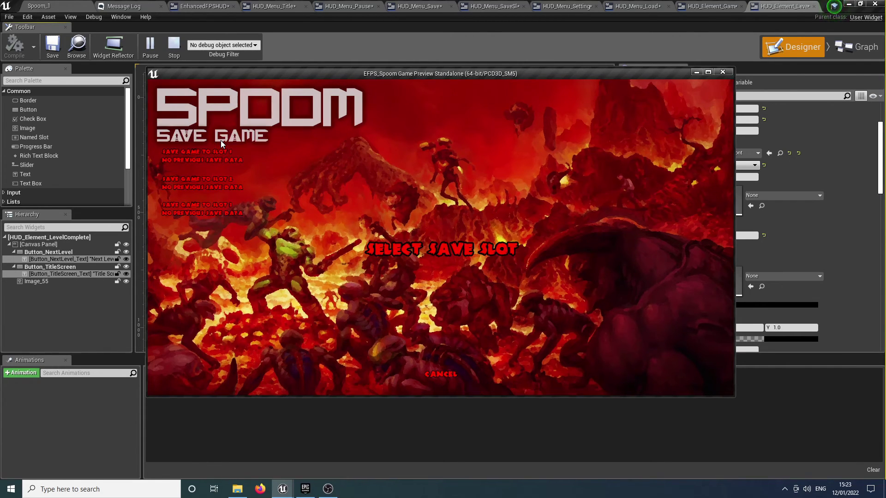
{"action": "left_click", "coordinate": [228, 156]}
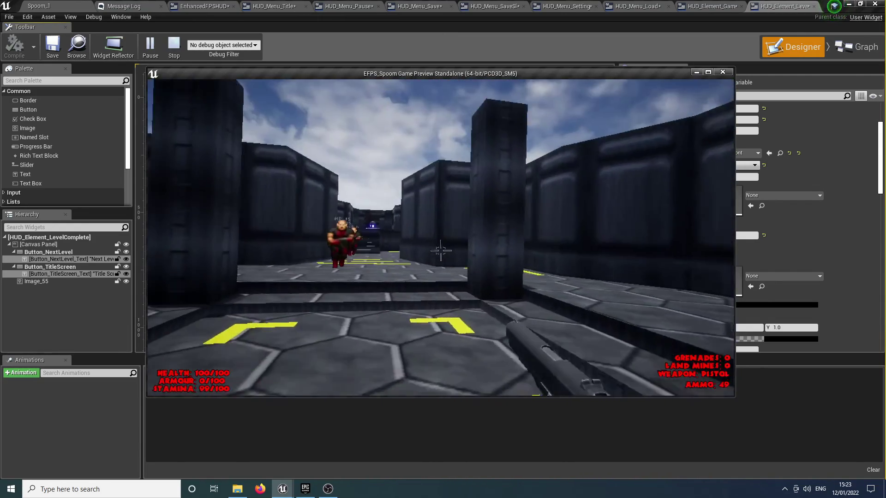
Step: Shoot the enemy soldiers in the first arena with the pistol
{"action": "left_click", "coordinate": [440, 251]}
{"action": "left_click", "coordinate": [441, 250]}
{"action": "left_click", "coordinate": [440, 250]}
{"action": "left_click", "coordinate": [440, 250]}
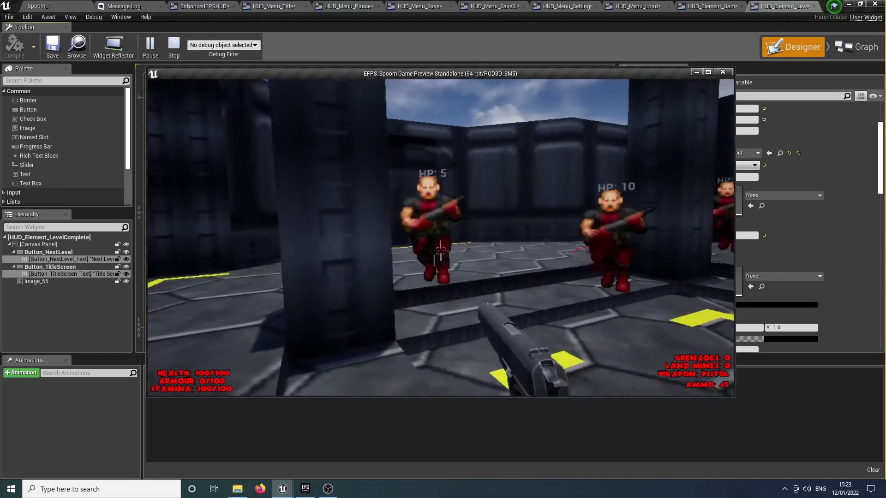
{"action": "left_click", "coordinate": [441, 251]}
{"action": "left_click", "coordinate": [441, 250]}
{"action": "left_click", "coordinate": [441, 251]}
{"action": "left_click", "coordinate": [440, 250]}
{"action": "left_click", "coordinate": [440, 251]}
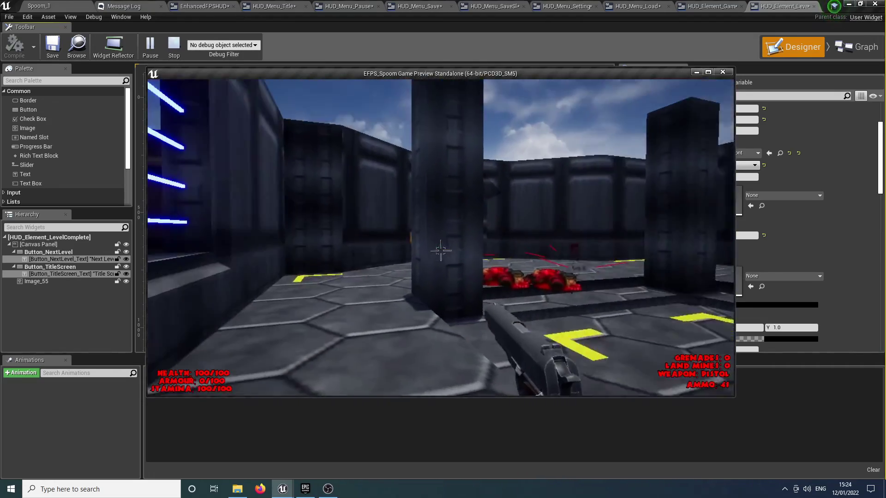
{"action": "left_click", "coordinate": [441, 250]}
{"action": "left_click", "coordinate": [441, 250]}
{"action": "left_click", "coordinate": [441, 251]}
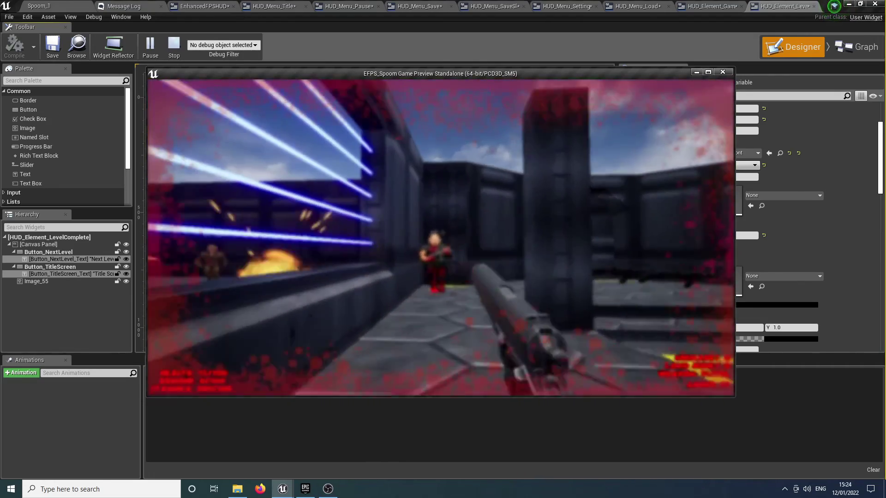
{"action": "left_click", "coordinate": [440, 250]}
Step: Advance past the dead soldiers to pick up the shotgun and reach the green-lit door
{"action": "key", "text": "w"}
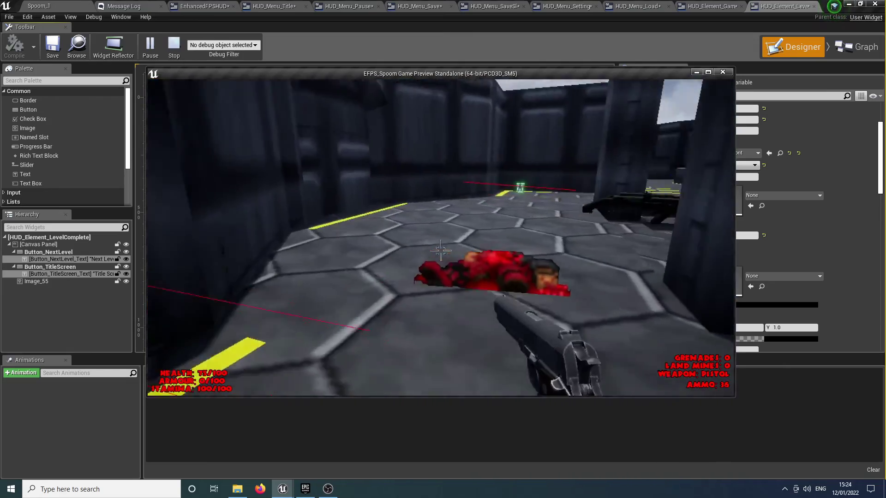
{"action": "key", "text": "w"}
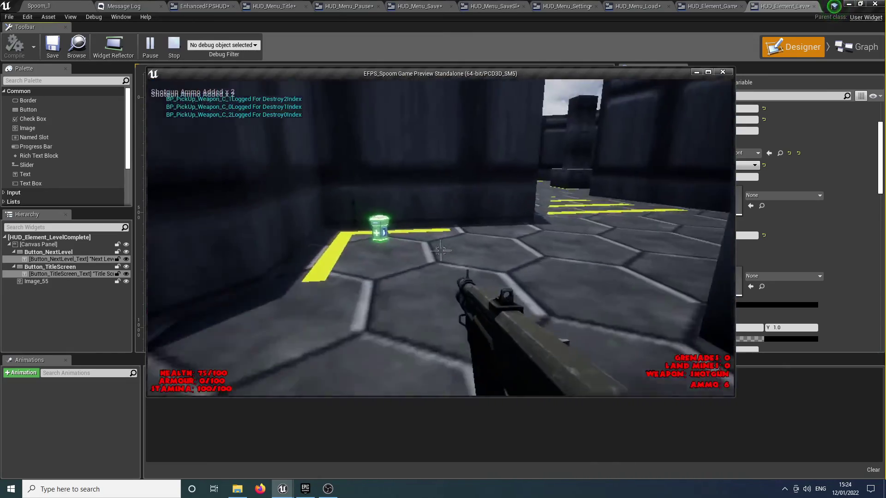
{"action": "key", "text": "w"}
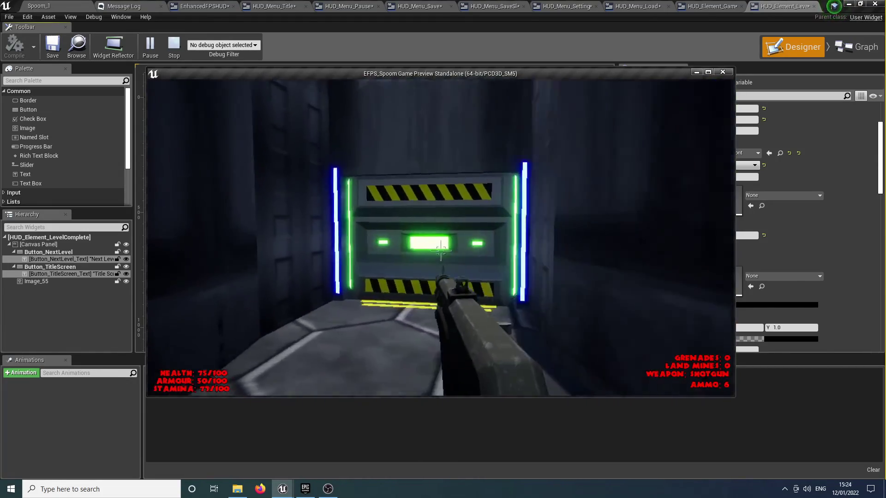
Step: Go through the green-lit door, collect the health packs, and pick up the shotgun on top of the stairs
{"action": "key", "text": "w"}
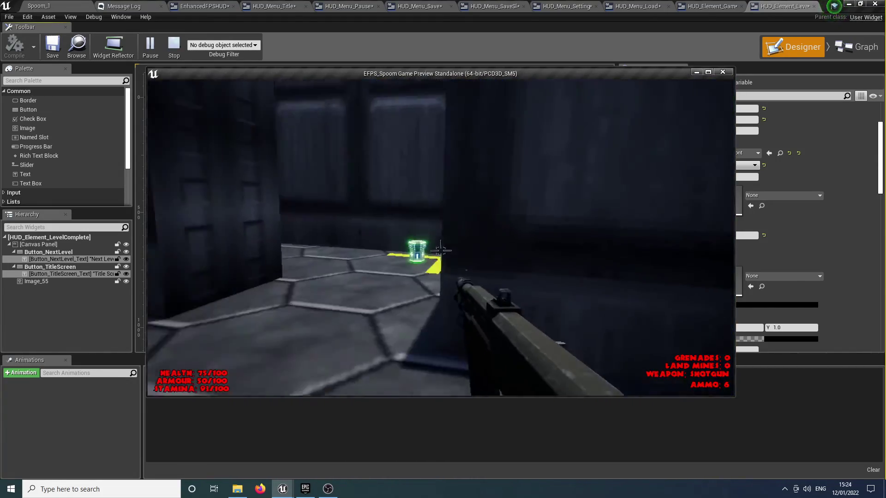
{"action": "key", "text": "w"}
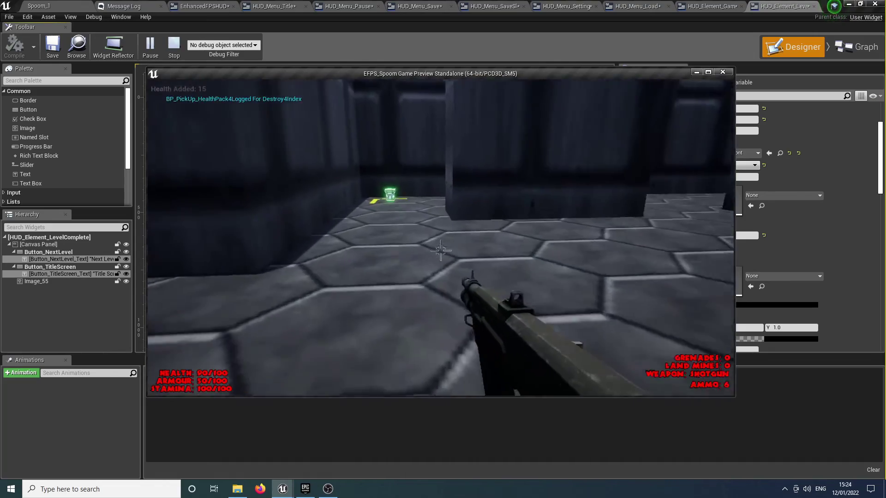
{"action": "key", "text": "w"}
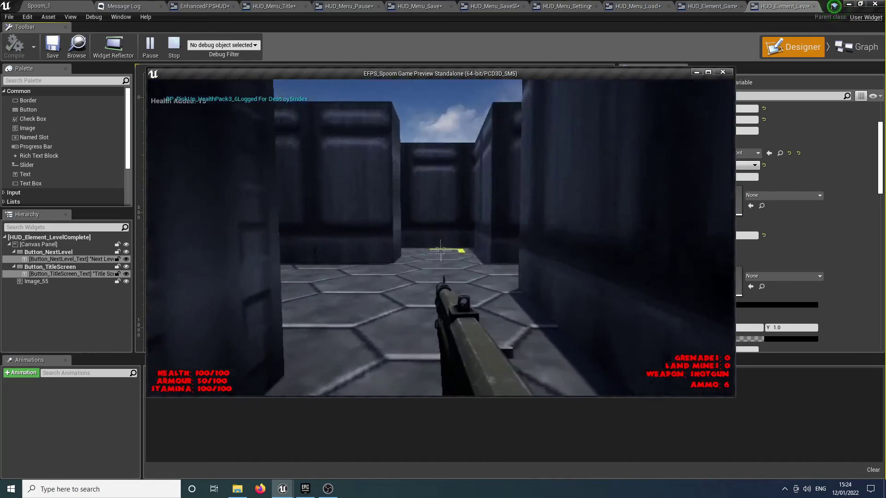
{"action": "key", "text": "w"}
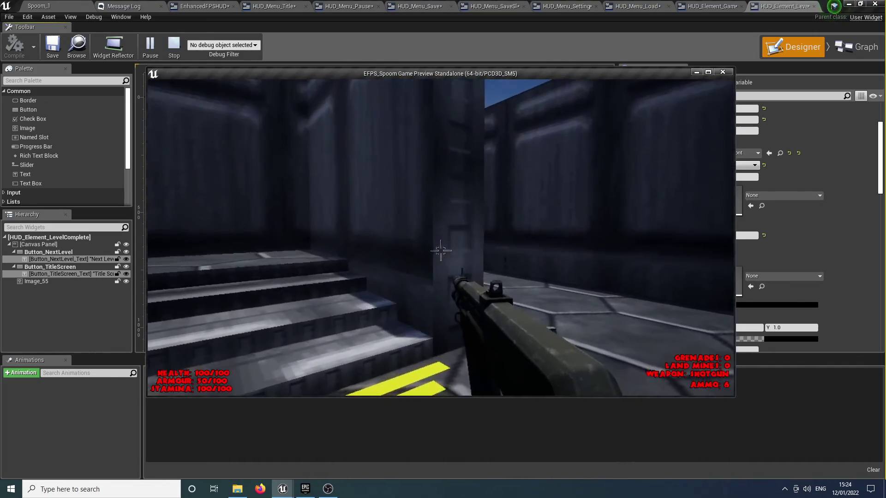
{"action": "key", "text": "w"}
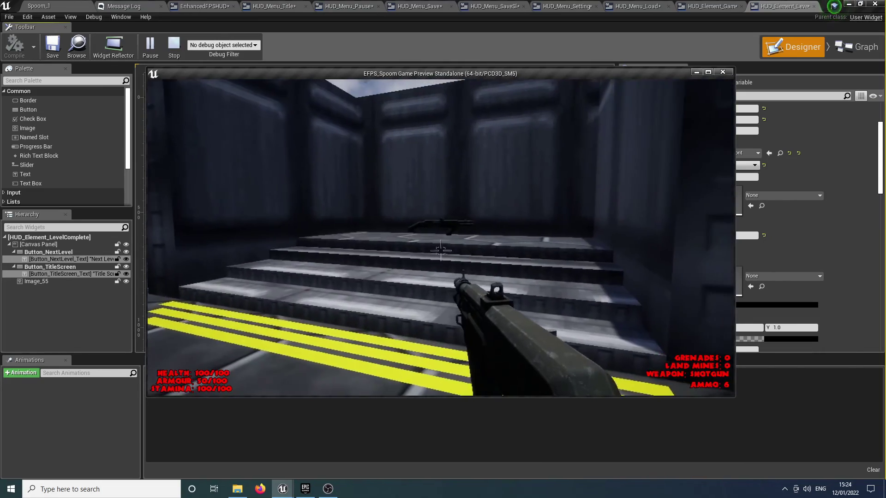
{"action": "key", "text": "shift+w"}
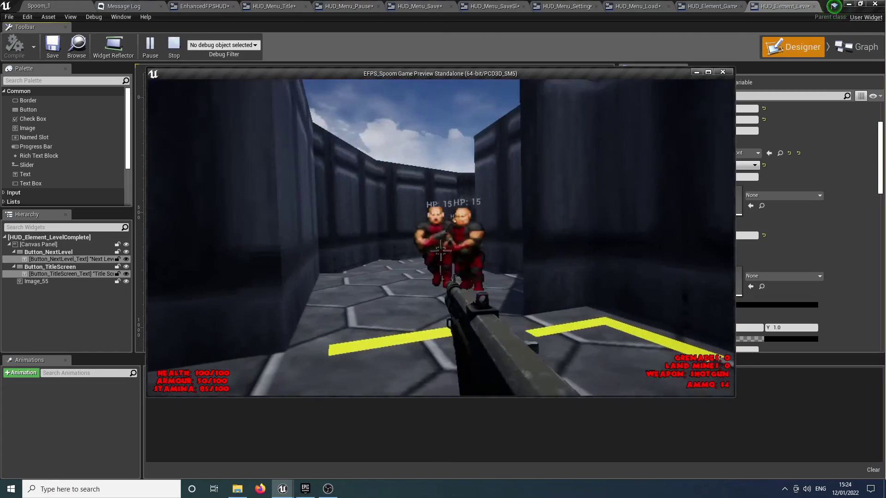
Step: Shoot the enemy soldiers in the corridors beyond the stairs with the shotgun
{"action": "left_click", "coordinate": [440, 251]}
{"action": "left_click", "coordinate": [440, 251]}
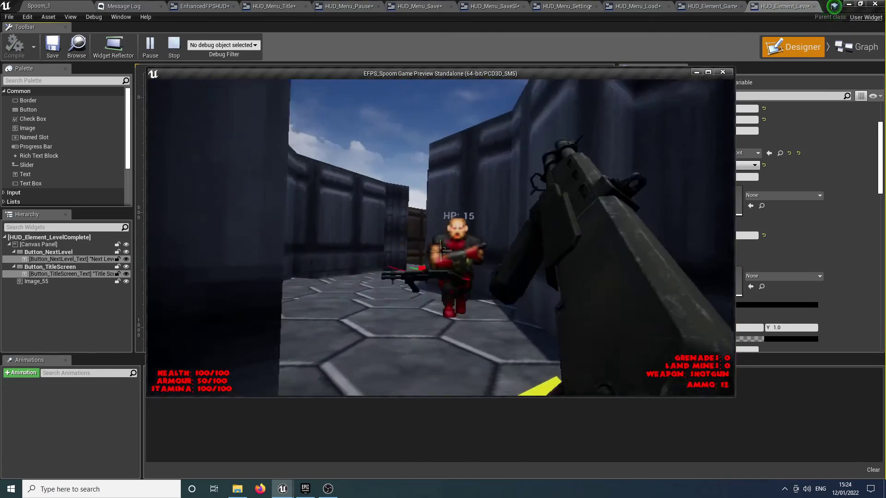
{"action": "left_click", "coordinate": [441, 251]}
{"action": "left_click", "coordinate": [440, 250]}
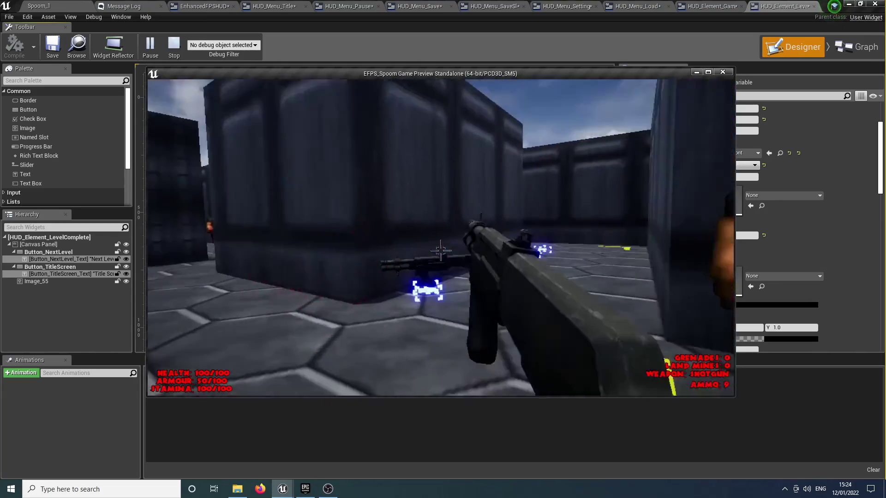
{"action": "left_click", "coordinate": [440, 251]}
{"action": "left_click", "coordinate": [441, 251]}
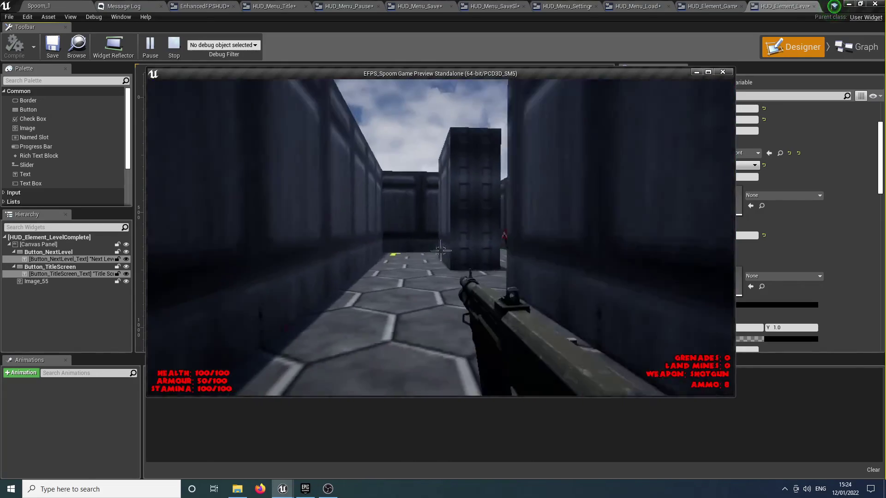
{"action": "left_click", "coordinate": [440, 251]}
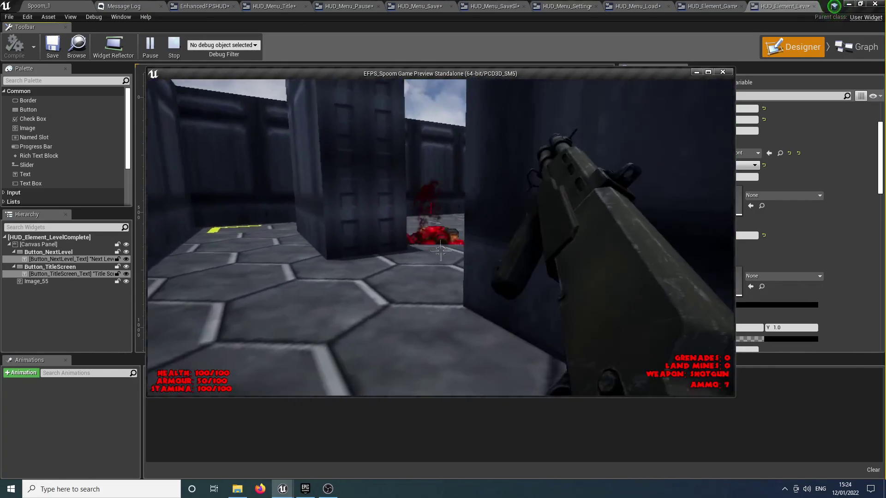
{"action": "left_click", "coordinate": [440, 250]}
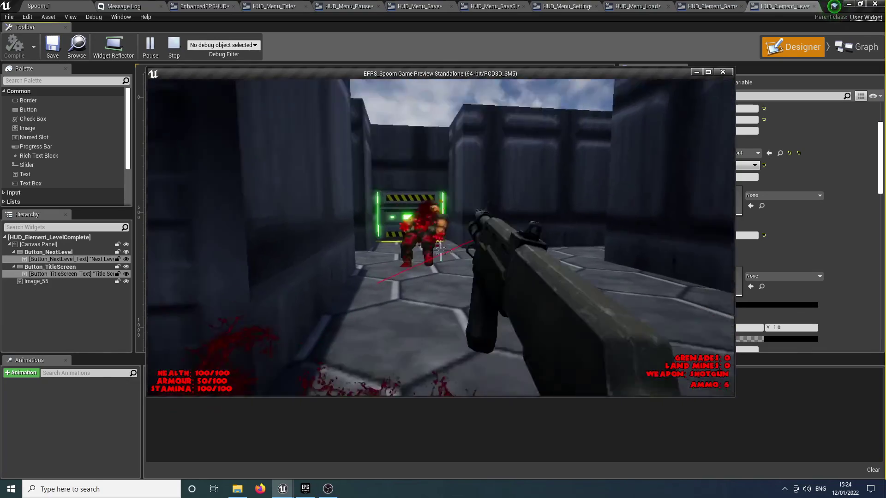
Step: Collect the shotguns dropped by the dead soldiers along the corridors for extra ammo
{"action": "key", "text": "shift+w"}
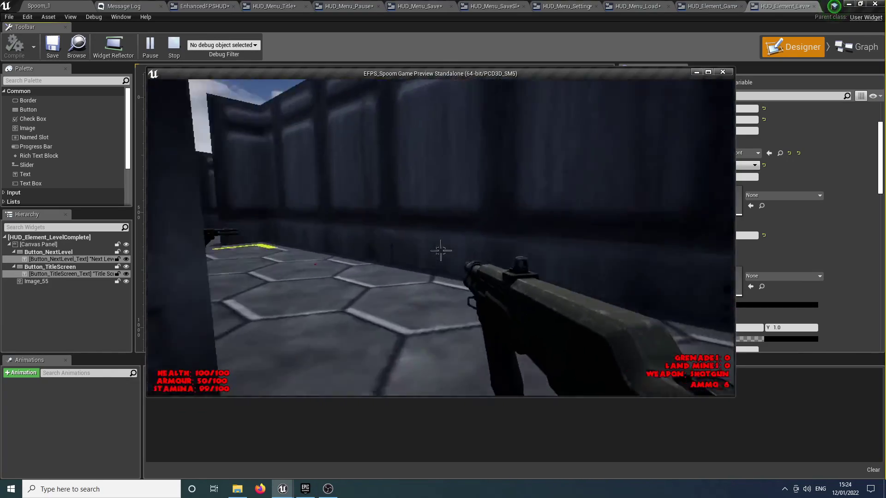
{"action": "key", "text": "w"}
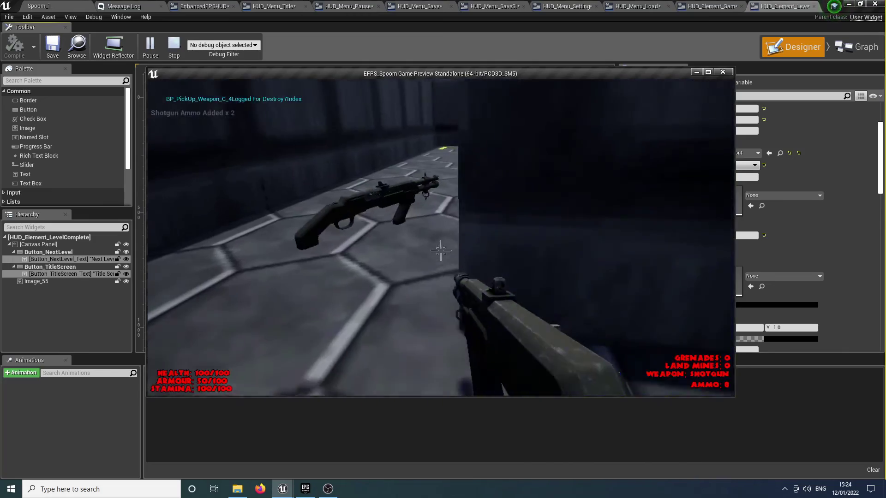
{"action": "key", "text": "w"}
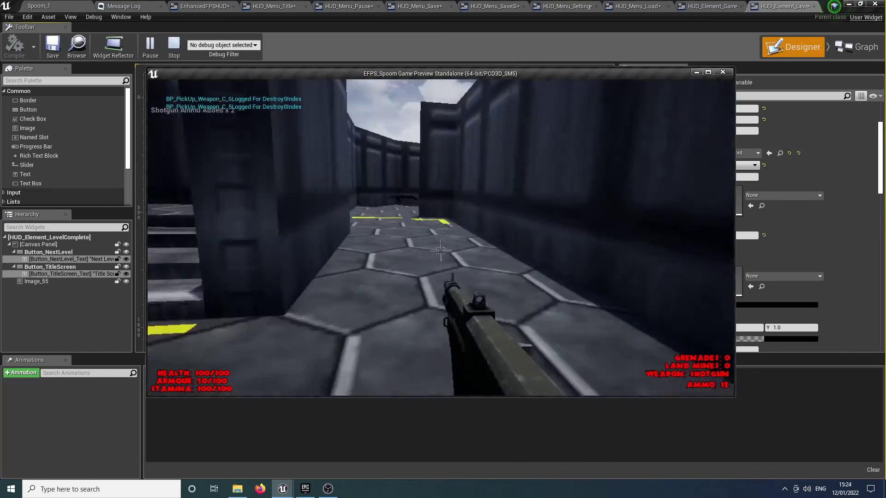
{"action": "key", "text": "shift+w"}
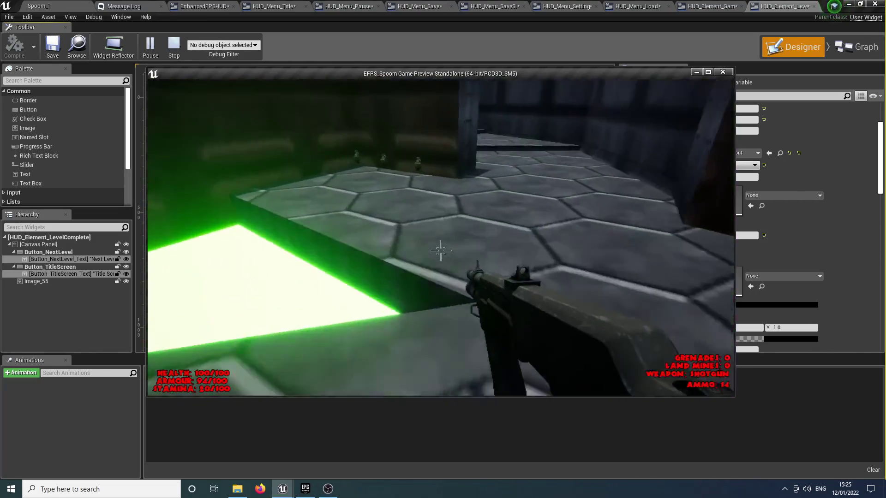
Step: Pick up the grenades beside the glowing green pools and advance through the red-lit door
{"action": "key", "text": "w"}
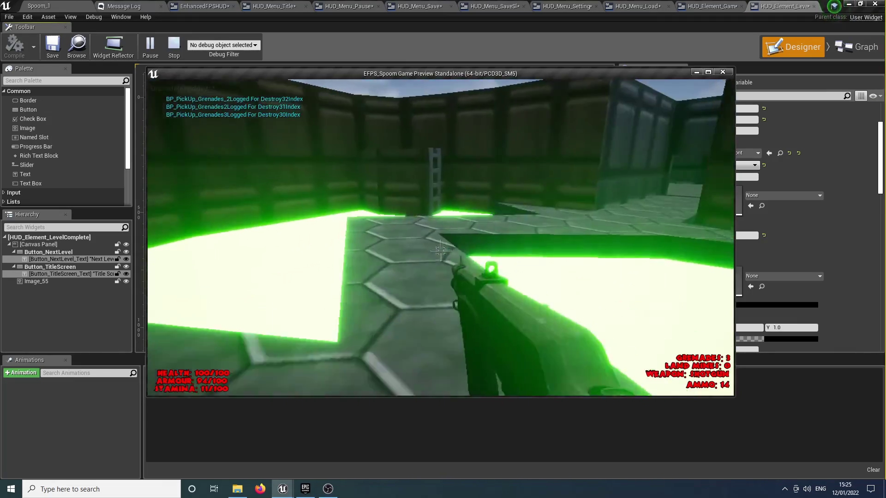
{"action": "key", "text": "w"}
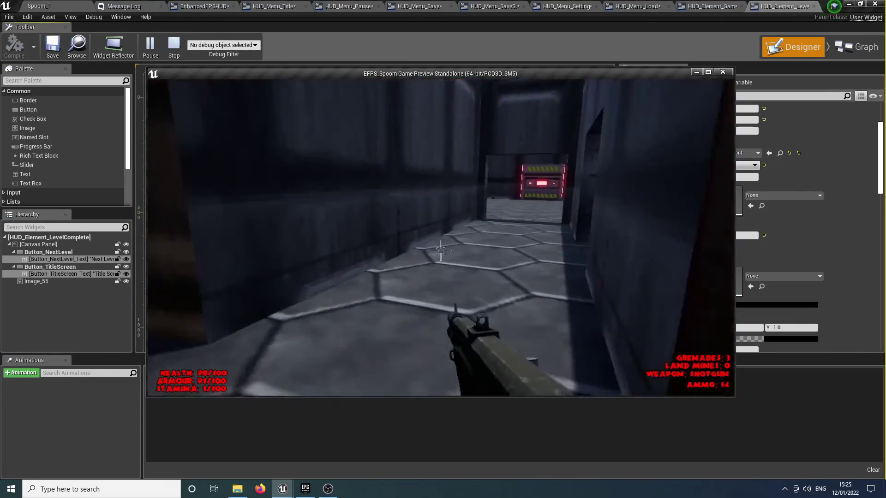
{"action": "key", "text": "w"}
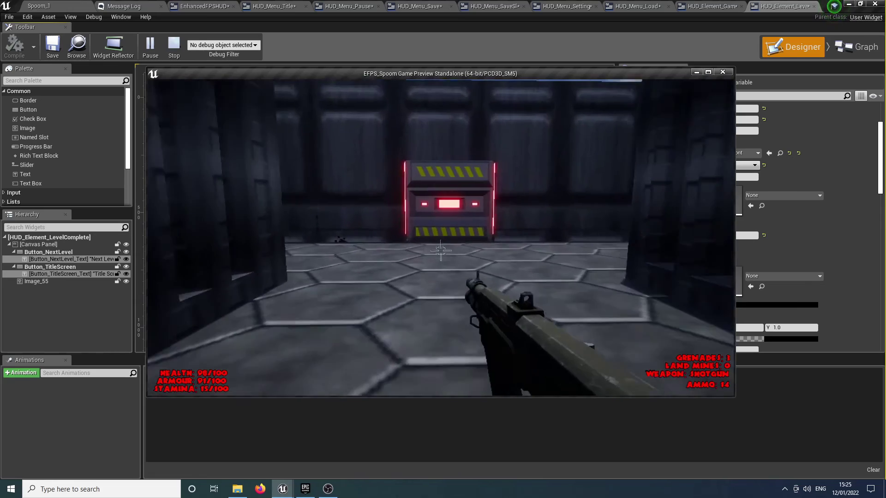
{"action": "key", "text": "w"}
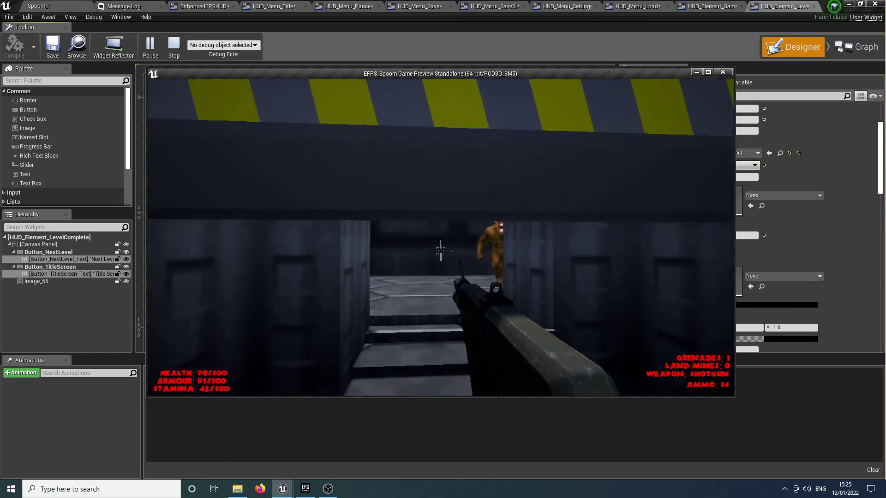
Step: Attack the brown demons beyond the red-lit door with grenades and advance to the end of the level
{"action": "left_click", "coordinate": [441, 251]}
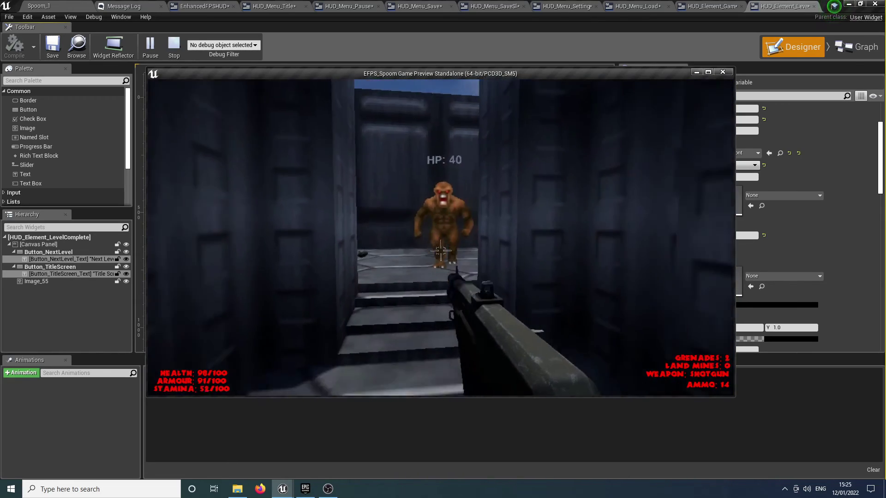
{"action": "key", "text": "a"}
{"action": "key", "text": "g"}
{"action": "key", "text": "w"}
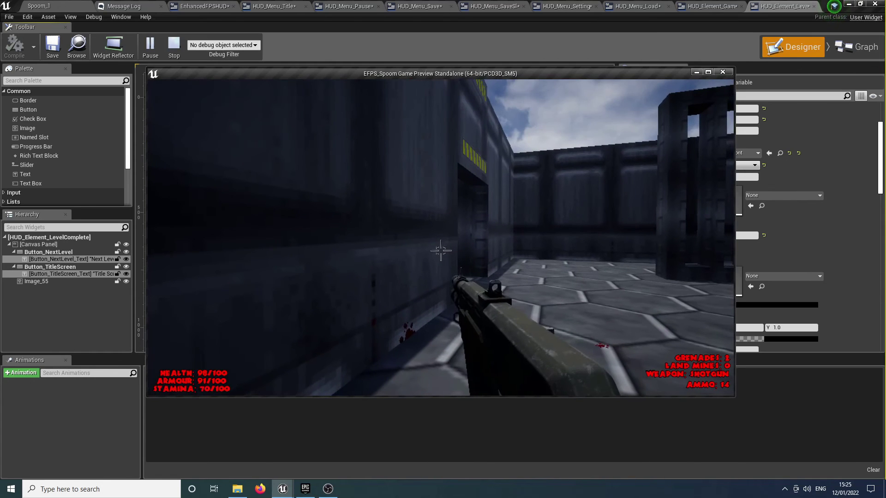
{"action": "key", "text": "w"}
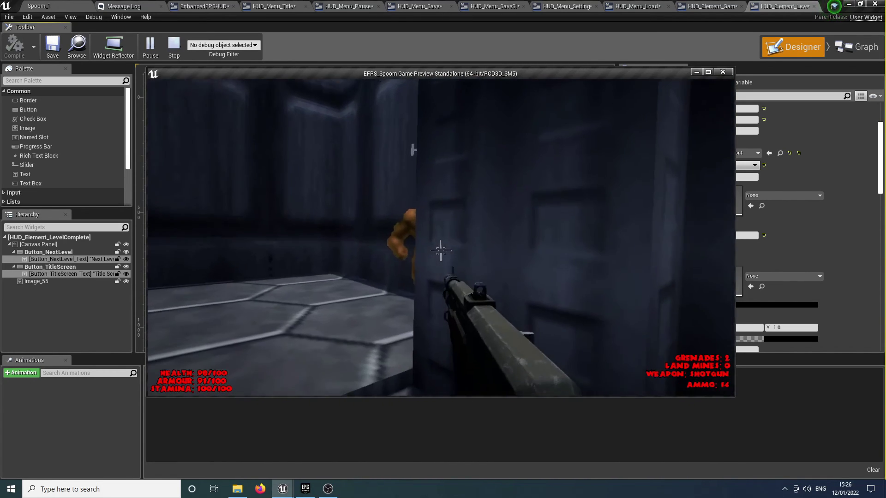
{"action": "left_click", "coordinate": [440, 250]}
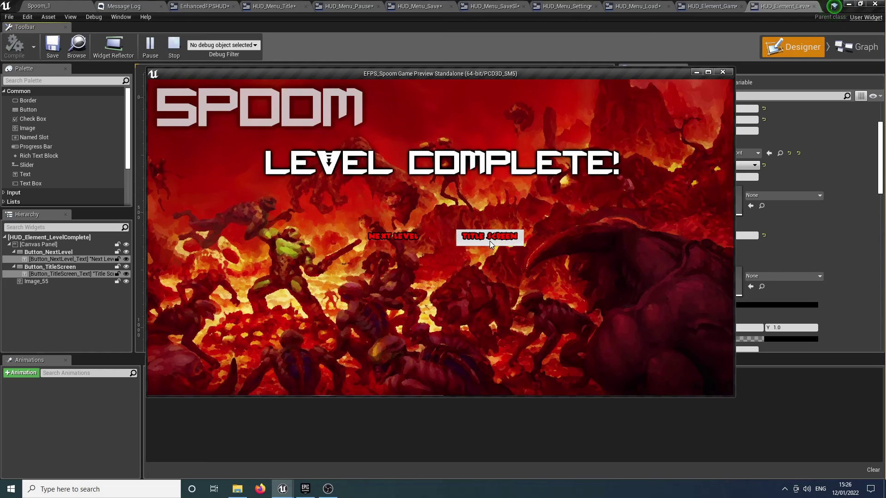
Step: Continue to the next level from the level-complete screen and bring up its pause menu
{"action": "left_click", "coordinate": [383, 244]}
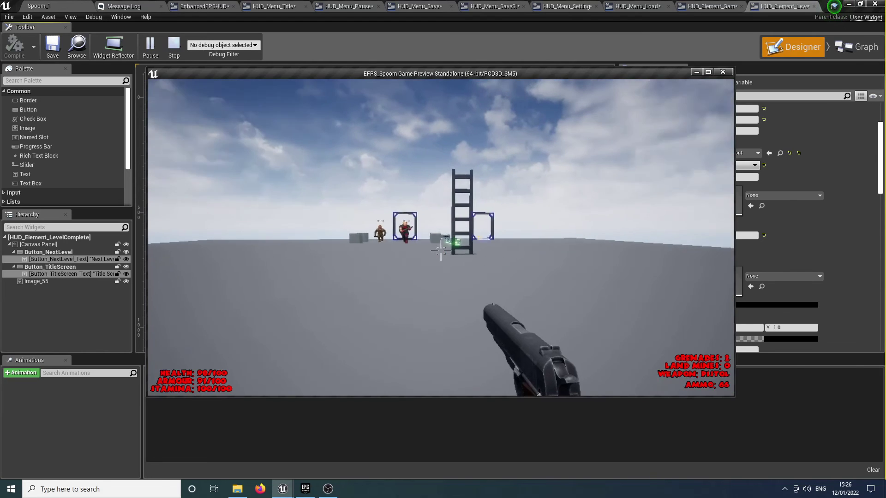
{"action": "key", "text": "Escape"}
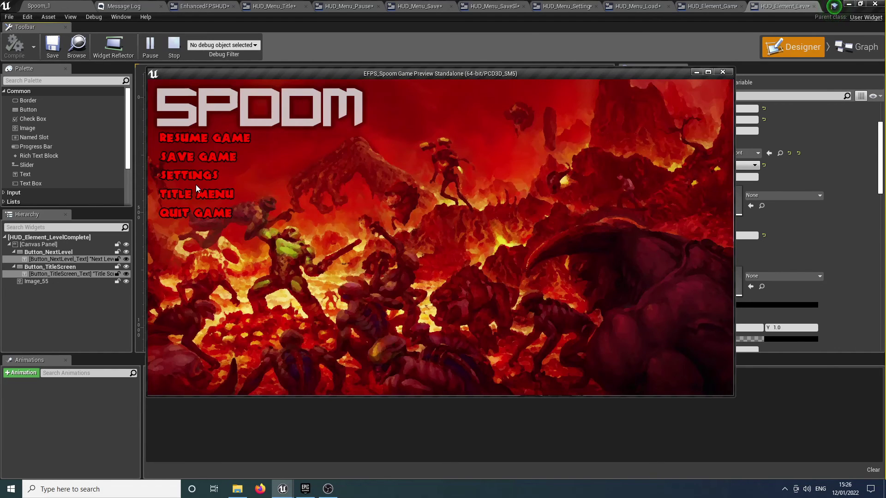
Step: Go back to the title menu and start a new game in save slot 1
{"action": "left_click", "coordinate": [201, 200]}
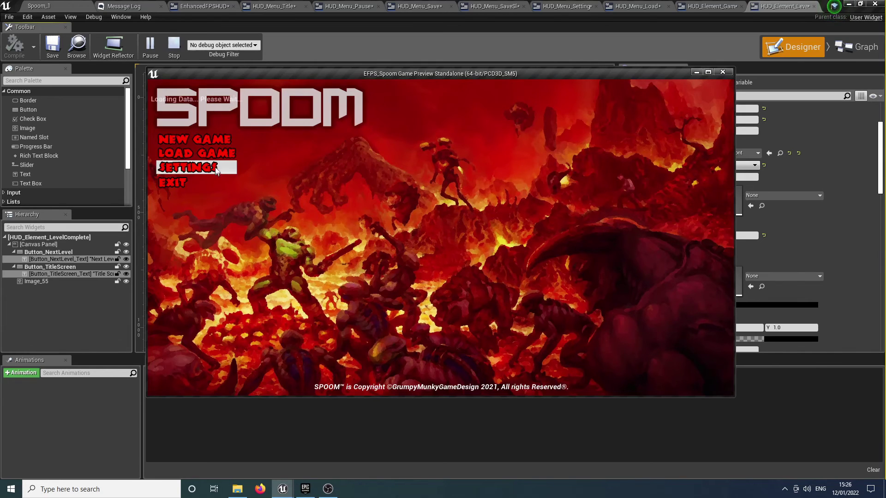
{"action": "left_click", "coordinate": [210, 143]}
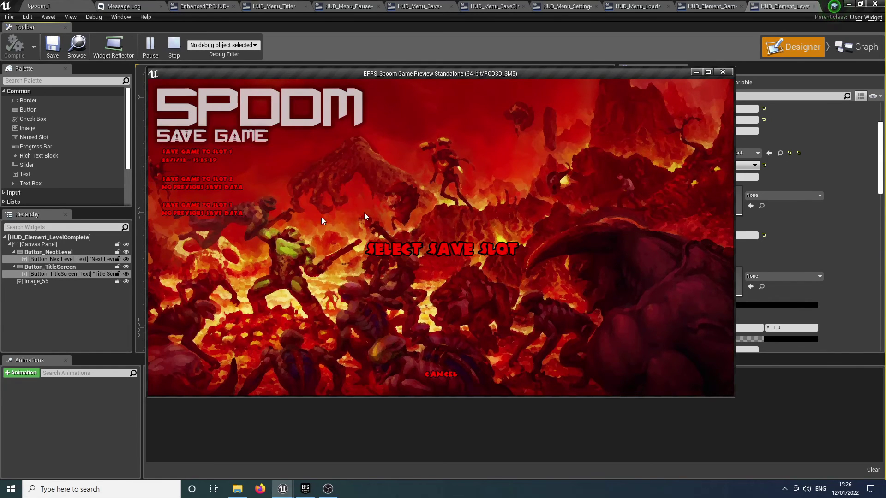
{"action": "left_click", "coordinate": [222, 152]}
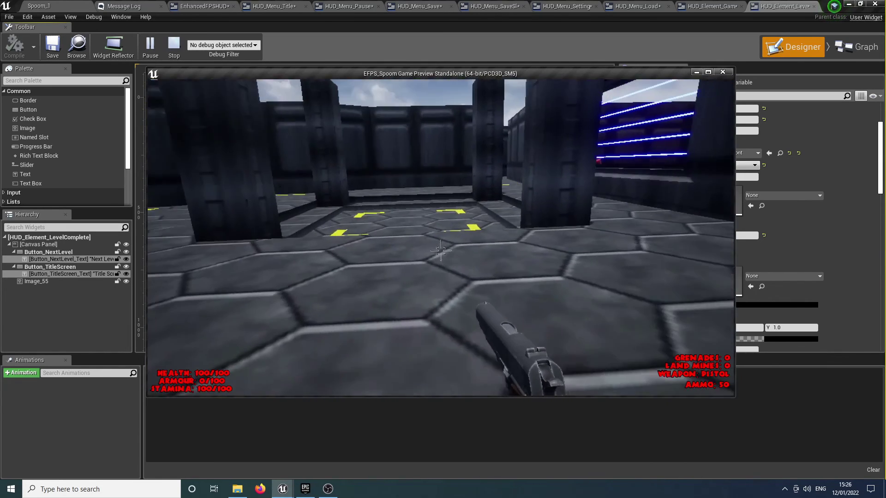
Step: Shoot the enemy soldiers around the pillars of the first arena with the pistol
{"action": "left_click", "coordinate": [440, 250]}
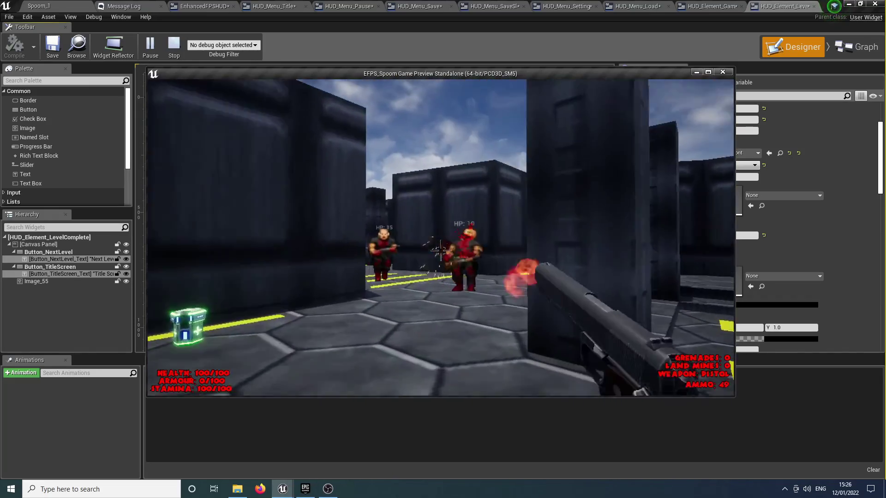
{"action": "left_click", "coordinate": [440, 251]}
{"action": "left_click", "coordinate": [441, 251]}
{"action": "left_click", "coordinate": [440, 250]}
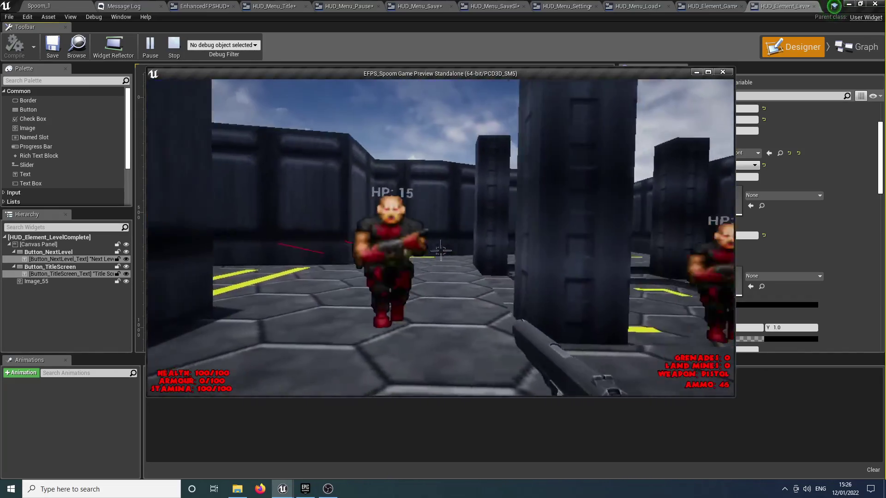
{"action": "left_click", "coordinate": [441, 250]}
{"action": "left_click", "coordinate": [441, 250]}
{"action": "left_click", "coordinate": [441, 251]}
{"action": "left_click", "coordinate": [441, 250]}
{"action": "left_click", "coordinate": [440, 251]}
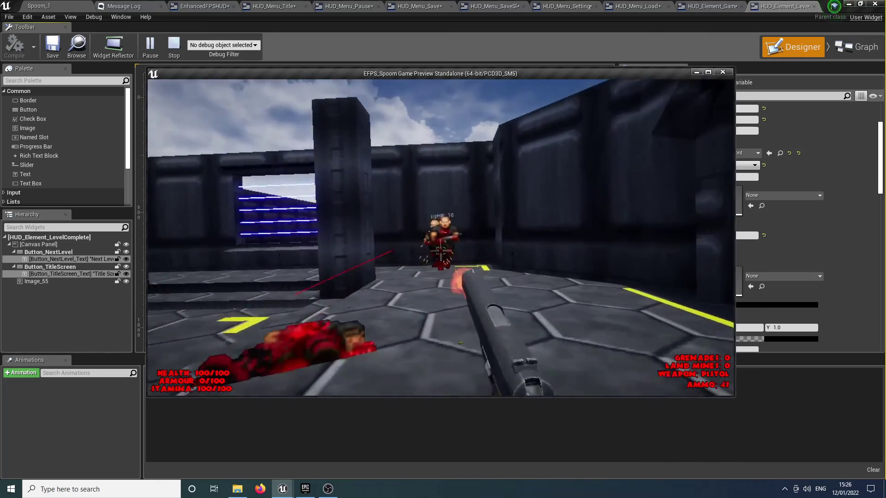
{"action": "left_click", "coordinate": [440, 250]}
{"action": "left_click", "coordinate": [440, 250]}
{"action": "left_click", "coordinate": [441, 251]}
{"action": "left_click", "coordinate": [440, 251]}
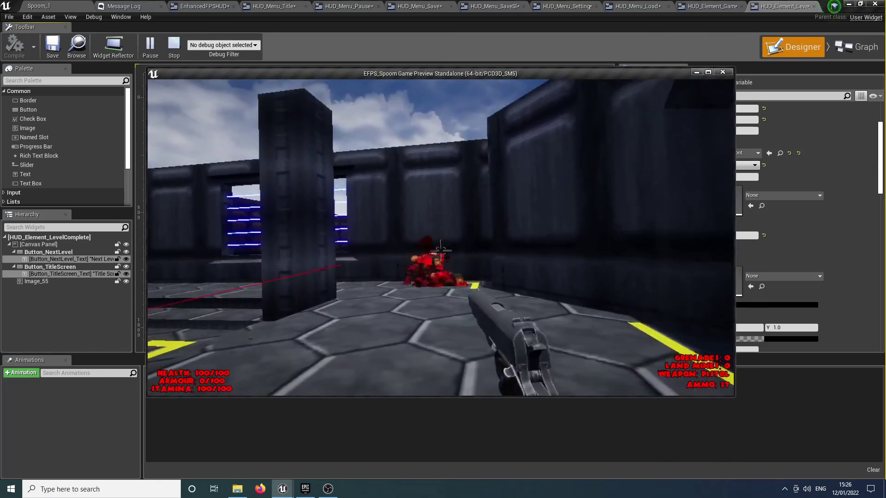
Step: Pick up the shotguns dropped by the dead soldiers in the first arena
{"action": "key", "text": "w"}
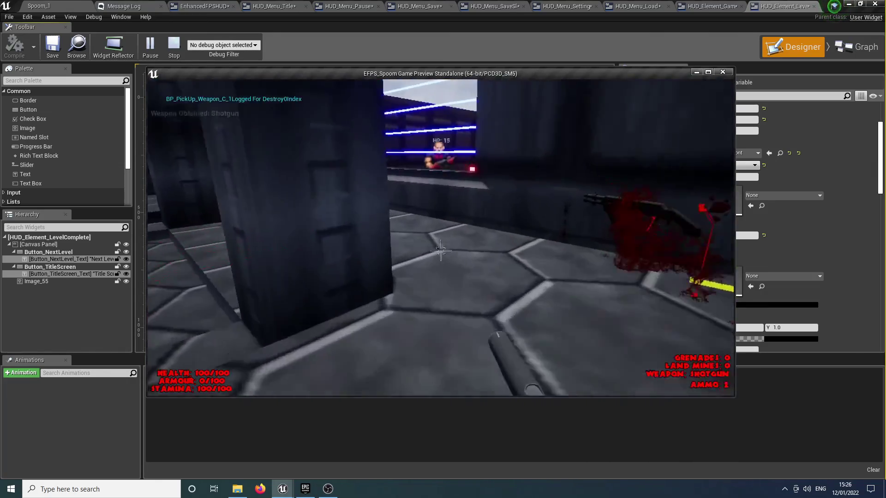
{"action": "key", "text": "w"}
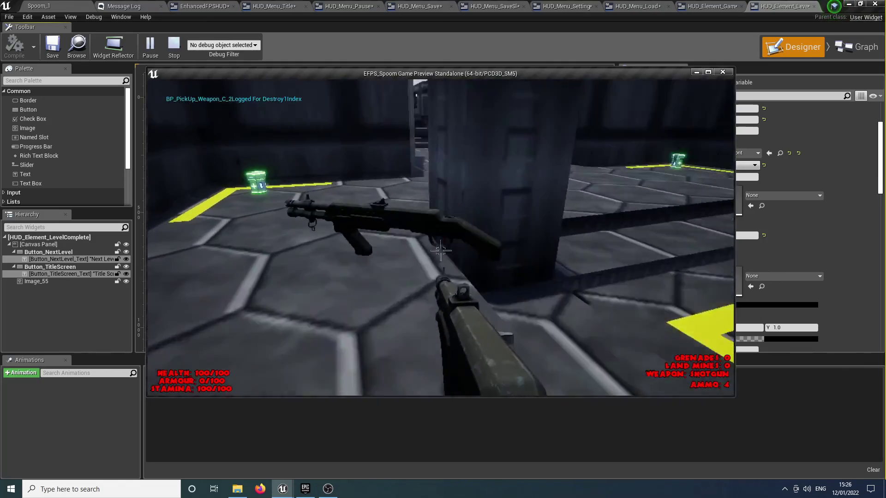
{"action": "key", "text": "w"}
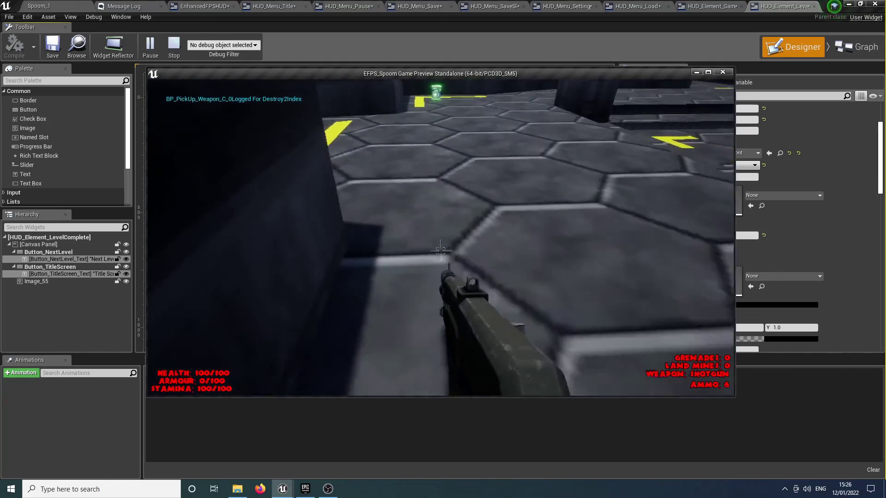
Step: Run through the arena and up the steps, collecting the pistol ammo and armour pickups
{"action": "key", "text": "w"}
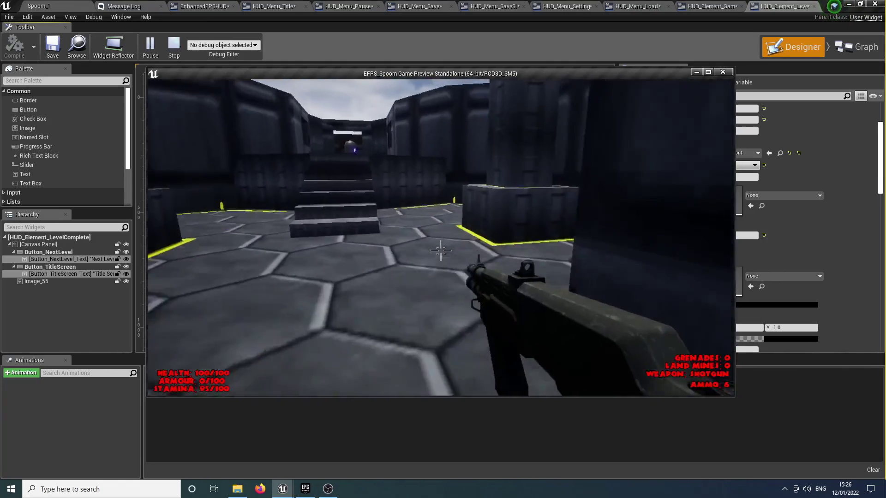
{"action": "key", "text": "w"}
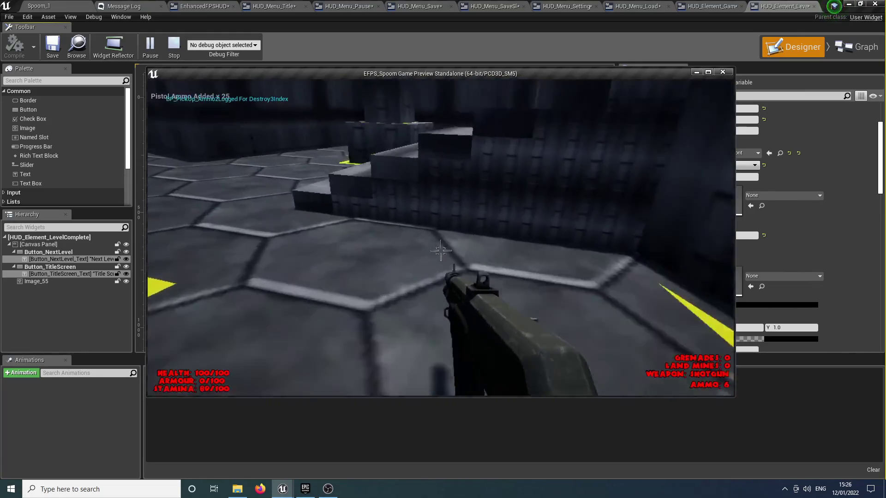
{"action": "key", "text": "w"}
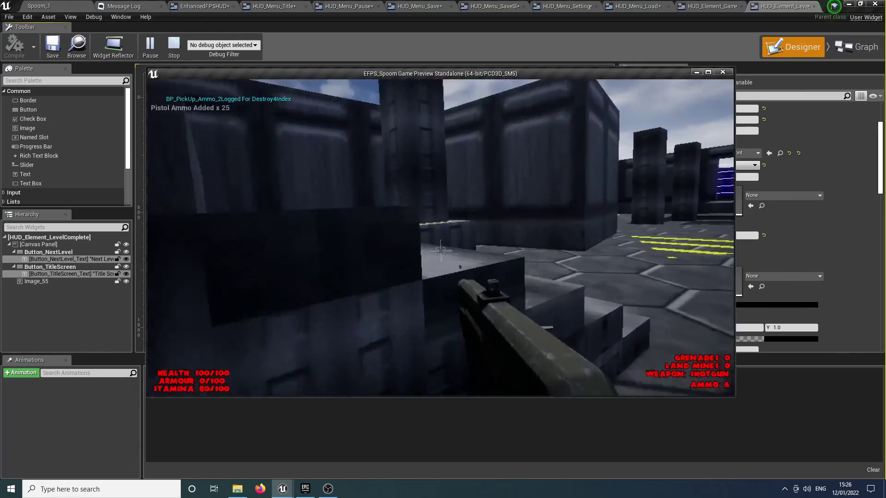
{"action": "key", "text": "w"}
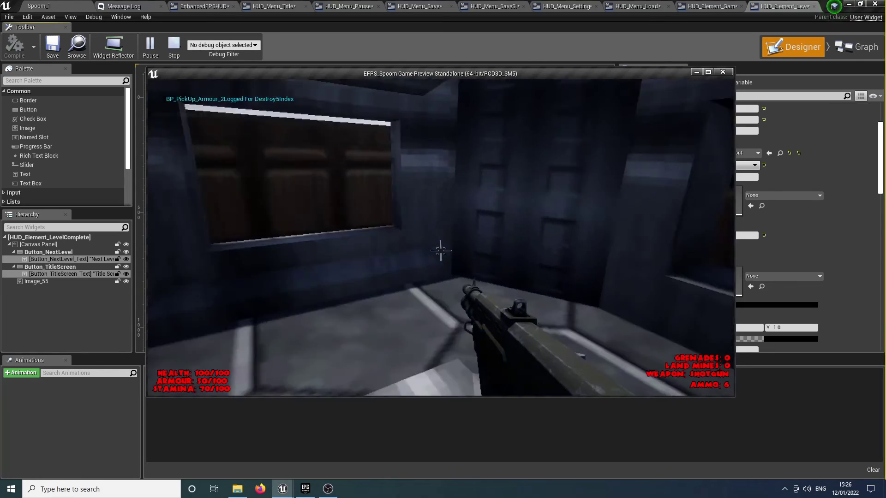
Step: Pause the game and save the progress to slot 1
{"action": "key", "text": "Escape"}
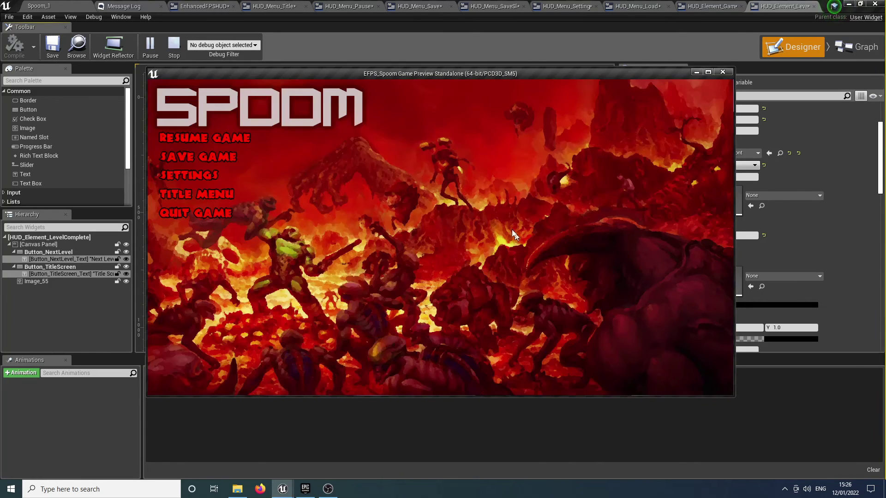
{"action": "left_click", "coordinate": [190, 161]}
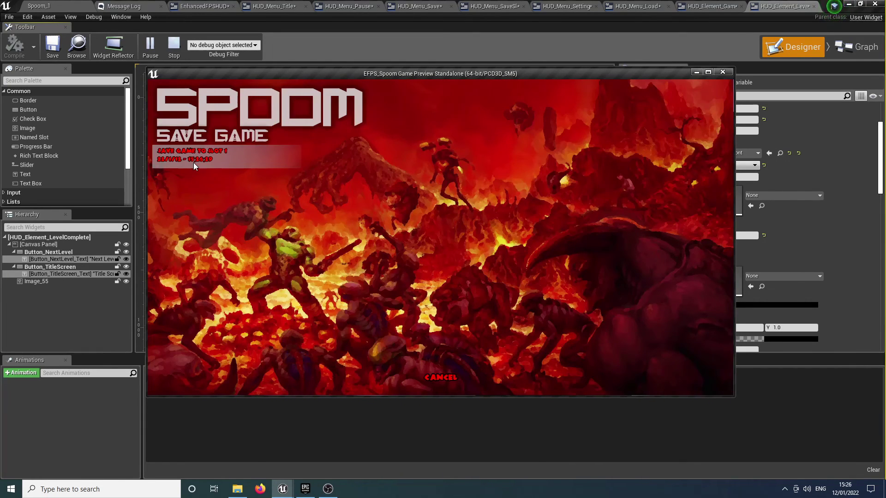
{"action": "left_click", "coordinate": [192, 162]}
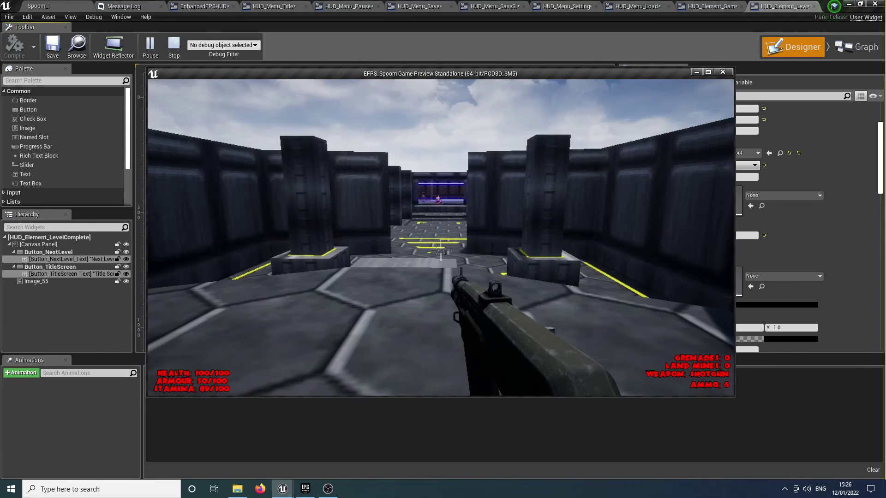
Step: Go back to the title menu from the paused game and load the save in slot 1
{"action": "key", "text": "Escape"}
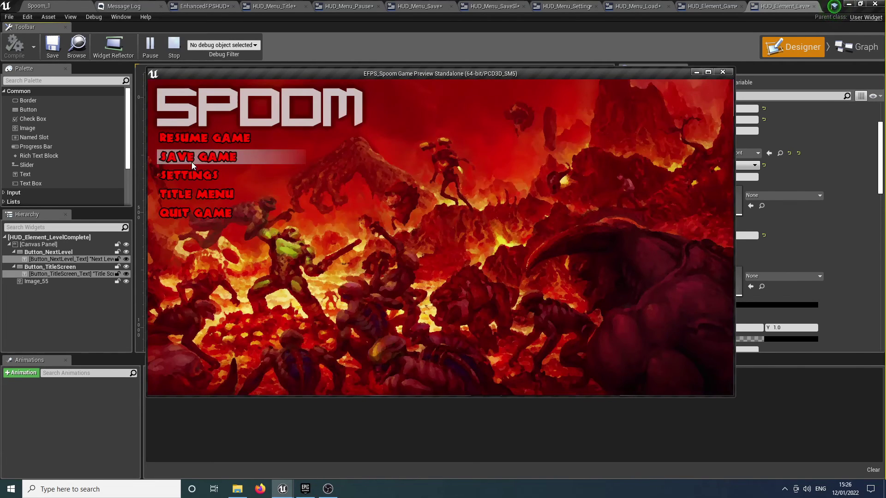
{"action": "left_click", "coordinate": [214, 194]}
{"action": "left_click", "coordinate": [220, 156]}
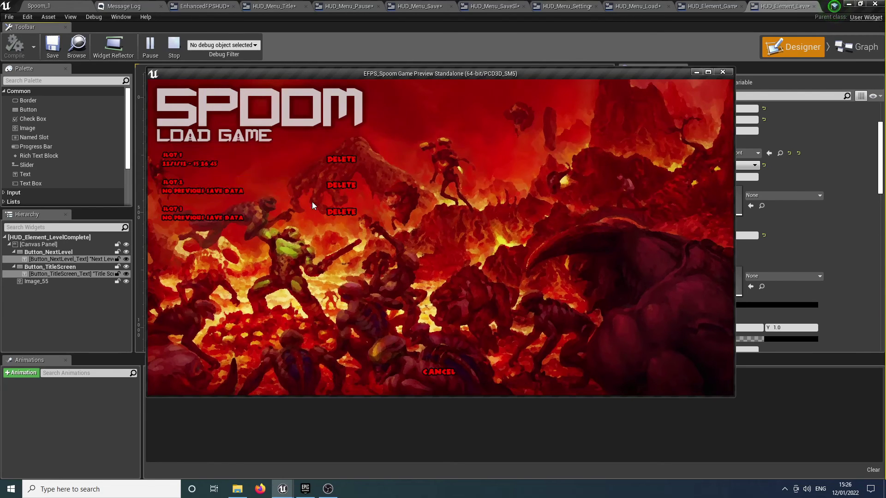
{"action": "left_click", "coordinate": [196, 164]}
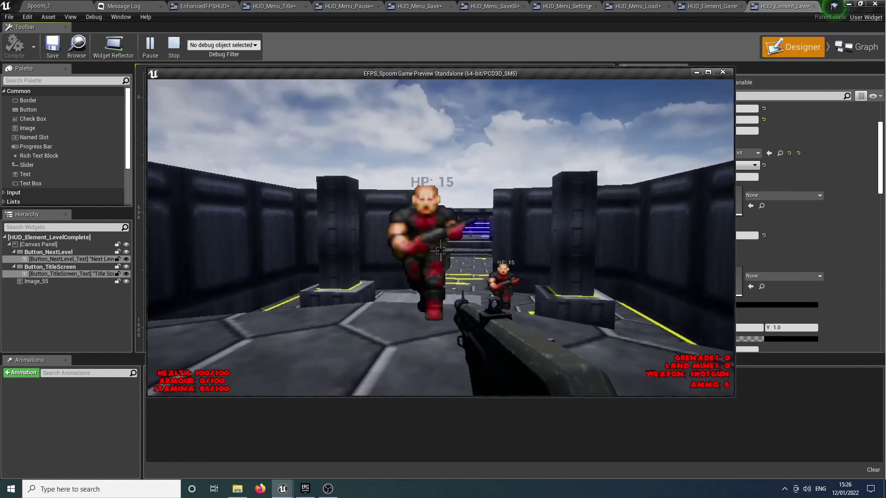
Step: Shoot the enemy soldiers near the spawn point and around the arena pillars with the shotgun
{"action": "left_click", "coordinate": [441, 250]}
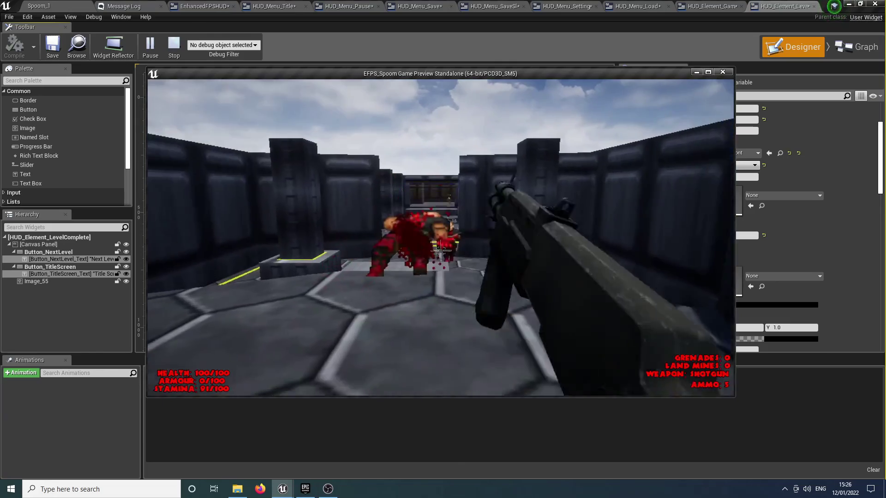
{"action": "left_click", "coordinate": [441, 251]}
{"action": "key", "text": "w"}
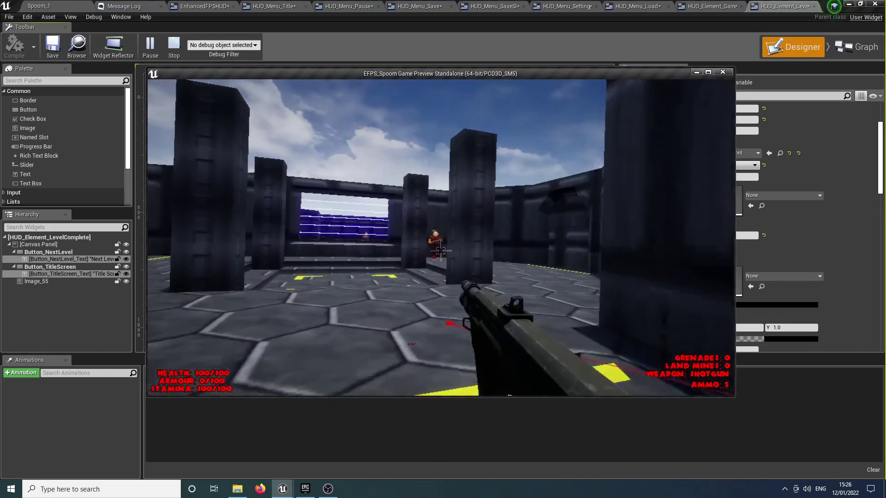
{"action": "left_click", "coordinate": [441, 250]}
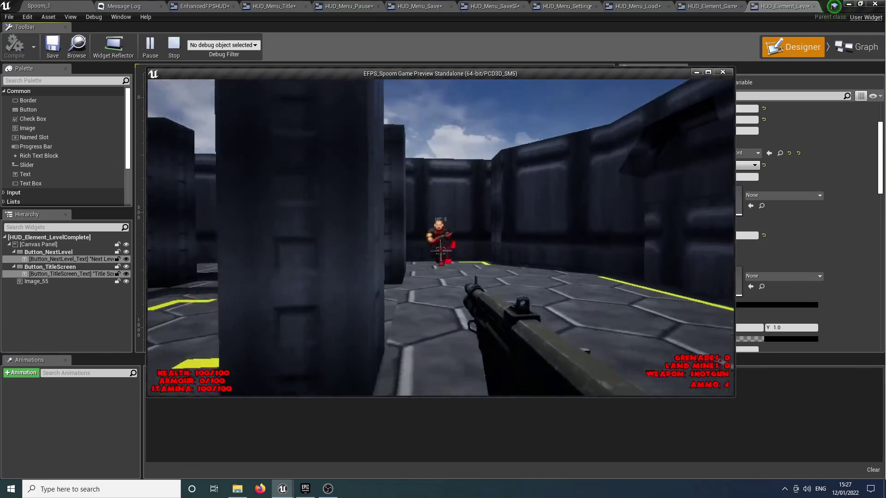
{"action": "left_click", "coordinate": [440, 251]}
Step: Run back through the arena and around its walls to check which pickups are present in the loaded game
{"action": "key", "text": "shift+w"}
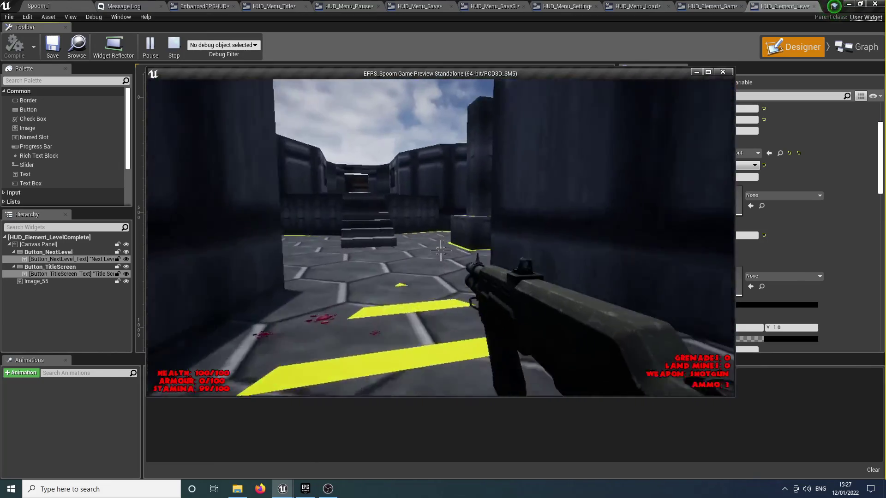
{"action": "key", "text": "shift+w"}
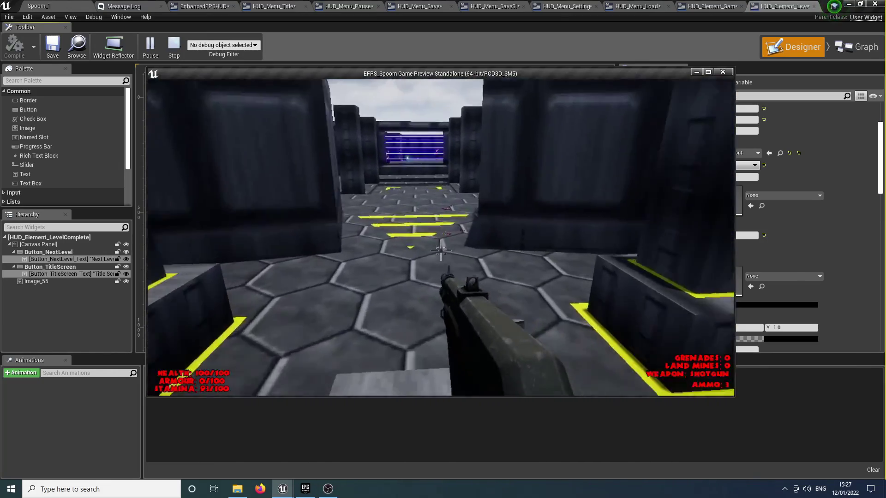
{"action": "key", "text": "shift+w"}
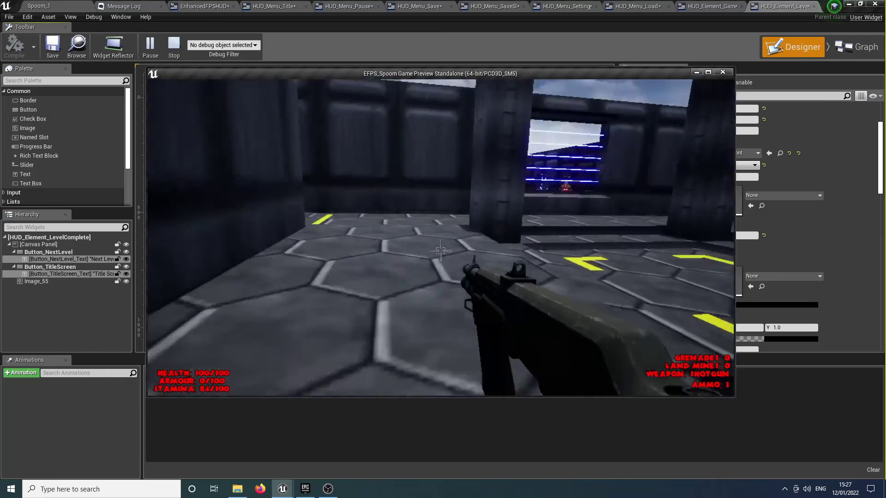
{"action": "key", "text": "w"}
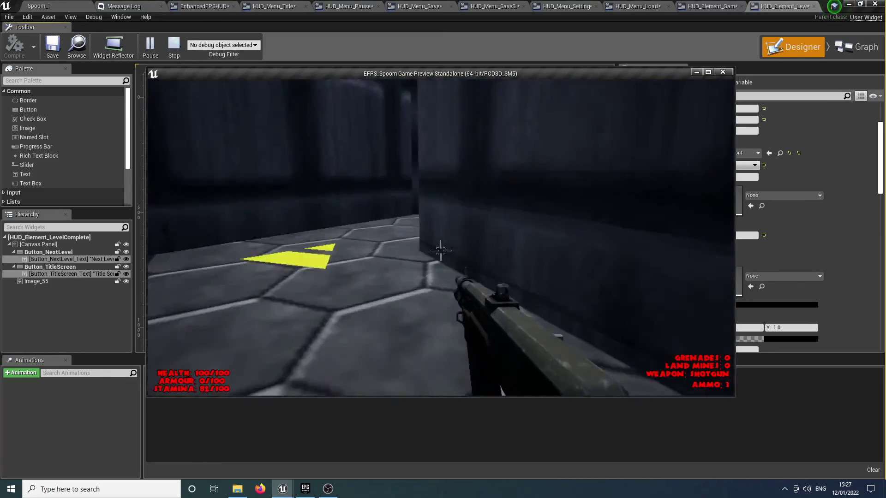
{"action": "key", "text": "shift+w"}
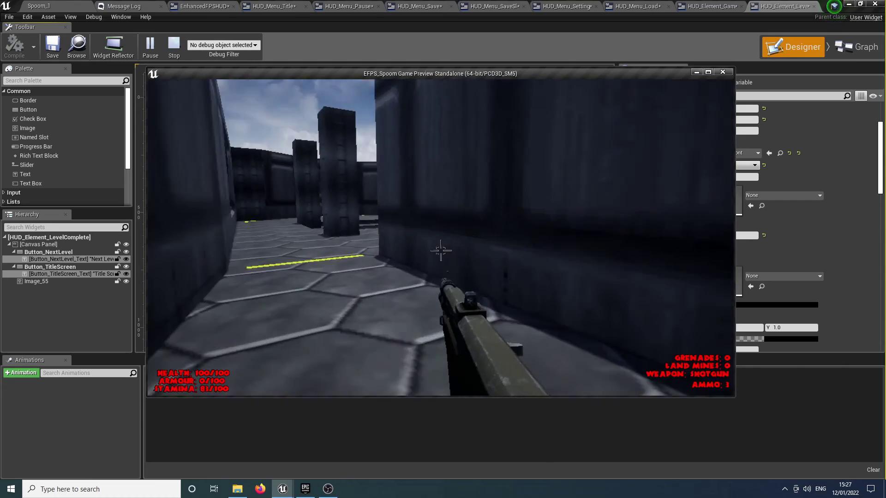
Step: Pause the game, return to the title menu and reload the slot 1 save
{"action": "key", "text": "Escape"}
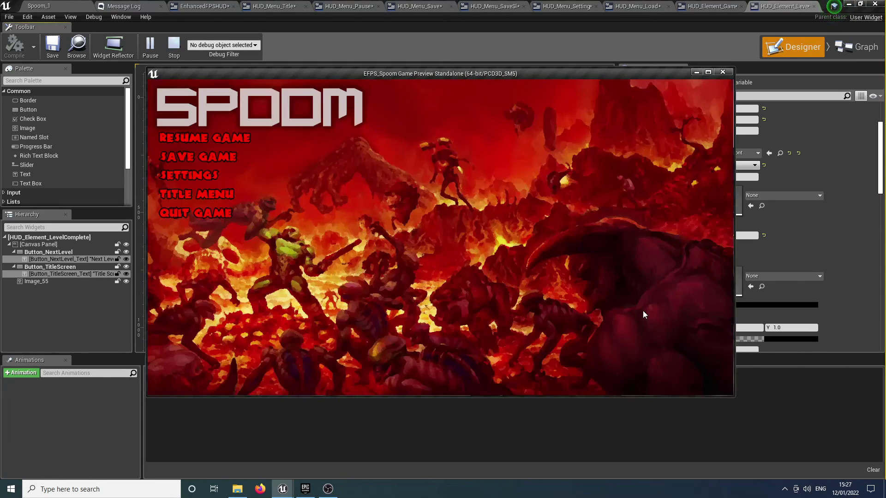
{"action": "left_click", "coordinate": [217, 199]}
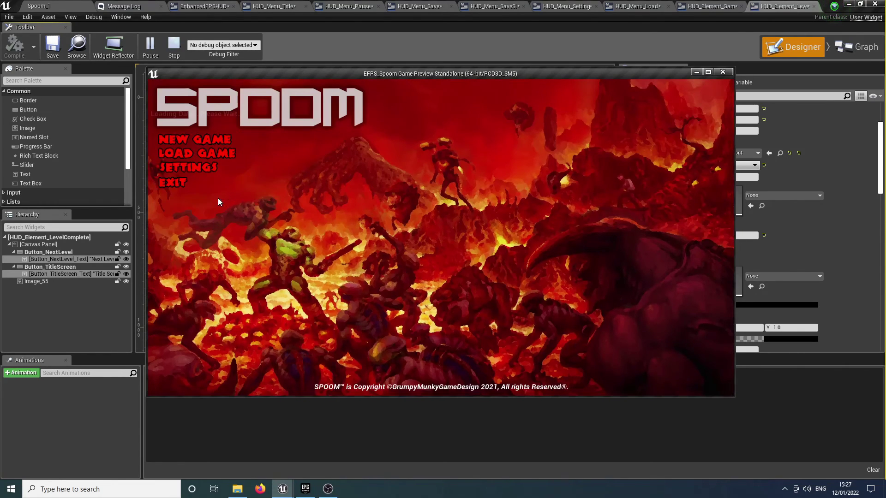
{"action": "left_click", "coordinate": [214, 157]}
{"action": "left_click", "coordinate": [214, 156]}
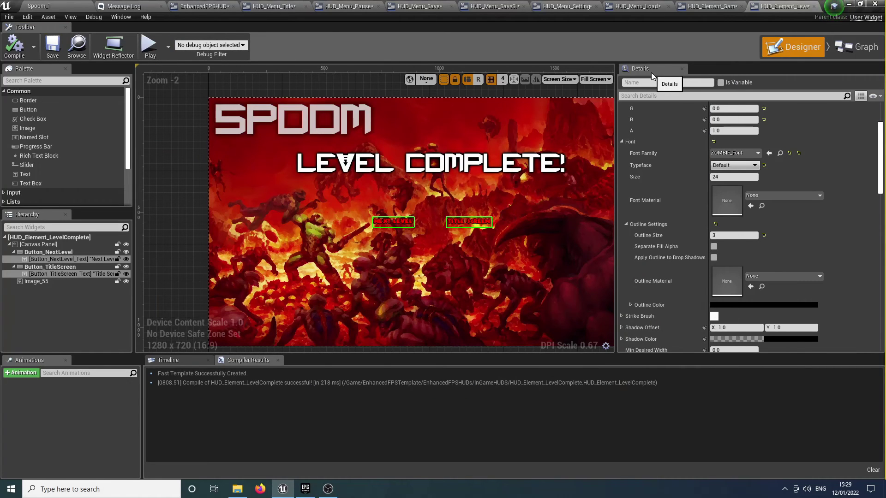
Step: Switch to the Spoom_1 level editor and open its Level Blueprint
{"action": "left_click", "coordinate": [76, 9]}
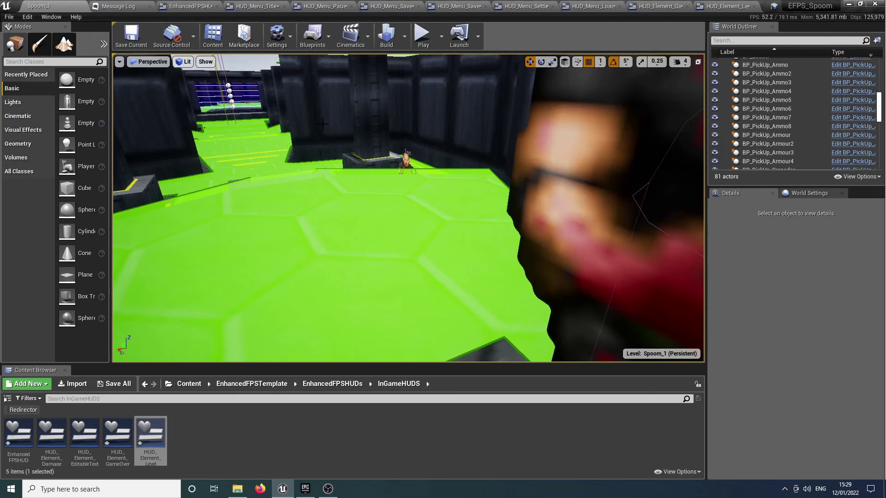
{"action": "left_click", "coordinate": [313, 36]}
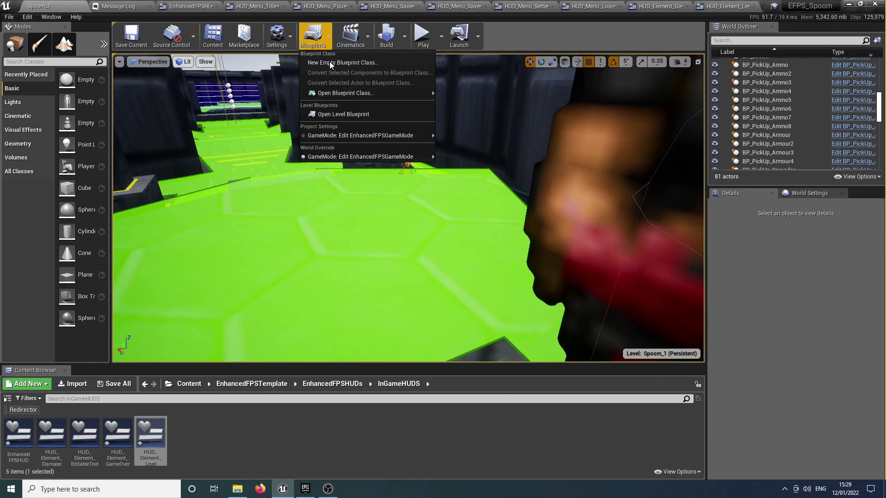
{"action": "left_click", "coordinate": [359, 111]}
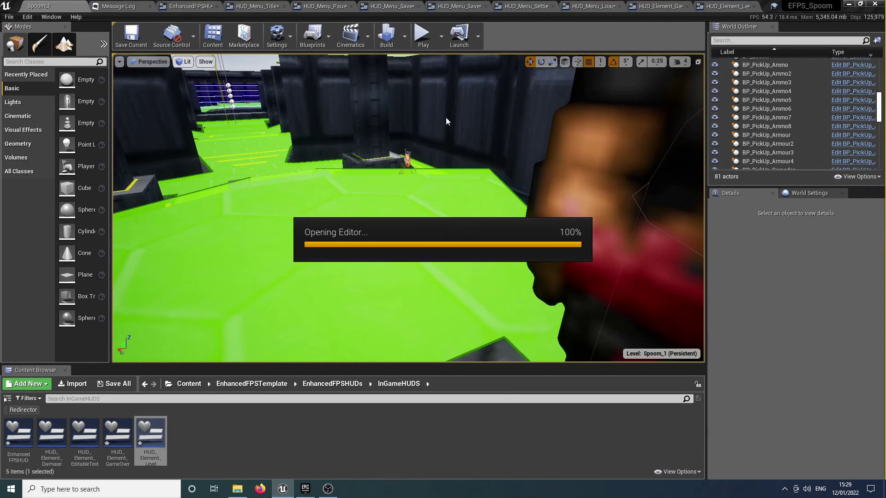
Step: Delete the Get Game Instance, Cast To EnhancedFPSGameInstance and SET Player Armour Current nodes after Event BeginPlay
{"action": "right_click_drag", "start_coordinate": [471, 222], "coordinate": [383, 206]}
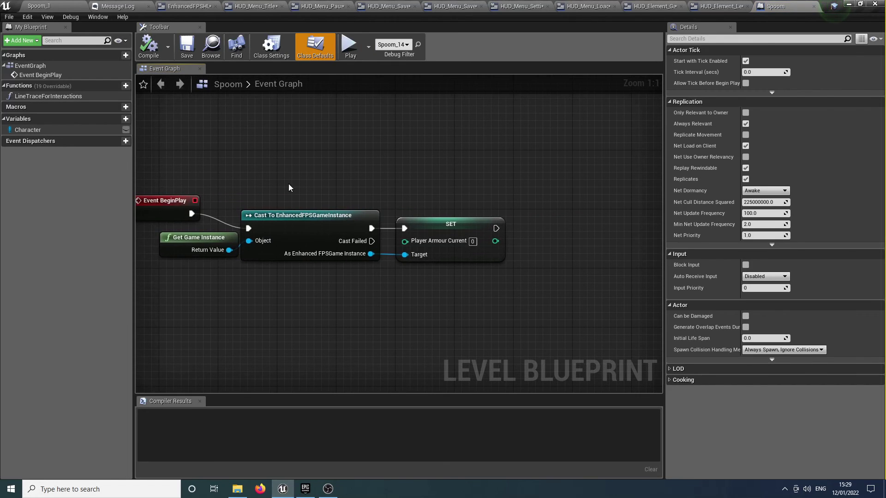
{"action": "left_click_drag", "start_coordinate": [271, 167], "coordinate": [678, 304]}
{"action": "right_click_drag", "start_coordinate": [484, 268], "coordinate": [528, 265]}
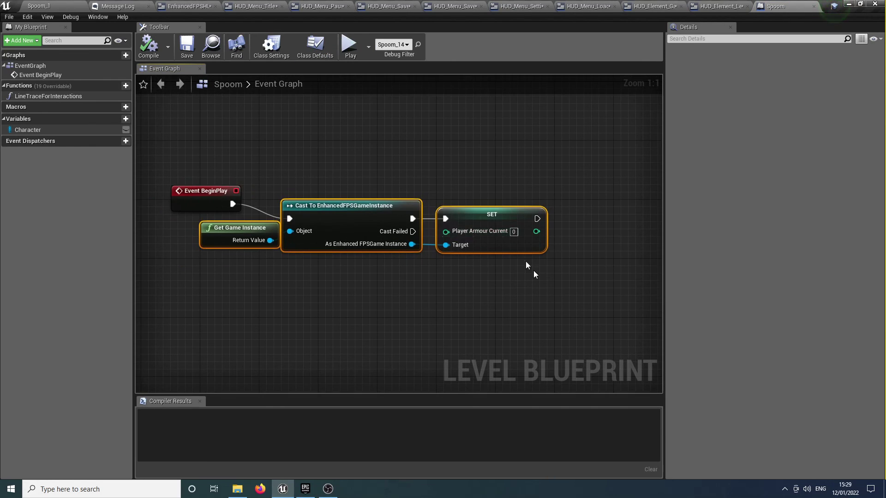
{"action": "left_click", "coordinate": [535, 272]}
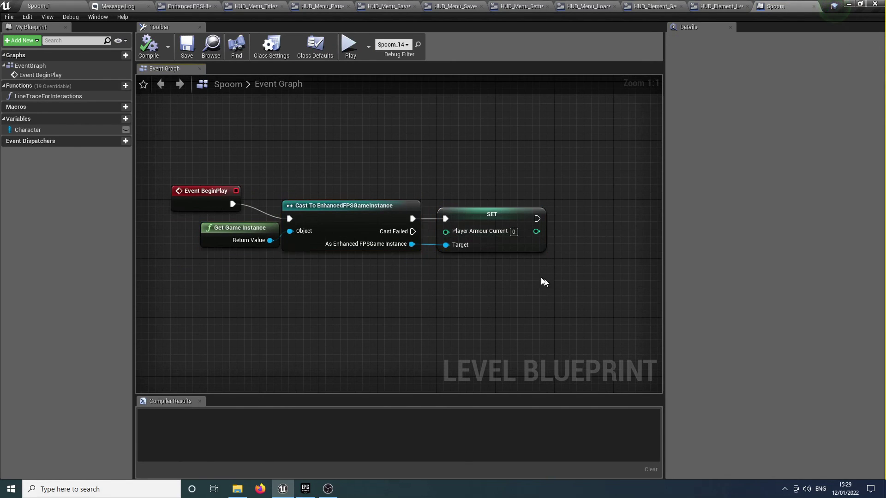
{"action": "right_click_drag", "start_coordinate": [541, 278], "coordinate": [525, 275]}
{"action": "left_click_drag", "start_coordinate": [544, 297], "coordinate": [298, 182]}
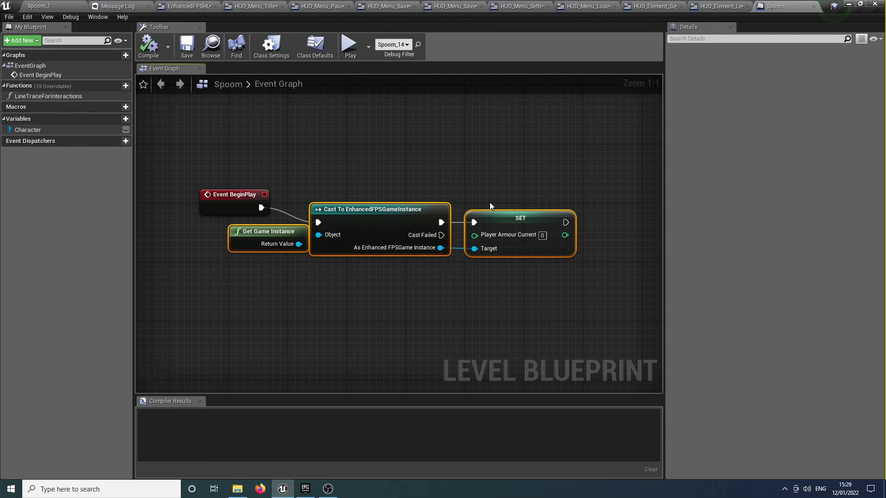
{"action": "key", "text": "Delete"}
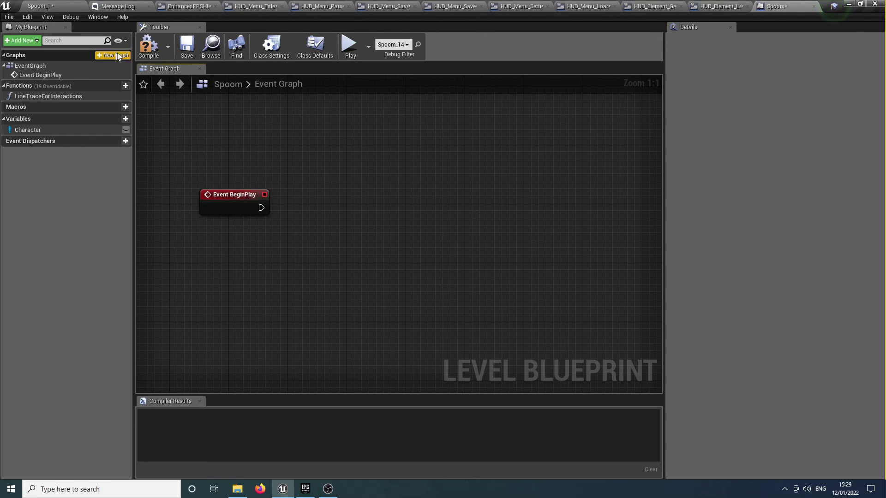
Step: Play-test the Spoom_1 level in the editor viewport and bring up the pause menu
{"action": "left_click", "coordinate": [60, 5]}
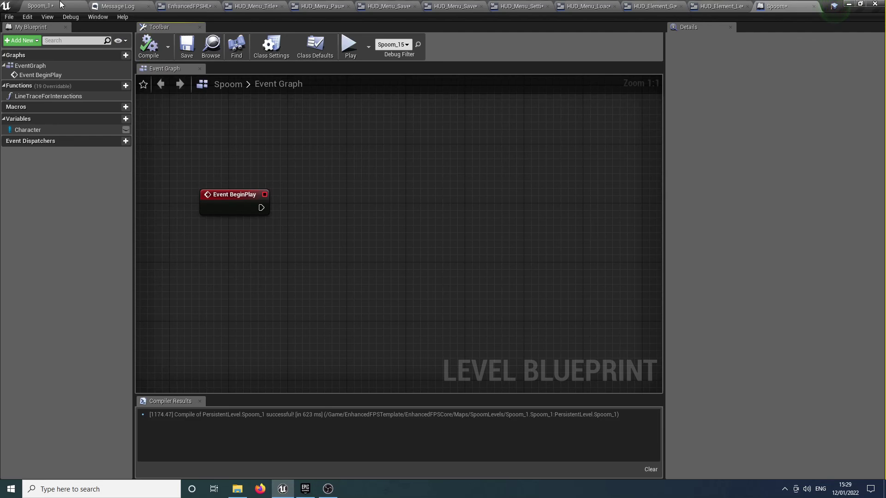
{"action": "left_click", "coordinate": [421, 39]}
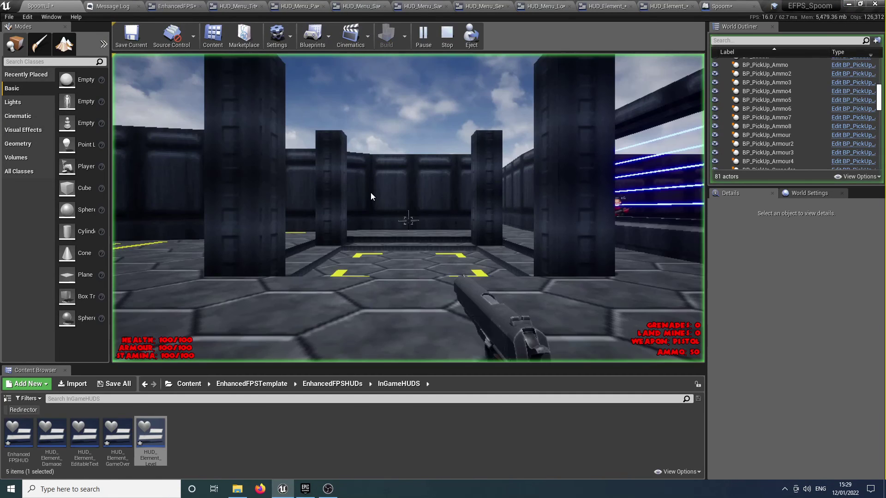
{"action": "key", "text": "p"}
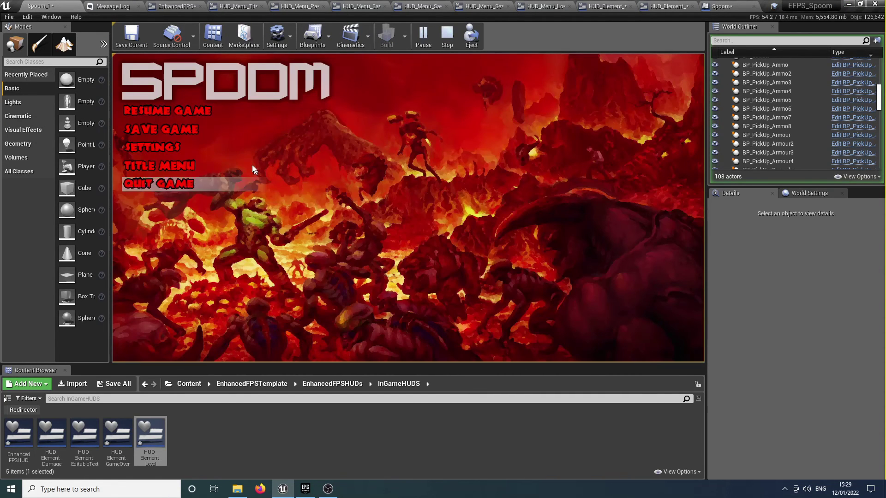
Step: Return to the title menu, load the game saved in slot 1 and fire at the approaching soldiers
{"action": "left_click", "coordinate": [194, 165]}
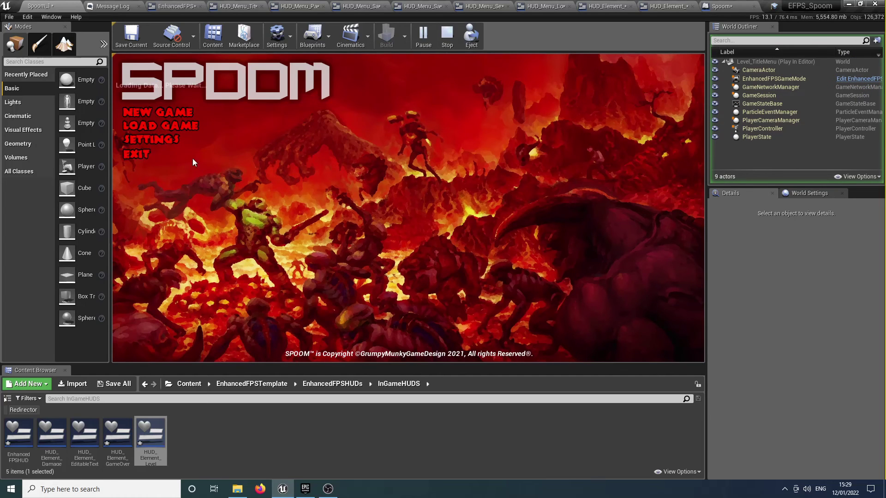
{"action": "left_click", "coordinate": [181, 131]}
{"action": "left_click", "coordinate": [182, 143]}
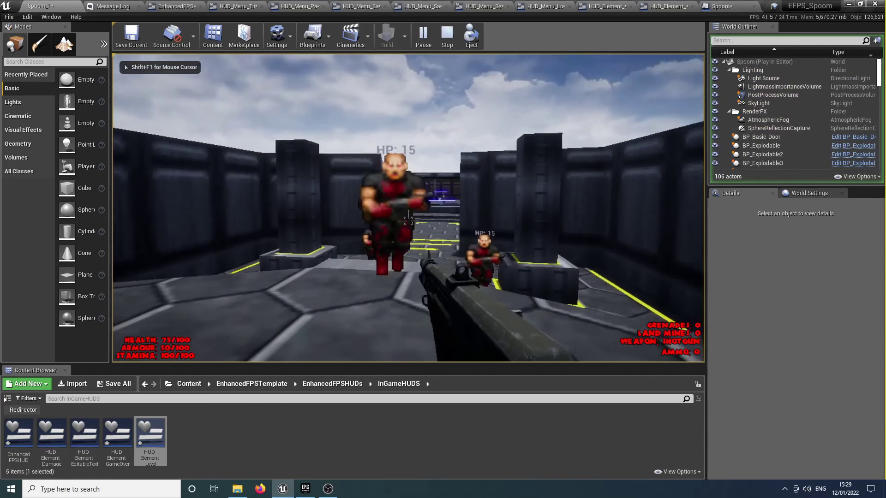
{"action": "left_click", "coordinate": [409, 220]}
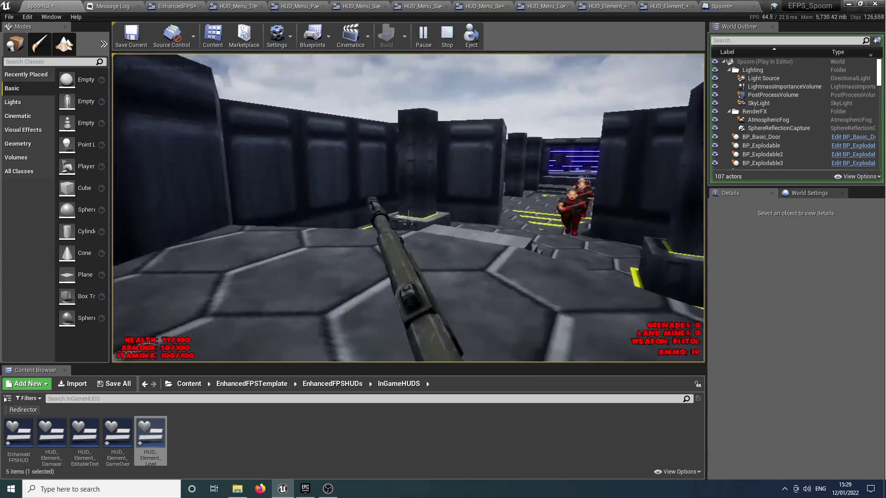
Step: Advance into the arena with the pistol and shoot the soldiers around the pillars
{"action": "key", "text": "w"}
{"action": "key", "text": "1"}
{"action": "left_click", "coordinate": [408, 221]}
{"action": "left_click", "coordinate": [408, 220]}
{"action": "left_click", "coordinate": [408, 220]}
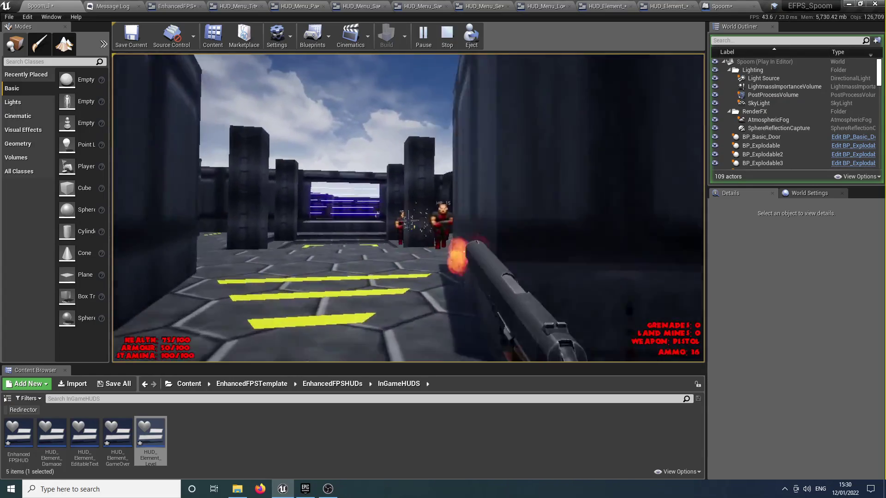
{"action": "left_click", "coordinate": [408, 220]}
{"action": "left_click", "coordinate": [408, 220]}
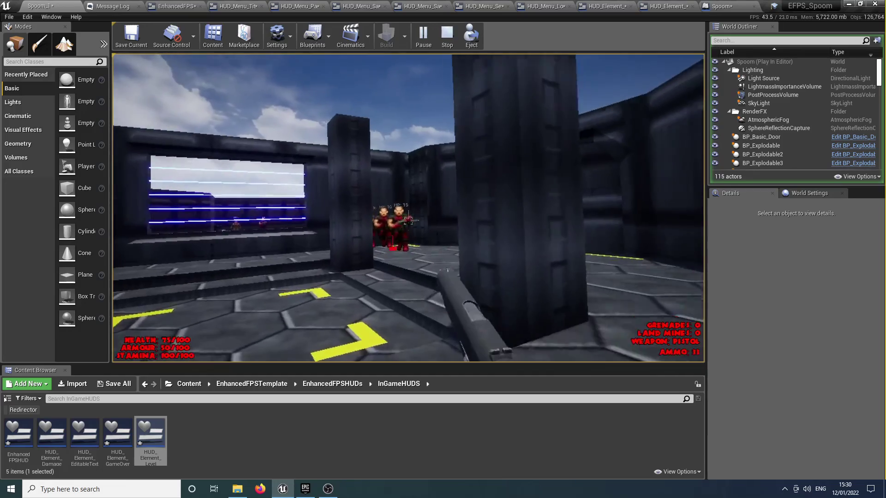
{"action": "left_click", "coordinate": [408, 220]}
{"action": "left_click", "coordinate": [408, 220]}
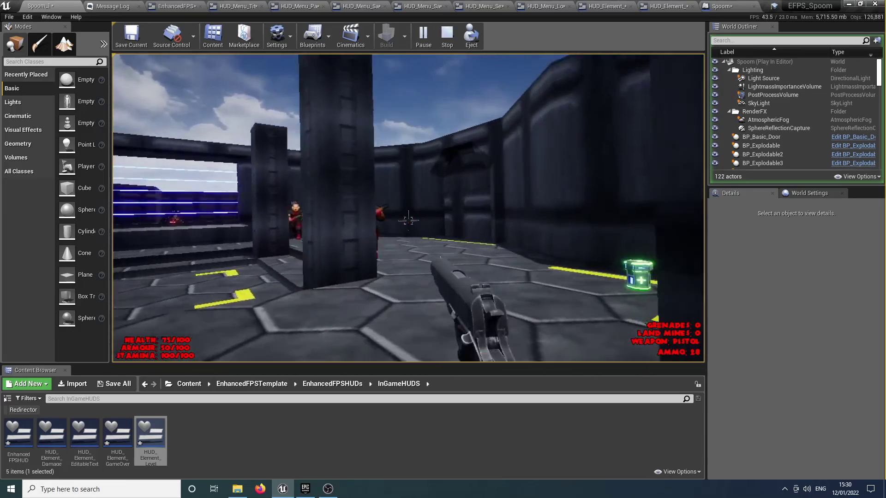
{"action": "left_click", "coordinate": [408, 220]}
{"action": "left_click", "coordinate": [408, 220]}
{"action": "left_click", "coordinate": [408, 220]}
{"action": "left_click", "coordinate": [409, 220]}
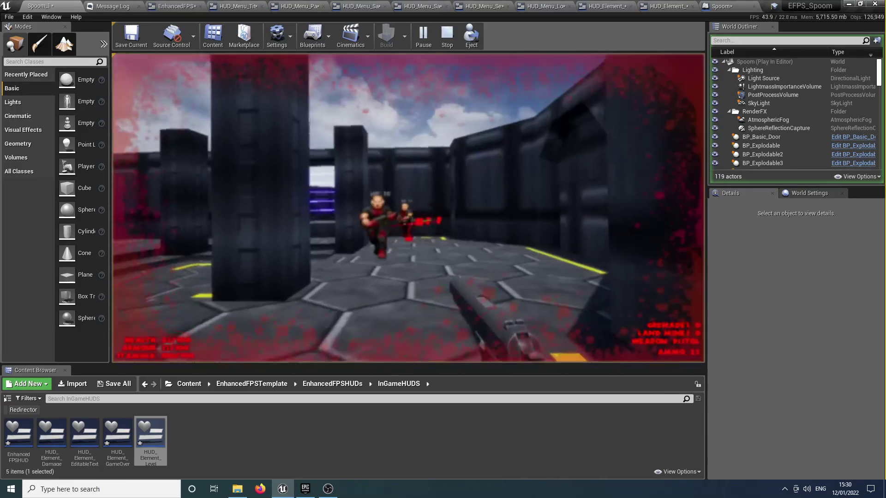
{"action": "left_click", "coordinate": [409, 220]}
{"action": "left_click", "coordinate": [408, 220]}
{"action": "left_click", "coordinate": [408, 220]}
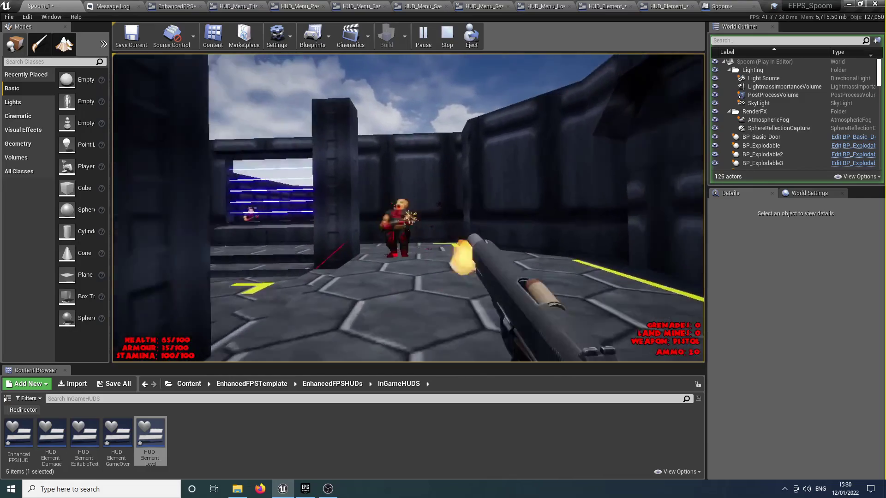
{"action": "left_click", "coordinate": [408, 220]}
Step: Move on through the level, picking up the shotgun, shotgun ammo and health packs
{"action": "key", "text": "w"}
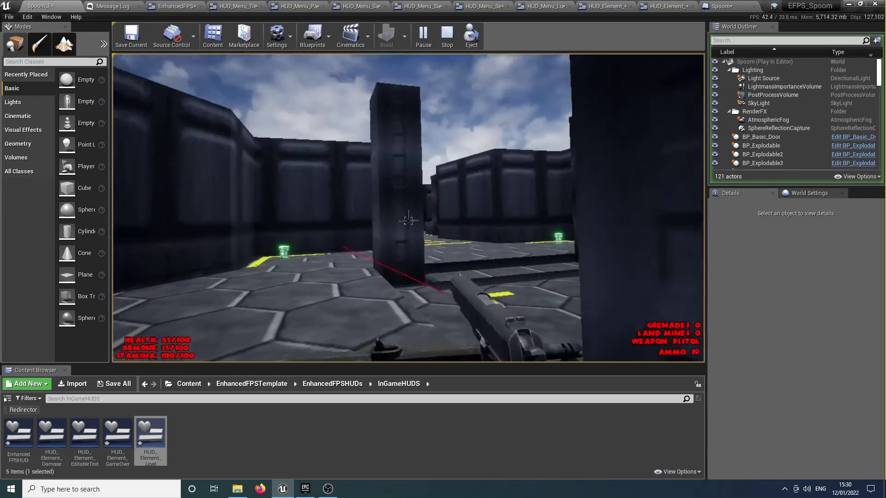
{"action": "key", "text": "w"}
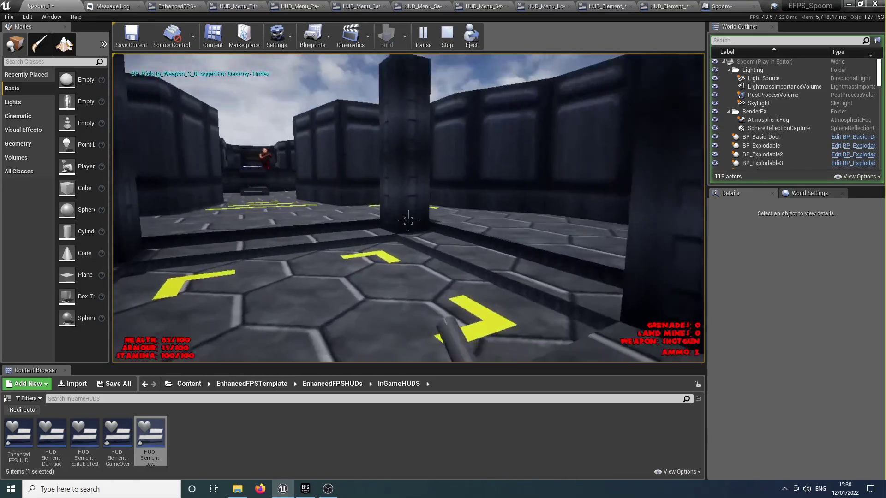
{"action": "key", "text": "w"}
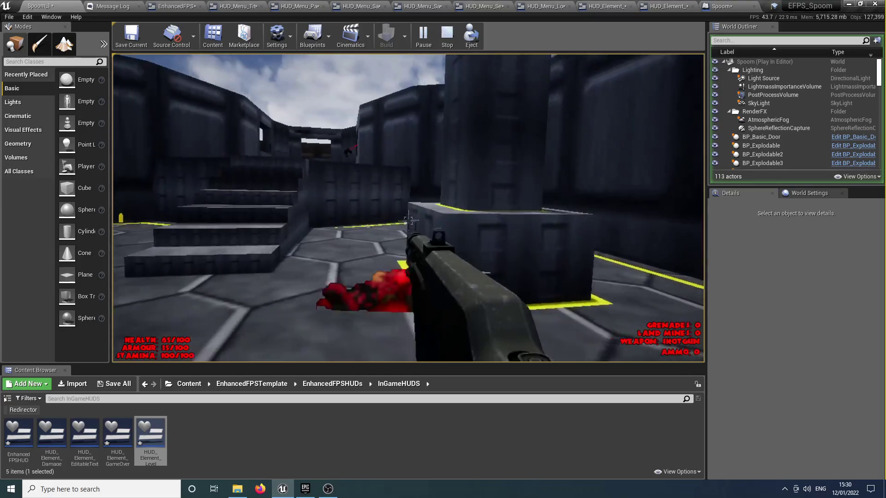
{"action": "key", "text": "w"}
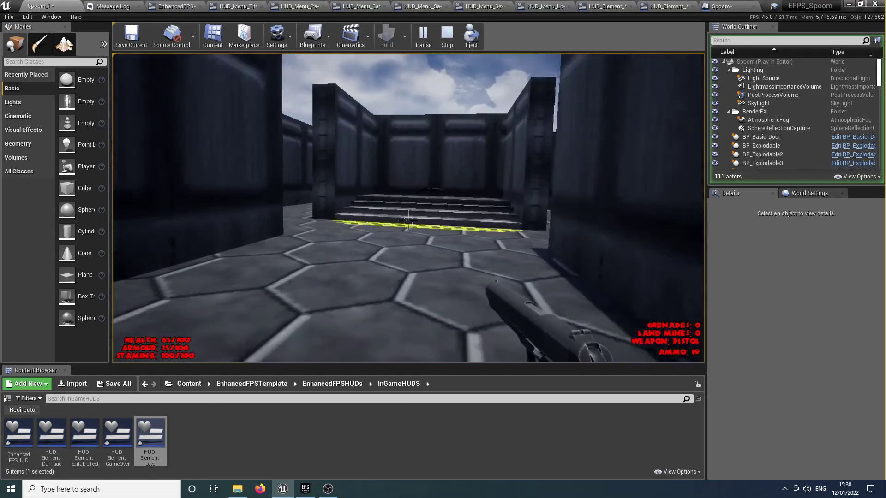
{"action": "key", "text": "w"}
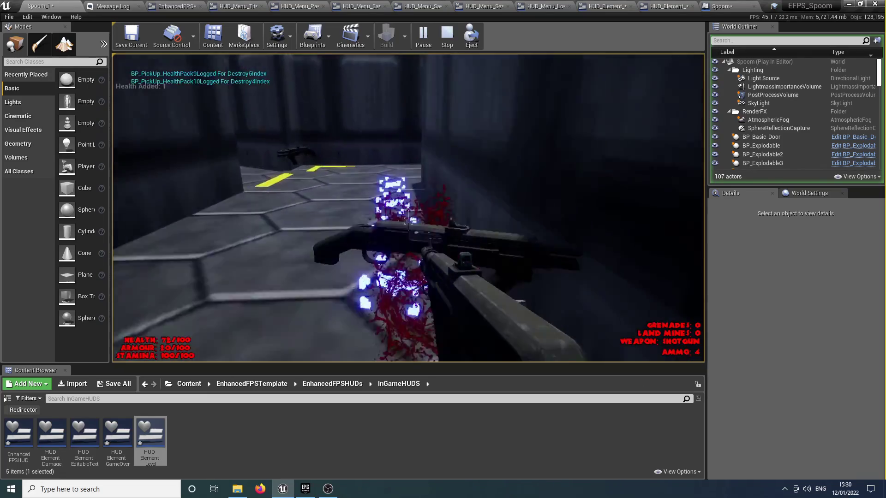
{"action": "key", "text": "w"}
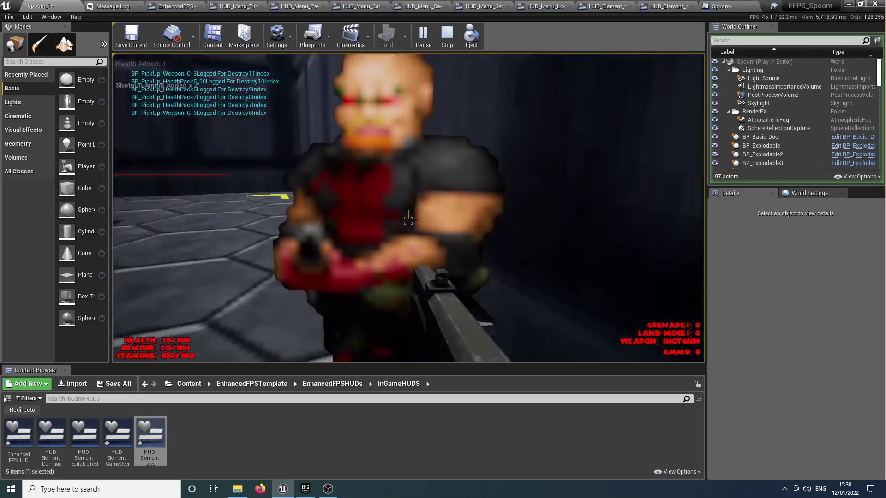
Step: Fight past the green acid pools into the corridor, firing the shotgun at the soldiers, brown monsters and explosive barrel
{"action": "left_click", "coordinate": [408, 221]}
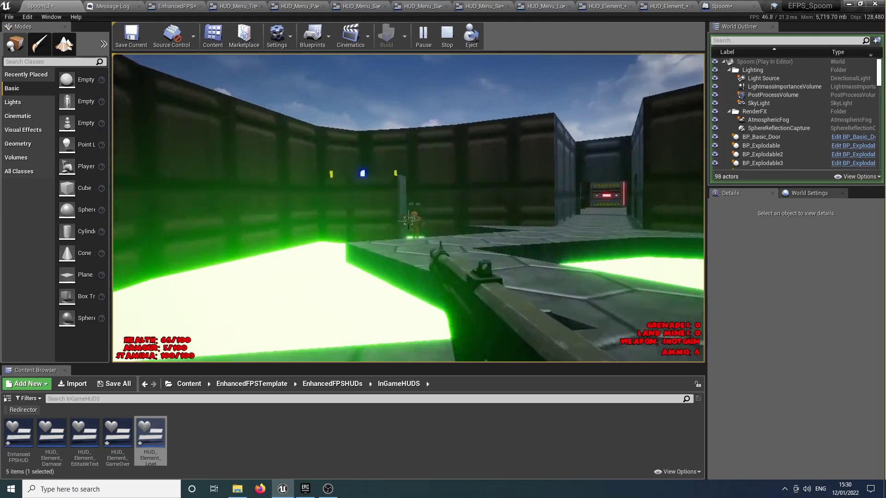
{"action": "left_click", "coordinate": [408, 221]}
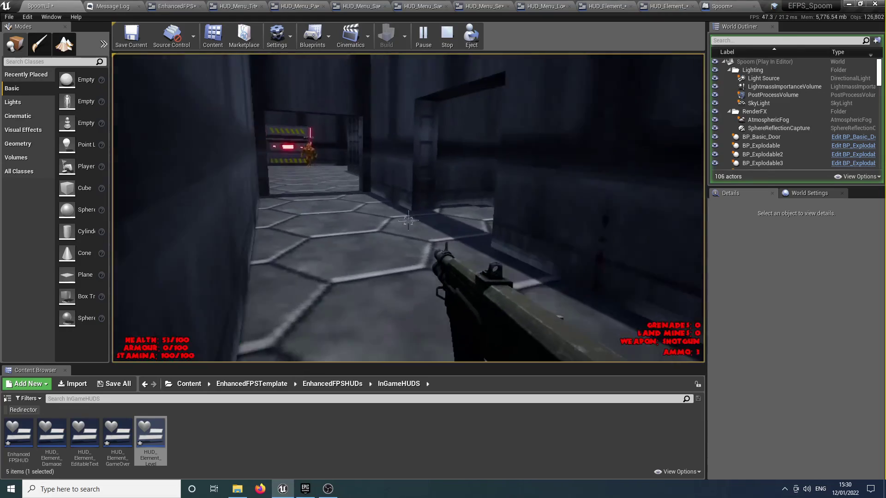
{"action": "key", "text": "w"}
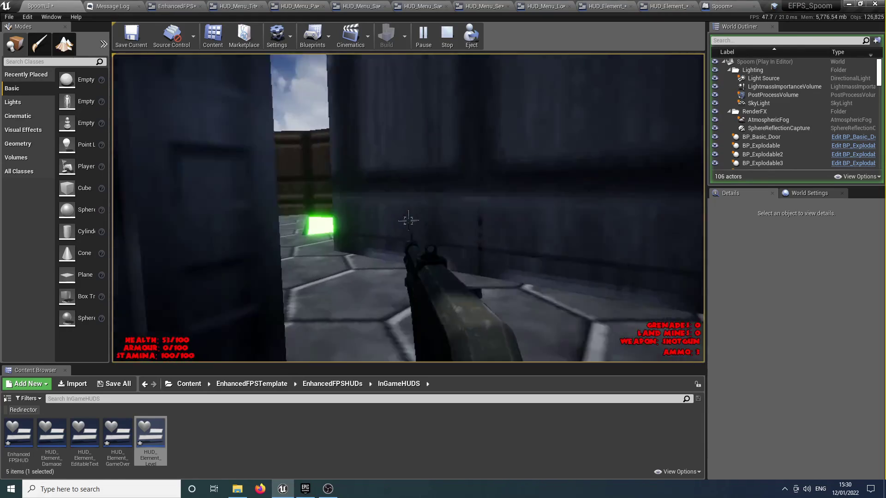
{"action": "key", "text": "w"}
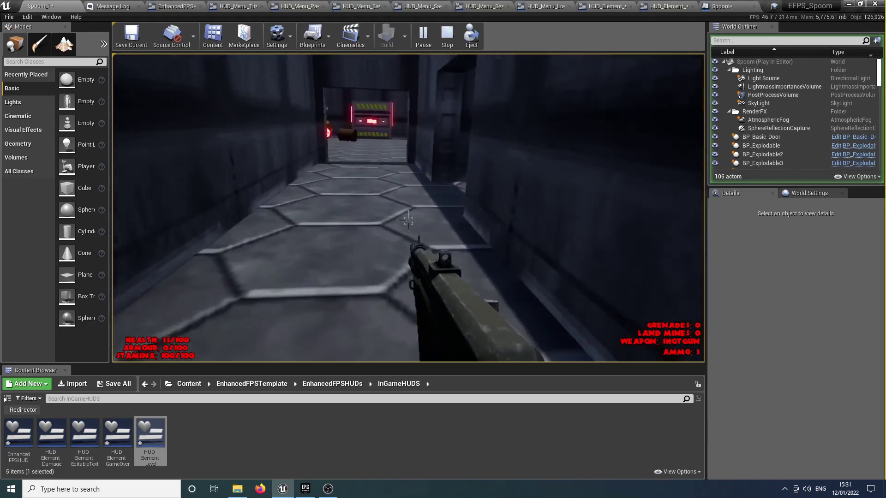
{"action": "key", "text": "w"}
{"action": "key", "text": "w"}
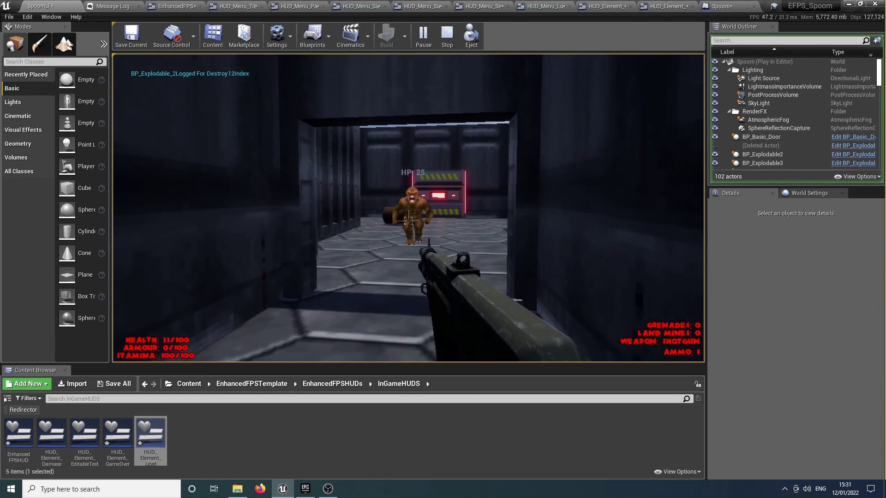
{"action": "left_click", "coordinate": [408, 221]}
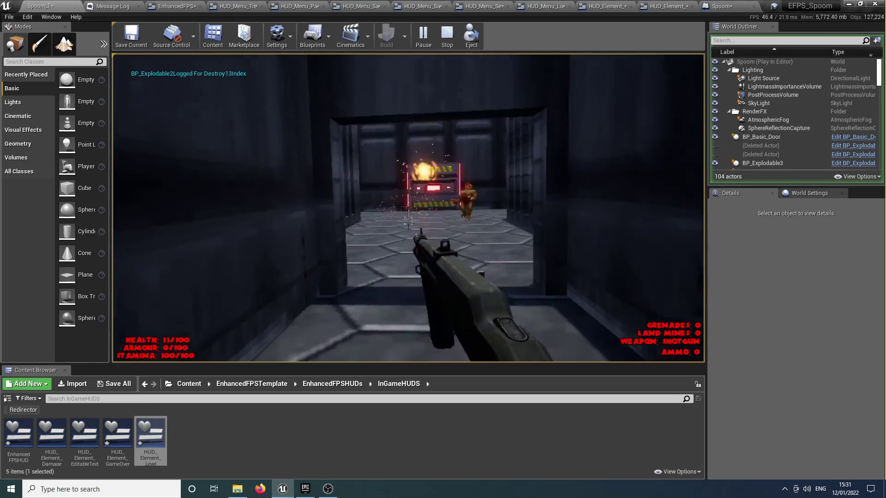
Step: Cross the acid area, collect the grenades and play on until the character dies
{"action": "key", "text": "w"}
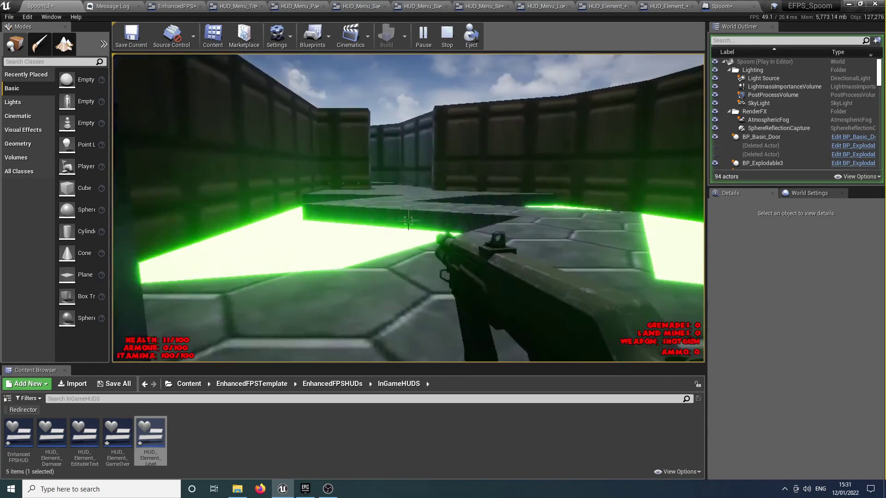
{"action": "key", "text": "w"}
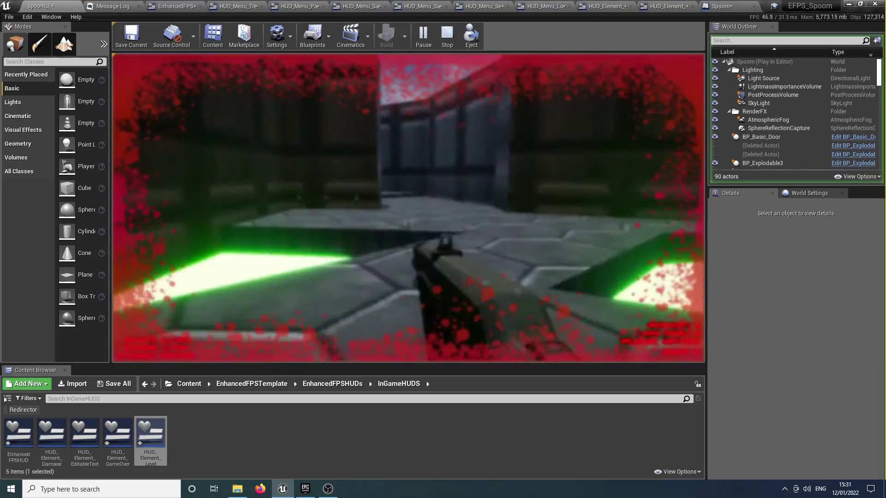
{"action": "key", "text": "w"}
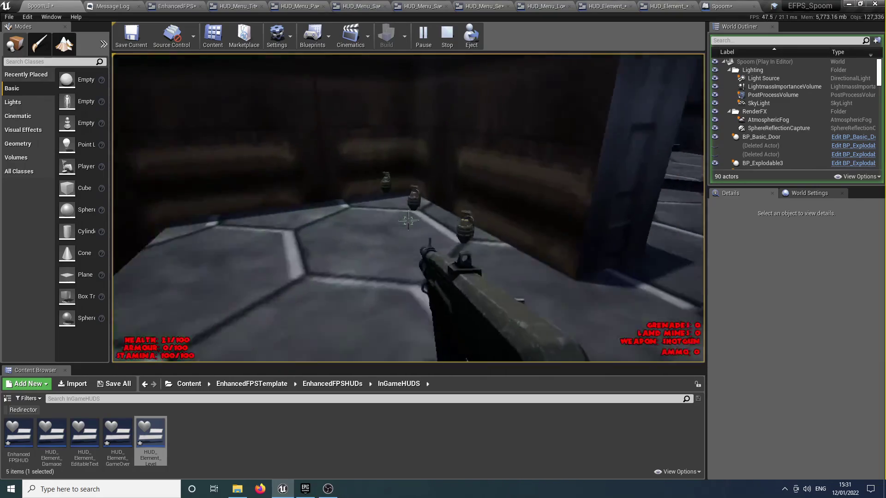
{"action": "key", "text": "w"}
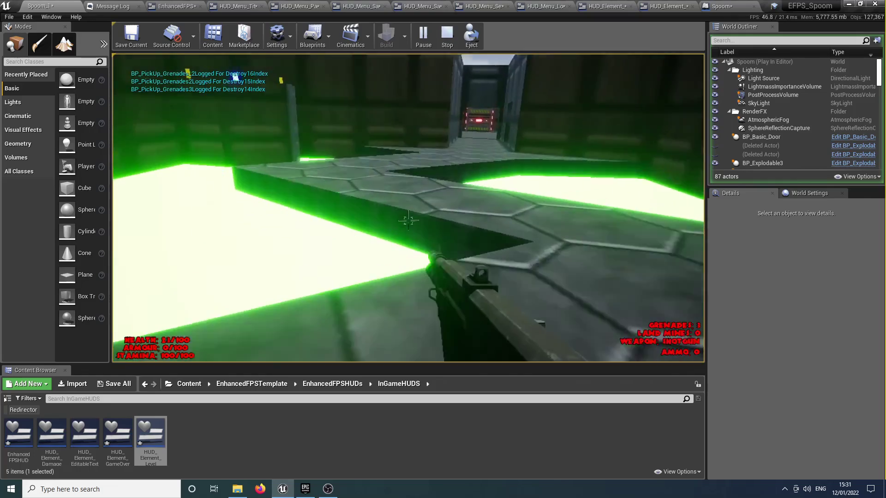
{"action": "key", "text": "w"}
{"action": "key", "text": "w"}
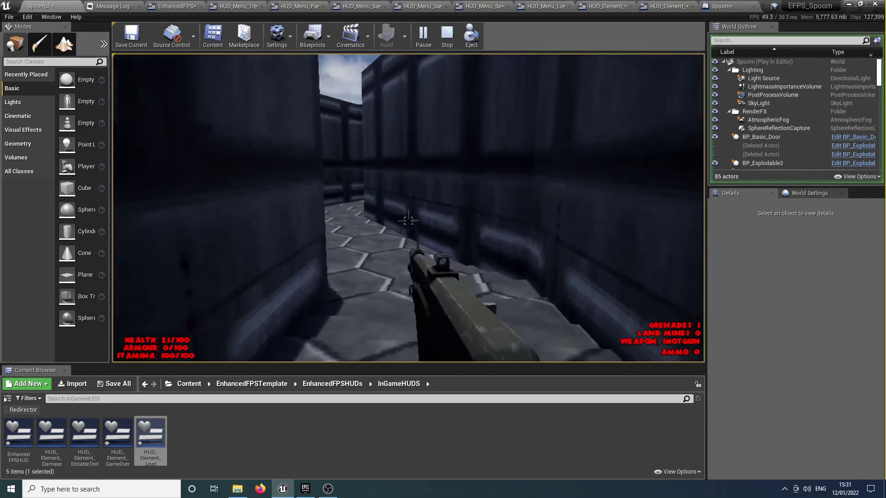
{"action": "key", "text": "w"}
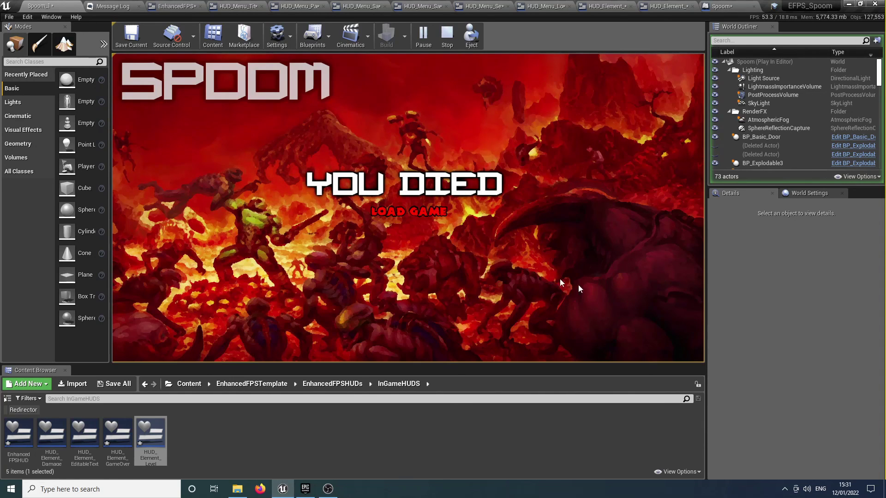
Step: Load the saved game from the You Died screen and shoot the approaching soldiers with the shotgun
{"action": "left_click", "coordinate": [410, 213]}
{"action": "left_click", "coordinate": [197, 126]}
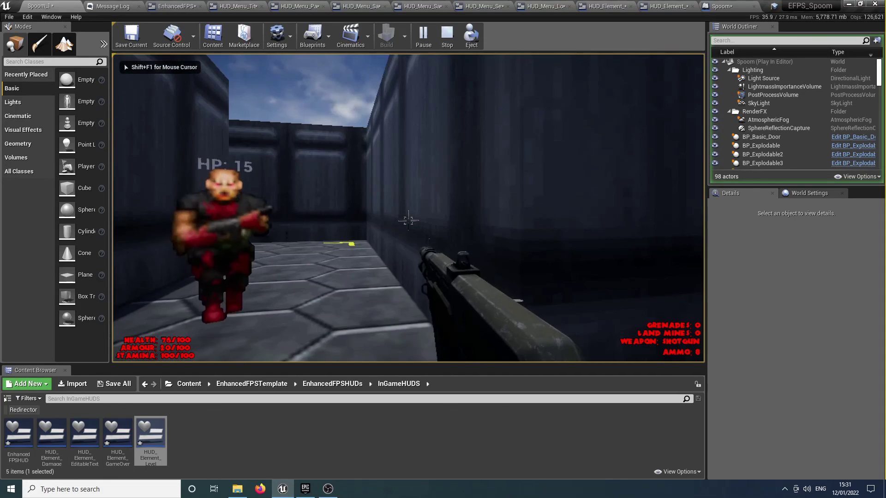
{"action": "left_click", "coordinate": [408, 220]}
{"action": "left_click", "coordinate": [408, 220]}
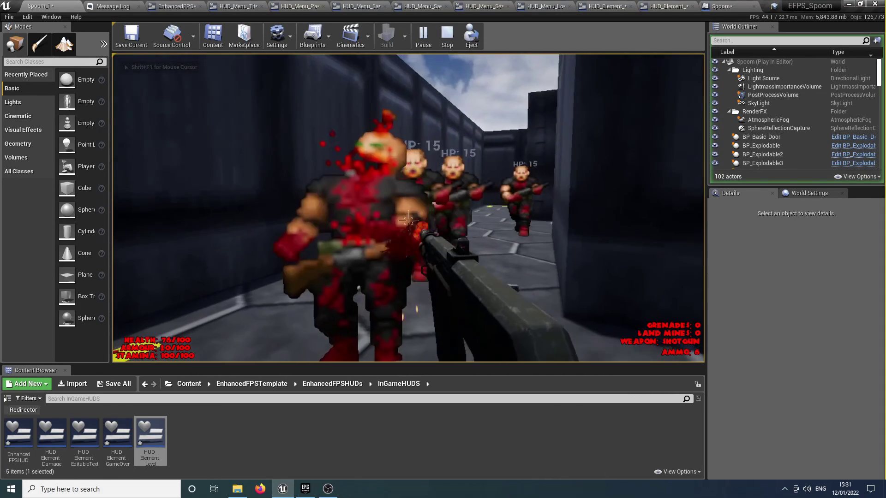
{"action": "key", "text": "a"}
{"action": "key", "text": "d"}
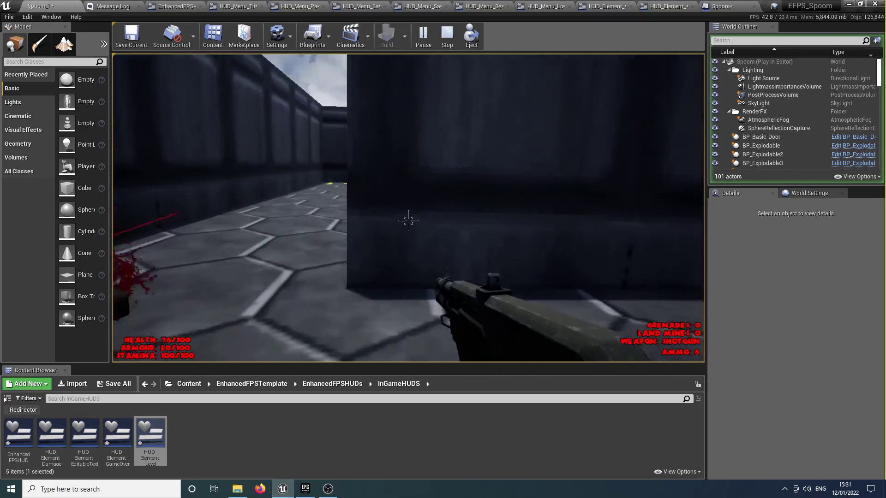
{"action": "left_click", "coordinate": [408, 220]}
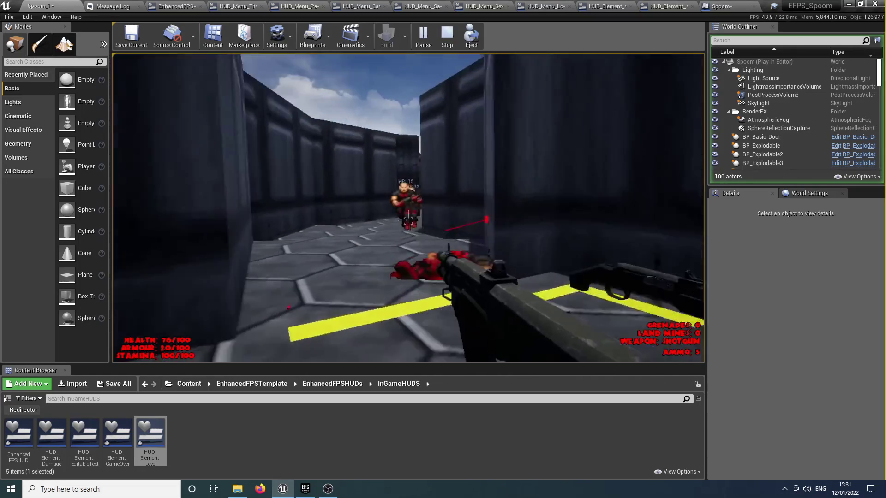
{"action": "left_click", "coordinate": [408, 220]}
Step: Pick up the dropped shotguns for ammo and shoot the soldiers beyond the acid pools
{"action": "key", "text": "w"}
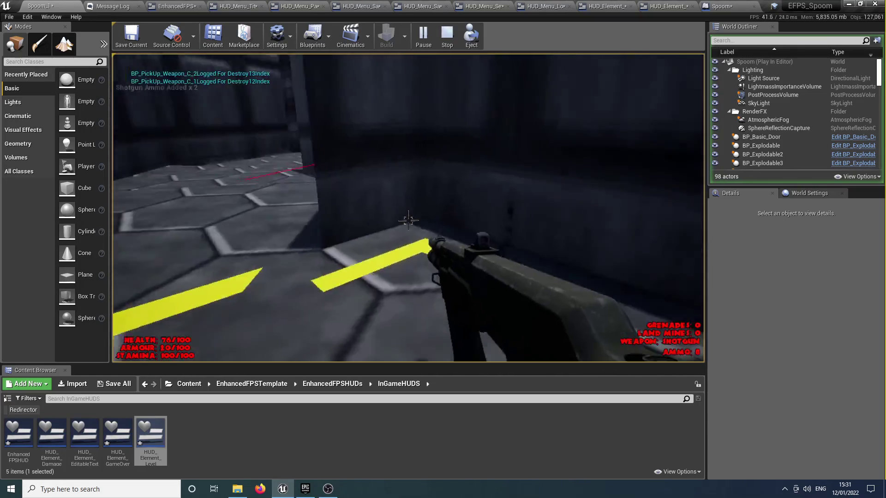
{"action": "key", "text": "w"}
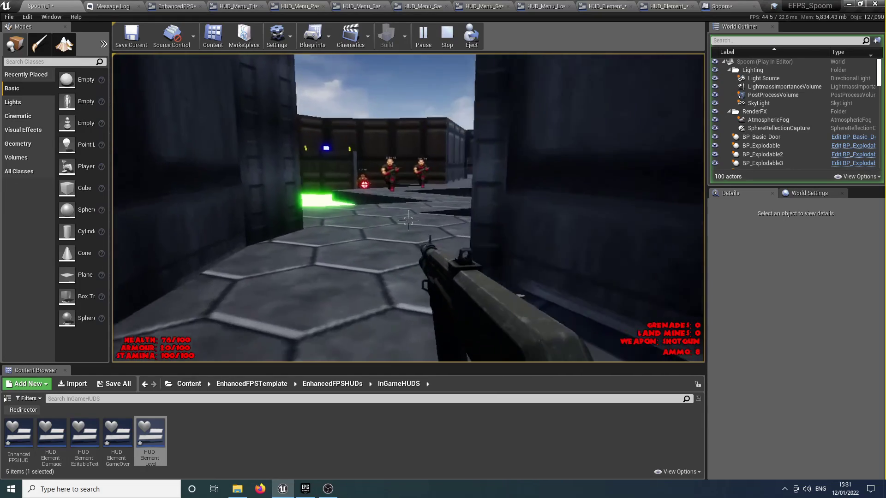
{"action": "key", "text": "w"}
{"action": "left_click", "coordinate": [409, 220]}
{"action": "left_click", "coordinate": [409, 220]}
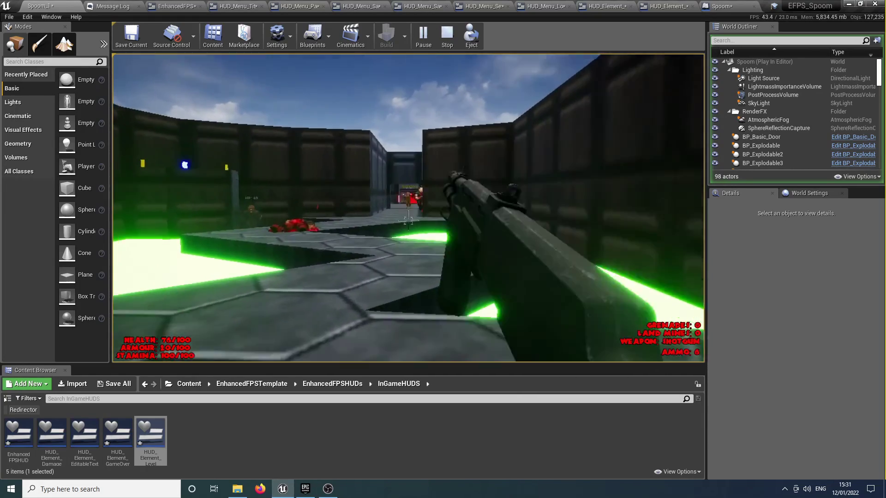
Step: Shoot the brown monster near the ladder in the acid area and end the play test
{"action": "key", "text": "w"}
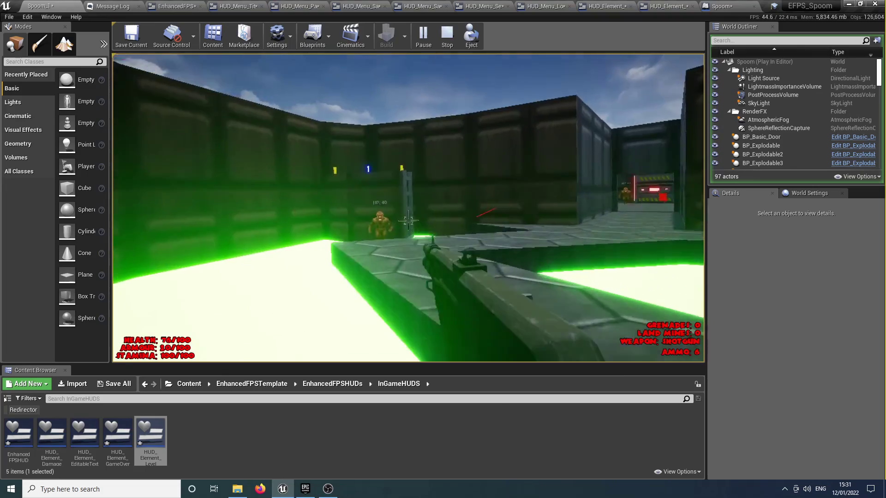
{"action": "key", "text": "w"}
{"action": "left_click", "coordinate": [408, 220]}
{"action": "left_click", "coordinate": [408, 220]}
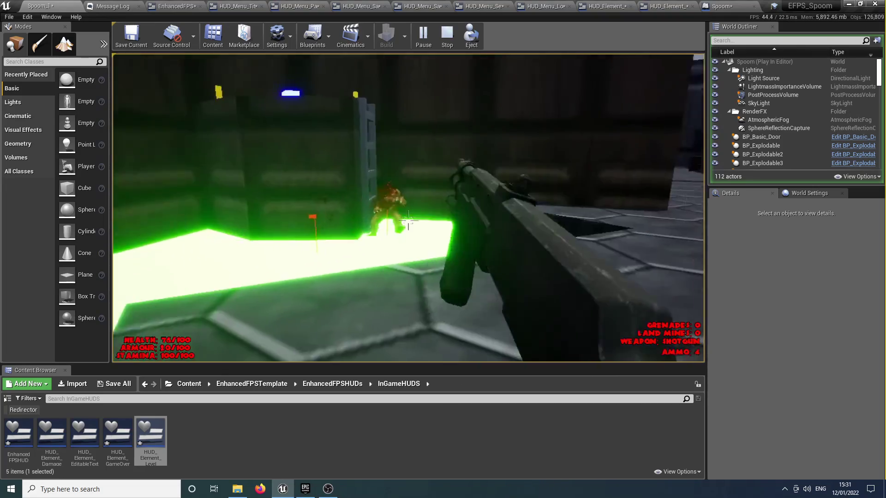
{"action": "key", "text": "w"}
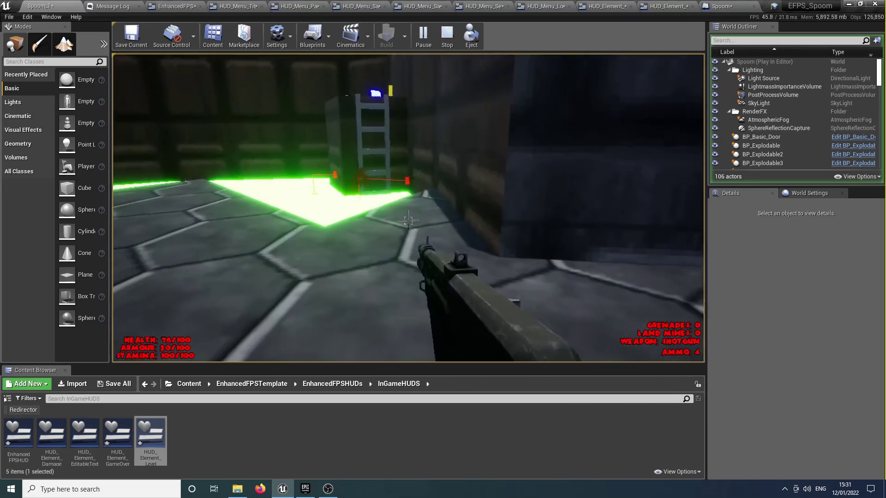
{"action": "key", "text": "Escape"}
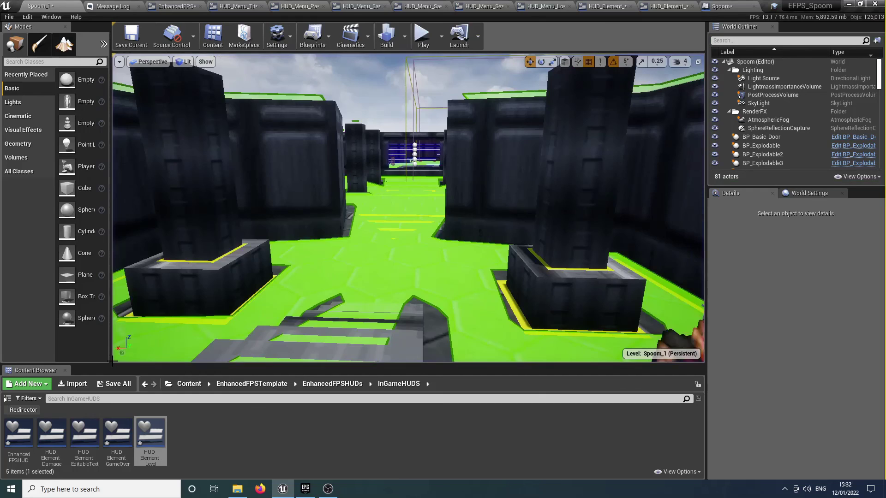